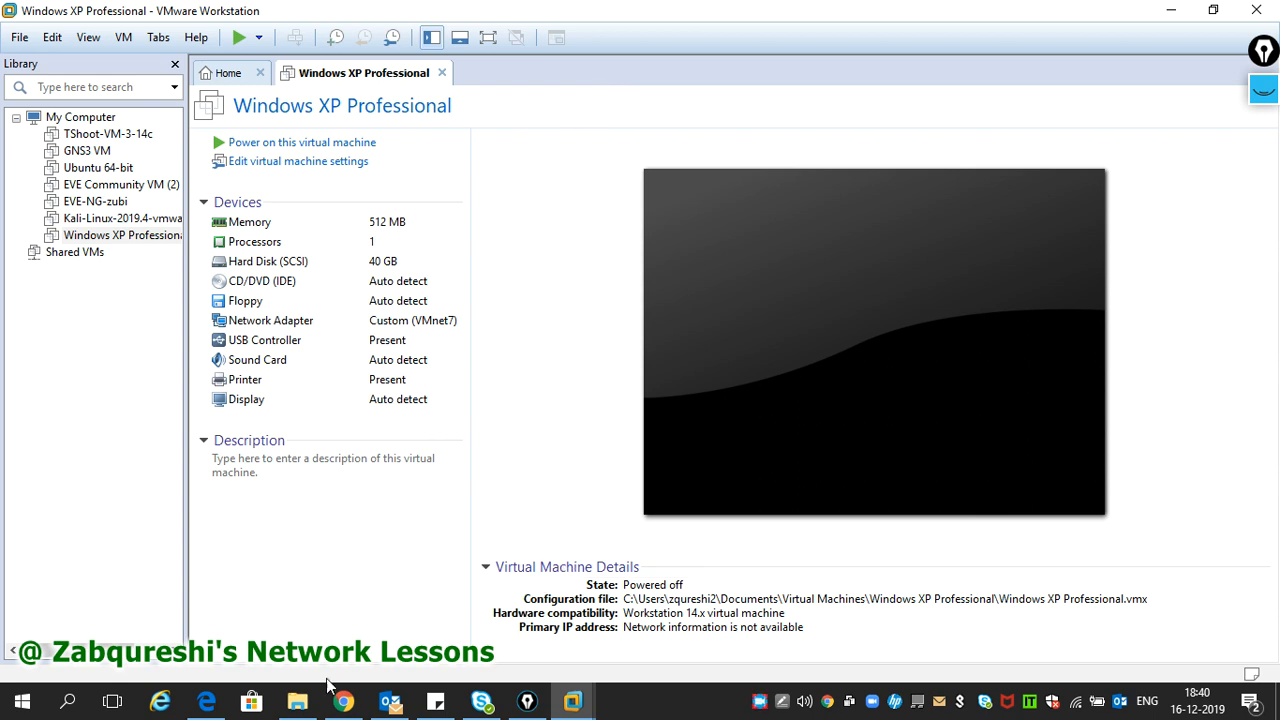
- Launch the import of PA-VM-ESX-7.0.1.ova from the PA folder, keeping the name PA-VM-ESX-7.0.1
{"action": "left_click", "coordinate": [300, 702]}
{"action": "left_click", "coordinate": [355, 270]}
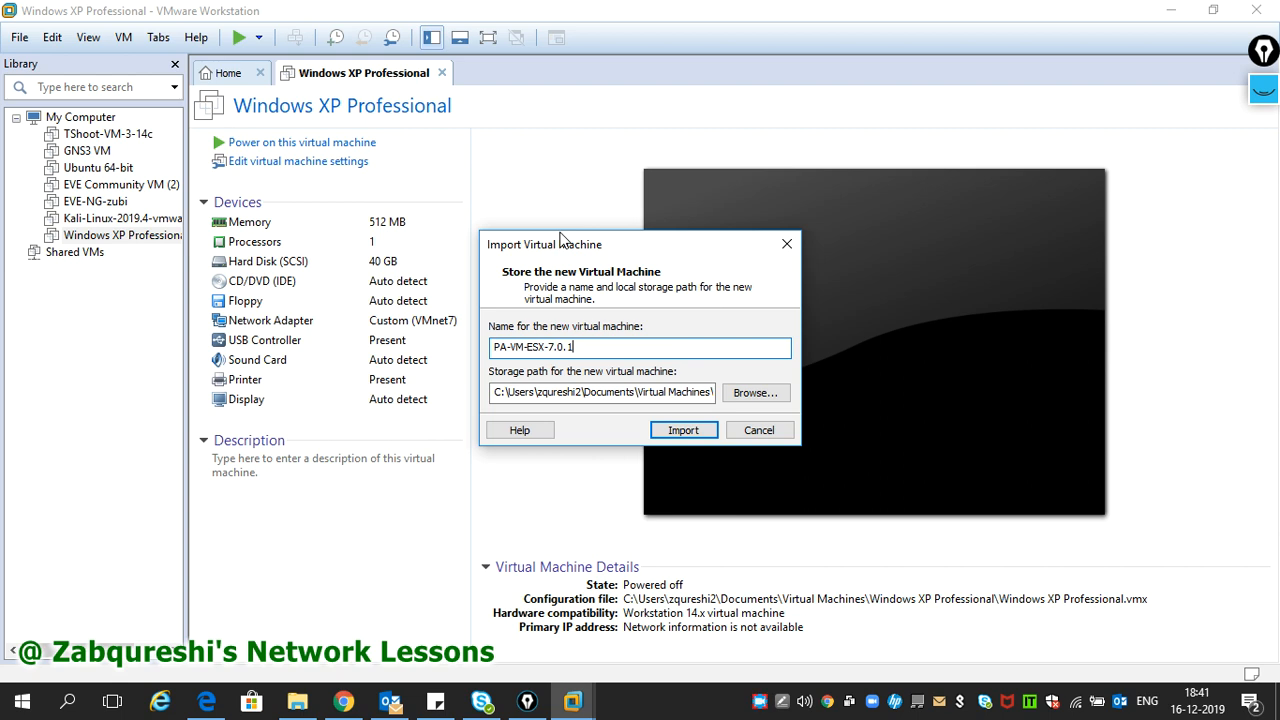
{"action": "left_click_drag", "start_coordinate": [587, 347], "coordinate": [460, 354]}
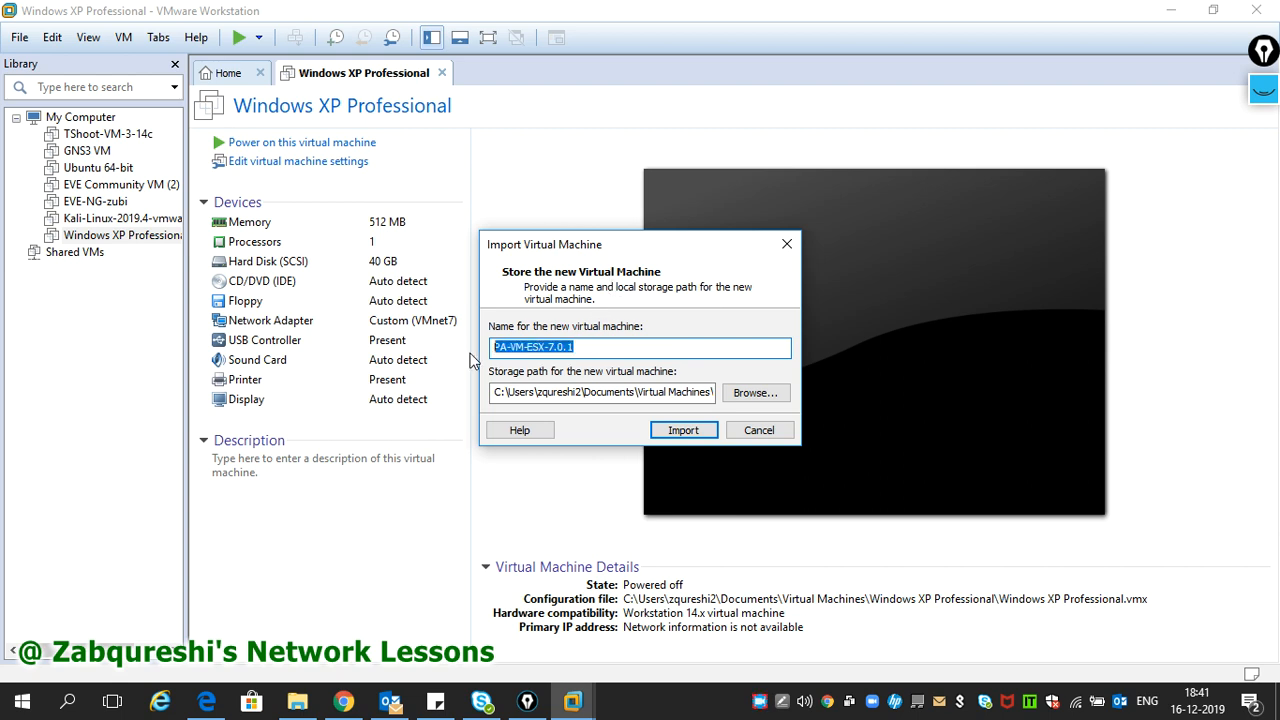
{"action": "left_click_drag", "start_coordinate": [601, 352], "coordinate": [521, 348]}
{"action": "left_click", "coordinate": [587, 348]}
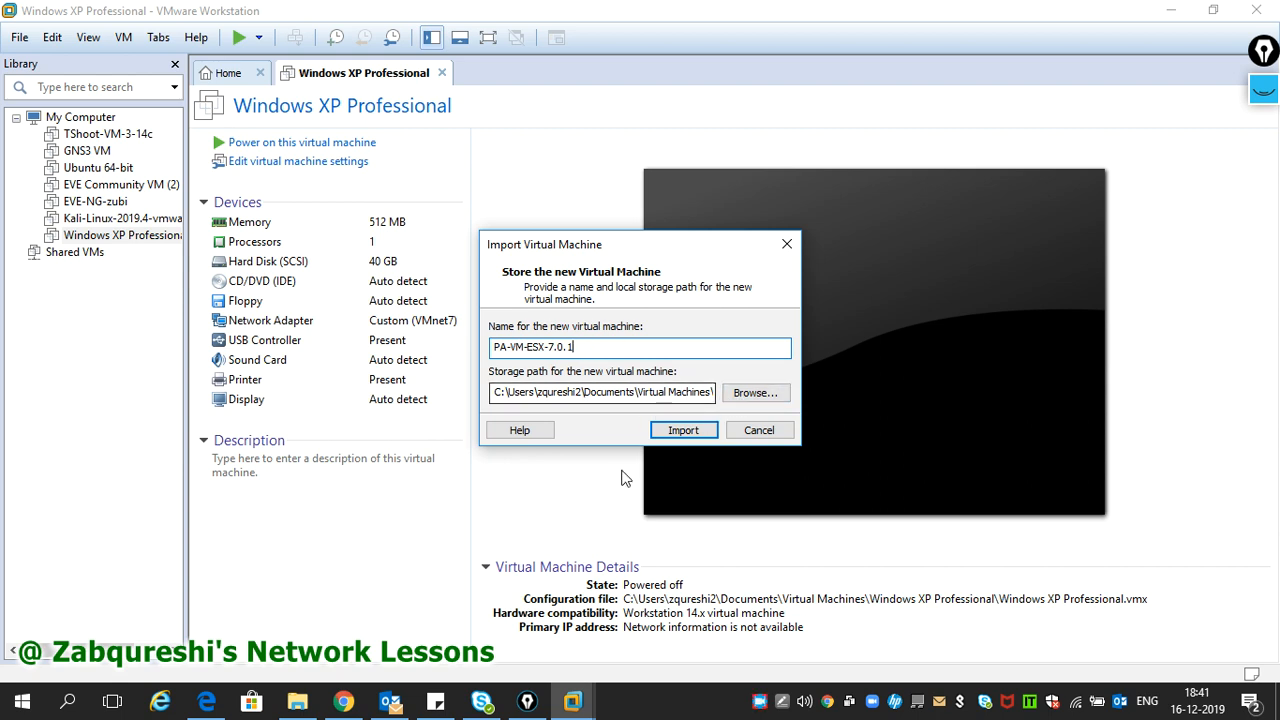
{"action": "left_click", "coordinate": [297, 701]}
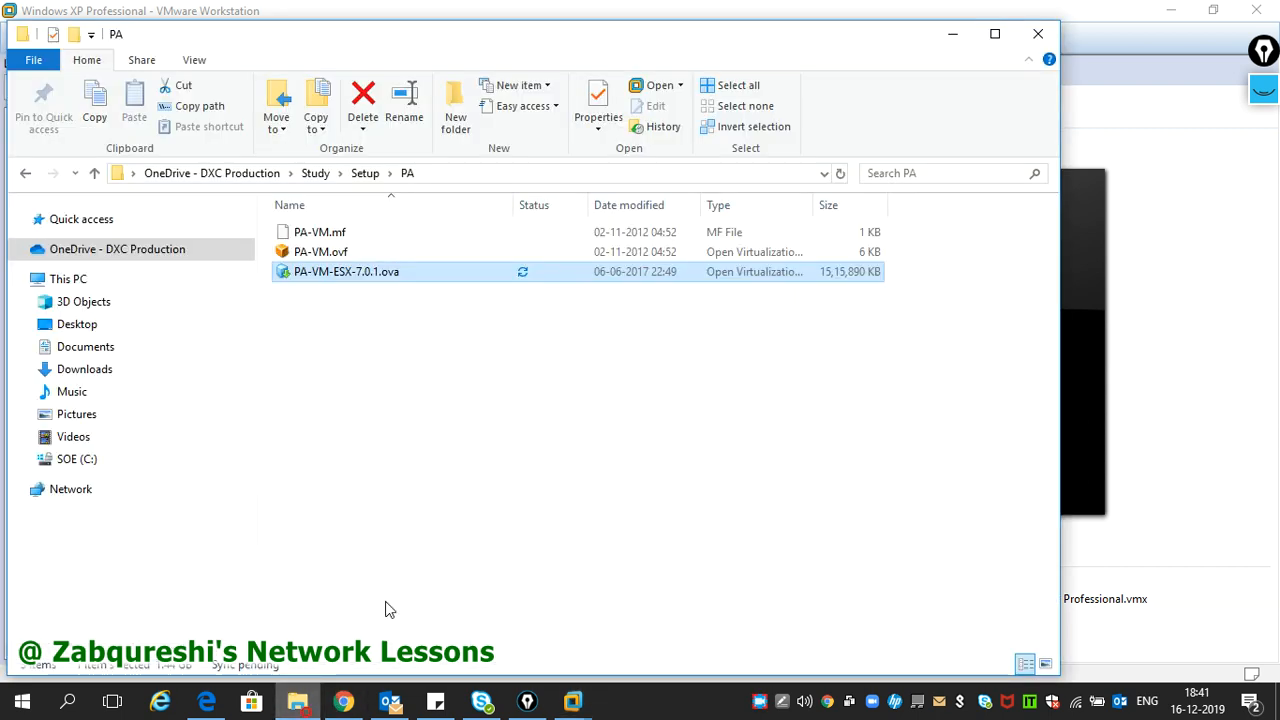
- Permanently delete PA-VM-ESX-7.0.1-u1 (2) from Documents\Virtual Machines, then close Explorer
{"action": "left_click", "coordinate": [145, 347]}
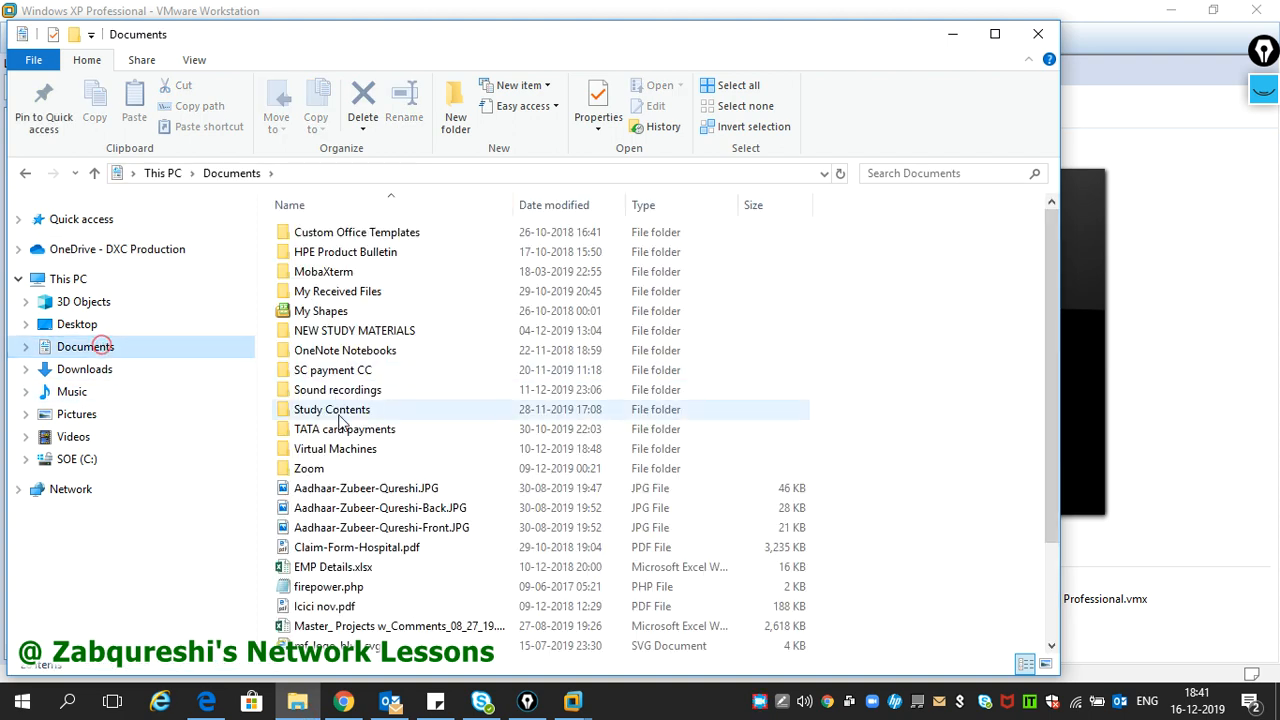
{"action": "double_click", "coordinate": [335, 451]}
{"action": "left_click", "coordinate": [381, 295]}
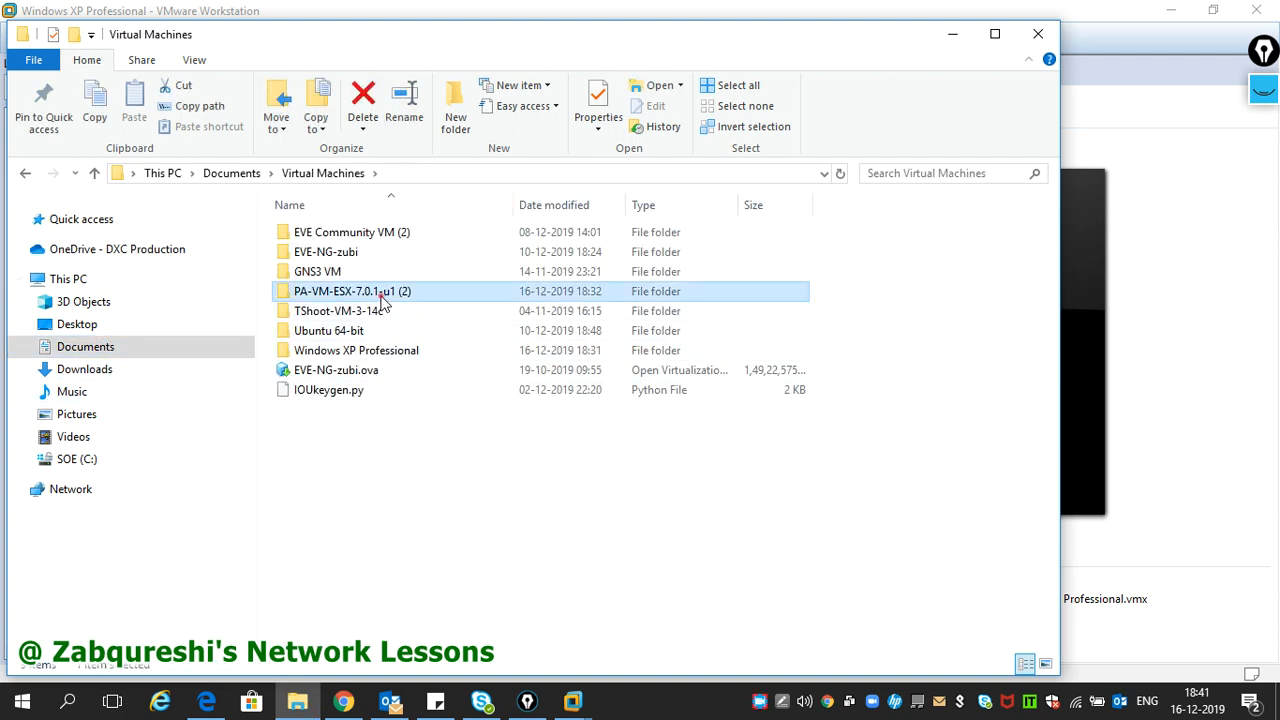
{"action": "key", "text": "shift+Delete"}
{"action": "key", "text": "Return"}
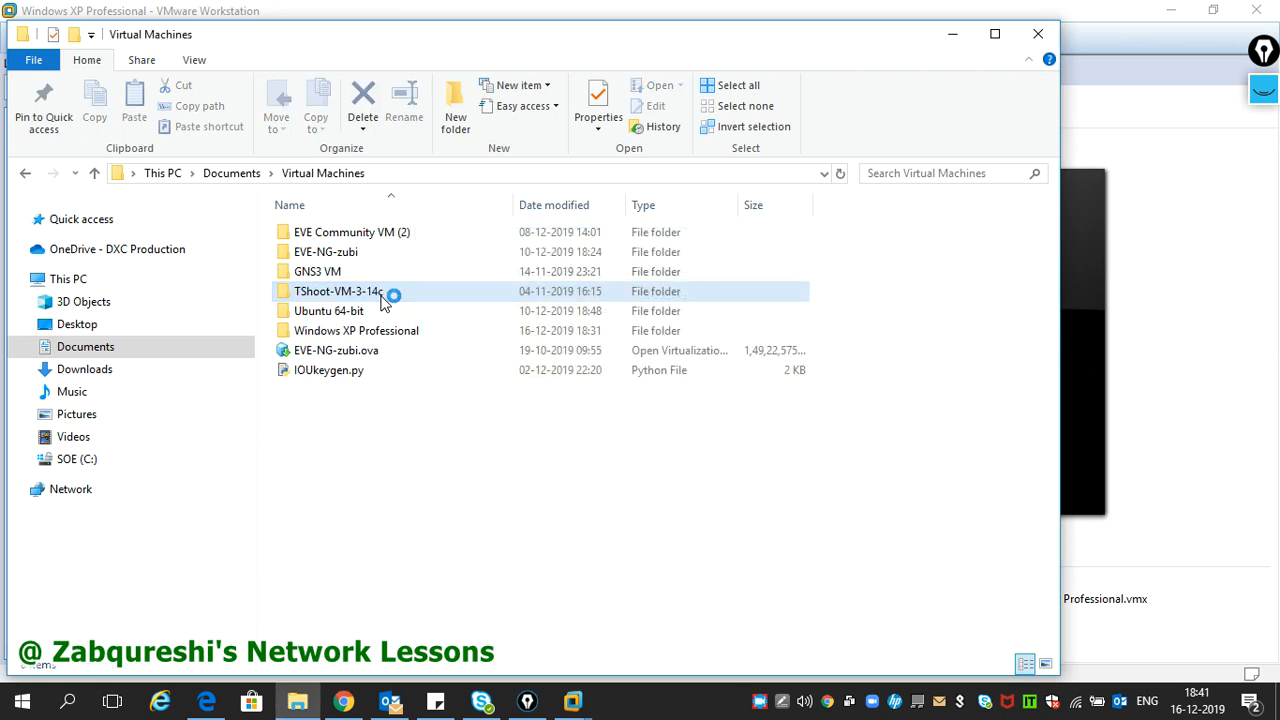
{"action": "left_click", "coordinate": [1032, 40]}
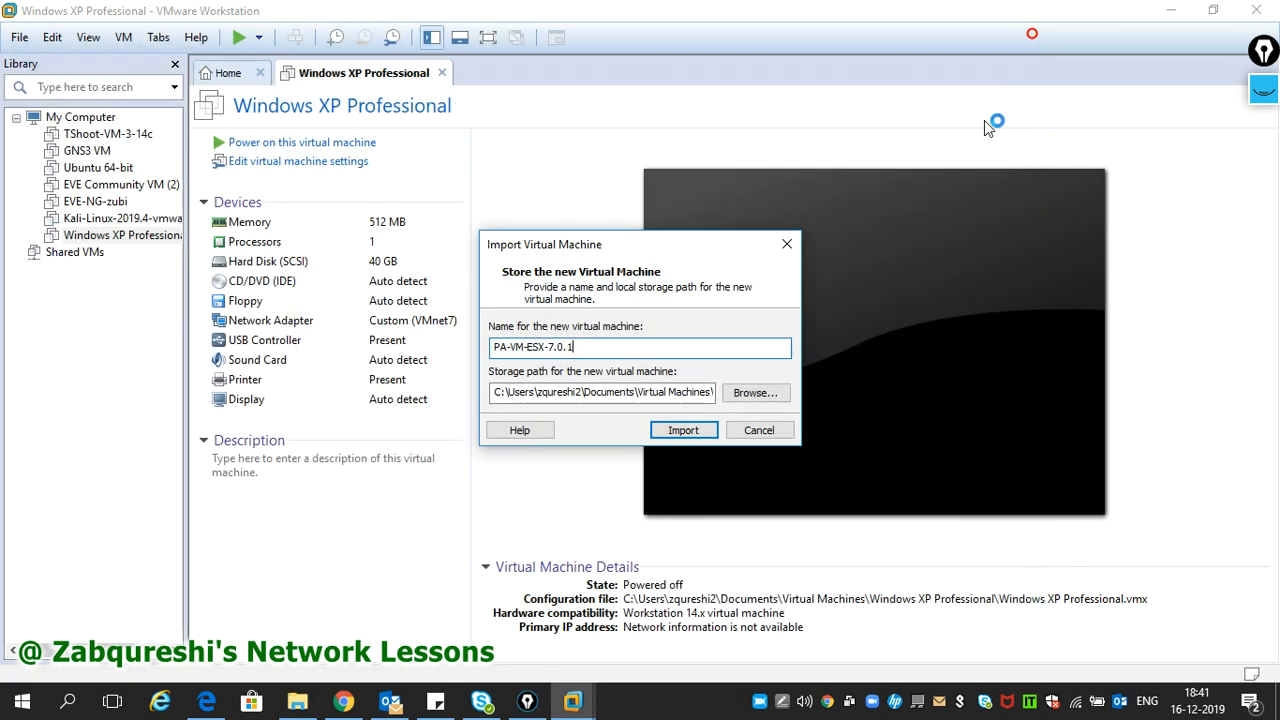
- Start importing PA-VM-ESX-7.0.1, move the progress box aside, and pick the annotation pen
{"action": "left_click", "coordinate": [682, 428]}
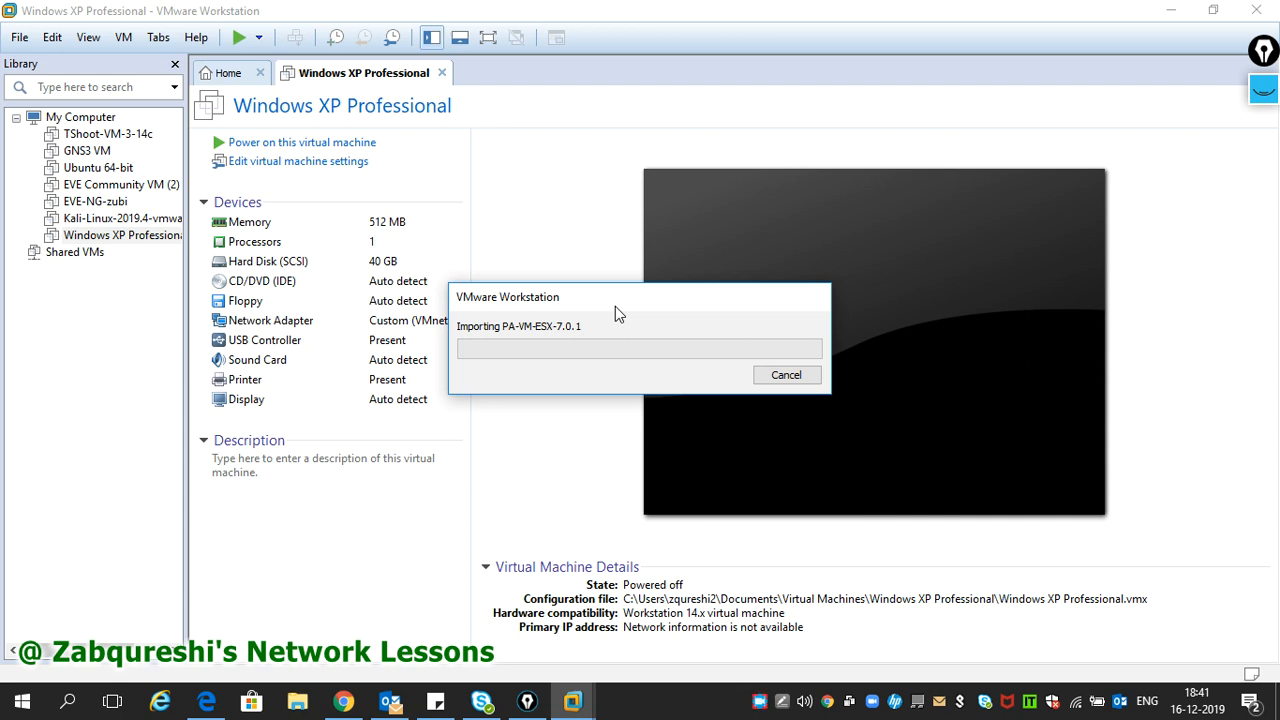
{"action": "left_click_drag", "start_coordinate": [615, 311], "coordinate": [764, 242]}
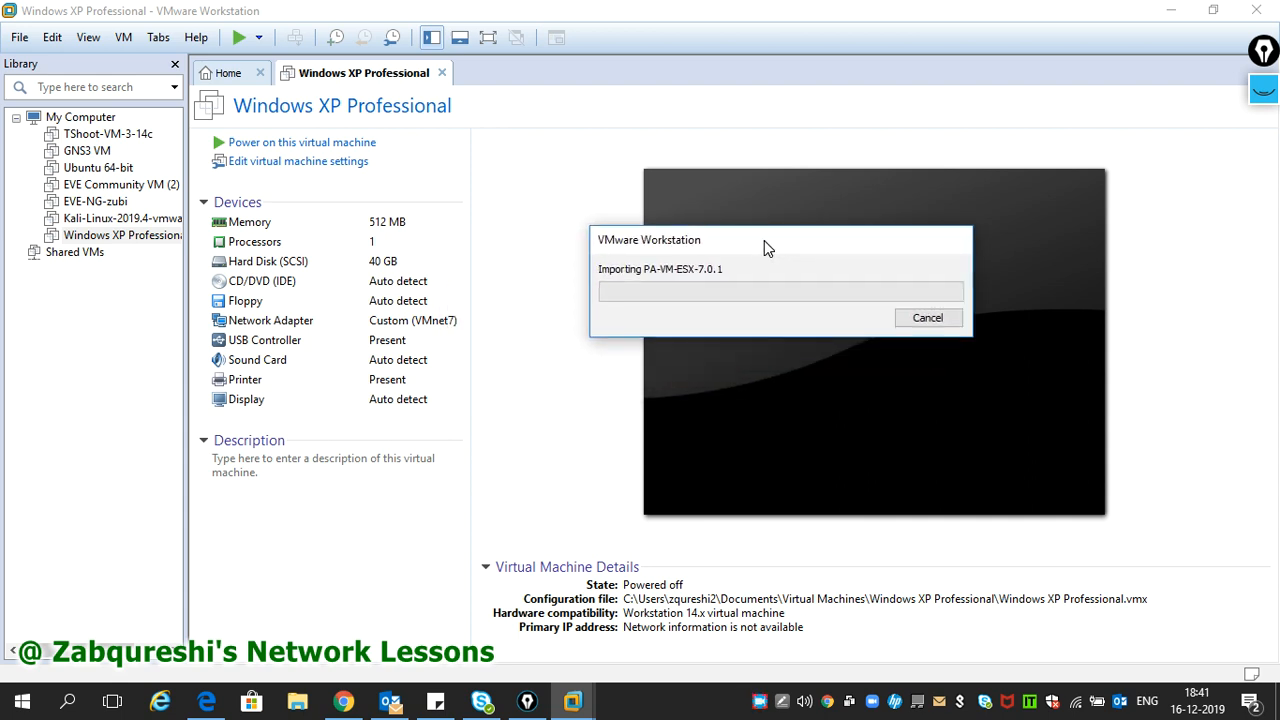
{"action": "left_click", "coordinate": [529, 702]}
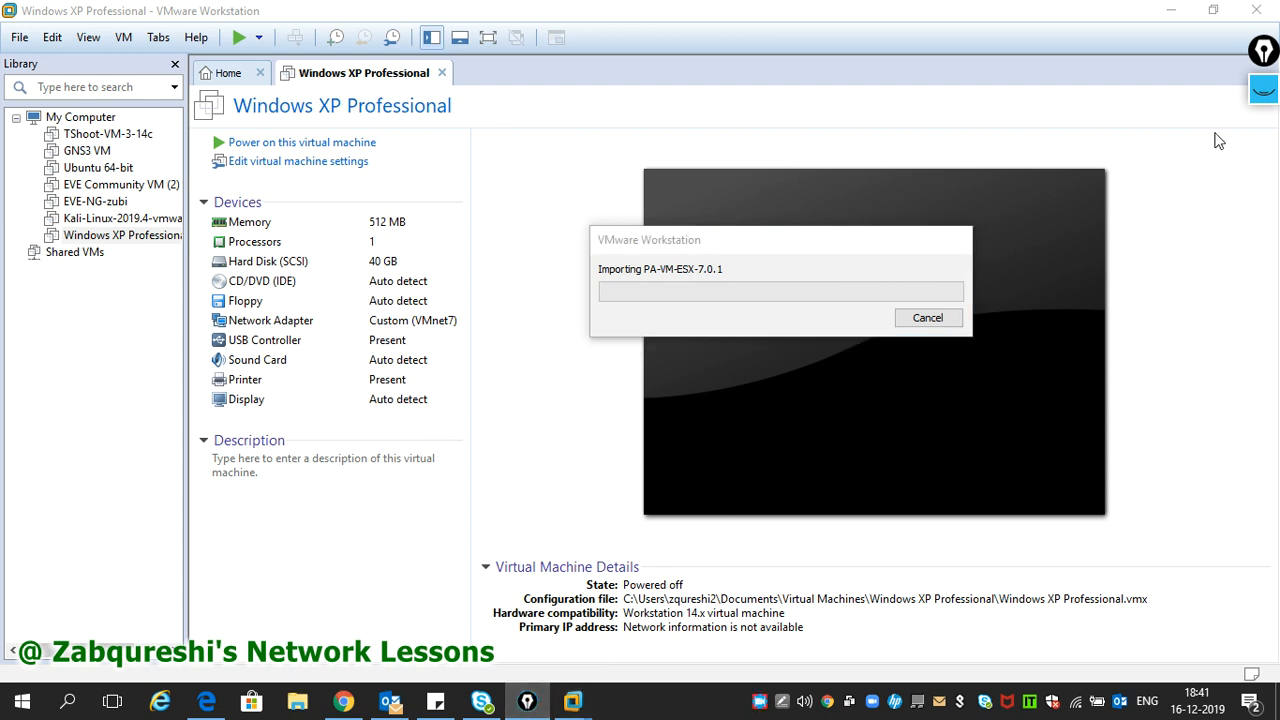
{"action": "left_click", "coordinate": [1263, 89]}
{"action": "mouse_move", "coordinate": [1266, 149]}
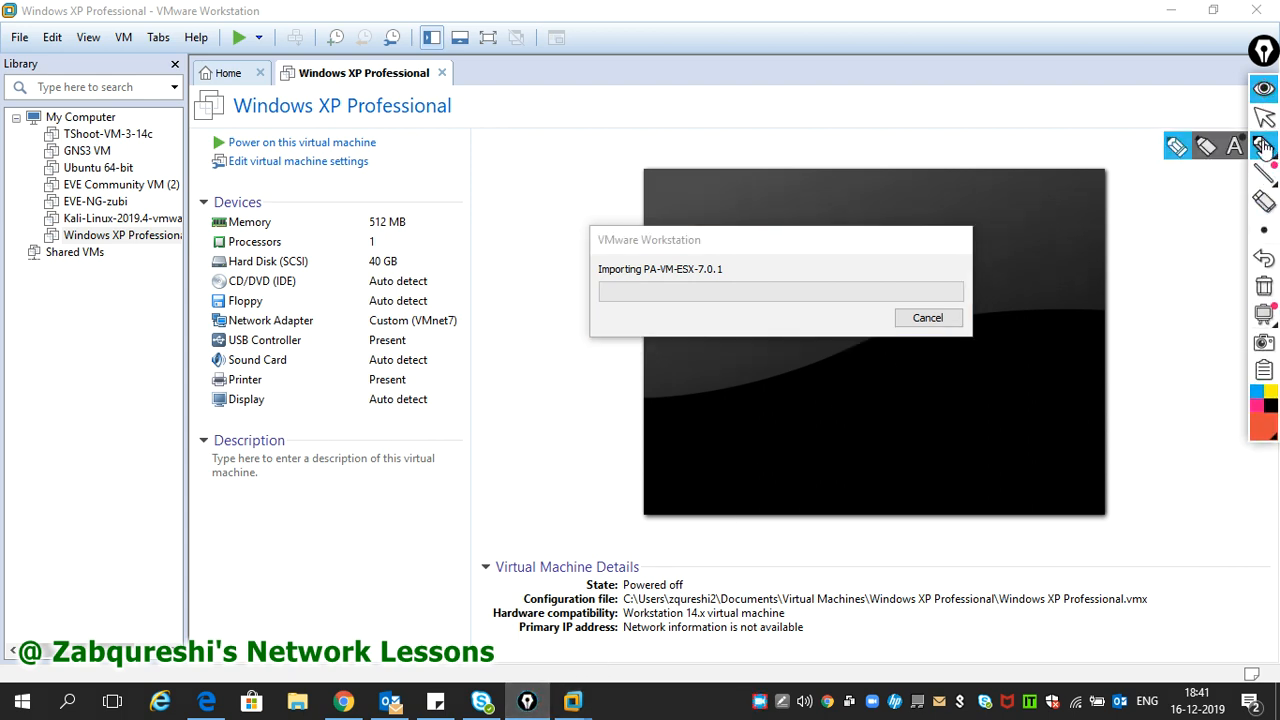
{"action": "left_click", "coordinate": [1178, 150]}
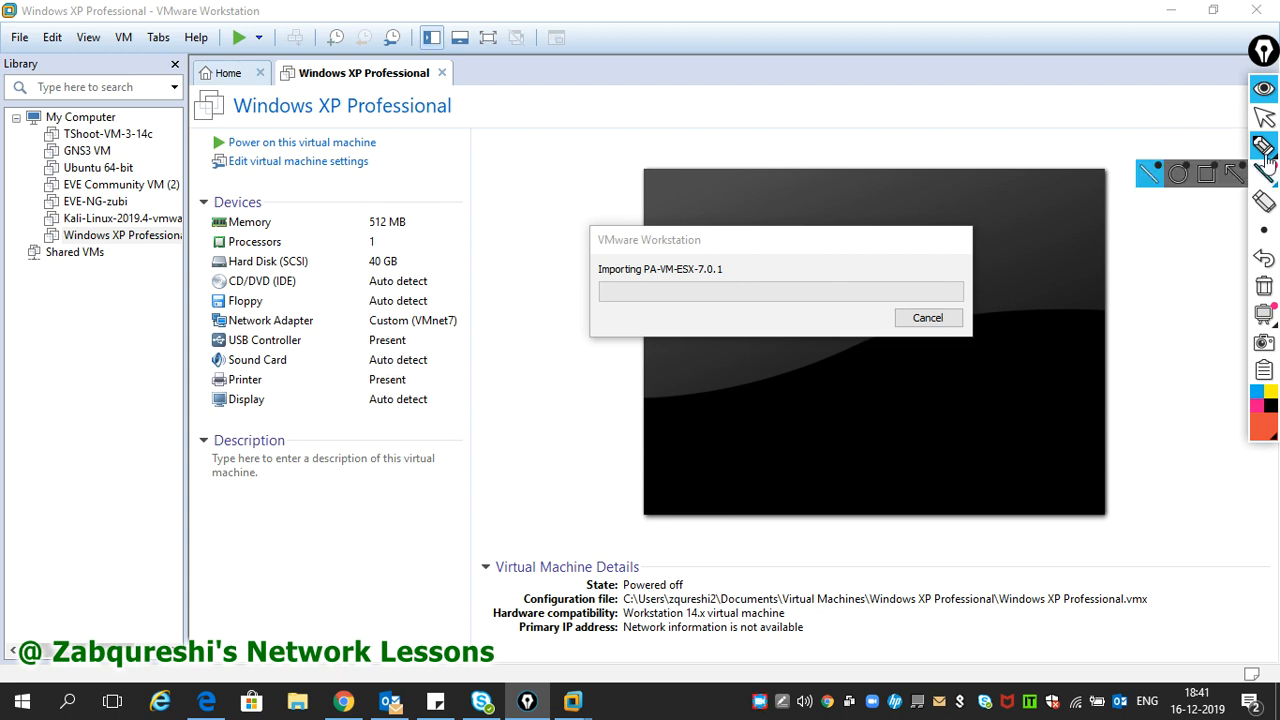
{"action": "left_click", "coordinate": [1264, 117]}
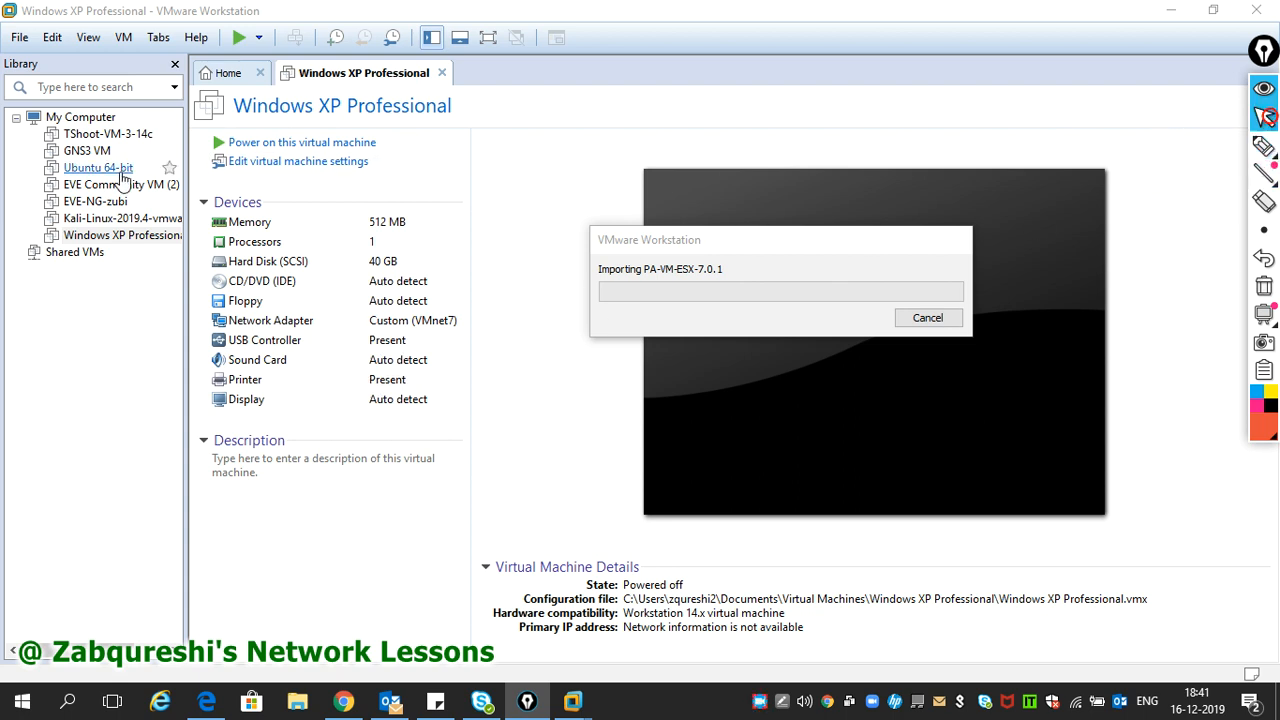
{"action": "left_click", "coordinate": [121, 241]}
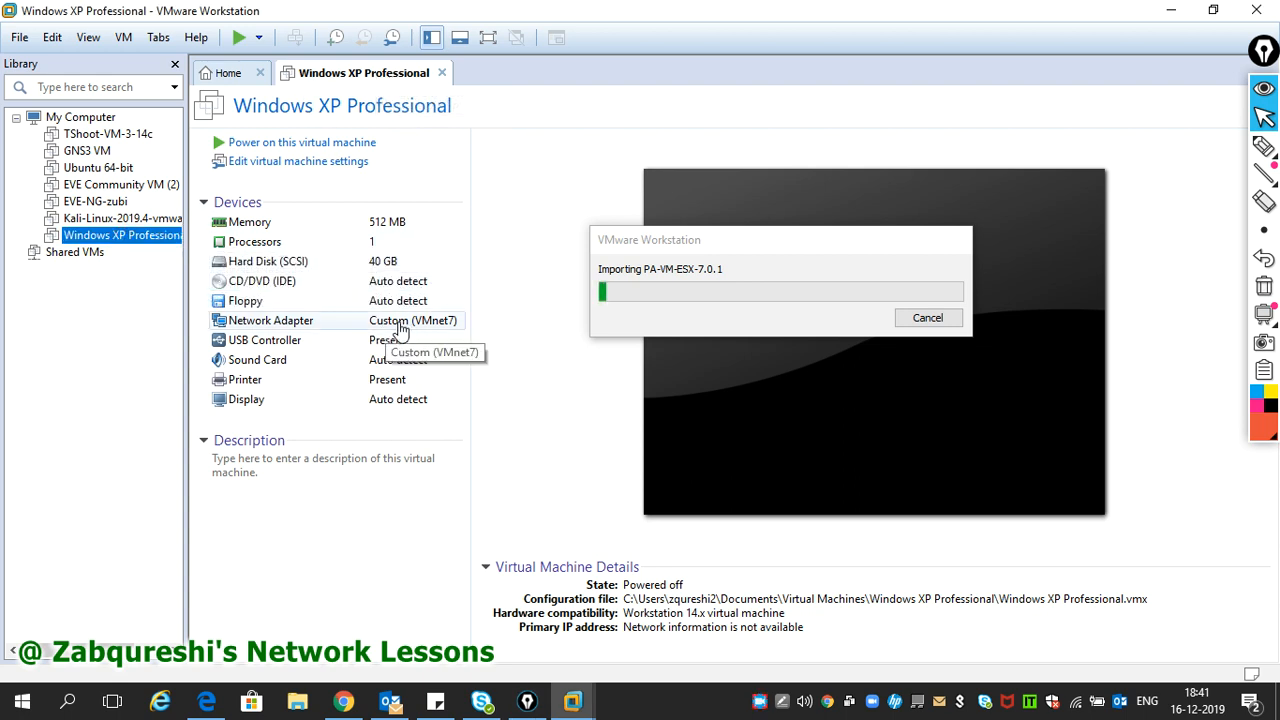
{"action": "left_click", "coordinate": [1264, 147]}
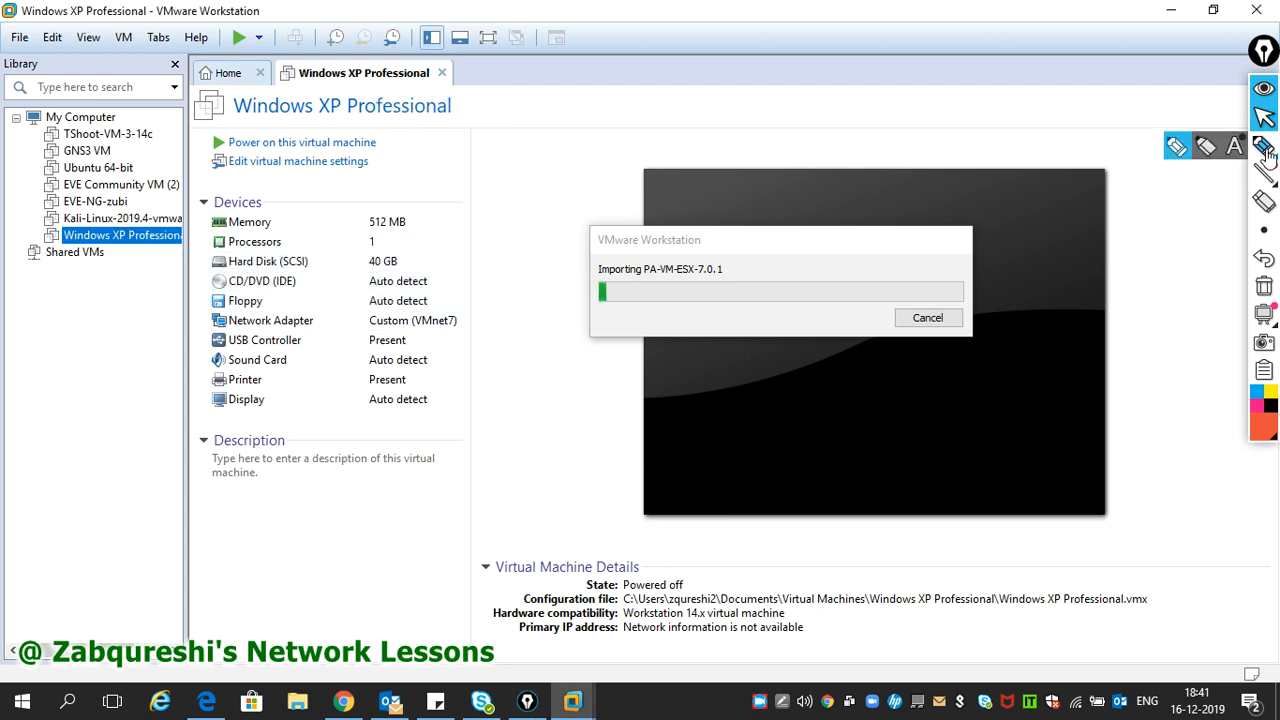
{"action": "left_click", "coordinate": [1179, 152]}
- Sketch a red PA box linked by a VMnet 7 line, underlining Custom (VMnet7)
{"action": "left_click_drag", "start_coordinate": [367, 195], "coordinate": [379, 300]}
{"action": "mouse_move", "coordinate": [372, 200]}
{"action": "left_mouse_down"}
{"action": "mouse_move", "coordinate": [455, 195]}
{"action": "mouse_move", "coordinate": [468, 250]}
{"action": "mouse_move", "coordinate": [448, 287]}
{"action": "mouse_move", "coordinate": [395, 295]}
{"action": "mouse_move", "coordinate": [391, 229]}
{"action": "mouse_move", "coordinate": [400, 271]}
{"action": "mouse_move", "coordinate": [433, 260]}
{"action": "mouse_move", "coordinate": [418, 249]}
{"action": "left_mouse_up"}
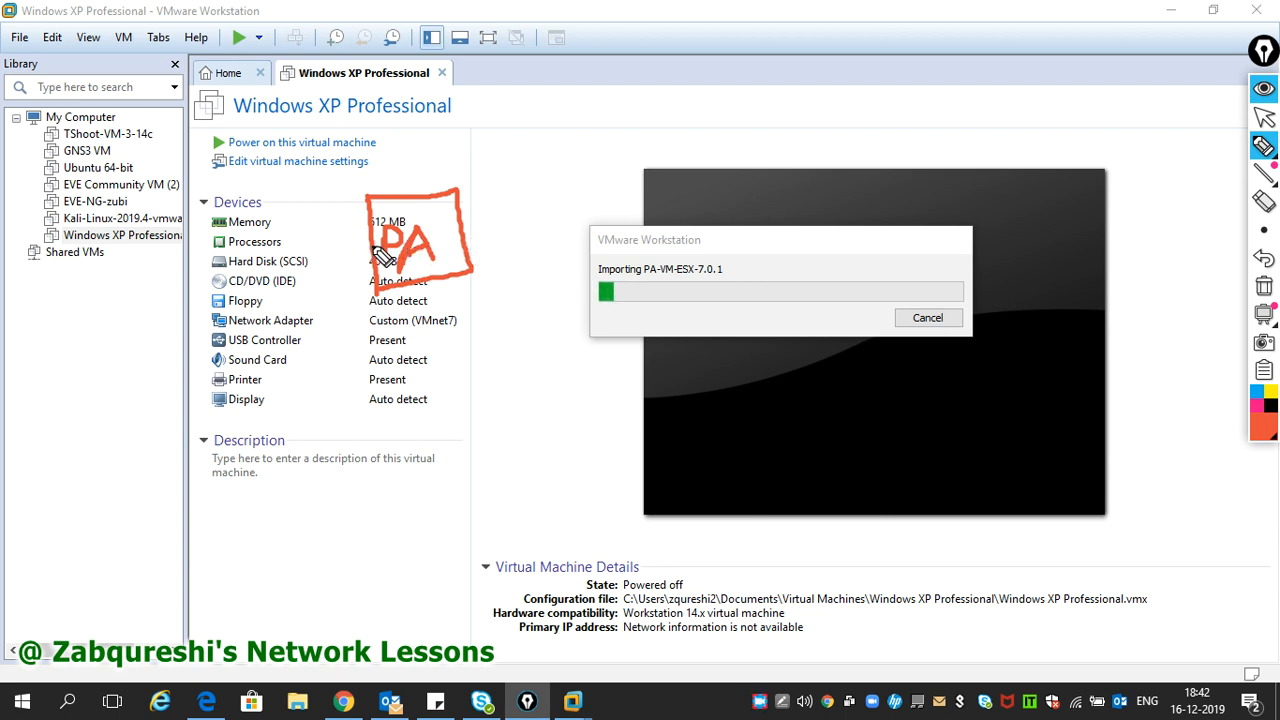
{"action": "mouse_move", "coordinate": [370, 242]}
{"action": "left_mouse_down"}
{"action": "mouse_move", "coordinate": [215, 242]}
{"action": "mouse_move", "coordinate": [262, 240]}
{"action": "mouse_move", "coordinate": [264, 280]}
{"action": "mouse_move", "coordinate": [200, 272]}
{"action": "mouse_move", "coordinate": [207, 290]}
{"action": "mouse_move", "coordinate": [238, 288]}
{"action": "left_mouse_up"}
{"action": "left_click", "coordinate": [196, 243]}
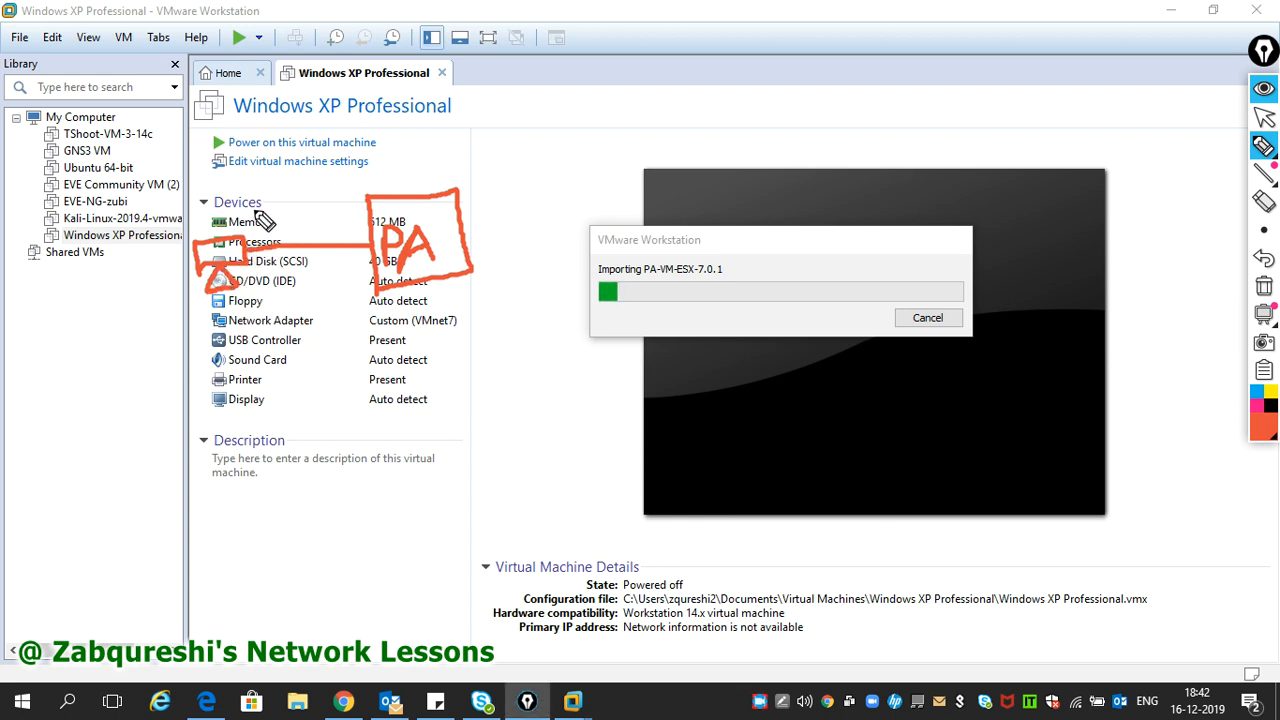
{"action": "mouse_move", "coordinate": [255, 214]}
{"action": "left_mouse_down"}
{"action": "mouse_move", "coordinate": [262, 237]}
{"action": "mouse_move", "coordinate": [318, 222]}
{"action": "mouse_move", "coordinate": [322, 236]}
{"action": "mouse_move", "coordinate": [327, 203]}
{"action": "mouse_move", "coordinate": [333, 230]}
{"action": "mouse_move", "coordinate": [330, 212]}
{"action": "mouse_move", "coordinate": [367, 201]}
{"action": "mouse_move", "coordinate": [371, 249]}
{"action": "left_mouse_up"}
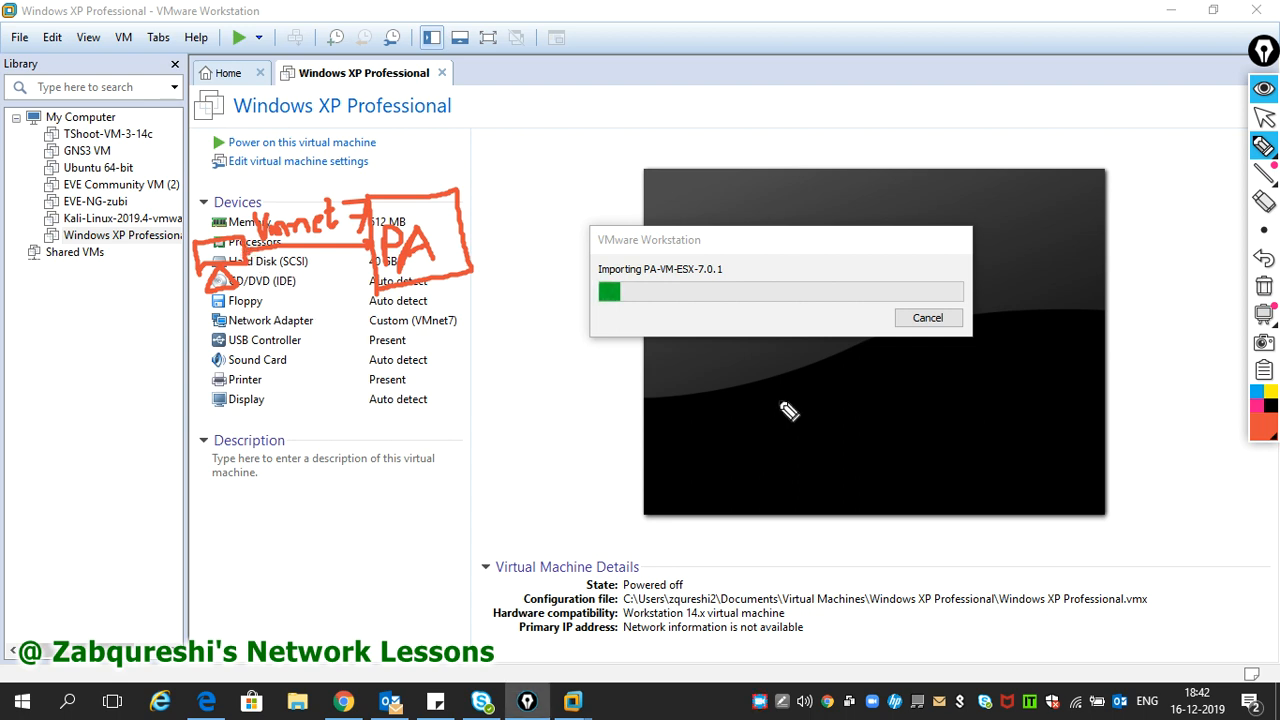
{"action": "left_click_drag", "start_coordinate": [369, 326], "coordinate": [458, 327]}
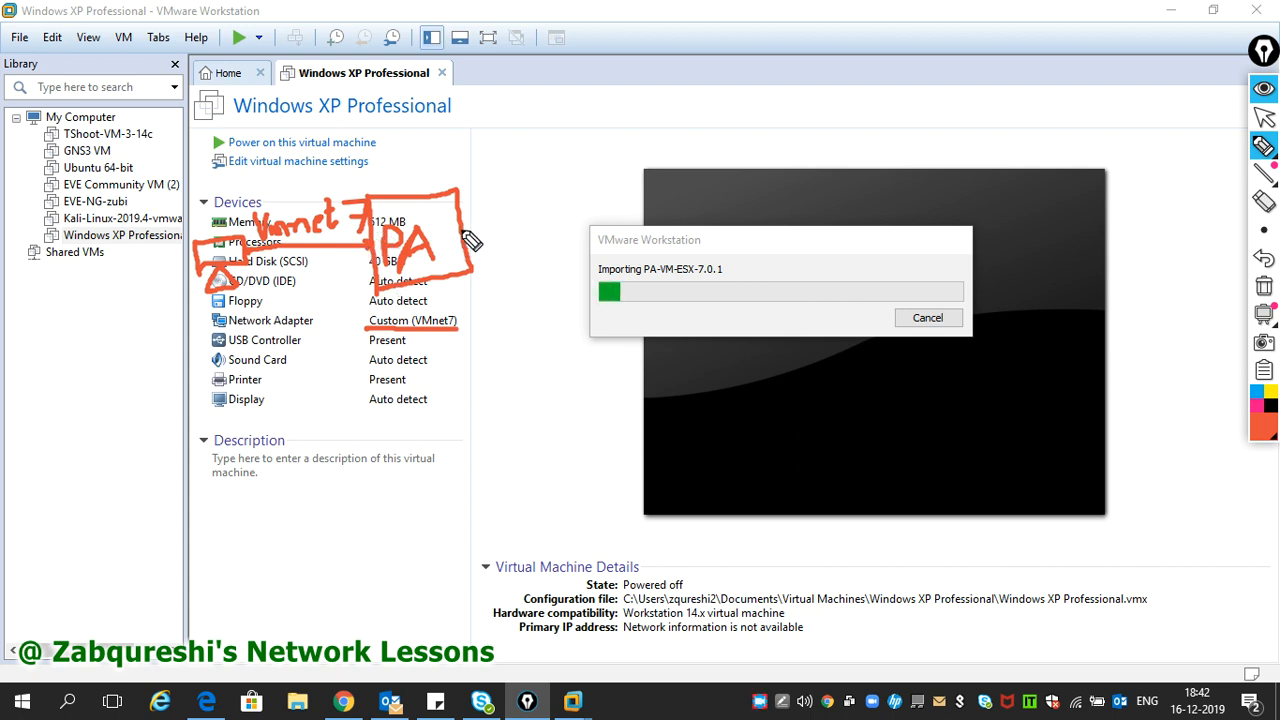
{"action": "left_click_drag", "start_coordinate": [462, 234], "coordinate": [655, 189]}
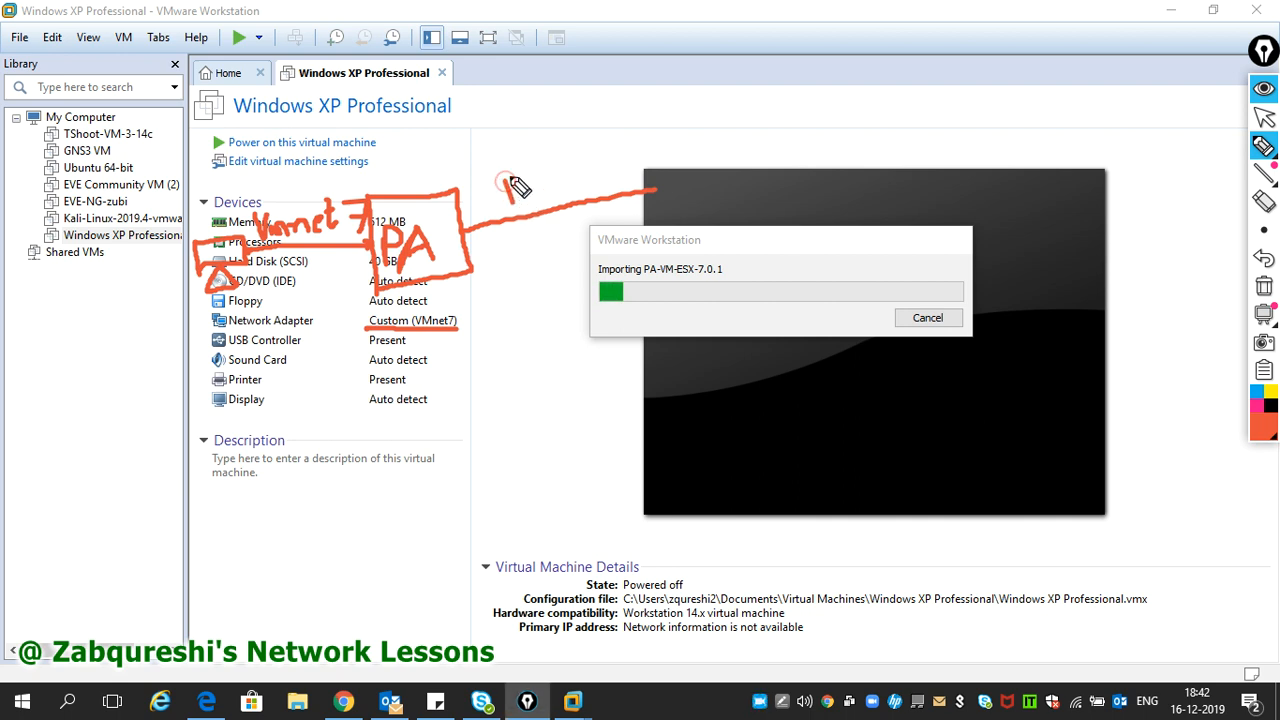
- Add a Bridged label, a tray-to-PA line, and 192.168.1.0/24 and .254 labels
{"action": "mouse_move", "coordinate": [507, 179]}
{"action": "left_mouse_down"}
{"action": "mouse_move", "coordinate": [521, 184]}
{"action": "mouse_move", "coordinate": [514, 201]}
{"action": "mouse_move", "coordinate": [558, 180]}
{"action": "mouse_move", "coordinate": [566, 190]}
{"action": "mouse_move", "coordinate": [563, 168]}
{"action": "mouse_move", "coordinate": [580, 186]}
{"action": "mouse_move", "coordinate": [586, 163]}
{"action": "mouse_move", "coordinate": [594, 180]}
{"action": "mouse_move", "coordinate": [603, 170]}
{"action": "mouse_move", "coordinate": [604, 200]}
{"action": "mouse_move", "coordinate": [619, 170]}
{"action": "mouse_move", "coordinate": [609, 177]}
{"action": "mouse_move", "coordinate": [657, 171]}
{"action": "mouse_move", "coordinate": [642, 146]}
{"action": "left_mouse_up"}
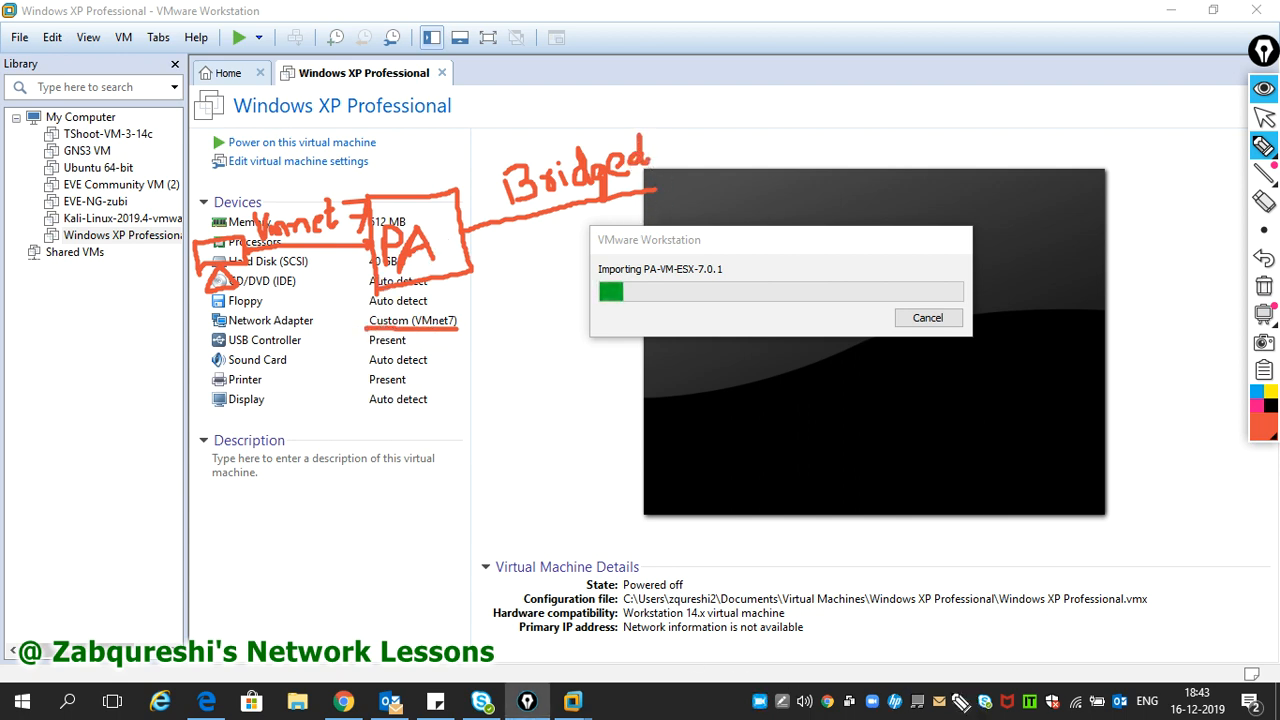
{"action": "mouse_move", "coordinate": [1077, 708]}
{"action": "left_mouse_down"}
{"action": "mouse_move", "coordinate": [1060, 630]}
{"action": "mouse_move", "coordinate": [1086, 617]}
{"action": "mouse_move", "coordinate": [571, 349]}
{"action": "mouse_move", "coordinate": [468, 250]}
{"action": "mouse_move", "coordinate": [463, 271]}
{"action": "mouse_move", "coordinate": [497, 252]}
{"action": "left_mouse_up"}
{"action": "mouse_move", "coordinate": [487, 413]}
{"action": "left_mouse_down"}
{"action": "mouse_move", "coordinate": [499, 441]}
{"action": "mouse_move", "coordinate": [498, 415]}
{"action": "mouse_move", "coordinate": [510, 420]}
{"action": "mouse_move", "coordinate": [506, 441]}
{"action": "left_mouse_up"}
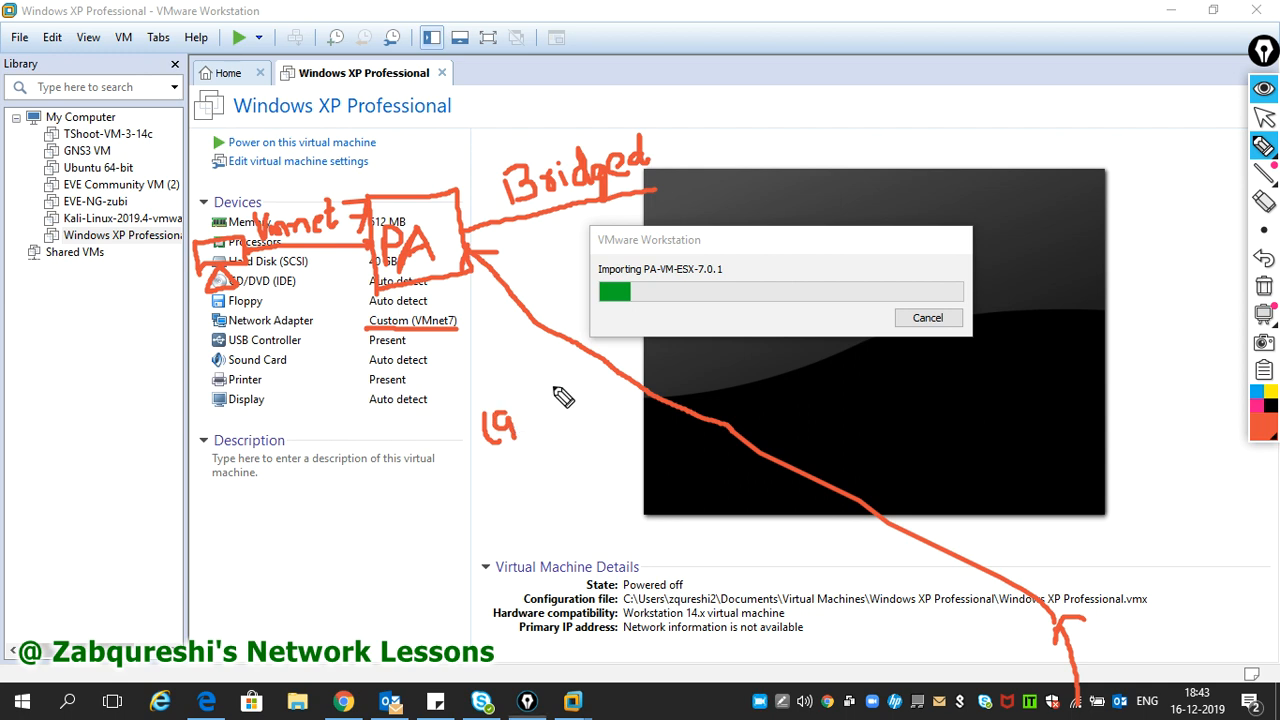
{"action": "mouse_move", "coordinate": [517, 416]}
{"action": "left_mouse_down"}
{"action": "mouse_move", "coordinate": [535, 437]}
{"action": "mouse_move", "coordinate": [585, 402]}
{"action": "mouse_move", "coordinate": [580, 390]}
{"action": "mouse_move", "coordinate": [587, 402]}
{"action": "left_mouse_up"}
{"action": "left_click", "coordinate": [631, 408]}
{"action": "mouse_move", "coordinate": [620, 393]}
{"action": "left_mouse_down"}
{"action": "mouse_move", "coordinate": [622, 413]}
{"action": "mouse_move", "coordinate": [647, 384]}
{"action": "mouse_move", "coordinate": [650, 425]}
{"action": "mouse_move", "coordinate": [673, 391]}
{"action": "mouse_move", "coordinate": [719, 398]}
{"action": "left_mouse_up"}
{"action": "left_click_drag", "start_coordinate": [713, 385], "coordinate": [713, 408]}
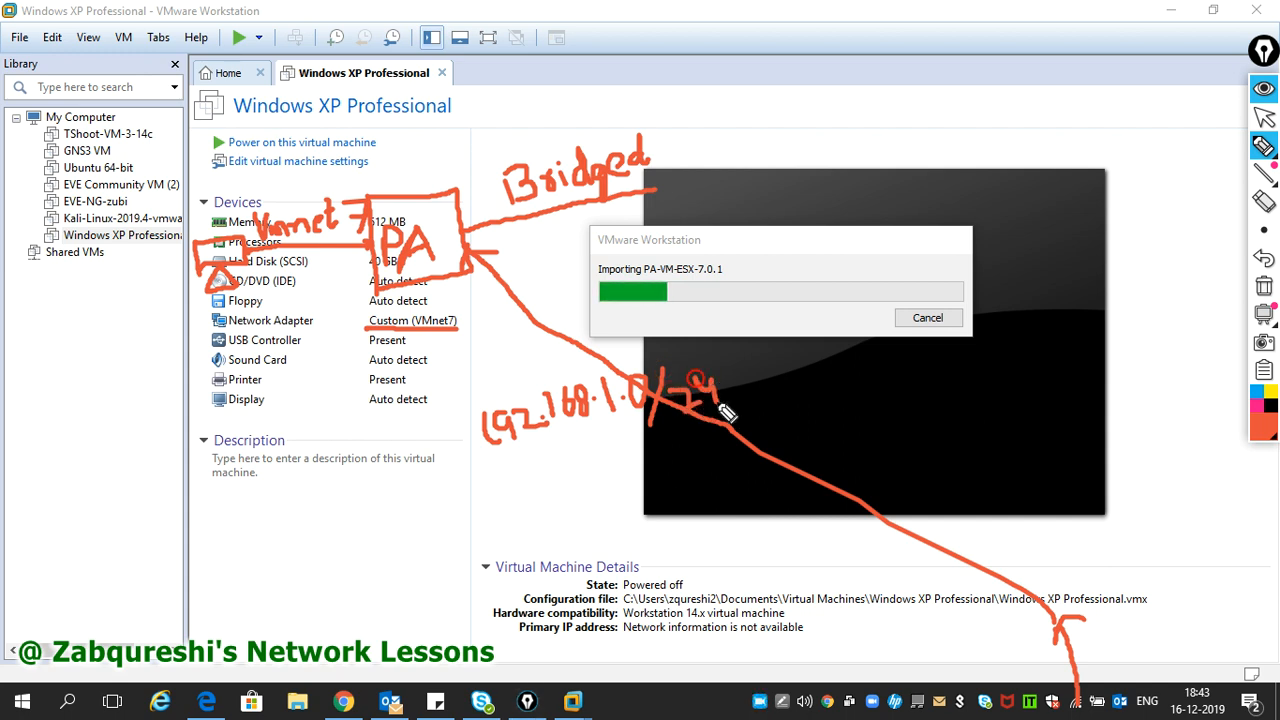
{"action": "left_click", "coordinate": [561, 493]}
{"action": "left_click", "coordinate": [575, 476]}
{"action": "mouse_move", "coordinate": [578, 474]}
{"action": "left_mouse_down"}
{"action": "mouse_move", "coordinate": [600, 489]}
{"action": "mouse_move", "coordinate": [606, 465]}
{"action": "mouse_move", "coordinate": [646, 469]}
{"action": "mouse_move", "coordinate": [641, 478]}
{"action": "left_mouse_up"}
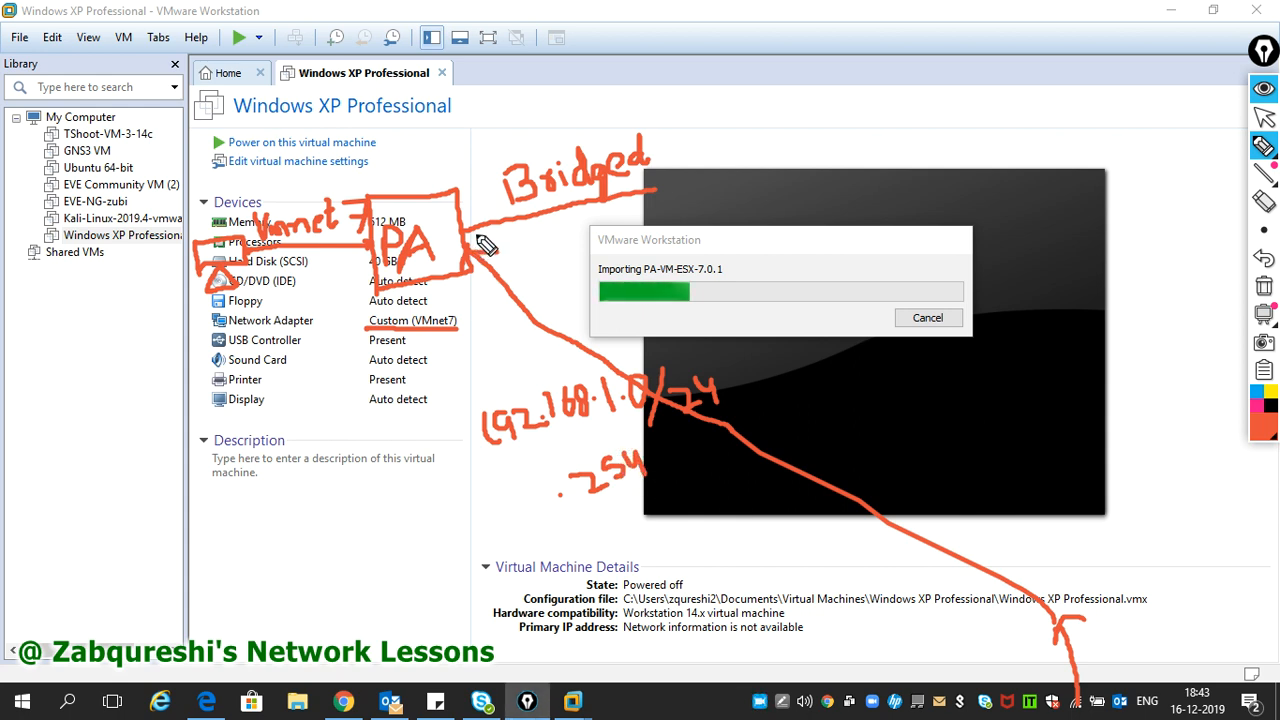
- Draw an arrow from PA toward Bridged, write 192.164.1. above it, then clear the screen
{"action": "left_click_drag", "start_coordinate": [463, 224], "coordinate": [461, 229]}
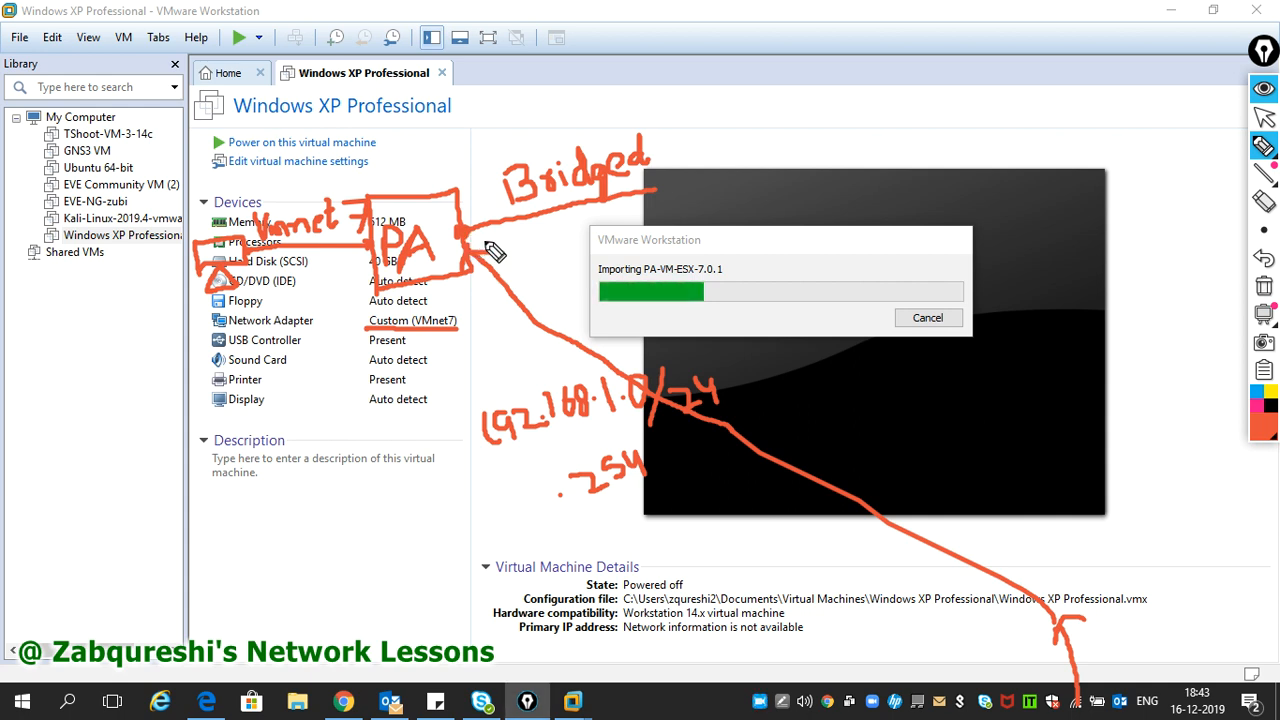
{"action": "left_click_drag", "start_coordinate": [455, 200], "coordinate": [503, 137]}
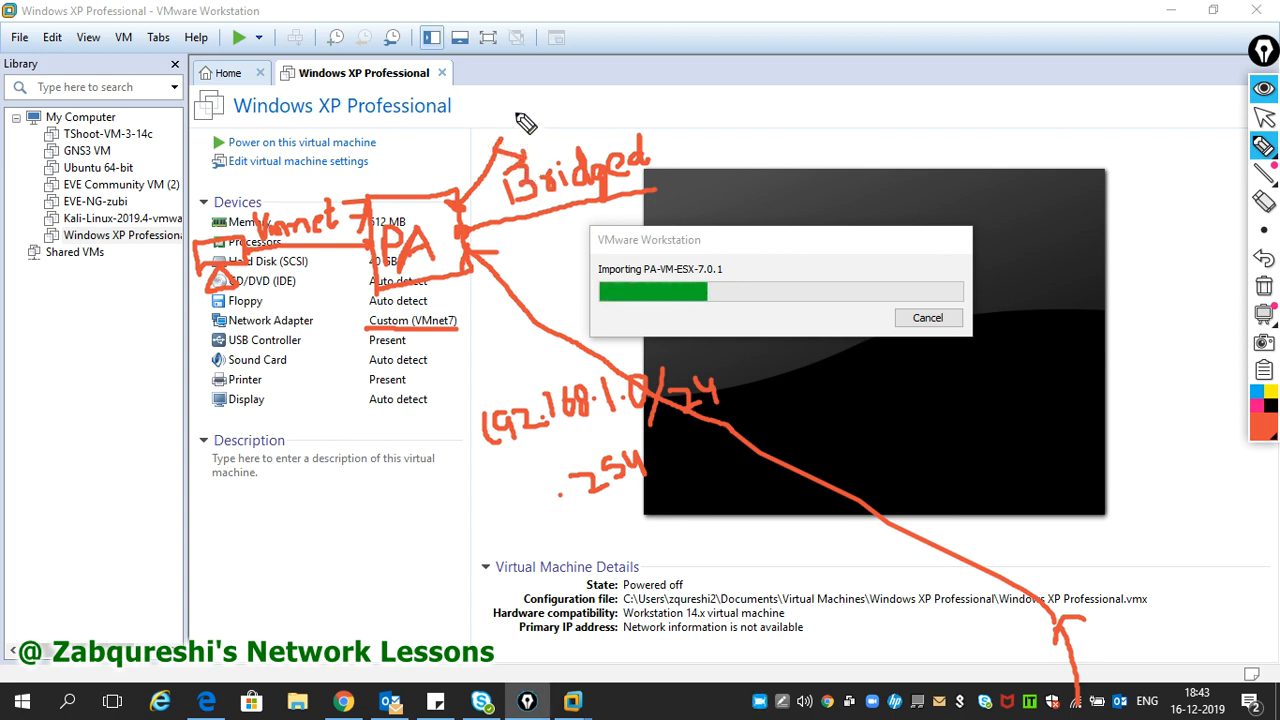
{"action": "mouse_move", "coordinate": [515, 112]}
{"action": "left_mouse_down"}
{"action": "mouse_move", "coordinate": [521, 130]}
{"action": "mouse_move", "coordinate": [553, 107]}
{"action": "mouse_move", "coordinate": [560, 119]}
{"action": "mouse_move", "coordinate": [608, 98]}
{"action": "mouse_move", "coordinate": [608, 82]}
{"action": "mouse_move", "coordinate": [635, 99]}
{"action": "left_mouse_up"}
{"action": "left_click", "coordinate": [618, 91]}
{"action": "left_click", "coordinate": [645, 90]}
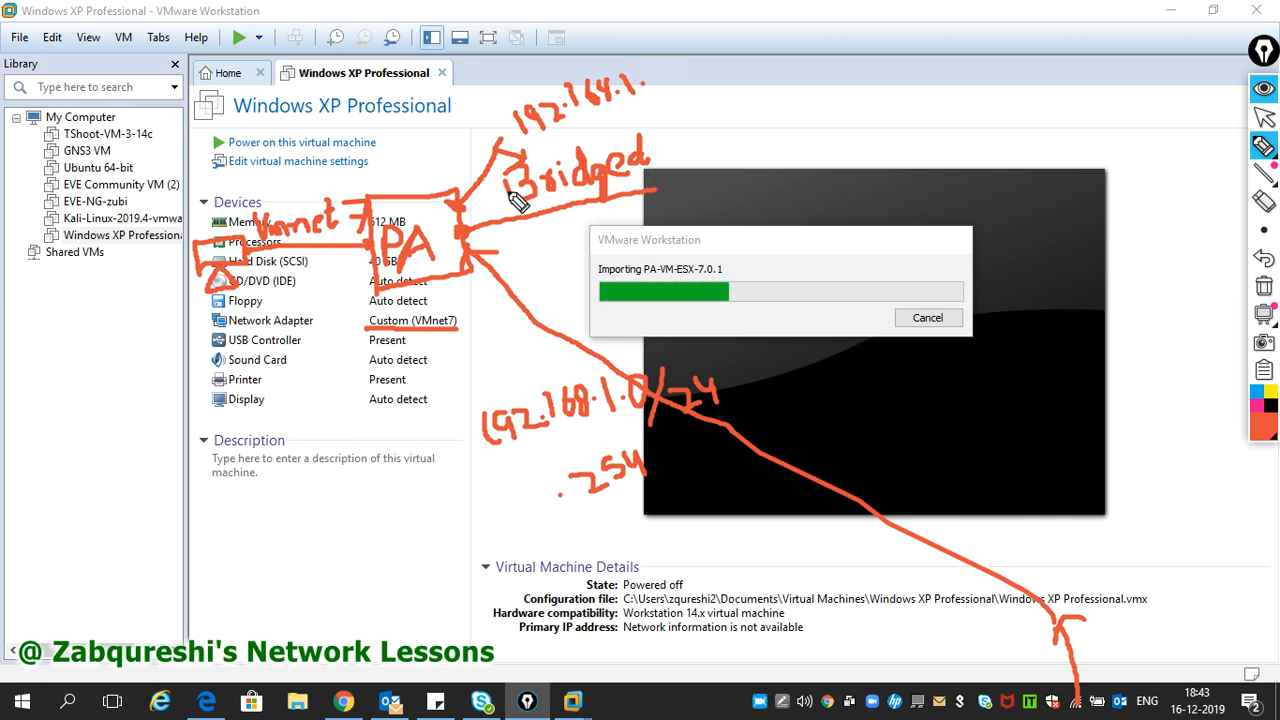
{"action": "mouse_move", "coordinate": [1269, 318]}
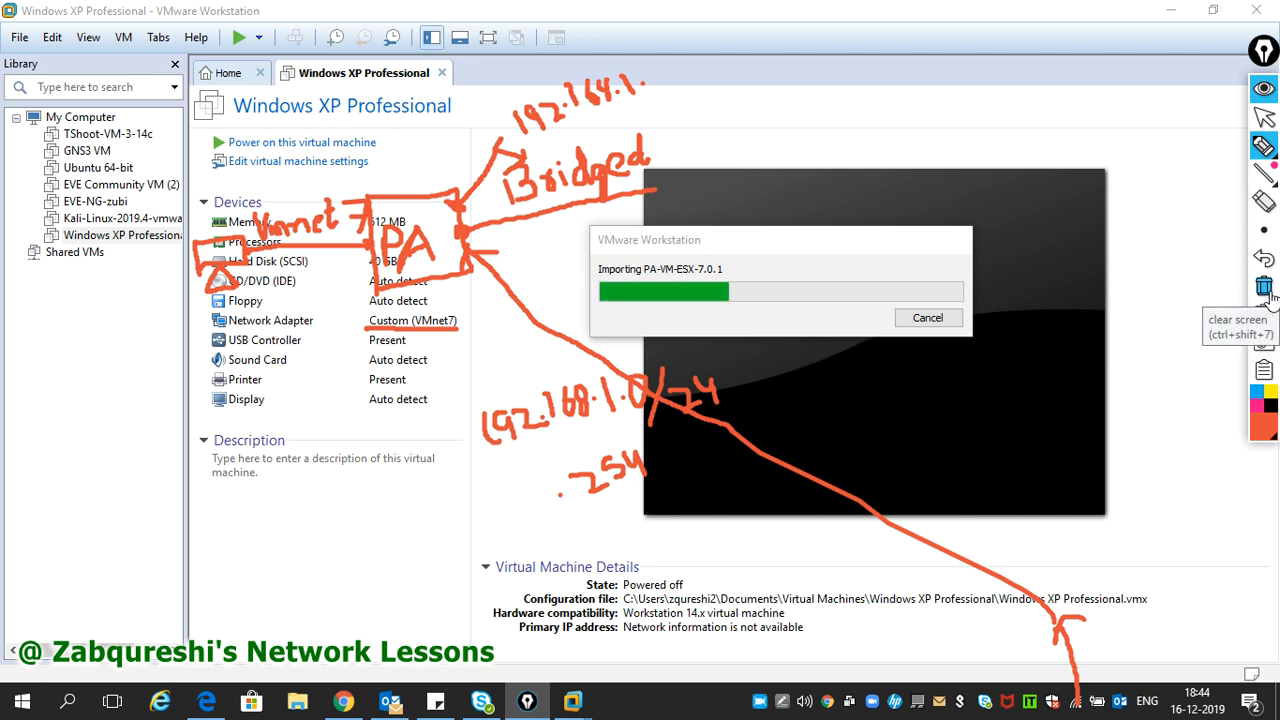
{"action": "left_click", "coordinate": [1266, 289]}
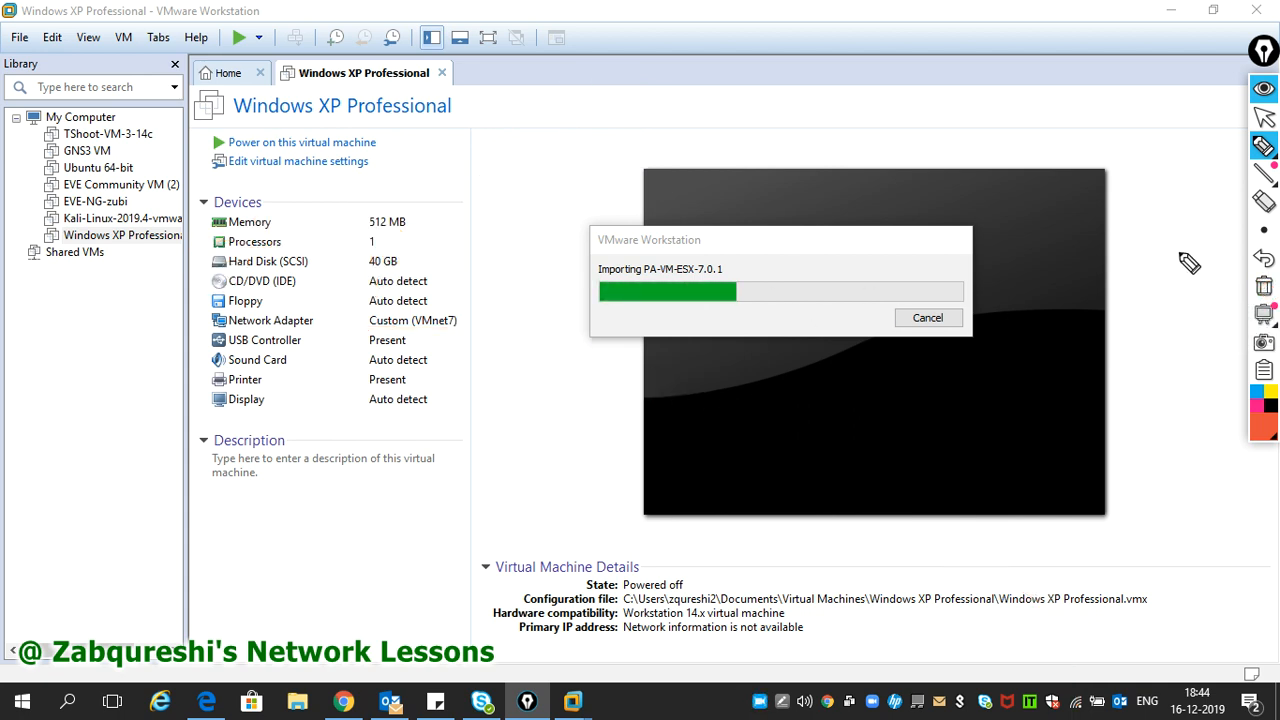
- Let the import finish with 4 GB memory and two bridged adapters while sketching host arrows
{"action": "left_click", "coordinate": [1263, 112]}
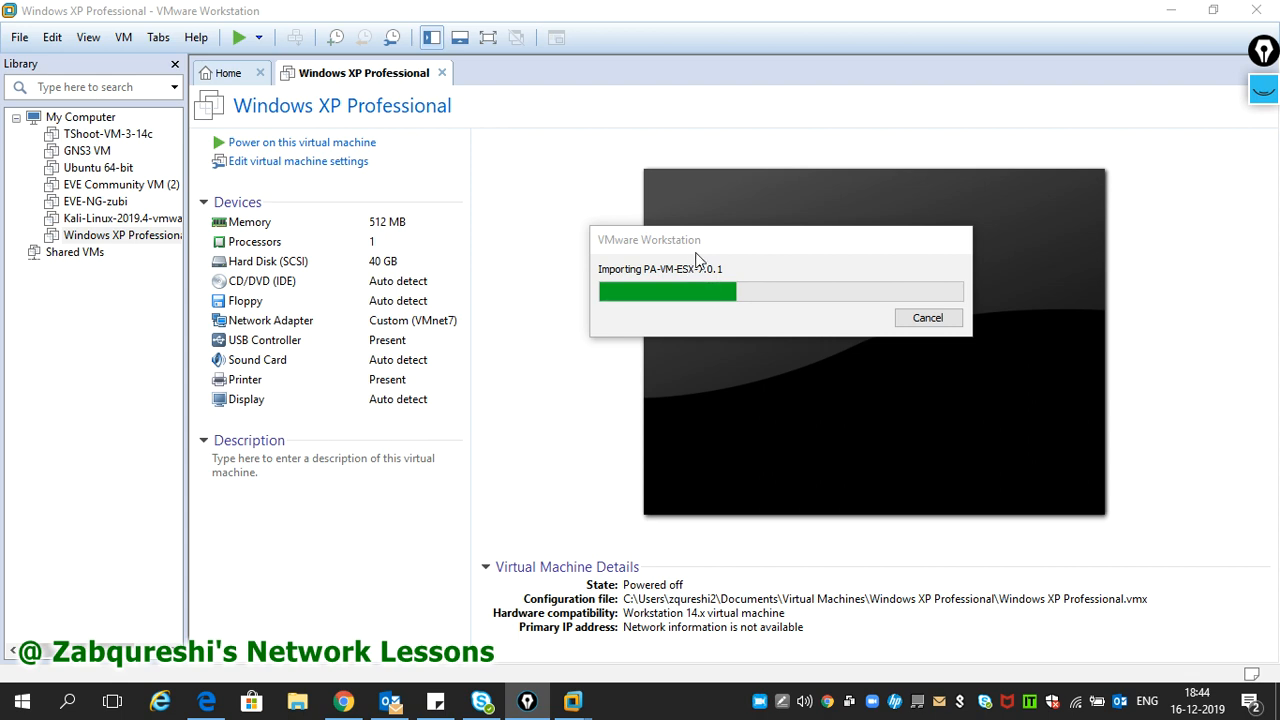
{"action": "left_click", "coordinate": [697, 242]}
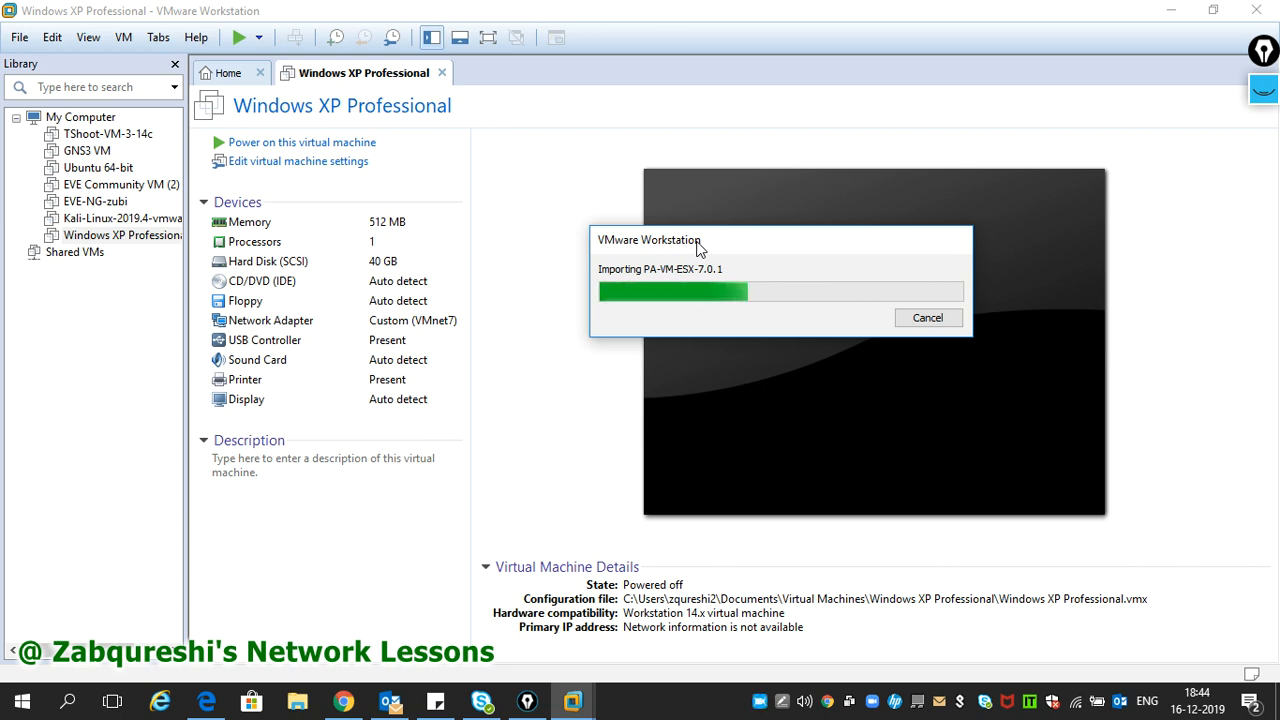
{"action": "left_click", "coordinate": [1262, 91]}
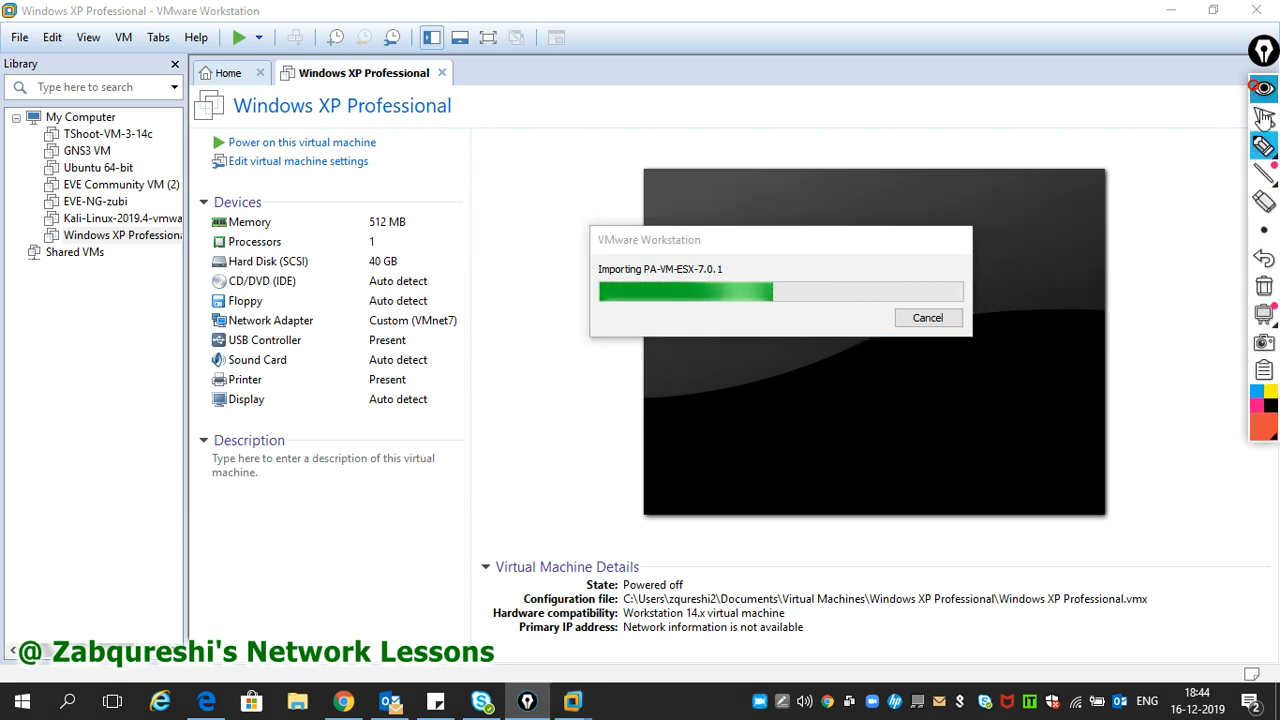
{"action": "left_click", "coordinate": [1265, 152]}
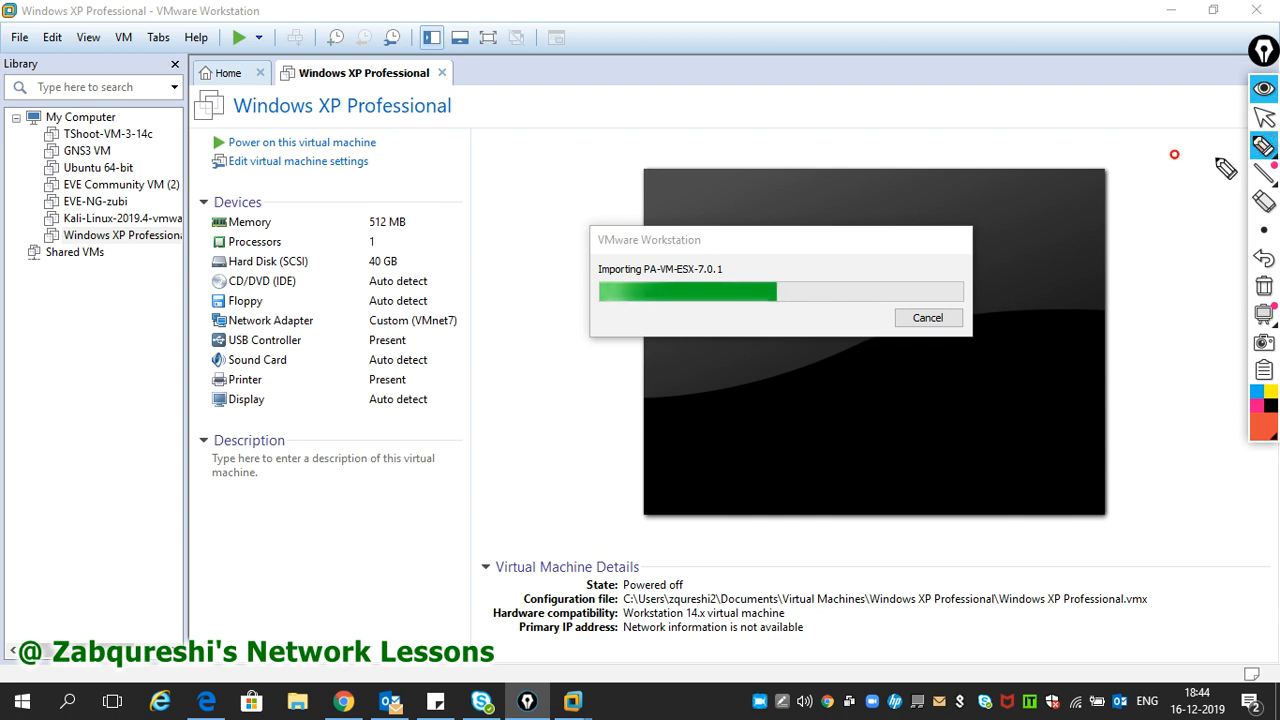
{"action": "mouse_move", "coordinate": [463, 408]}
{"action": "left_mouse_down"}
{"action": "mouse_move", "coordinate": [466, 420]}
{"action": "mouse_move", "coordinate": [458, 410]}
{"action": "mouse_move", "coordinate": [542, 400]}
{"action": "mouse_move", "coordinate": [470, 470]}
{"action": "mouse_move", "coordinate": [489, 434]}
{"action": "mouse_move", "coordinate": [480, 426]}
{"action": "mouse_move", "coordinate": [524, 434]}
{"action": "mouse_move", "coordinate": [282, 442]}
{"action": "mouse_move", "coordinate": [292, 478]}
{"action": "mouse_move", "coordinate": [445, 432]}
{"action": "mouse_move", "coordinate": [452, 445]}
{"action": "mouse_move", "coordinate": [440, 432]}
{"action": "left_mouse_up"}
{"action": "mouse_move", "coordinate": [550, 422]}
{"action": "left_mouse_down"}
{"action": "mouse_move", "coordinate": [672, 396]}
{"action": "mouse_move", "coordinate": [720, 362]}
{"action": "mouse_move", "coordinate": [823, 437]}
{"action": "mouse_move", "coordinate": [666, 409]}
{"action": "mouse_move", "coordinate": [670, 392]}
{"action": "mouse_move", "coordinate": [658, 428]}
{"action": "left_mouse_up"}
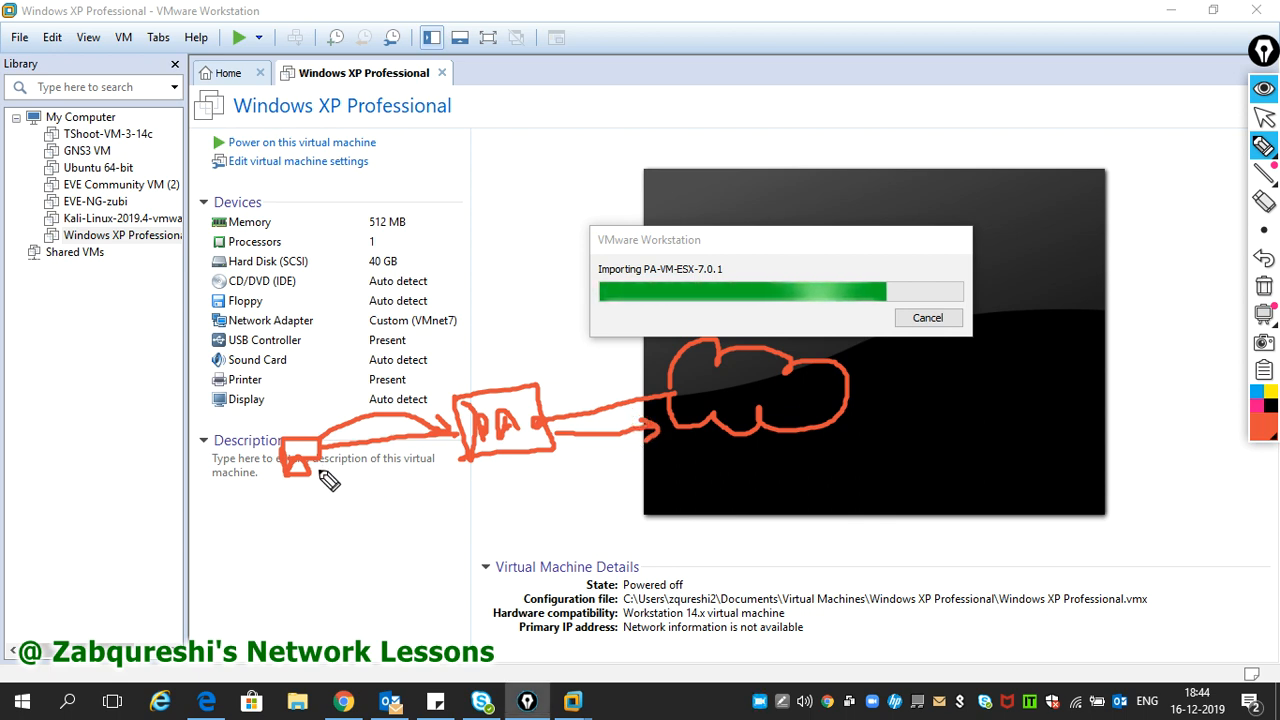
{"action": "mouse_move", "coordinate": [318, 470]}
{"action": "left_mouse_down"}
{"action": "mouse_move", "coordinate": [400, 494]}
{"action": "mouse_move", "coordinate": [689, 503]}
{"action": "mouse_move", "coordinate": [711, 466]}
{"action": "mouse_move", "coordinate": [740, 463]}
{"action": "left_mouse_up"}
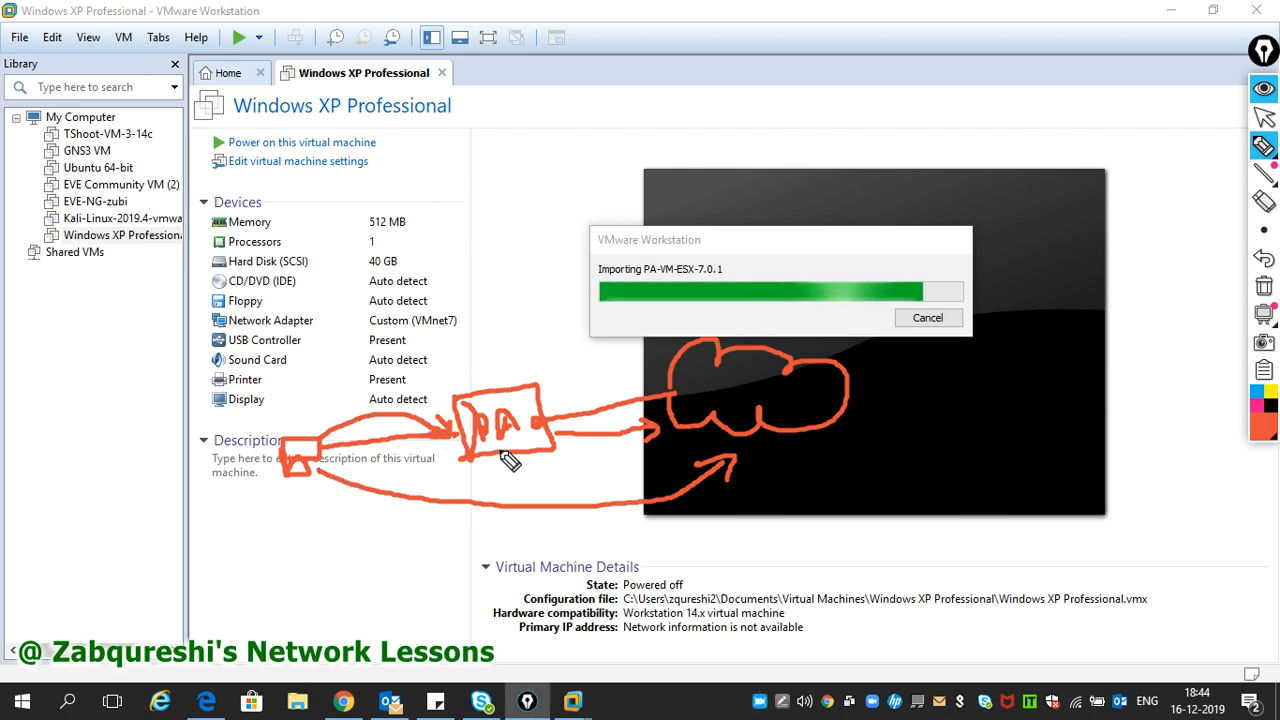
{"action": "mouse_move", "coordinate": [1267, 153]}
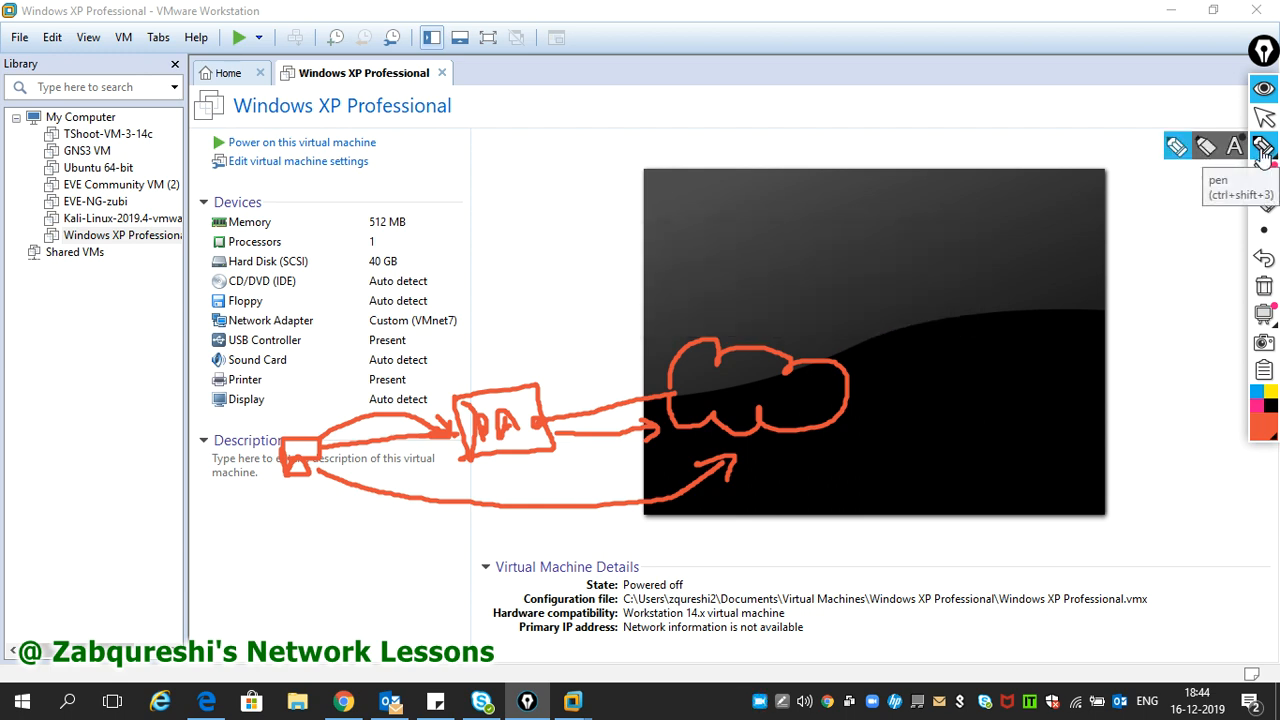
{"action": "left_click", "coordinate": [1207, 150]}
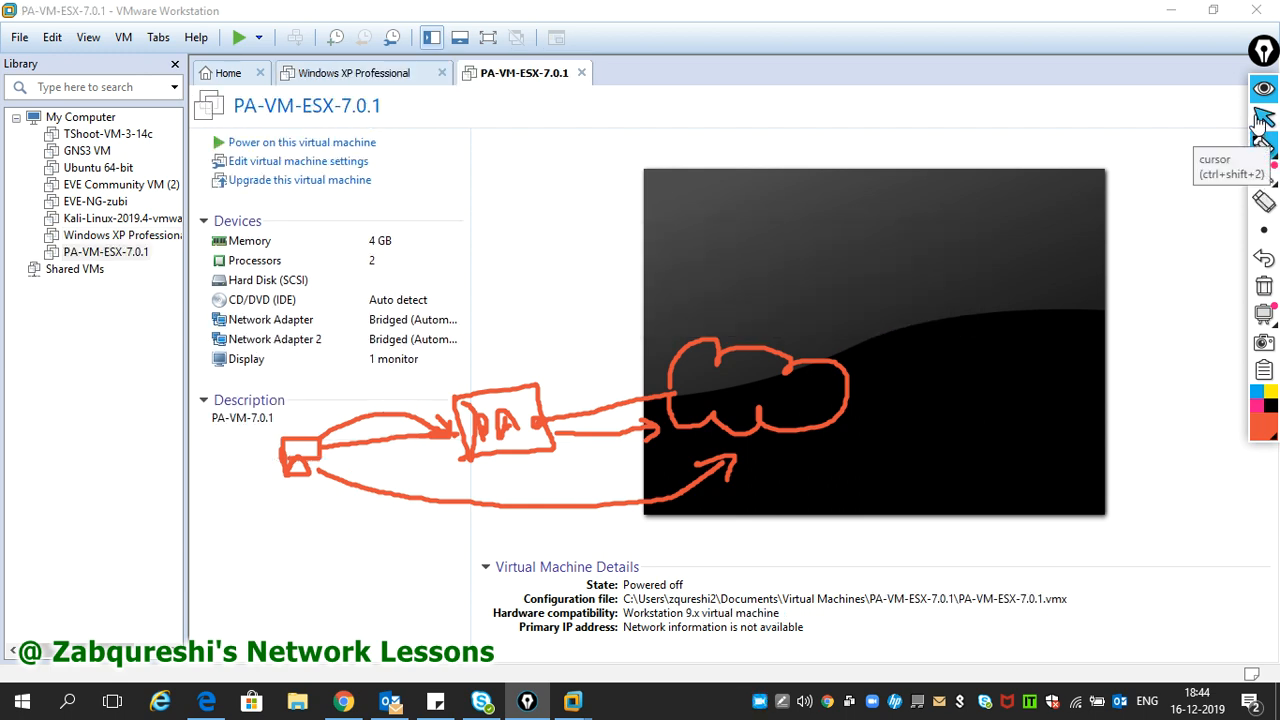
- Clear the ink, hide the annotation toolbar, and open the first Network Adapter's settings
{"action": "left_click", "coordinate": [1265, 288]}
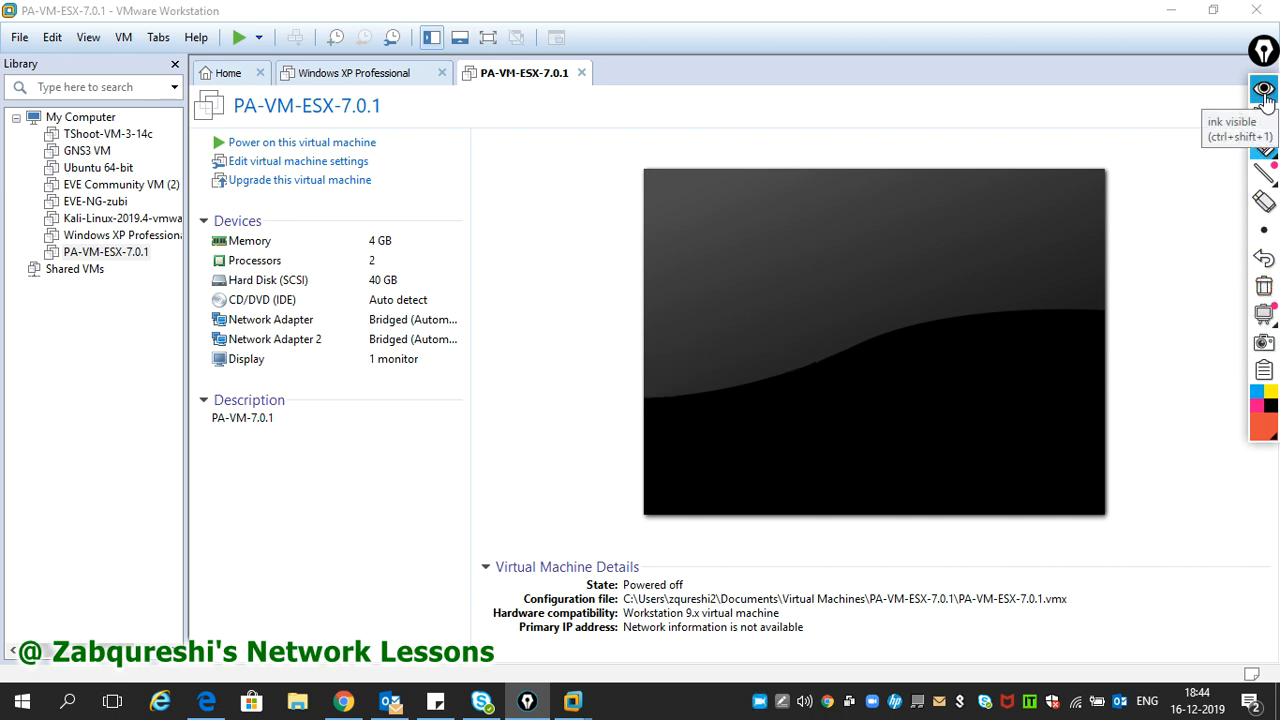
{"action": "left_click", "coordinate": [1265, 92]}
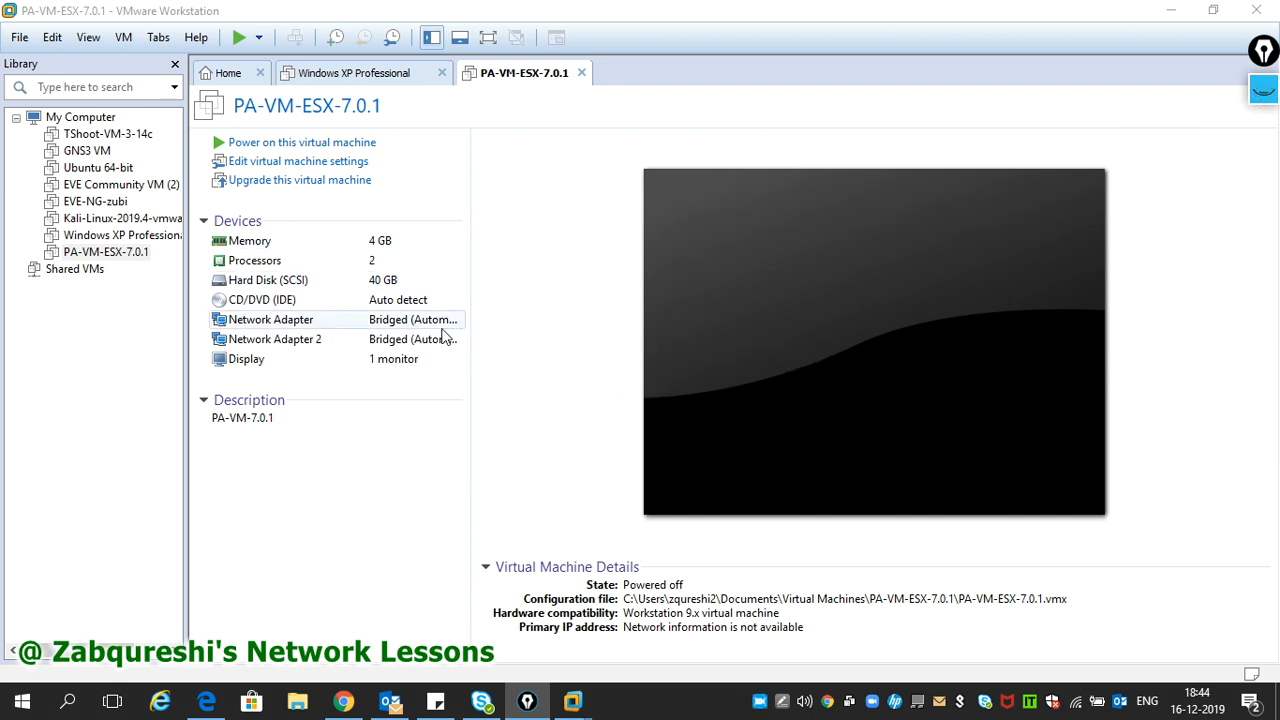
{"action": "left_click", "coordinate": [293, 319]}
{"action": "double_click", "coordinate": [304, 319]}
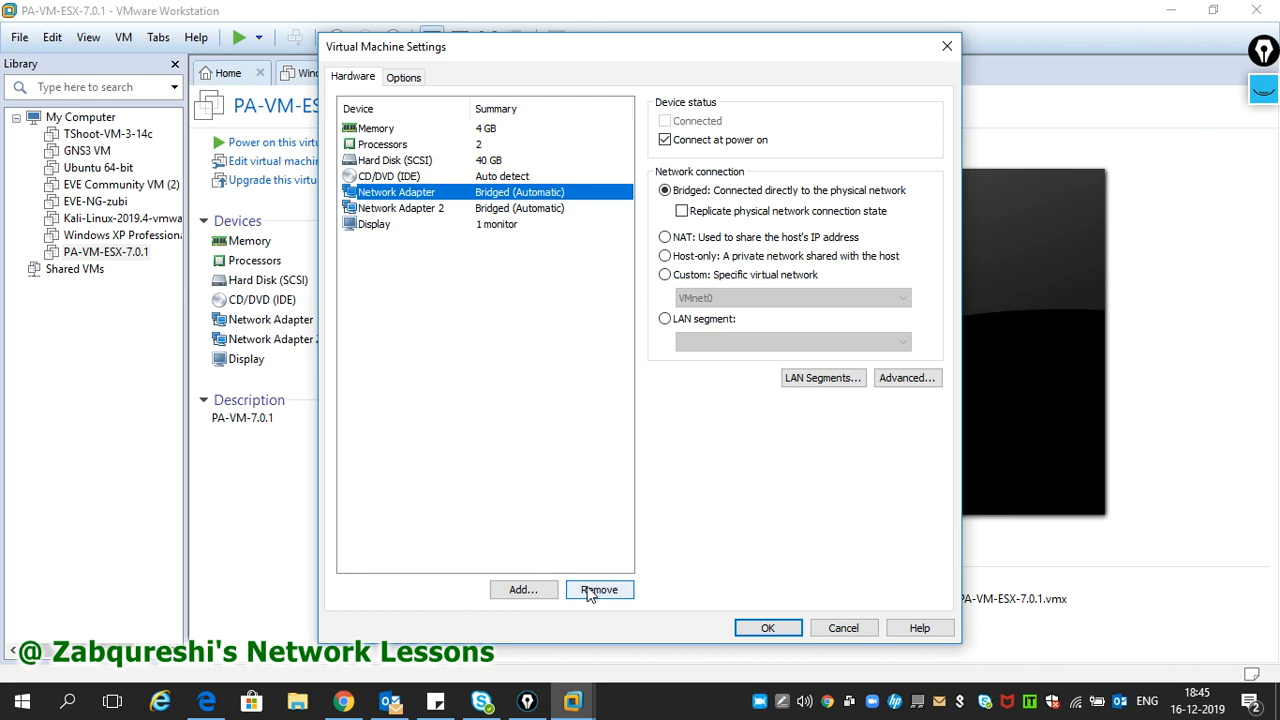
- Add a third network adapter to PA-VM-ESX-7.0.1
{"action": "left_click", "coordinate": [530, 590]}
{"action": "left_click", "coordinate": [496, 309]}
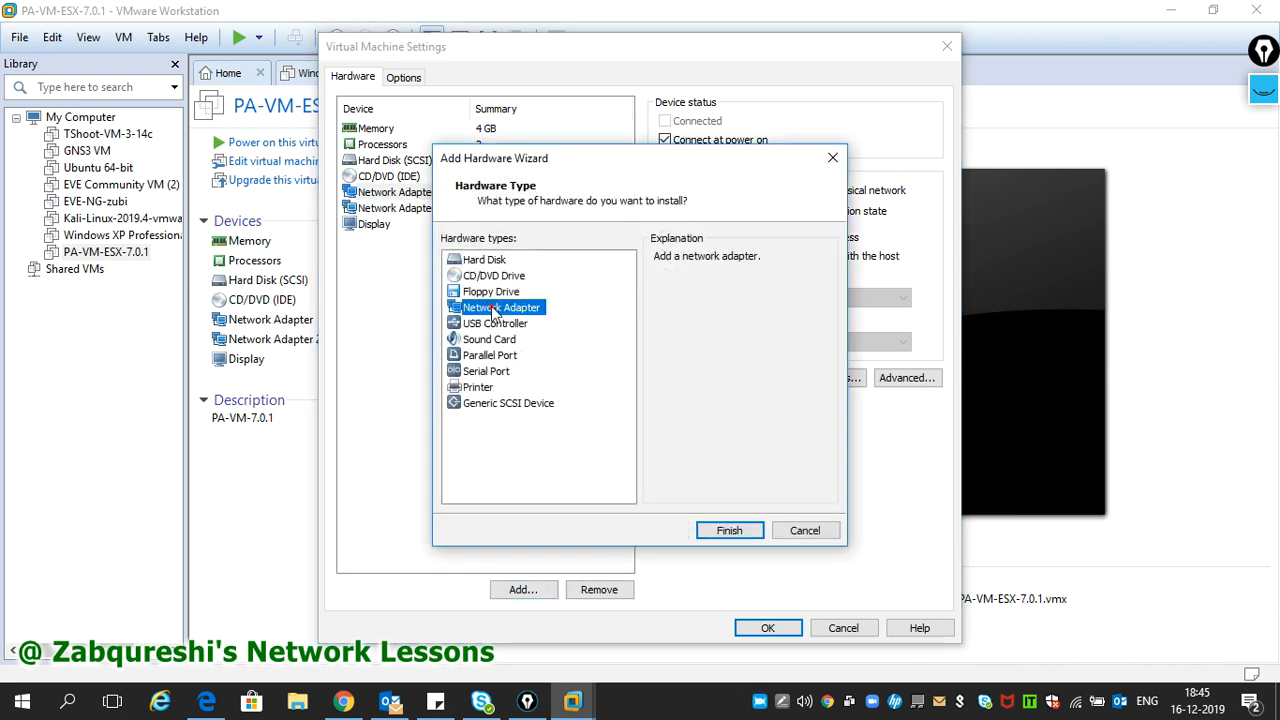
{"action": "left_click", "coordinate": [710, 534]}
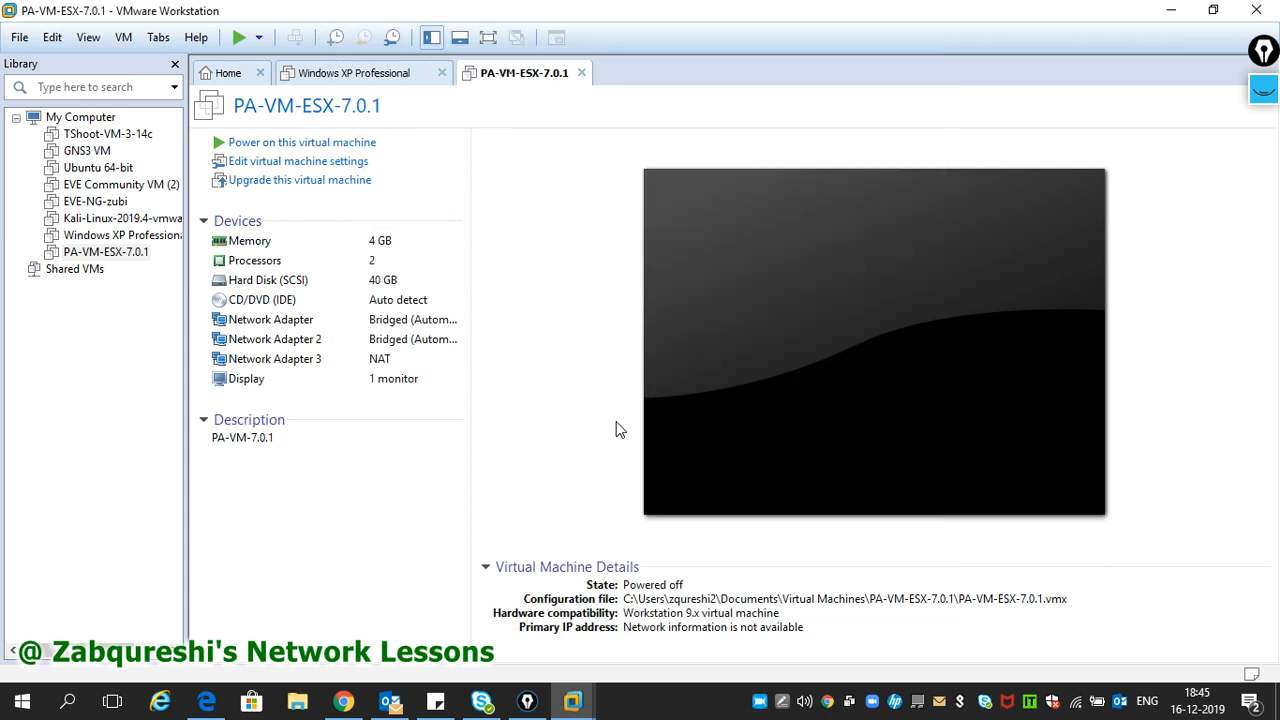
- Set Network Adapter 2 to Custom VMnet7 (Host-only) and Network Adapter 3 to Bridged, then save
{"action": "left_click", "coordinate": [381, 366]}
{"action": "double_click", "coordinate": [381, 366]}
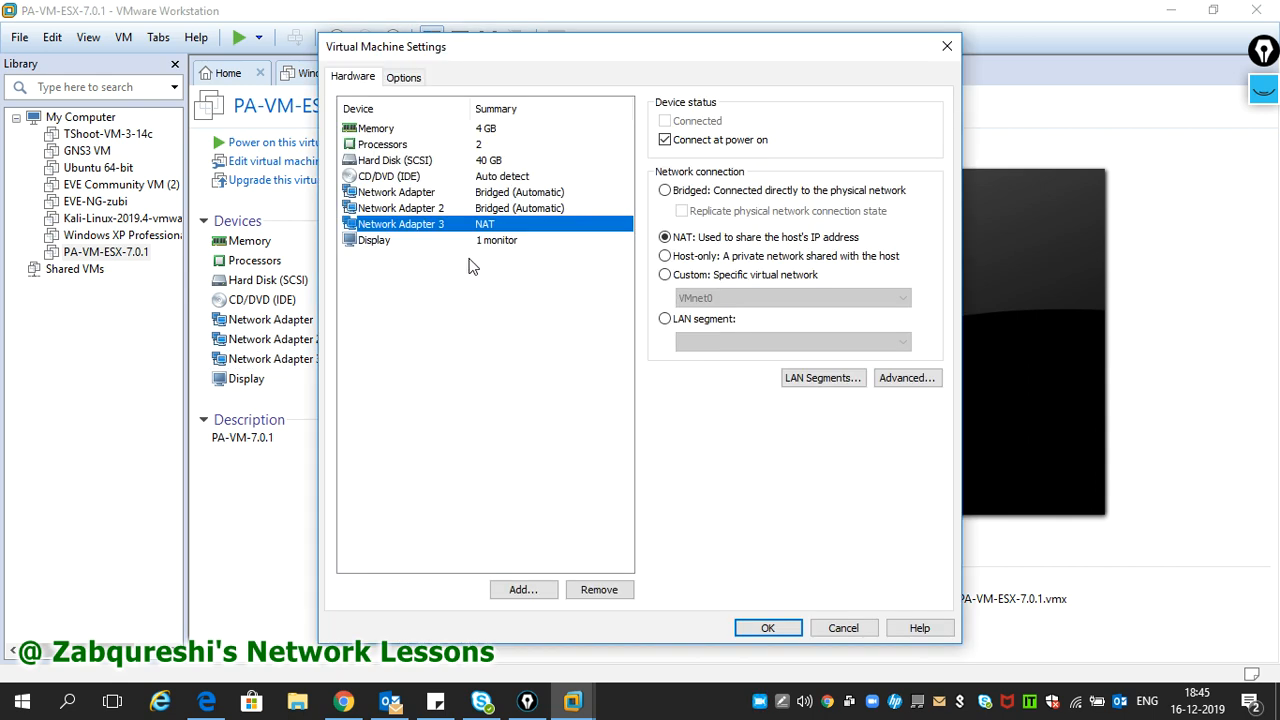
{"action": "left_click", "coordinate": [487, 210]}
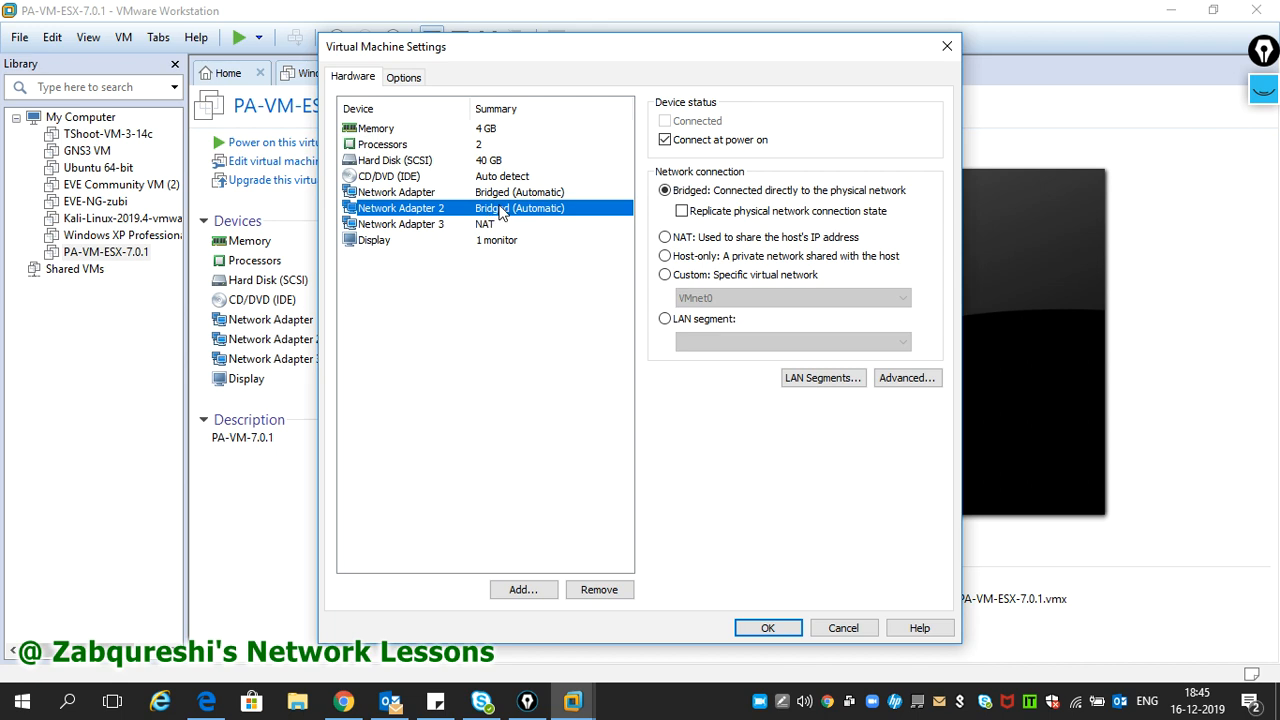
{"action": "left_click", "coordinate": [666, 276]}
{"action": "left_click", "coordinate": [793, 298]}
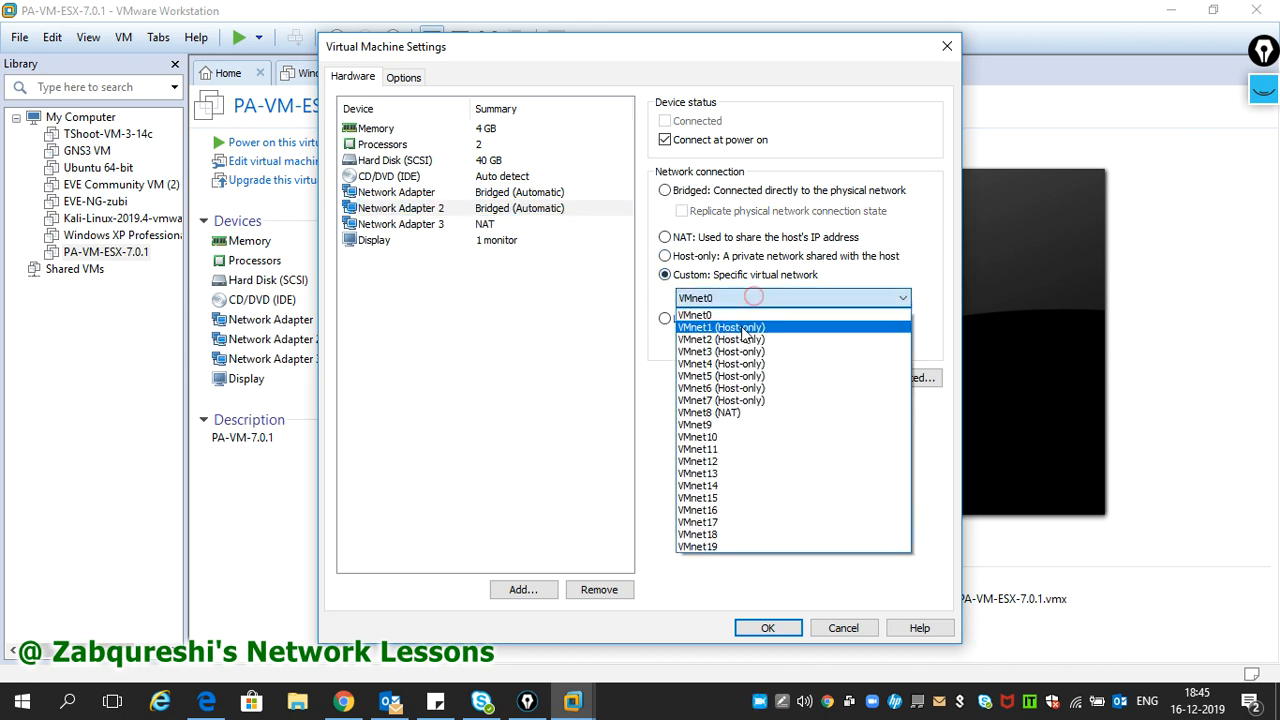
{"action": "left_click", "coordinate": [740, 400]}
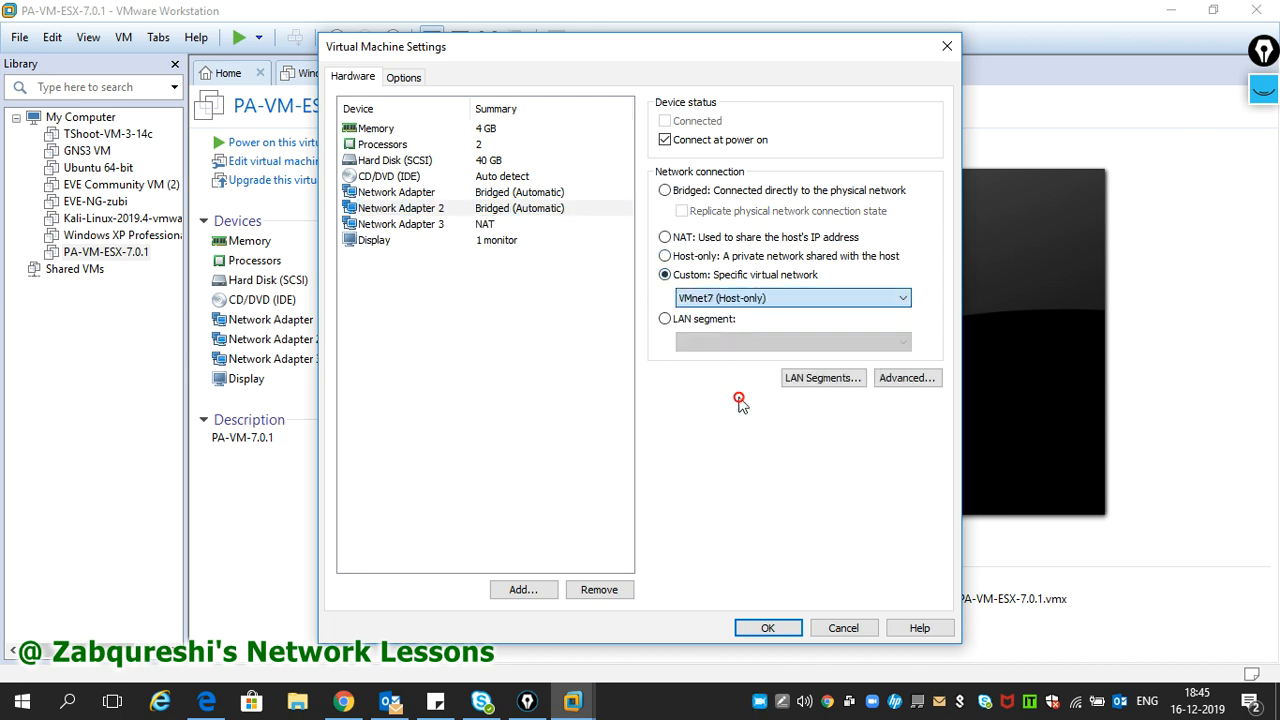
{"action": "left_click", "coordinate": [465, 226]}
{"action": "left_click", "coordinate": [666, 190]}
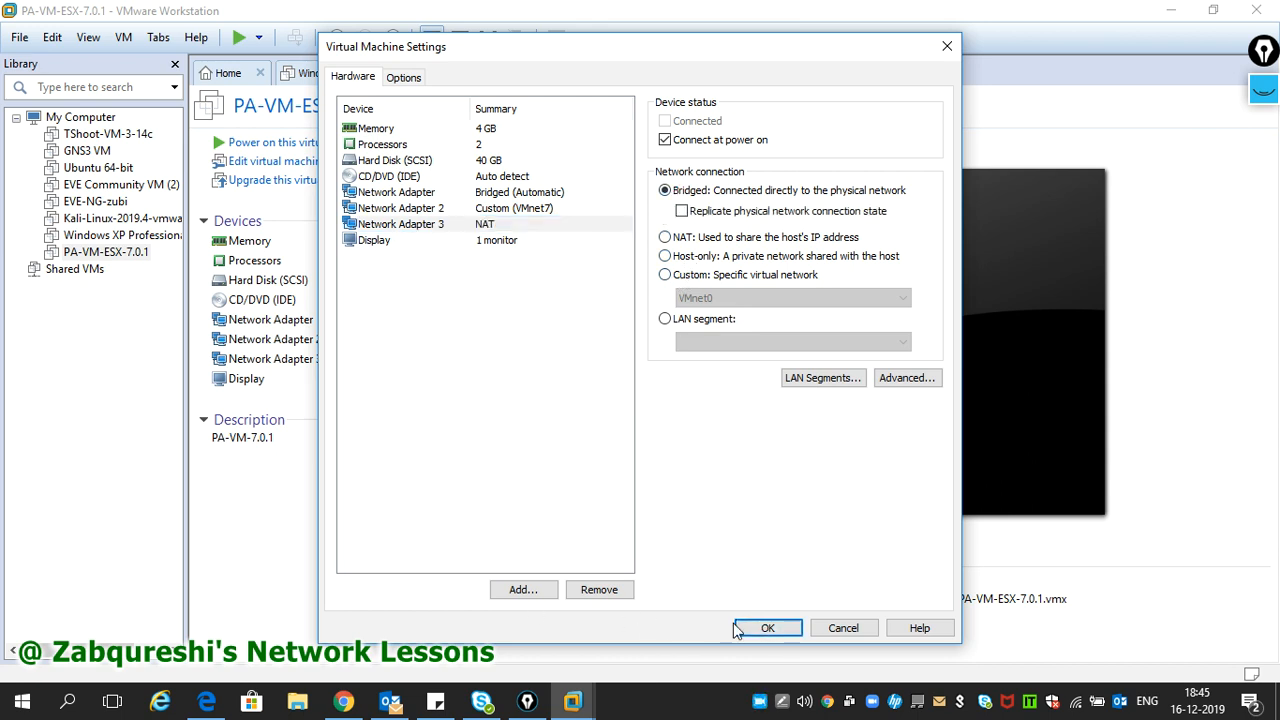
{"action": "left_click", "coordinate": [766, 627]}
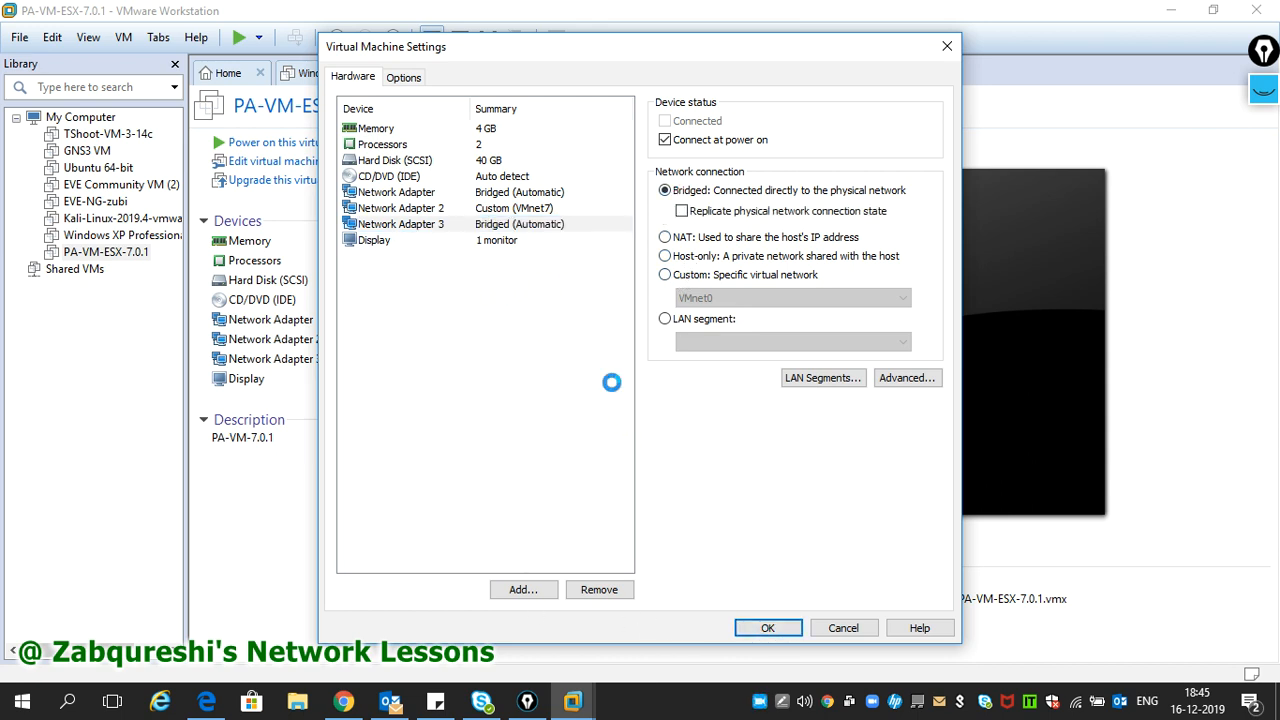
{"action": "left_click", "coordinate": [759, 702]}
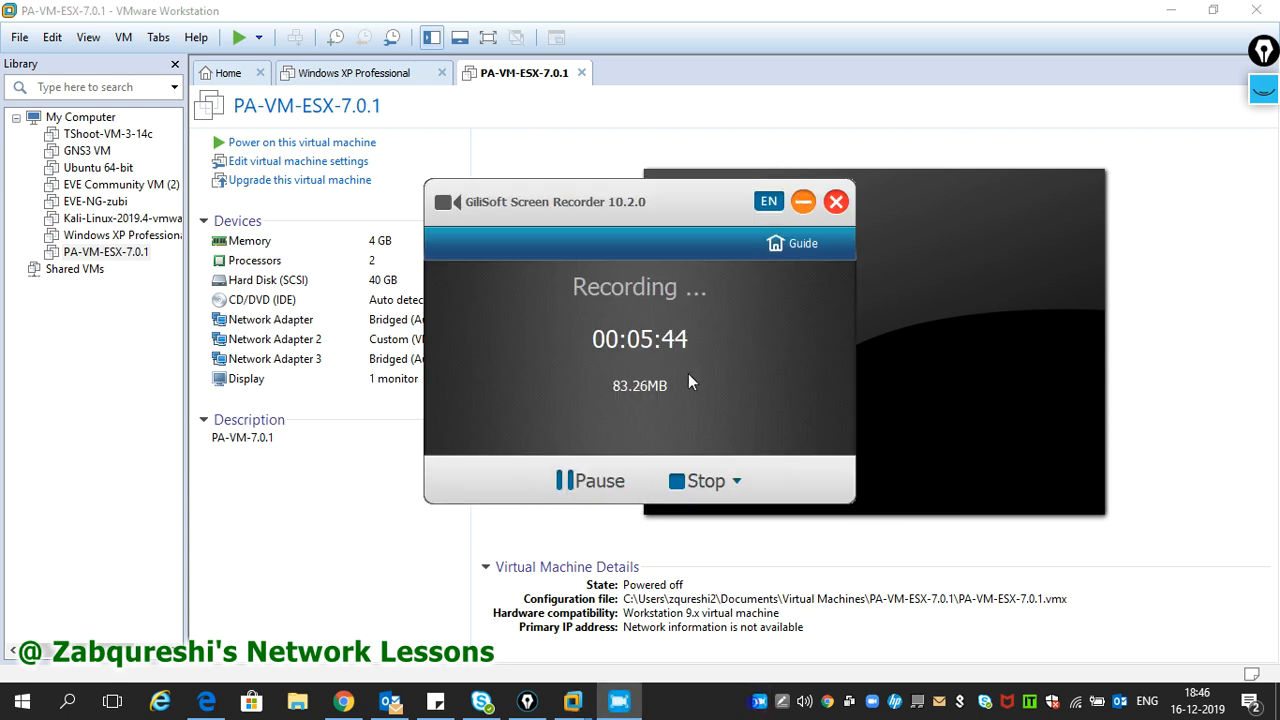
{"action": "left_click", "coordinate": [802, 203]}
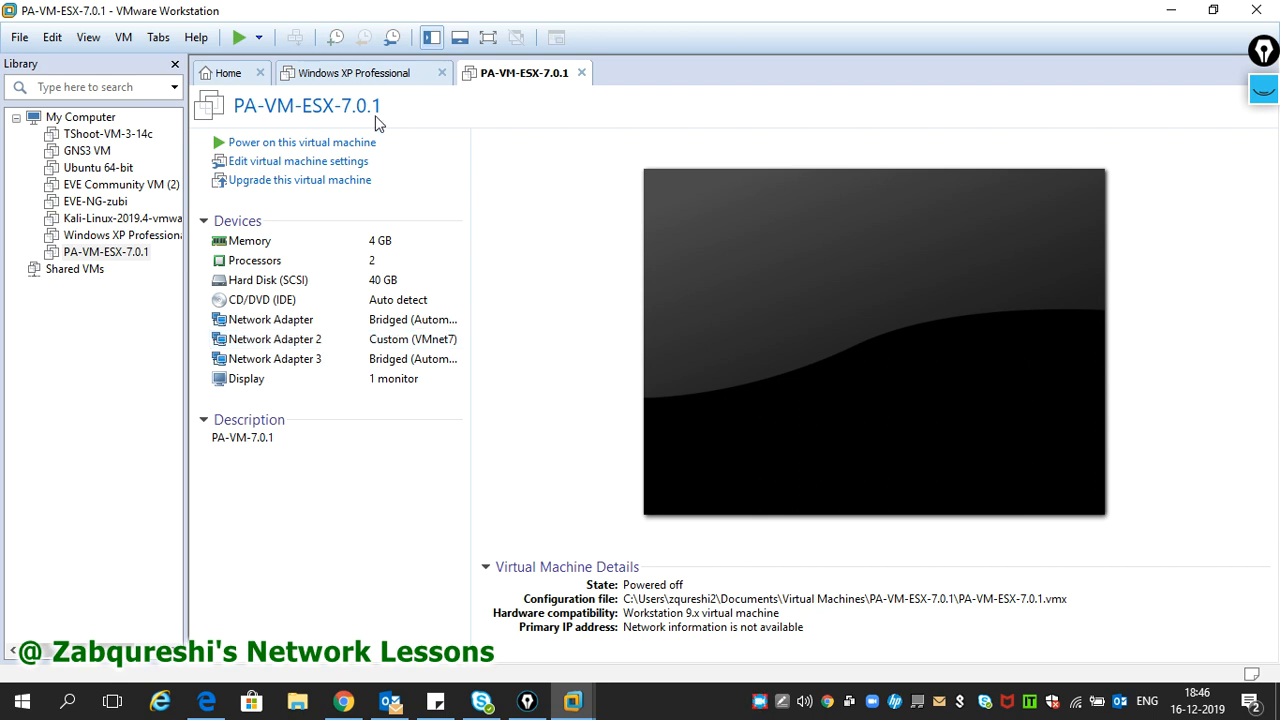
{"action": "left_click", "coordinate": [370, 80]}
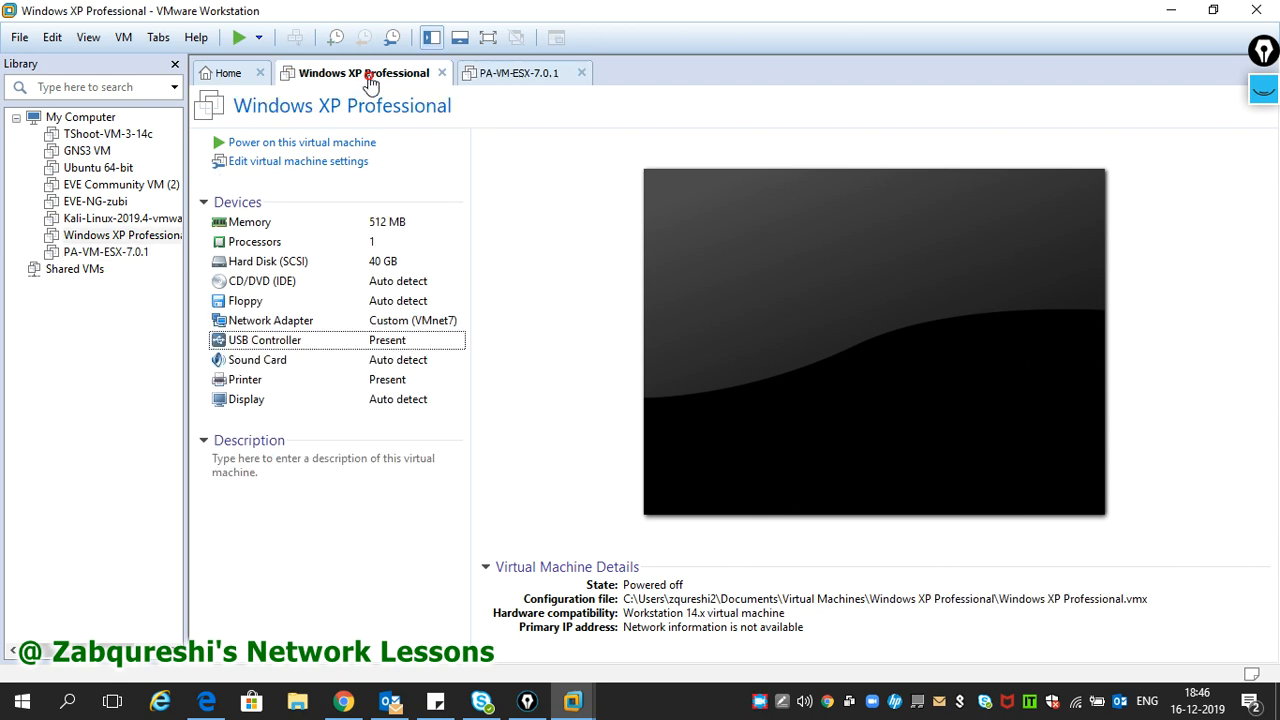
{"action": "left_click", "coordinate": [497, 80]}
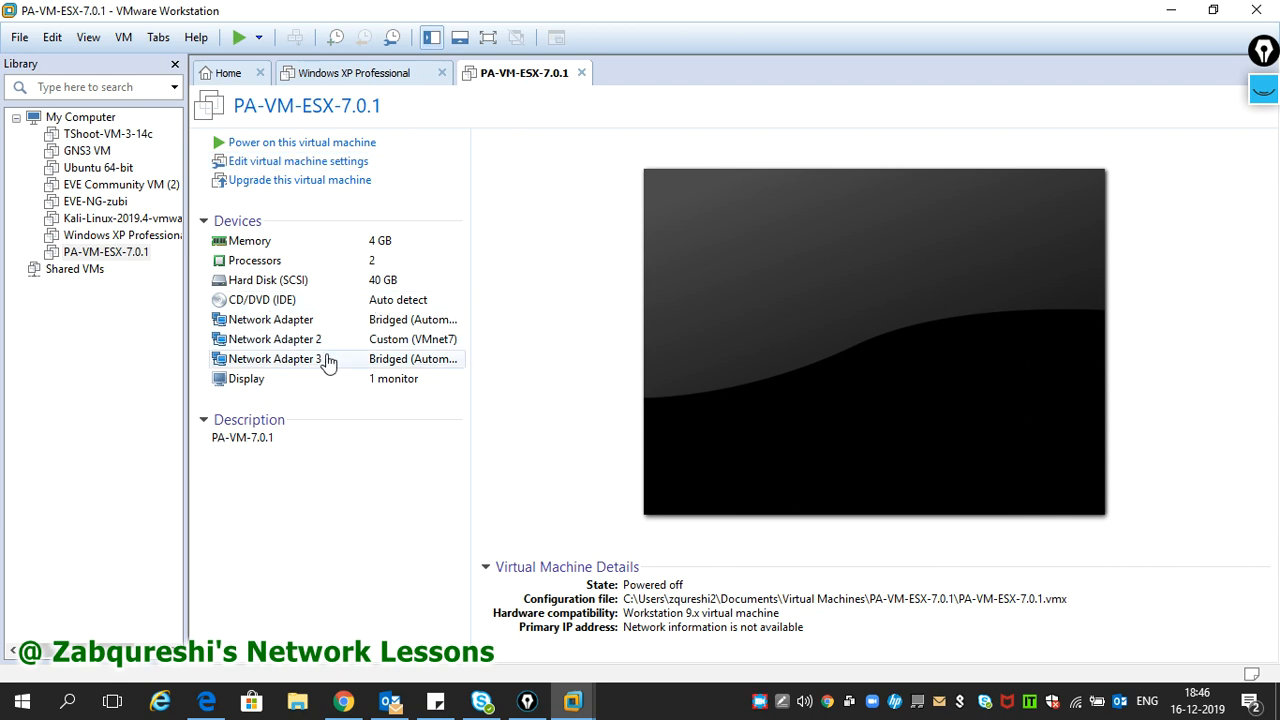
- Open PA-VM-ESX-7.0.1.vmx from Documents\Virtual Machines\PA-VM-ESX-7.0.1 in Notepad
{"action": "left_click", "coordinate": [297, 701]}
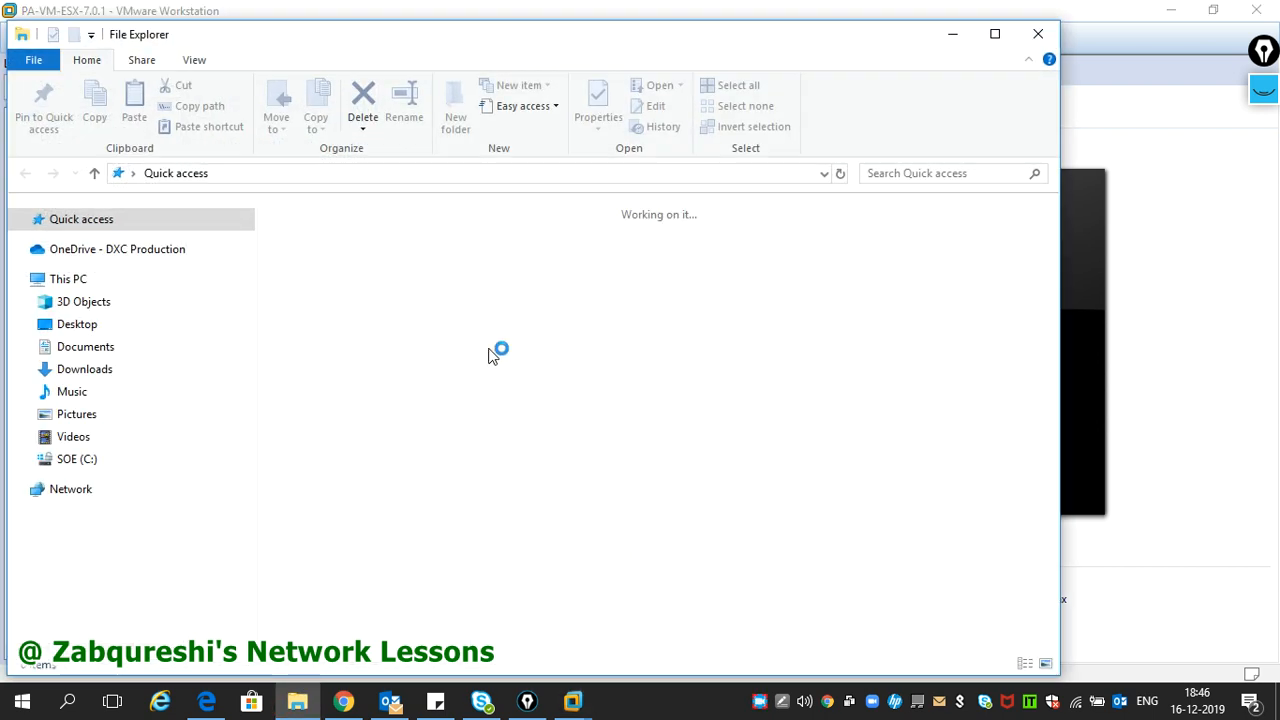
{"action": "left_click", "coordinate": [111, 350]}
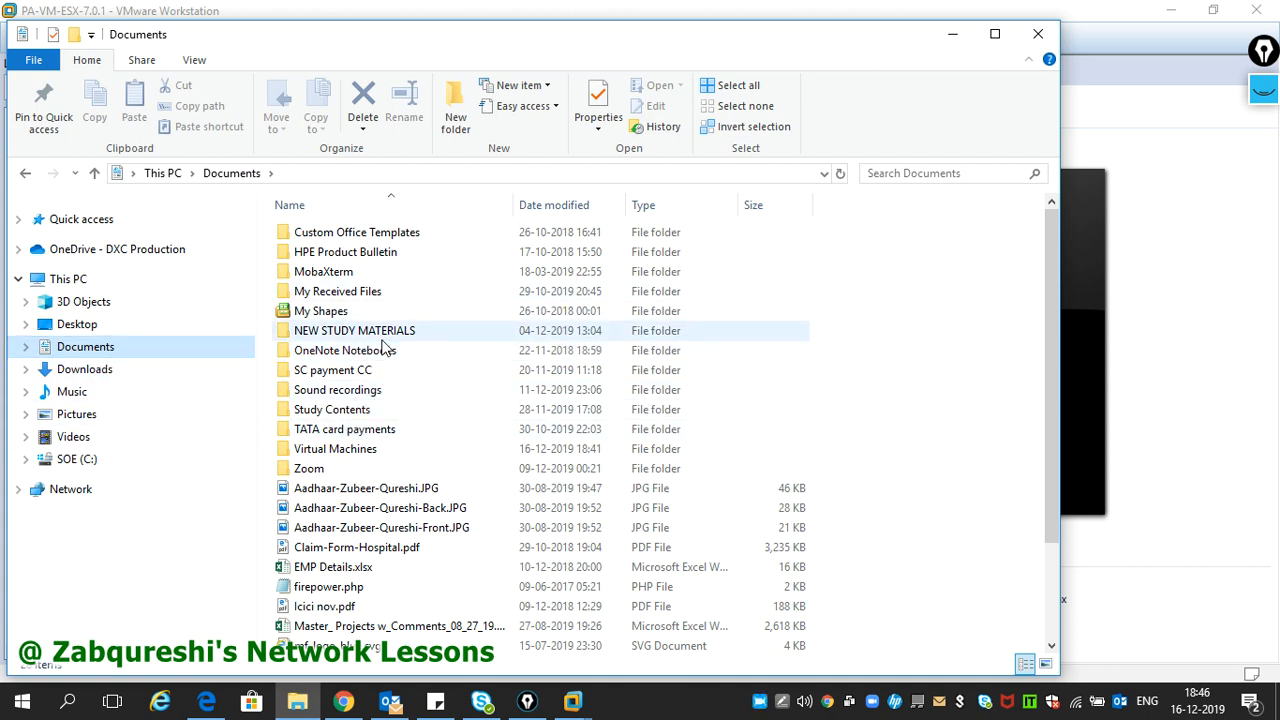
{"action": "double_click", "coordinate": [338, 450]}
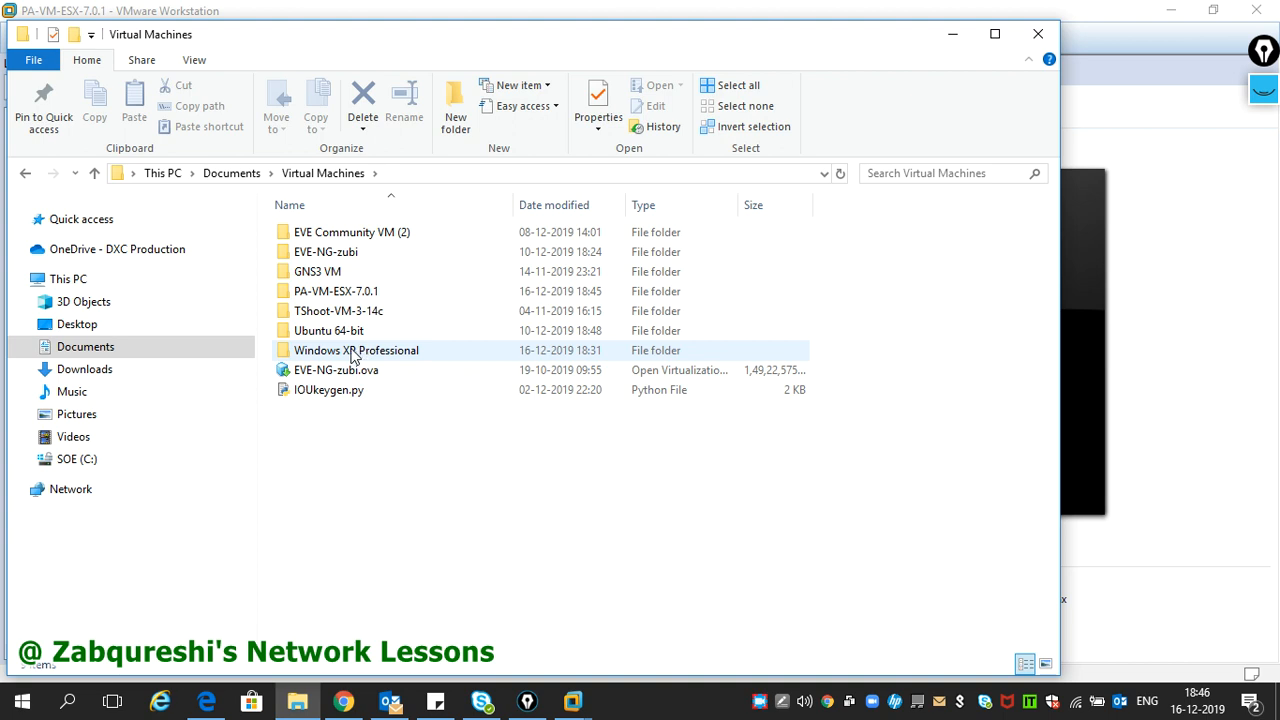
{"action": "double_click", "coordinate": [347, 292]}
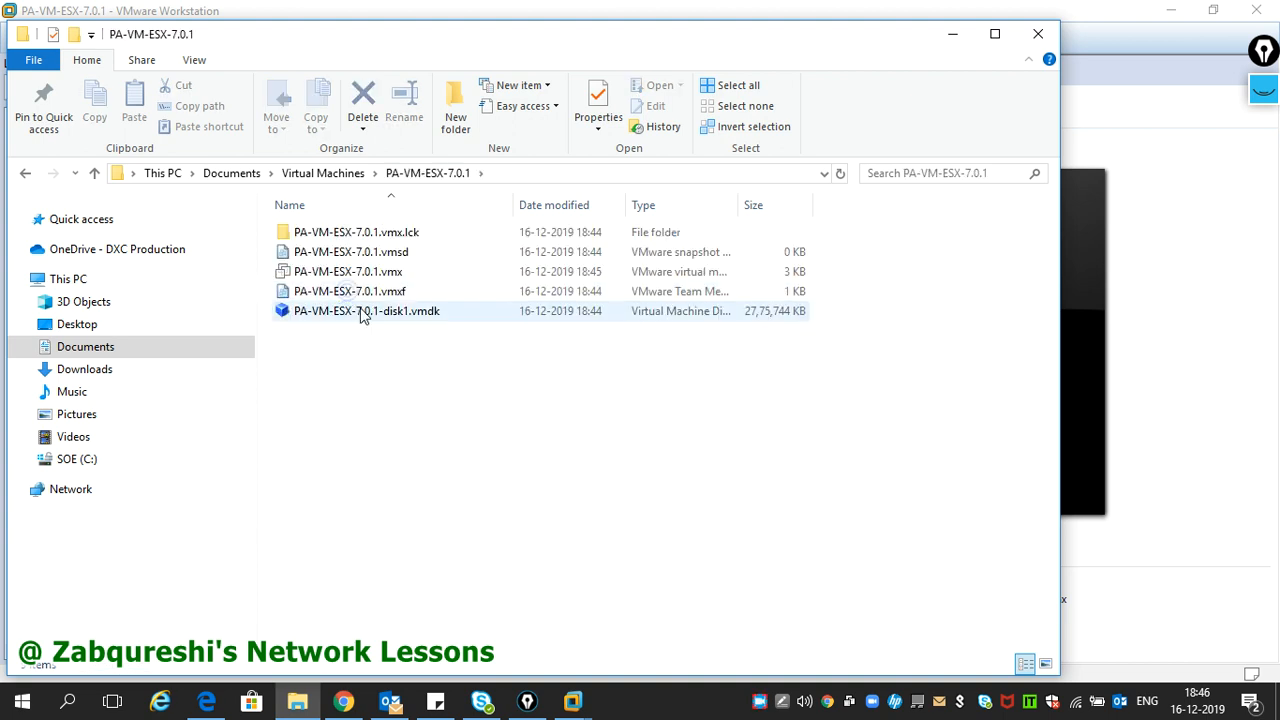
{"action": "left_click", "coordinate": [363, 277]}
{"action": "right_click", "coordinate": [363, 279]}
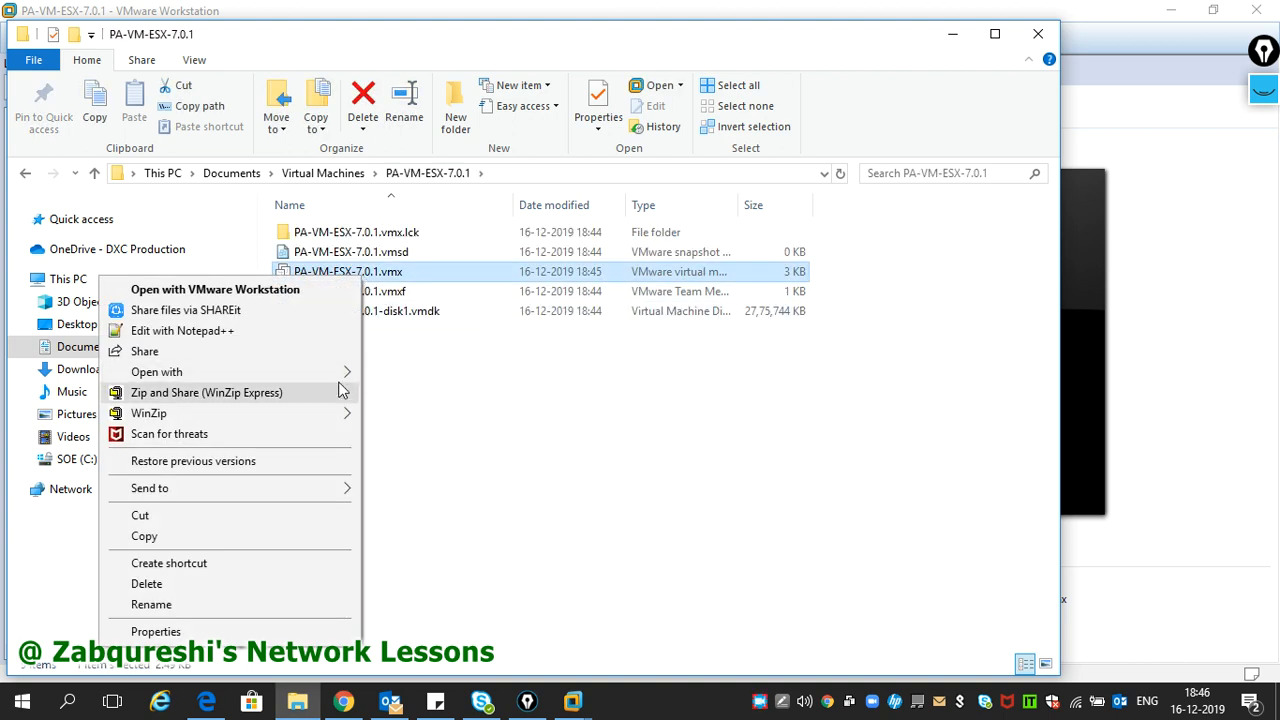
{"action": "mouse_move", "coordinate": [343, 372]}
{"action": "left_click", "coordinate": [412, 375]}
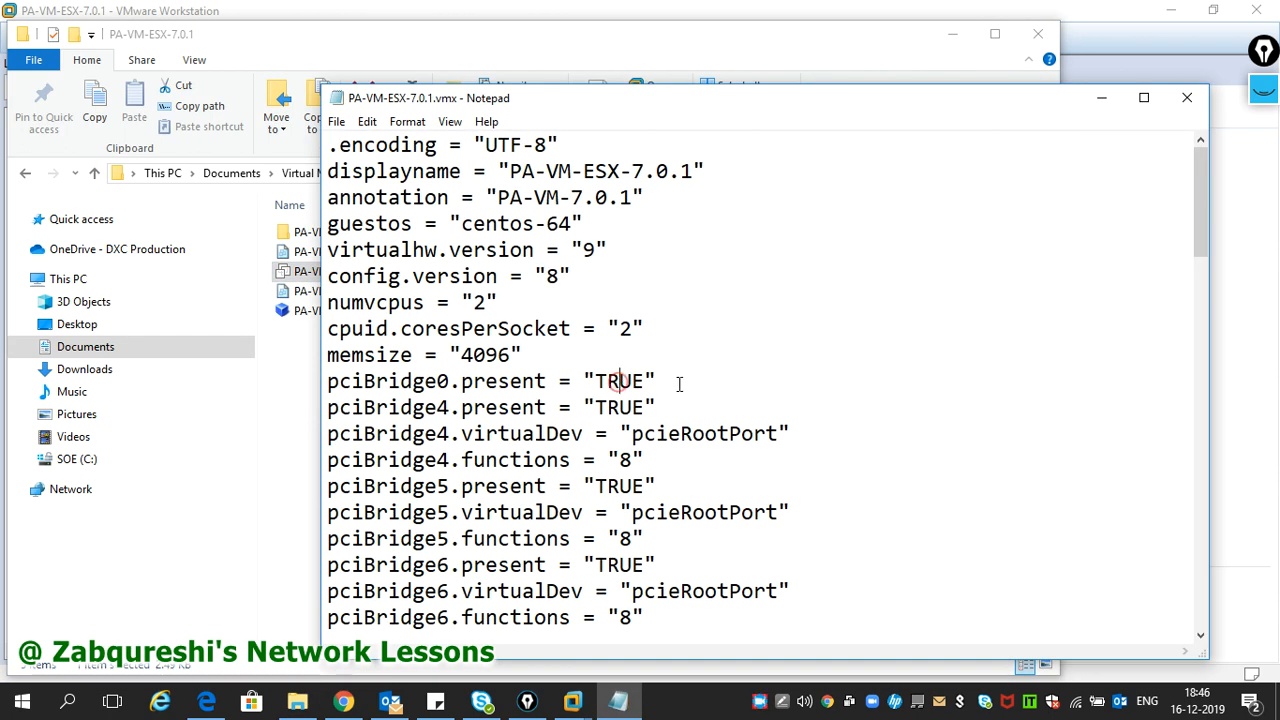
- Copy vmxnet3 from ethernet0's virtualDev and paste it over ethernet2's e1000 value
{"action": "scroll", "coordinate": [680, 384], "scroll_direction": "down", "scroll_amount": 8}
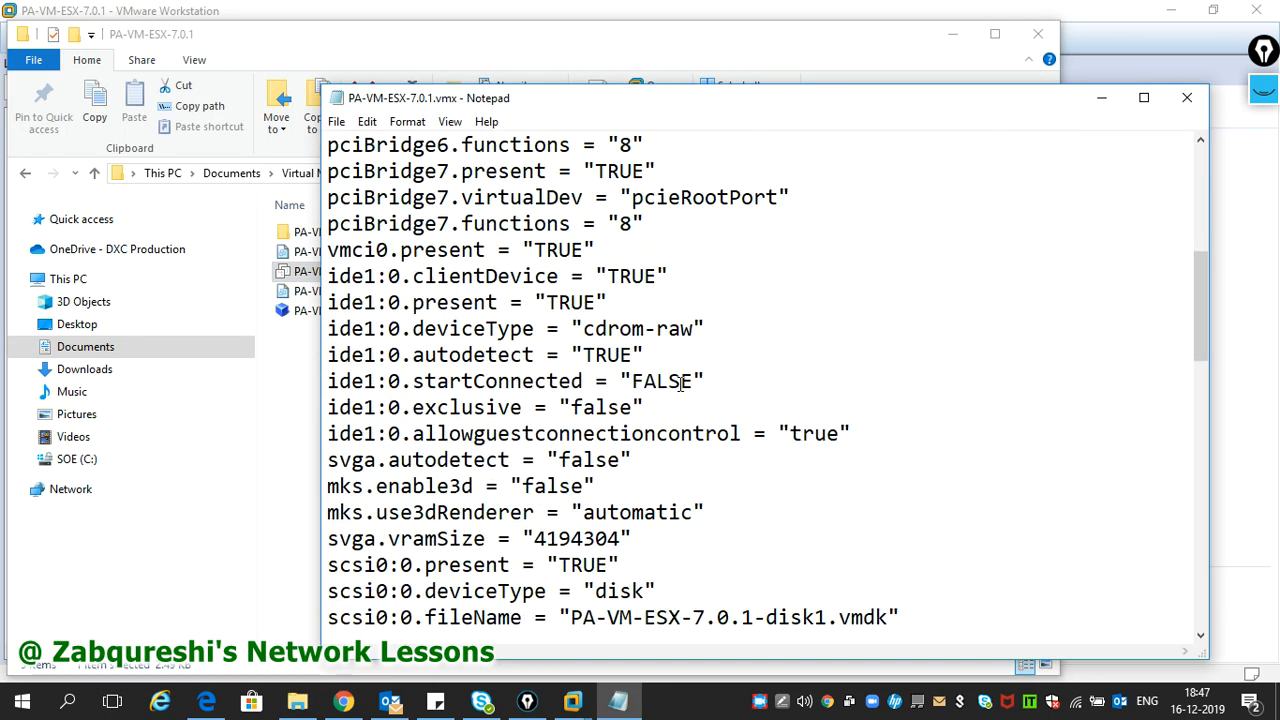
{"action": "scroll", "coordinate": [680, 384], "scroll_direction": "down", "scroll_amount": 2}
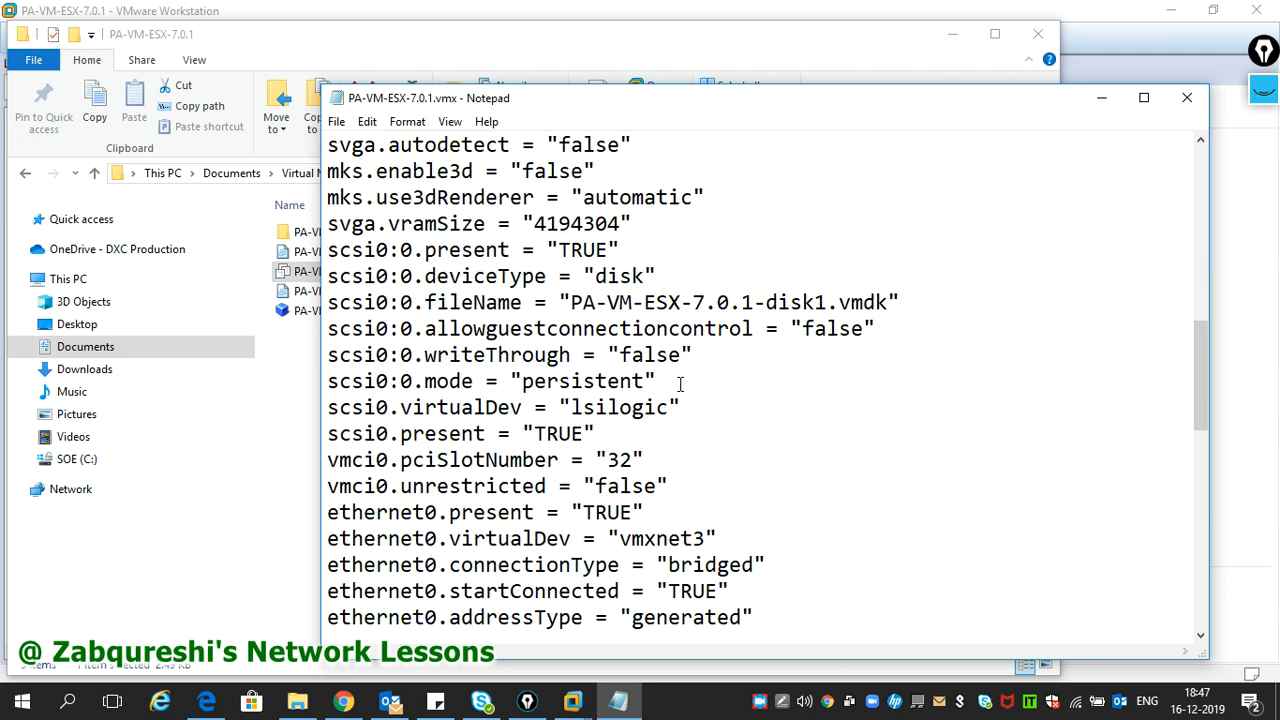
{"action": "scroll", "coordinate": [680, 384], "scroll_direction": "down", "scroll_amount": 2}
{"action": "left_click_drag", "start_coordinate": [462, 382], "coordinate": [530, 381]}
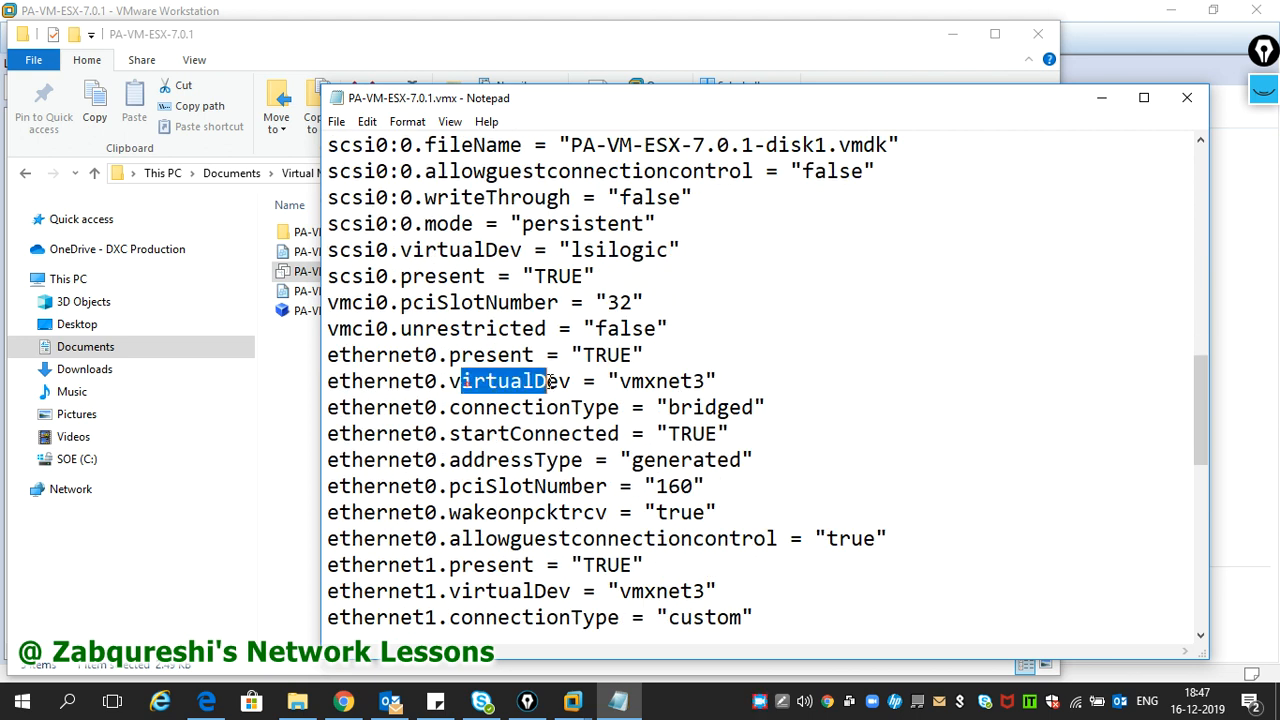
{"action": "left_click_drag", "start_coordinate": [620, 381], "coordinate": [705, 381]}
{"action": "key", "text": "ctrl+c"}
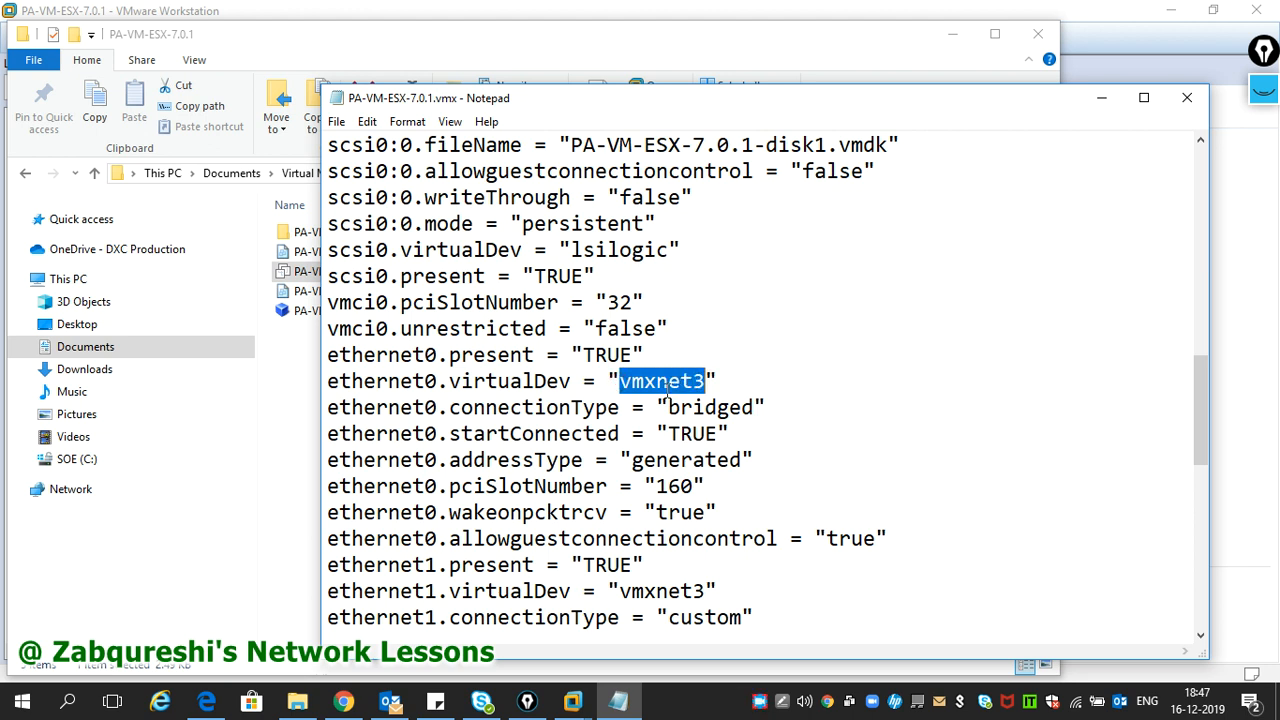
{"action": "scroll", "coordinate": [655, 400], "scroll_direction": "down", "scroll_amount": 8}
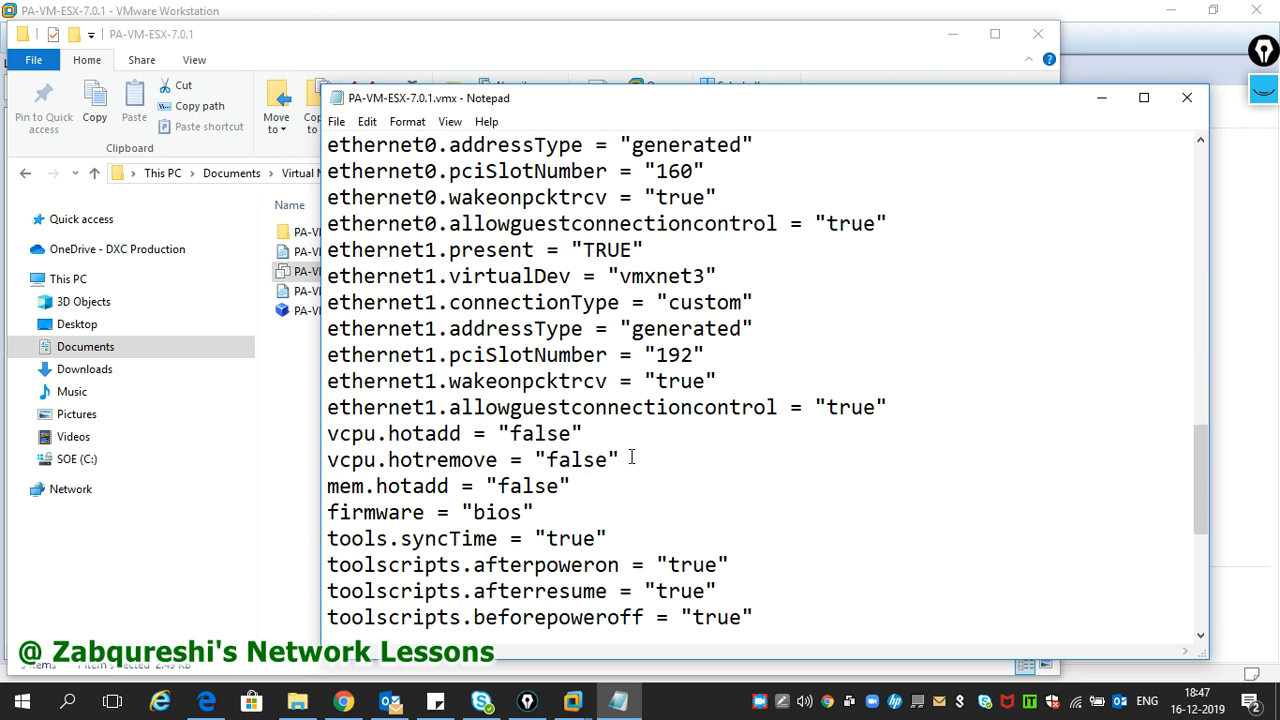
{"action": "scroll", "coordinate": [605, 481], "scroll_direction": "down", "scroll_amount": 2}
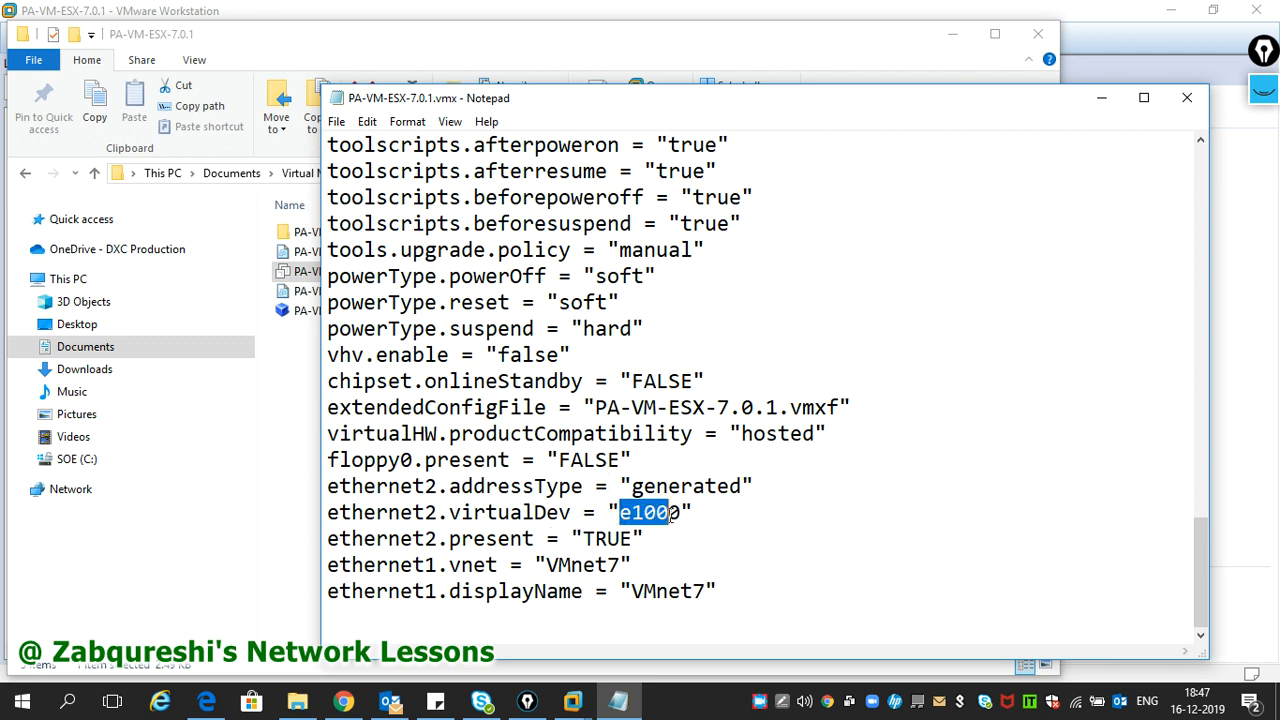
{"action": "key", "text": "ctrl+v"}
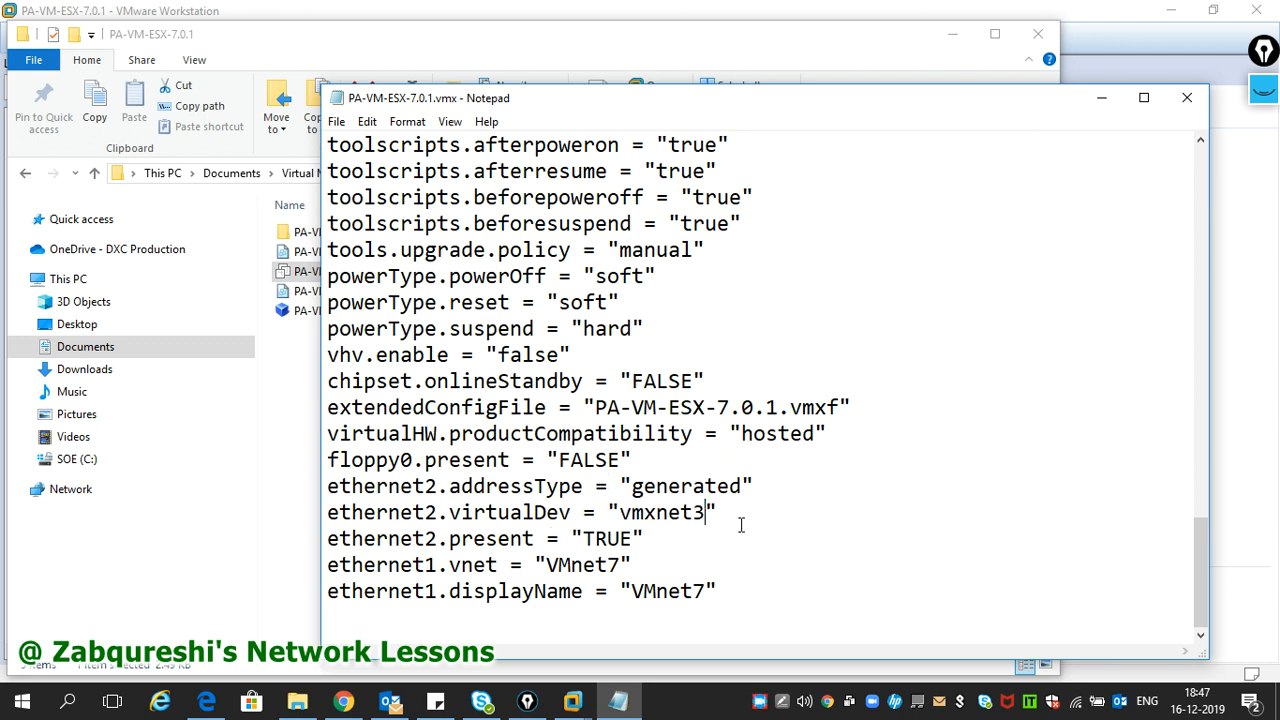
- Save the edited PA-VM-ESX-7.0.1.vmx and close Notepad
{"action": "left_click", "coordinate": [336, 122]}
{"action": "left_click", "coordinate": [318, 182]}
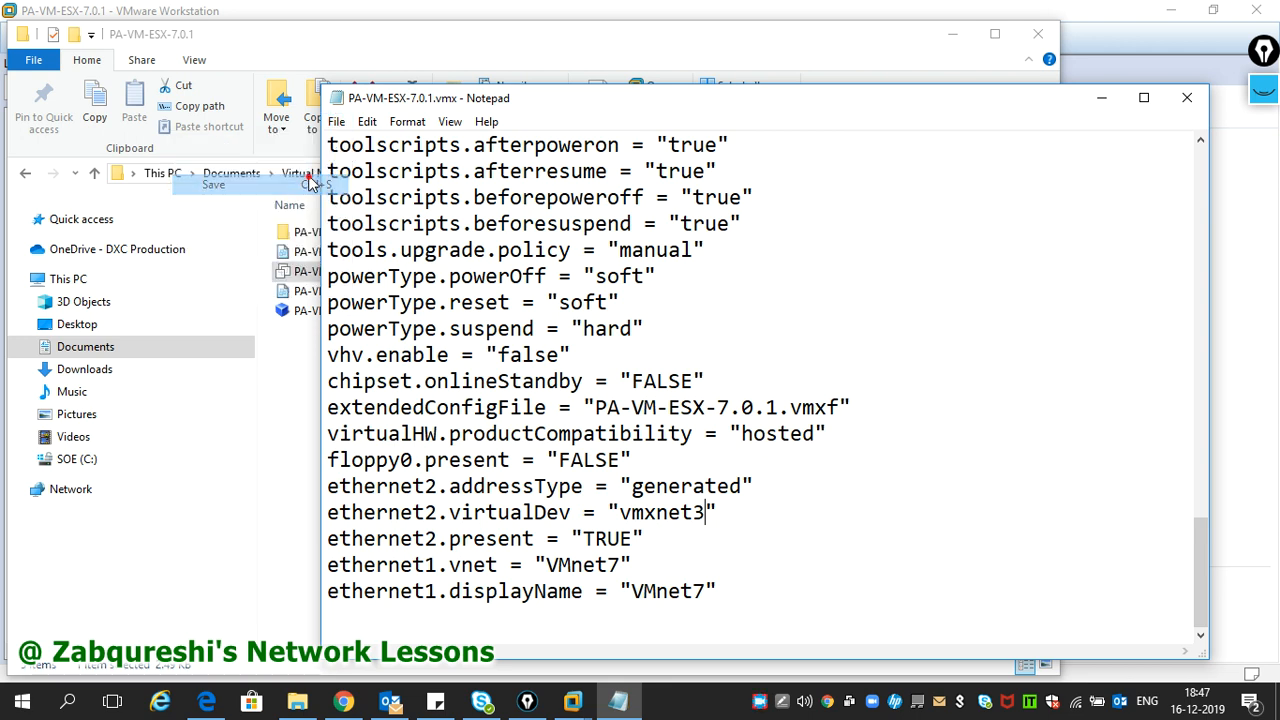
{"action": "left_click", "coordinate": [1187, 97]}
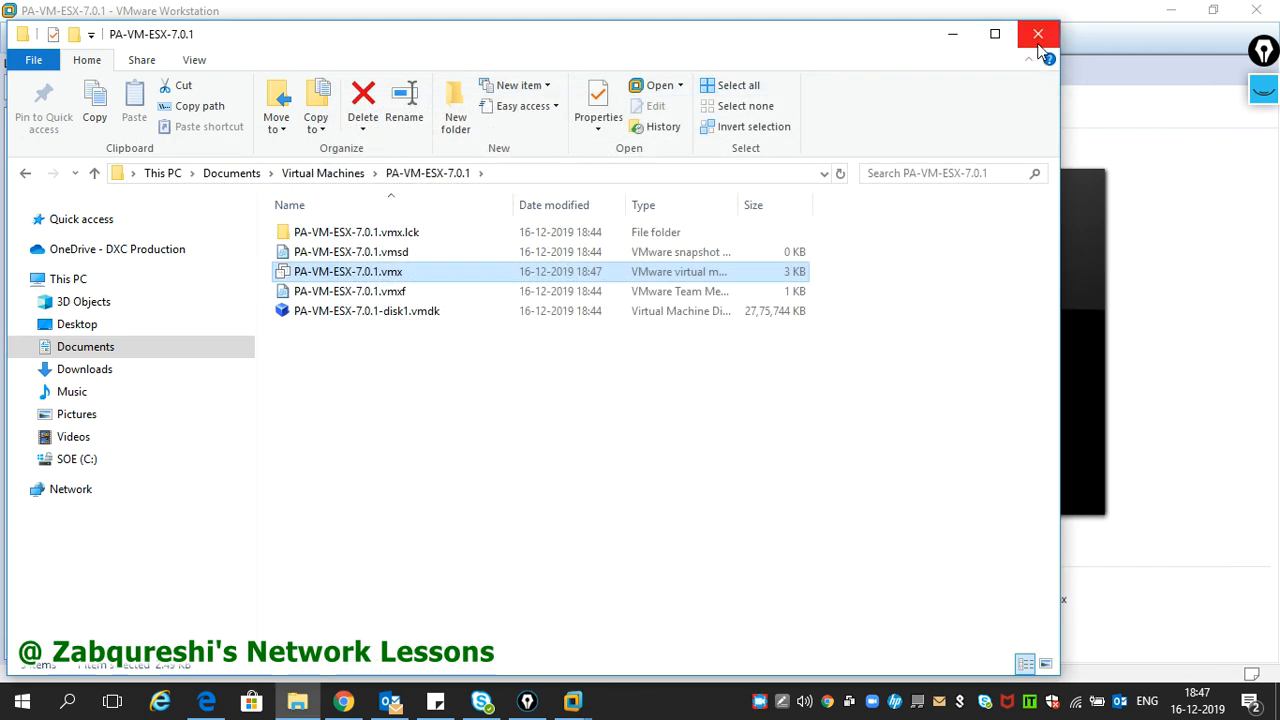
- Close the folder window, power on PA-VM-ESX-7.0.1, and enable freehand screen drawing
{"action": "left_click", "coordinate": [1038, 34]}
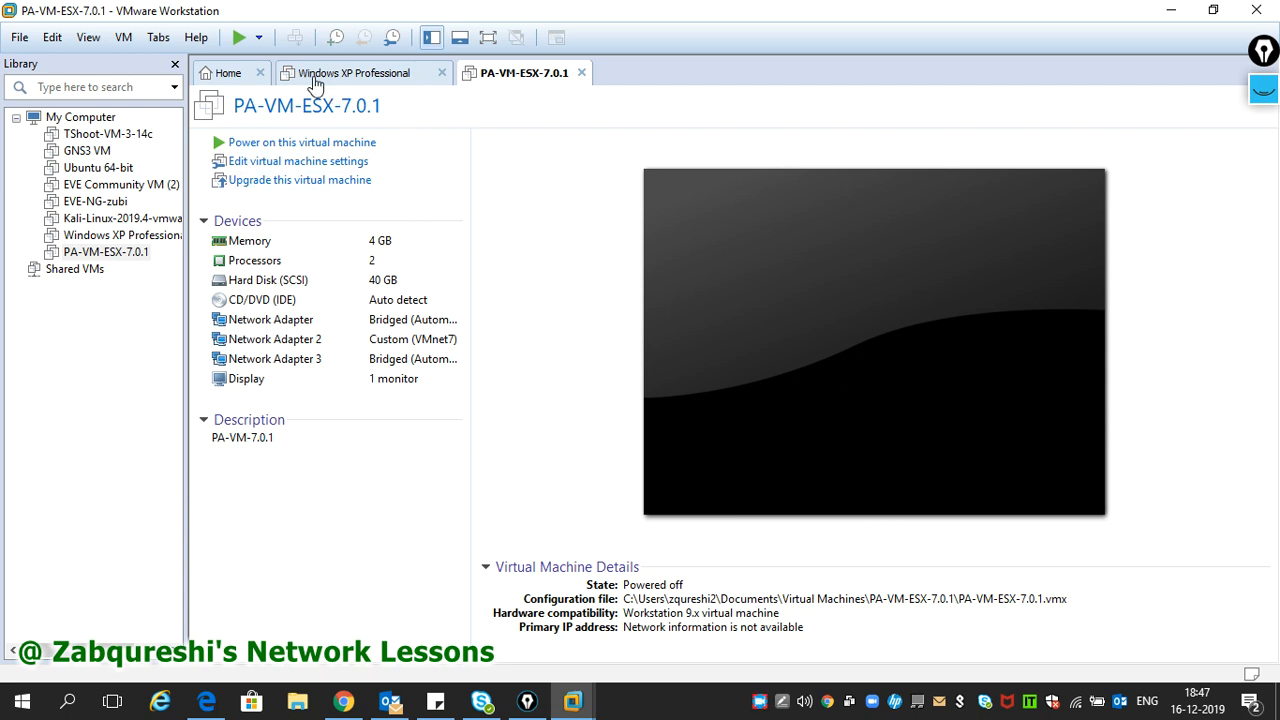
{"action": "left_click", "coordinate": [238, 45]}
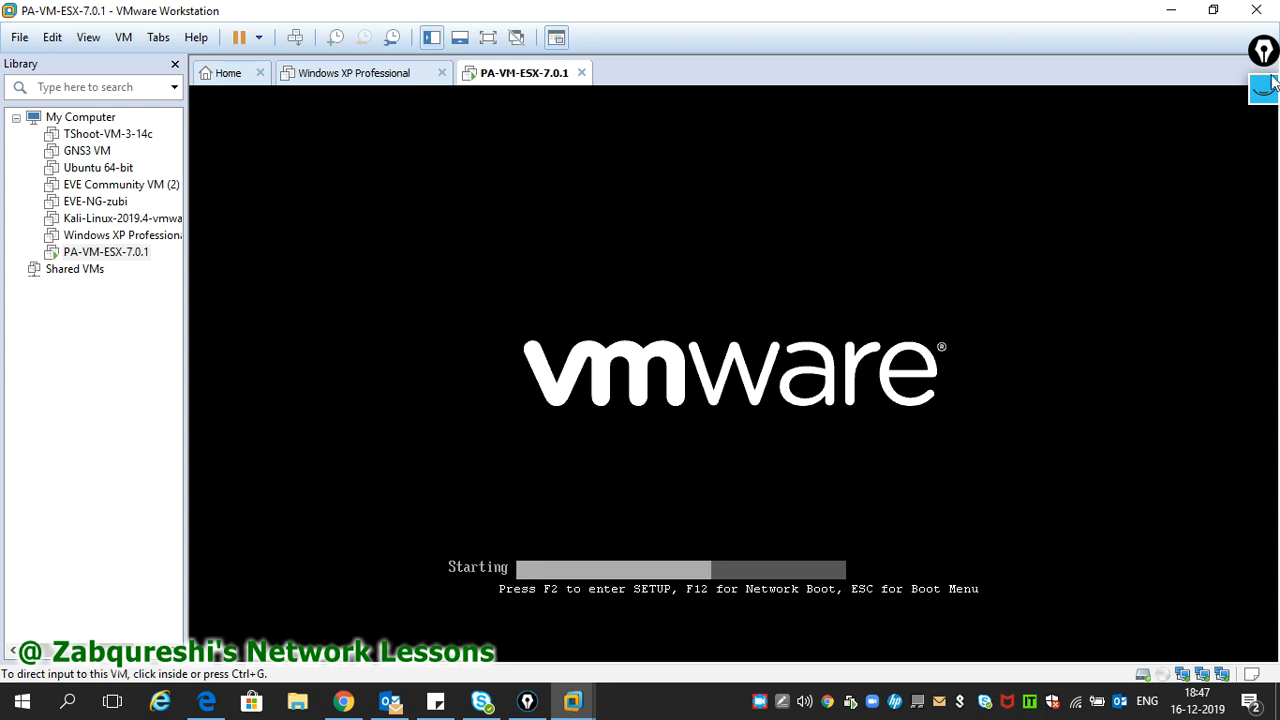
{"action": "left_click", "coordinate": [1270, 100]}
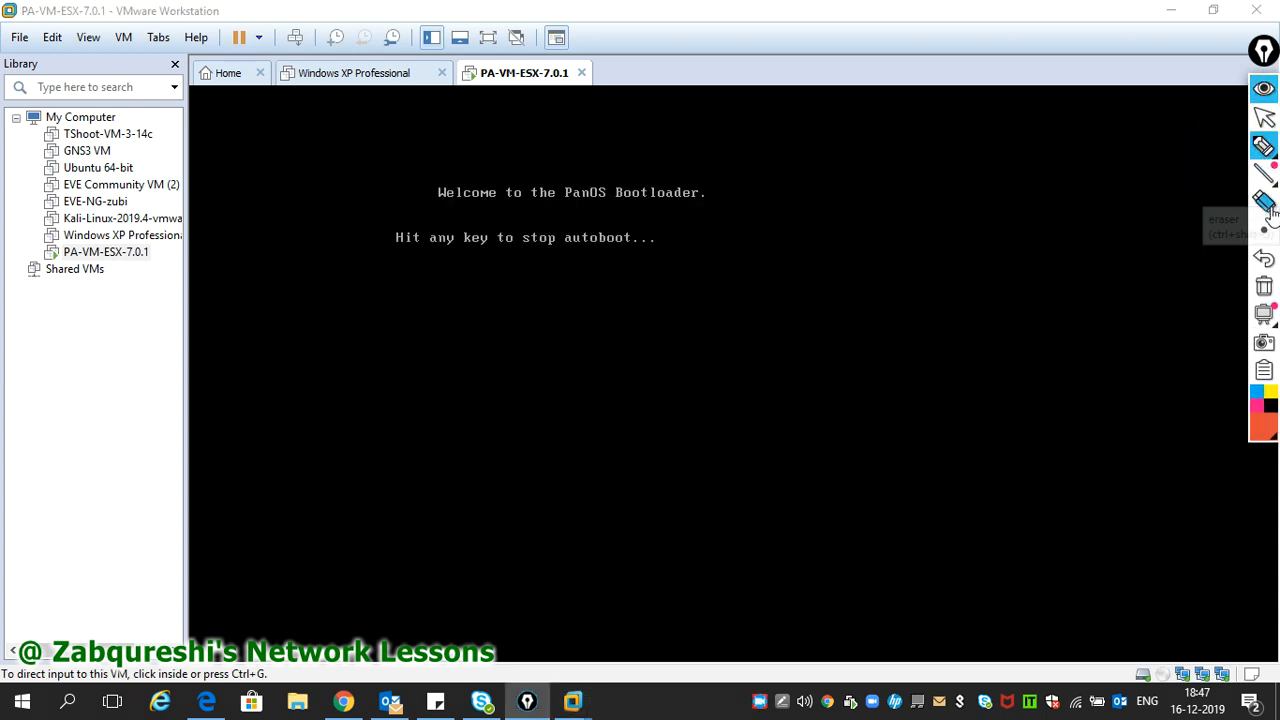
{"action": "mouse_move", "coordinate": [1267, 158]}
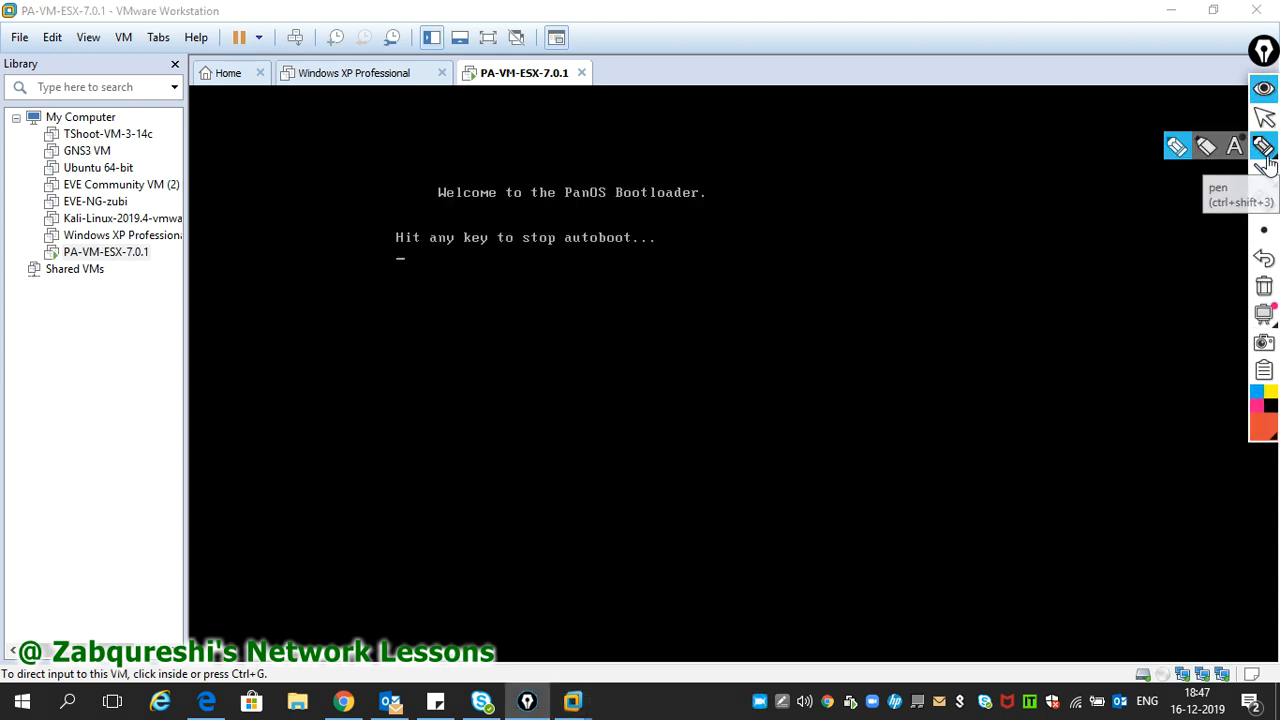
{"action": "left_click", "coordinate": [1178, 148]}
{"action": "mouse_move", "coordinate": [547, 340]}
{"action": "left_mouse_down"}
{"action": "mouse_move", "coordinate": [554, 398]}
{"action": "mouse_move", "coordinate": [549, 316]}
{"action": "mouse_move", "coordinate": [681, 293]}
{"action": "mouse_move", "coordinate": [597, 401]}
{"action": "mouse_move", "coordinate": [556, 401]}
{"action": "mouse_move", "coordinate": [573, 356]}
{"action": "mouse_move", "coordinate": [623, 343]}
{"action": "mouse_move", "coordinate": [620, 363]}
{"action": "mouse_move", "coordinate": [1032, 296]}
{"action": "left_mouse_up"}
{"action": "left_click", "coordinate": [692, 345]}
{"action": "left_click_drag", "start_coordinate": [752, 254], "coordinate": [760, 283]}
{"action": "mouse_move", "coordinate": [788, 234]}
{"action": "left_mouse_down"}
{"action": "mouse_move", "coordinate": [783, 266]}
{"action": "mouse_move", "coordinate": [810, 288]}
{"action": "mouse_move", "coordinate": [822, 252]}
{"action": "mouse_move", "coordinate": [848, 253]}
{"action": "left_mouse_up"}
{"action": "left_click", "coordinate": [838, 241]}
{"action": "mouse_move", "coordinate": [842, 197]}
{"action": "left_mouse_down"}
{"action": "mouse_move", "coordinate": [854, 246]}
{"action": "mouse_move", "coordinate": [880, 240]}
{"action": "mouse_move", "coordinate": [874, 226]}
{"action": "left_mouse_up"}
{"action": "mouse_move", "coordinate": [904, 186]}
{"action": "left_mouse_down"}
{"action": "mouse_move", "coordinate": [896, 230]}
{"action": "mouse_move", "coordinate": [944, 207]}
{"action": "left_mouse_up"}
{"action": "left_click", "coordinate": [924, 212]}
{"action": "left_click", "coordinate": [963, 201]}
{"action": "left_click_drag", "start_coordinate": [984, 158], "coordinate": [1005, 241]}
{"action": "mouse_move", "coordinate": [1018, 190]}
{"action": "left_mouse_down"}
{"action": "mouse_move", "coordinate": [1050, 210]}
{"action": "mouse_move", "coordinate": [1058, 189]}
{"action": "mouse_move", "coordinate": [1076, 215]}
{"action": "left_mouse_up"}
{"action": "mouse_move", "coordinate": [1034, 293]}
{"action": "left_mouse_down"}
{"action": "mouse_move", "coordinate": [1109, 277]}
{"action": "mouse_move", "coordinate": [1104, 342]}
{"action": "mouse_move", "coordinate": [1045, 294]}
{"action": "left_mouse_up"}
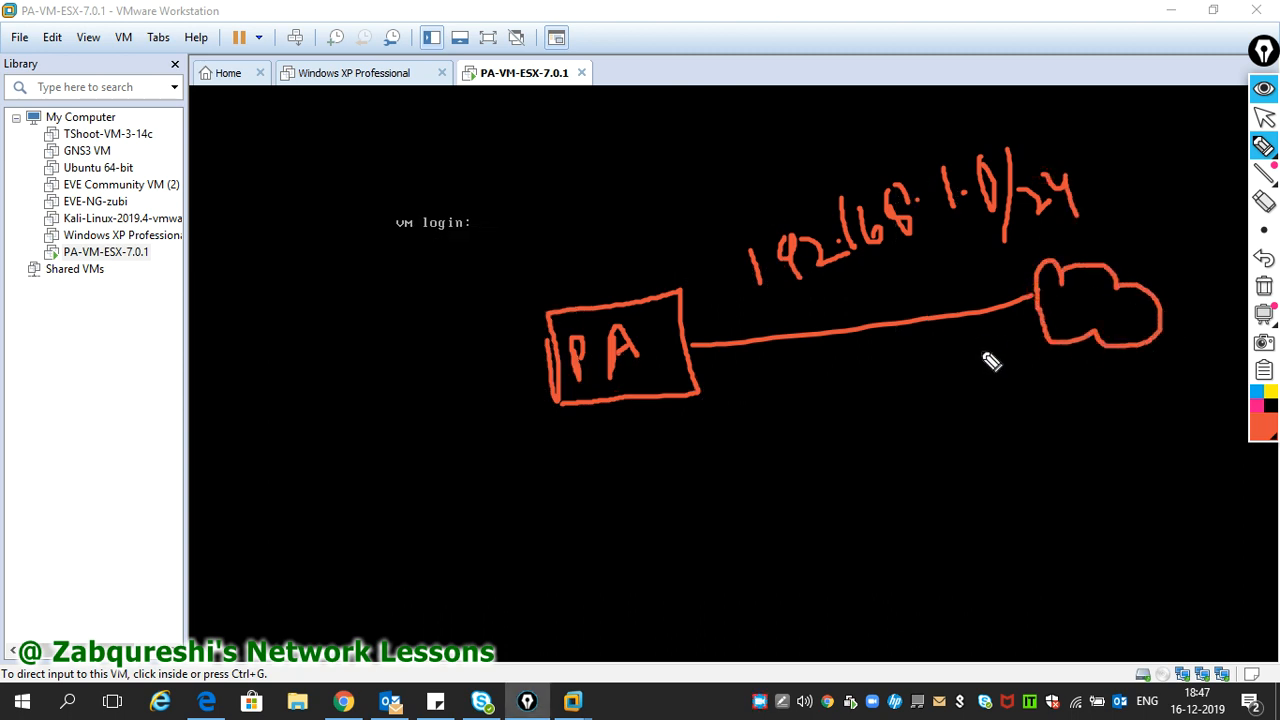
{"action": "mouse_move", "coordinate": [992, 335]}
{"action": "left_mouse_down"}
{"action": "mouse_move", "coordinate": [1010, 347]}
{"action": "mouse_move", "coordinate": [1005, 326]}
{"action": "mouse_move", "coordinate": [1018, 338]}
{"action": "mouse_move", "coordinate": [1032, 312]}
{"action": "mouse_move", "coordinate": [1037, 340]}
{"action": "left_mouse_up"}
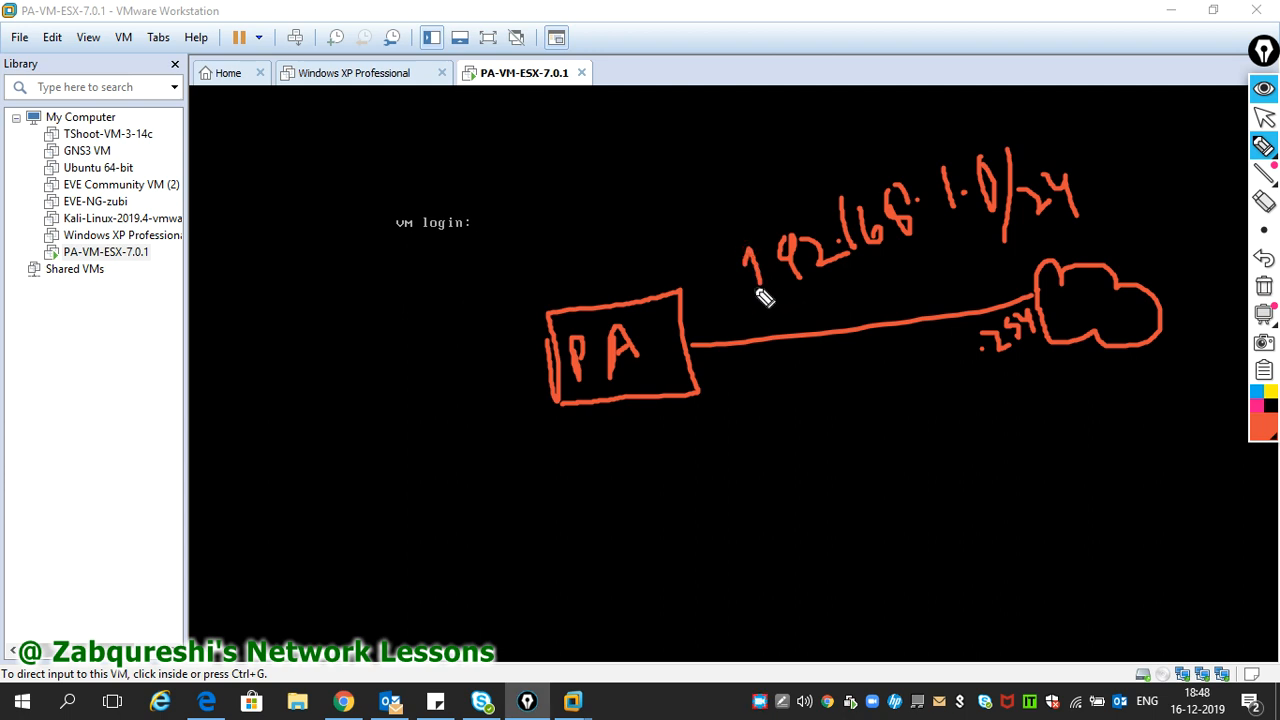
{"action": "mouse_move", "coordinate": [553, 375]}
{"action": "left_mouse_down"}
{"action": "mouse_move", "coordinate": [329, 378]}
{"action": "mouse_move", "coordinate": [244, 362]}
{"action": "mouse_move", "coordinate": [292, 380]}
{"action": "mouse_move", "coordinate": [236, 386]}
{"action": "mouse_move", "coordinate": [272, 388]}
{"action": "mouse_move", "coordinate": [240, 418]}
{"action": "left_mouse_up"}
{"action": "mouse_move", "coordinate": [336, 330]}
{"action": "left_mouse_down"}
{"action": "mouse_move", "coordinate": [338, 350]}
{"action": "mouse_move", "coordinate": [431, 346]}
{"action": "mouse_move", "coordinate": [452, 312]}
{"action": "mouse_move", "coordinate": [475, 352]}
{"action": "mouse_move", "coordinate": [515, 346]}
{"action": "left_mouse_up"}
{"action": "left_click", "coordinate": [383, 338]}
{"action": "left_click", "coordinate": [421, 338]}
{"action": "left_click", "coordinate": [441, 339]}
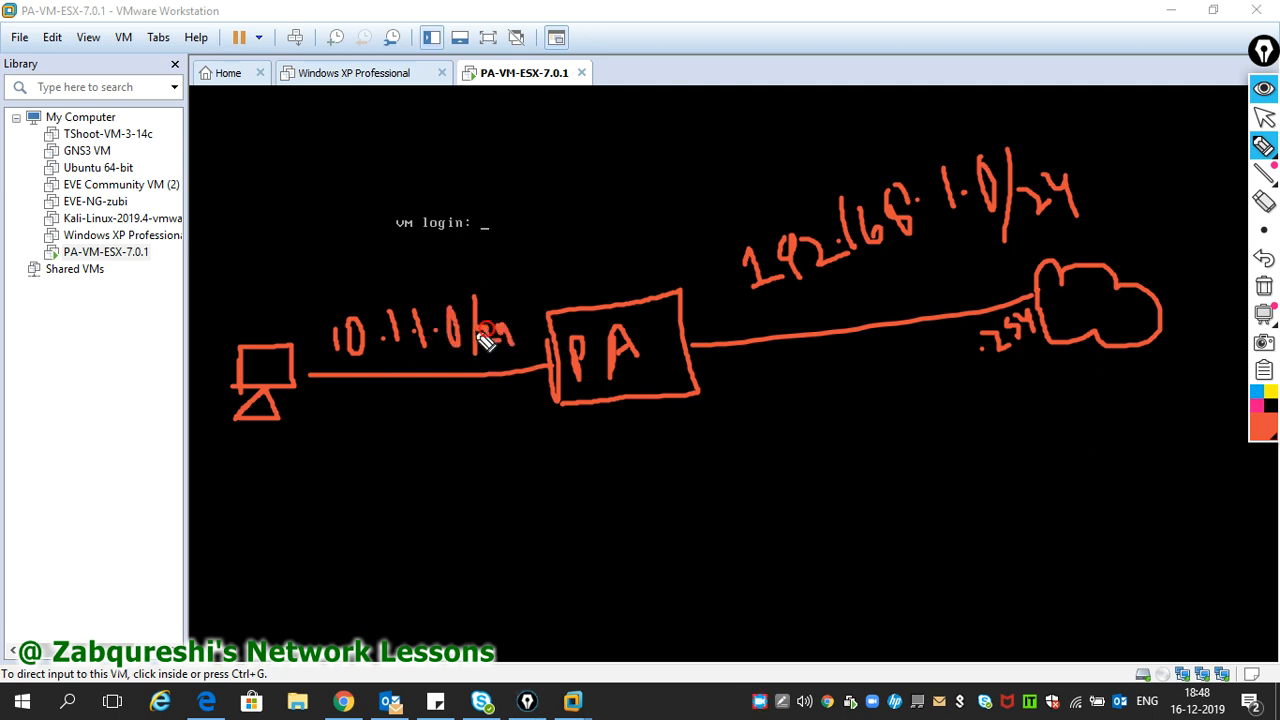
{"action": "mouse_move", "coordinate": [496, 399]}
{"action": "left_mouse_down"}
{"action": "mouse_move", "coordinate": [501, 420]}
{"action": "mouse_move", "coordinate": [530, 398]}
{"action": "left_mouse_up"}
{"action": "left_click_drag", "start_coordinate": [530, 398], "coordinate": [543, 395]}
{"action": "left_click_drag", "start_coordinate": [539, 380], "coordinate": [539, 406]}
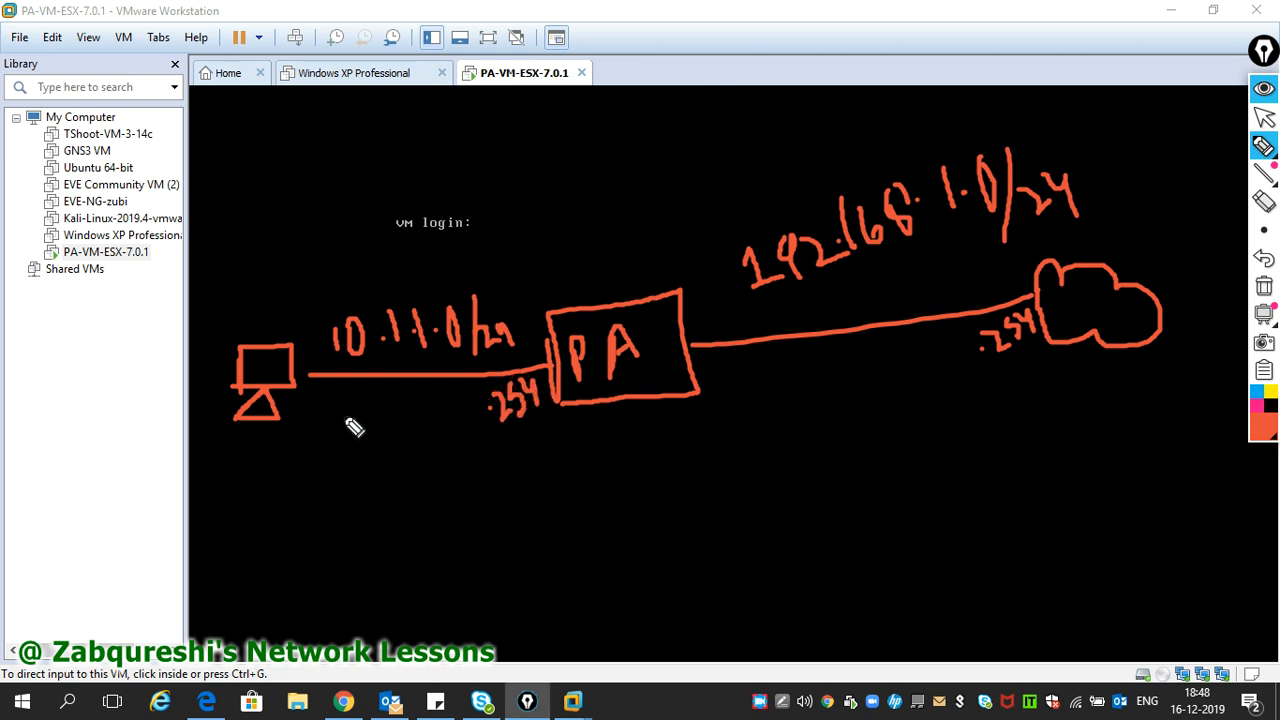
{"action": "left_click", "coordinate": [320, 412]}
{"action": "mouse_move", "coordinate": [331, 397]}
{"action": "left_mouse_down"}
{"action": "mouse_move", "coordinate": [331, 424]}
{"action": "mouse_move", "coordinate": [351, 399]}
{"action": "left_mouse_up"}
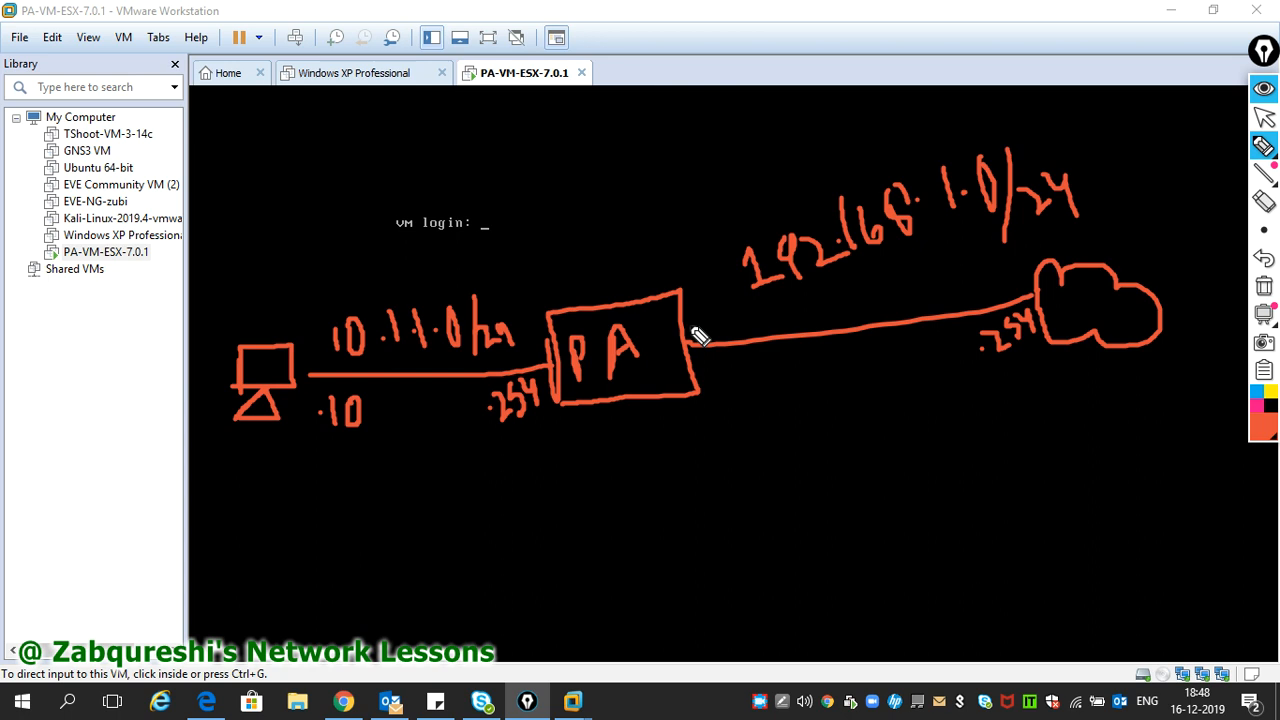
{"action": "mouse_move", "coordinate": [644, 243]}
{"action": "left_mouse_down"}
{"action": "mouse_move", "coordinate": [639, 266]}
{"action": "mouse_move", "coordinate": [694, 232]}
{"action": "mouse_move", "coordinate": [740, 246]}
{"action": "mouse_move", "coordinate": [757, 209]}
{"action": "mouse_move", "coordinate": [743, 251]}
{"action": "left_mouse_up"}
{"action": "left_click_drag", "start_coordinate": [640, 278], "coordinate": [780, 228]}
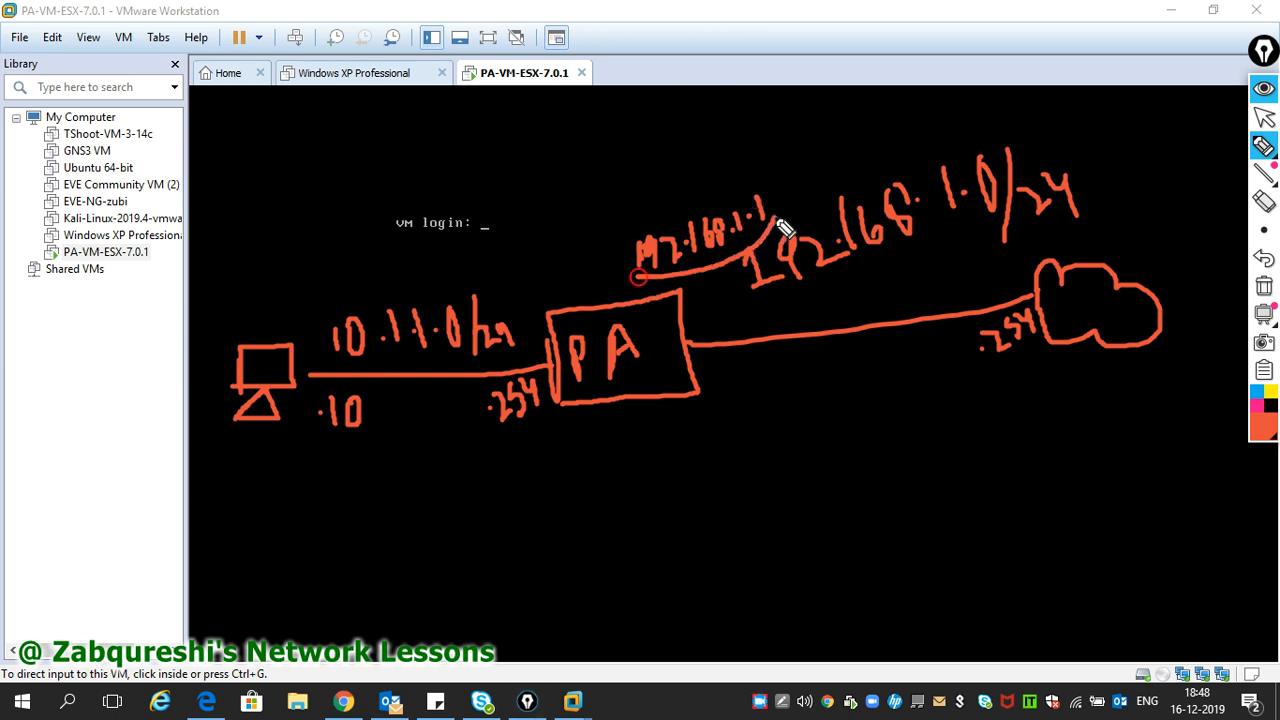
{"action": "left_click", "coordinate": [1265, 290]}
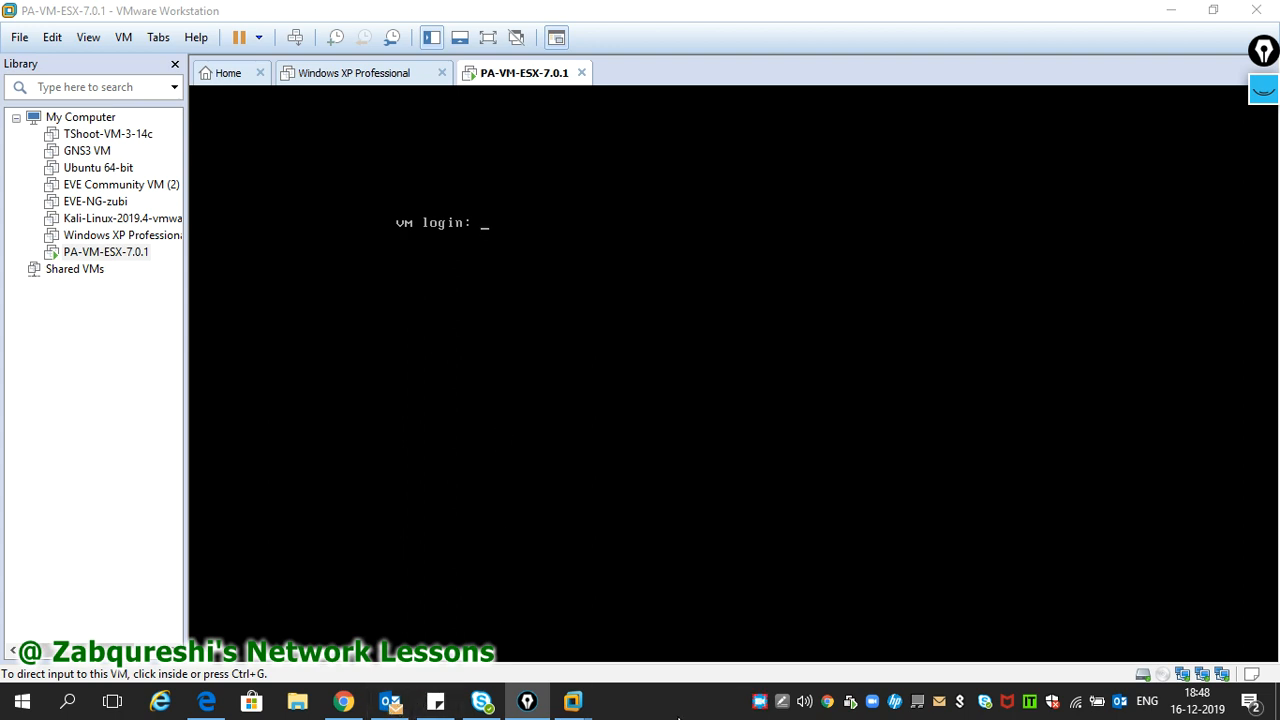
{"action": "key", "text": "super+r"}
{"action": "type", "text": "cmd"}
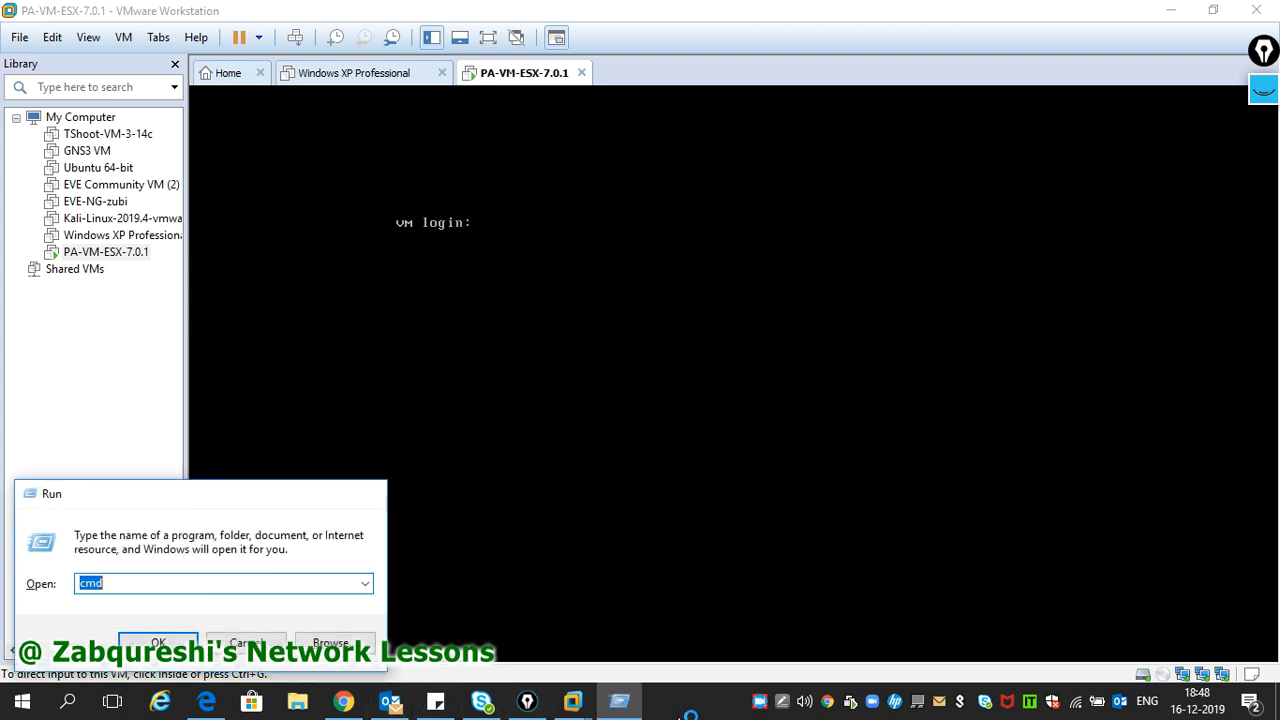
{"action": "key", "text": "Return"}
{"action": "type", "text": "ipconfi"}
{"action": "key", "text": "Return"}
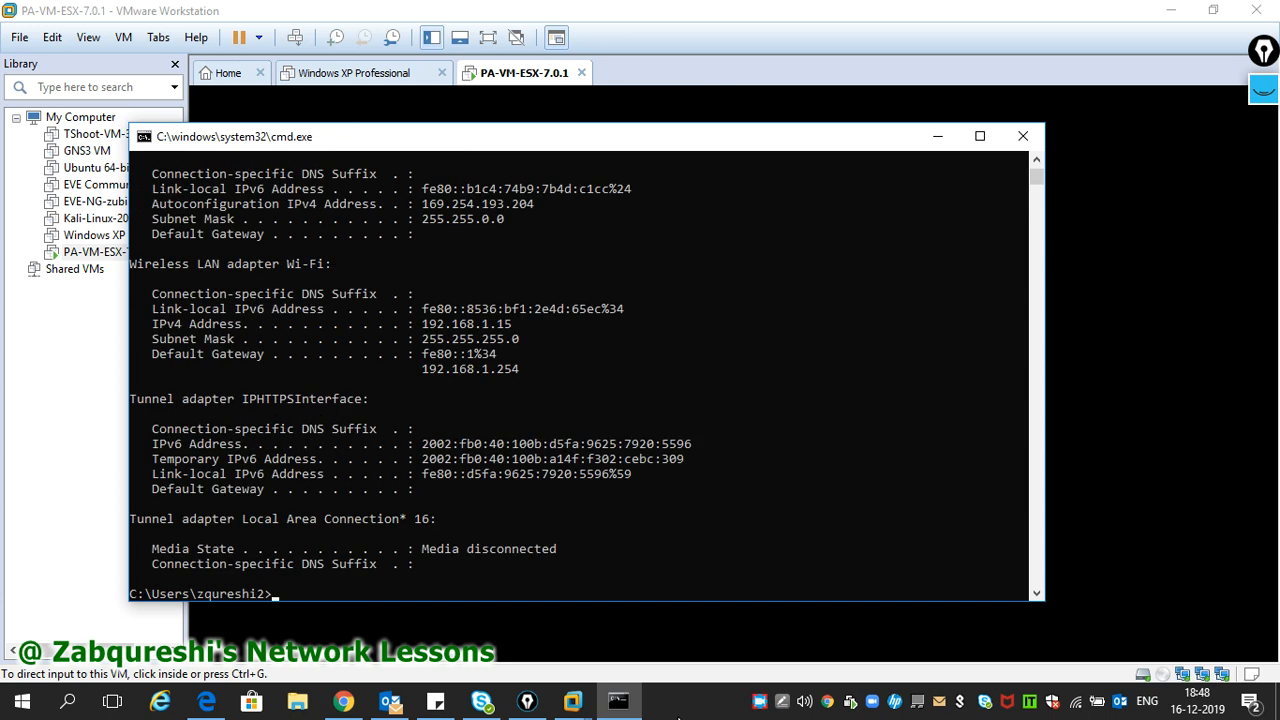
{"action": "left_click_drag", "start_coordinate": [413, 319], "coordinate": [522, 366]}
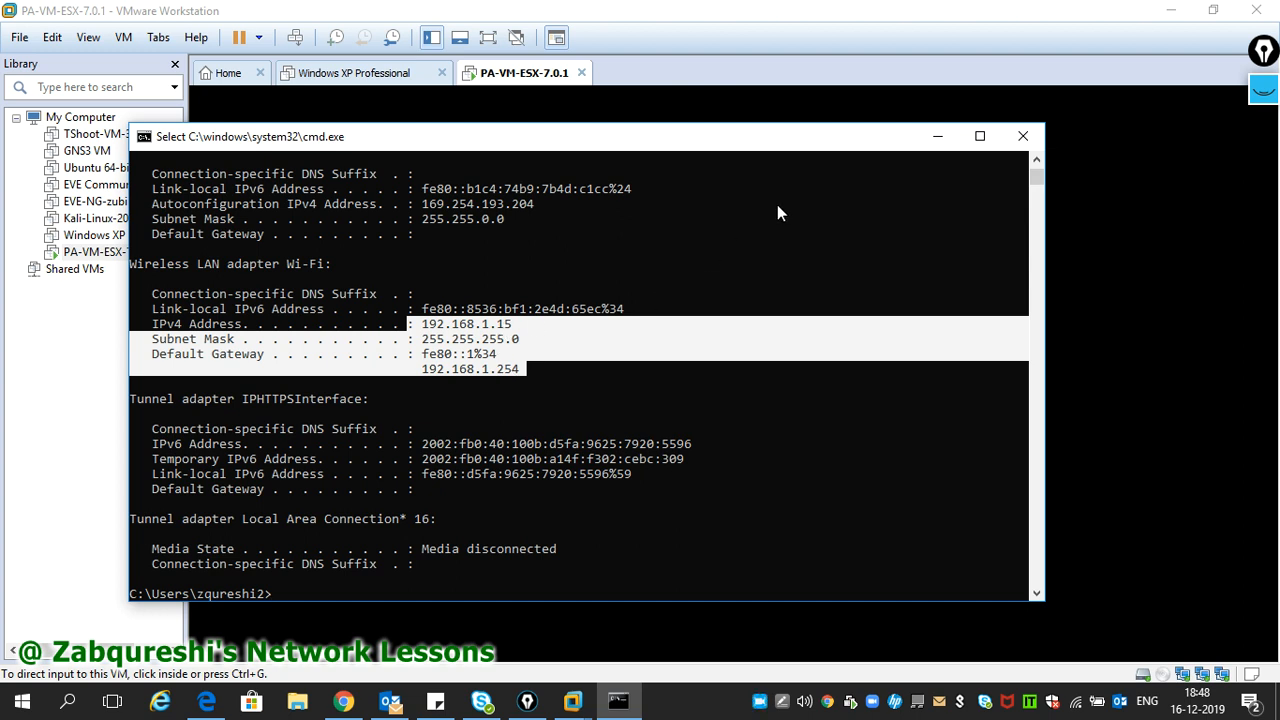
{"action": "left_click", "coordinate": [1023, 136]}
{"action": "left_click", "coordinate": [527, 314]}
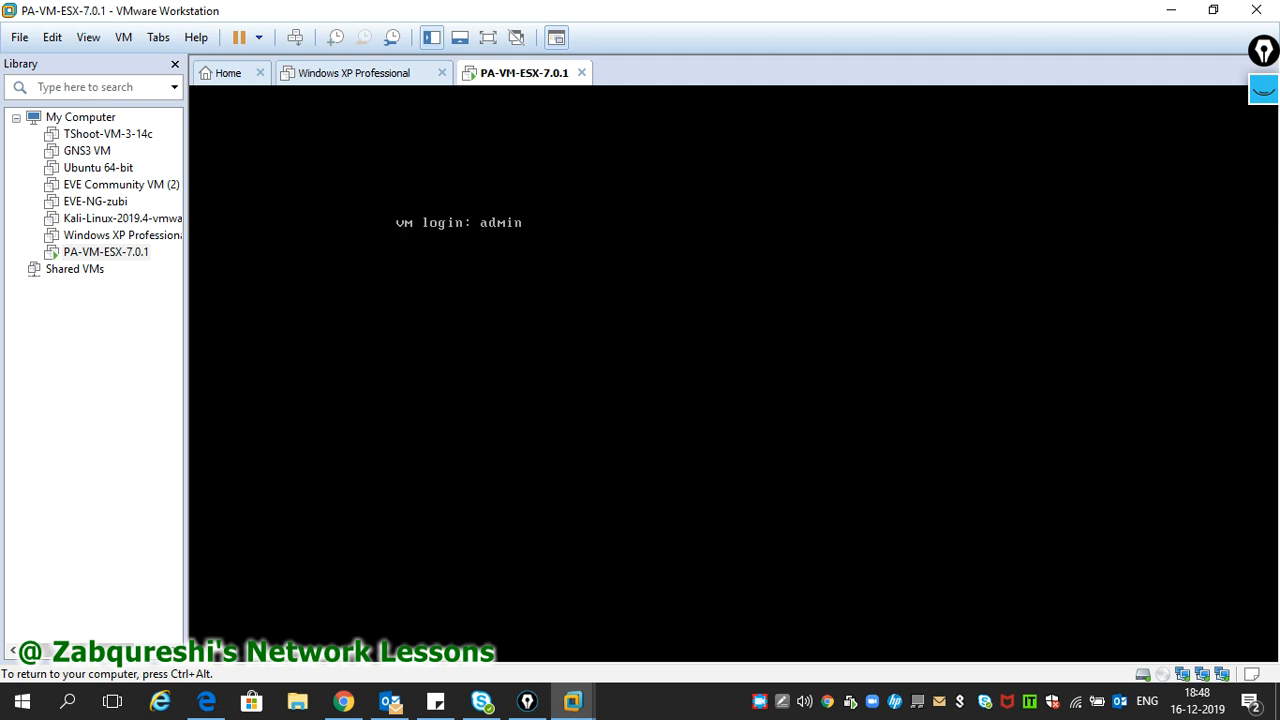
- Log in and run 'show interface management', paging through to see IP 192.168.1.1/255.255.255.0
{"action": "key", "text": "Return"}
{"action": "key", "text": "Return"}
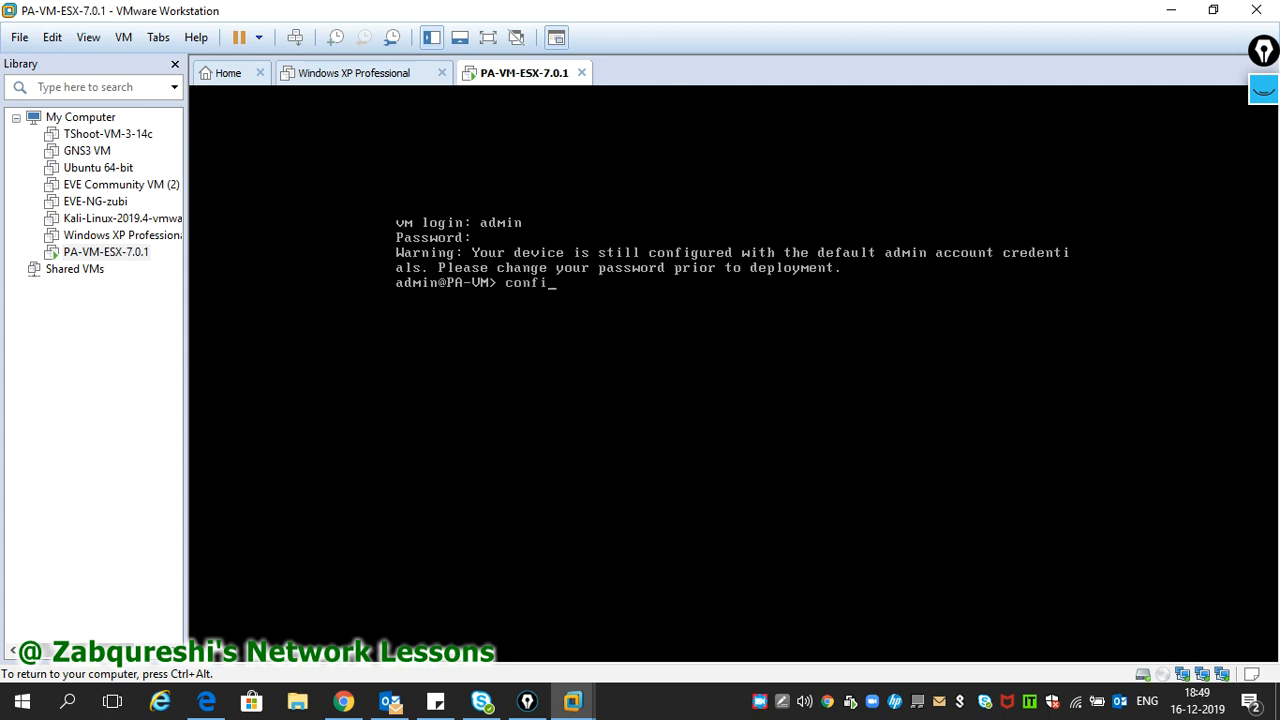
{"action": "key", "text": "BackSpace"}
{"action": "key", "text": "BackSpace"}
{"action": "key", "text": "BackSpace"}
{"action": "key", "text": "BackSpace"}
{"action": "key", "text": "BackSpace"}
{"action": "key", "text": "BackSpace"}
{"action": "key", "text": "BackSpace"}
{"action": "key", "text": "BackSpace"}
{"action": "type", "text": "face management"}
{"action": "key", "text": "Return"}
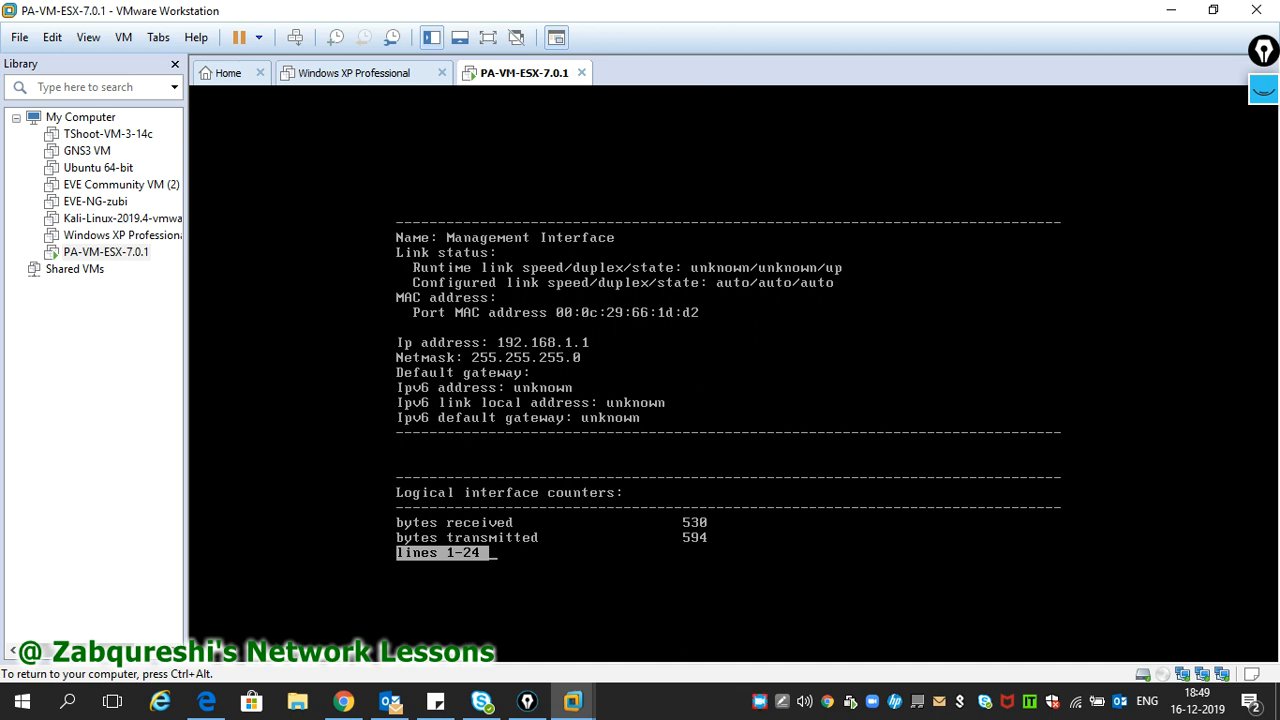
{"action": "key", "text": "space"}
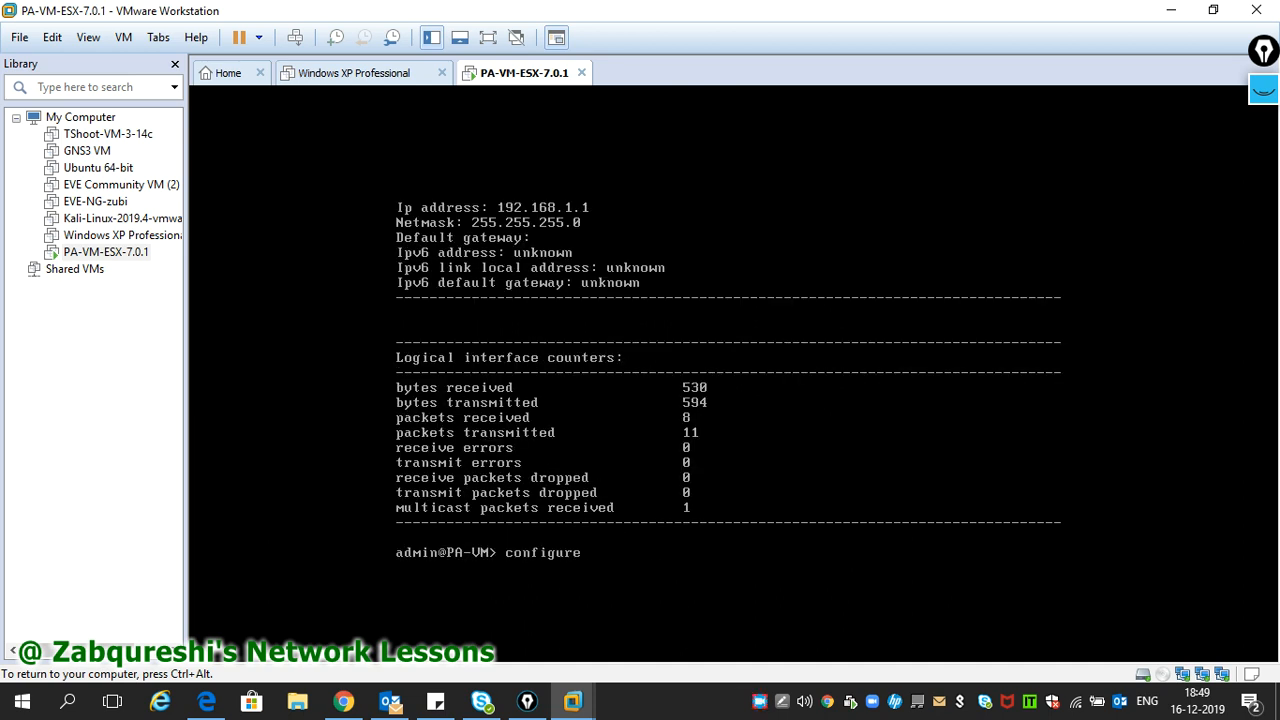
- Enter configuration mode and browse the 'set deviceconfig system' options using ? help
{"action": "type", "text": "configure"}
{"action": "key", "text": "Return"}
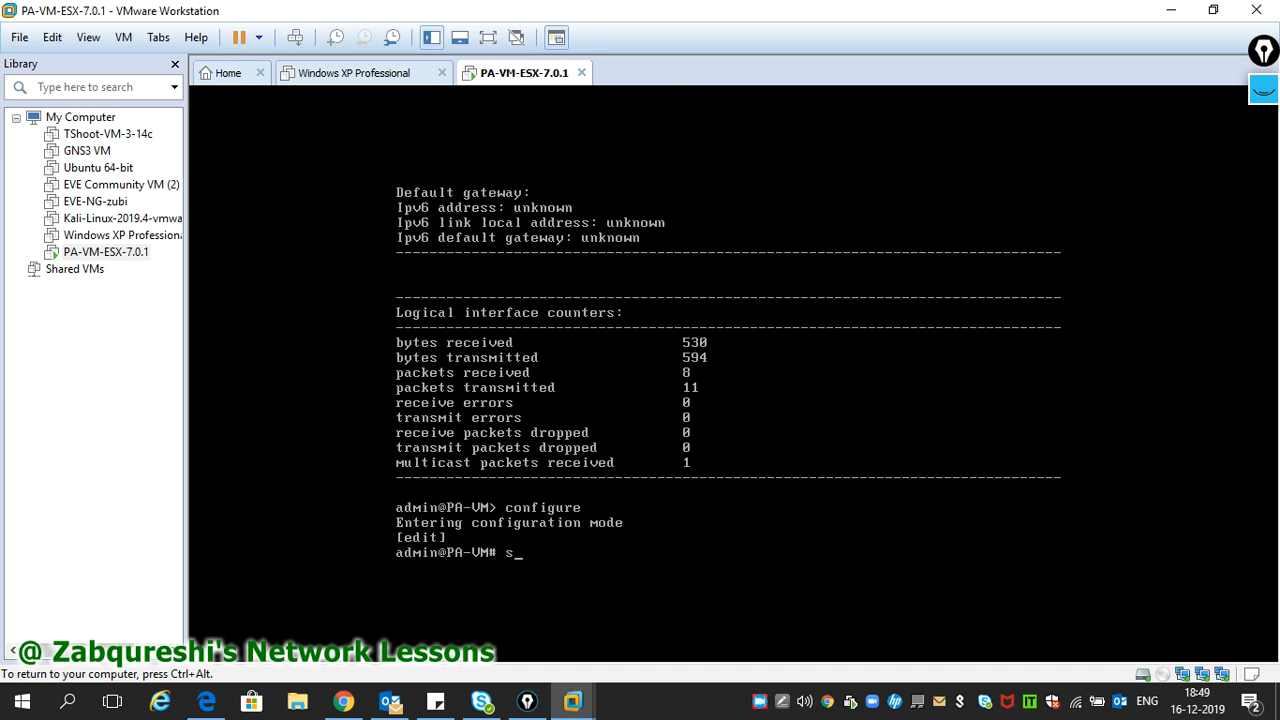
{"action": "type", "text": "set deviceconfig s"}
{"action": "key", "text": "question"}
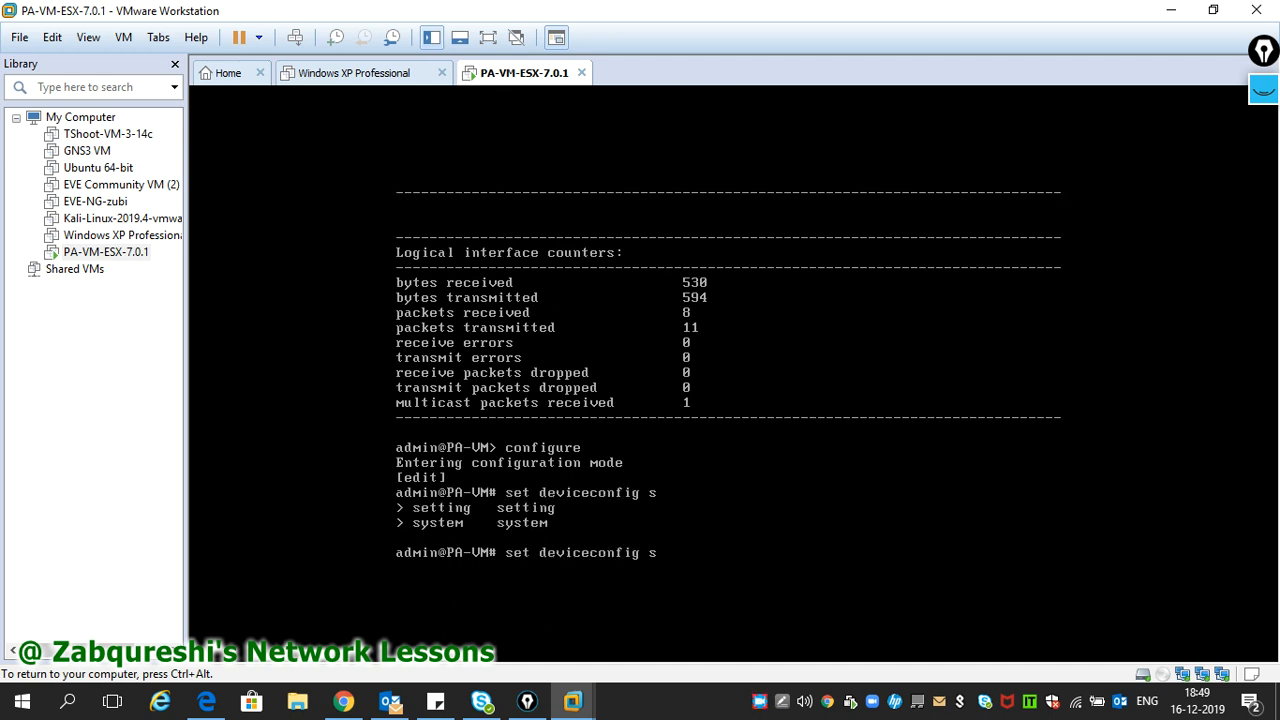
{"action": "type", "text": "ystem"}
{"action": "key", "text": "question"}
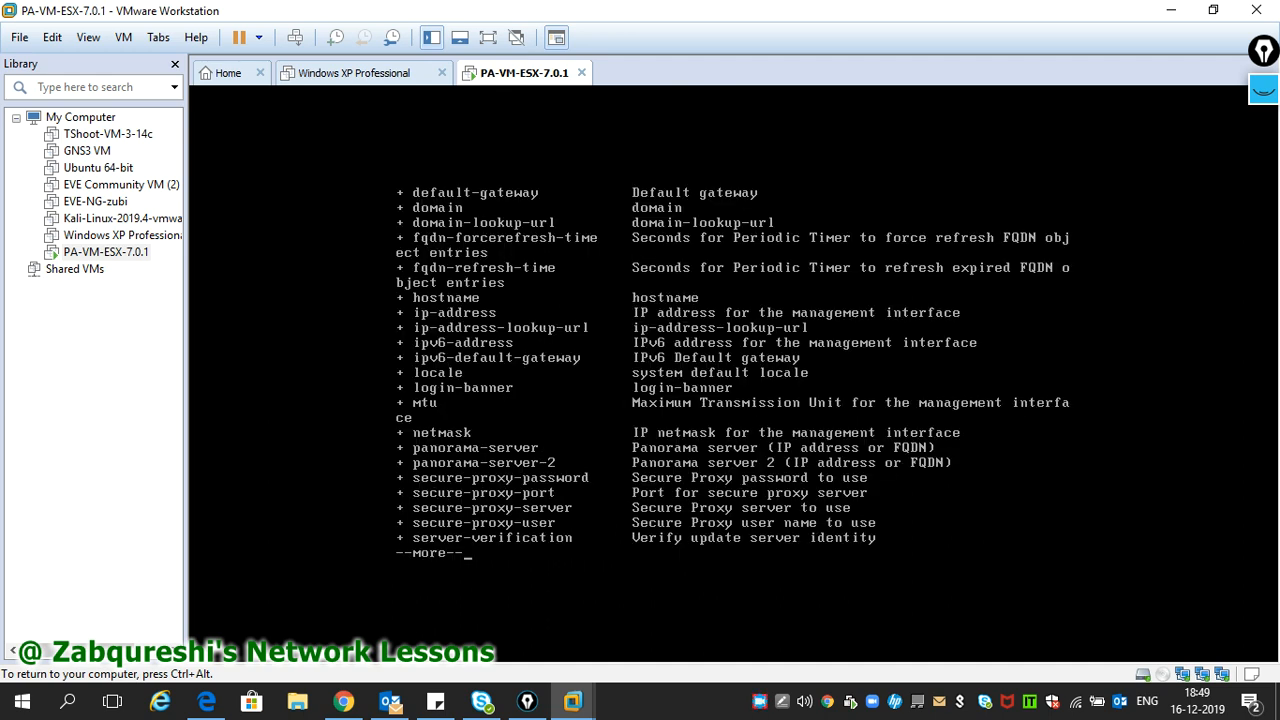
{"action": "key", "text": "space"}
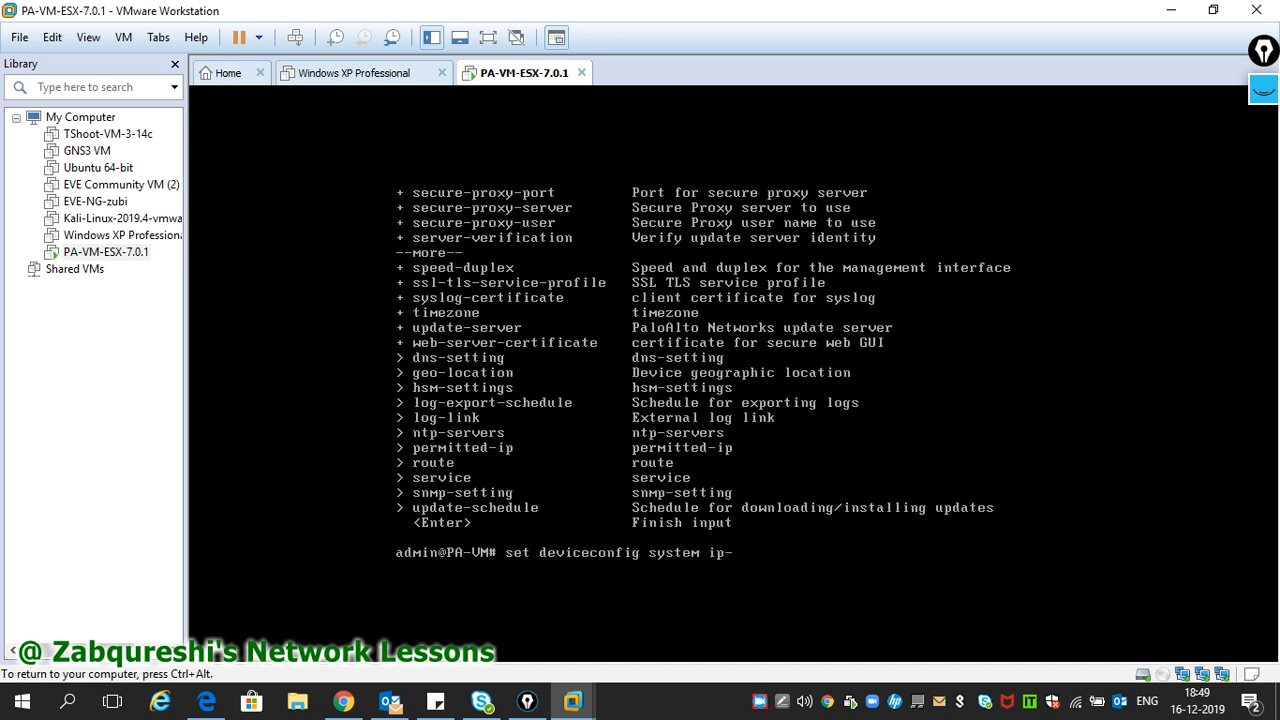
{"action": "type", "text": "ip-v"}
{"action": "key", "text": "BackSpace"}
{"action": "key", "text": "BackSpace"}
{"action": "key", "text": "question"}
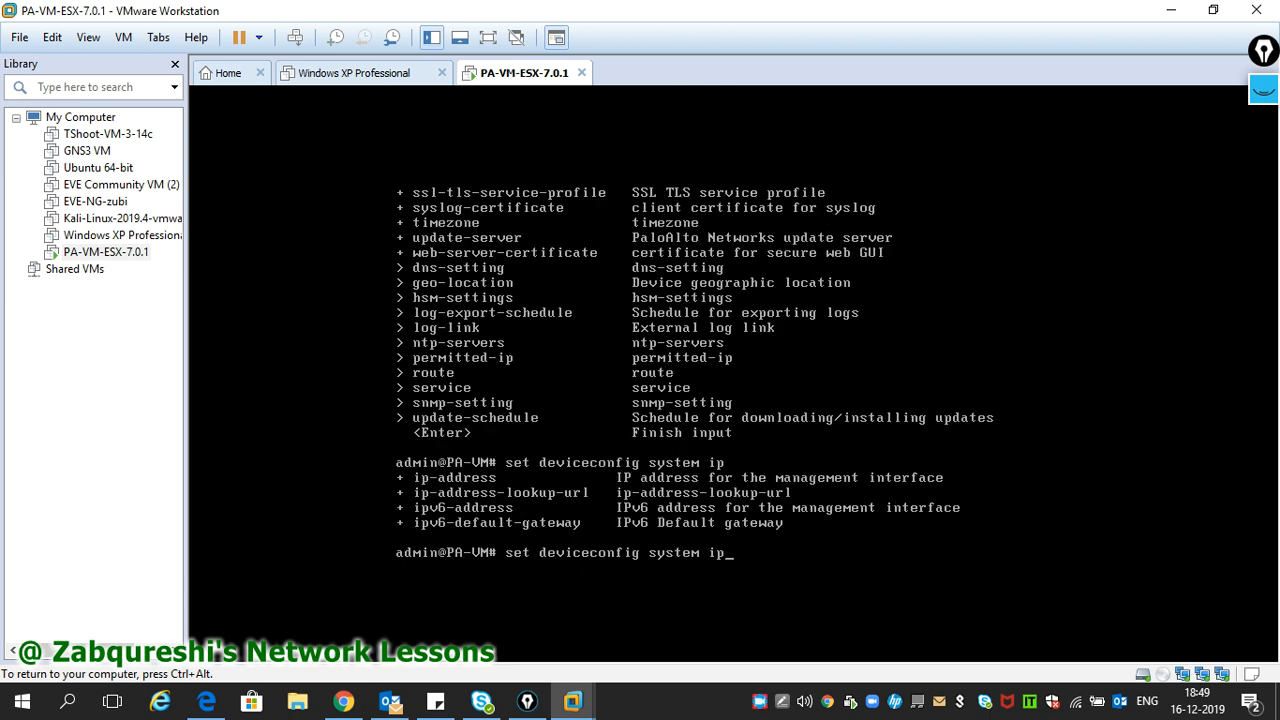
- Set the management ip-address 192.168.1.250 netmask 255.255.255.0 and commit
{"action": "type", "text": "-add"}
{"action": "key", "text": "Tab"}
{"action": "key", "text": "question"}
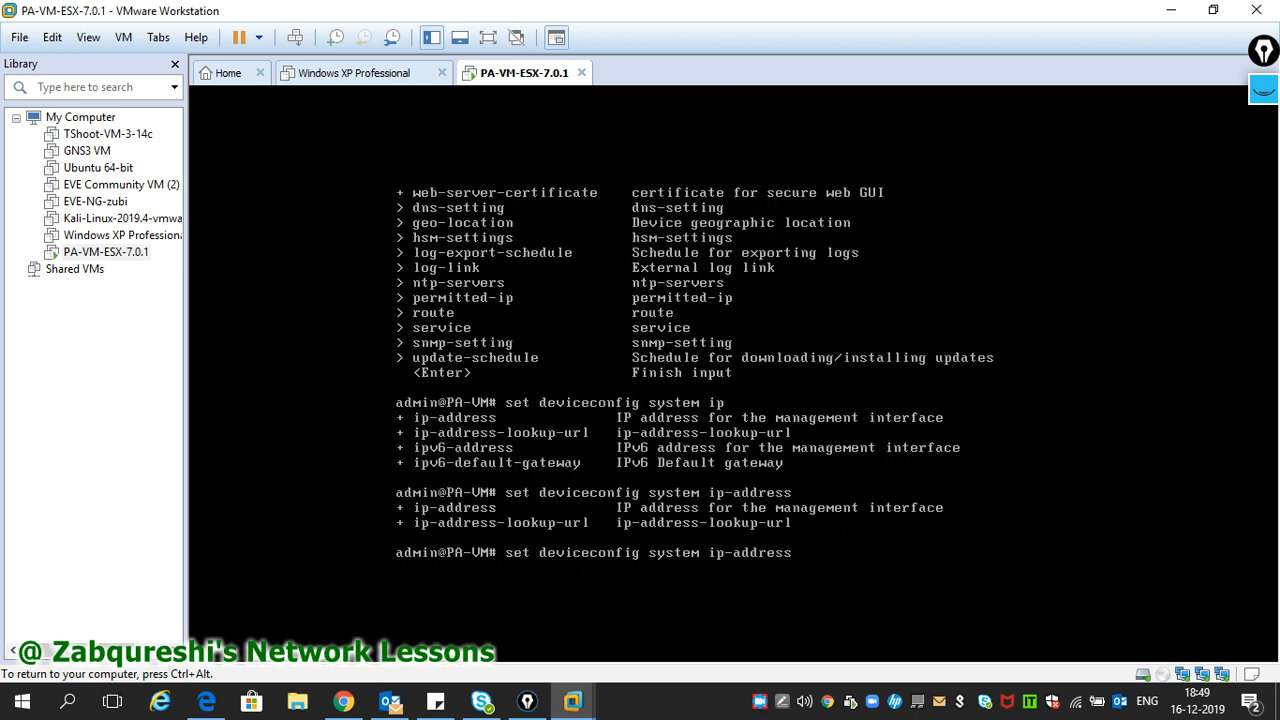
{"action": "key", "text": "question"}
{"action": "type", "text": "192.168.1.2"}
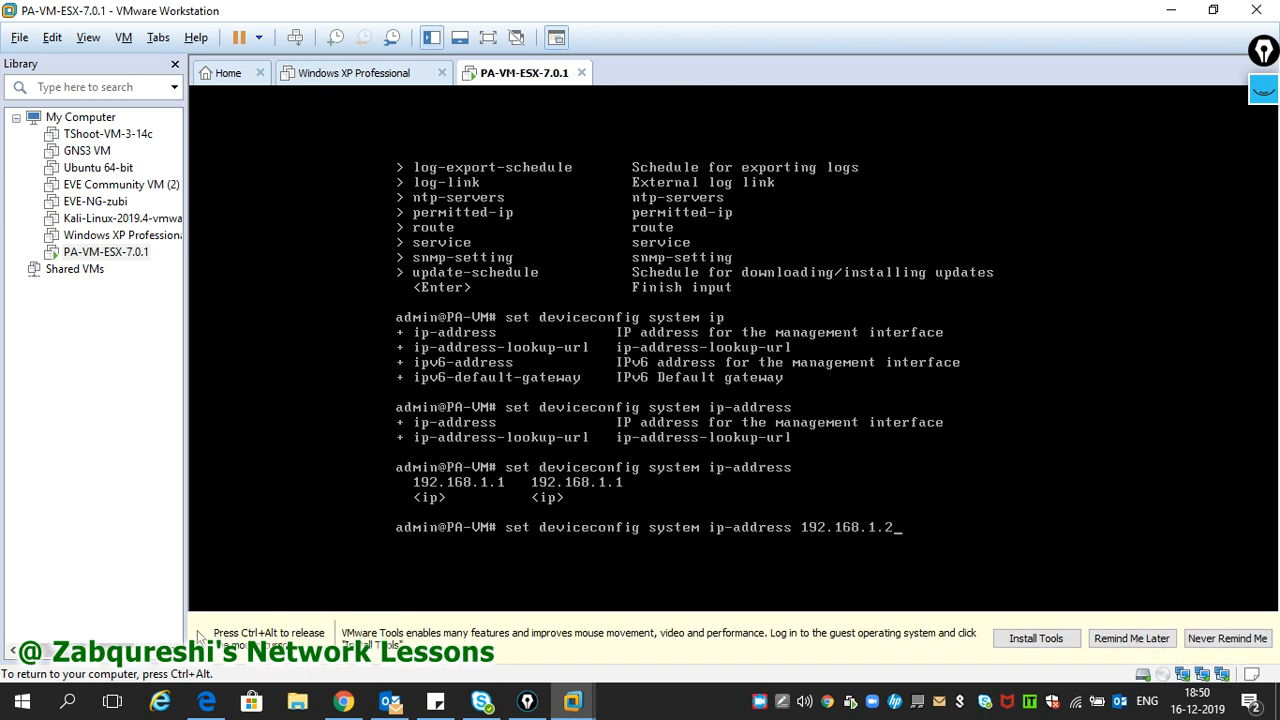
{"action": "type", "text": "50 netmask 255.255.255."}
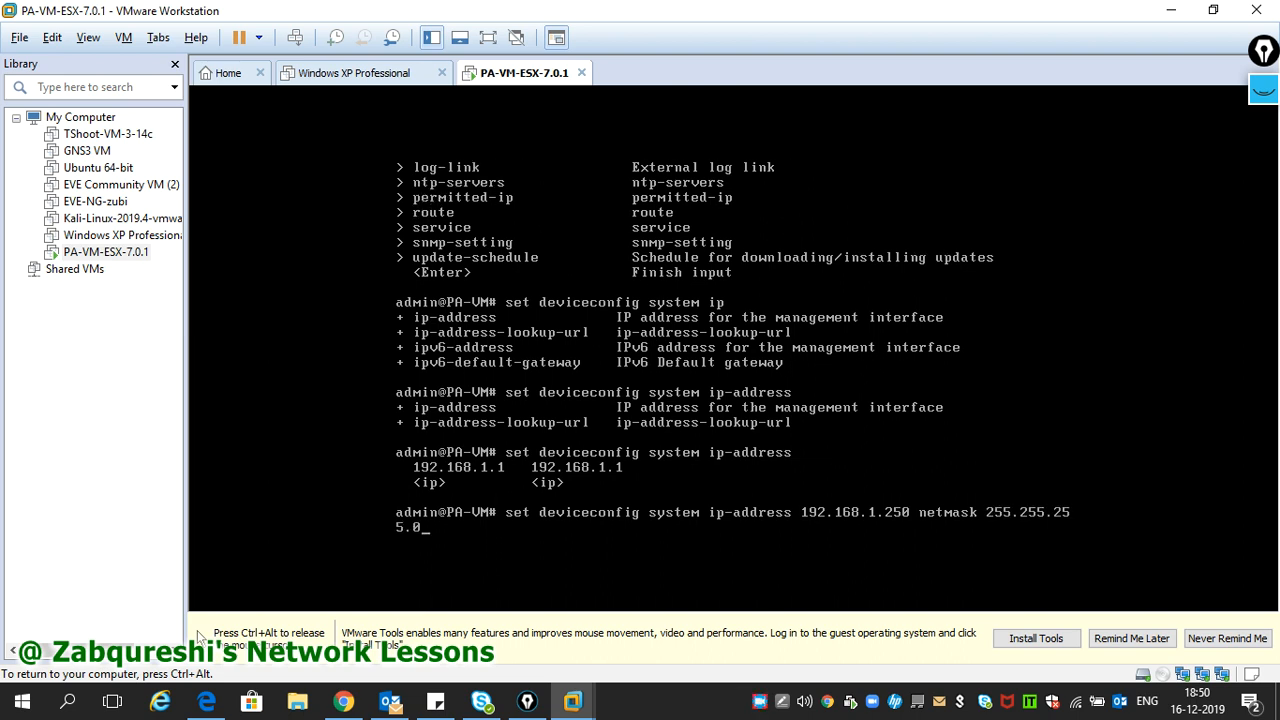
{"action": "type", "text": "0"}
{"action": "key", "text": "Return"}
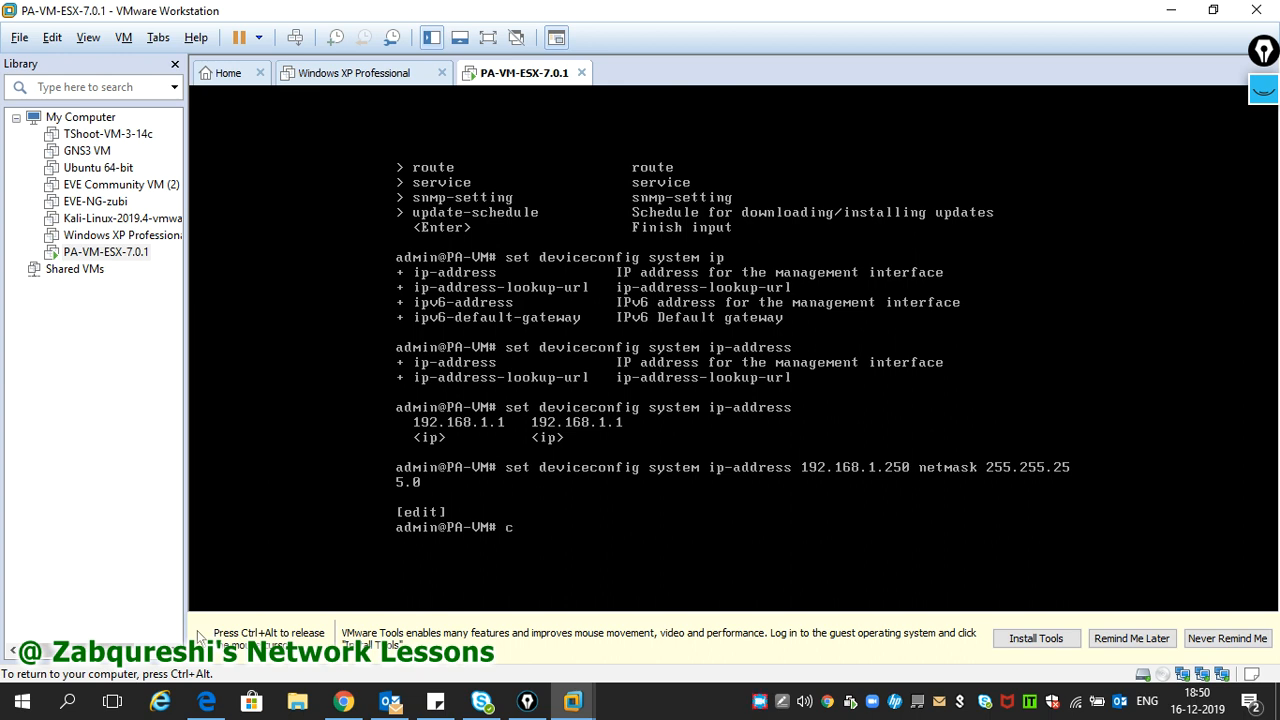
{"action": "key", "text": "Return"}
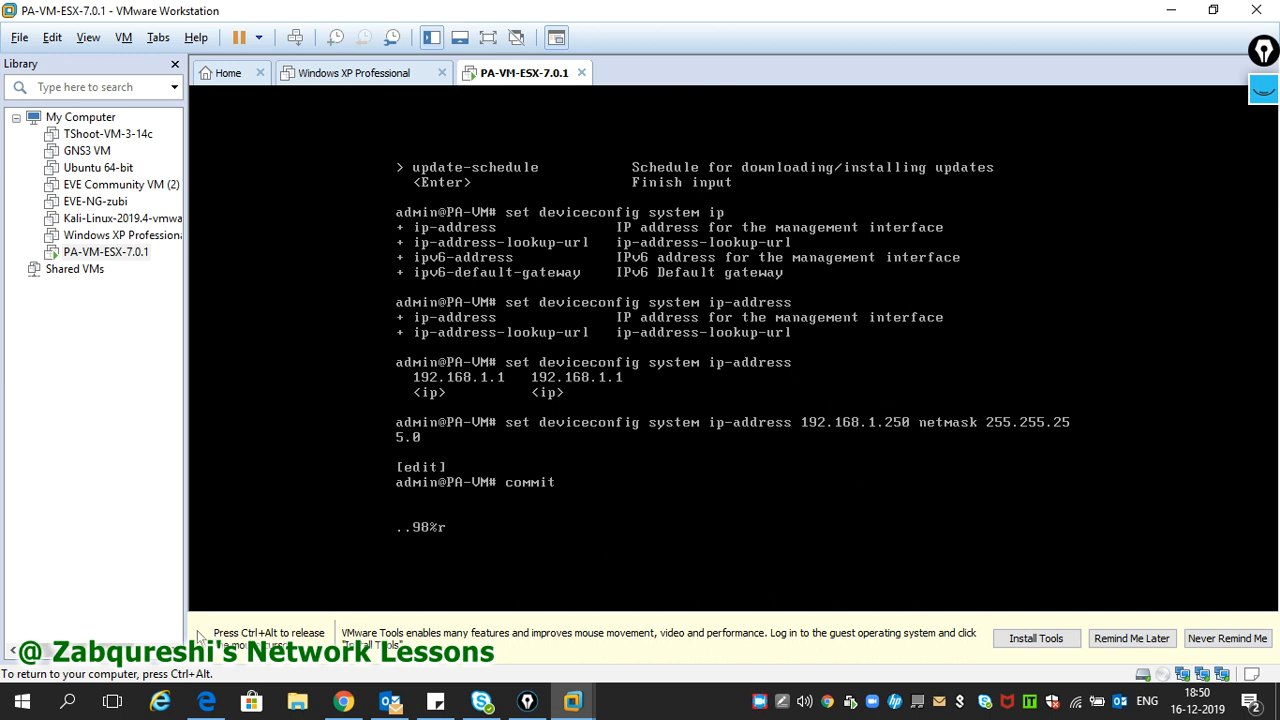
- From a host command prompt, ping 192.168.1.250 and confirm replies with 0% loss
{"action": "key", "text": "ctrl+alt"}
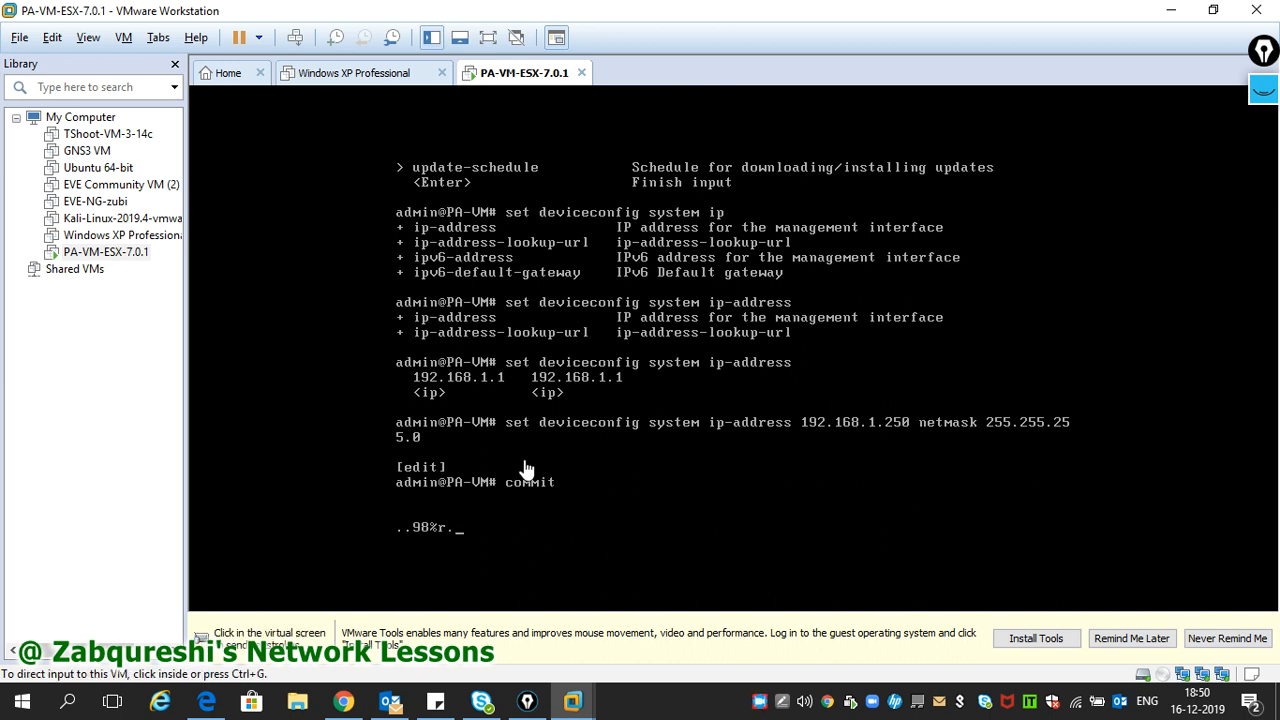
{"action": "key", "text": "super+r"}
{"action": "key", "text": "Return"}
{"action": "type", "text": "ping 192.168."}
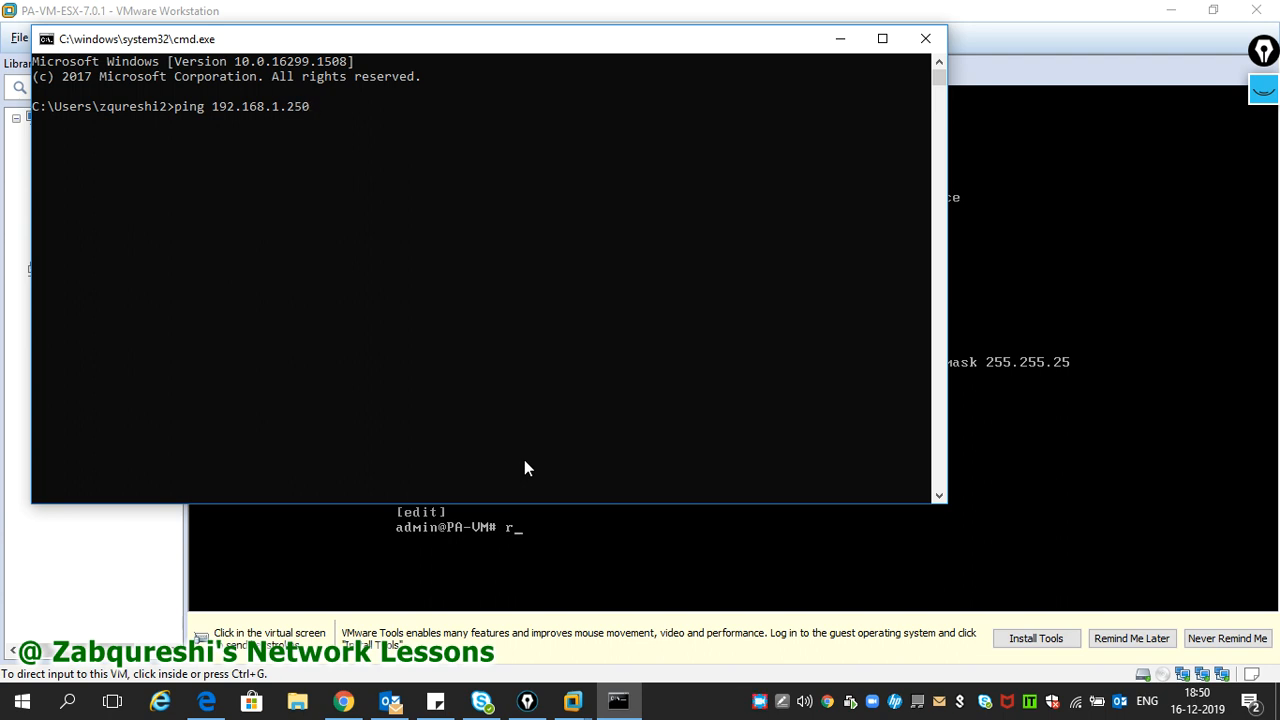
{"action": "type", "text": "1.250"}
{"action": "key", "text": "Return"}
{"action": "key", "text": "ctrl+c"}
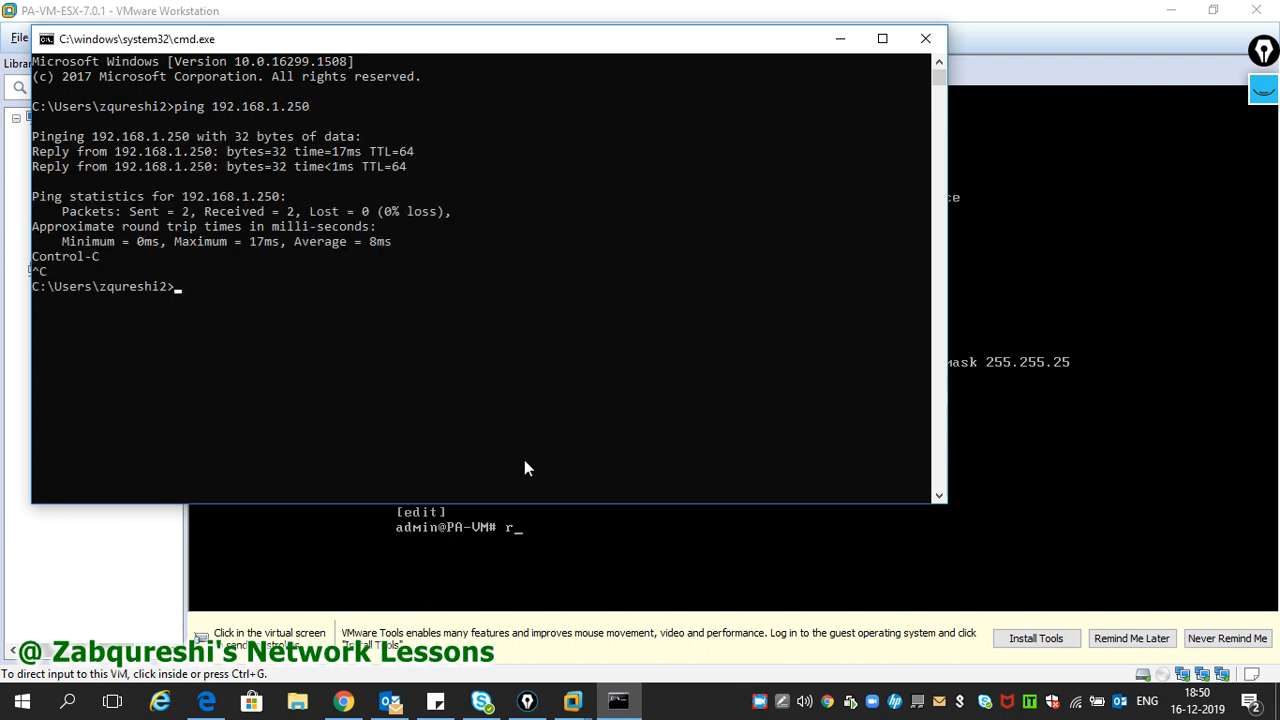
{"action": "right_click", "coordinate": [344, 703]}
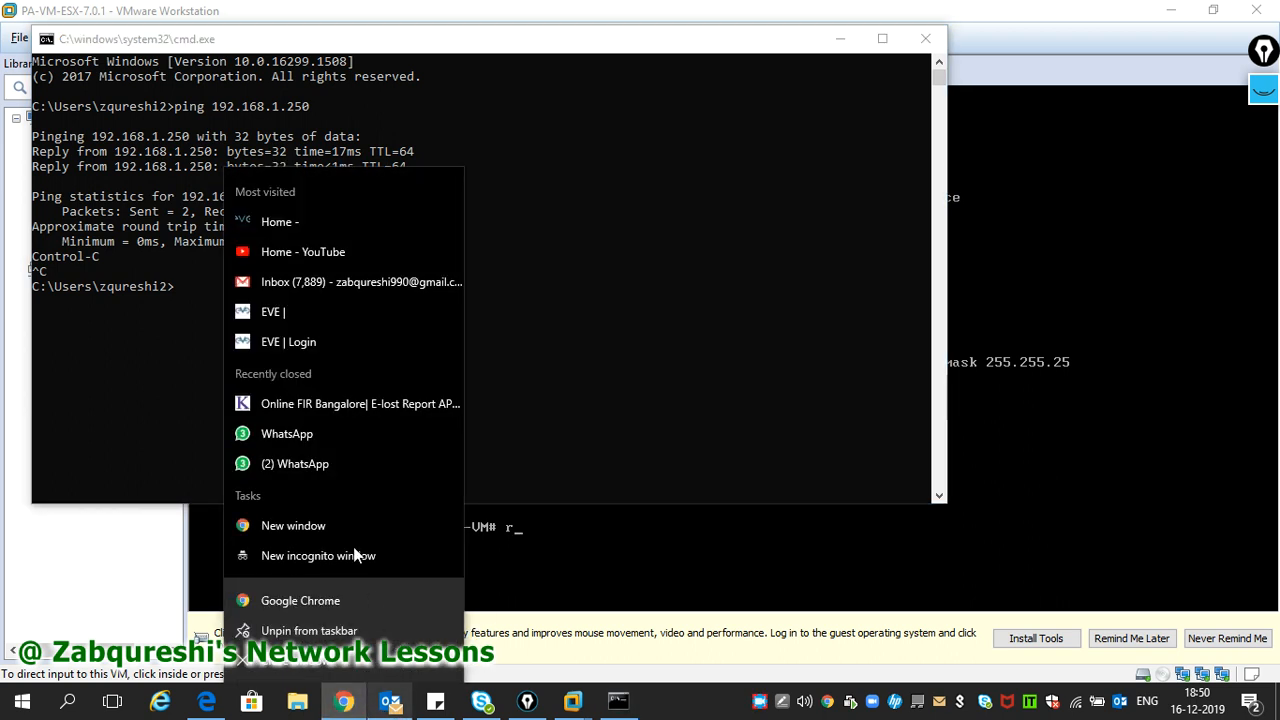
{"action": "left_click", "coordinate": [326, 531]}
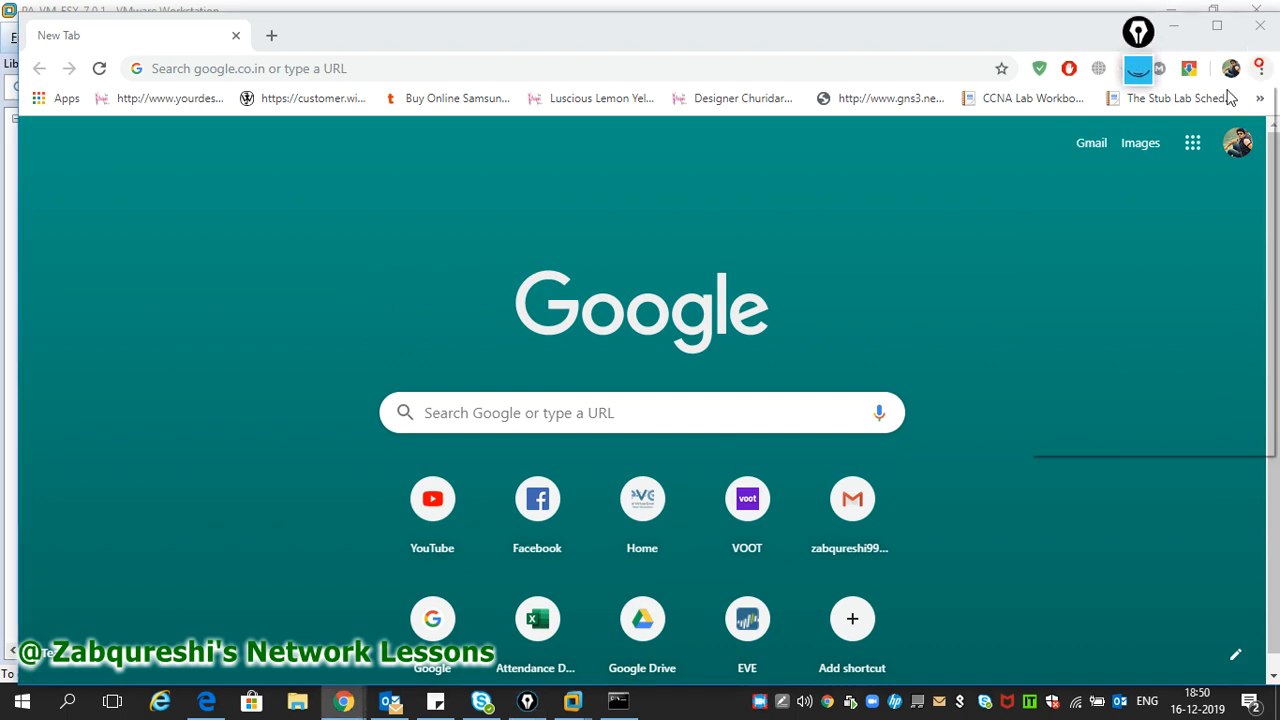
{"action": "left_click", "coordinate": [1261, 68]}
{"action": "left_click", "coordinate": [1155, 143]}
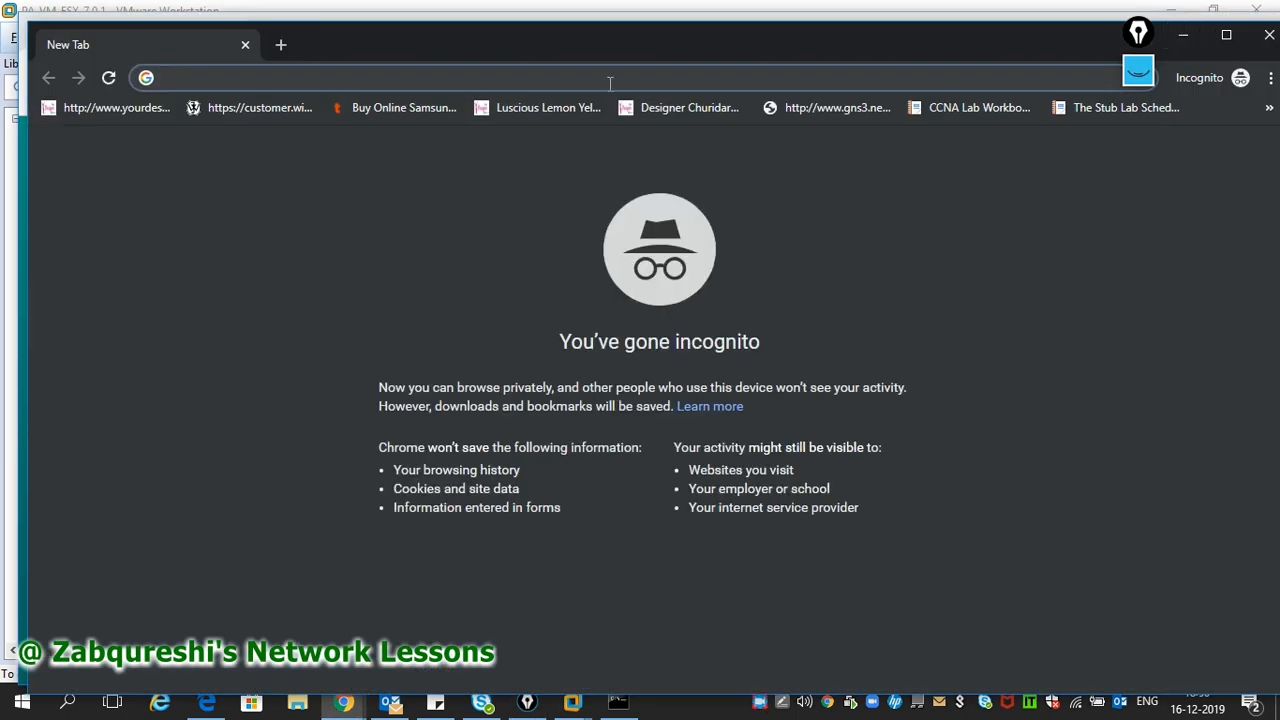
{"action": "type", "text": "https://"}
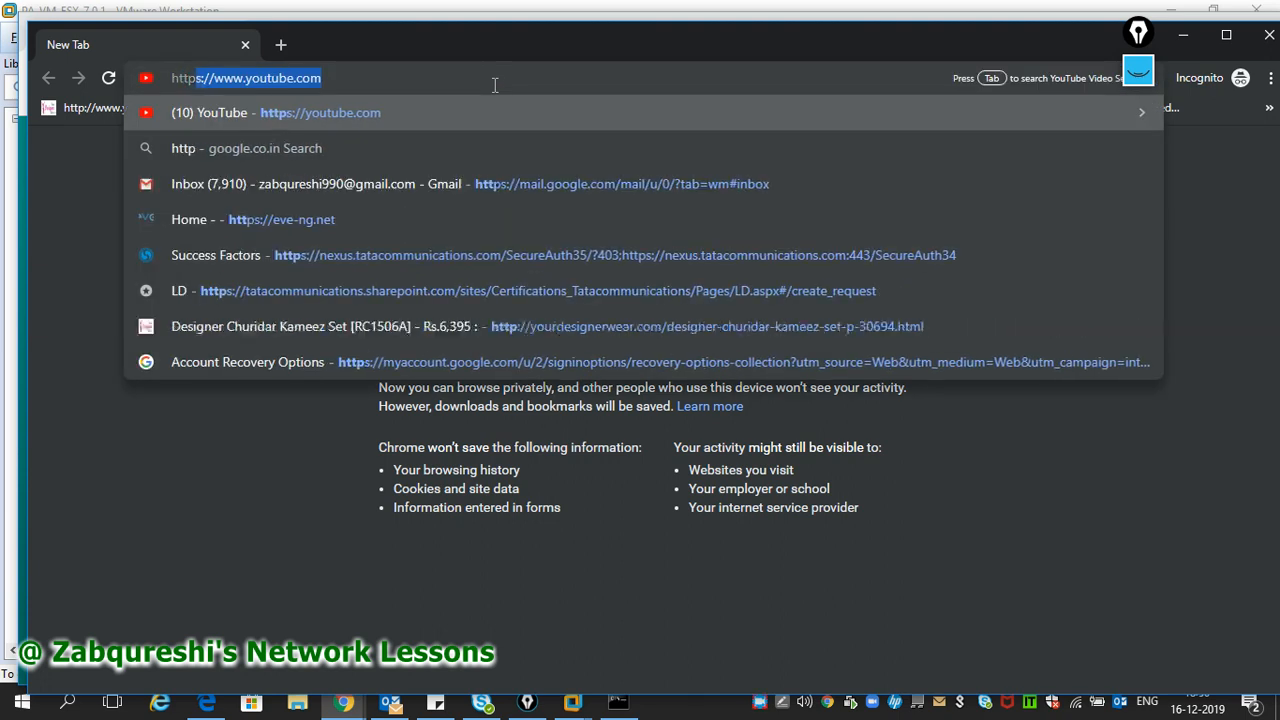
{"action": "type", "text": "92.1"}
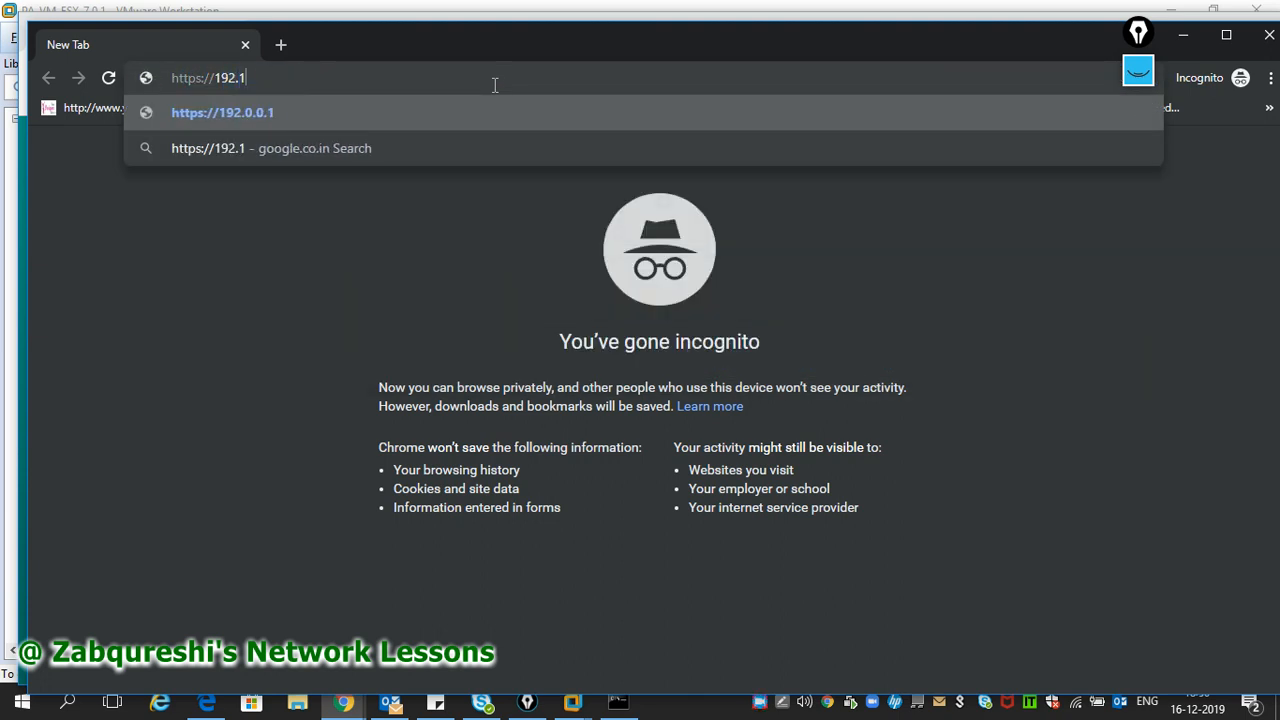
{"action": "type", "text": "68.1.250"}
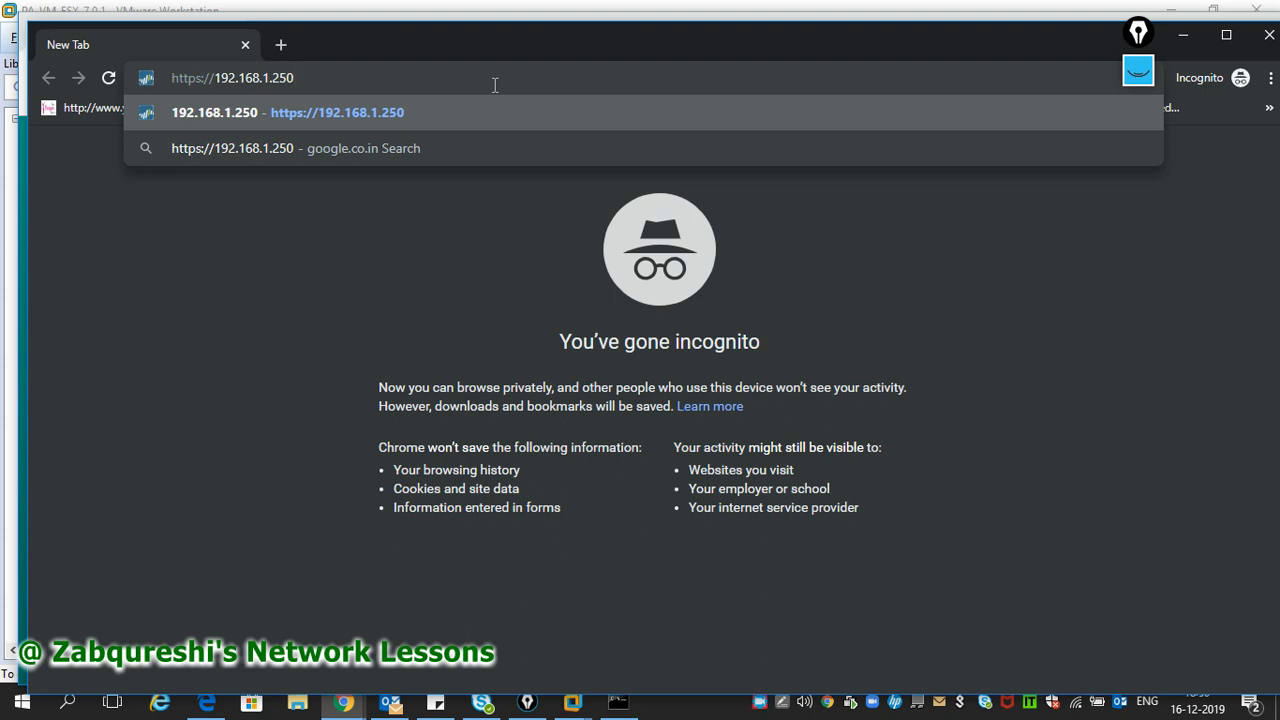
{"action": "key", "text": "Return"}
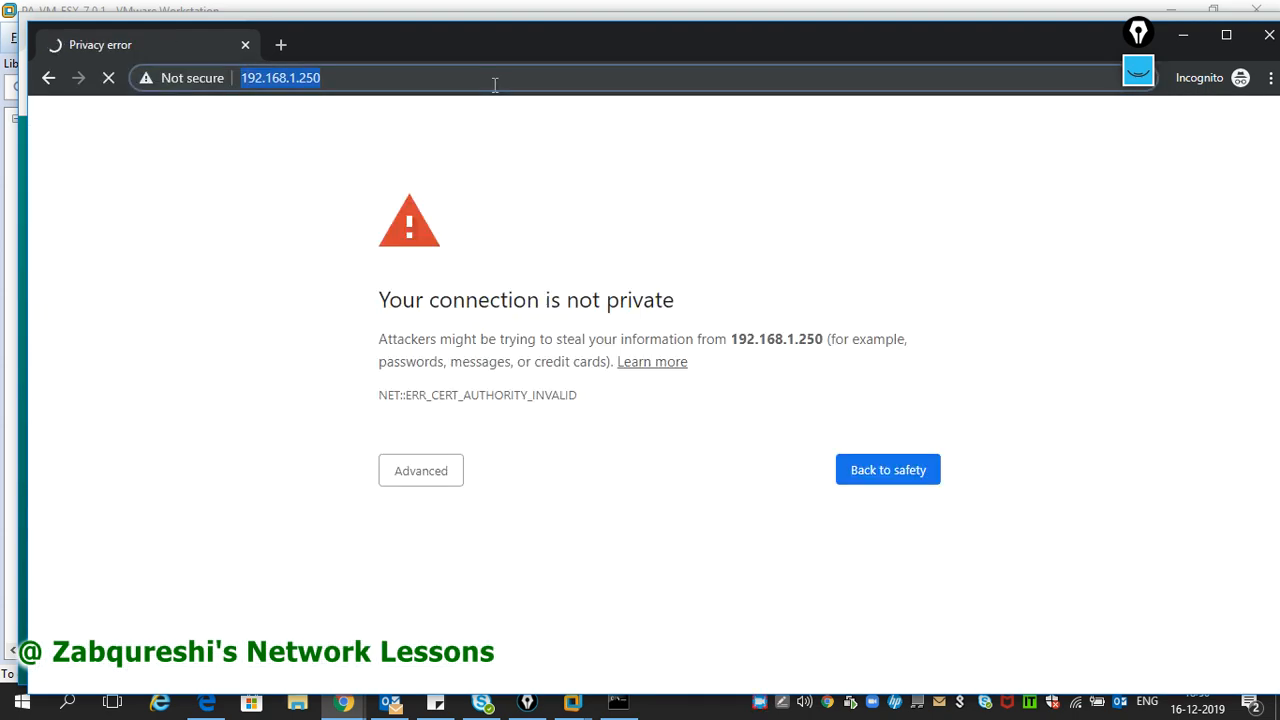
- Proceed past the certificate warning and enter the username admin on the login page
{"action": "left_click", "coordinate": [409, 475]}
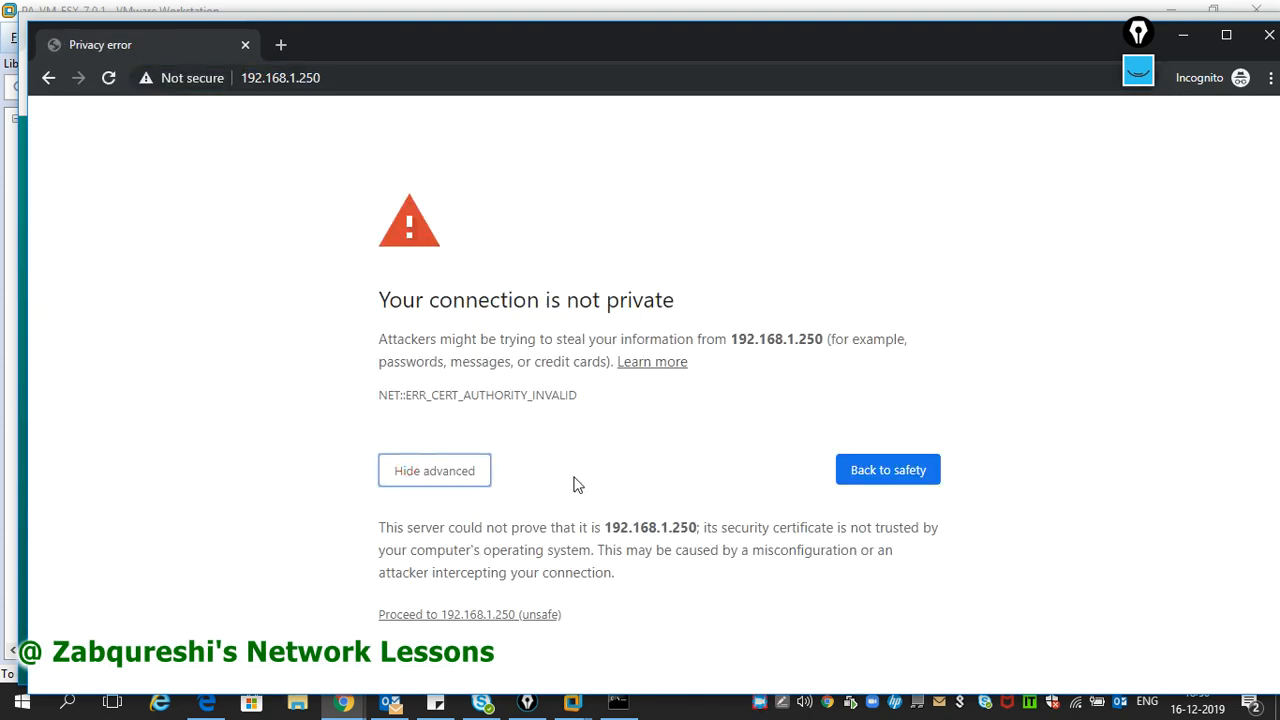
{"action": "left_click", "coordinate": [500, 616]}
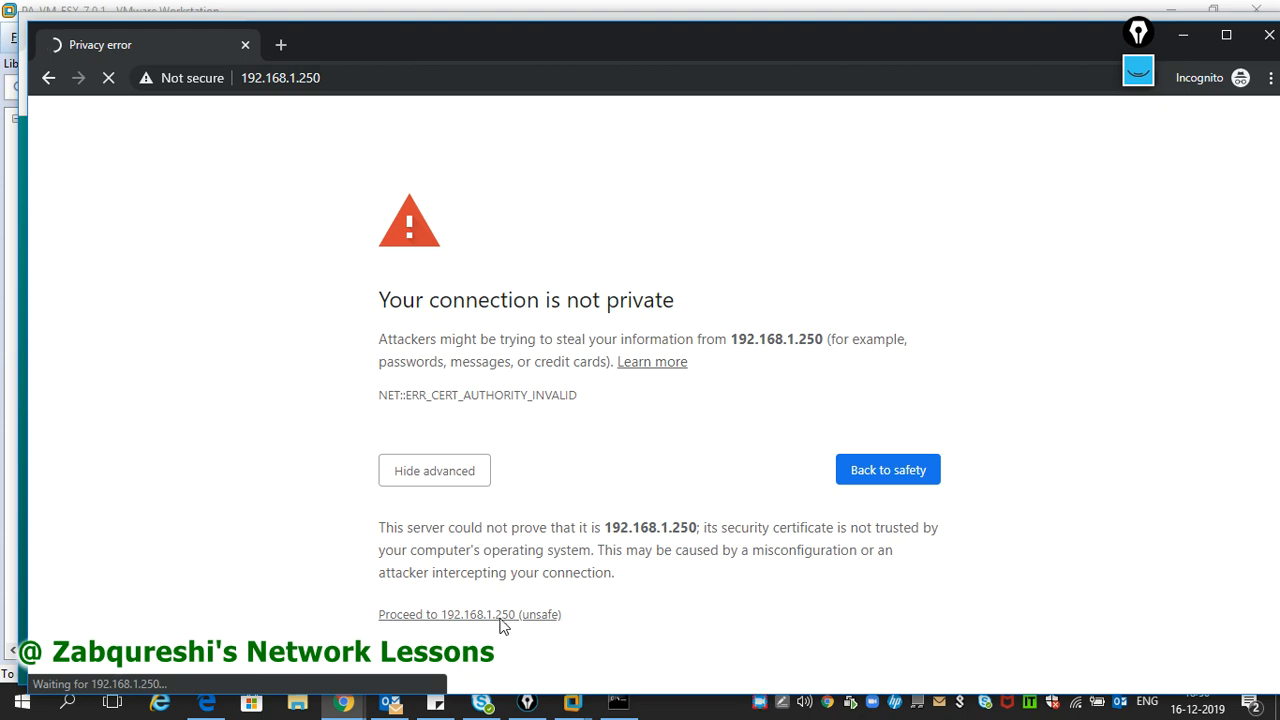
{"action": "left_click", "coordinate": [661, 406]}
{"action": "type", "text": "admin"}
{"action": "key", "text": "Tab"}
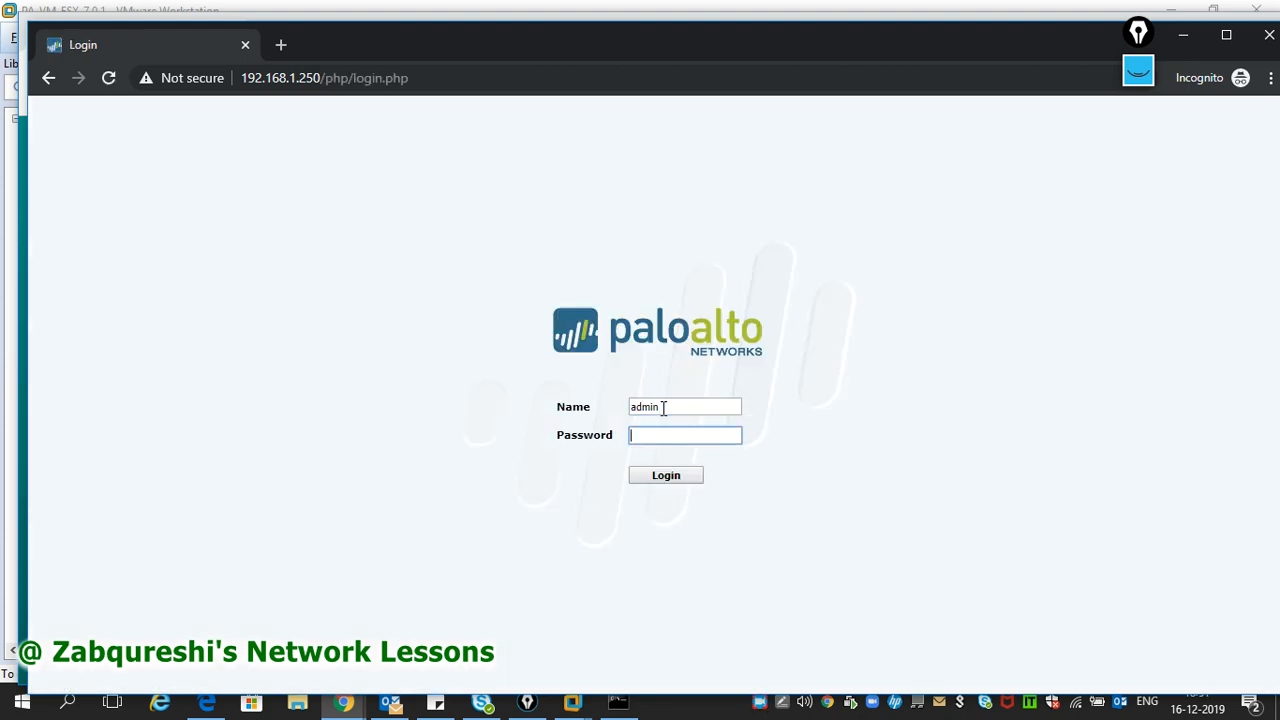
- Enter the password, log in, dismiss the default-credentials warning, and maximize the browser
{"action": "type", "text": "admin"}
{"action": "key", "text": "Tab"}
{"action": "key", "text": "Return"}
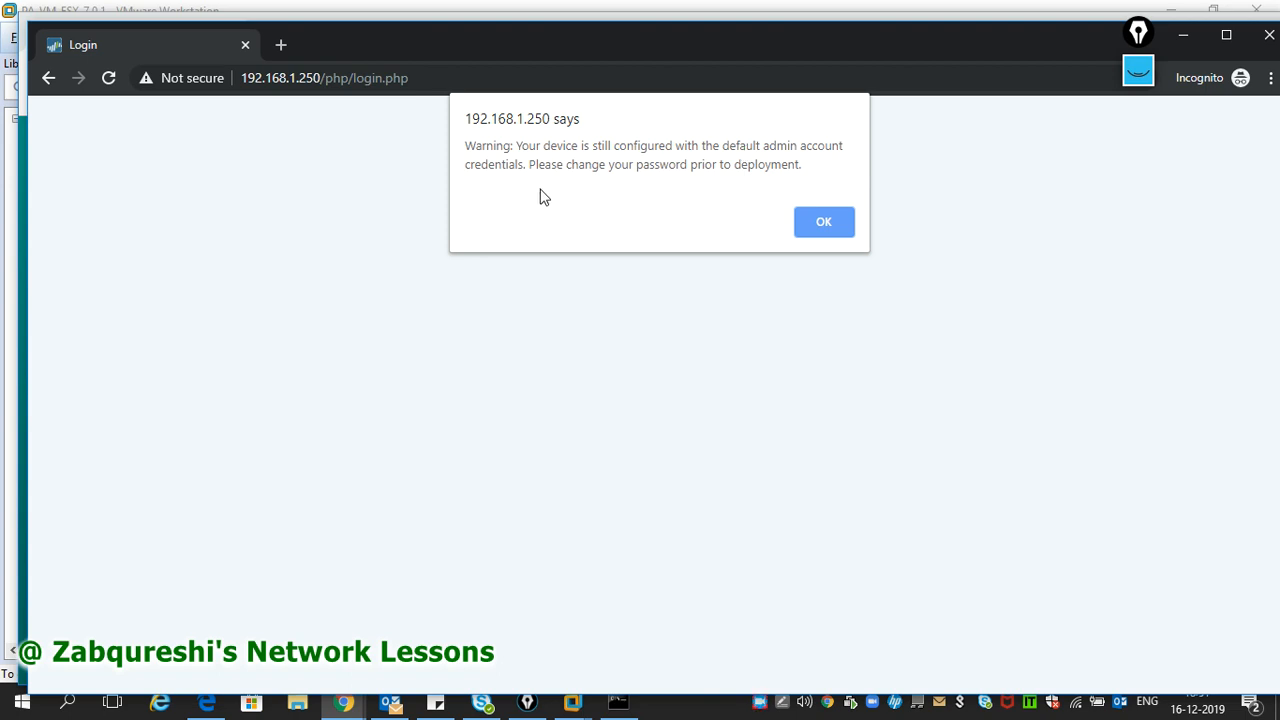
{"action": "left_click", "coordinate": [812, 225]}
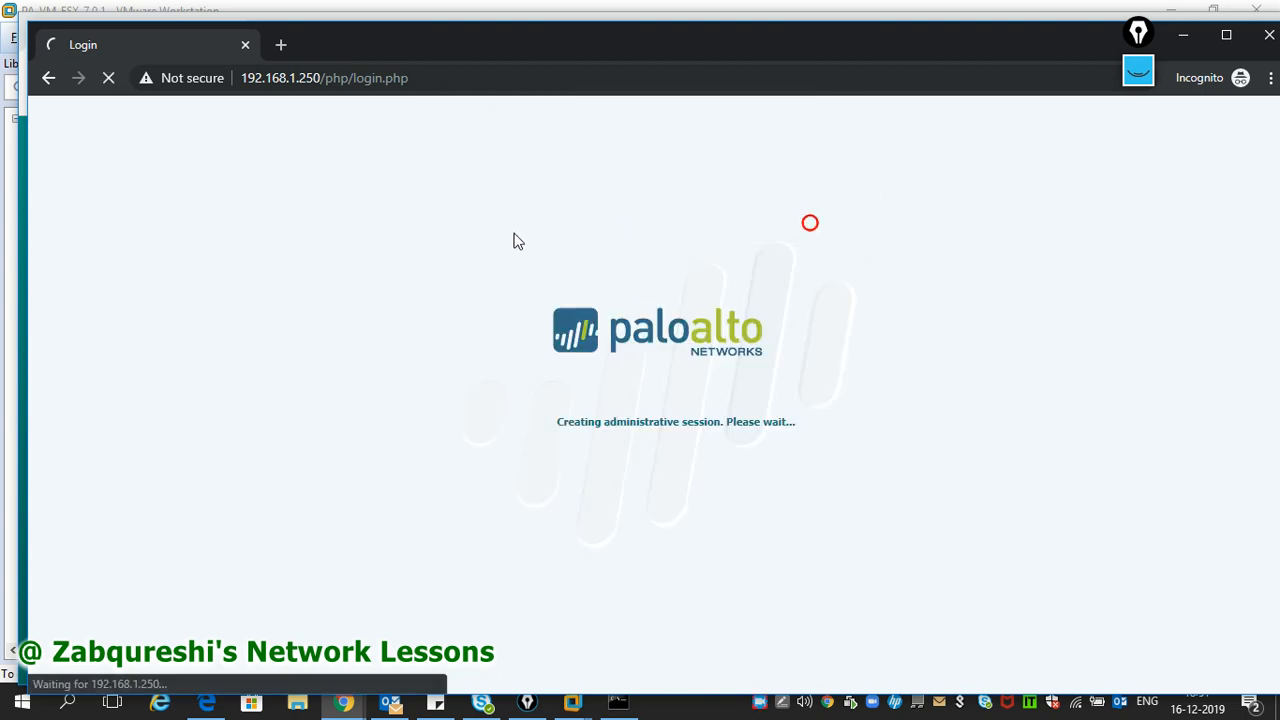
{"action": "double_click", "coordinate": [489, 44]}
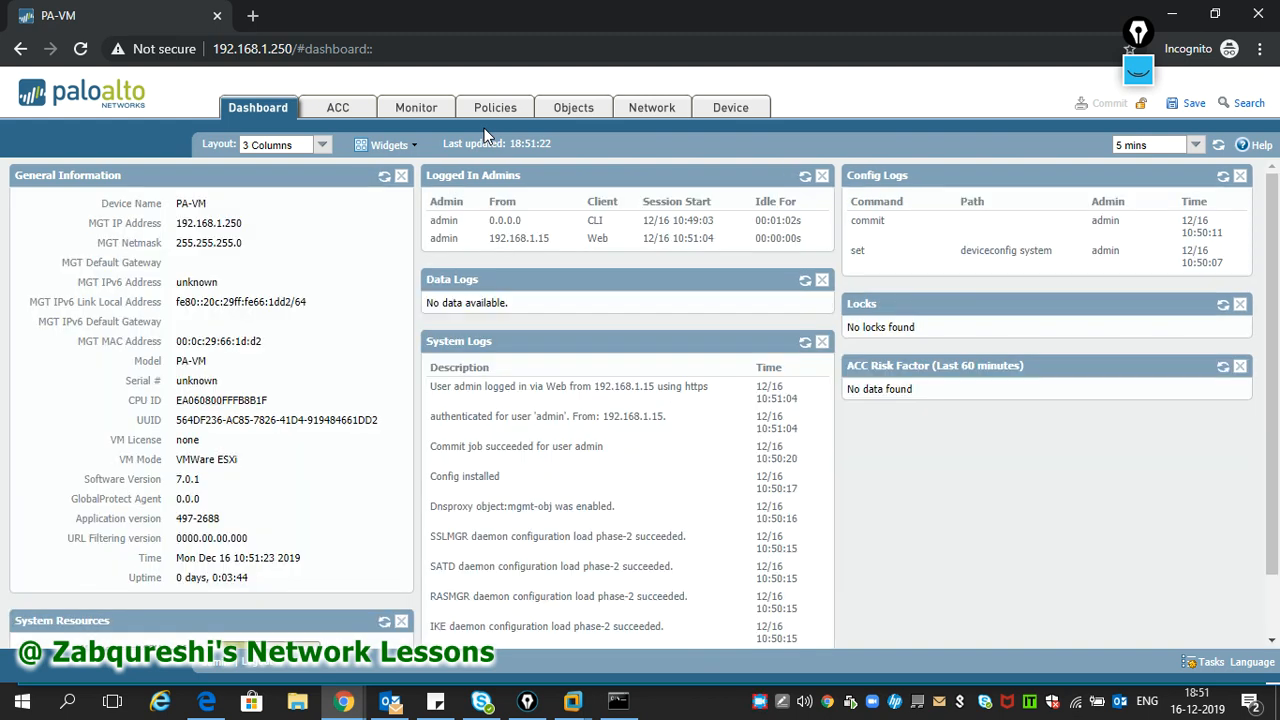
{"action": "left_click_drag", "start_coordinate": [559, 152], "coordinate": [443, 145]}
{"action": "left_click", "coordinate": [563, 142]}
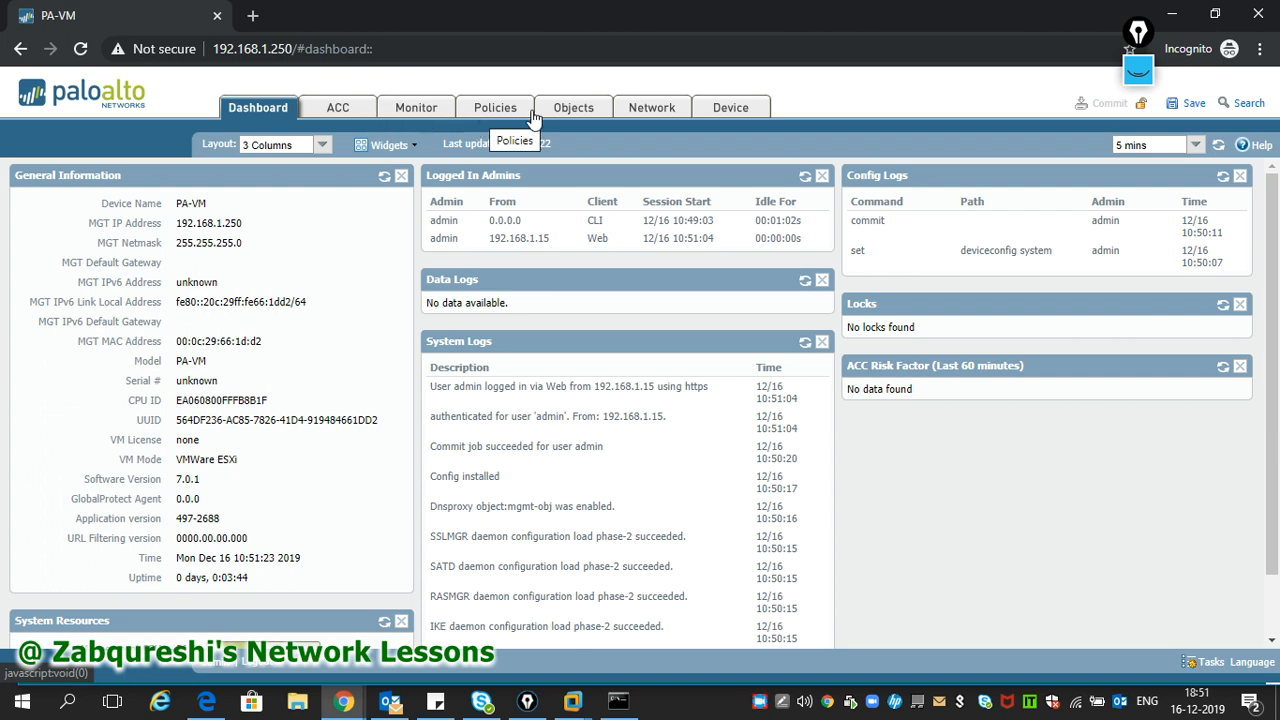
- Review Device > Setup management and Services settings, then return to the firewall console
{"action": "left_click", "coordinate": [717, 110]}
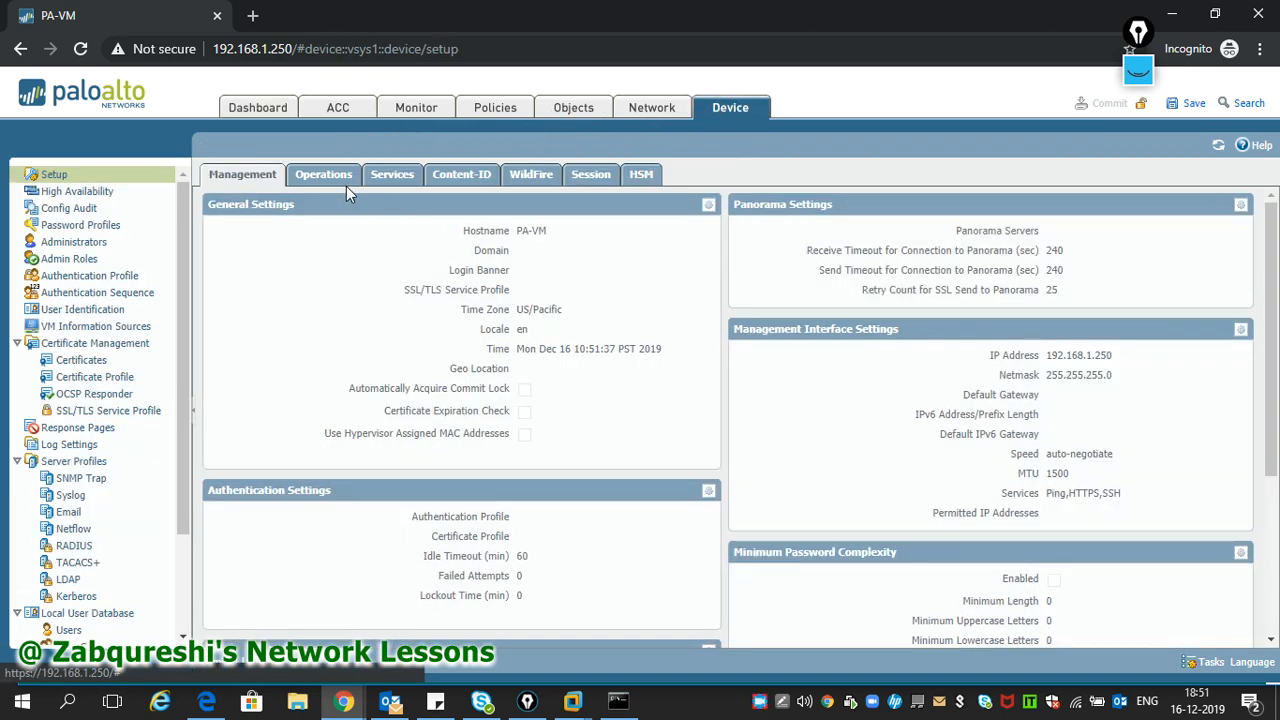
{"action": "left_click", "coordinate": [380, 176]}
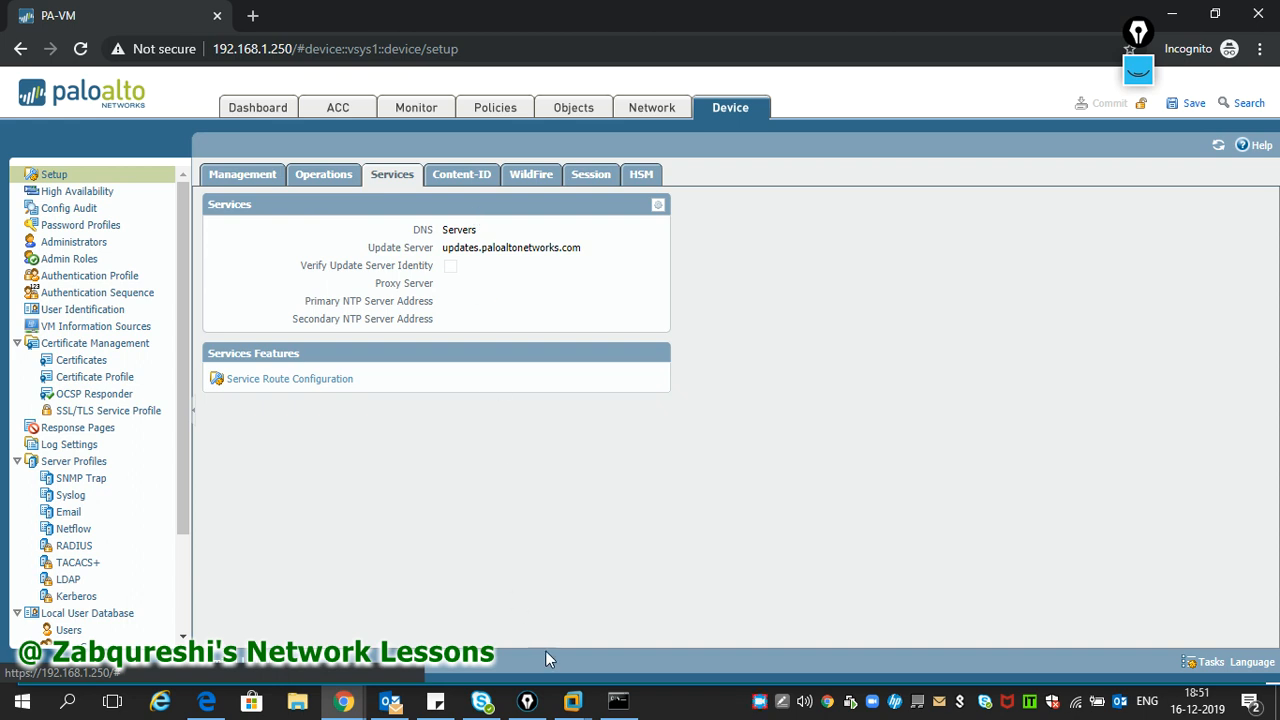
{"action": "left_click", "coordinate": [715, 589]}
{"action": "type", "text": "r"}
{"action": "key", "text": "BackSpace"}
- Exit configuration mode and ping host 192.168.1.254, which replies
{"action": "type", "text": "exit"}
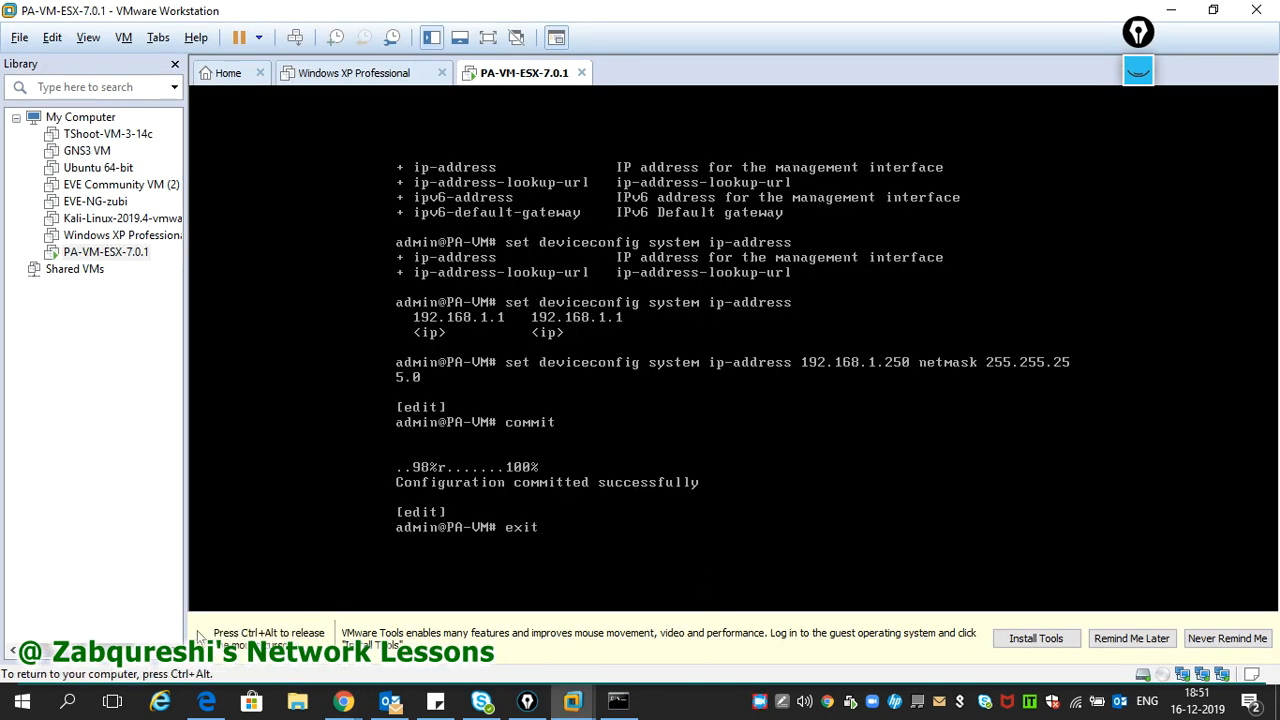
{"action": "key", "text": "Return"}
{"action": "key", "text": "Return"}
{"action": "key", "text": "Return"}
{"action": "key", "text": "Return"}
{"action": "type", "text": "ping host 1"}
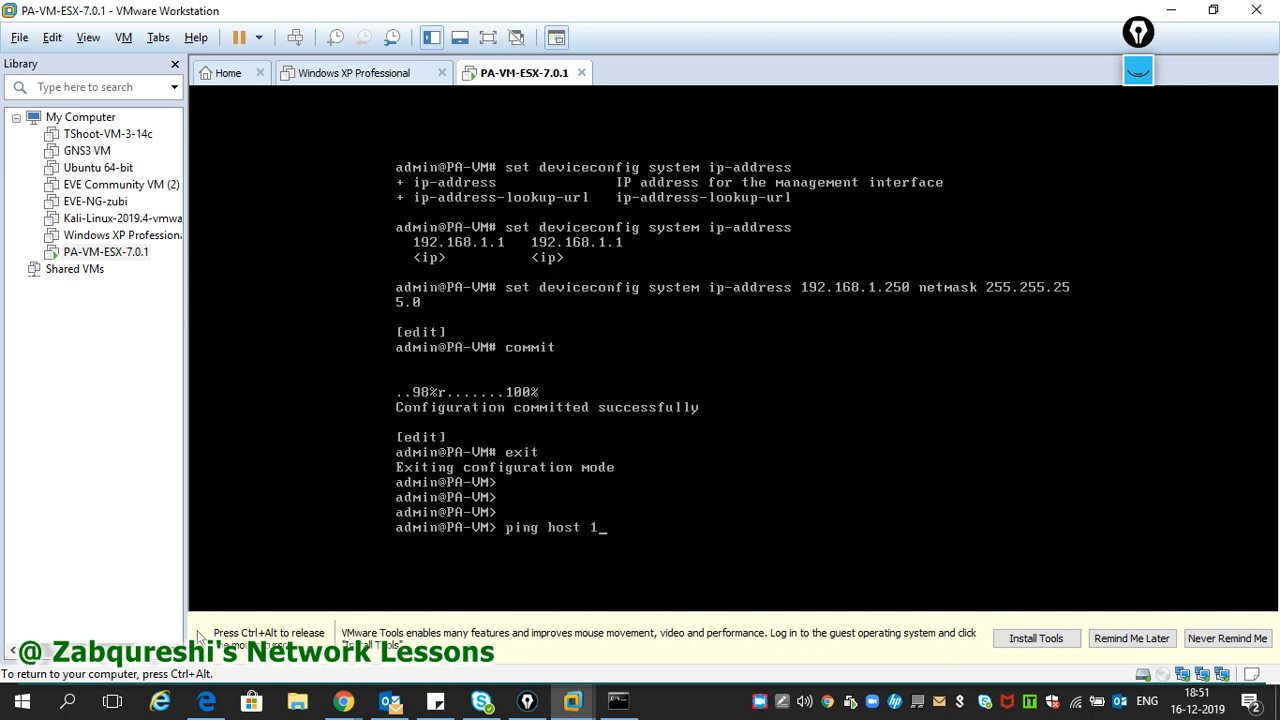
{"action": "type", "text": "92.168.1.254"}
{"action": "key", "text": "Return"}
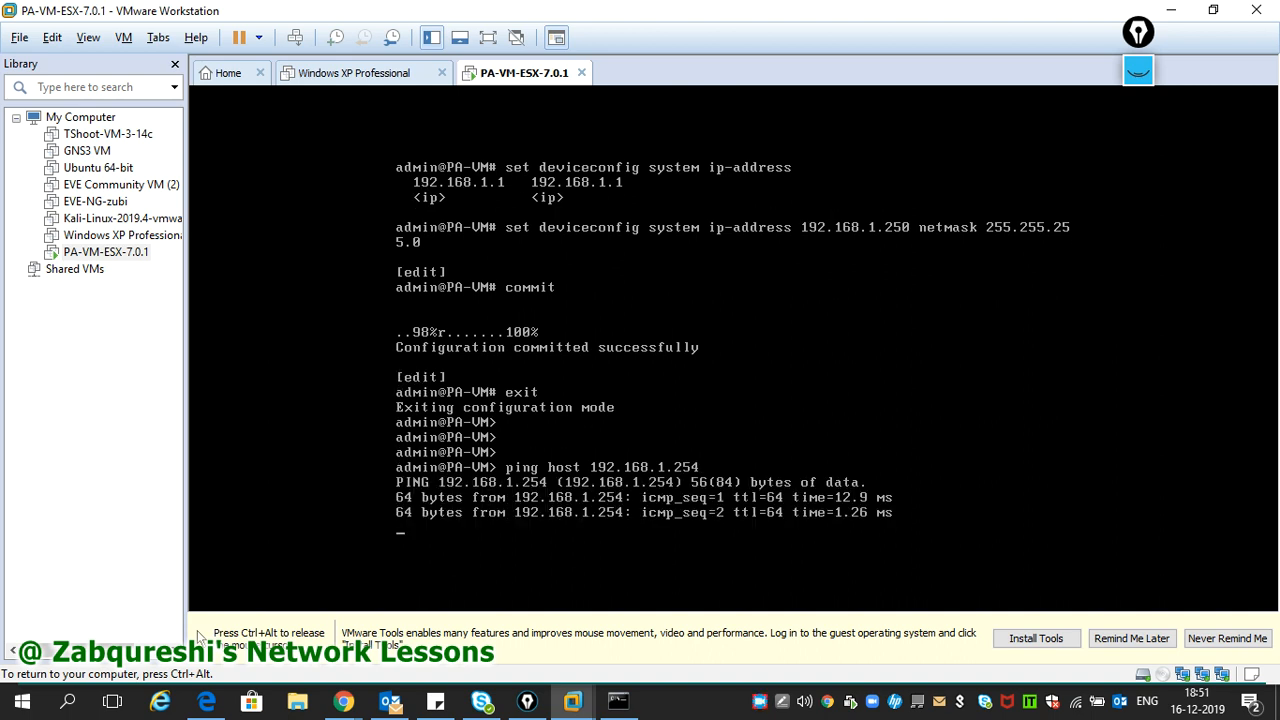
{"action": "key", "text": "ctrl+c"}
- Run 'ping host 8.8.8.8', find it unreachable, then go back to the firewall's web page
{"action": "type", "text": "ping 8.8.8.8"}
{"action": "key", "text": "Return"}
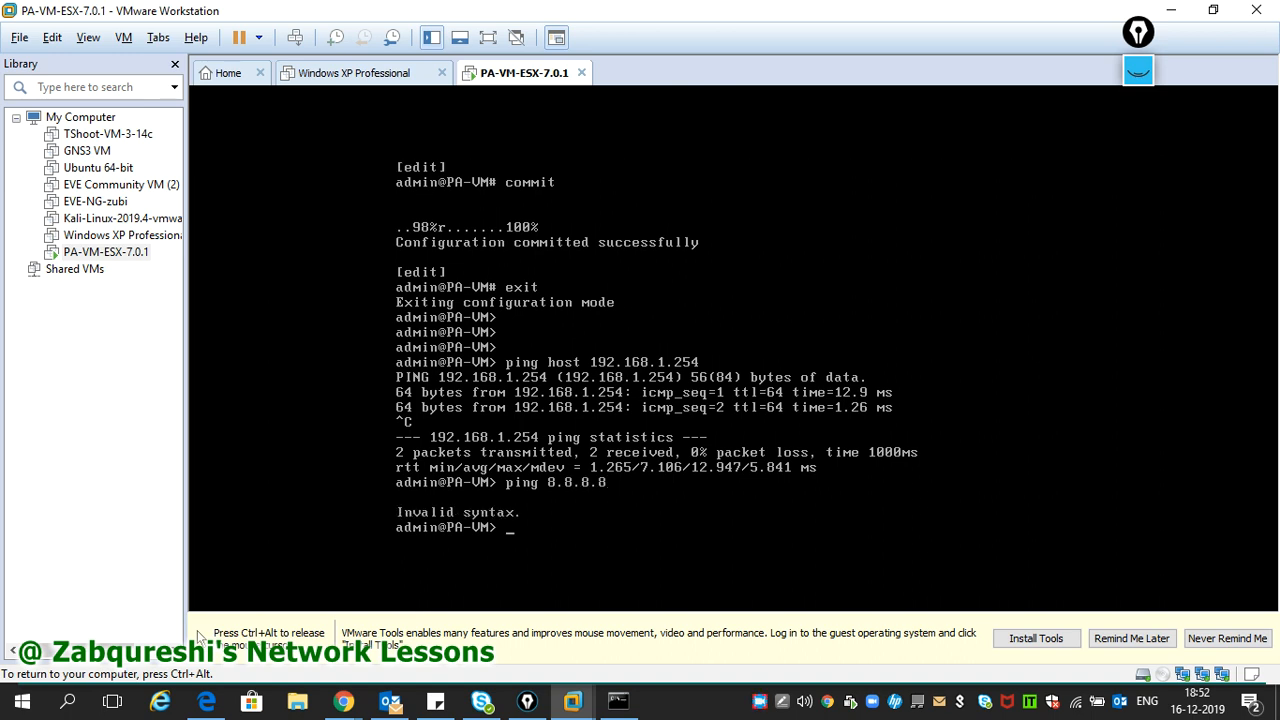
{"action": "key", "text": "Up"}
{"action": "key", "text": "Left"}
{"action": "key", "text": "Left"}
{"action": "key", "text": "Left"}
{"action": "key", "text": "Left"}
{"action": "key", "text": "Left"}
{"action": "key", "text": "Left"}
{"action": "key", "text": "Left"}
{"action": "type", "text": "host"}
{"action": "key", "text": "Return"}
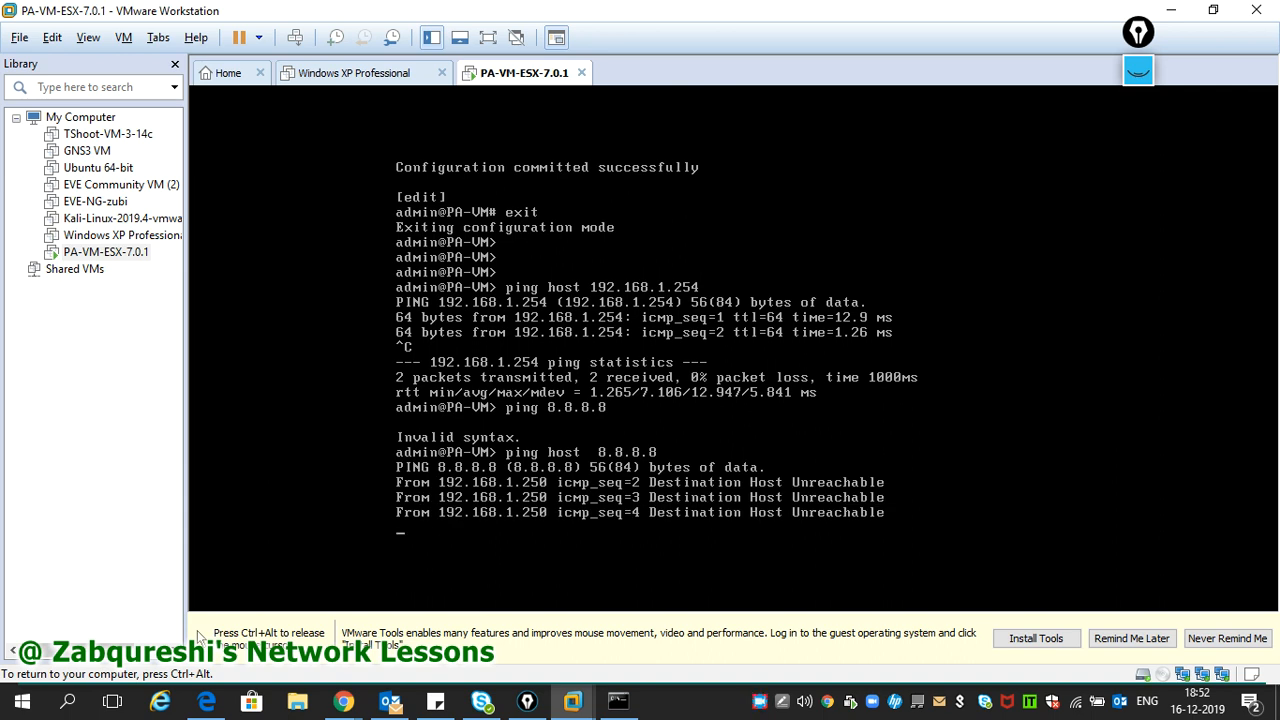
{"action": "key", "text": "ctrl+x"}
{"action": "key", "text": "ctrl+c"}
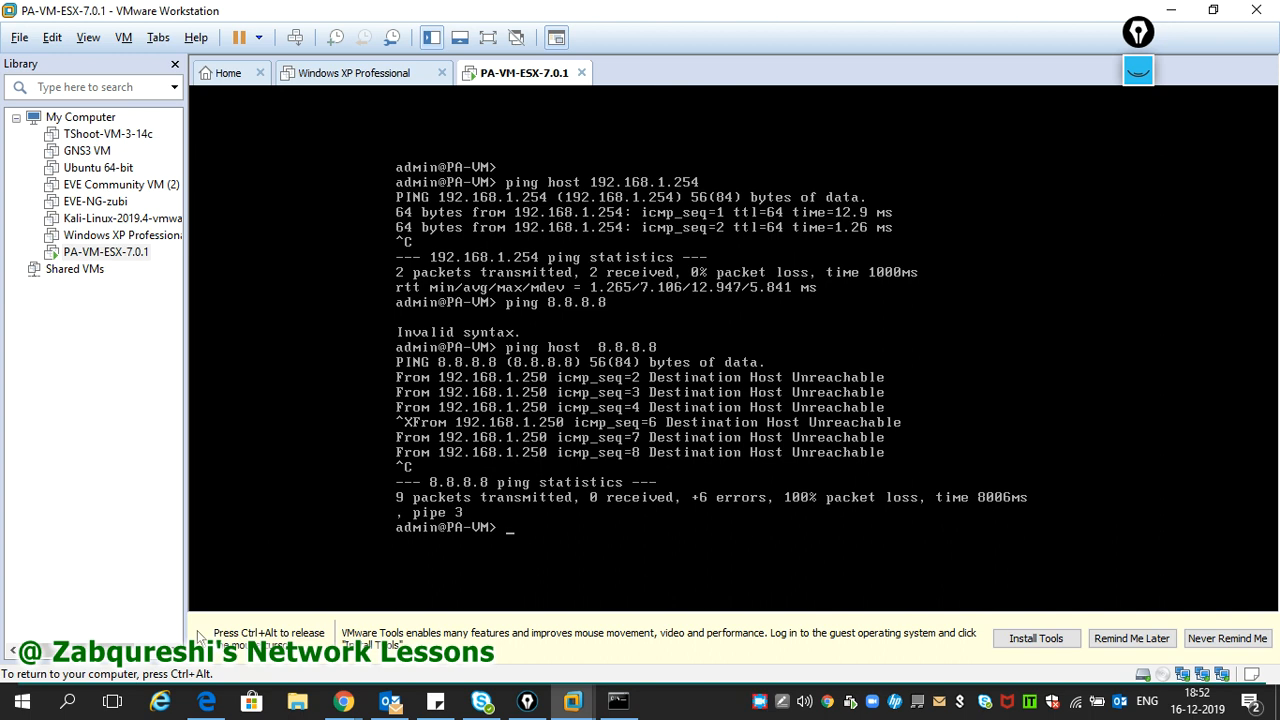
{"action": "key", "text": "ctrl+alt"}
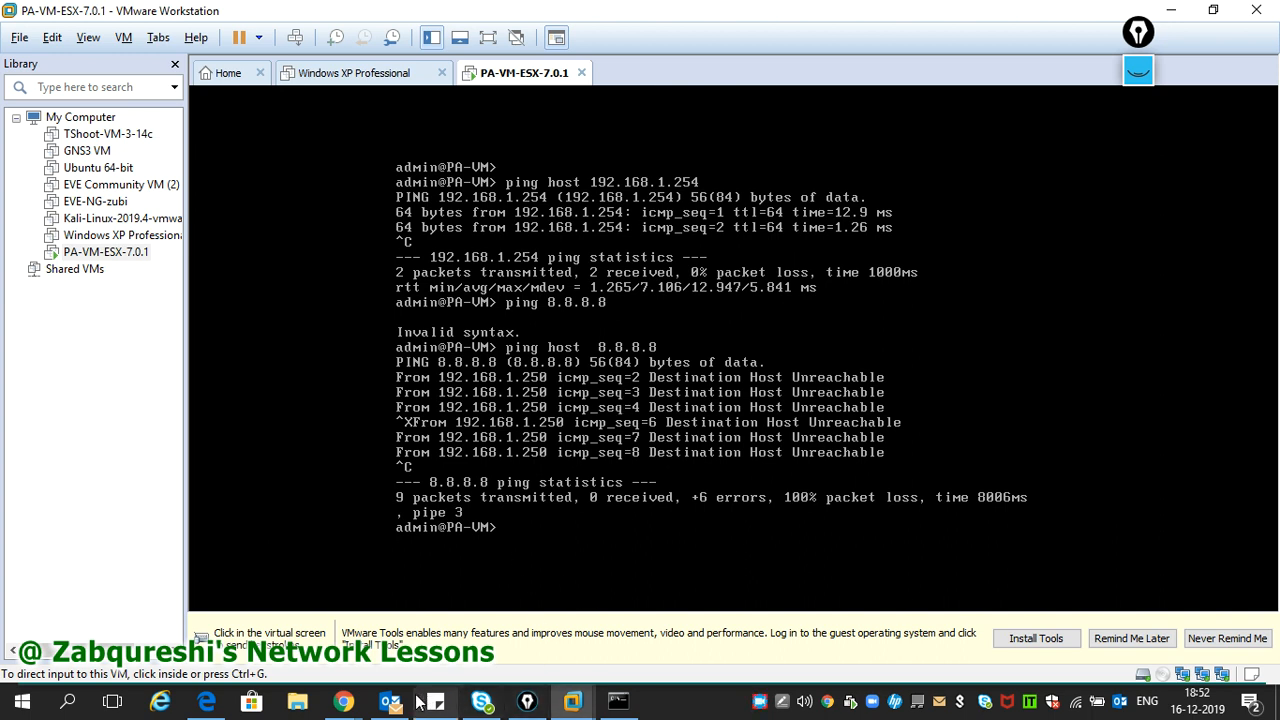
{"action": "mouse_move", "coordinate": [343, 702]}
{"action": "left_click", "coordinate": [503, 640]}
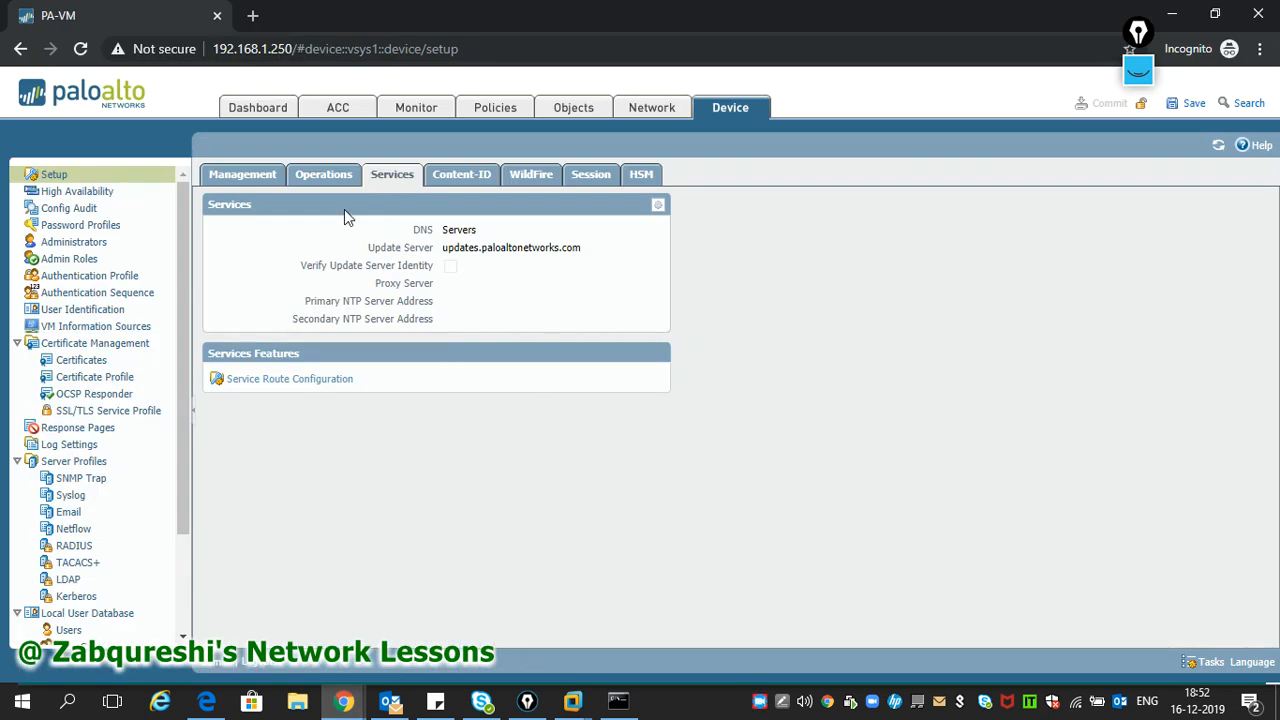
- In Device > Setup > Management, set the management interface Default Gateway to 192.168.1.254
{"action": "left_click", "coordinate": [330, 183]}
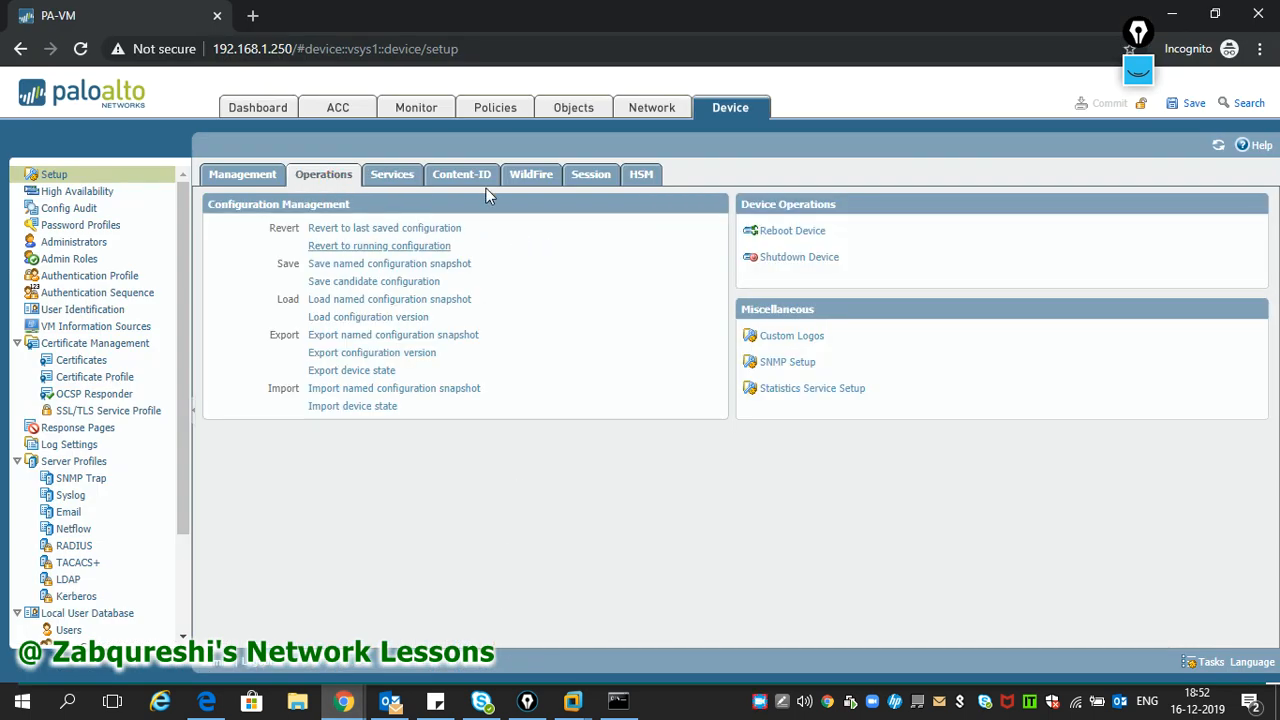
{"action": "left_click", "coordinate": [241, 185]}
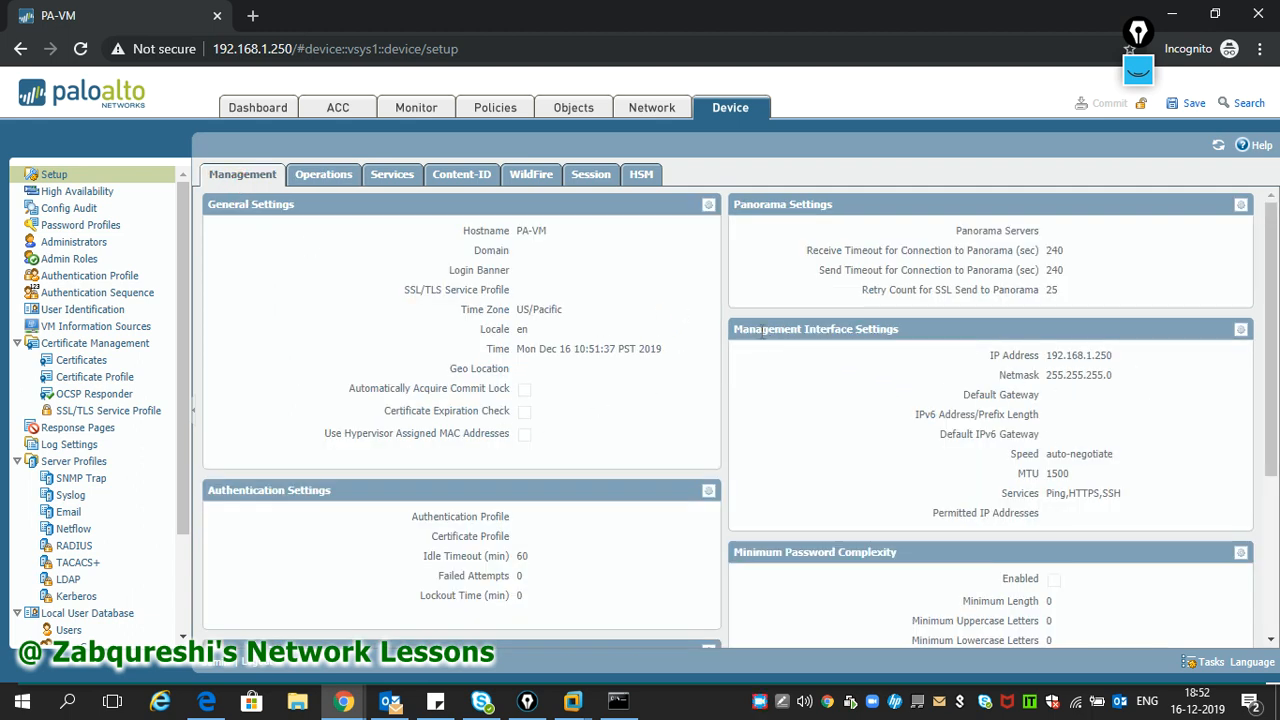
{"action": "left_click_drag", "start_coordinate": [732, 329], "coordinate": [1061, 396]}
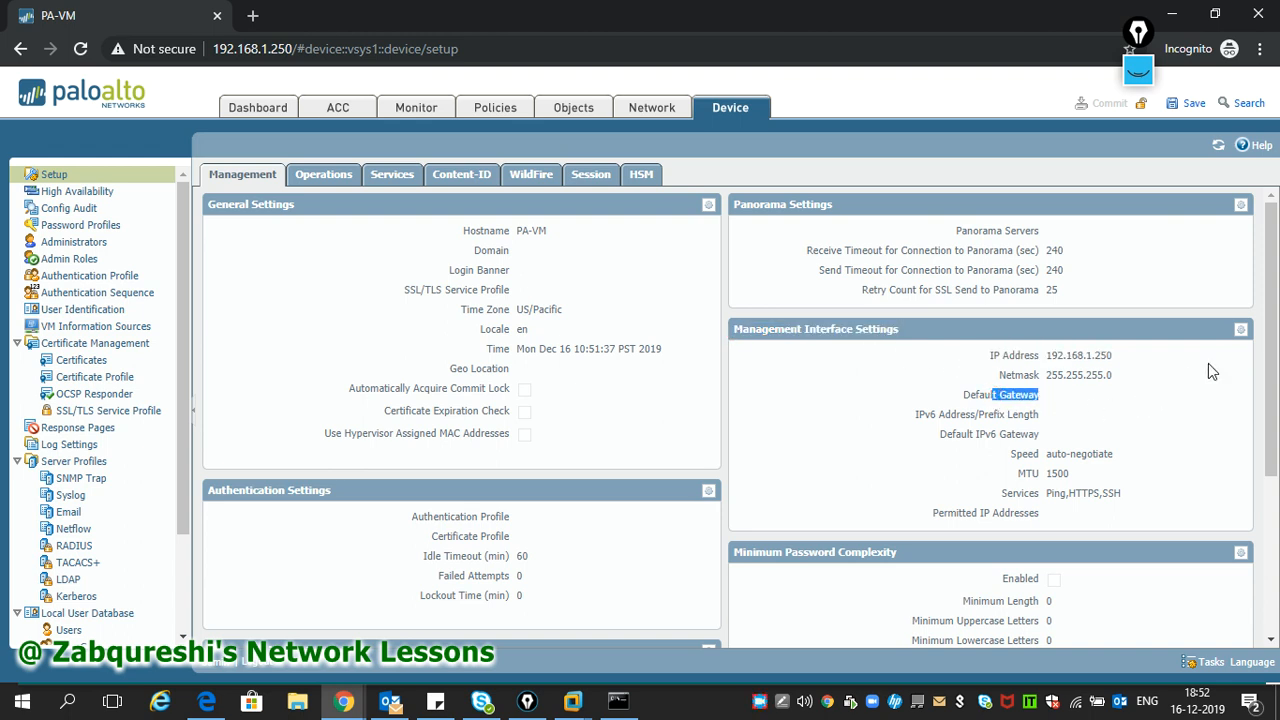
{"action": "left_click", "coordinate": [1241, 329]}
{"action": "left_click", "coordinate": [445, 290]}
{"action": "type", "text": "192."}
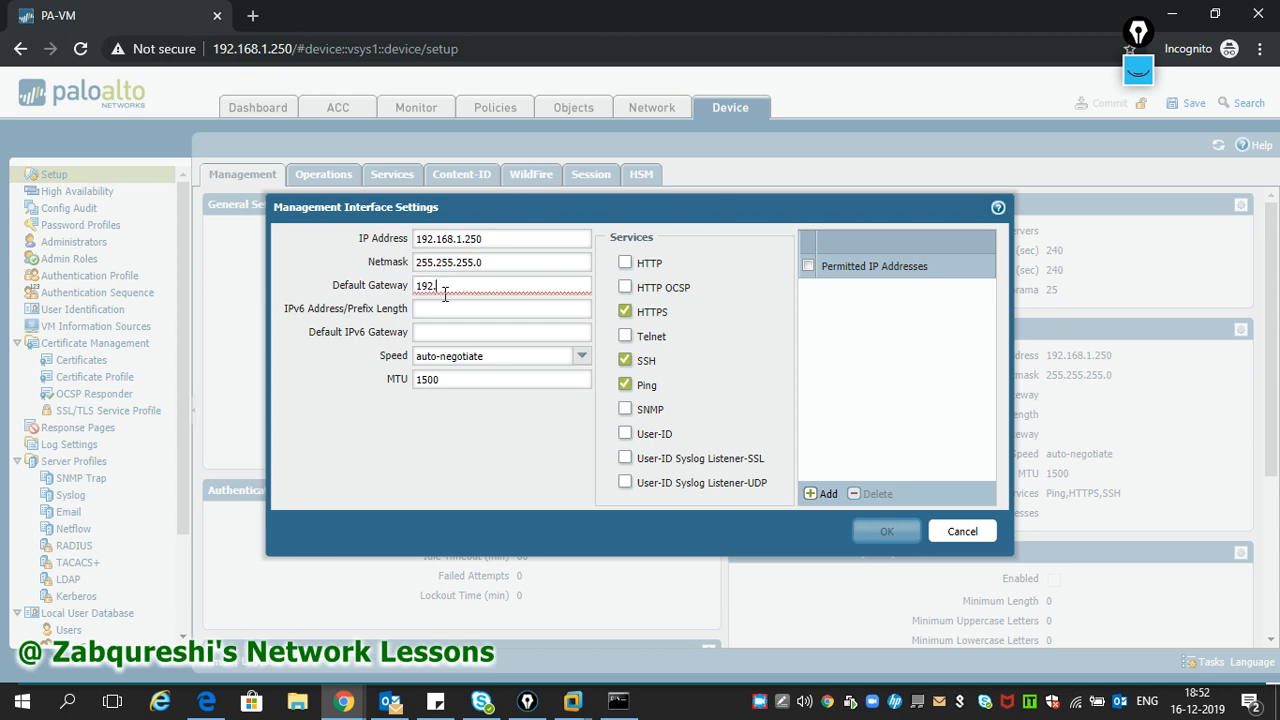
{"action": "type", "text": "168.1.254"}
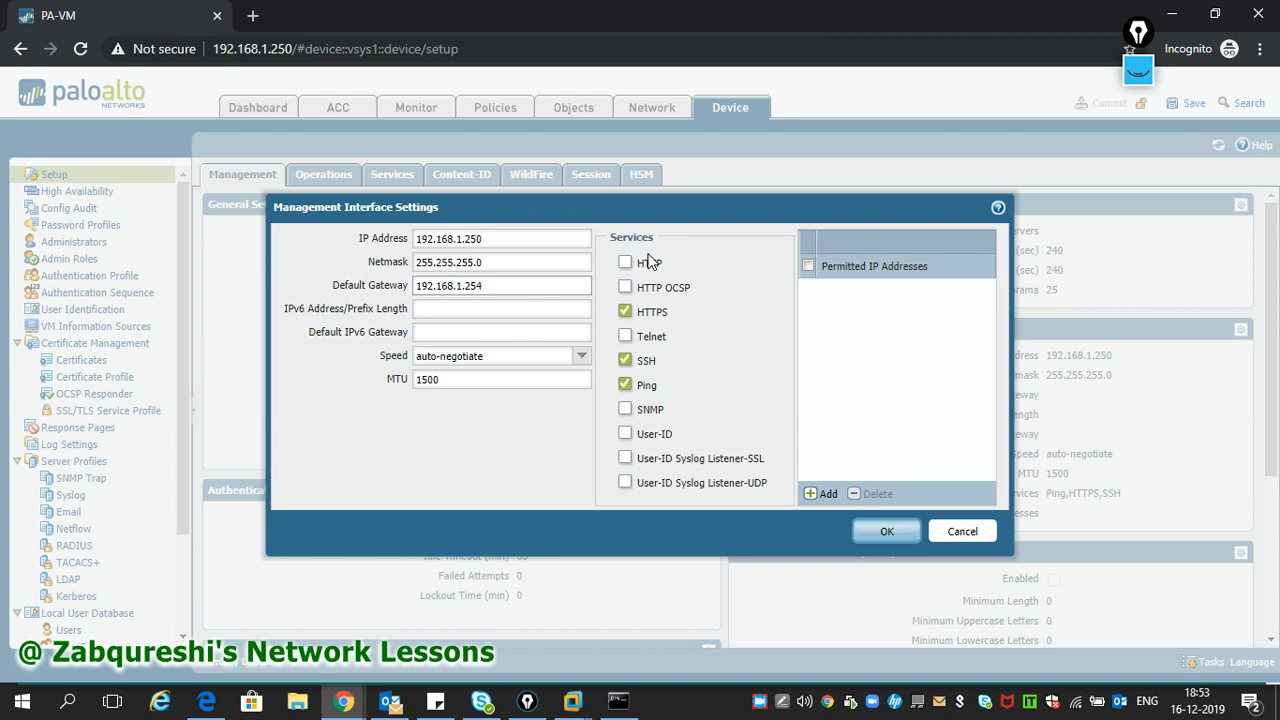
{"action": "left_click", "coordinate": [886, 535]}
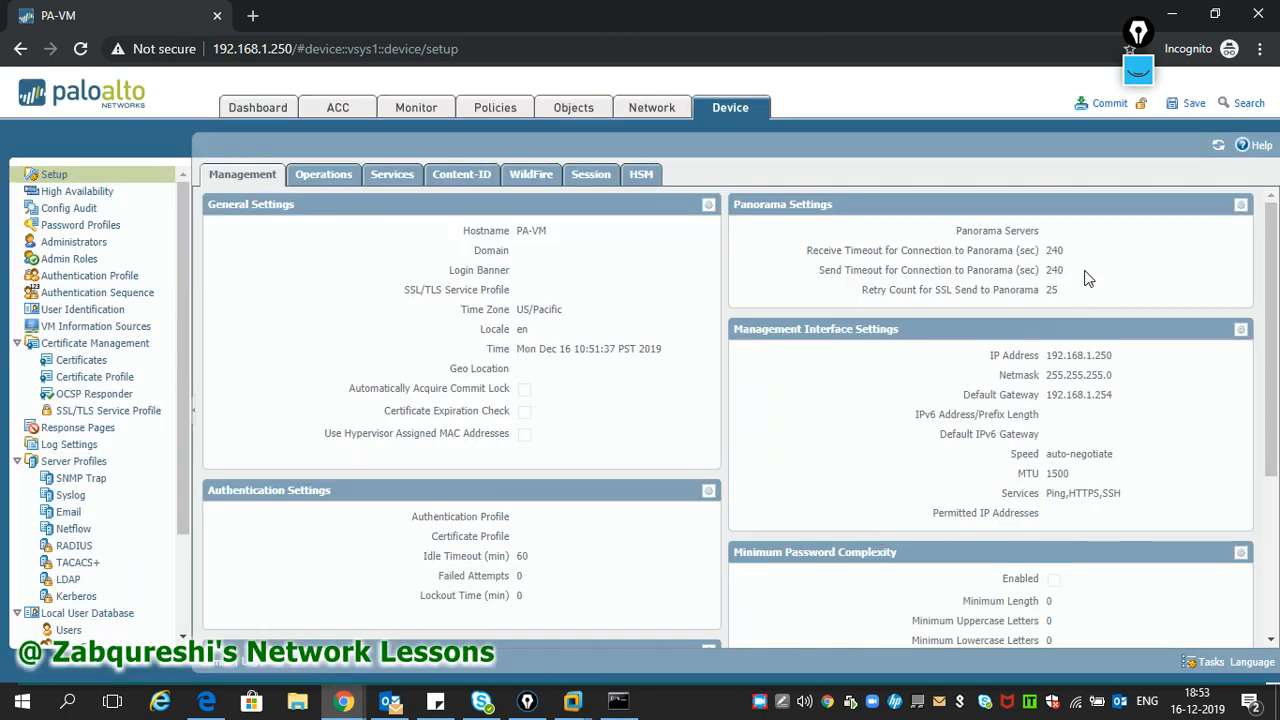
- Commit the configuration and verify the task list shows it committed successfully
{"action": "left_click", "coordinate": [1106, 104]}
{"action": "left_click", "coordinate": [709, 425]}
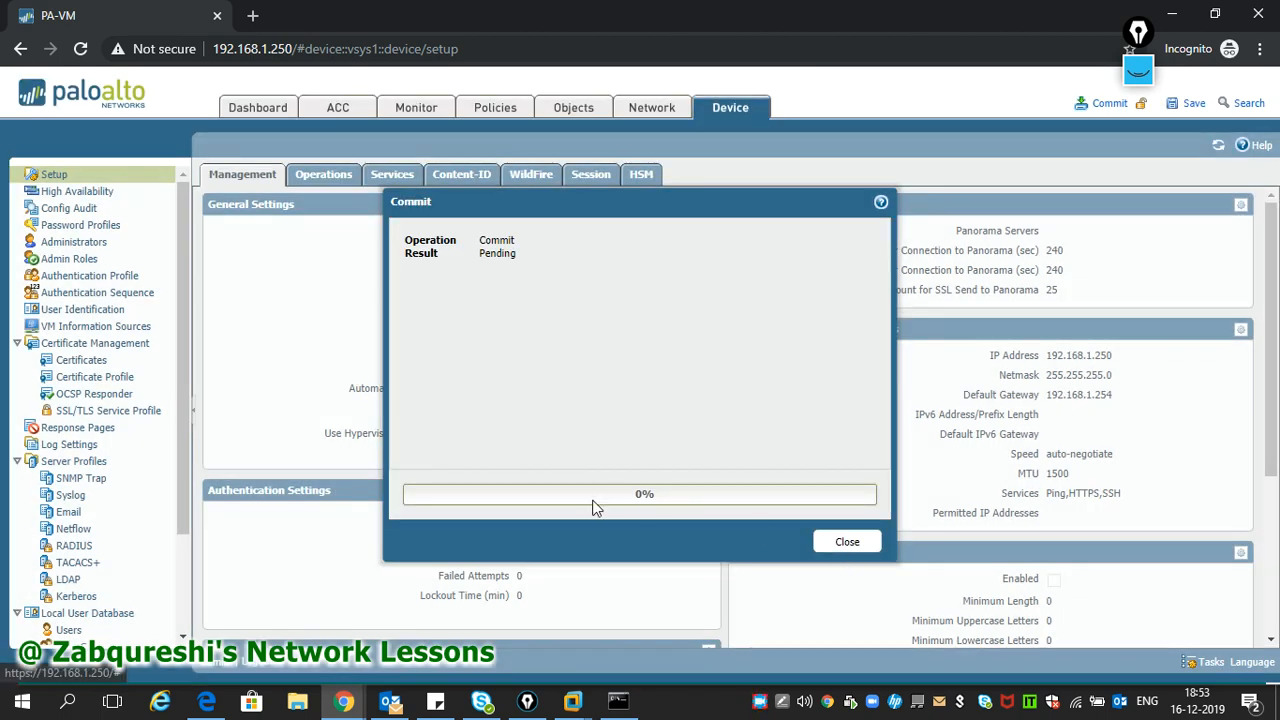
{"action": "left_click", "coordinate": [863, 549]}
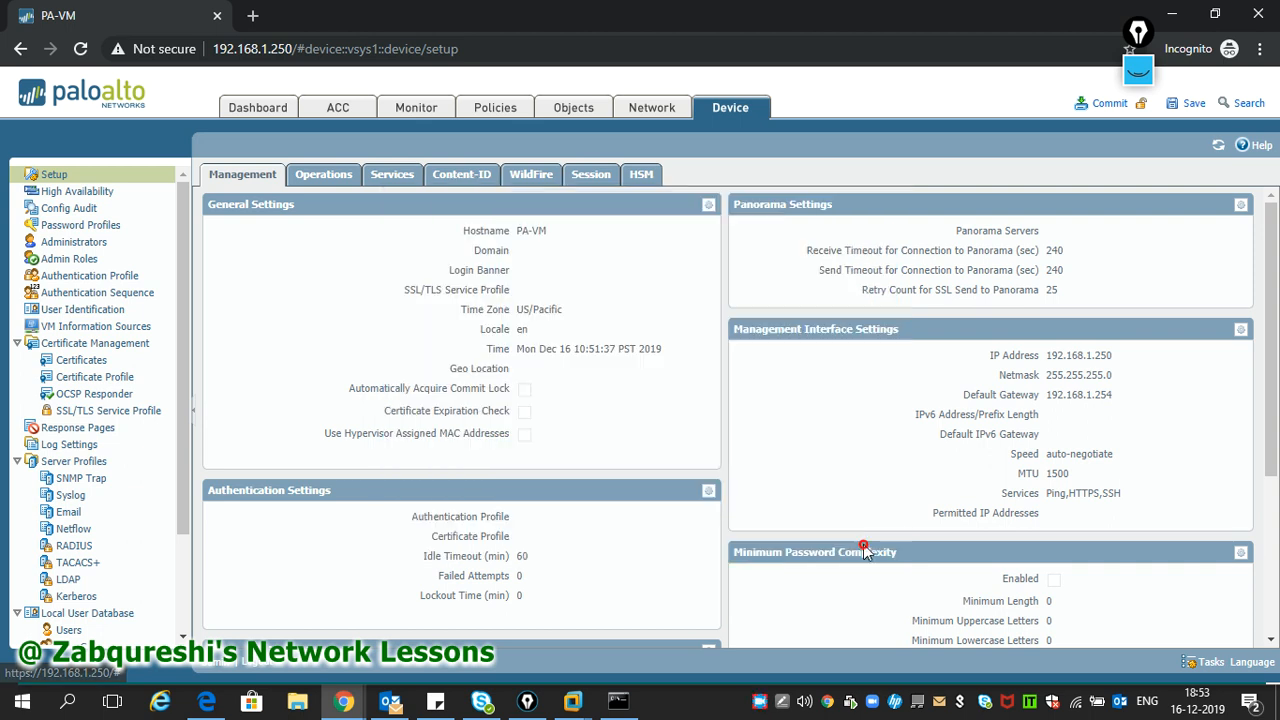
{"action": "left_click", "coordinate": [1209, 666]}
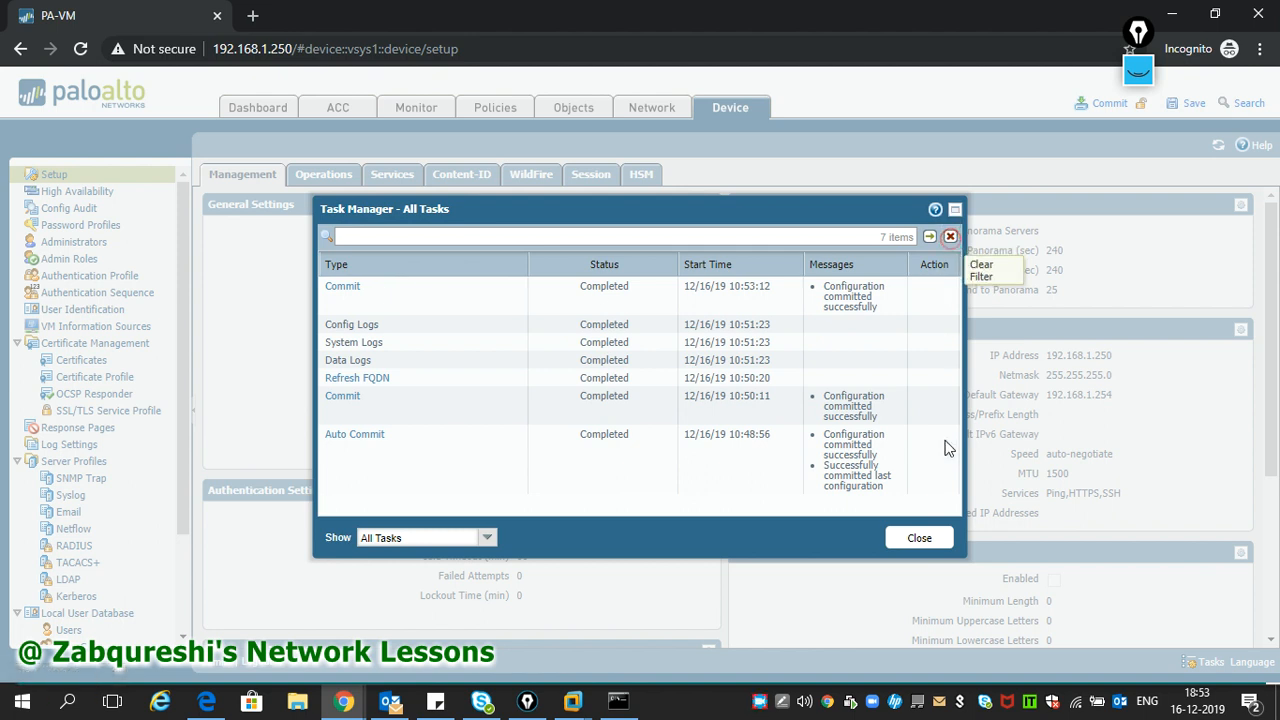
{"action": "left_click", "coordinate": [920, 540]}
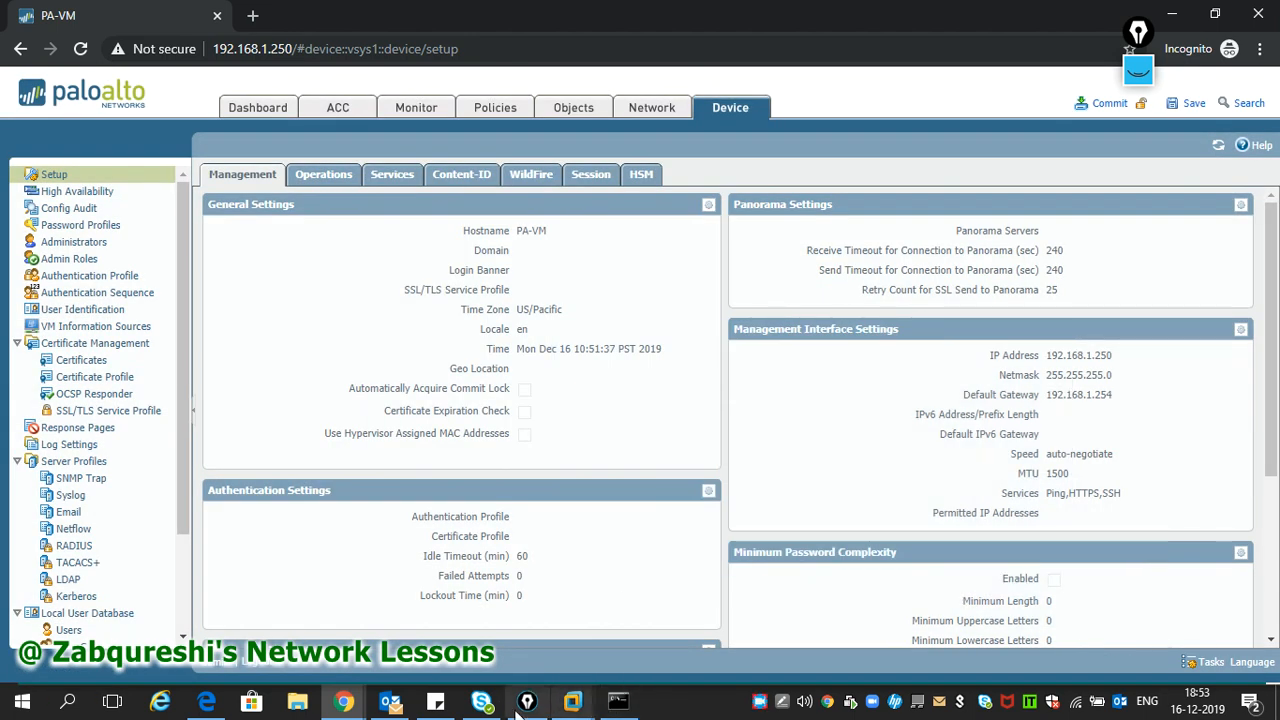
- Rerun 'ping host 8.8.8.8' in the firewall console and see it now gets replies
{"action": "mouse_move", "coordinate": [572, 705]}
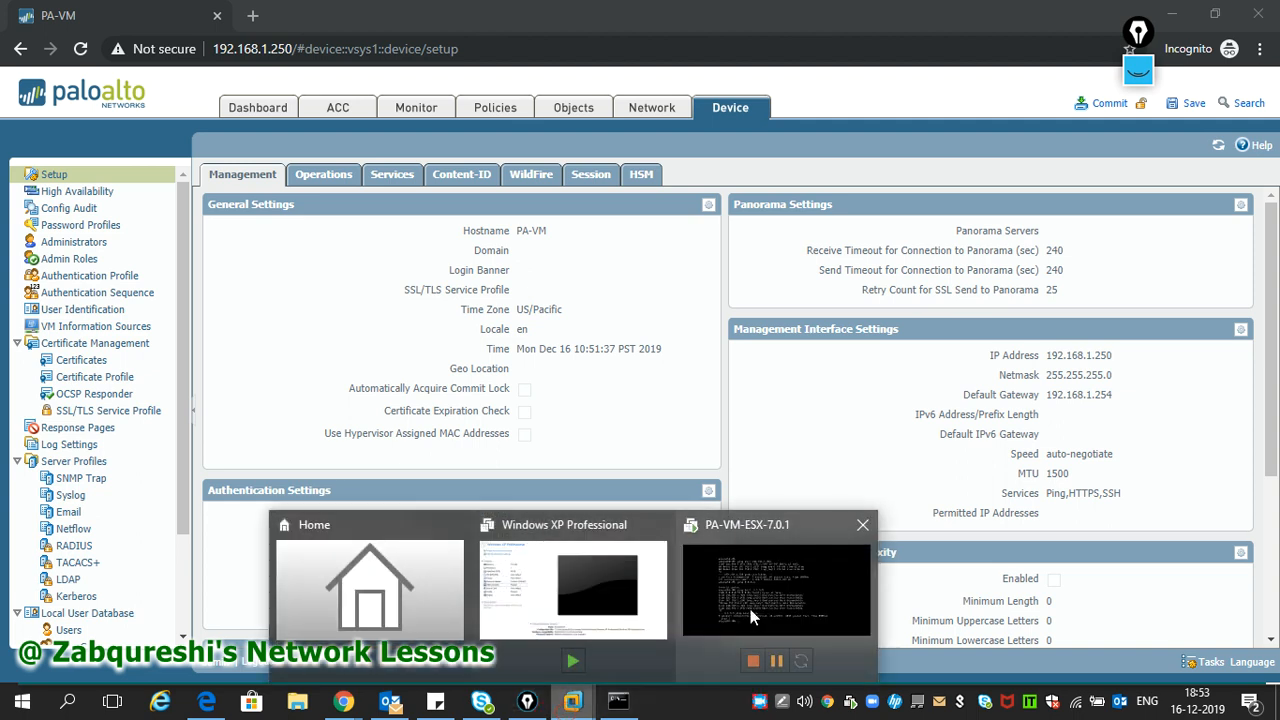
{"action": "left_click", "coordinate": [750, 609]}
{"action": "left_click", "coordinate": [750, 605]}
{"action": "key", "text": "Up"}
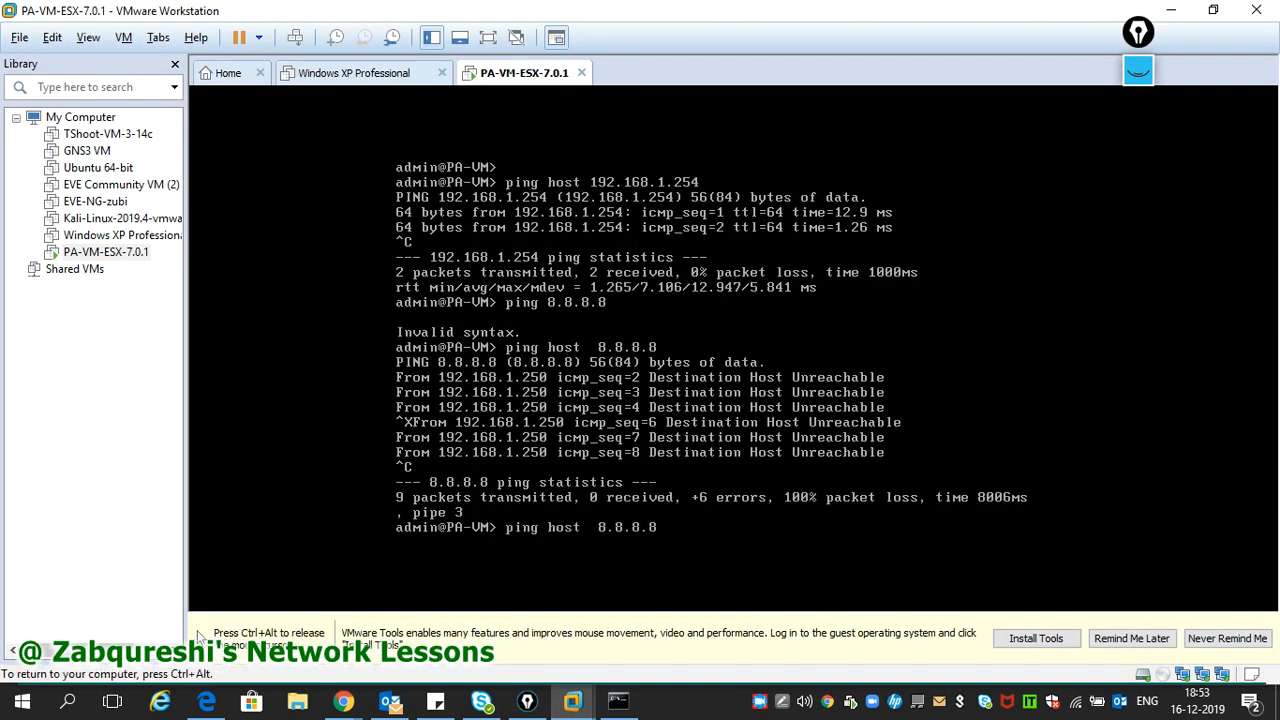
{"action": "key", "text": "Return"}
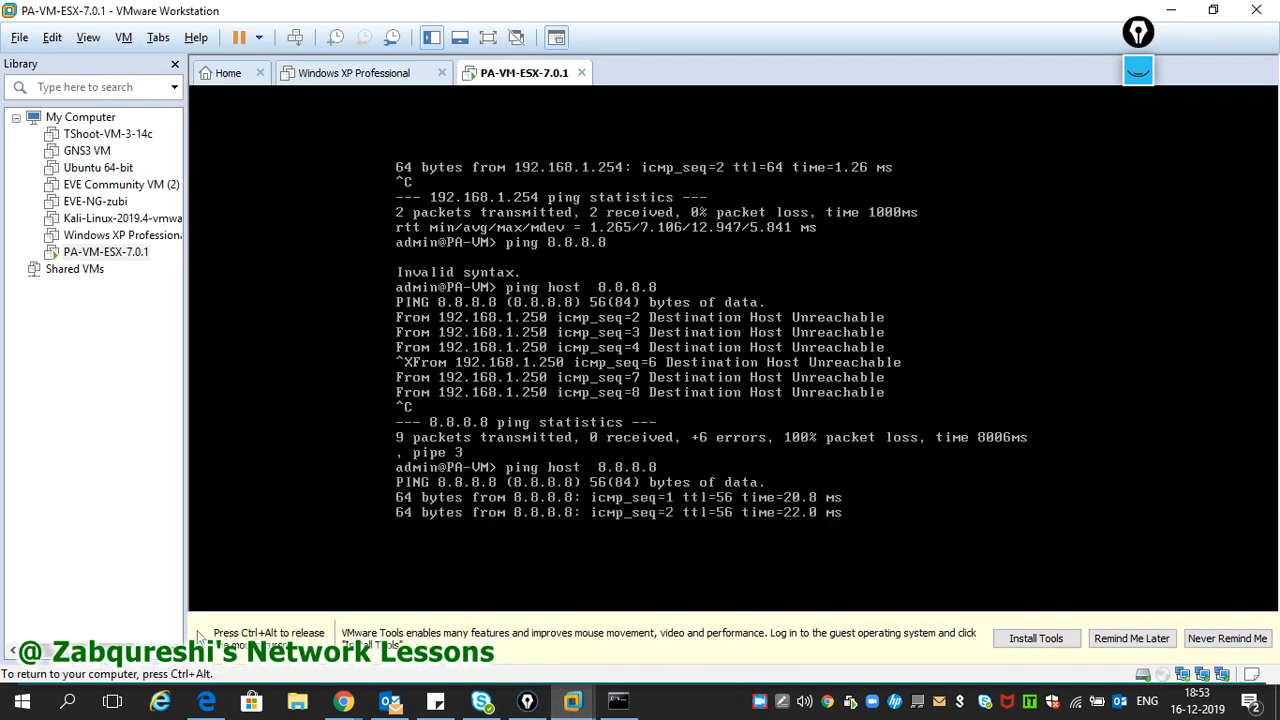
{"action": "key", "text": "ctrl+c"}
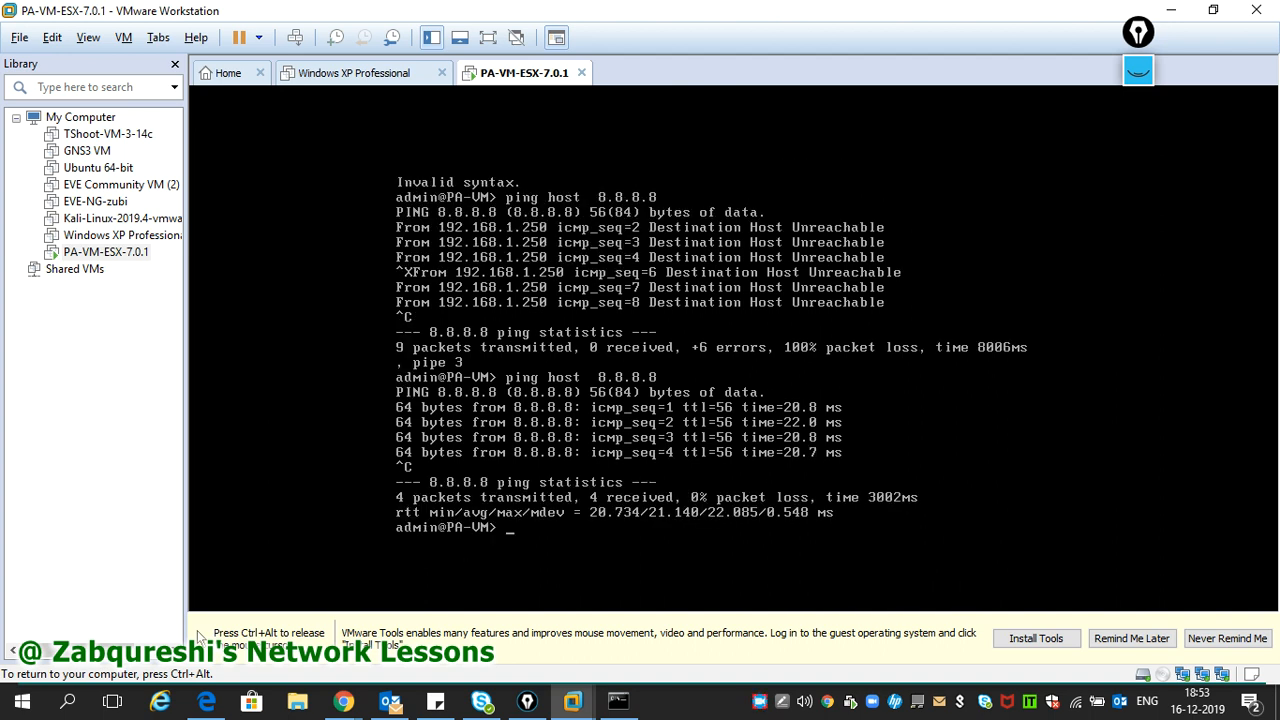
{"action": "type", "text": "ping host"}
{"action": "type", "text": "www.google.com"}
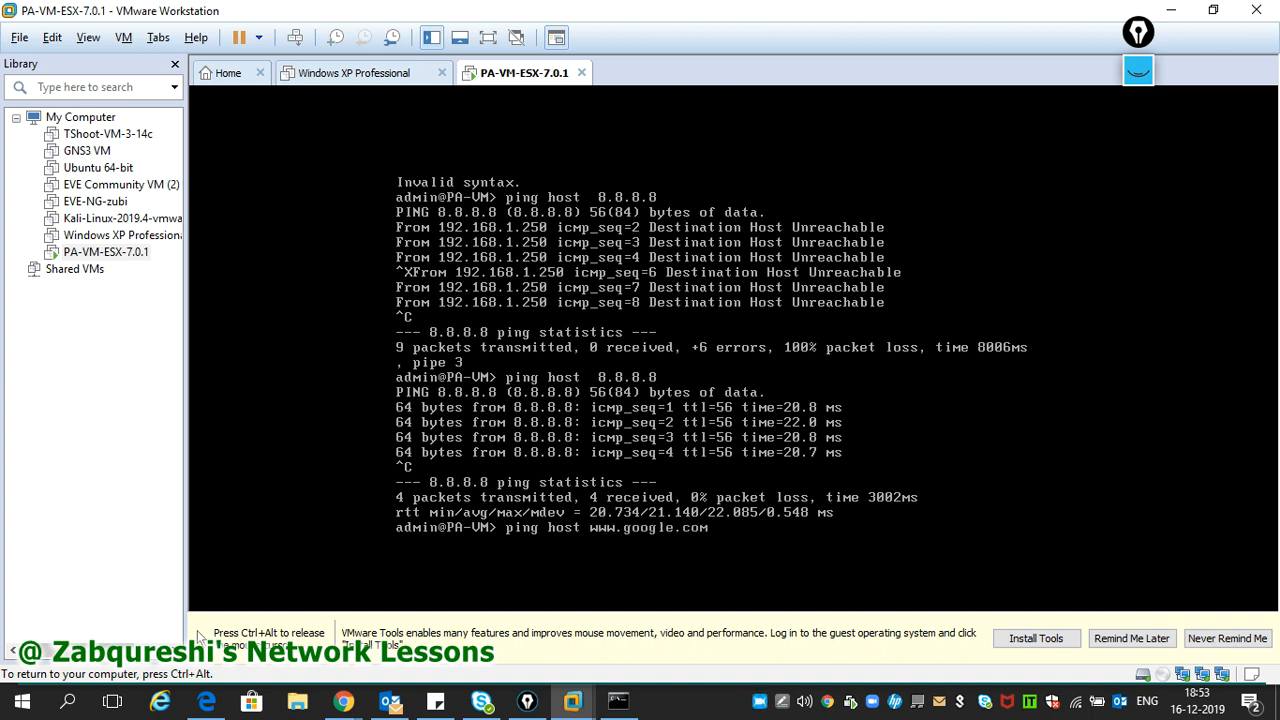
{"action": "key", "text": "Return"}
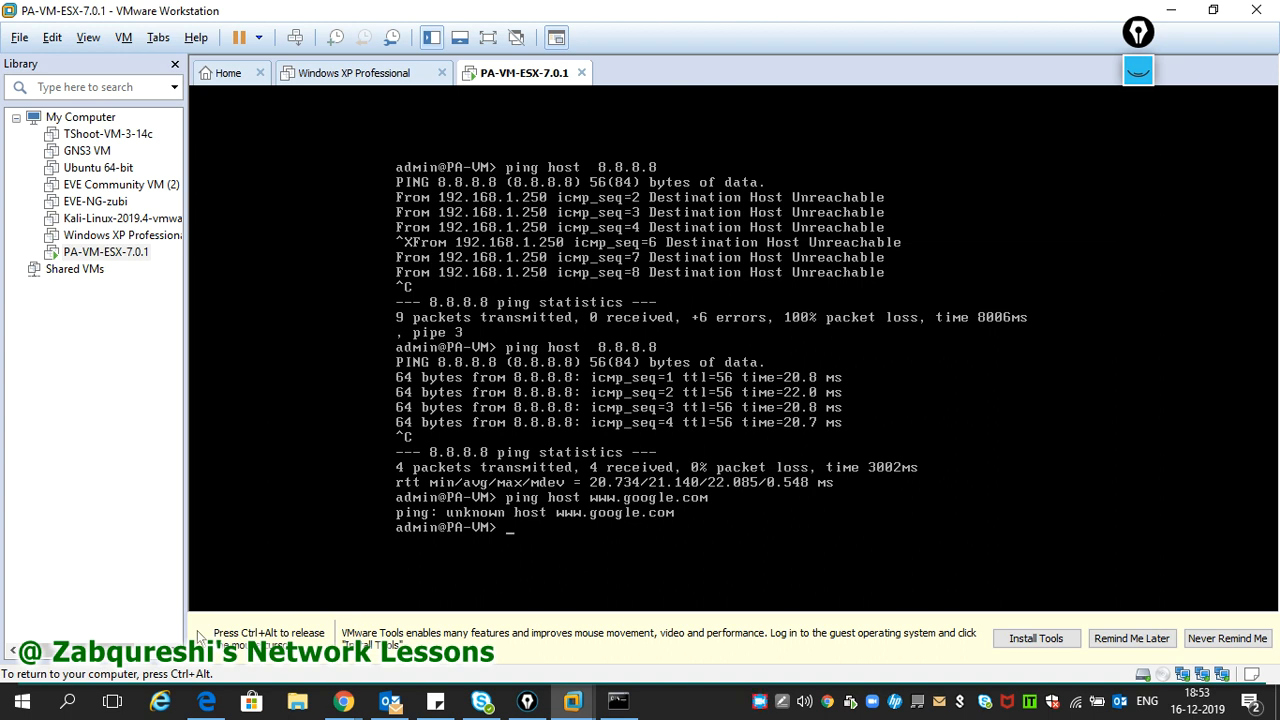
{"action": "key", "text": "Up"}
{"action": "key", "text": "Left"}
{"action": "key", "text": "Left"}
{"action": "key", "text": "Left"}
{"action": "key", "text": "Left"}
{"action": "key", "text": "Left"}
{"action": "key", "text": "Left"}
{"action": "key", "text": "Left"}
{"action": "key", "text": "Left"}
{"action": "key", "text": "Left"}
{"action": "key", "text": "Left"}
{"action": "key", "text": "Left"}
{"action": "key", "text": "Left"}
{"action": "key", "text": "Left"}
{"action": "key", "text": "Left"}
{"action": "key", "text": "Left"}
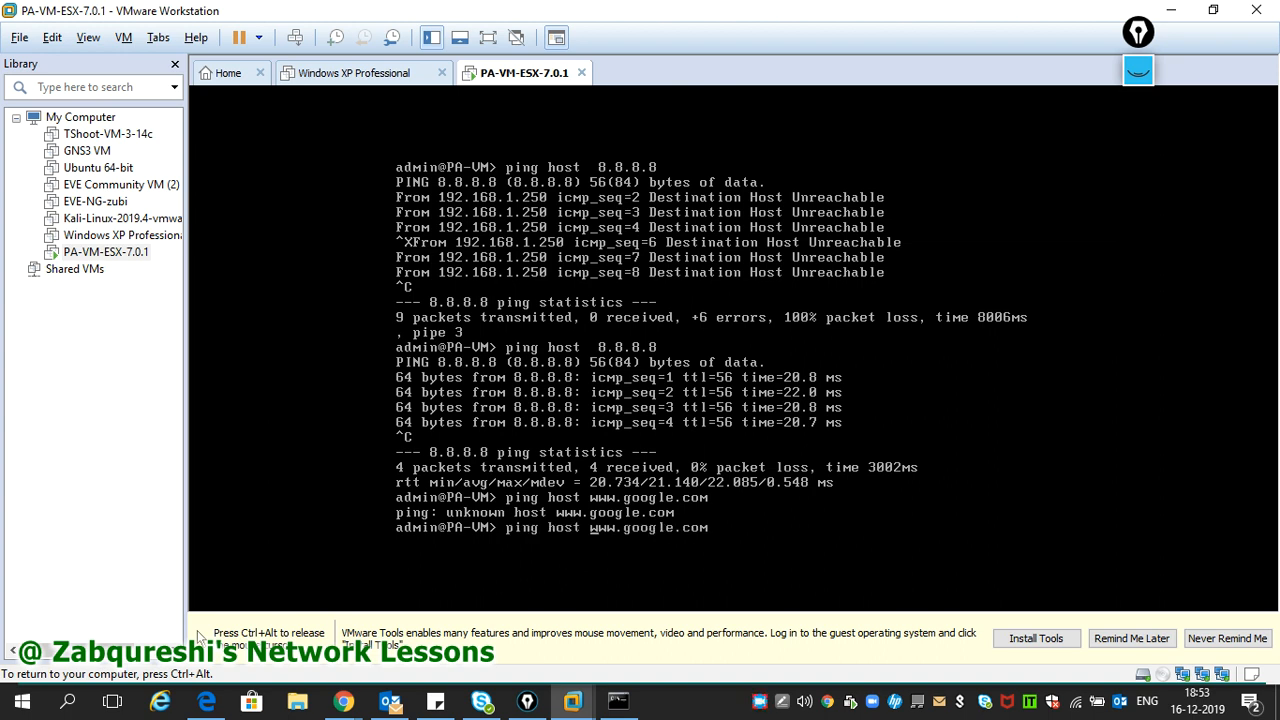
{"action": "key", "text": "BackSpace"}
{"action": "key", "text": "BackSpace"}
{"action": "key", "text": "BackSpace"}
{"action": "key", "text": "BackSpace"}
{"action": "key", "text": "BackSpace"}
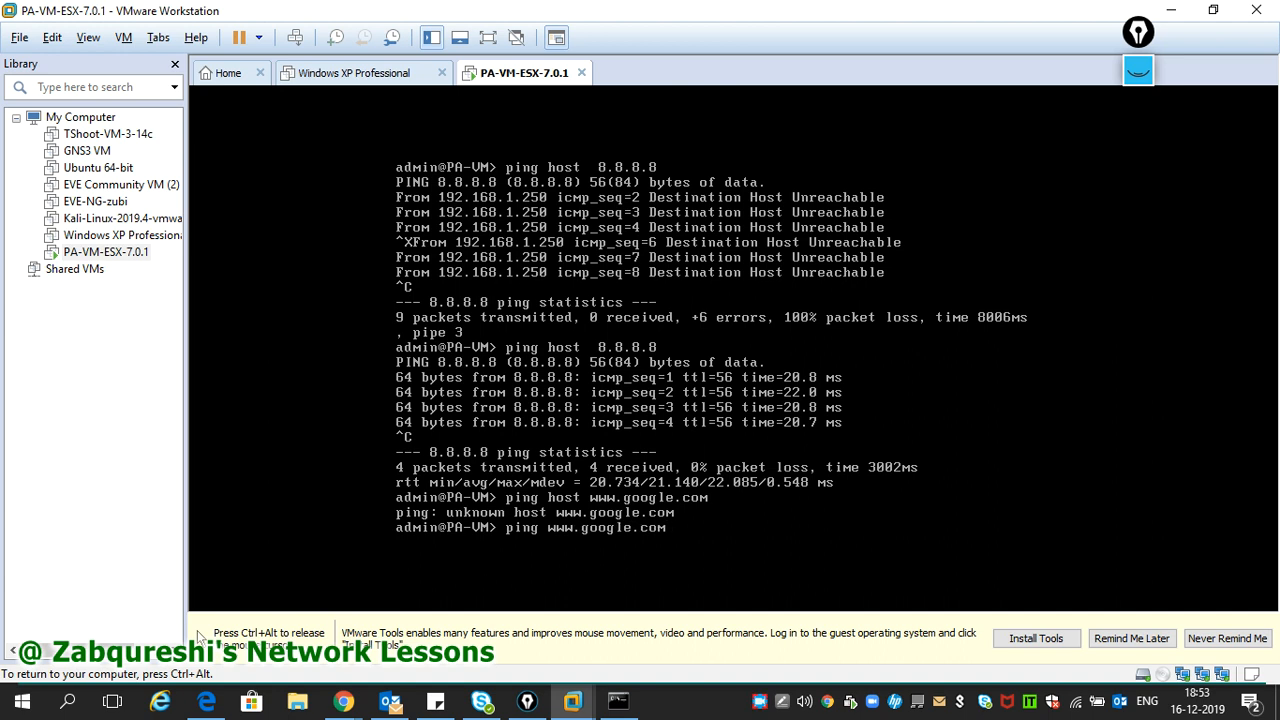
{"action": "key", "text": "Return"}
{"action": "key", "text": "Up"}
{"action": "key", "text": "Up"}
{"action": "key", "text": "Return"}
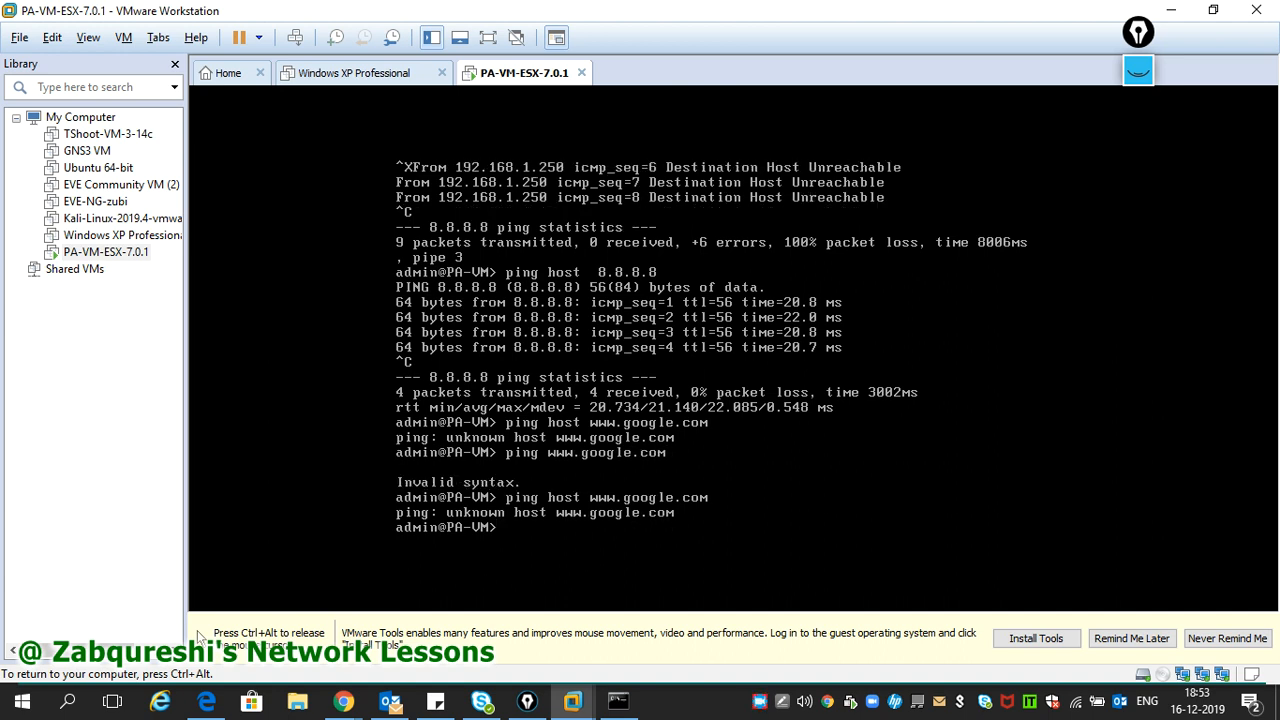
{"action": "key", "text": "ctrl+alt"}
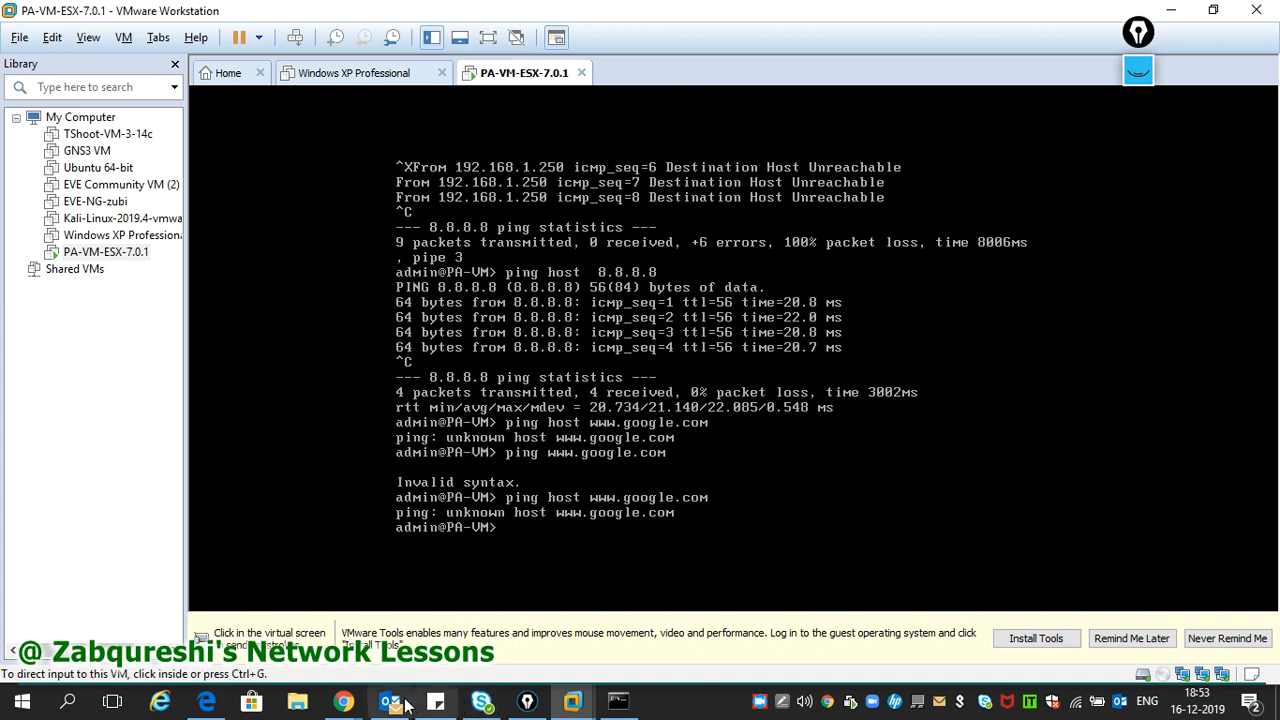
- In Device > Setup > Services, set Primary DNS 8.8.8.8 and Secondary DNS 4.2.2.2
{"action": "mouse_move", "coordinate": [343, 701]}
{"action": "left_click", "coordinate": [550, 665]}
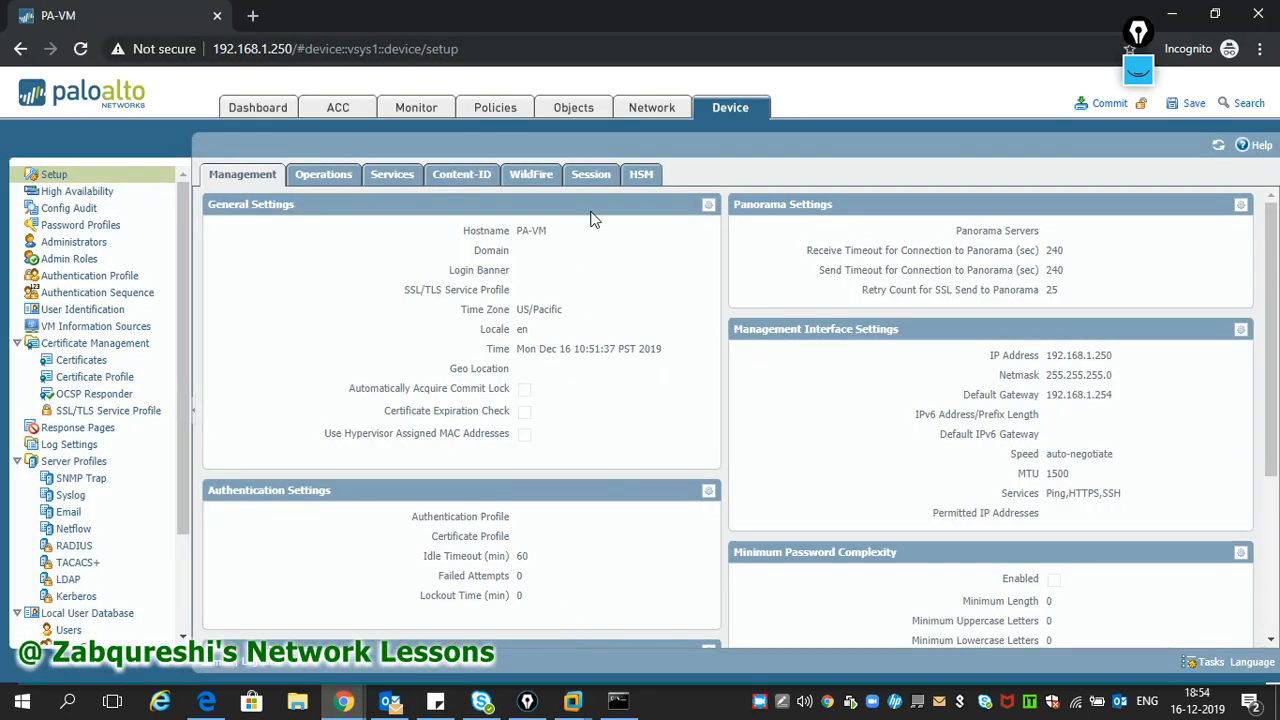
{"action": "left_click", "coordinate": [393, 177]}
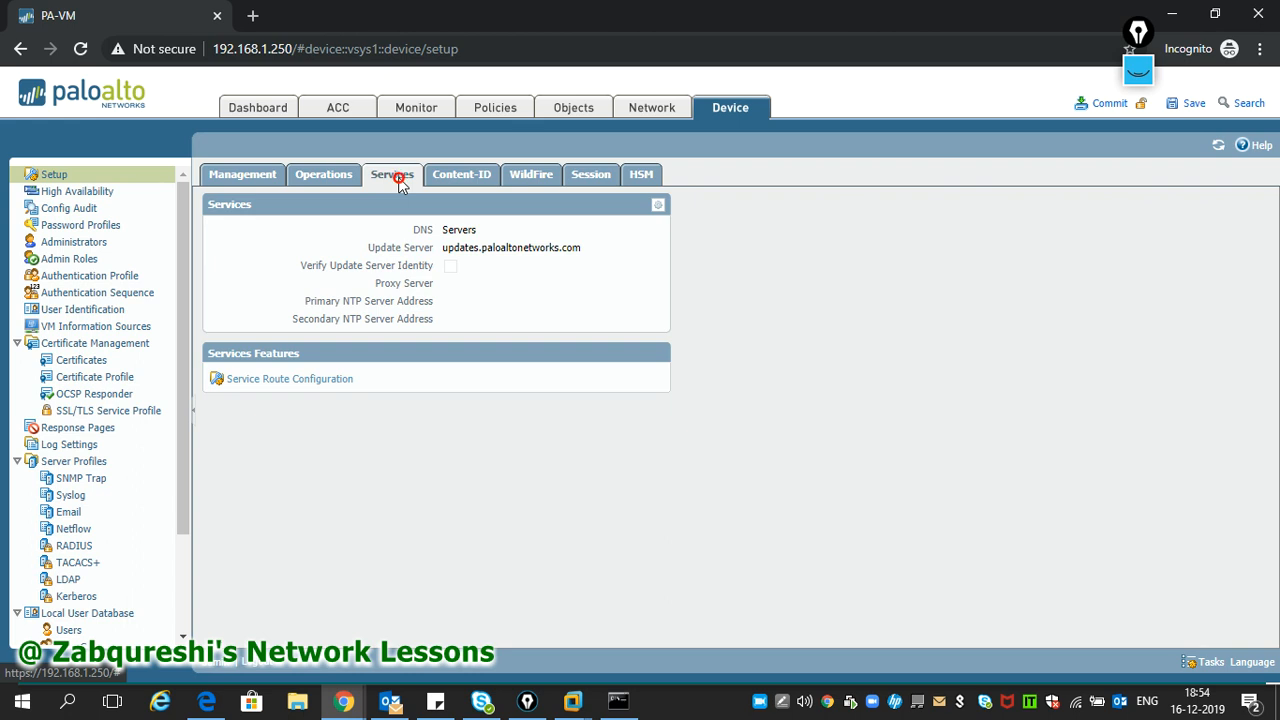
{"action": "left_click", "coordinate": [658, 206]}
{"action": "left_click", "coordinate": [486, 284]}
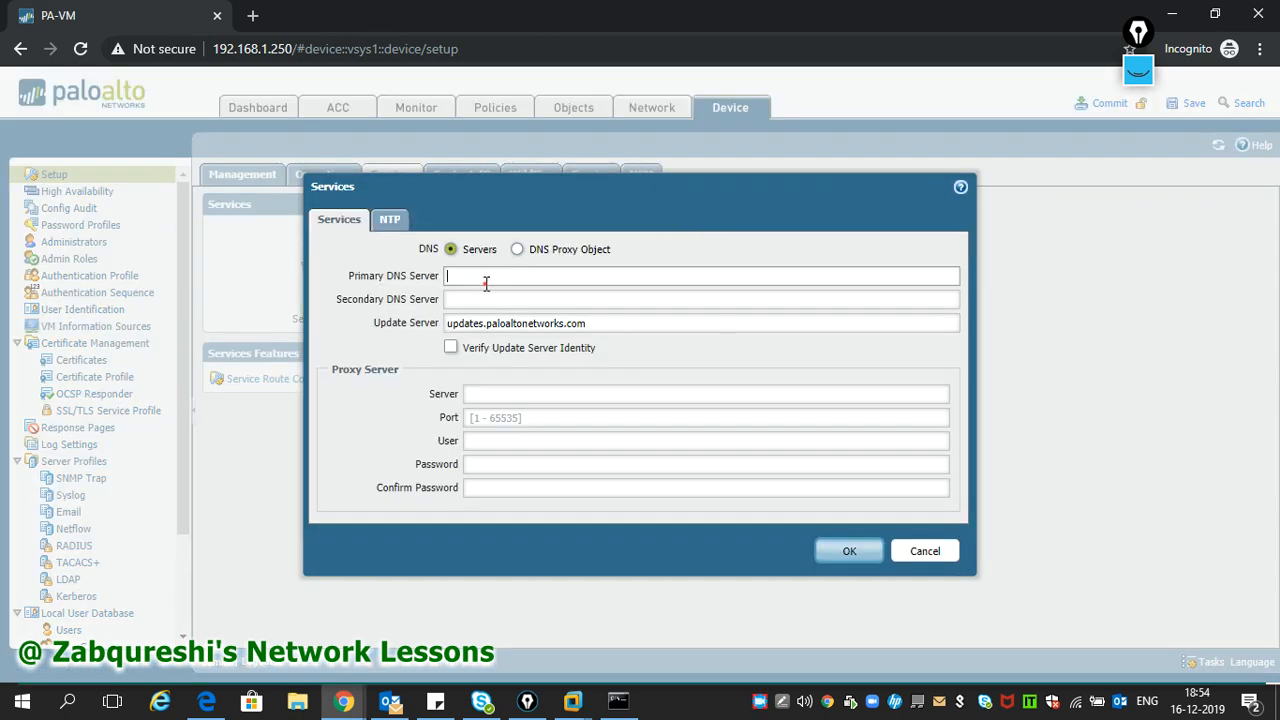
{"action": "type", "text": "8.8.8.8"}
{"action": "key", "text": "Tab"}
{"action": "type", "text": "4.2.2.2"}
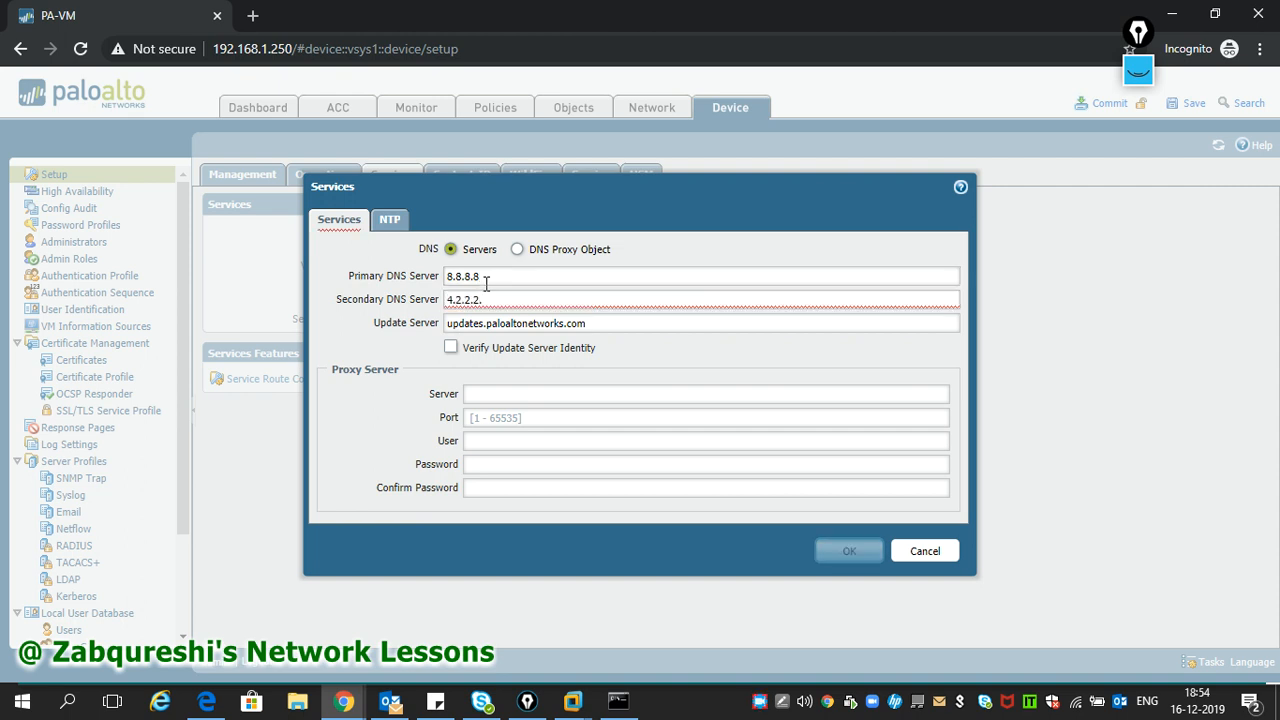
{"action": "key", "text": "BackSpace"}
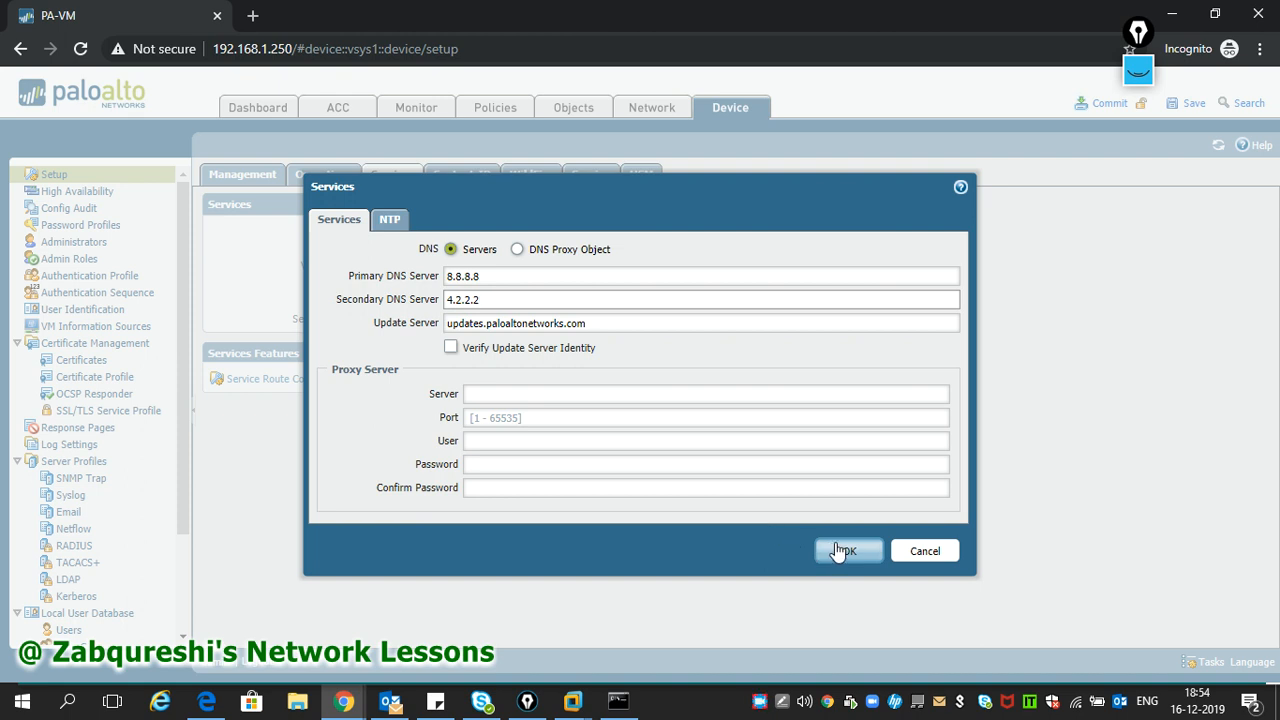
{"action": "left_click", "coordinate": [845, 551]}
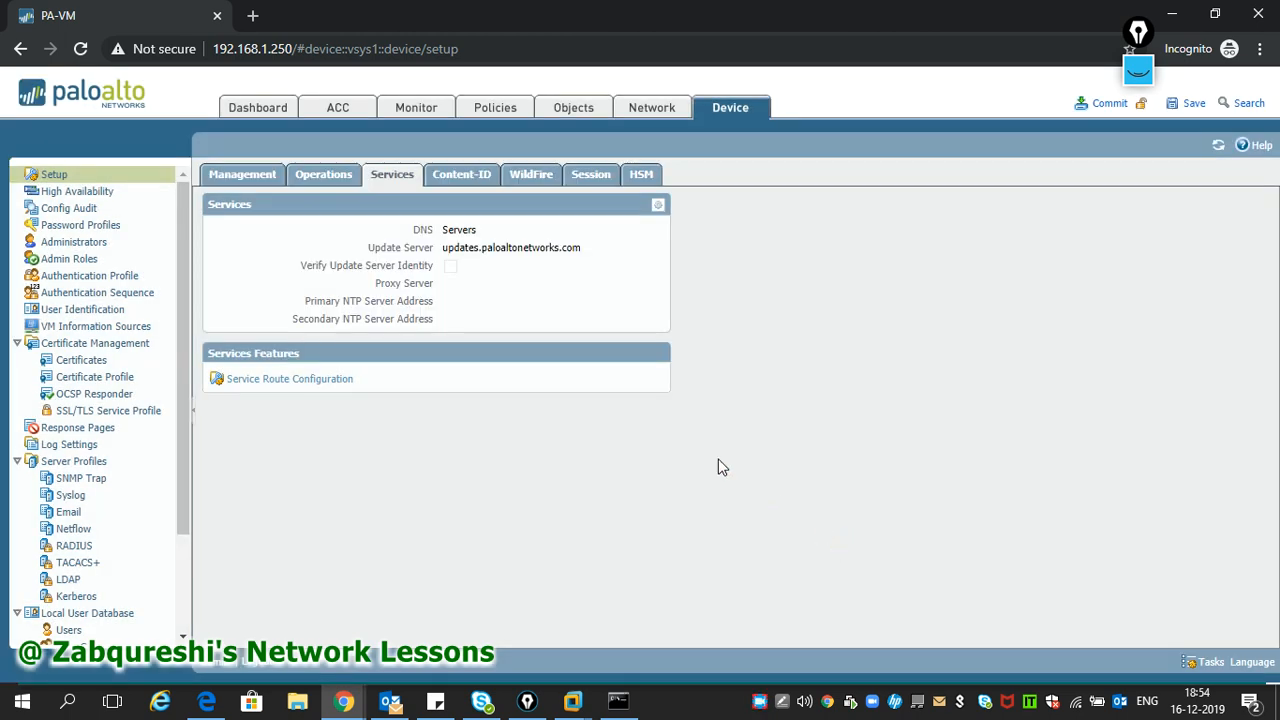
- Commit the DNS change and reload the web interface page
{"action": "left_click", "coordinate": [1100, 104]}
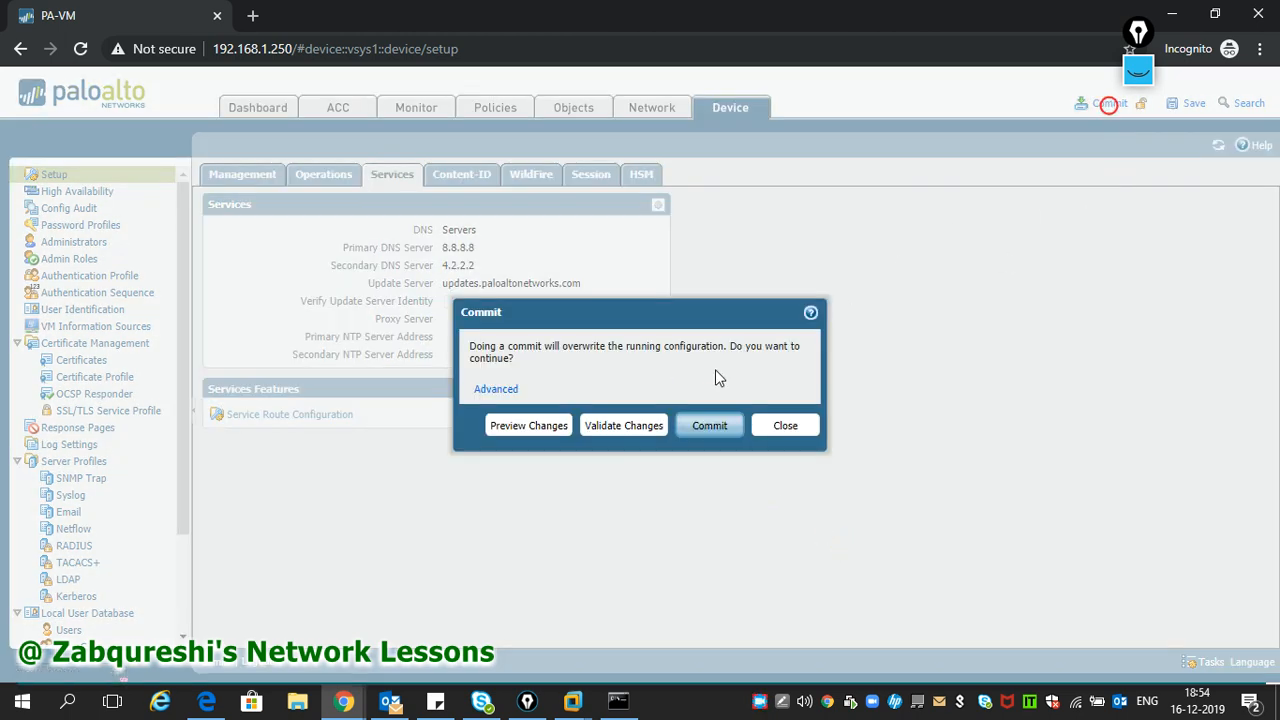
{"action": "left_click", "coordinate": [732, 426]}
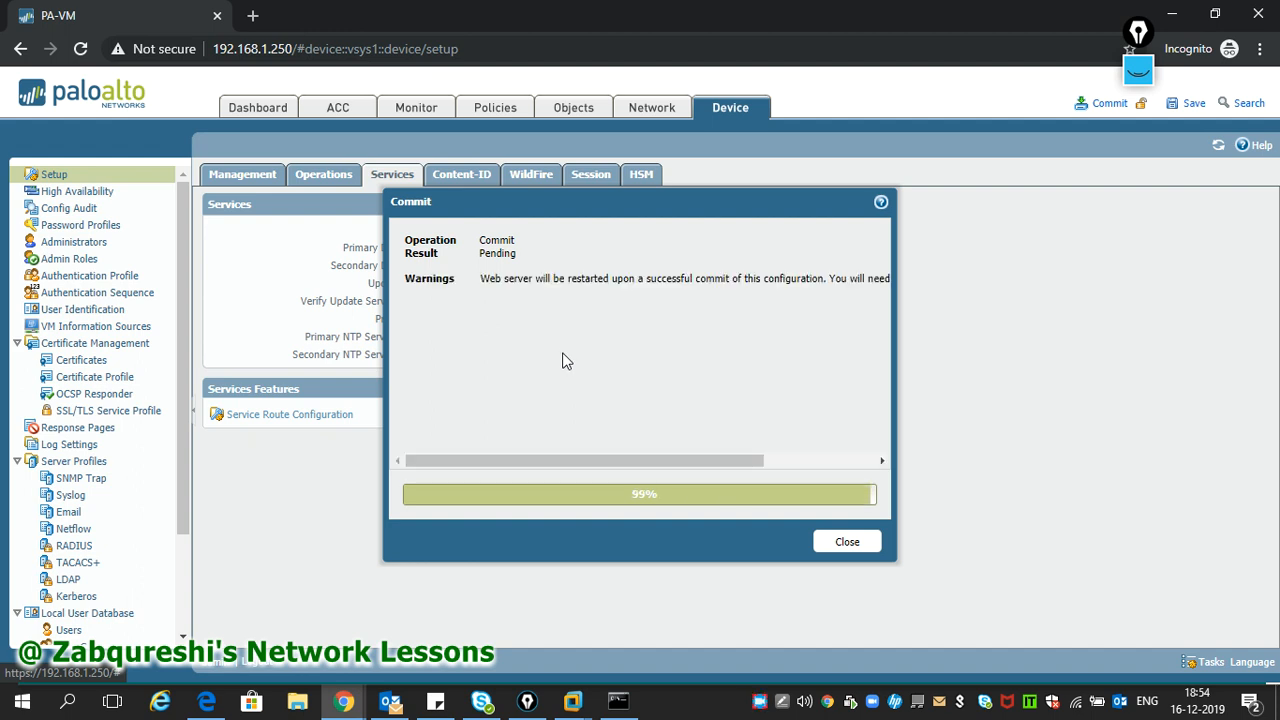
{"action": "mouse_move", "coordinate": [701, 460]}
{"action": "left_mouse_down"}
{"action": "mouse_move", "coordinate": [740, 468]}
{"action": "mouse_move", "coordinate": [680, 466]}
{"action": "left_mouse_up"}
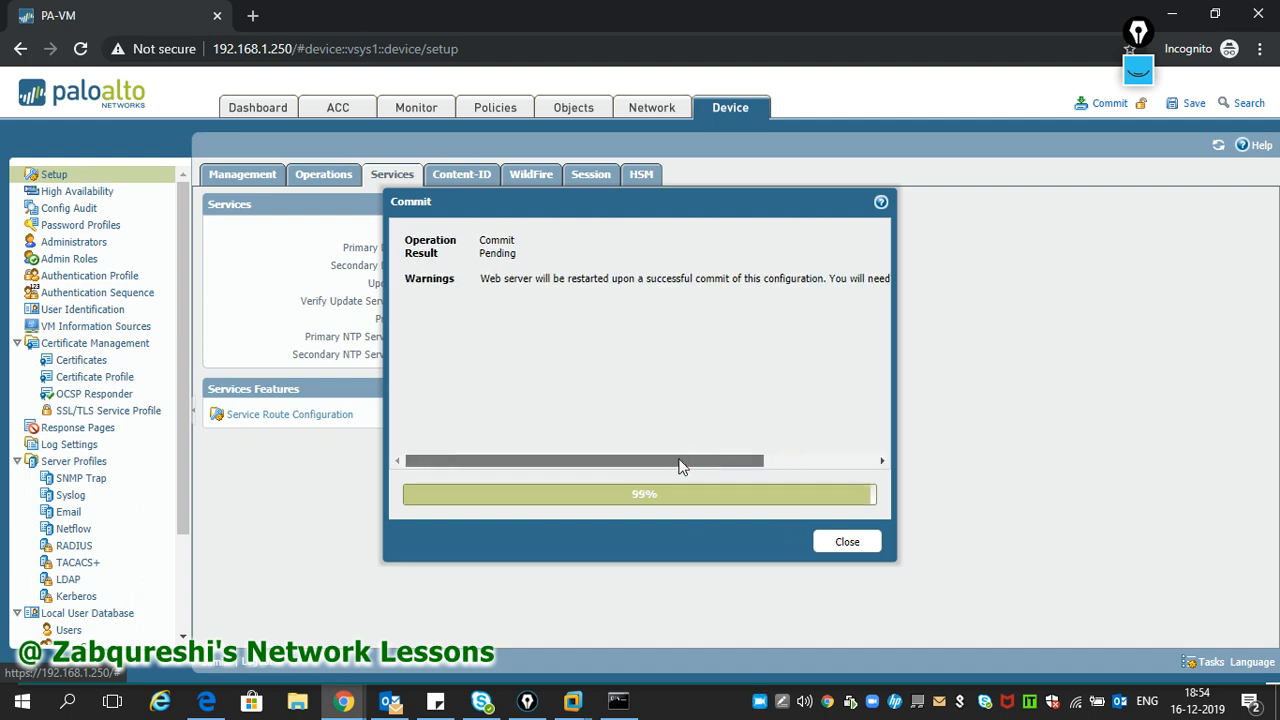
{"action": "left_click", "coordinate": [838, 542]}
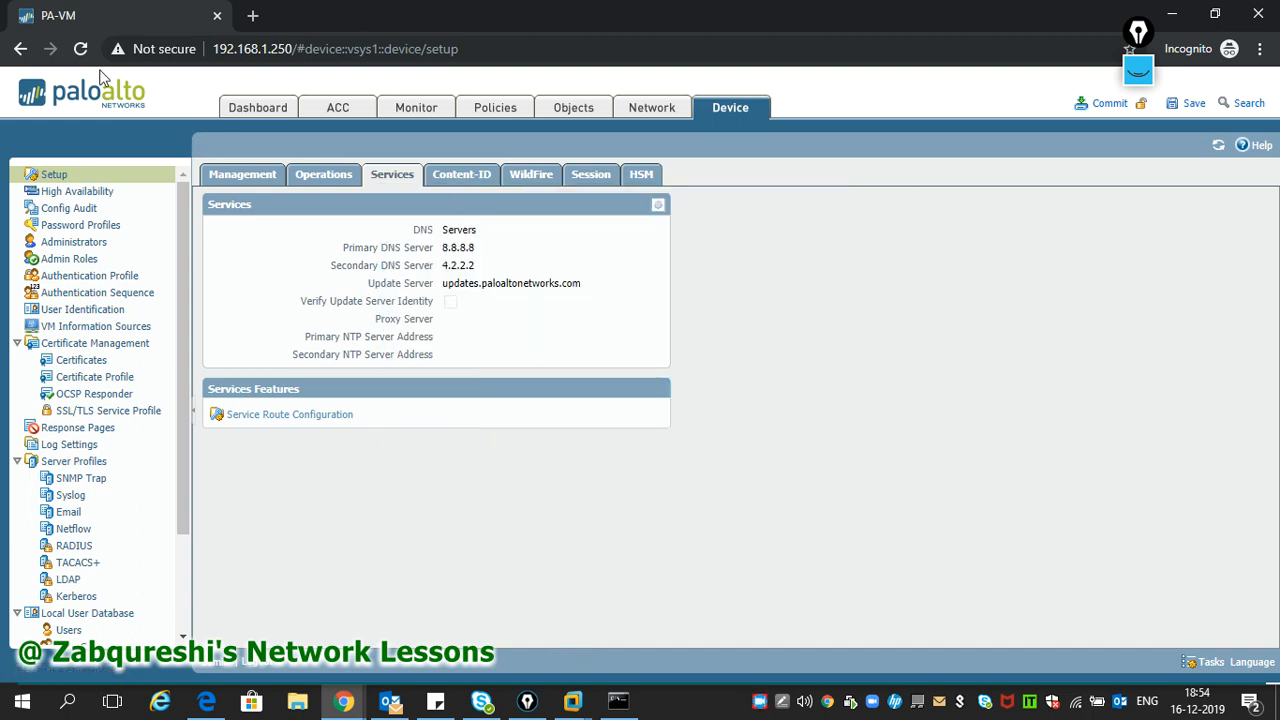
{"action": "left_click", "coordinate": [80, 48]}
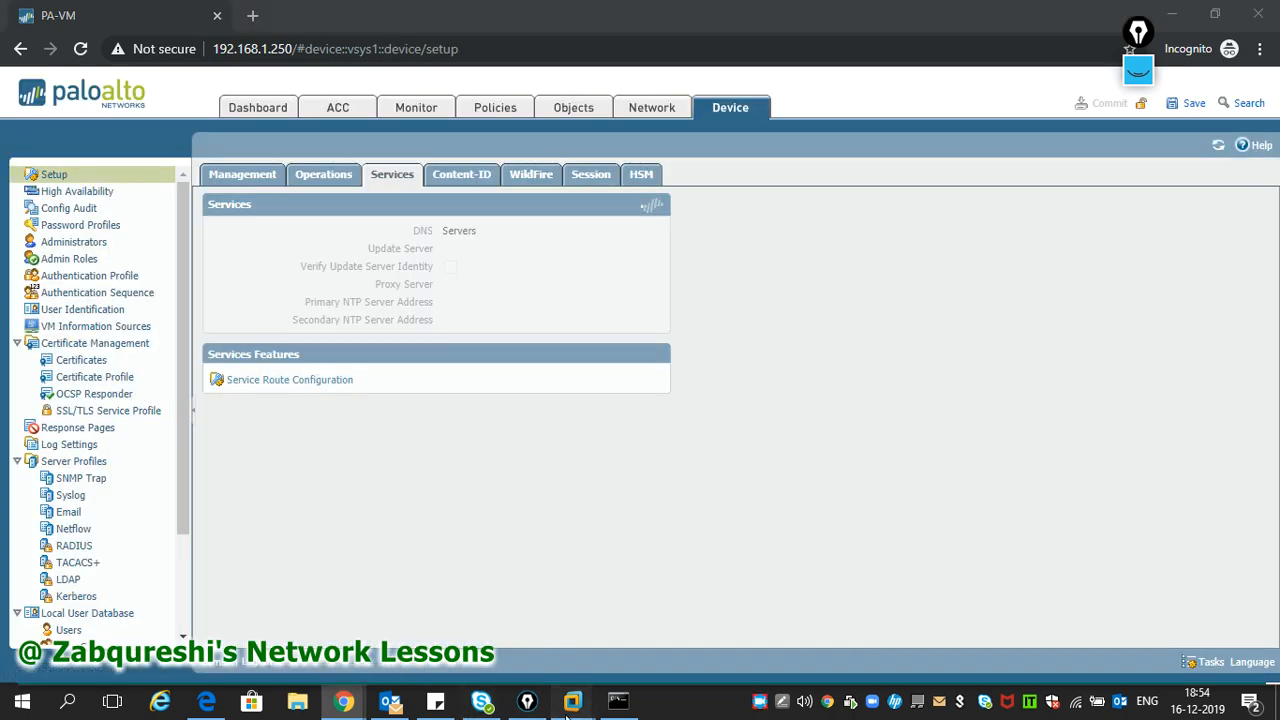
{"action": "mouse_move", "coordinate": [573, 700]}
{"action": "left_click", "coordinate": [716, 605]}
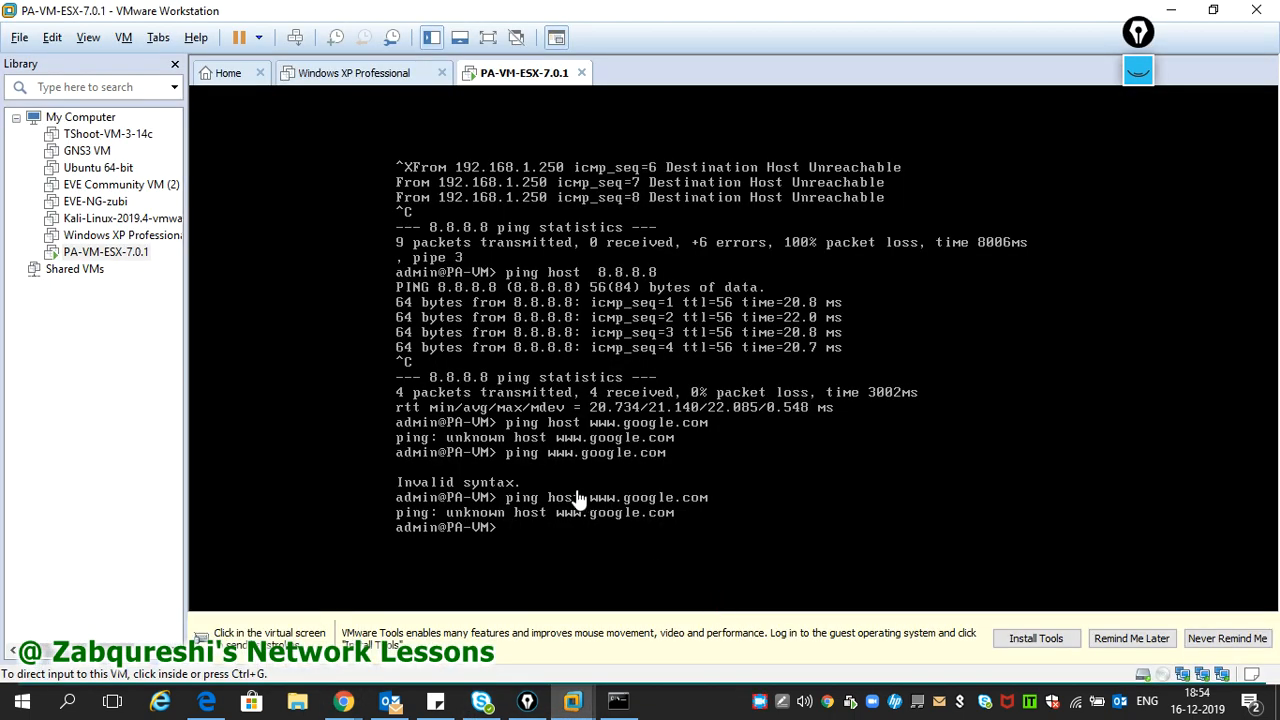
{"action": "left_click", "coordinate": [577, 500]}
{"action": "key", "text": "Up"}
{"action": "key", "text": "Return"}
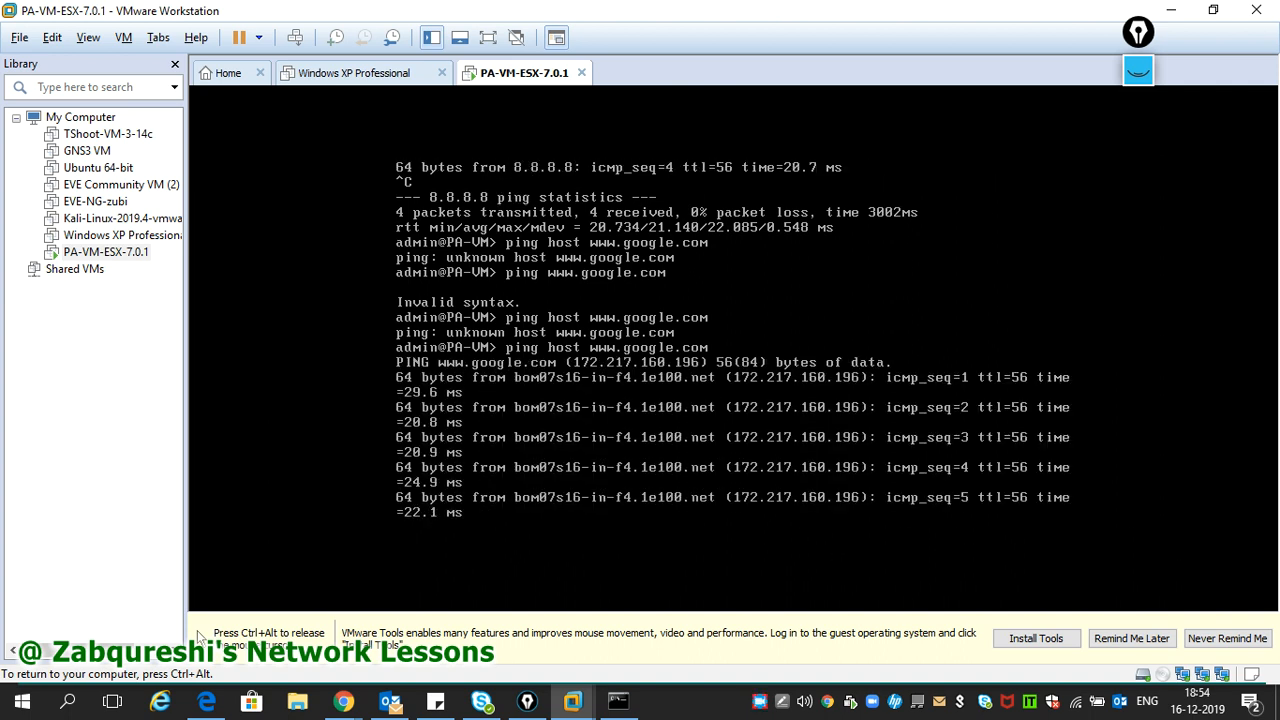
{"action": "key", "text": "ctrl+c"}
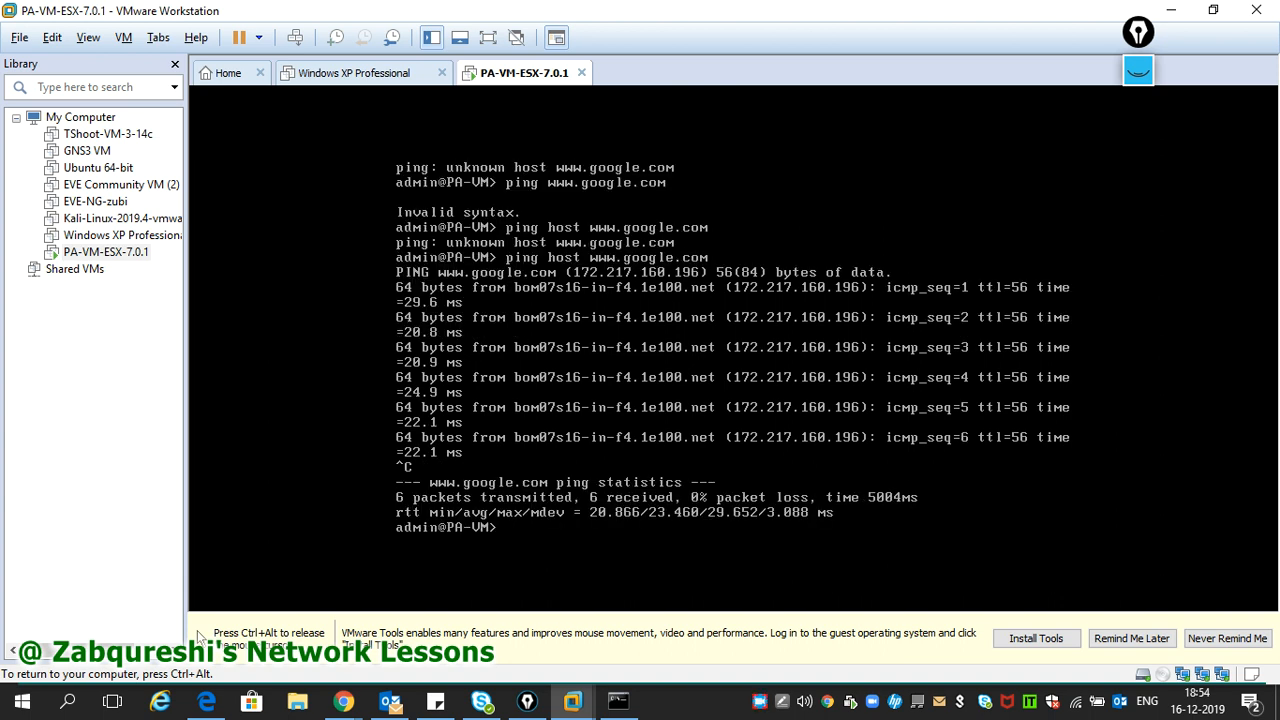
{"action": "key", "text": "ctrl+alt"}
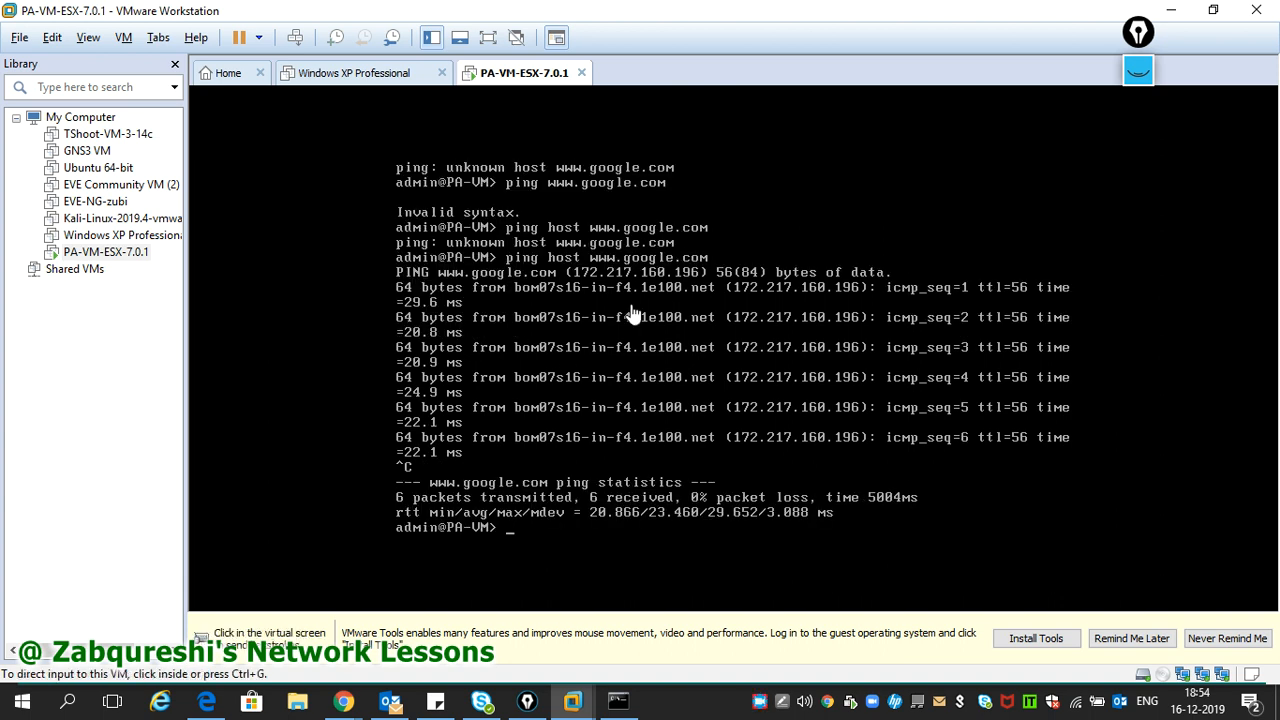
- Go to Network > Zones and create the Layer3 security zone Inside
{"action": "left_click", "coordinate": [1173, 22]}
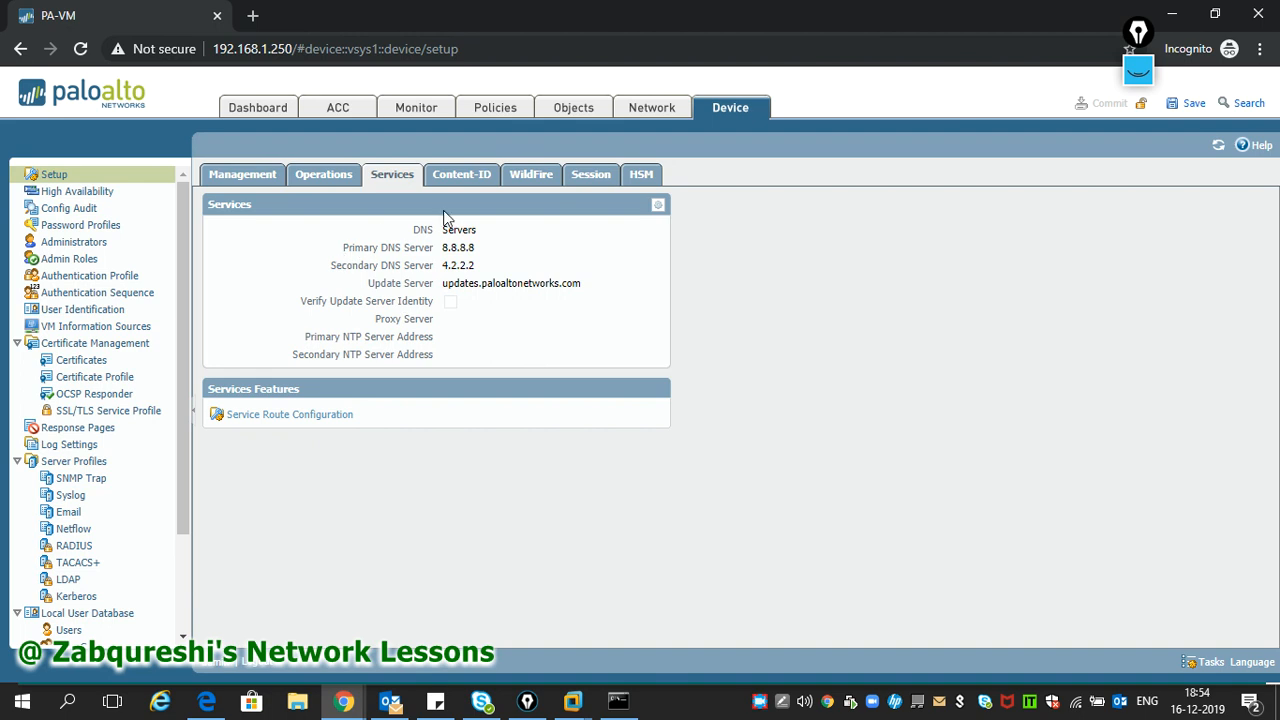
{"action": "left_click", "coordinate": [251, 180]}
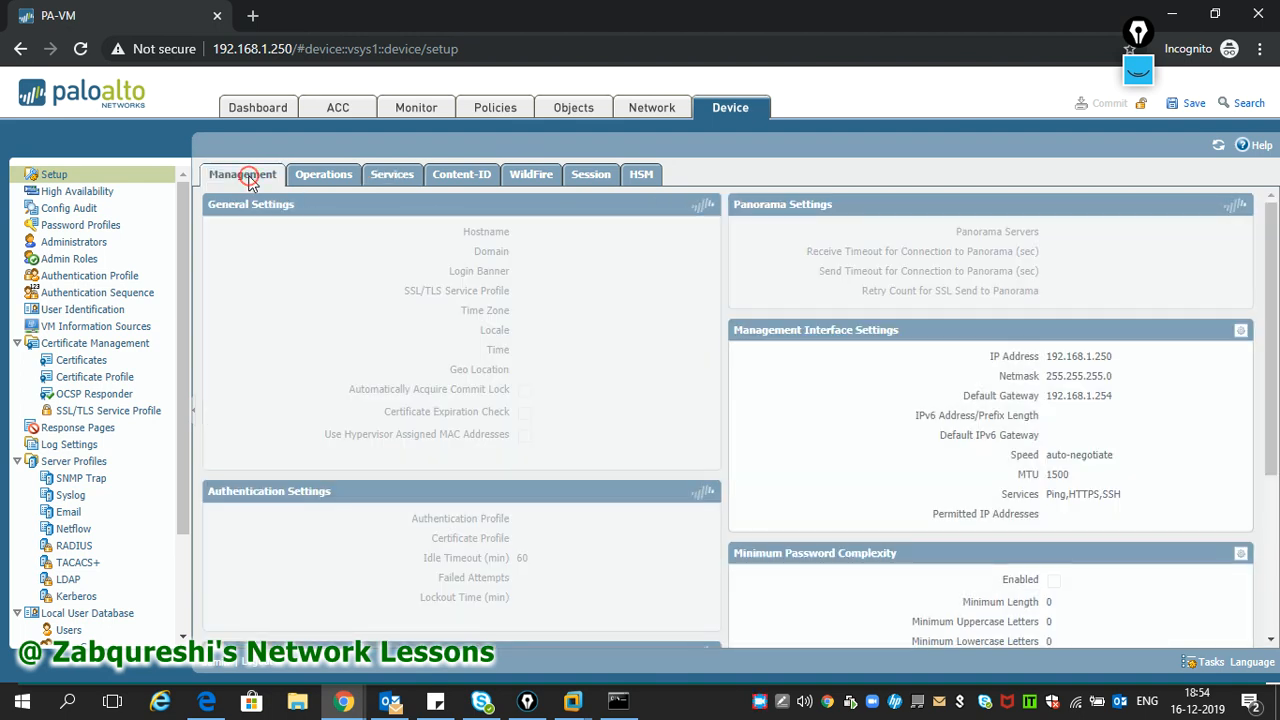
{"action": "left_click", "coordinate": [626, 110]}
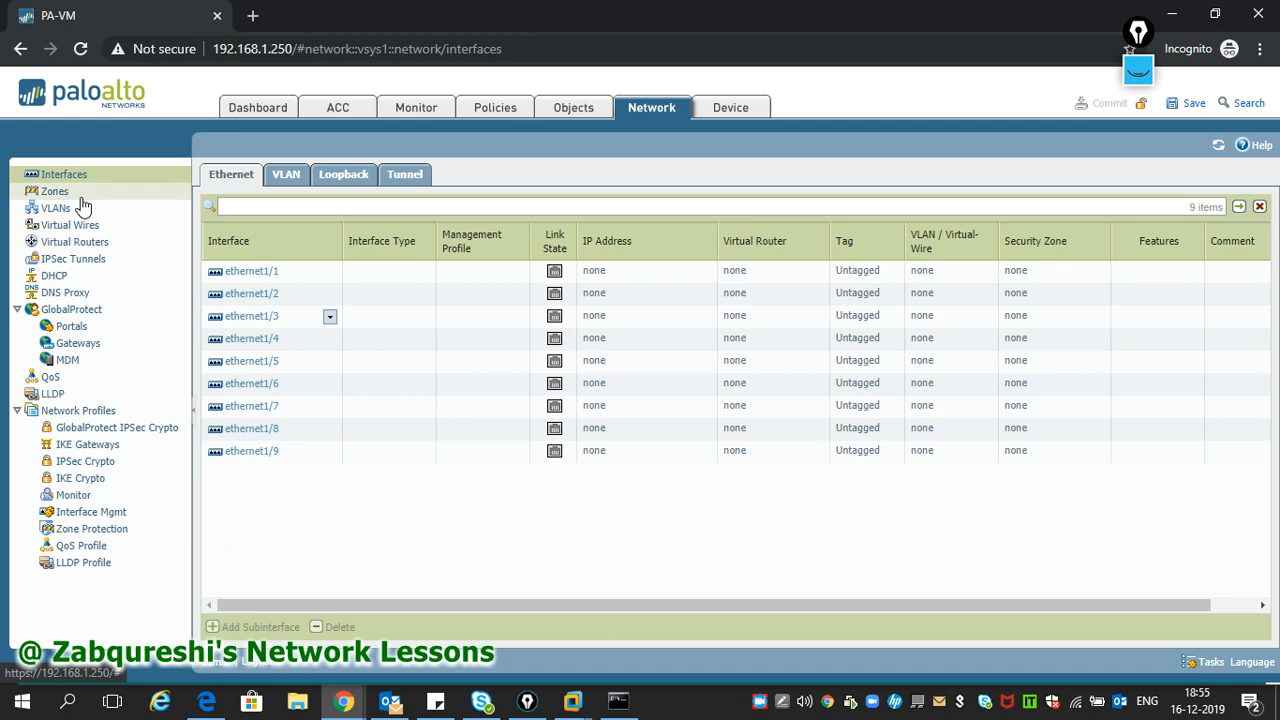
{"action": "left_click", "coordinate": [80, 195]}
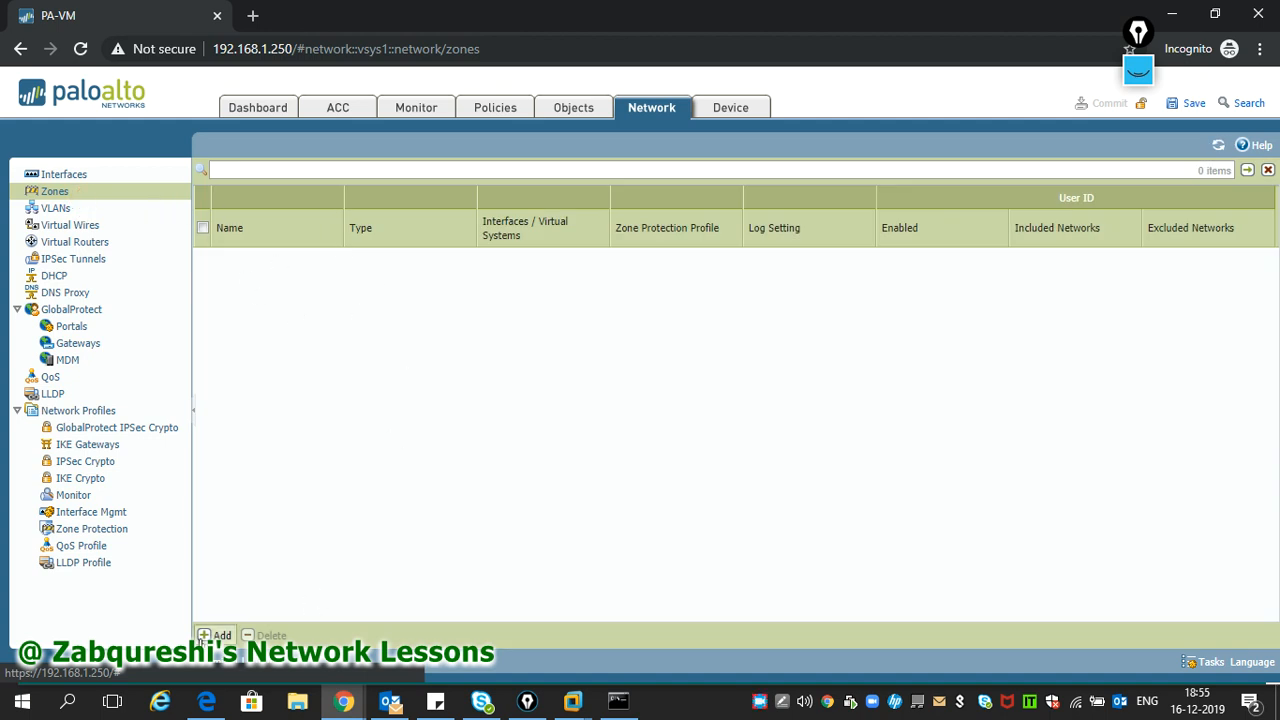
{"action": "left_click", "coordinate": [215, 635]}
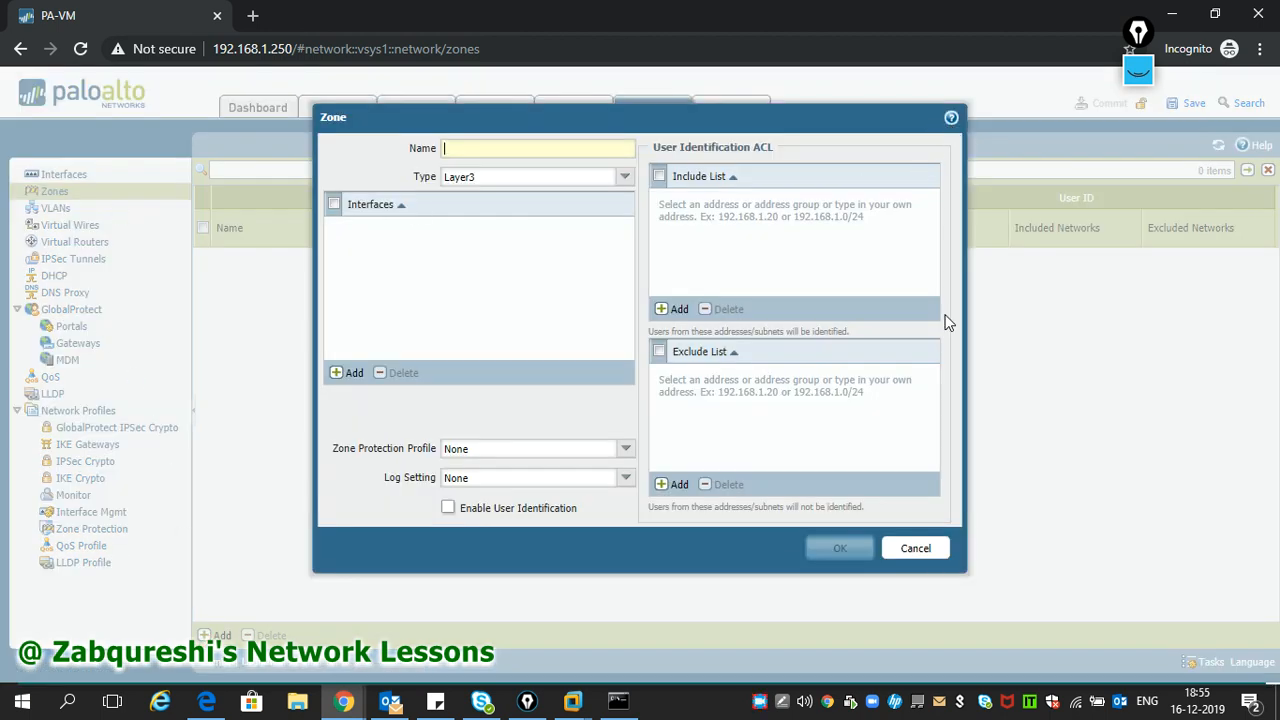
{"action": "left_click", "coordinate": [910, 548]}
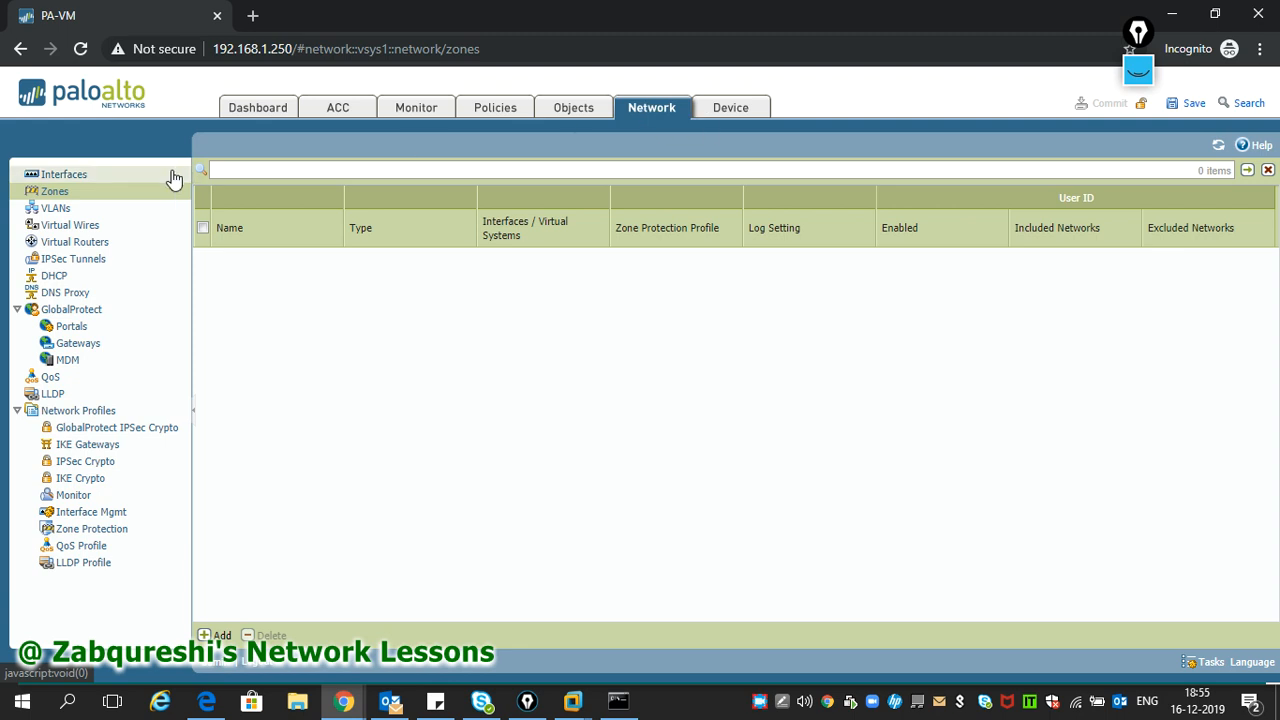
{"action": "left_click", "coordinate": [217, 635]}
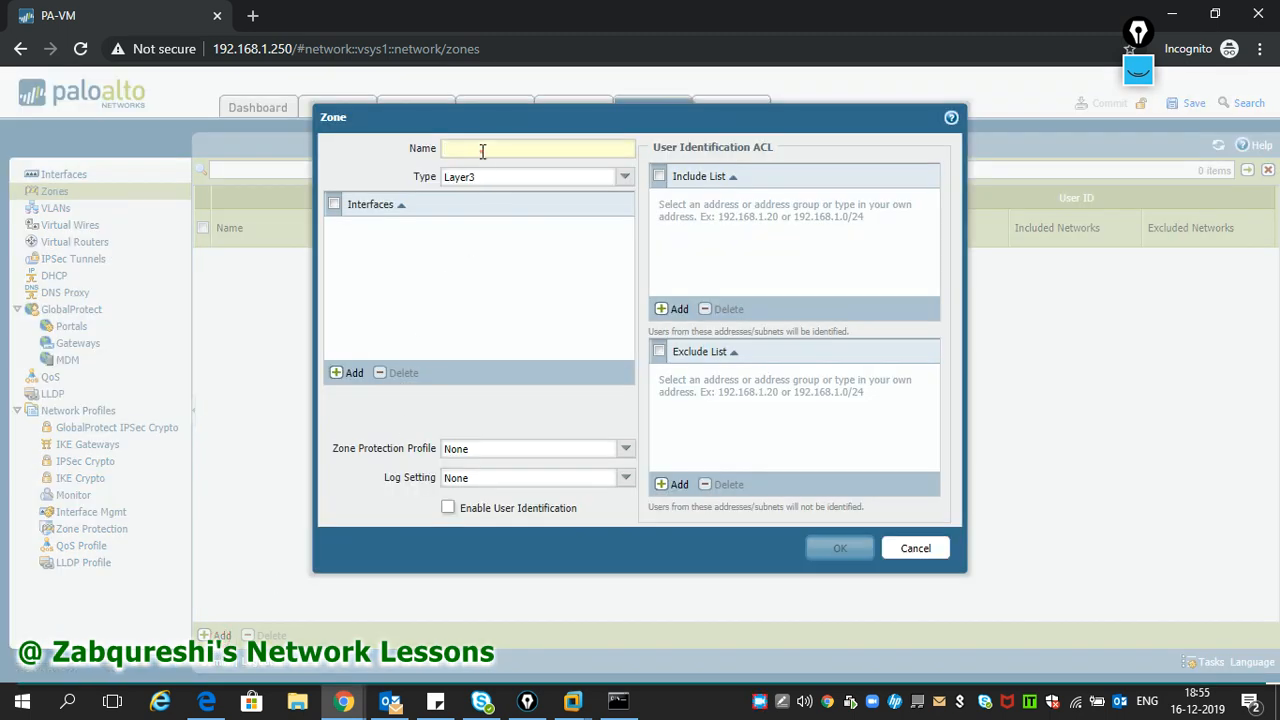
{"action": "type", "text": "Inside"}
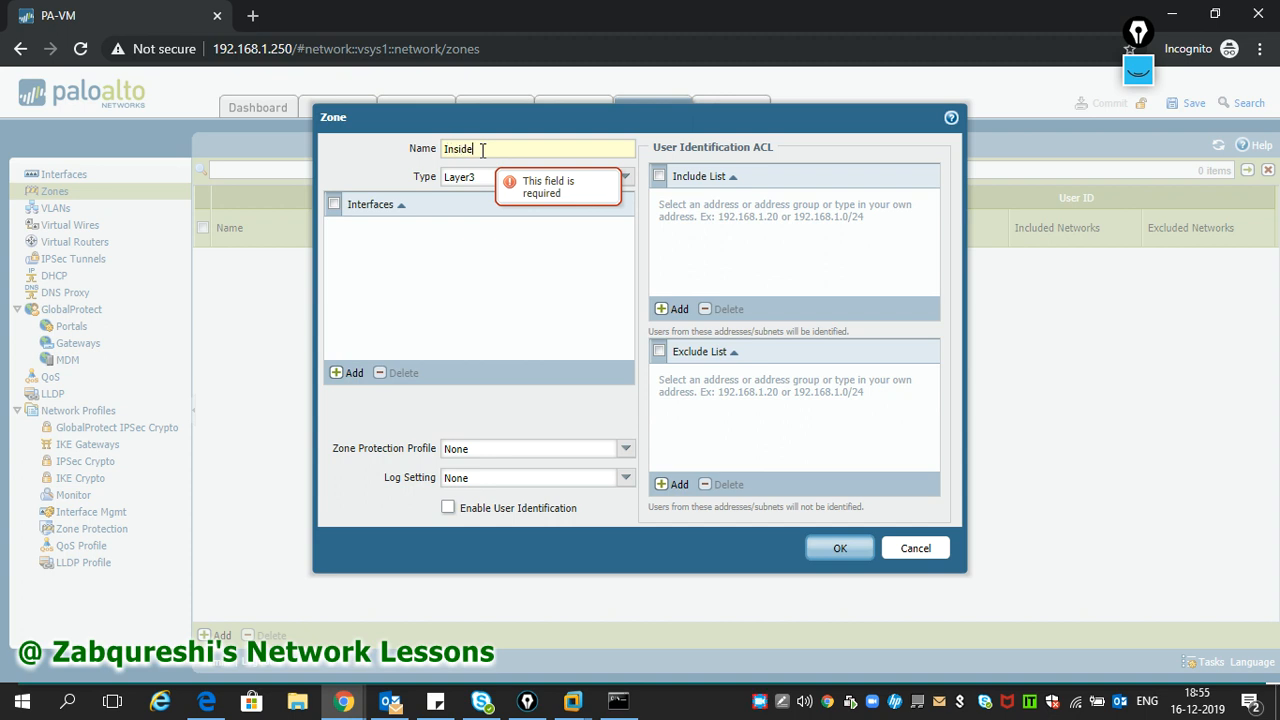
{"action": "left_click", "coordinate": [848, 558]}
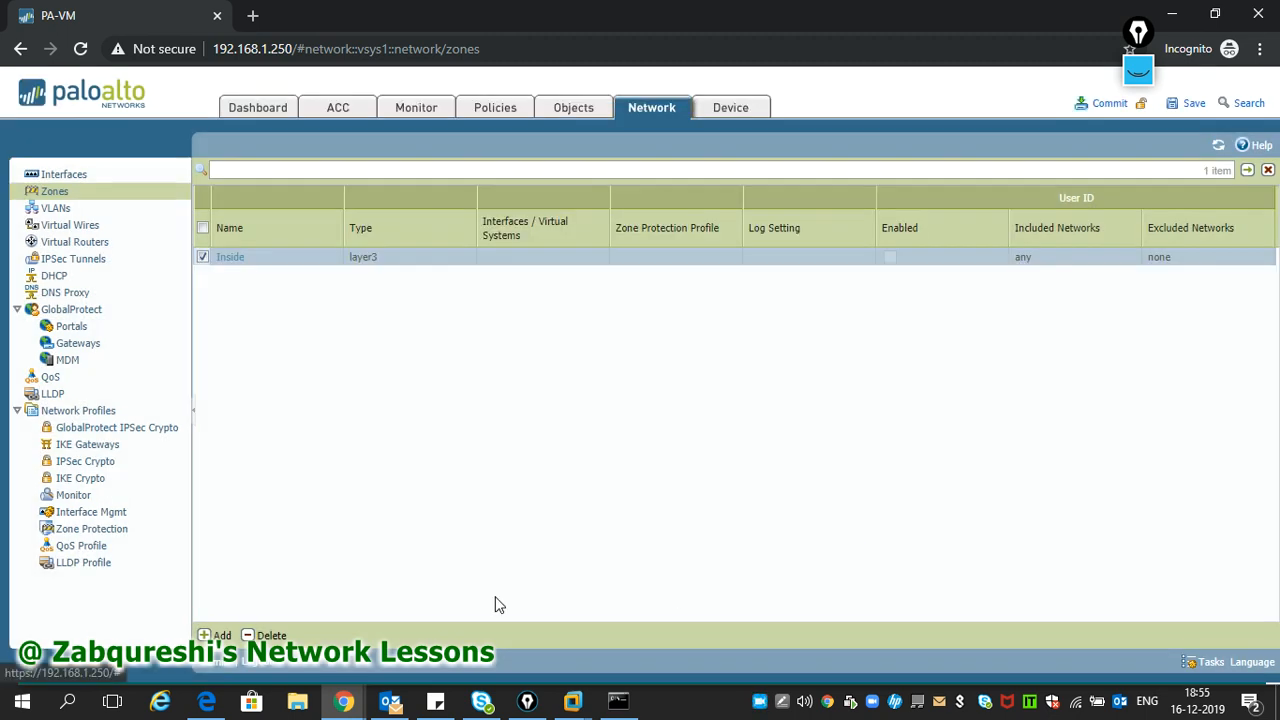
- Add a second Layer3 security zone named Outside
{"action": "left_click", "coordinate": [216, 635]}
{"action": "left_click", "coordinate": [514, 150]}
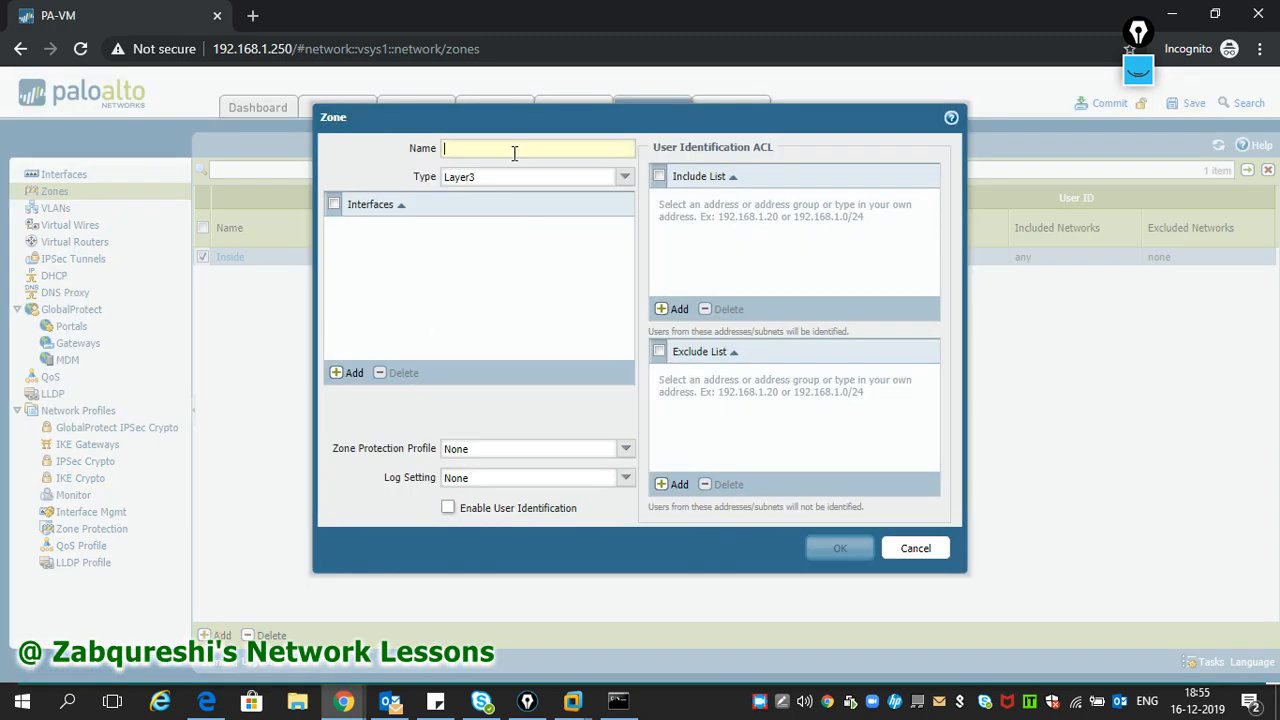
{"action": "type", "text": "Outside"}
{"action": "left_click", "coordinate": [829, 551]}
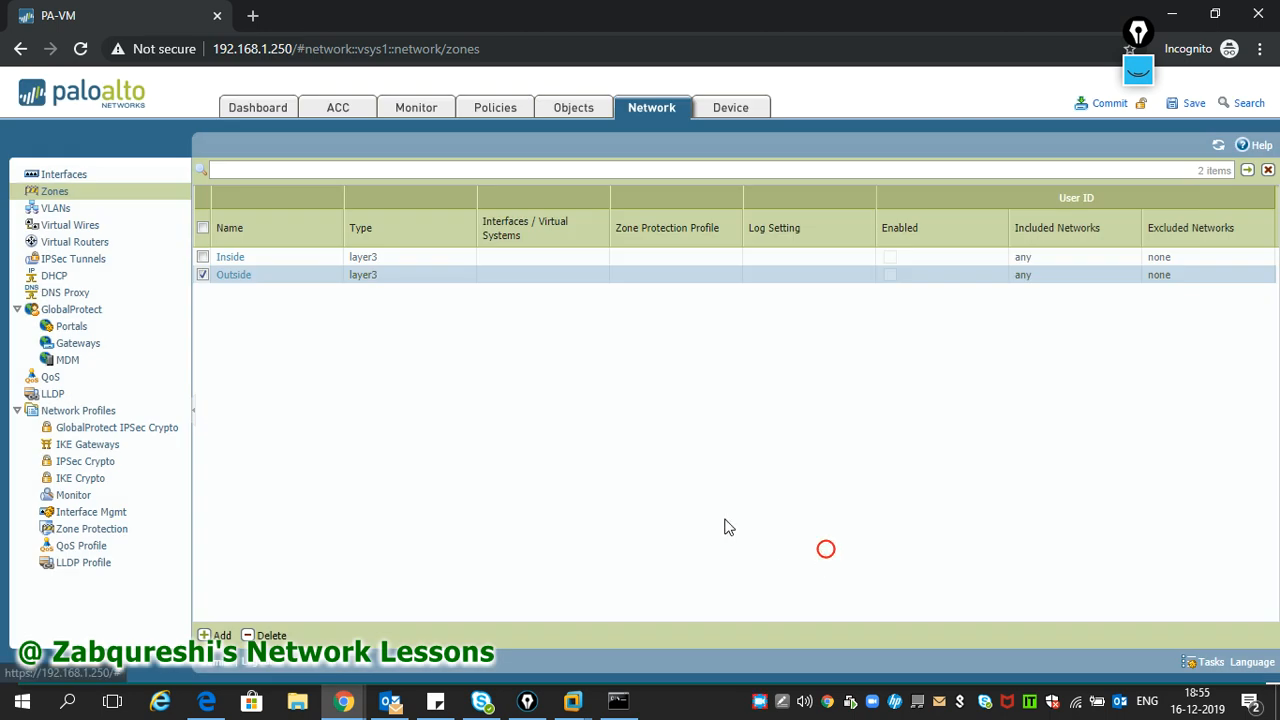
- Check the PA-VM-ESX-7.0.1 network adapters in VMware settings, then reopen ethernet1/1 in the browser
{"action": "left_click", "coordinate": [88, 177]}
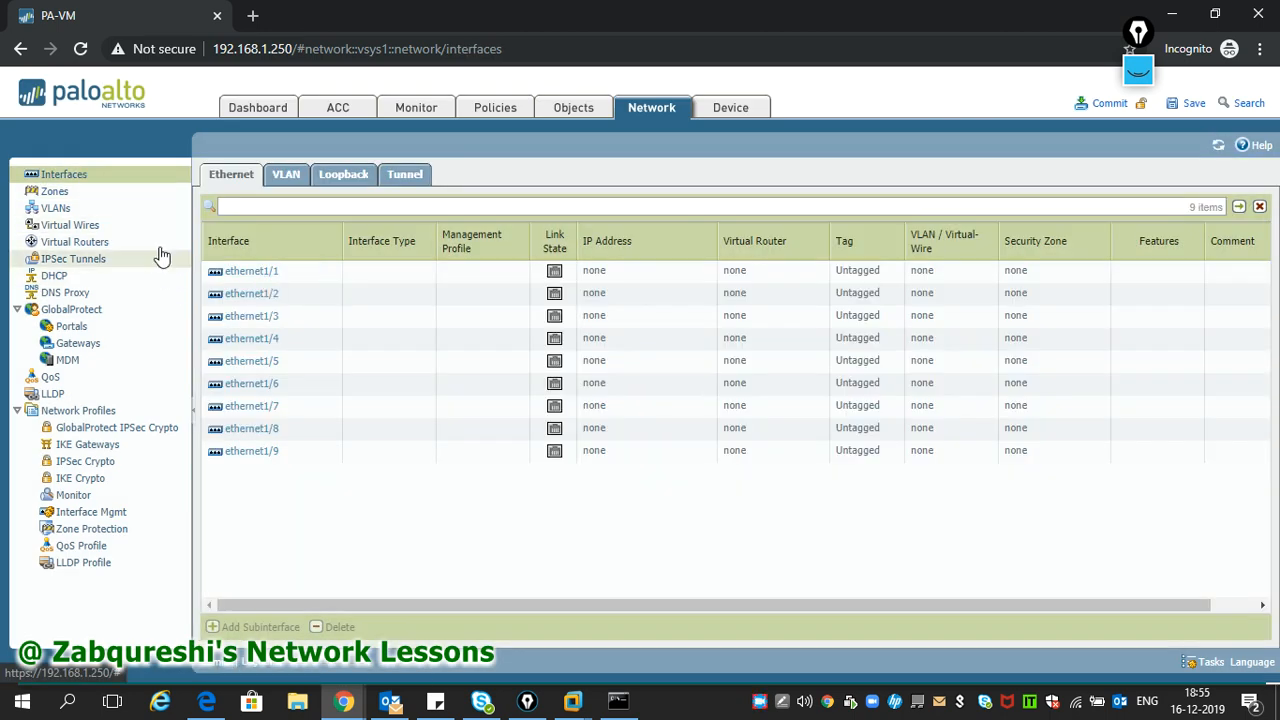
{"action": "left_click", "coordinate": [557, 708]}
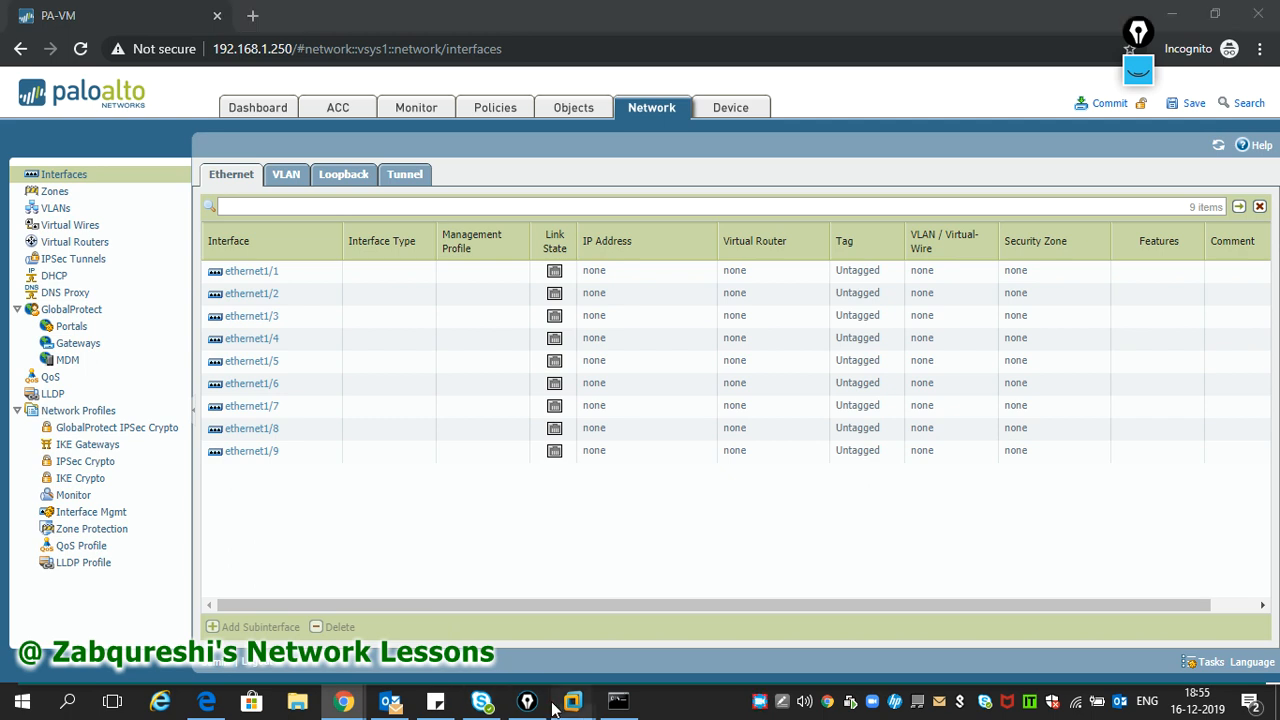
{"action": "left_click", "coordinate": [580, 590]}
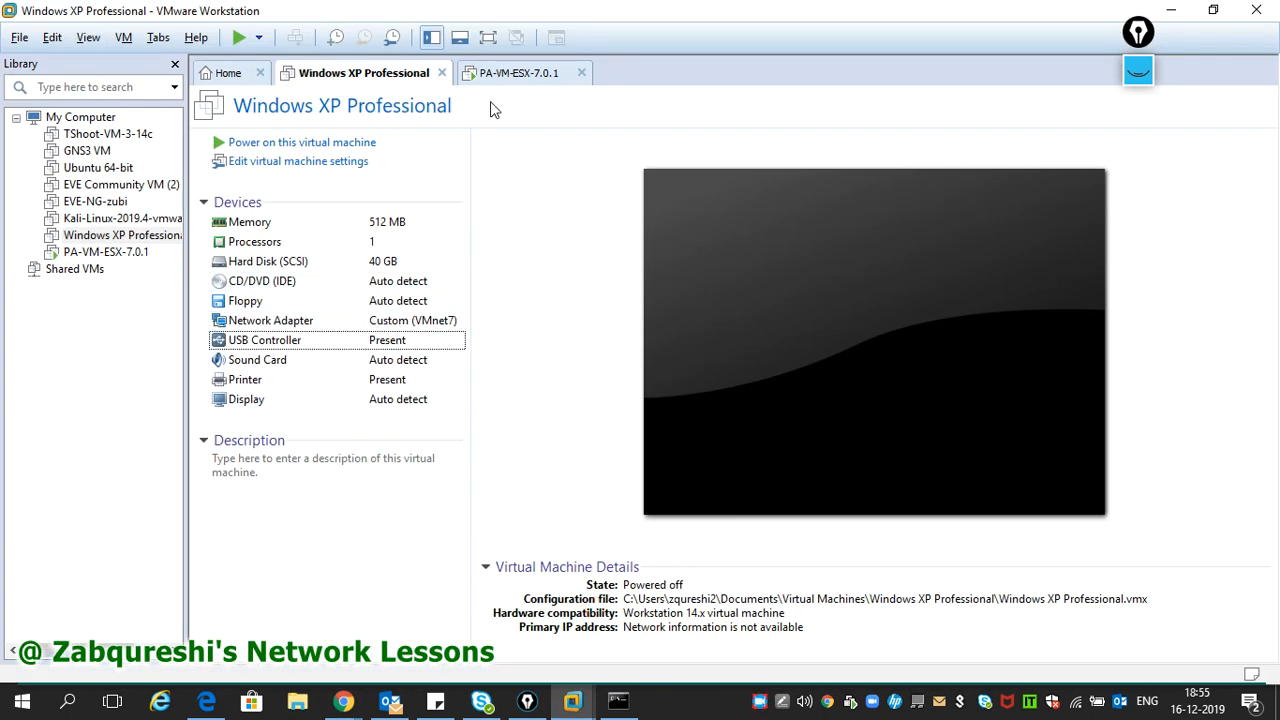
{"action": "left_click", "coordinate": [519, 73]}
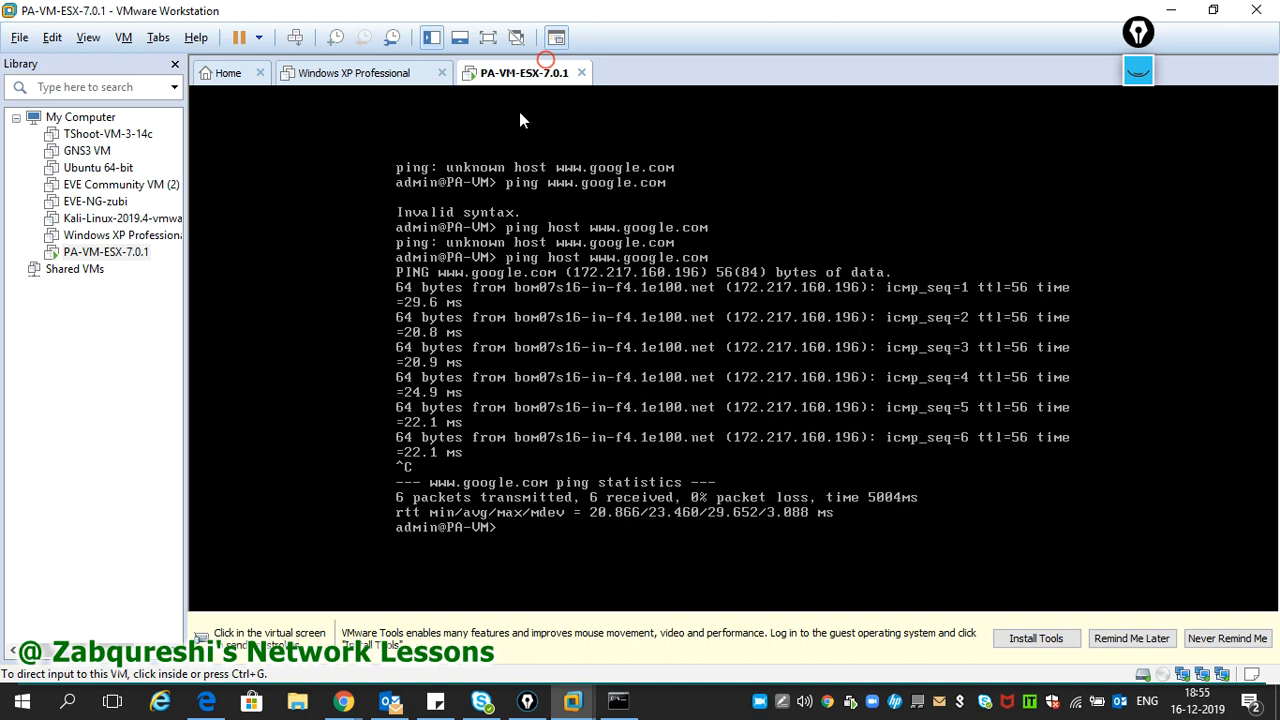
{"action": "right_click", "coordinate": [122, 264]}
{"action": "left_click", "coordinate": [160, 577]}
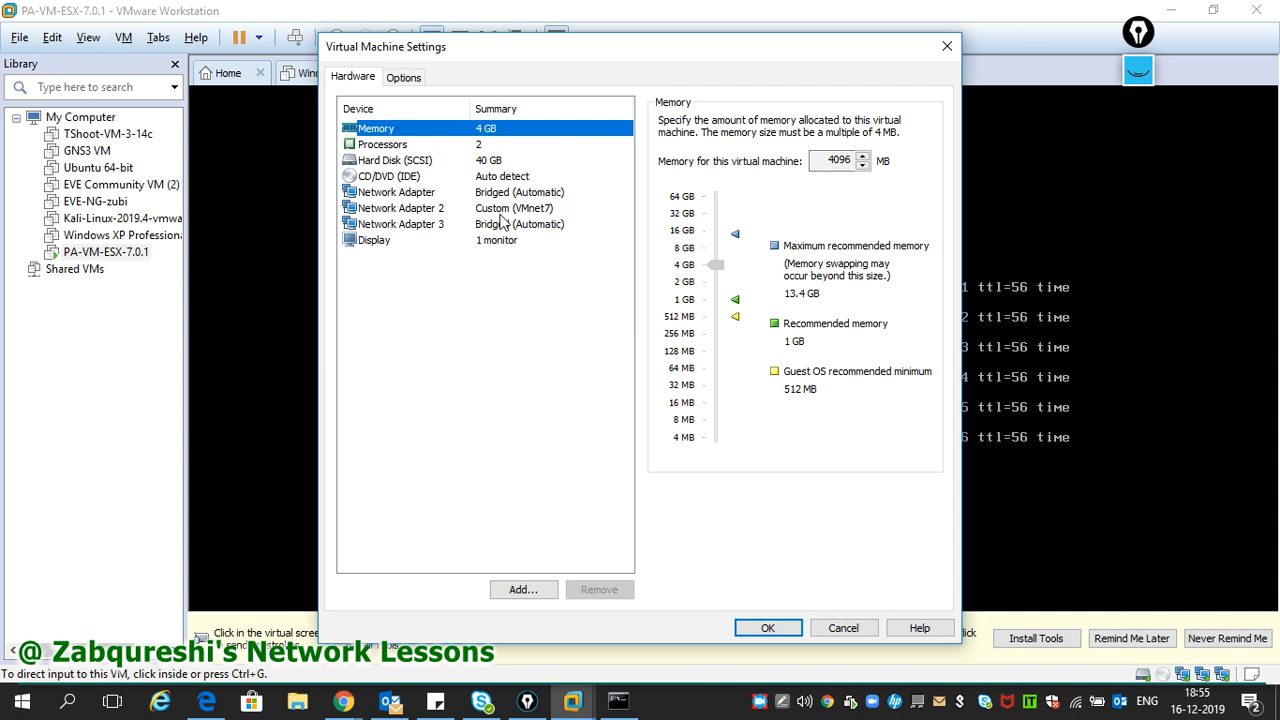
{"action": "left_click", "coordinate": [947, 46]}
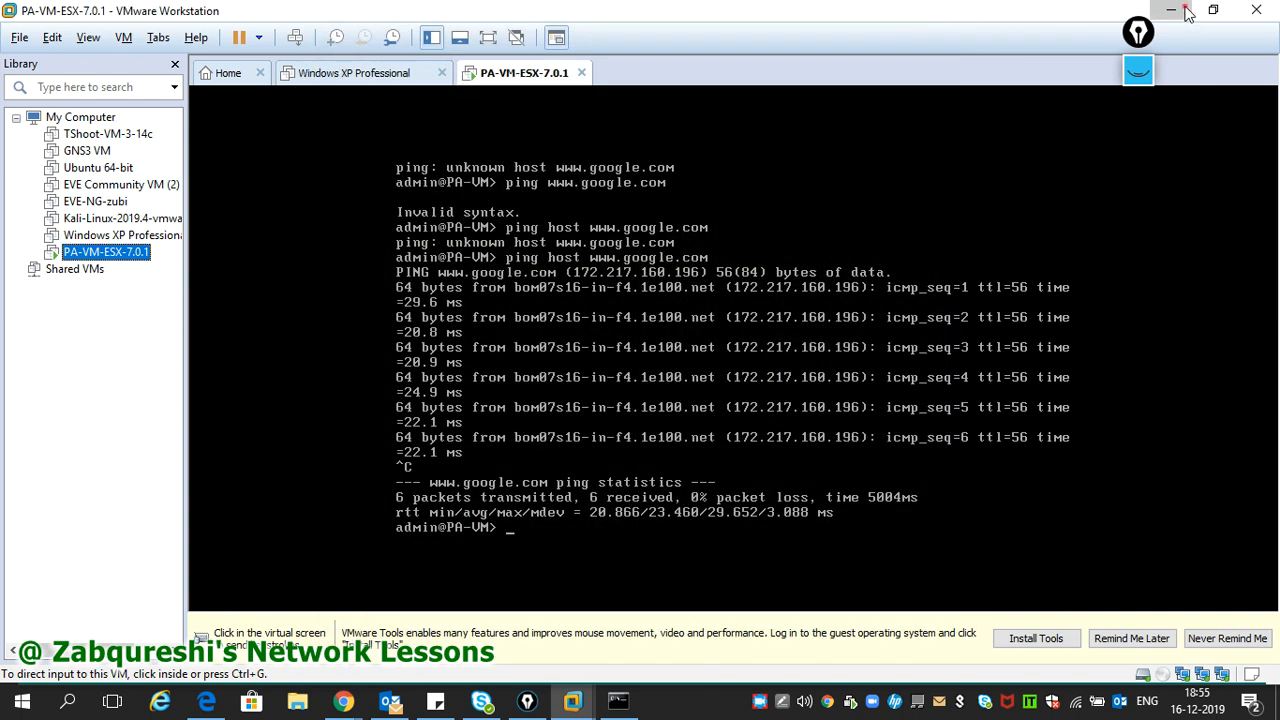
{"action": "left_click", "coordinate": [1186, 11]}
{"action": "left_click", "coordinate": [240, 272]}
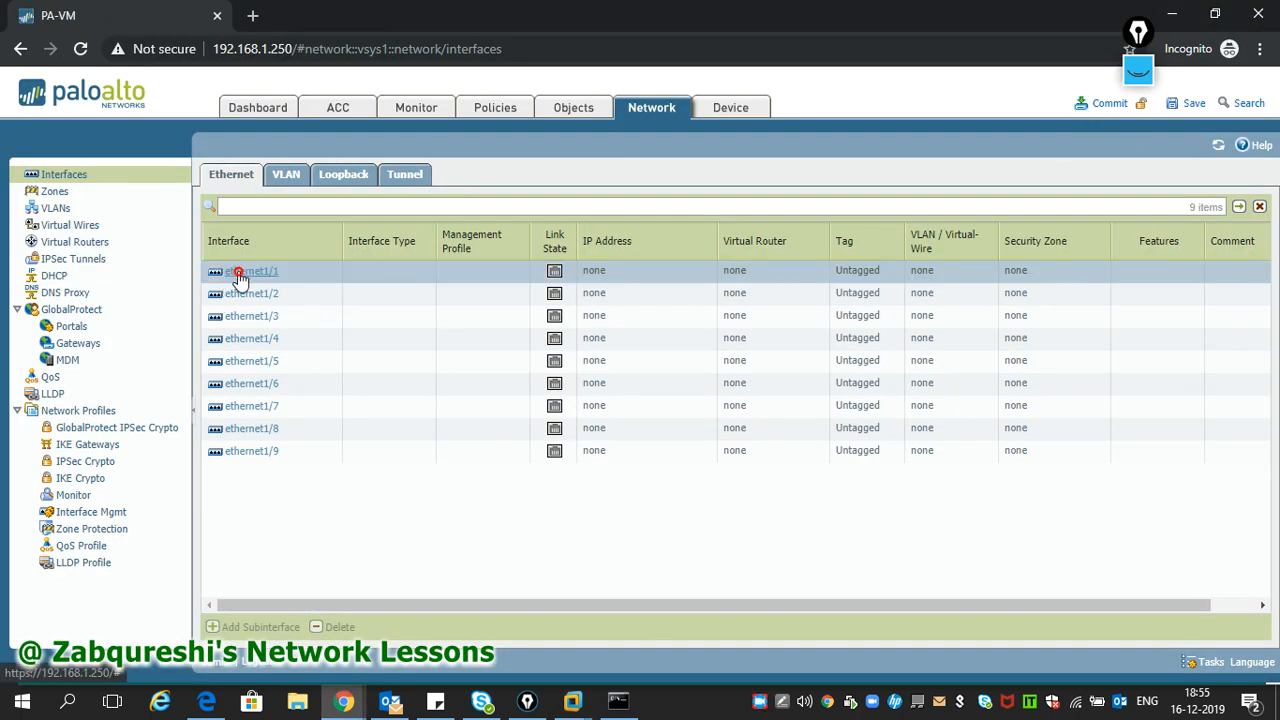
- Give ethernet1/1 the comment 'Inside Lan' and interface type Layer3
{"action": "left_click", "coordinate": [426, 268]}
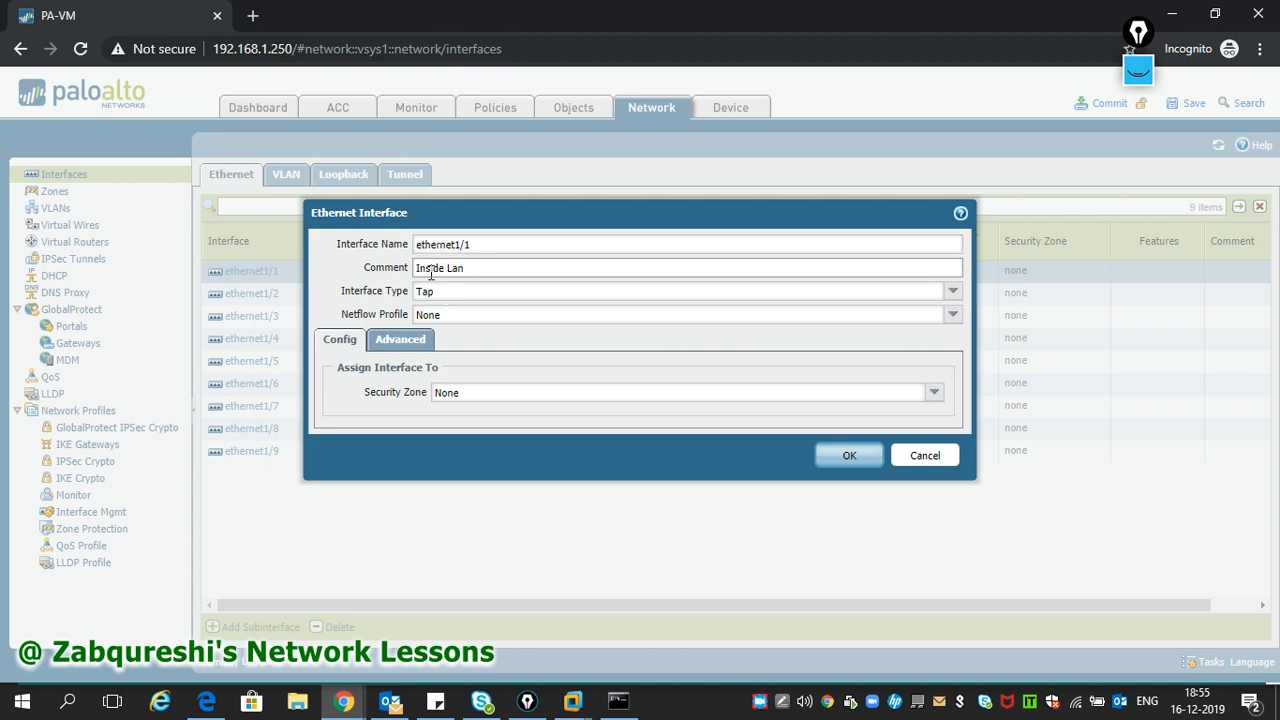
{"action": "left_click", "coordinate": [952, 291]}
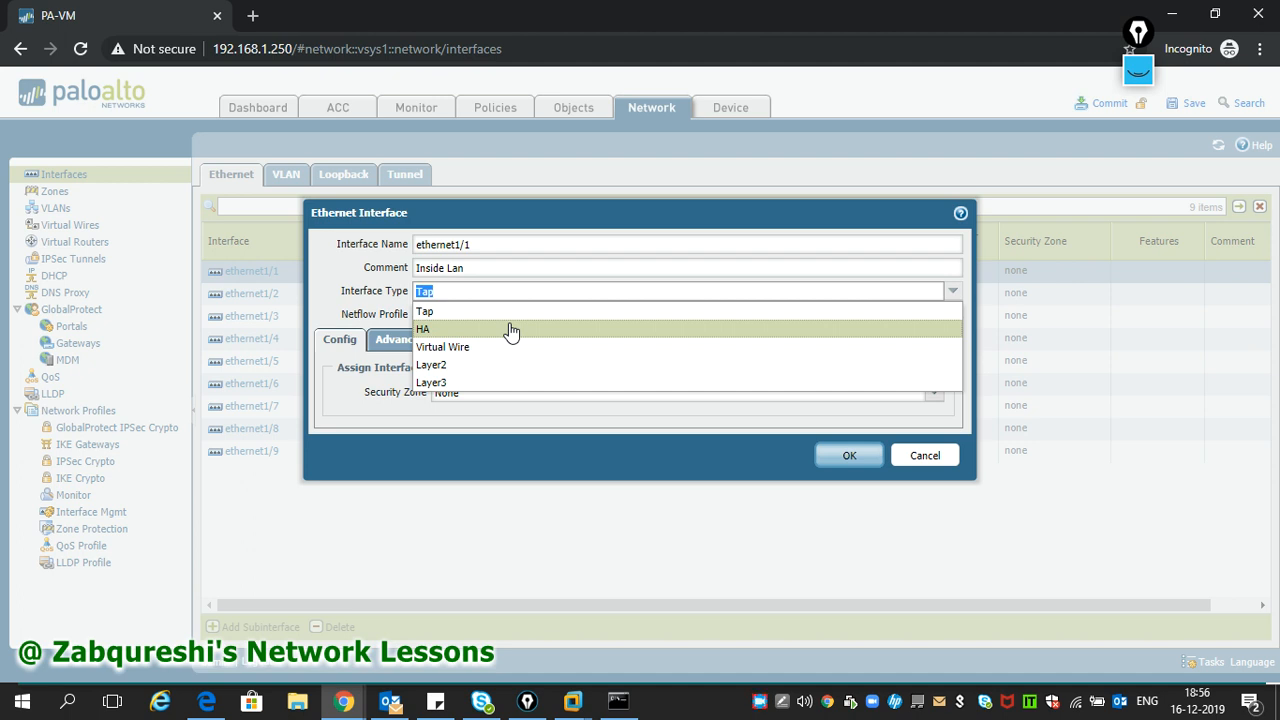
{"action": "left_click", "coordinate": [460, 384]}
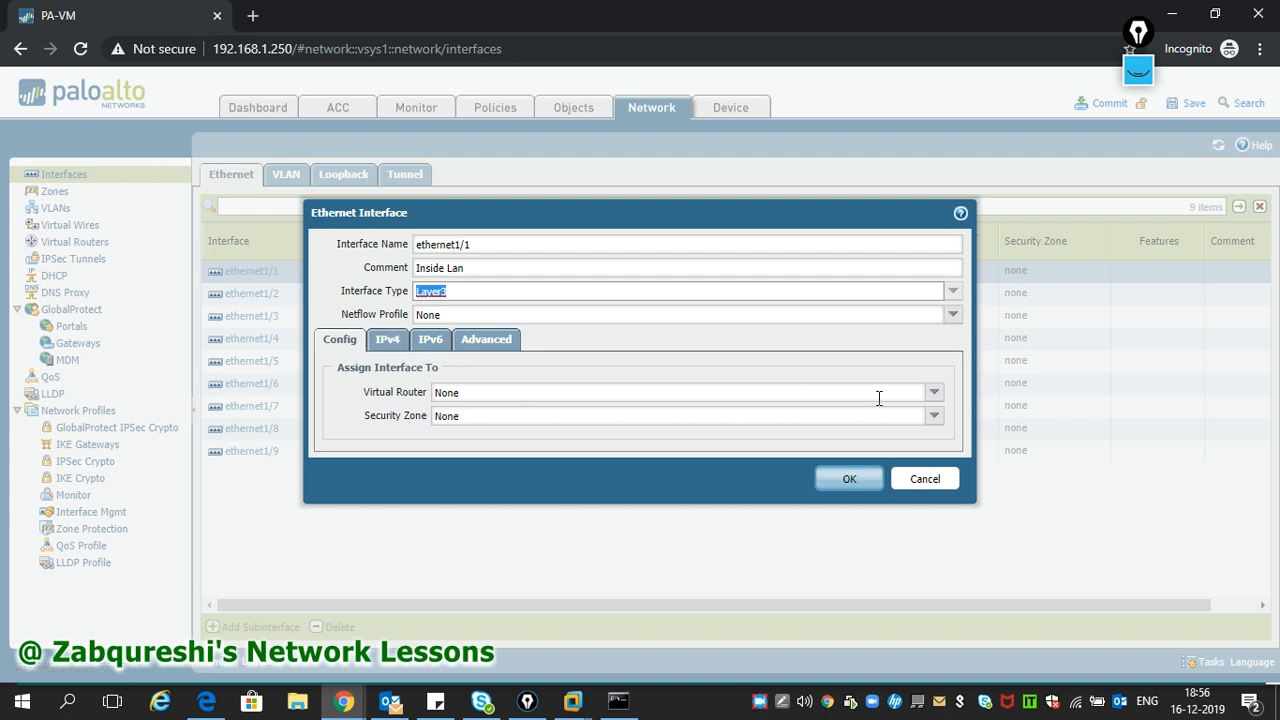
{"action": "left_click", "coordinate": [927, 391]}
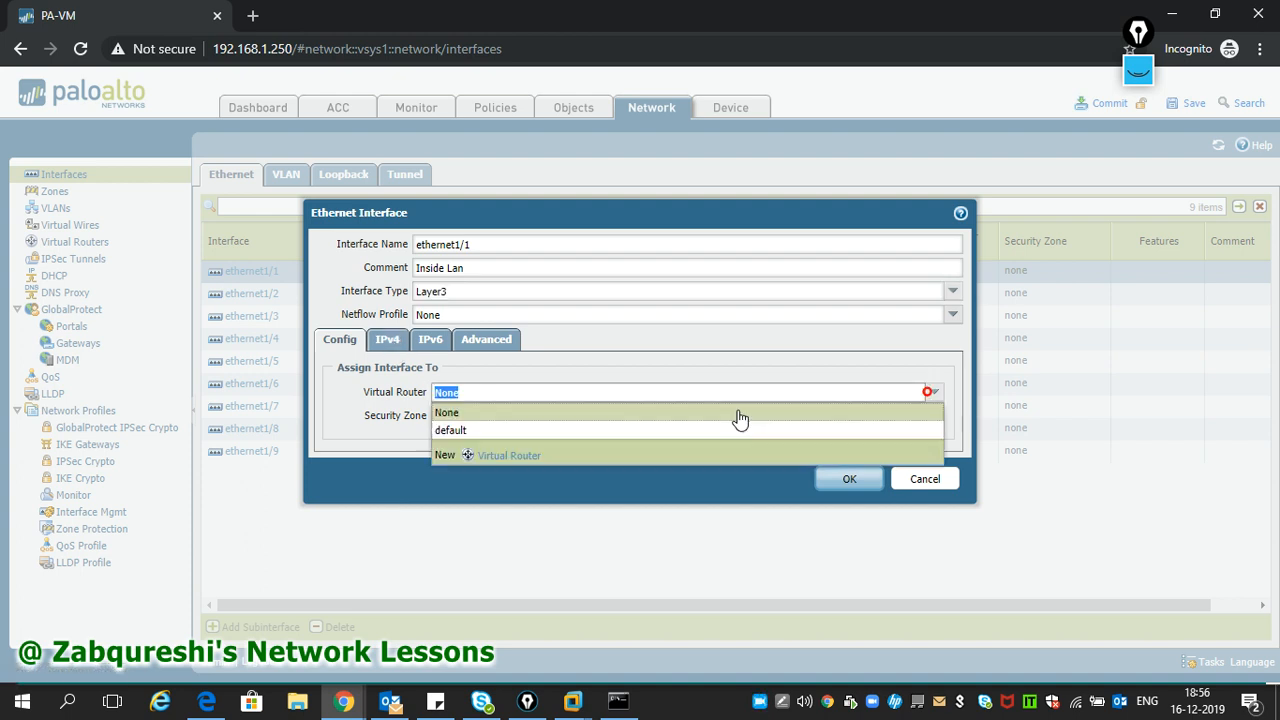
- Create virtual router VR1 for ethernet1/1 and put the interface in the Inside zone
{"action": "left_click", "coordinate": [507, 456]}
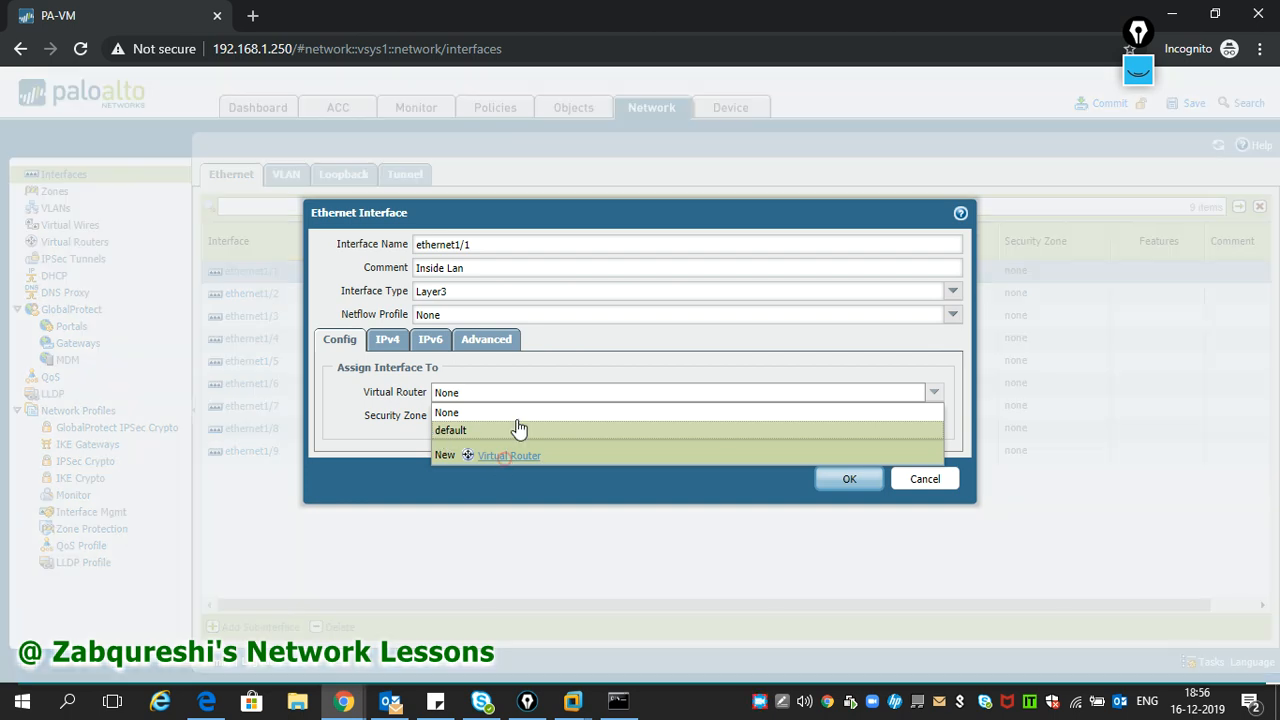
{"action": "left_click", "coordinate": [567, 194]}
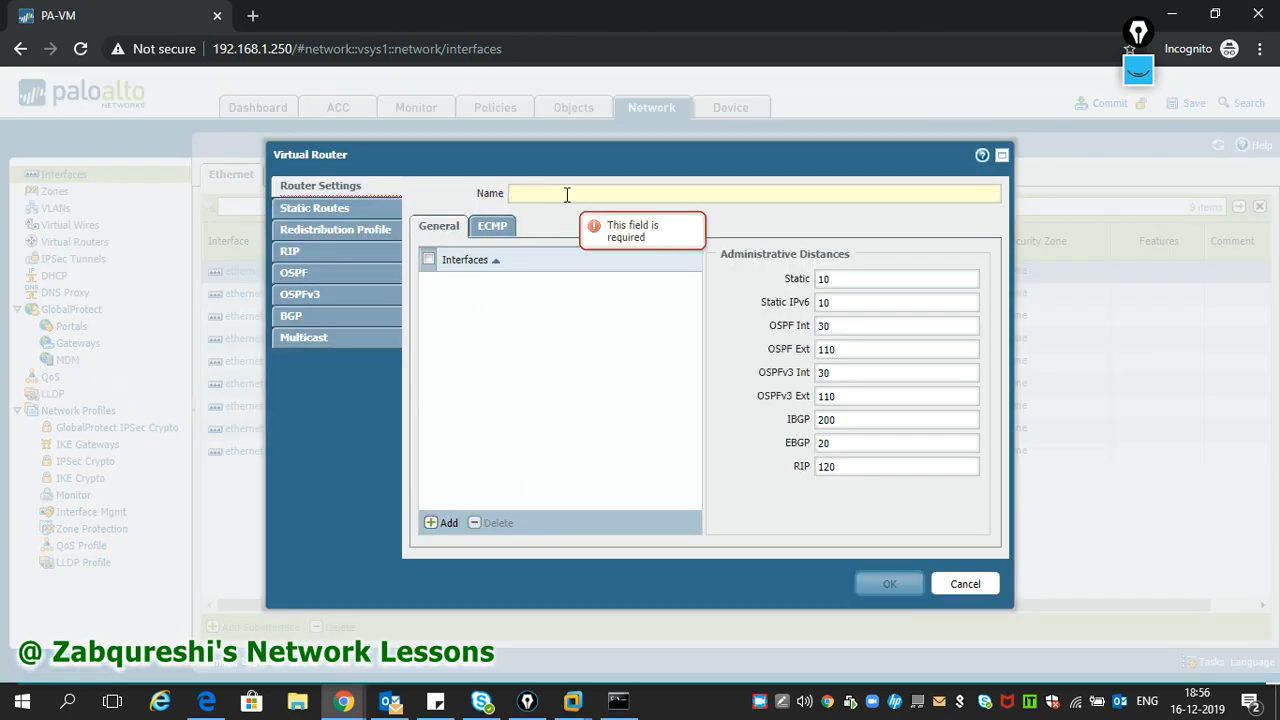
{"action": "type", "text": "VR1"}
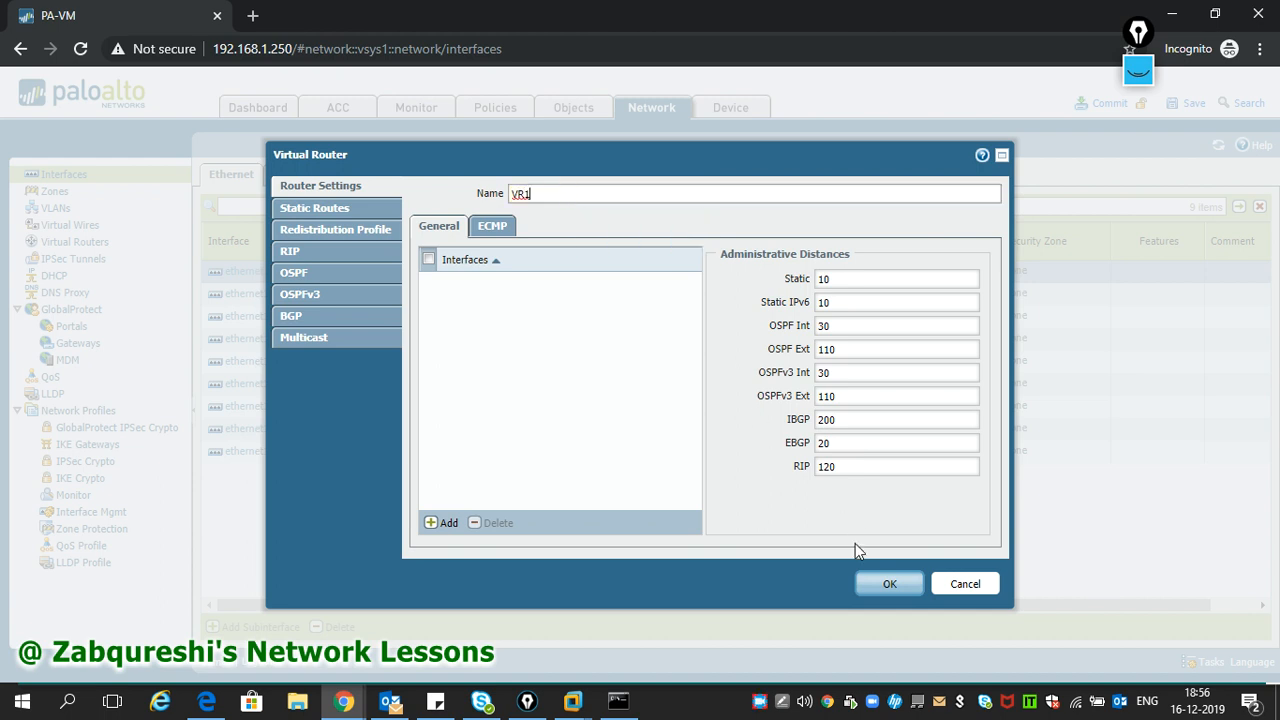
{"action": "left_click", "coordinate": [880, 584]}
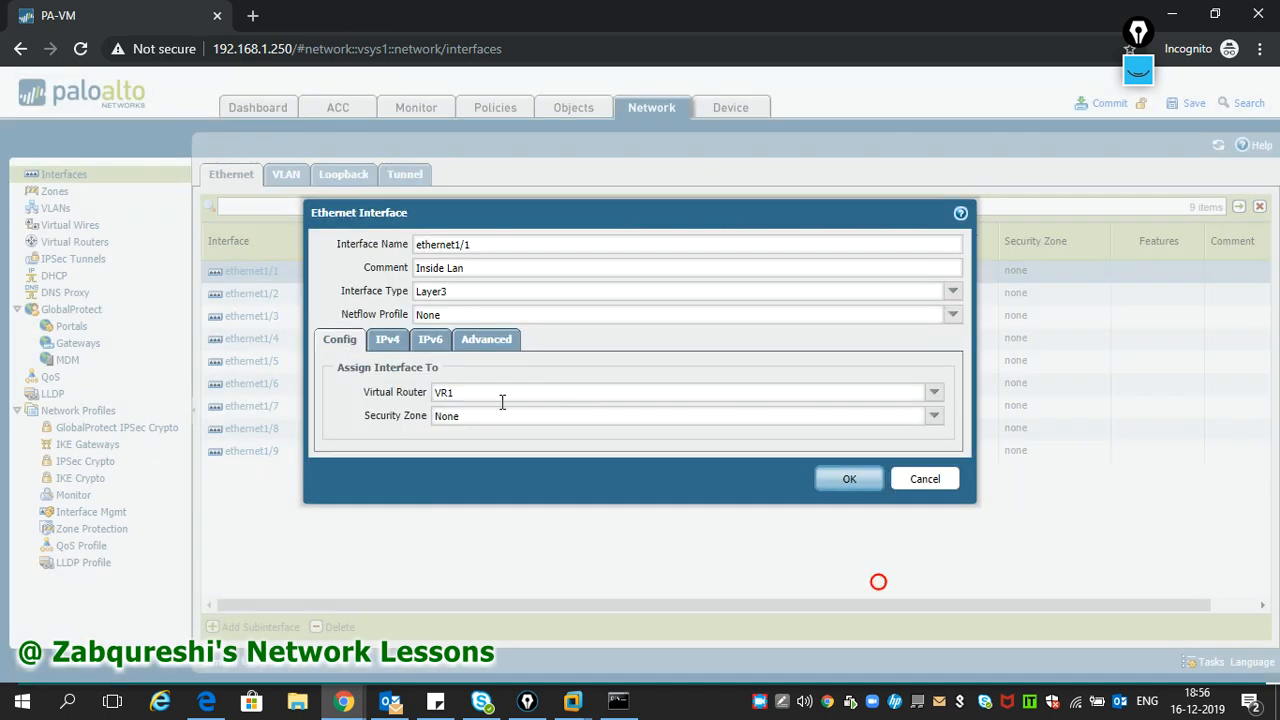
{"action": "left_click", "coordinate": [934, 416]}
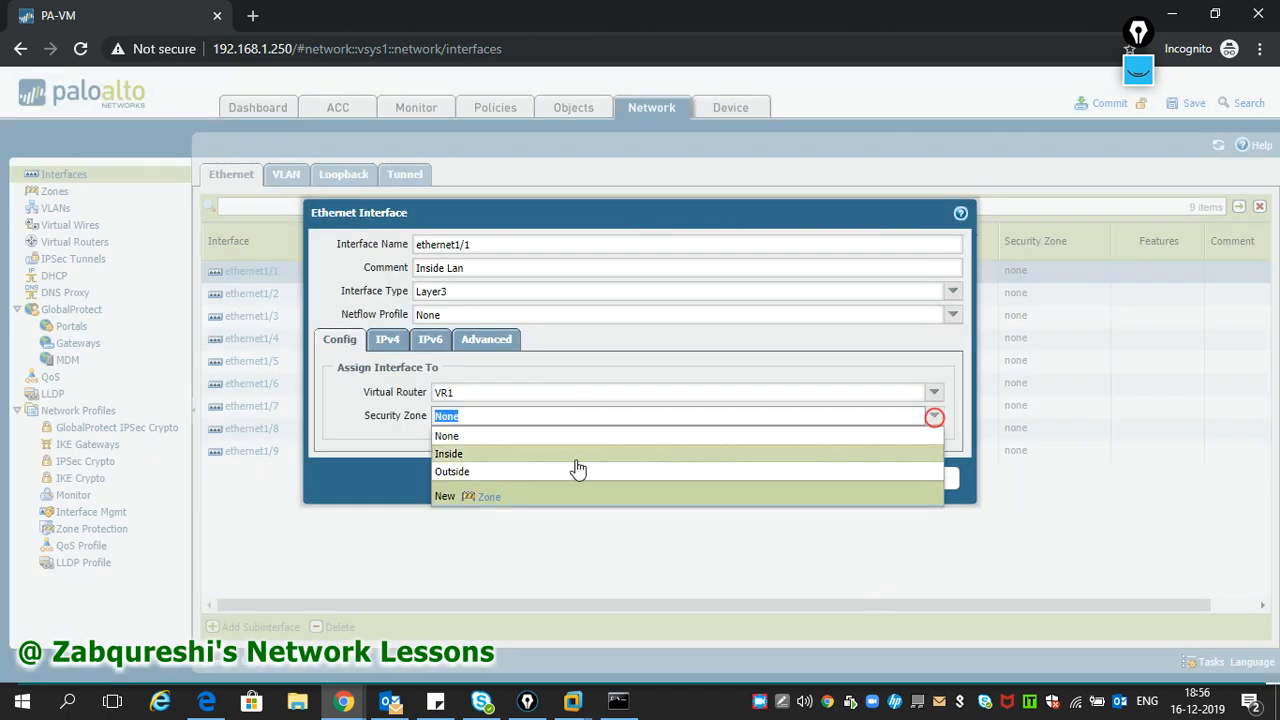
{"action": "left_click", "coordinate": [458, 453]}
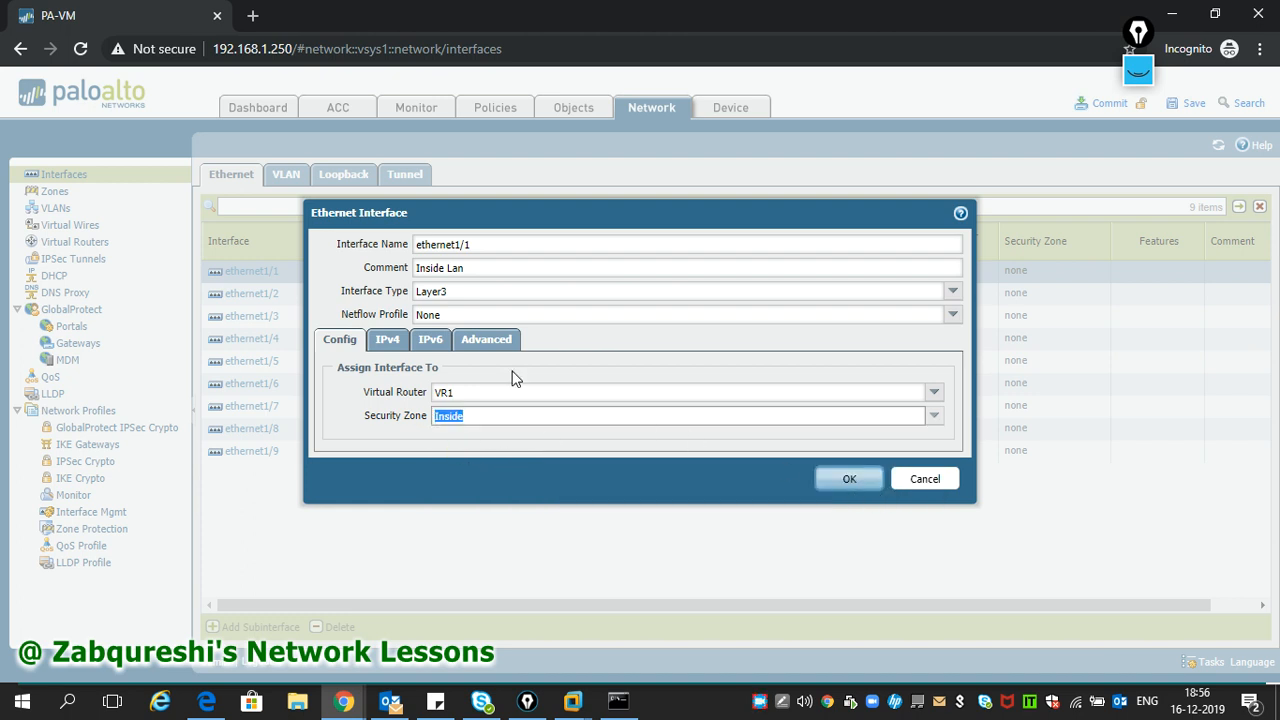
{"action": "left_click", "coordinate": [387, 340]}
- Add static IPv4 address 10.1.1.250/24 to ethernet1/1 and save the interface
{"action": "left_click", "coordinate": [347, 517]}
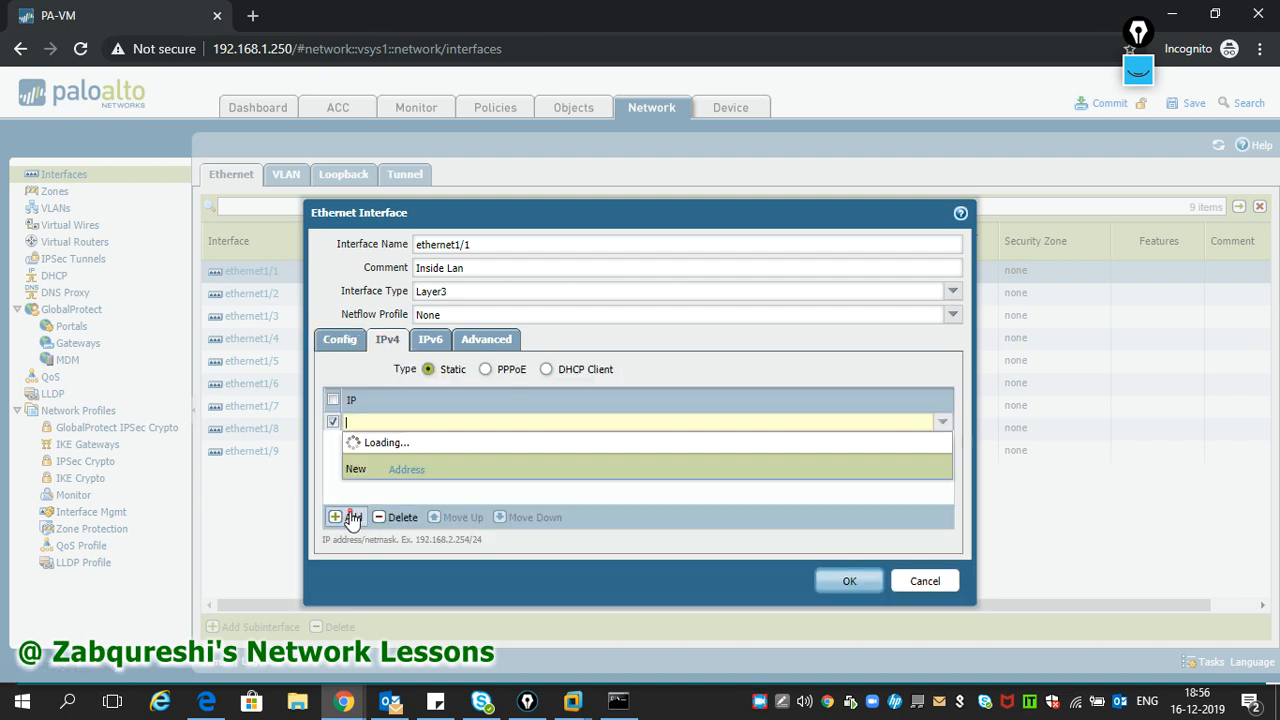
{"action": "type", "text": "10.1.1.250/24"}
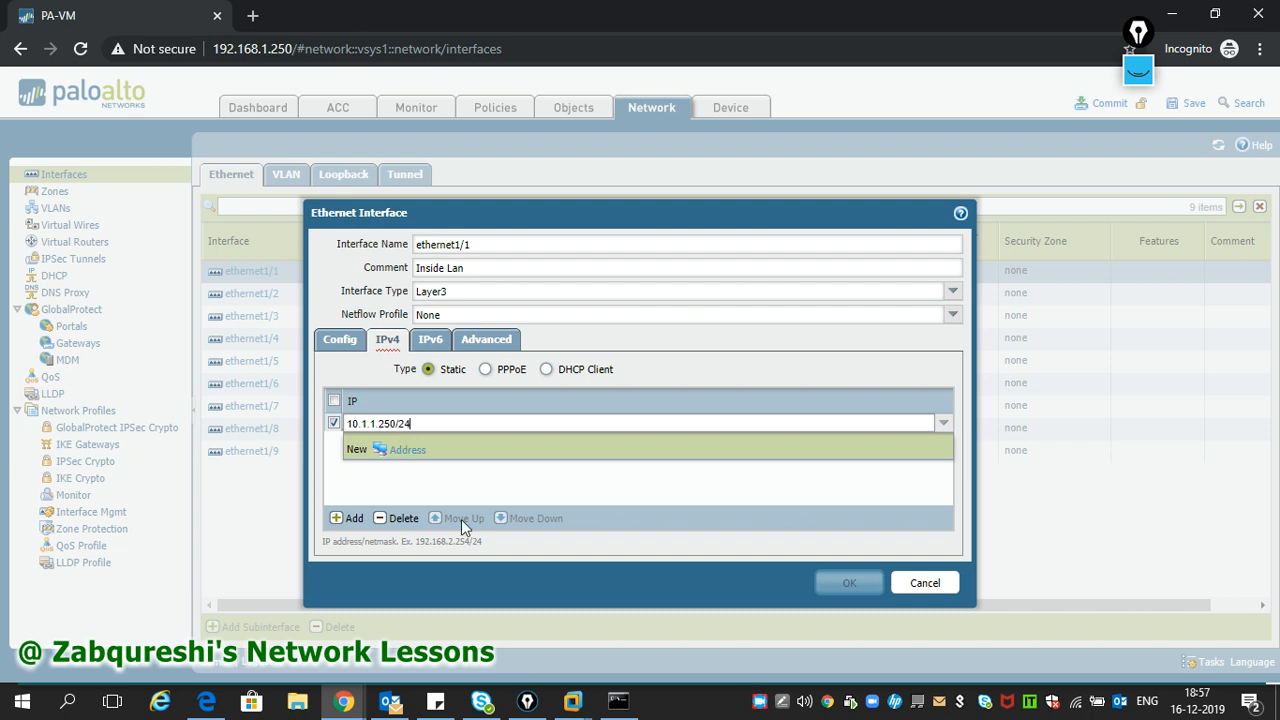
{"action": "left_click", "coordinate": [497, 485]}
{"action": "left_click", "coordinate": [865, 592]}
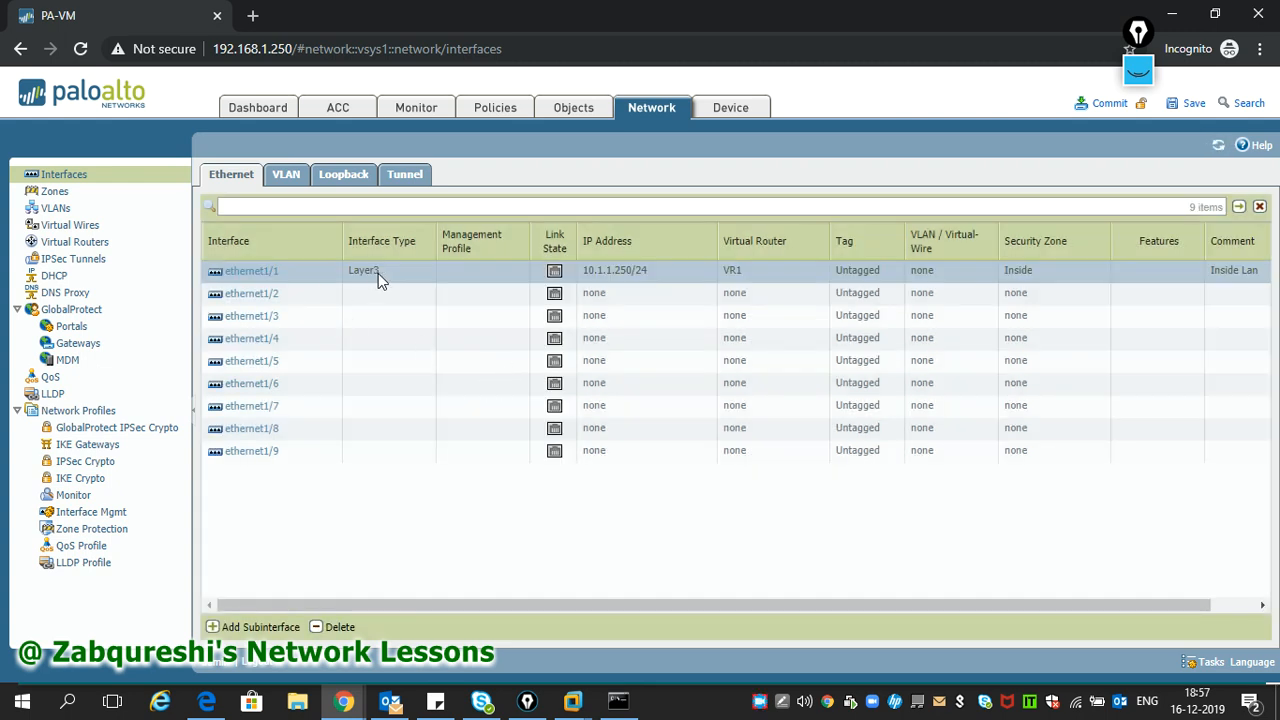
- Comment ethernet1/2 as 'Outside Internet' and make it a Layer3 interface
{"action": "left_click", "coordinate": [245, 295]}
{"action": "left_click", "coordinate": [245, 295]}
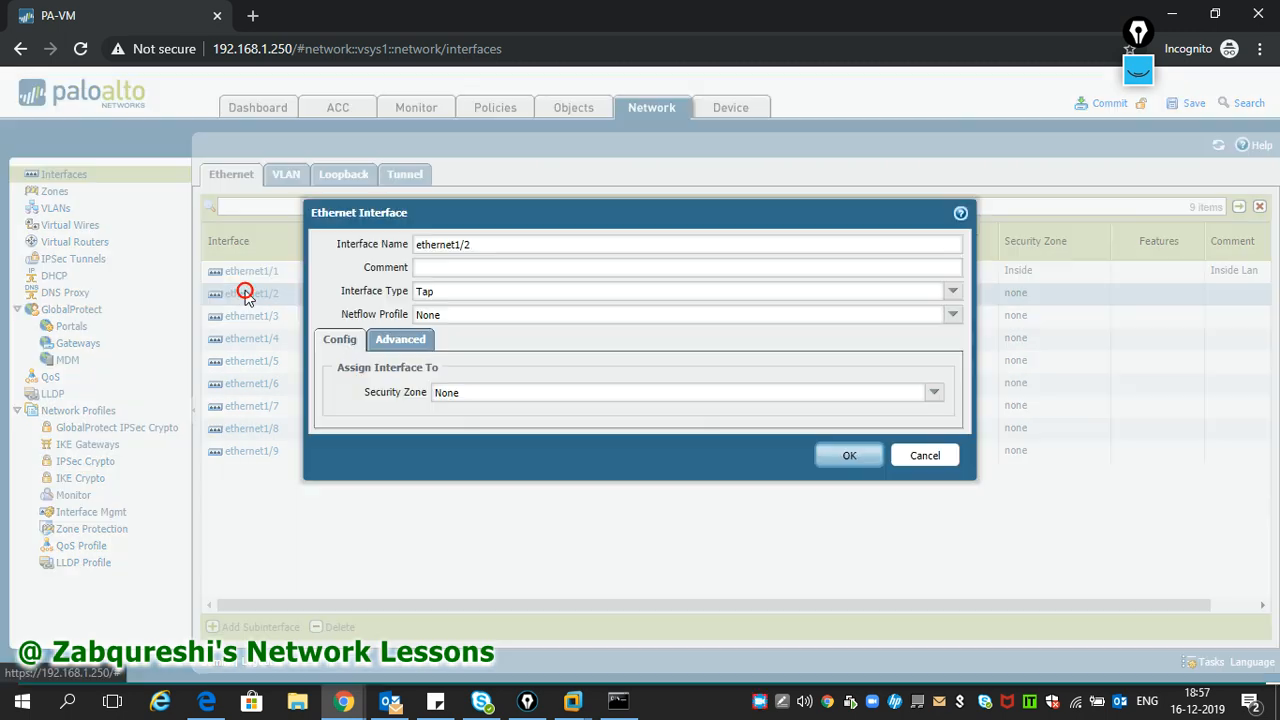
{"action": "left_click", "coordinate": [473, 266]}
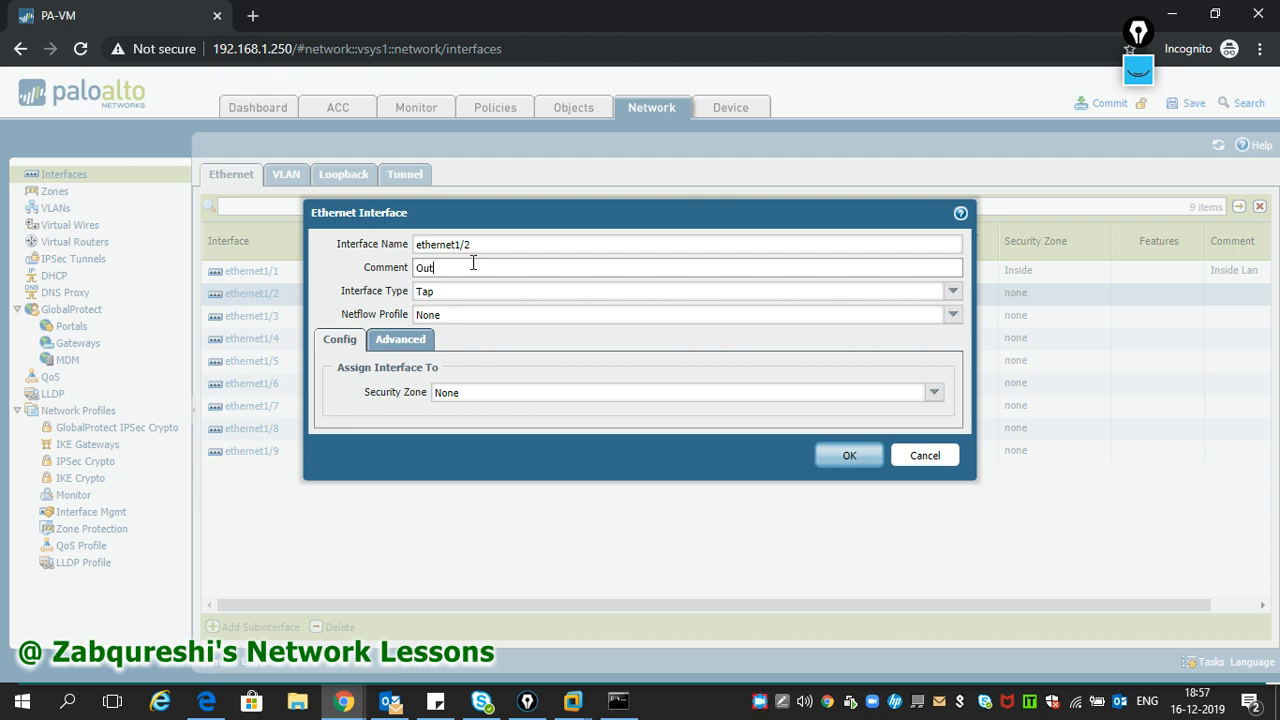
{"action": "type", "text": "side Internet"}
{"action": "left_click", "coordinate": [955, 291]}
{"action": "left_click", "coordinate": [505, 384]}
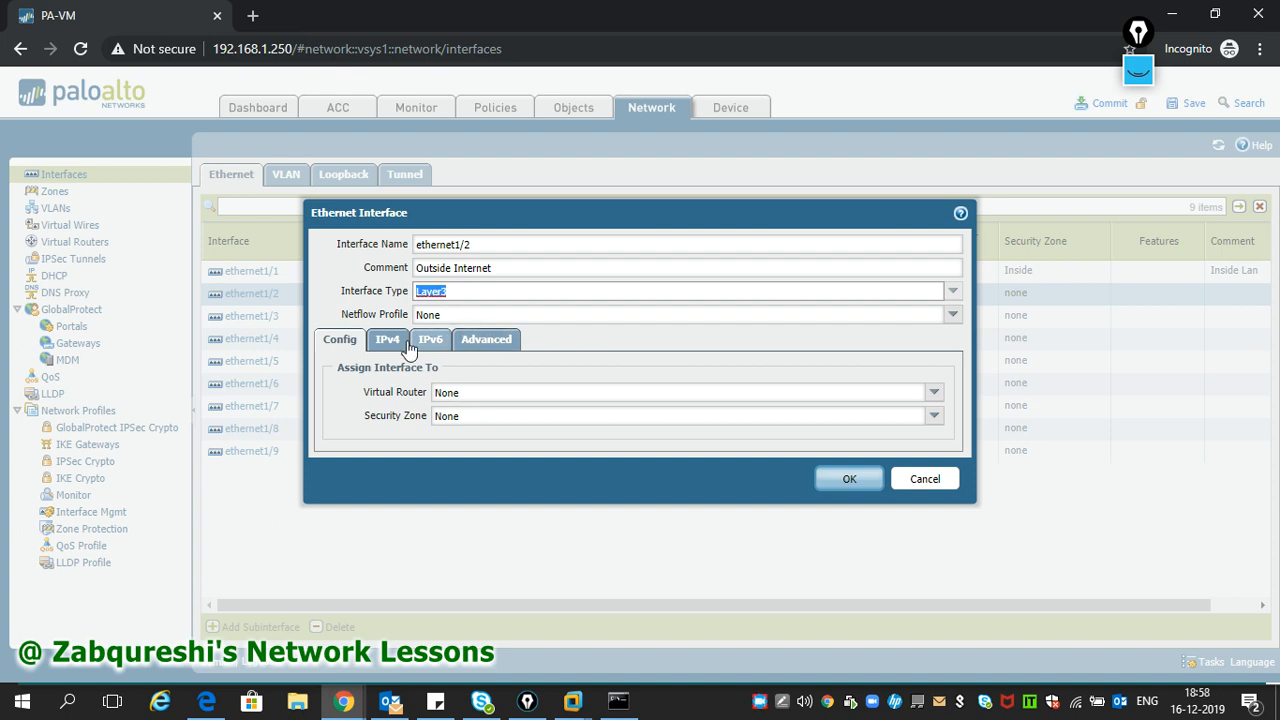
- Put ethernet1/2 on VR1 in the Outside zone with static IP 192.168.1.250/24
{"action": "left_click", "coordinate": [690, 392]}
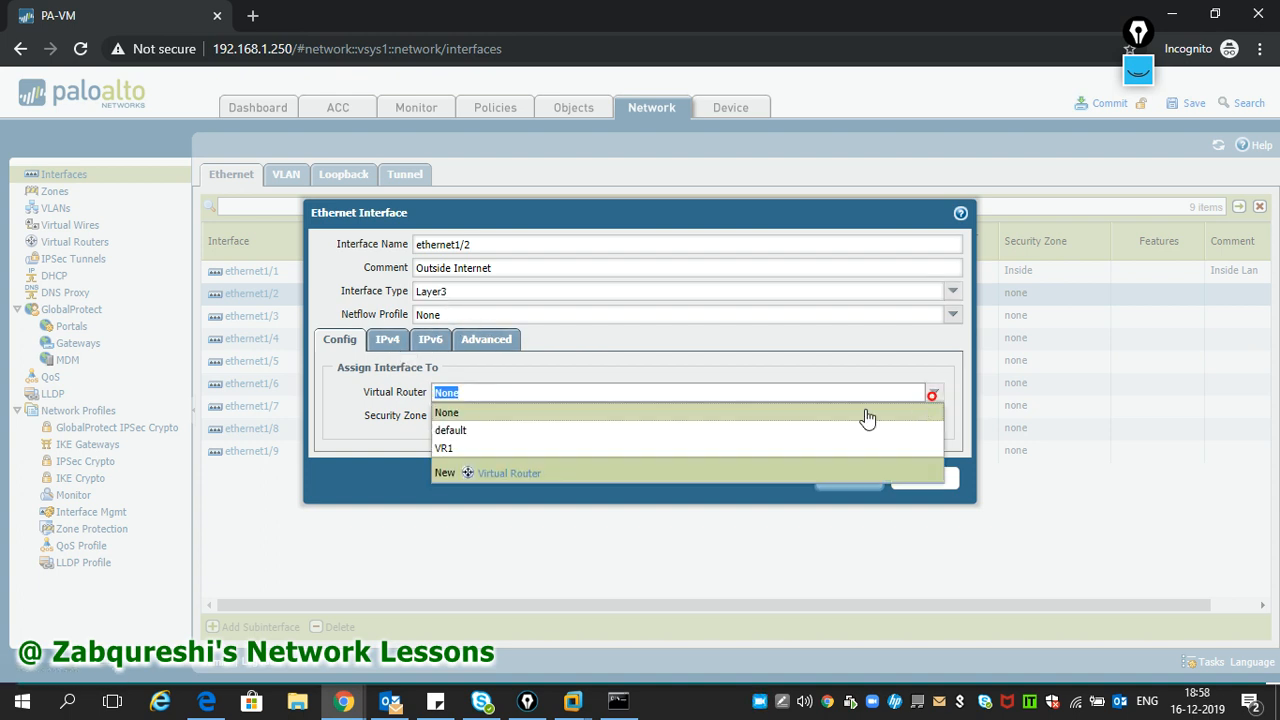
{"action": "left_click", "coordinate": [486, 449]}
{"action": "left_click", "coordinate": [934, 416]}
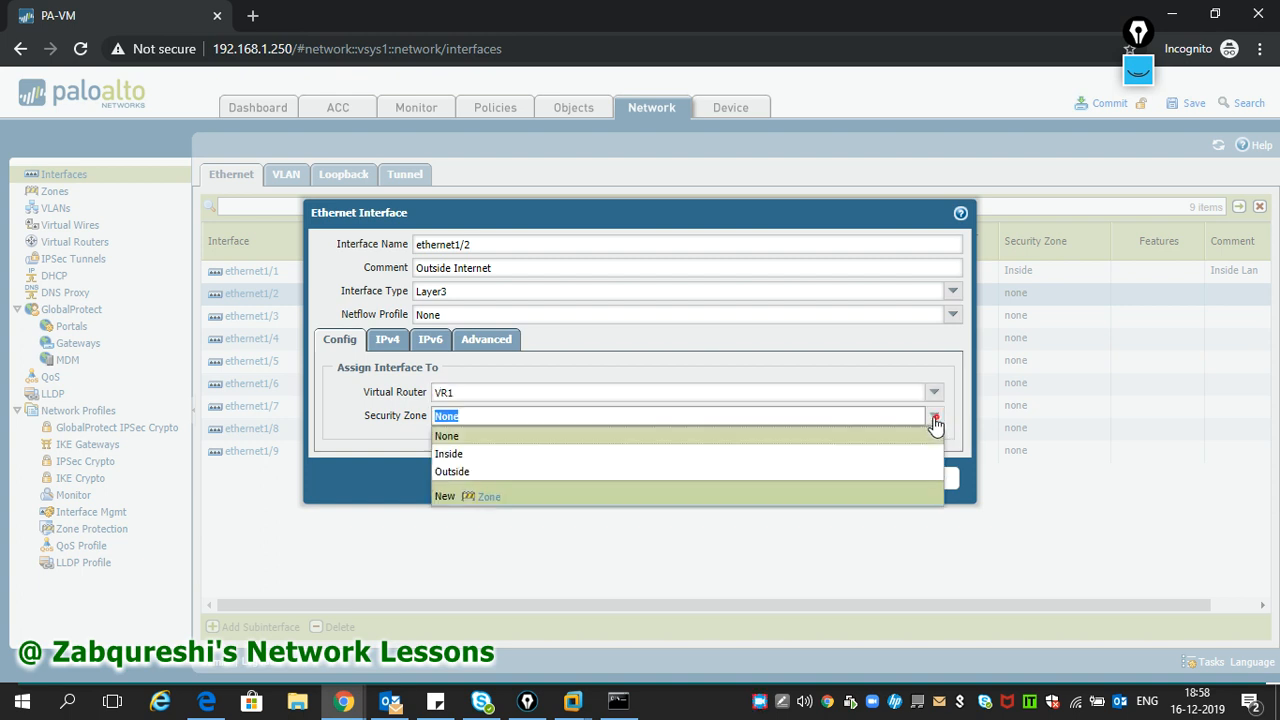
{"action": "left_click", "coordinate": [465, 471]}
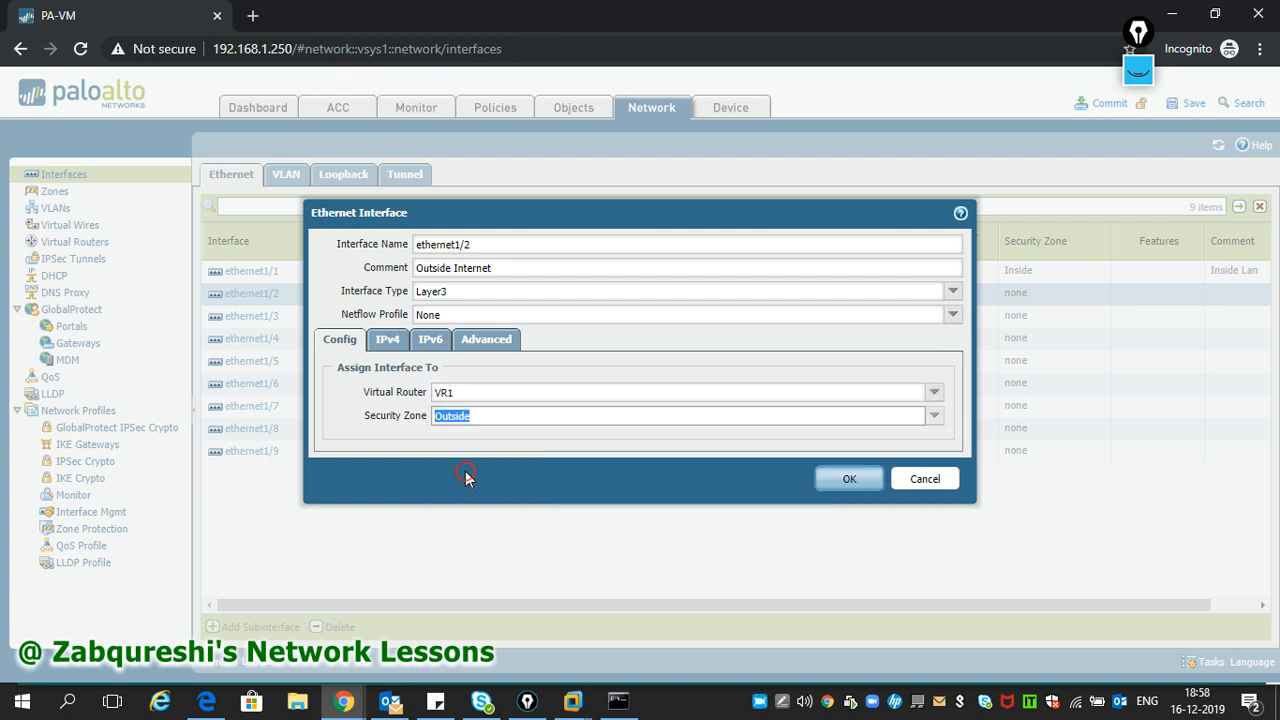
{"action": "left_click", "coordinate": [387, 339]}
{"action": "left_click", "coordinate": [352, 519]}
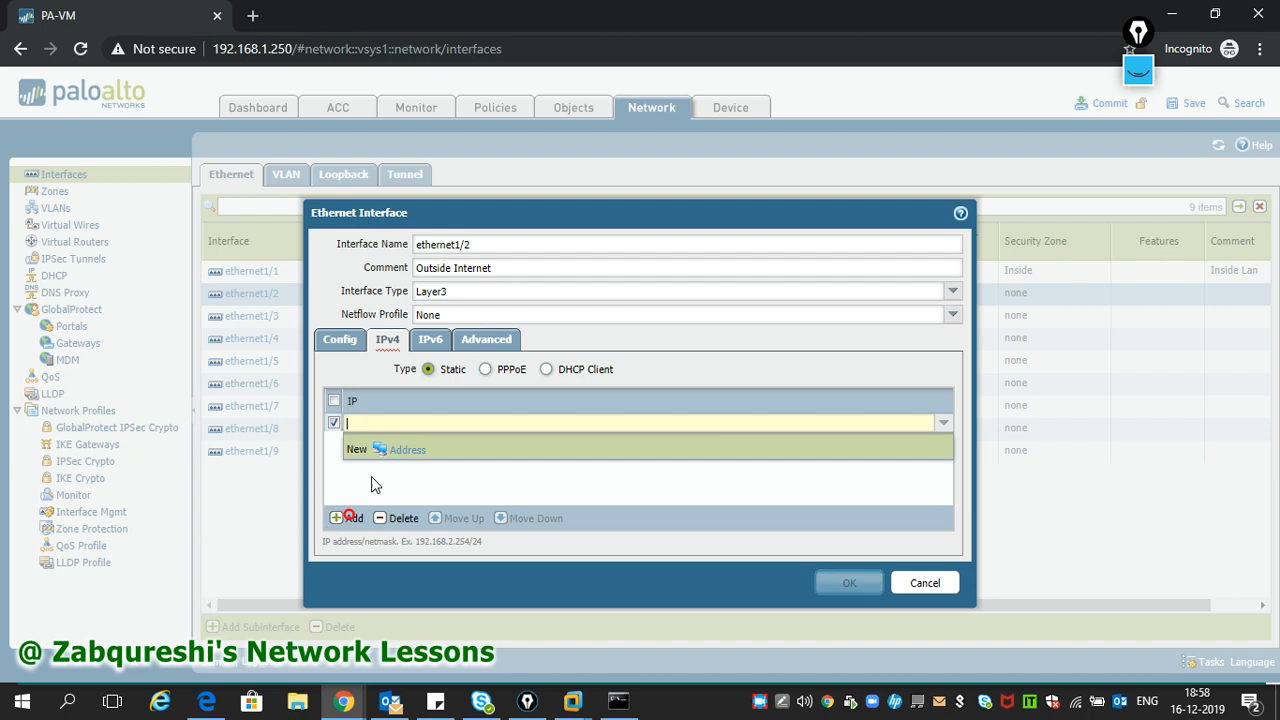
{"action": "type", "text": "192.168.1.250/24"}
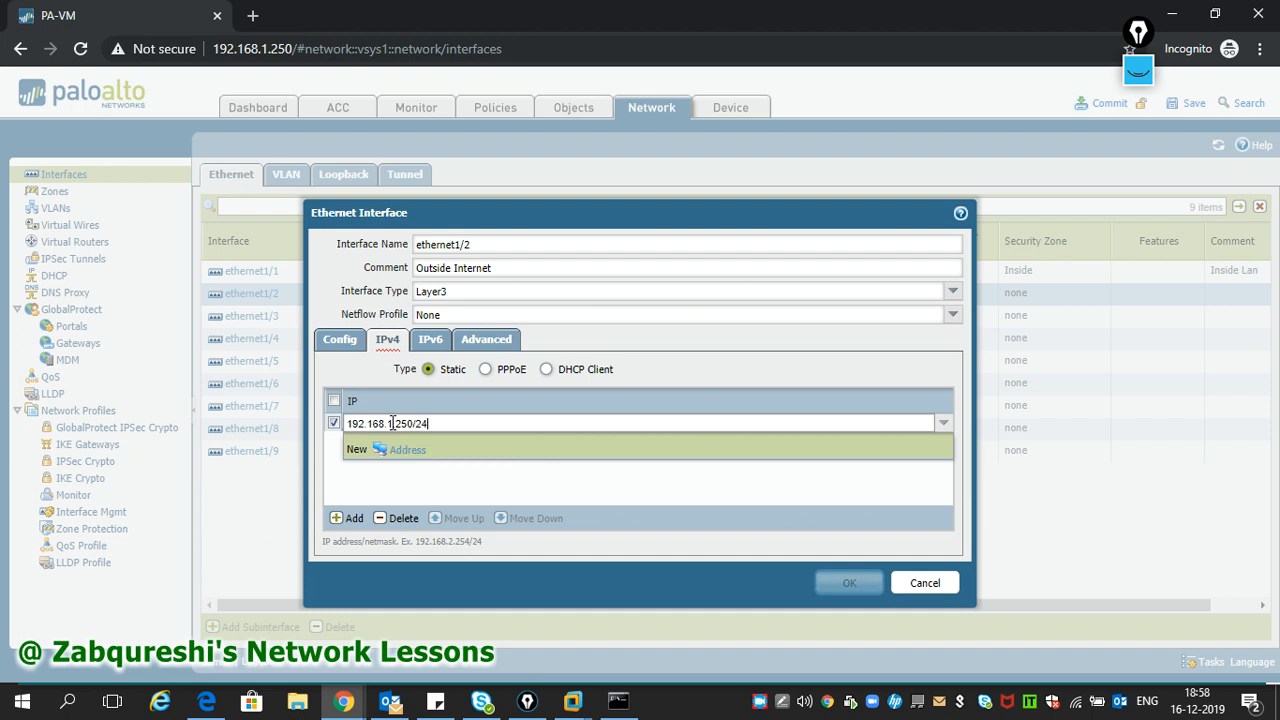
{"action": "left_click", "coordinate": [562, 489]}
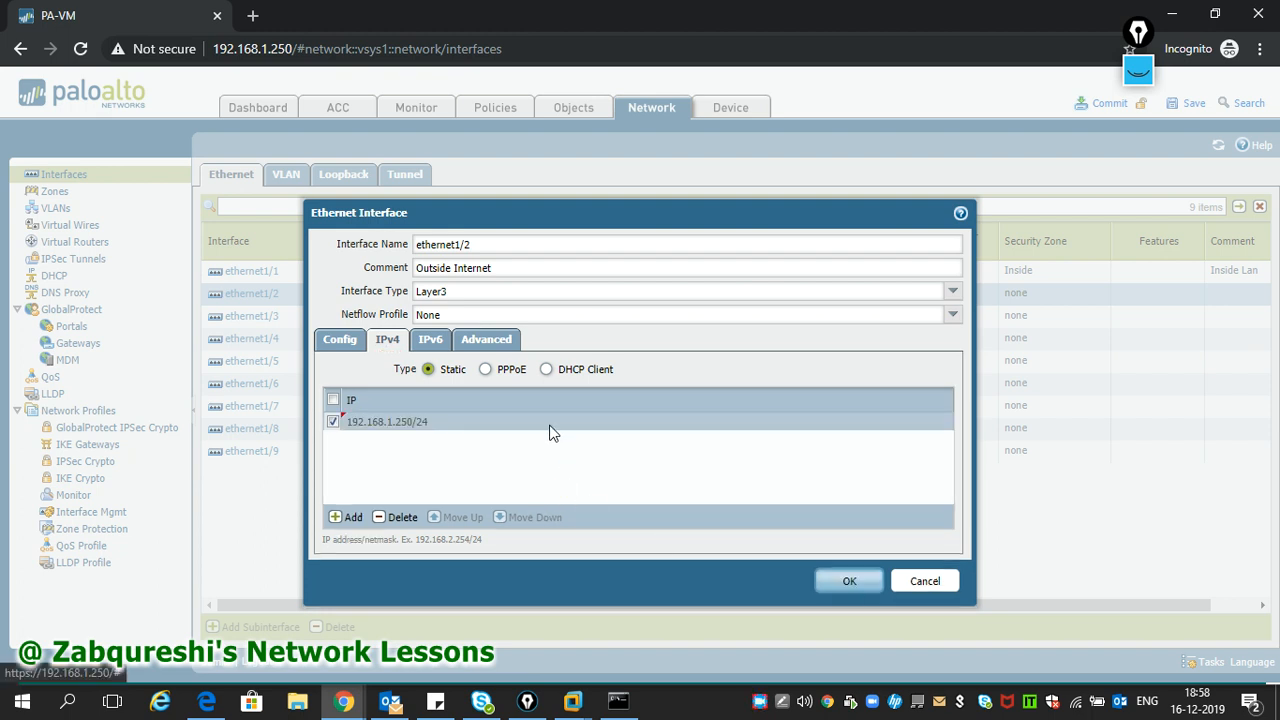
{"action": "left_click", "coordinate": [430, 339]}
- Create a Ping-only management profile named Mgmt and save ethernet1/2 with it
{"action": "left_click", "coordinate": [487, 251]}
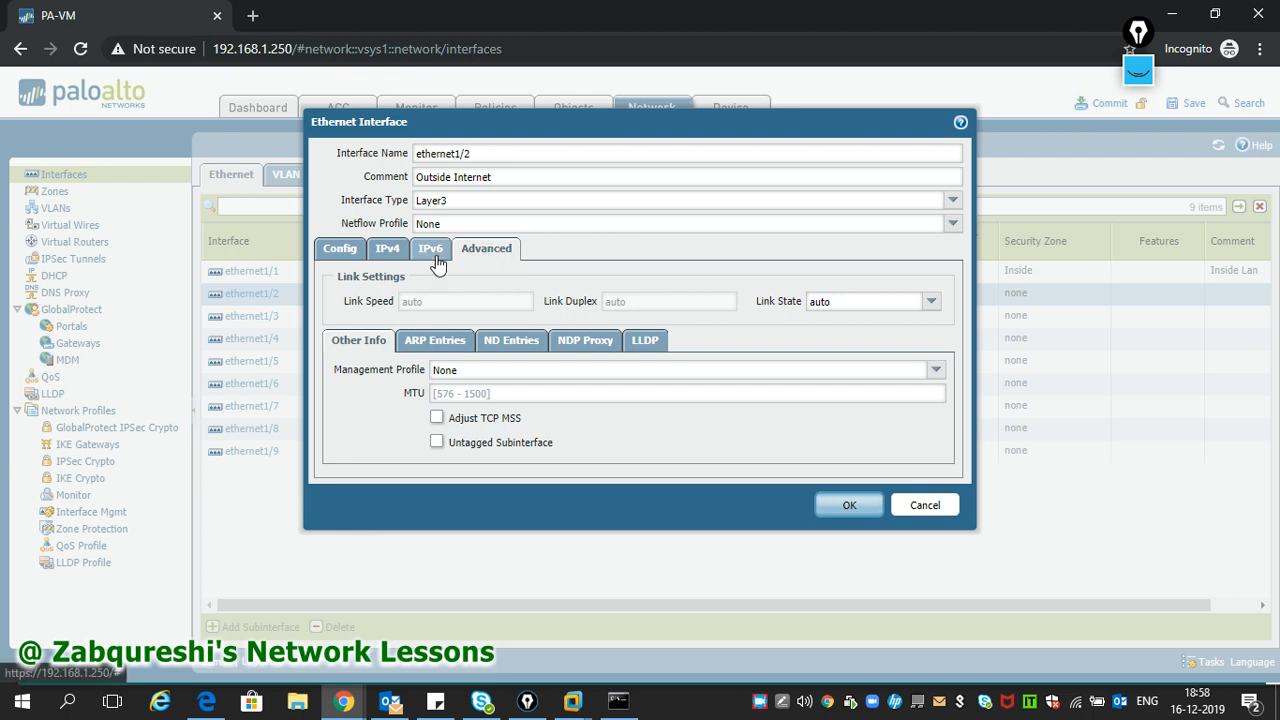
{"action": "left_click", "coordinate": [936, 369]}
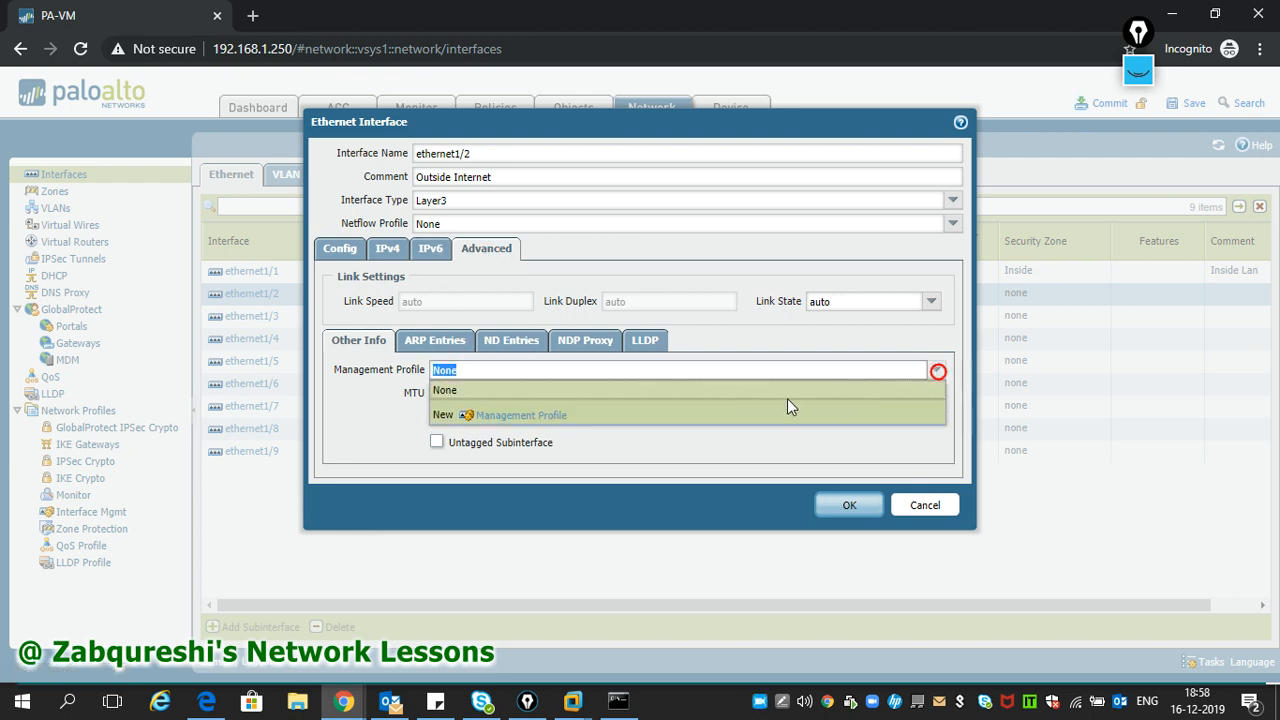
{"action": "left_click", "coordinate": [509, 416]}
{"action": "left_click", "coordinate": [473, 240]}
{"action": "left_click", "coordinate": [489, 191]}
{"action": "type", "text": "Mgmt"}
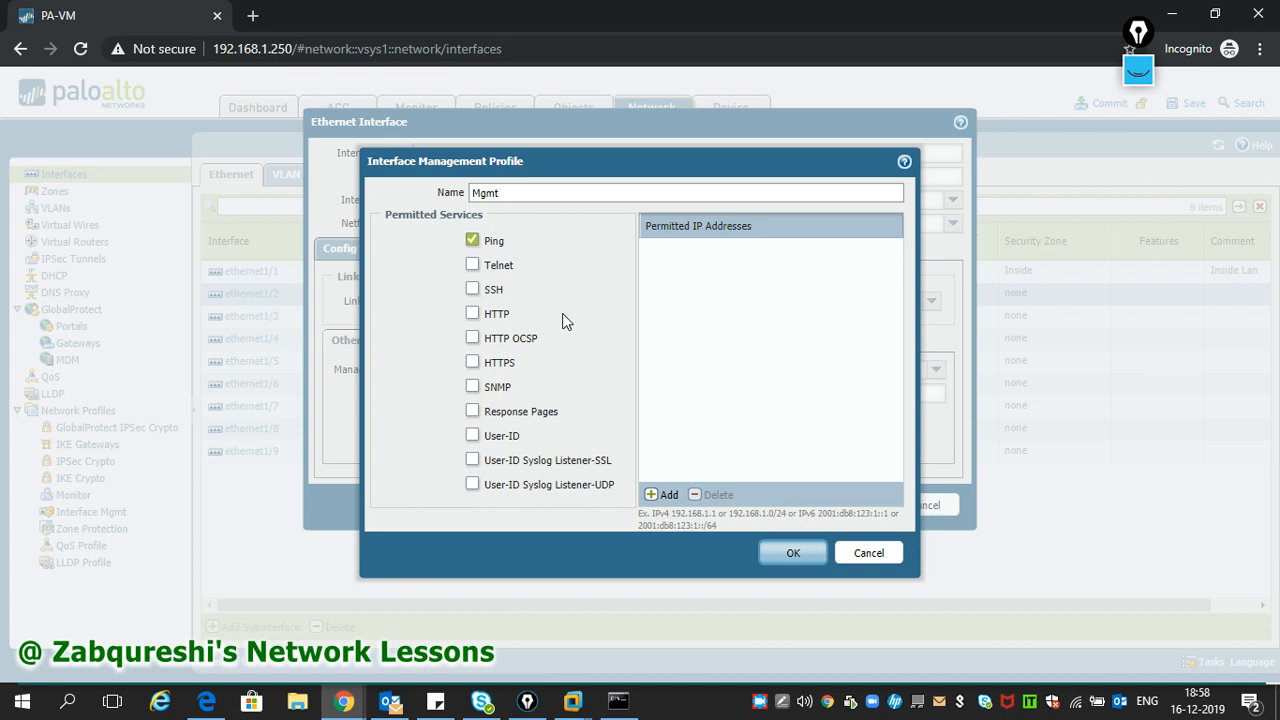
{"action": "left_click", "coordinate": [766, 552]}
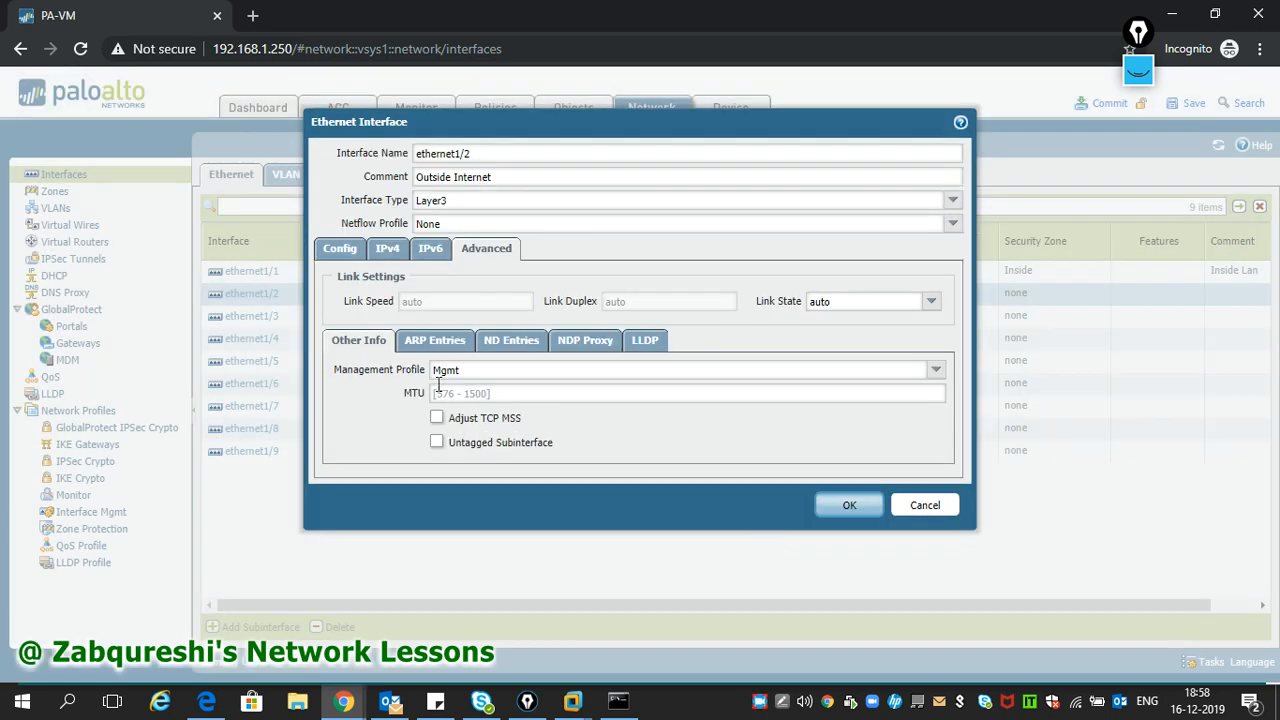
{"action": "left_click", "coordinate": [446, 371]}
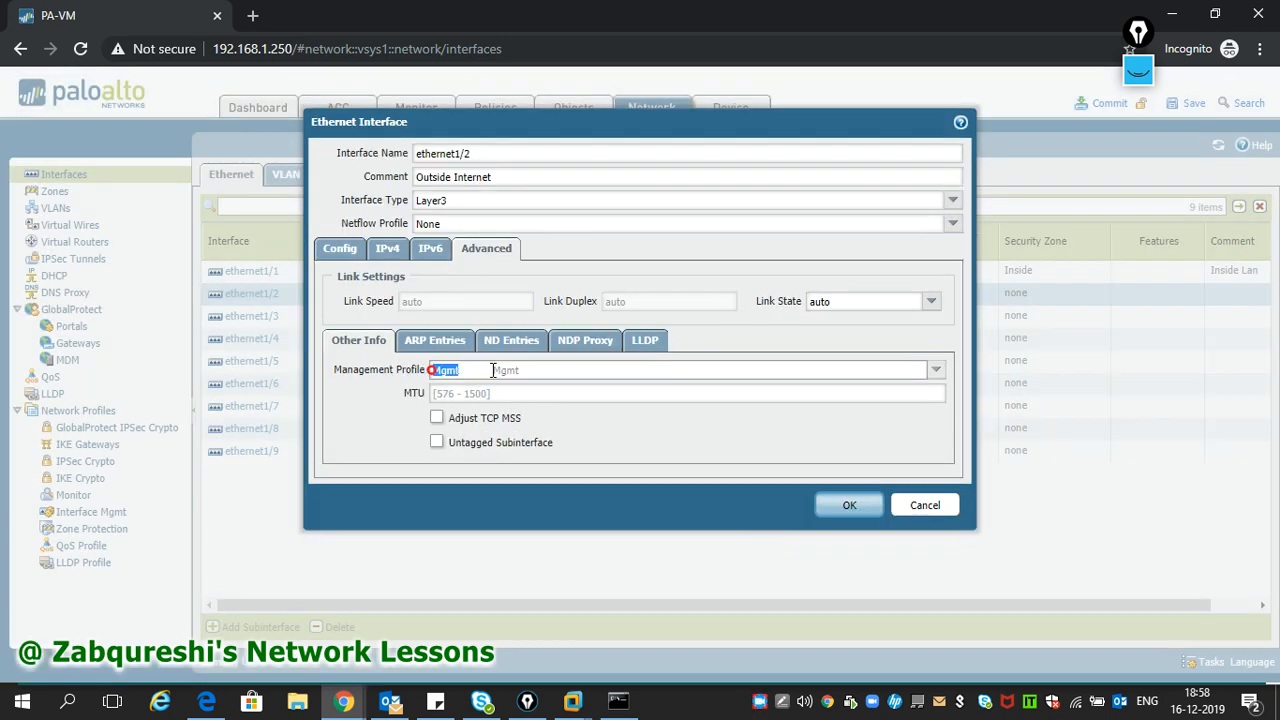
{"action": "left_click", "coordinate": [849, 507]}
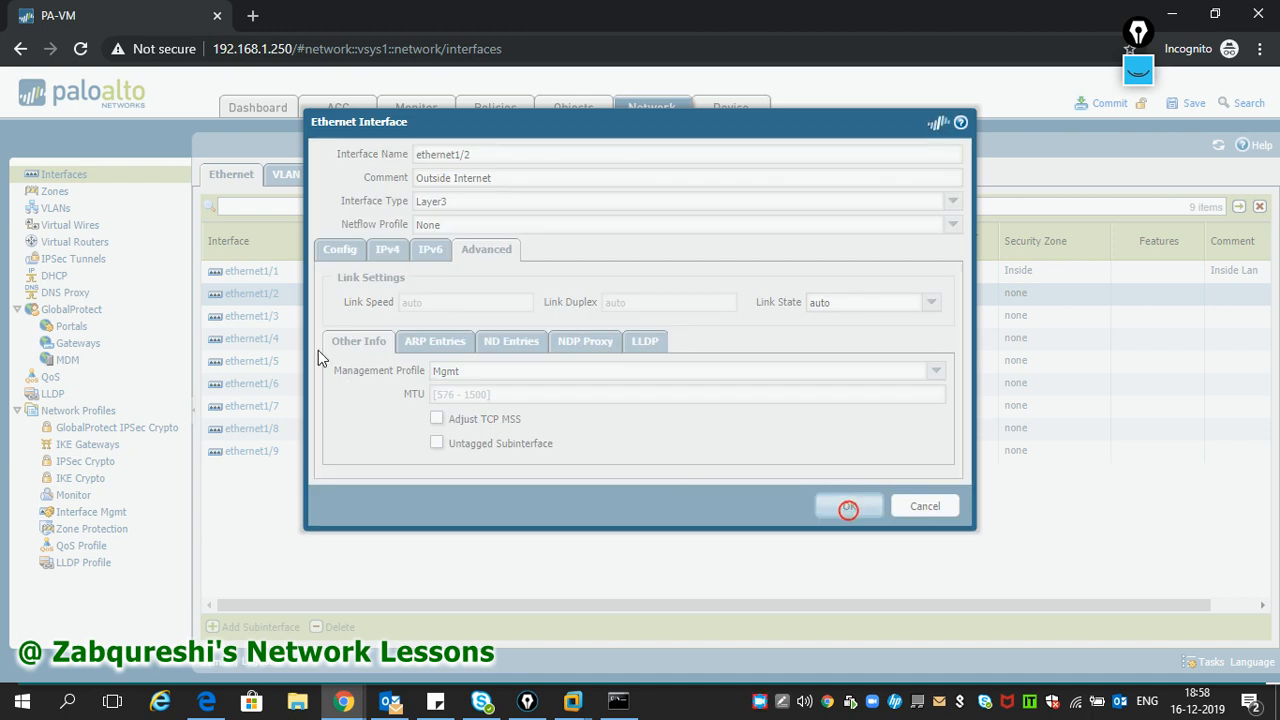
- Apply the Mgmt management profile to ethernet1/1 as well
{"action": "left_click", "coordinate": [254, 274]}
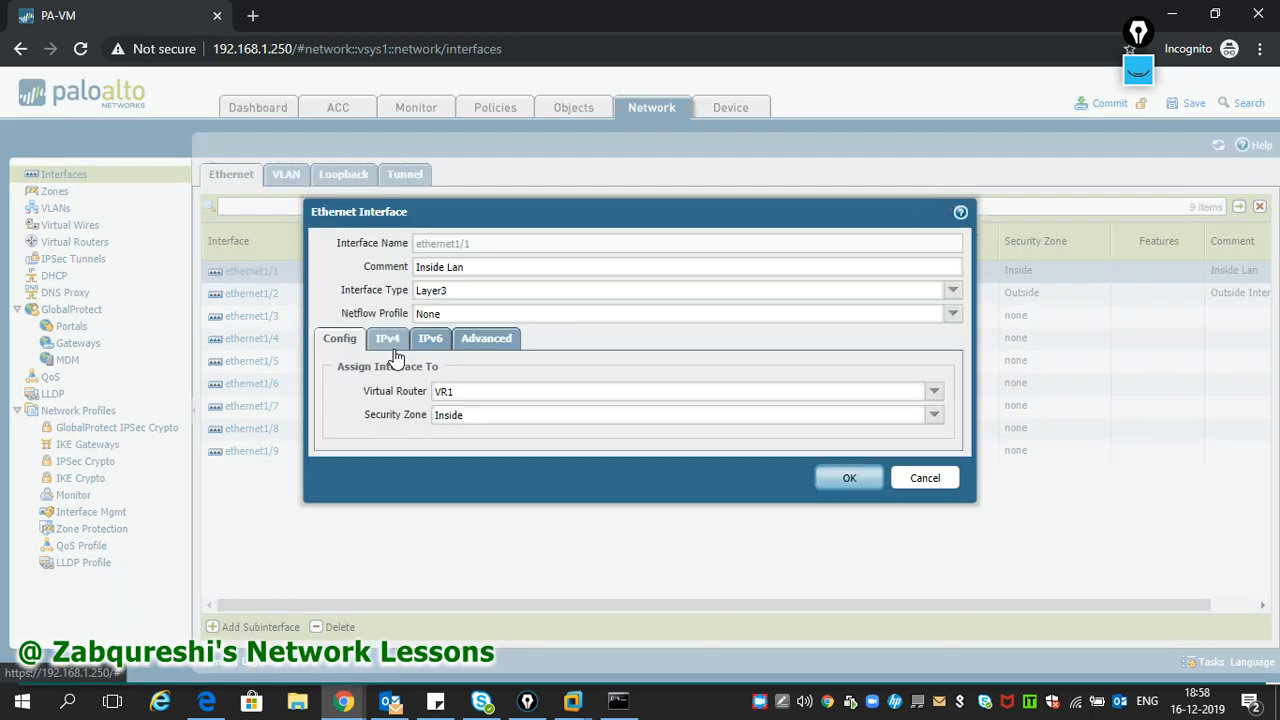
{"action": "left_click", "coordinate": [484, 338]}
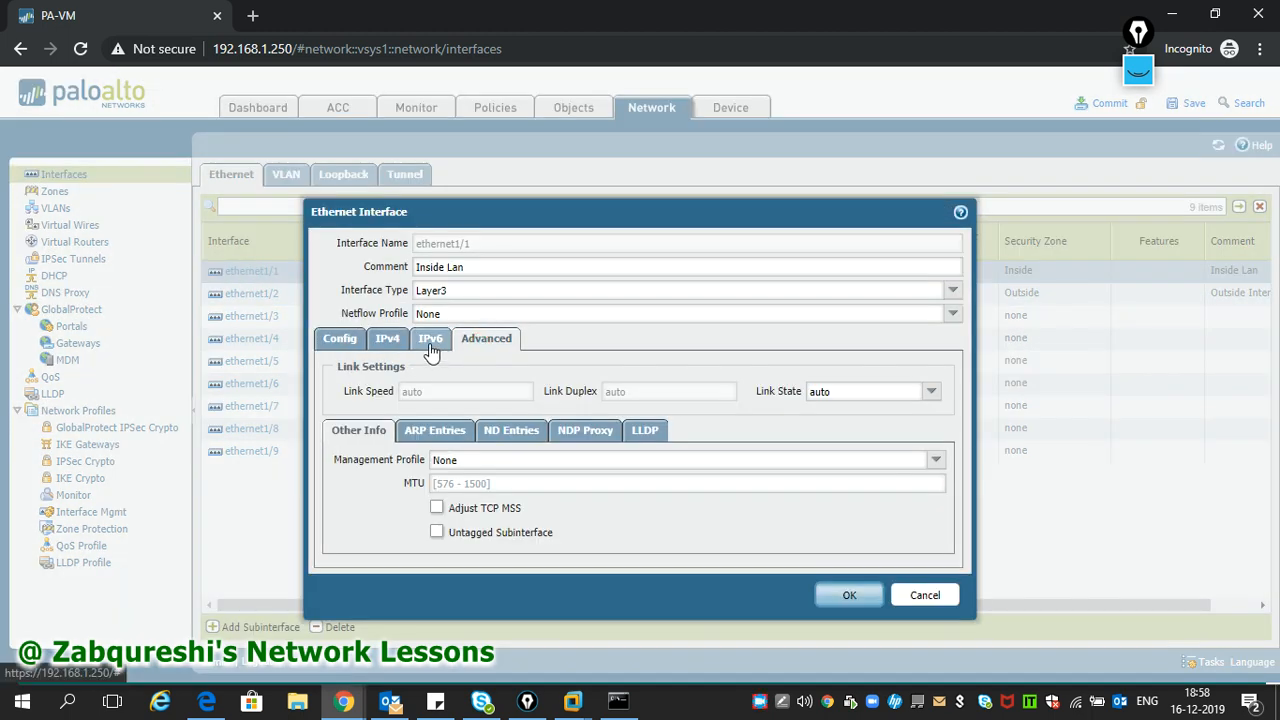
{"action": "left_click", "coordinate": [934, 461]}
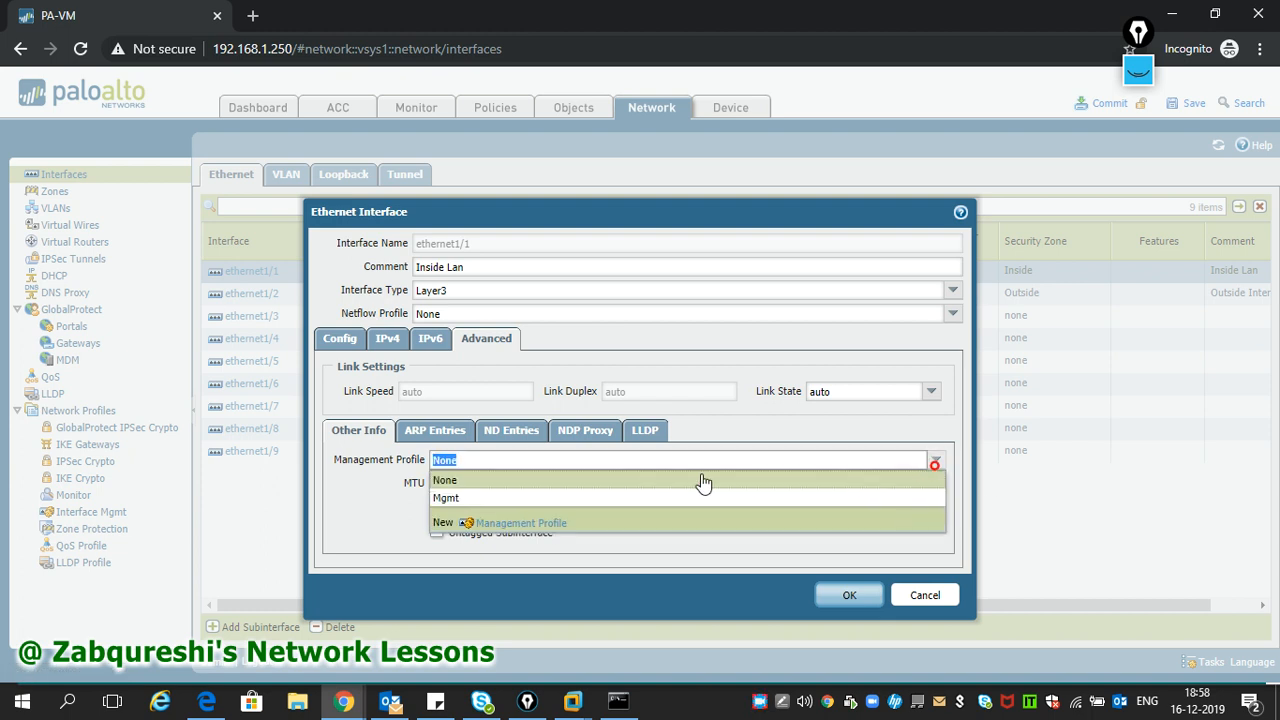
{"action": "left_click", "coordinate": [493, 497]}
{"action": "left_click", "coordinate": [851, 596]}
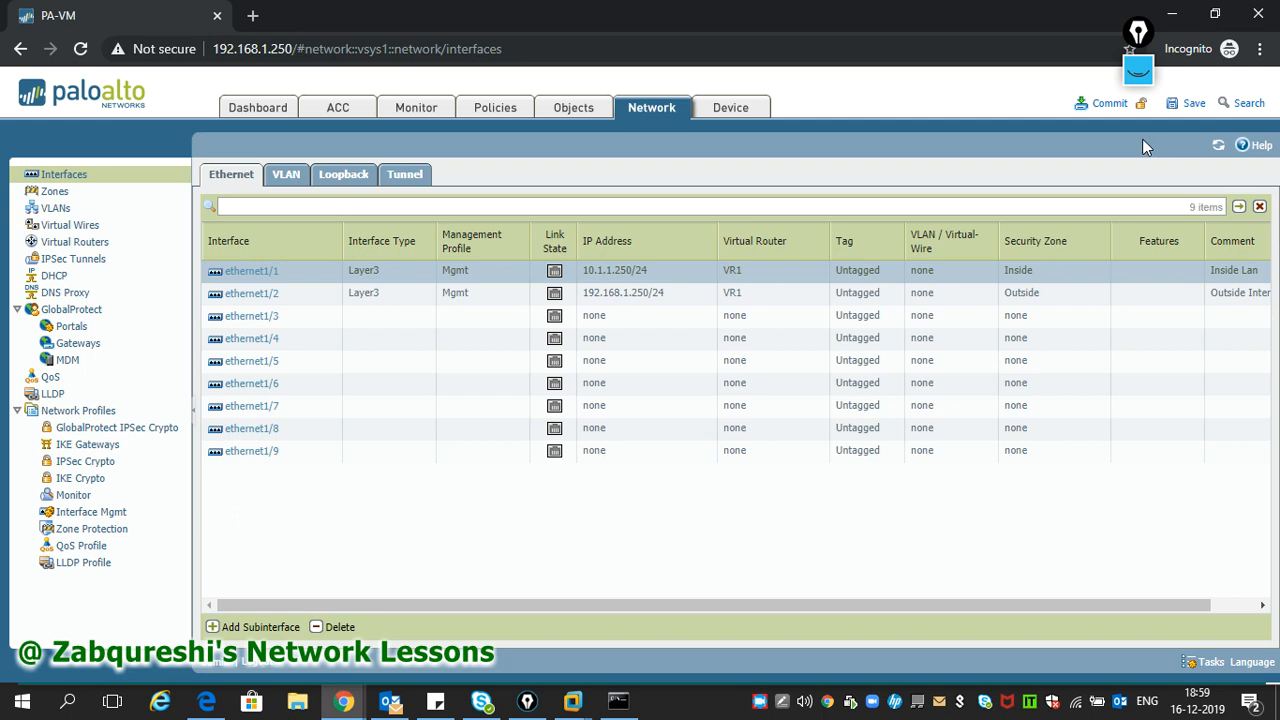
- Commit the firewall configuration, which fails on the 192.168.1.250 IP conflict
{"action": "left_click", "coordinate": [1115, 110]}
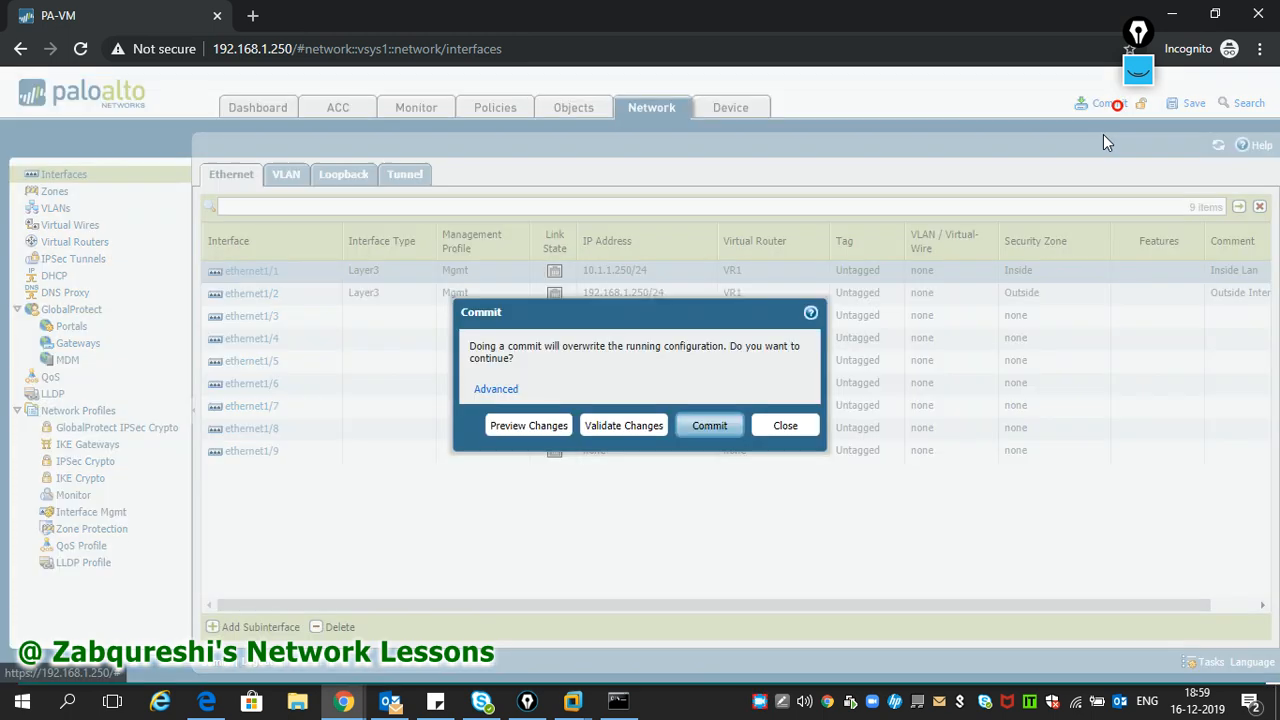
{"action": "left_click", "coordinate": [730, 427]}
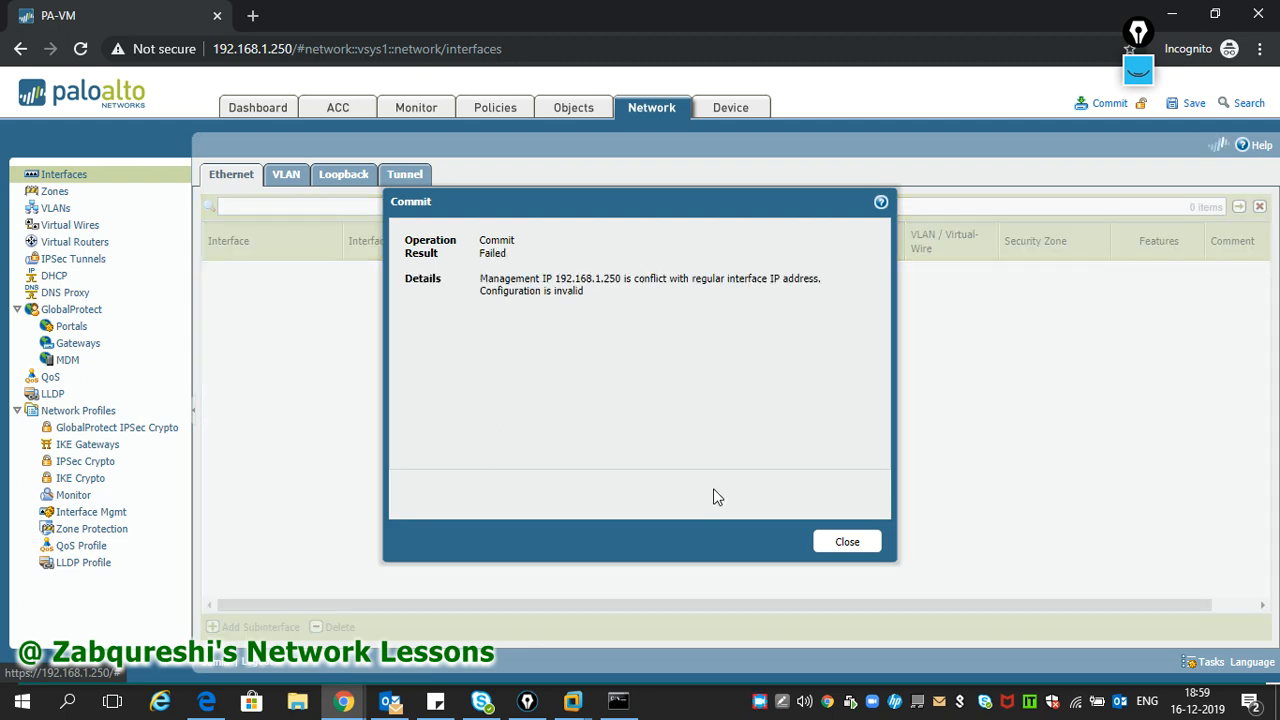
{"action": "mouse_move", "coordinate": [574, 701]}
{"action": "left_click", "coordinate": [591, 646]}
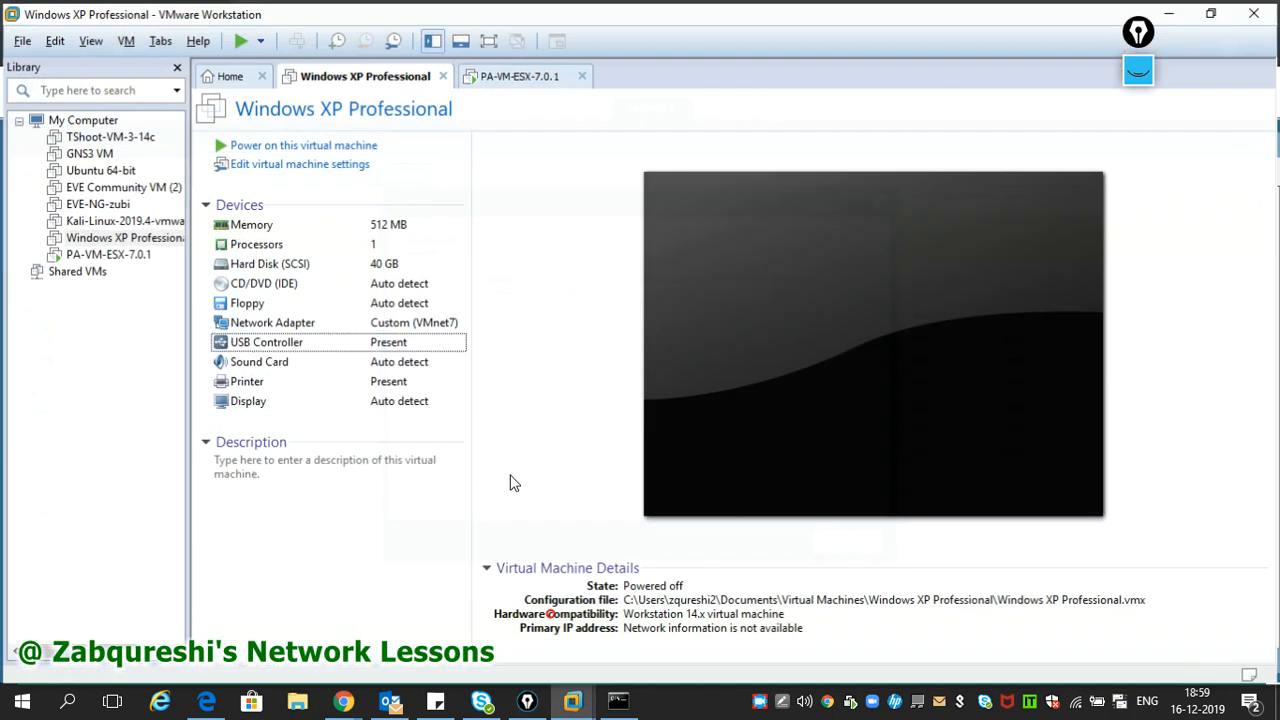
- Raise the Windows XP Professional VM's memory from 512 MB to 1 GB
{"action": "left_click", "coordinate": [377, 229]}
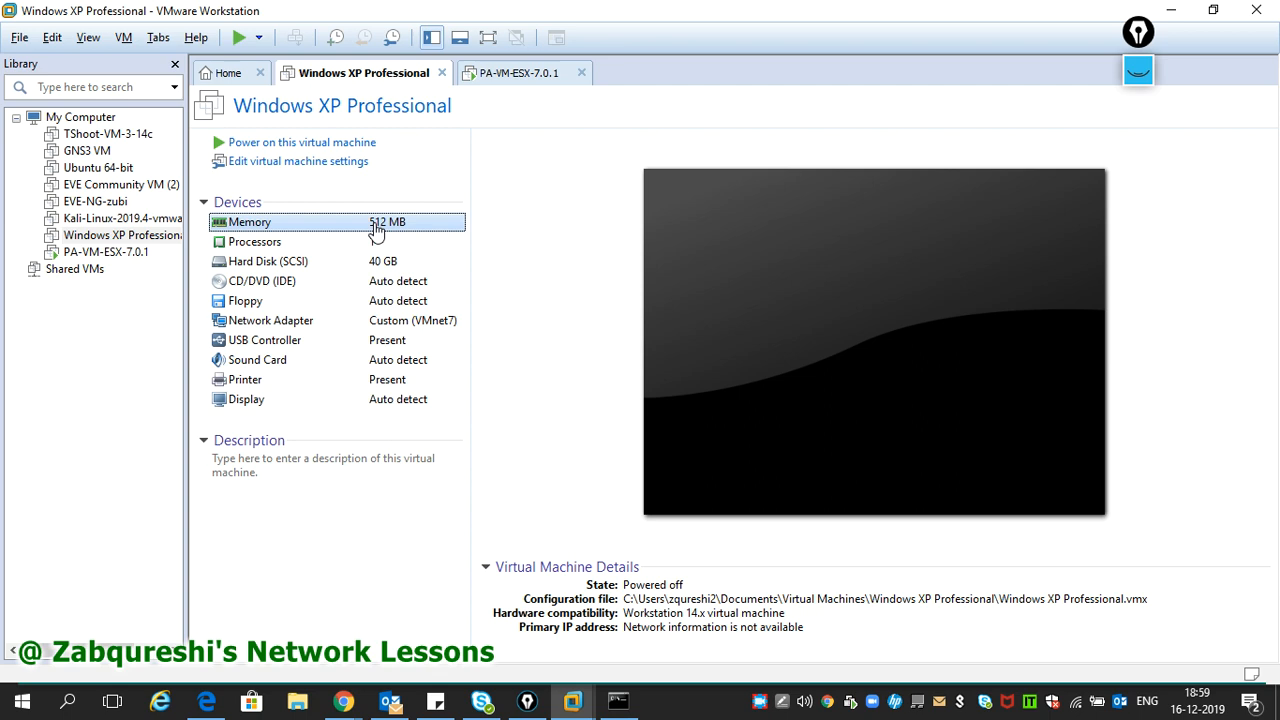
{"action": "double_click", "coordinate": [374, 222]}
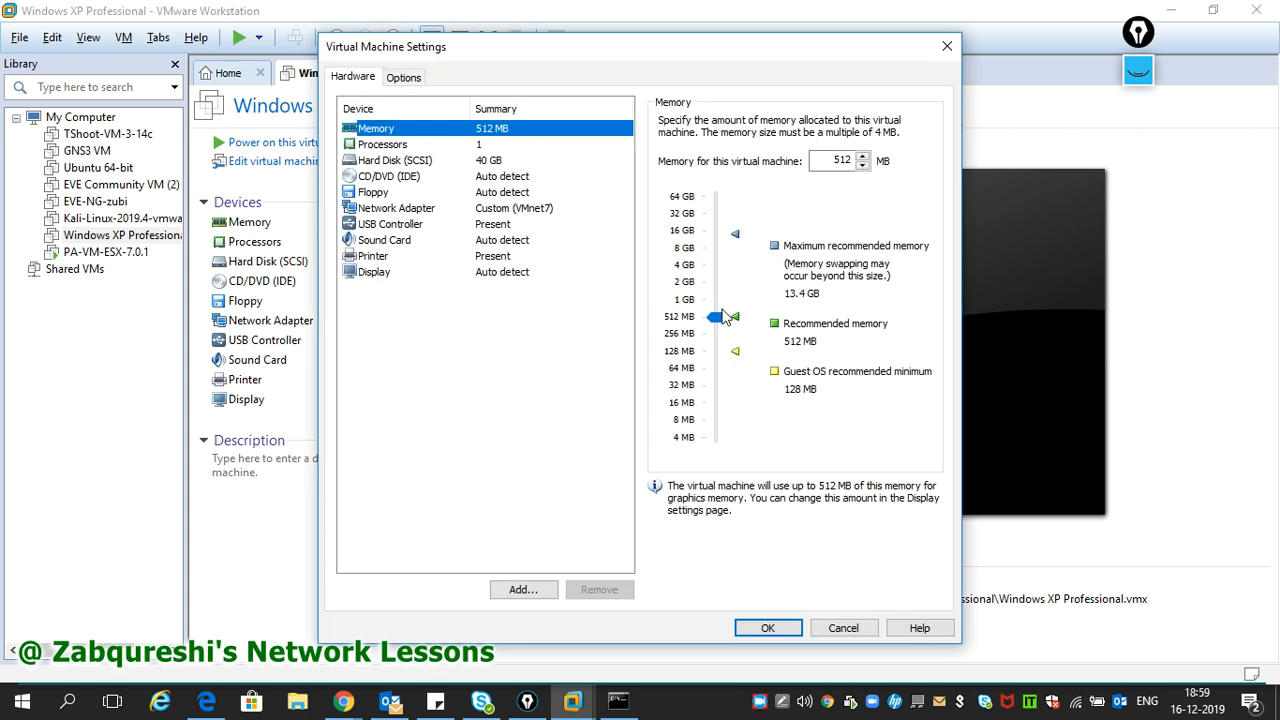
{"action": "left_click_drag", "start_coordinate": [722, 316], "coordinate": [716, 306]}
{"action": "left_click", "coordinate": [768, 628]}
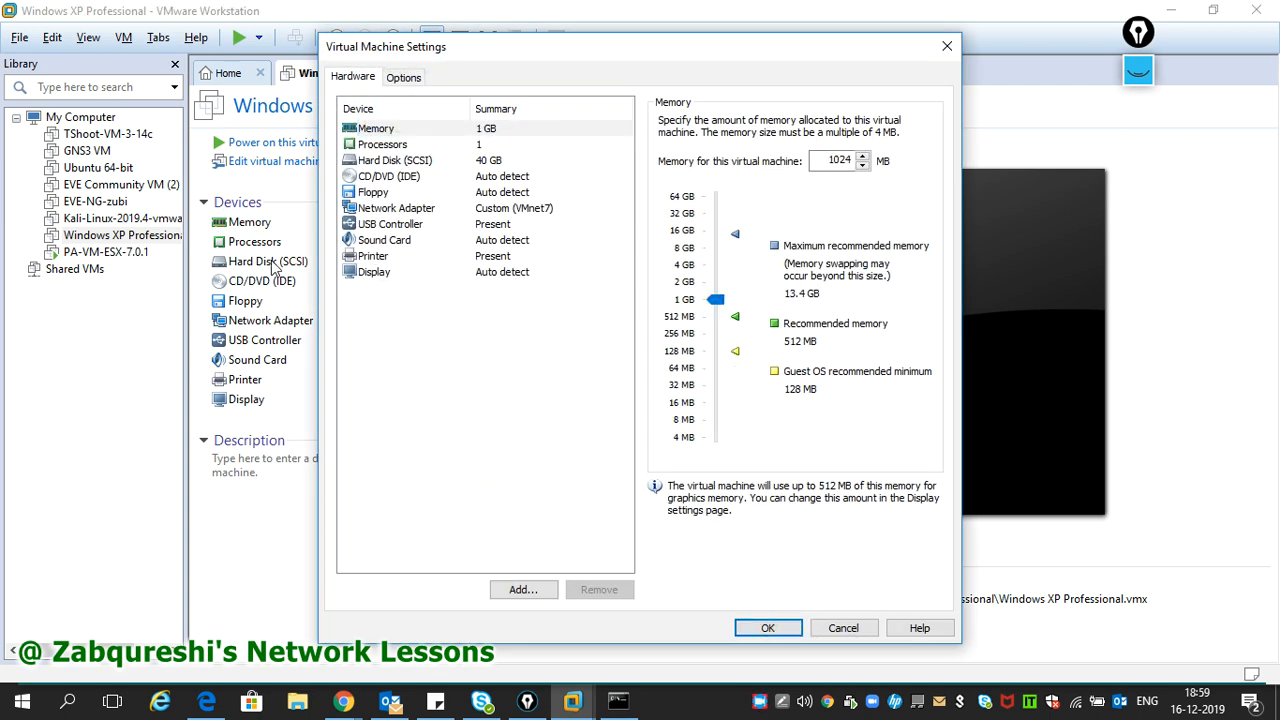
- Power on the Windows XP VM without reconnecting ide1:0, then return to PA-VM-ESX-7.0.1
{"action": "left_click", "coordinate": [255, 145]}
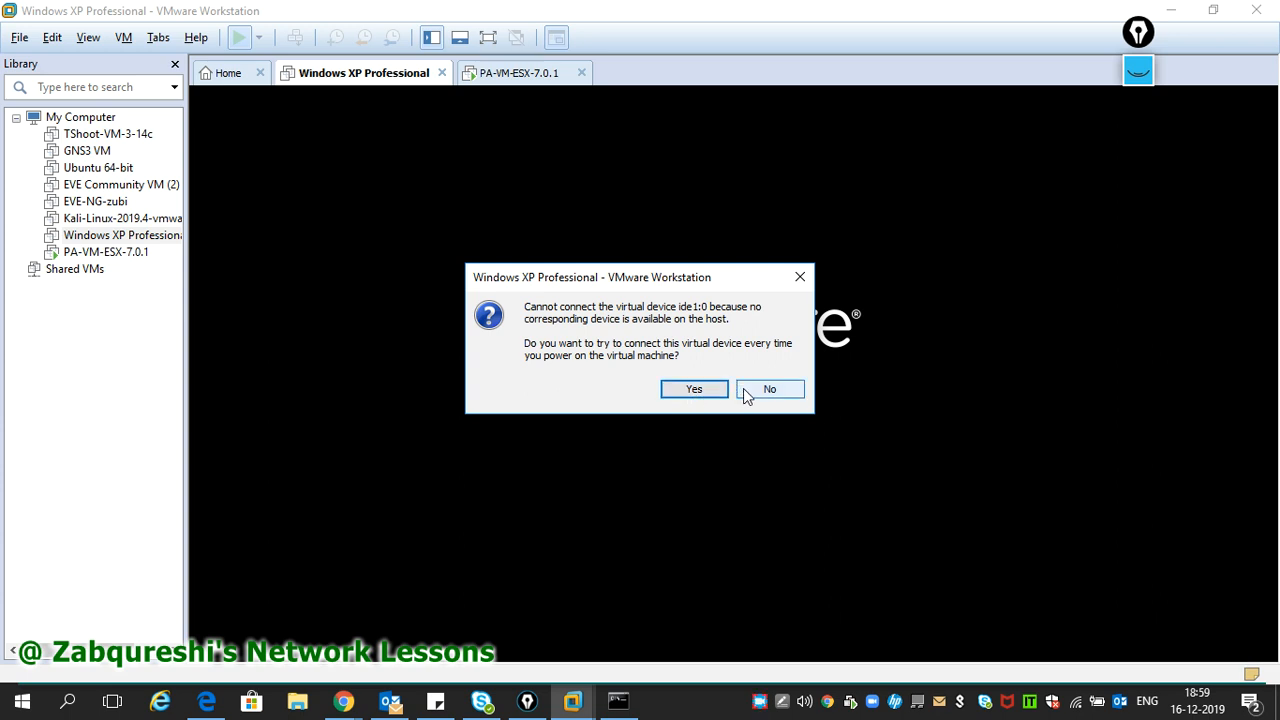
{"action": "left_click", "coordinate": [745, 389]}
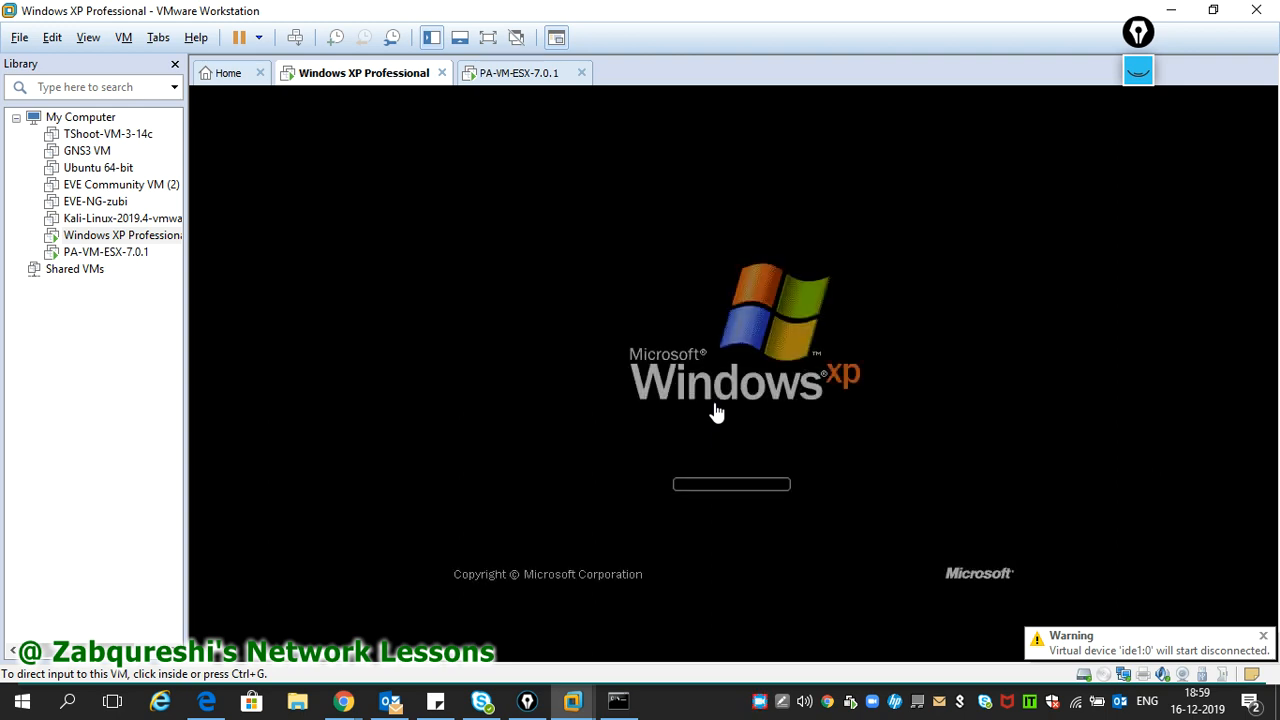
{"action": "left_click", "coordinate": [509, 82]}
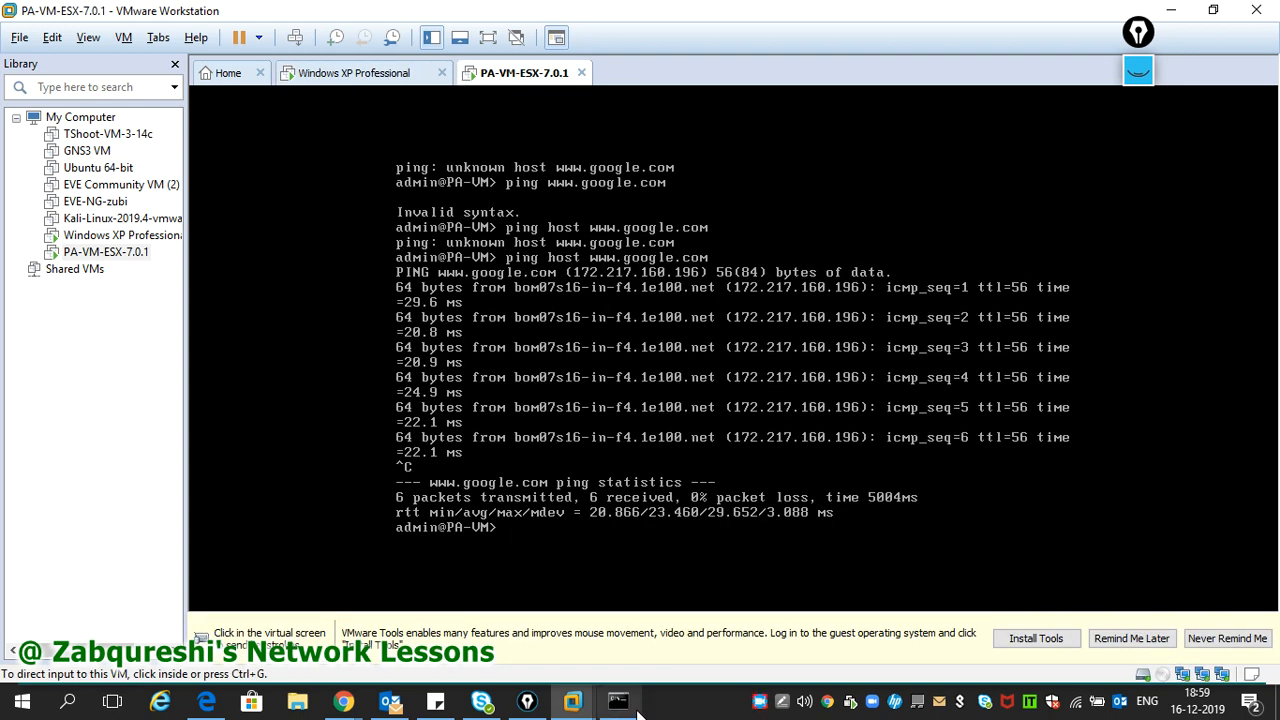
- Dismiss the failed commit and run Commit again, which fails once more
{"action": "mouse_move", "coordinate": [345, 705]}
{"action": "left_click", "coordinate": [512, 640]}
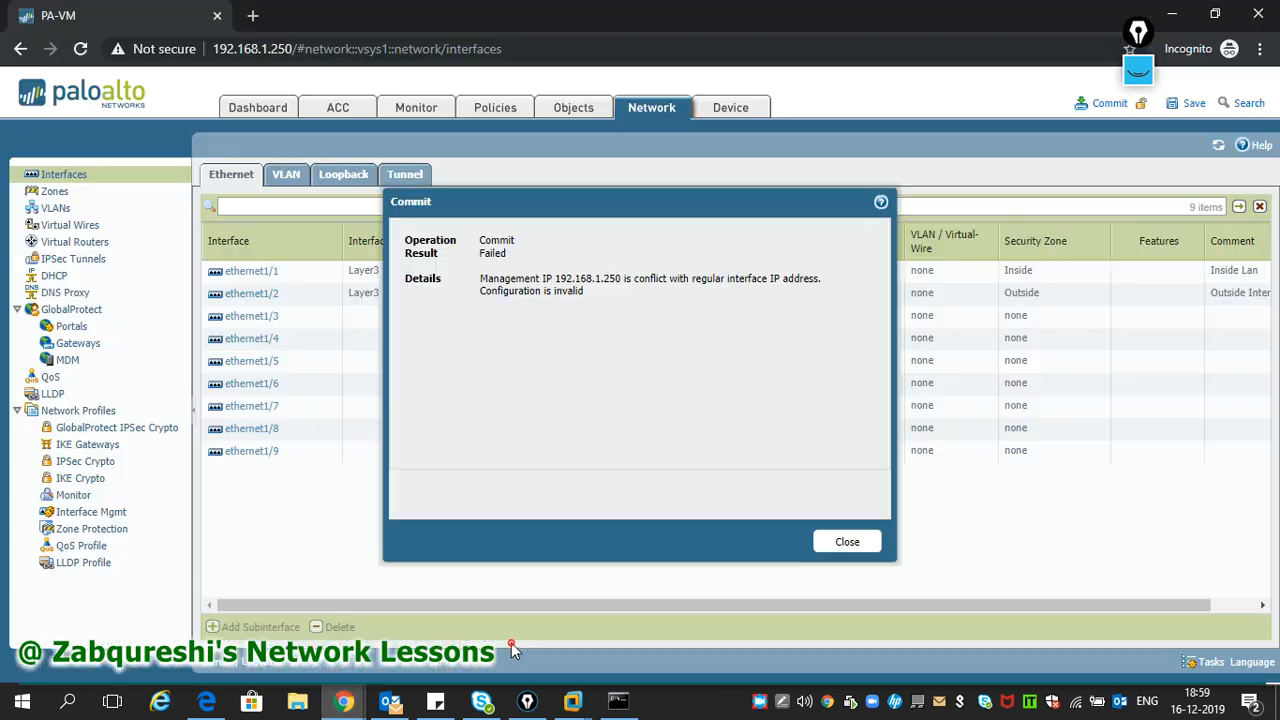
{"action": "left_click", "coordinate": [846, 543]}
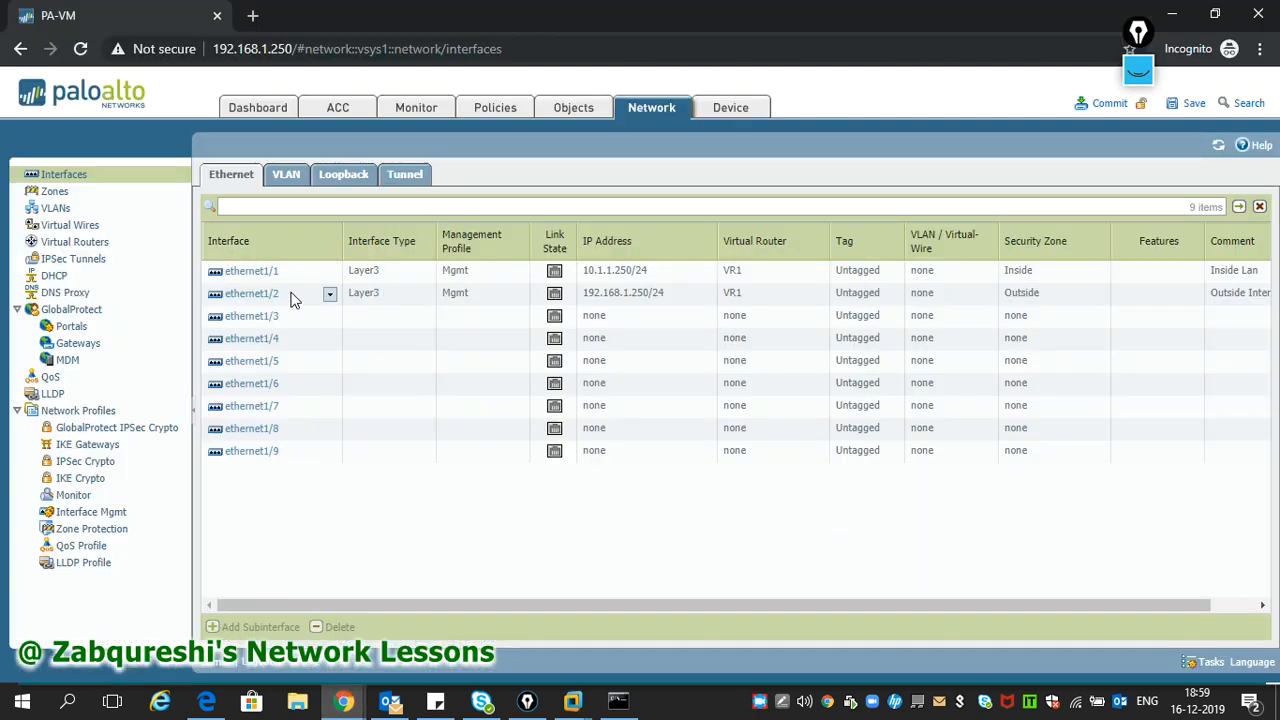
{"action": "left_click", "coordinate": [1106, 104]}
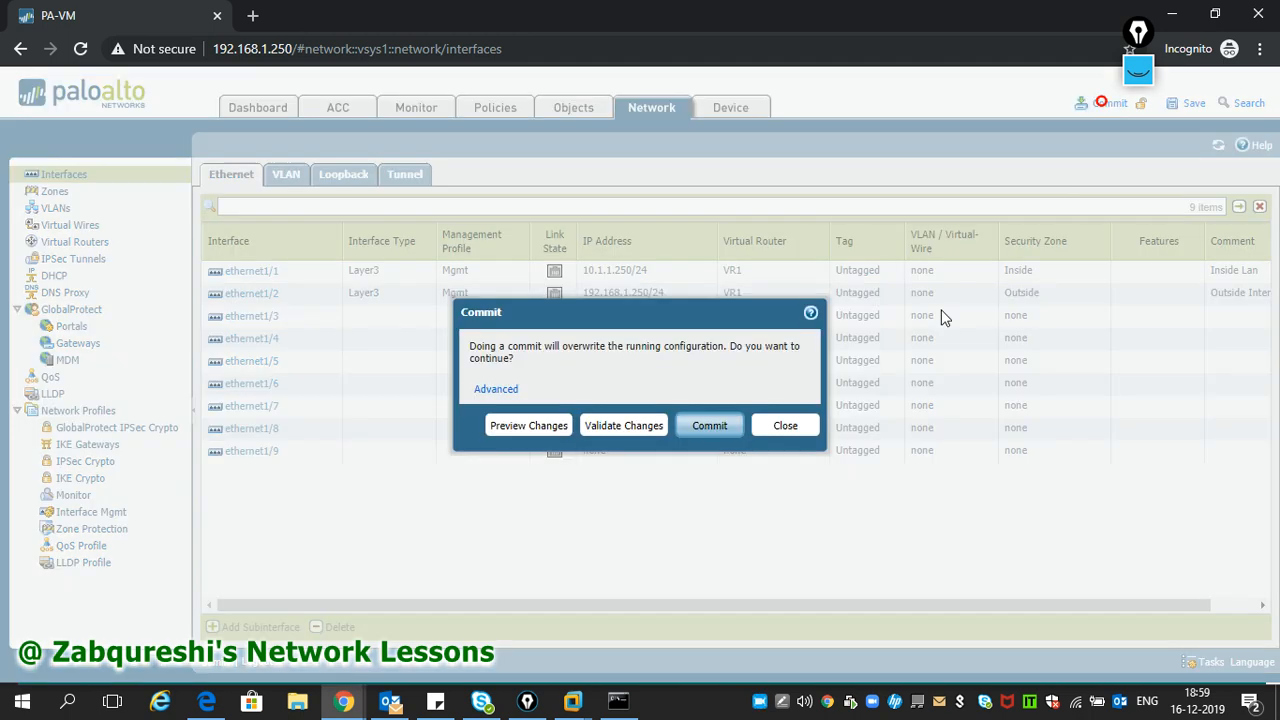
{"action": "left_click", "coordinate": [709, 426]}
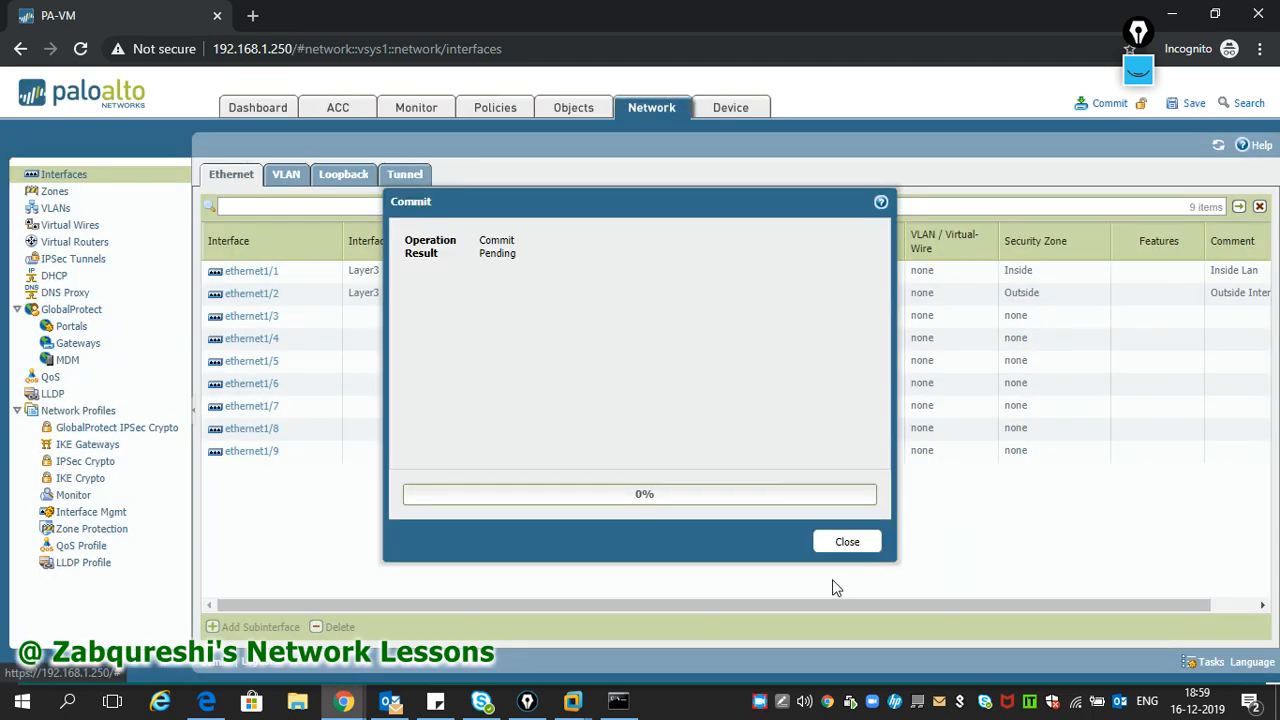
{"action": "left_click", "coordinate": [847, 543]}
- Review the task list showing both commits failed on the 192.168.1.250 conflict
{"action": "left_click", "coordinate": [1210, 662]}
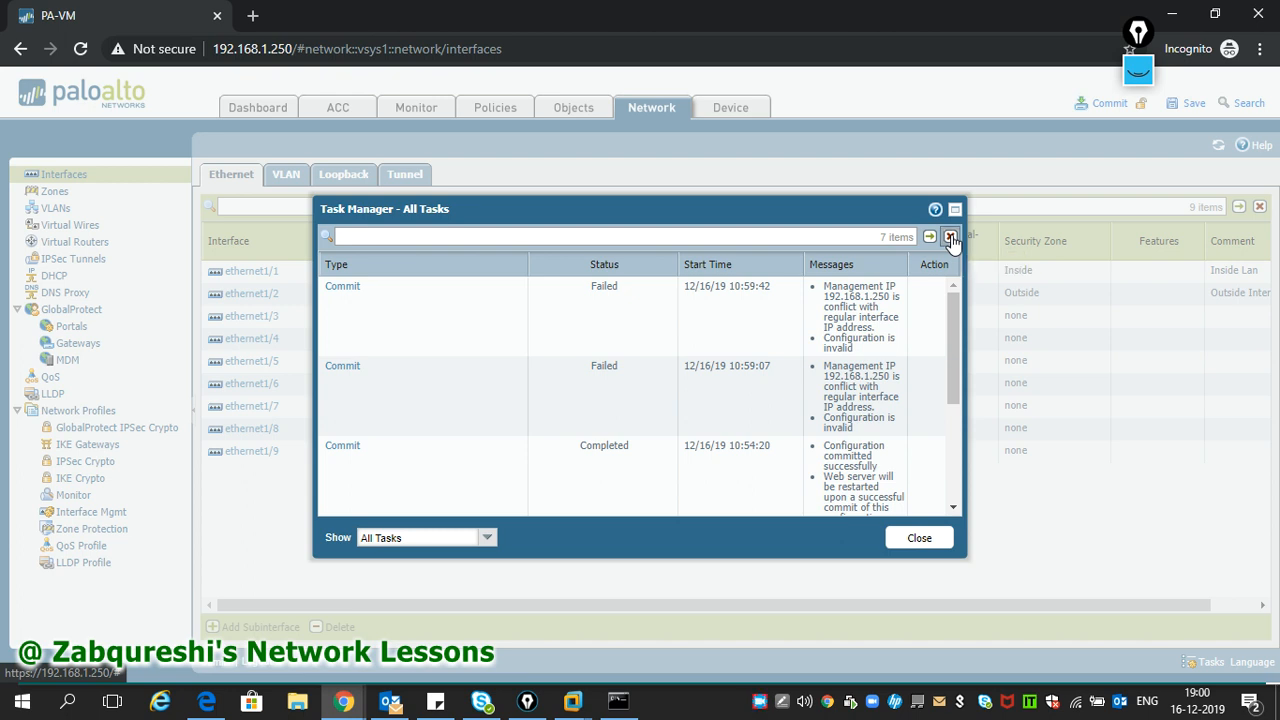
{"action": "left_click", "coordinate": [919, 539]}
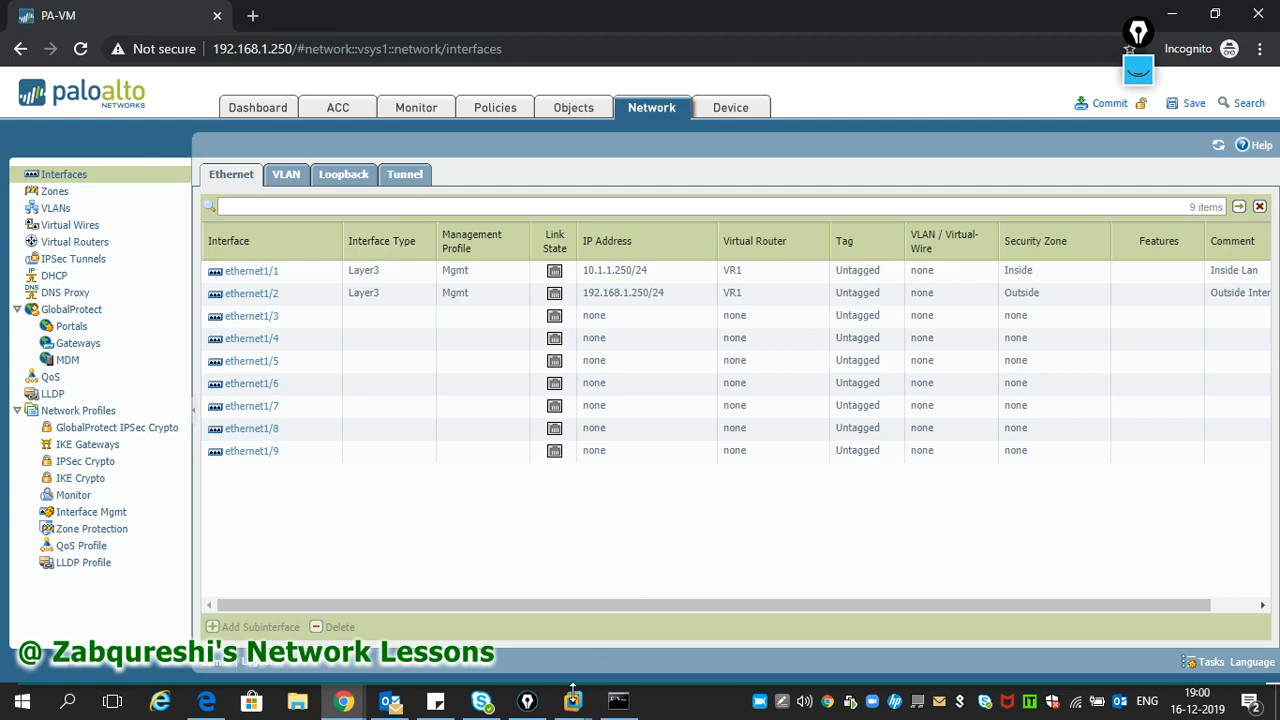
{"action": "left_click", "coordinate": [573, 701]}
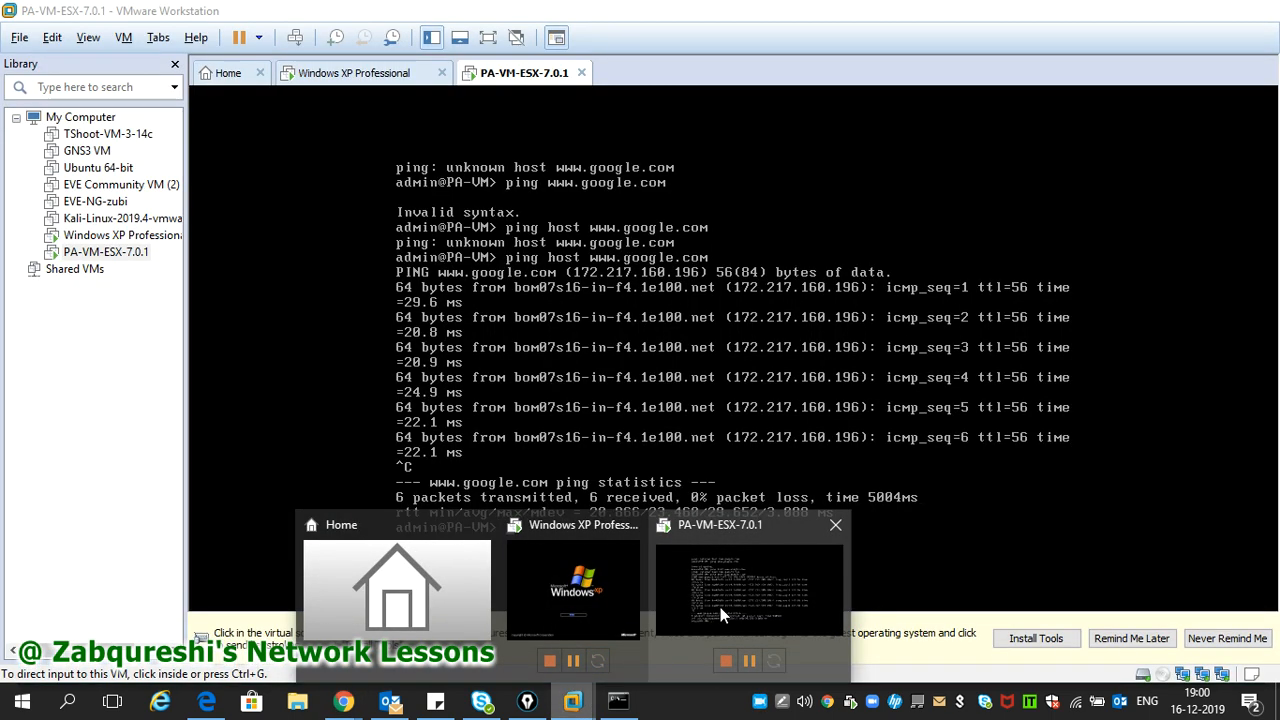
- In the PA-VM console configure mode, set management IP 192.168.1.100 with netmask 255.255.255.0
{"action": "left_click", "coordinate": [720, 607]}
{"action": "left_click", "coordinate": [594, 514]}
{"action": "type", "text": "configure"}
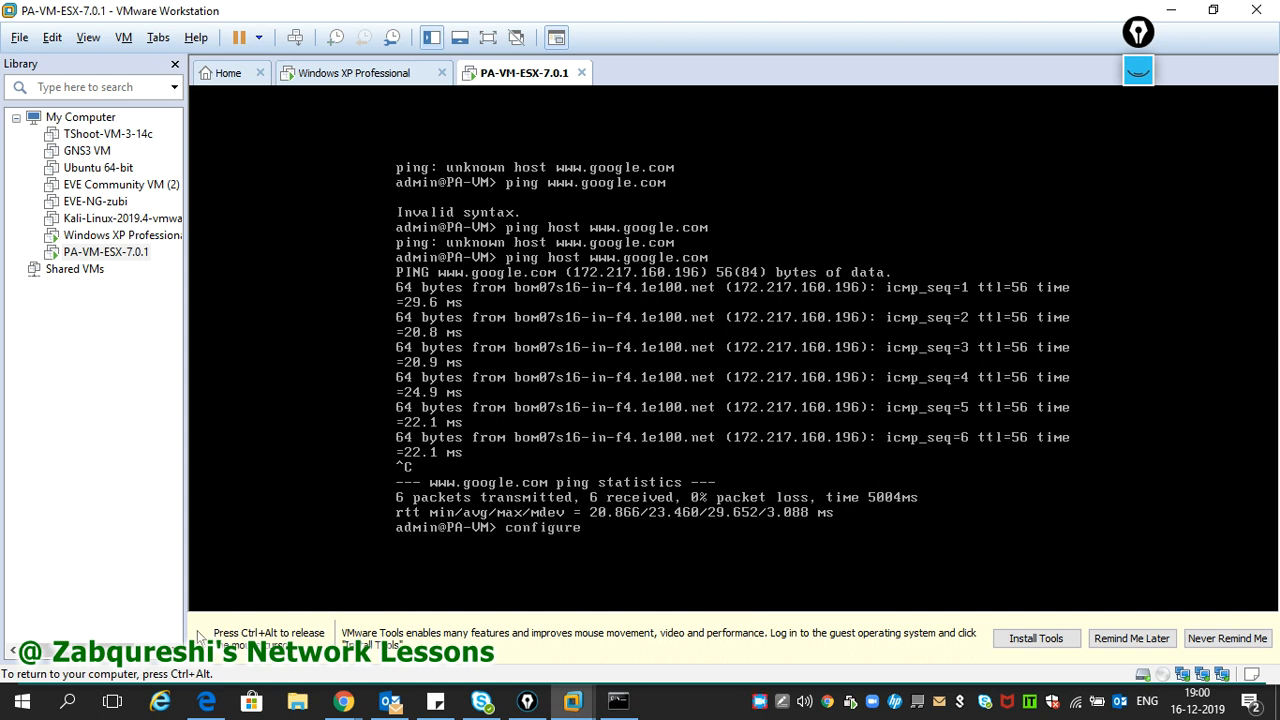
{"action": "key", "text": "Return"}
{"action": "key", "text": "Return"}
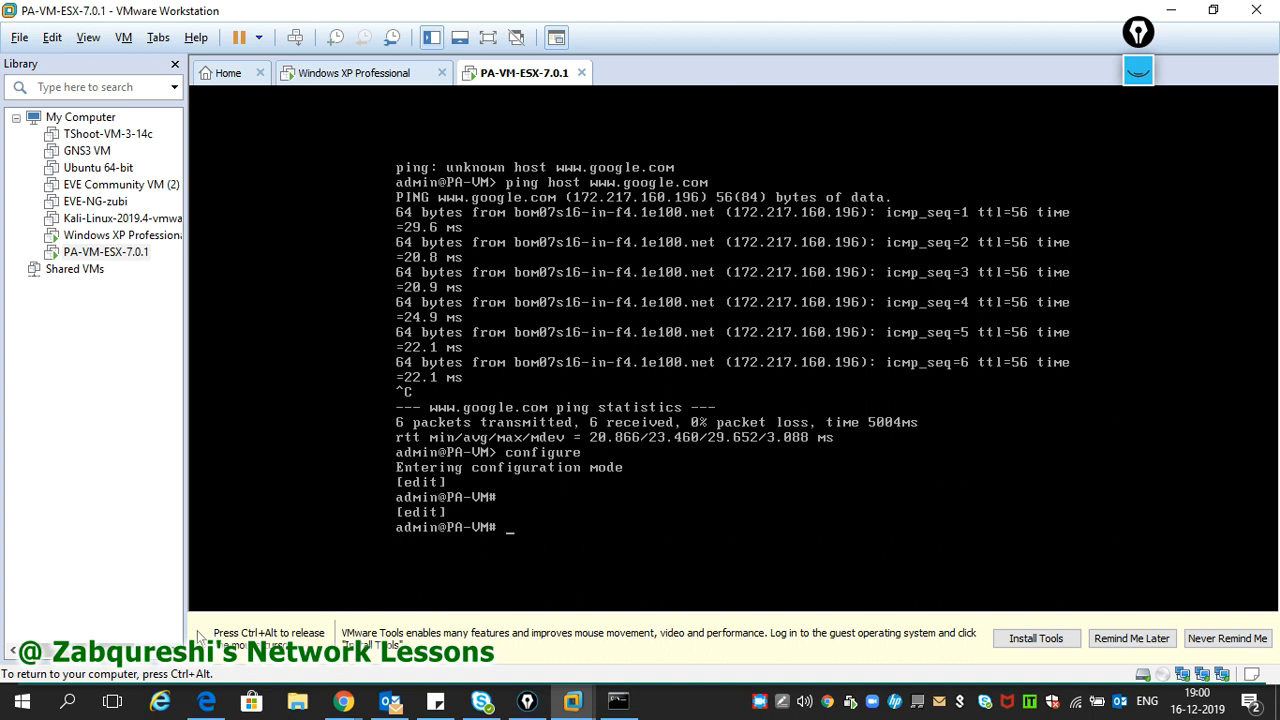
{"action": "type", "text": "set deviceconfig sys"}
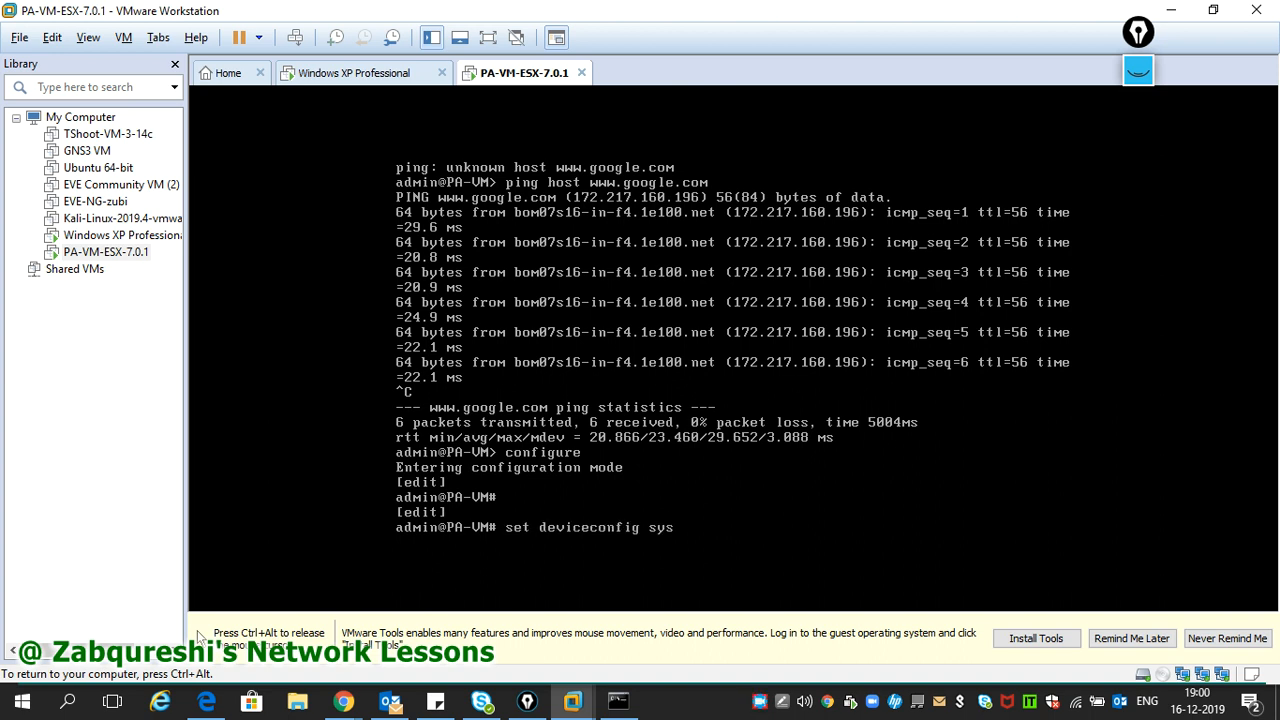
{"action": "type", "text": "tem ip-address 192.168.1.1"}
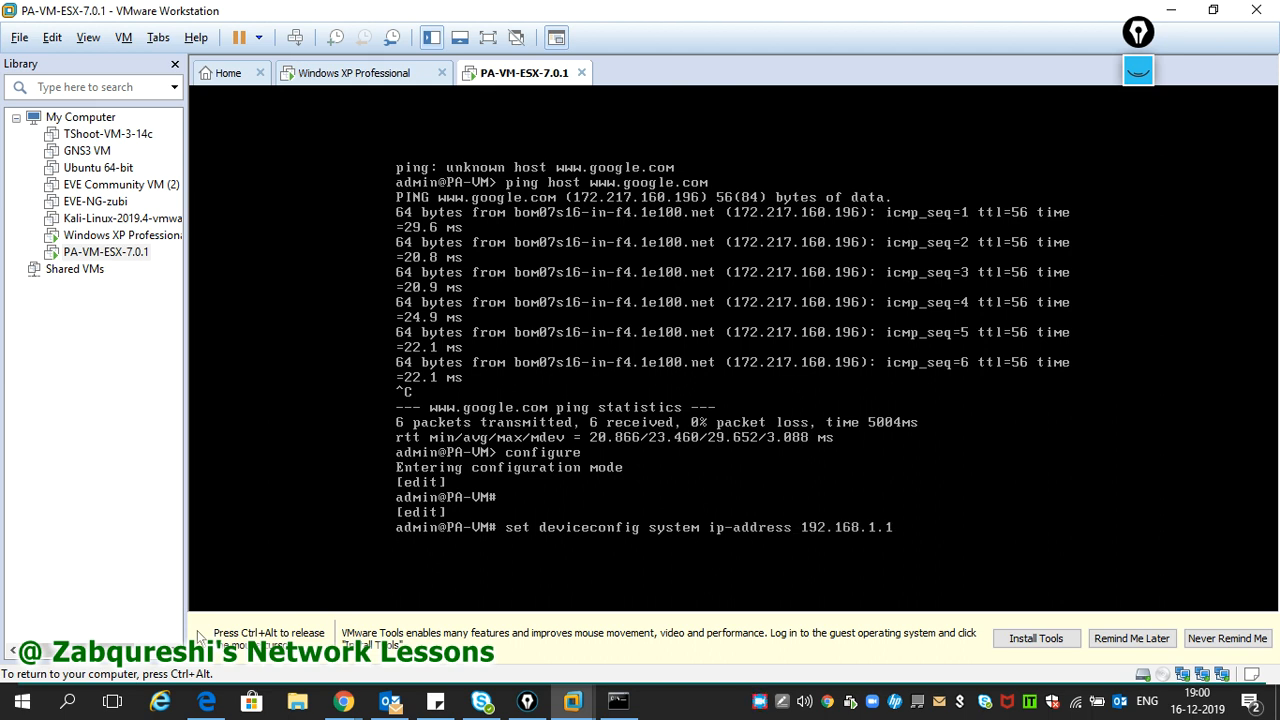
{"action": "type", "text": "00 netmask 255.255.255.0"}
{"action": "key", "text": "Return"}
- Commit the management IP change from the console, then go back to the browser
{"action": "type", "text": "commi"}
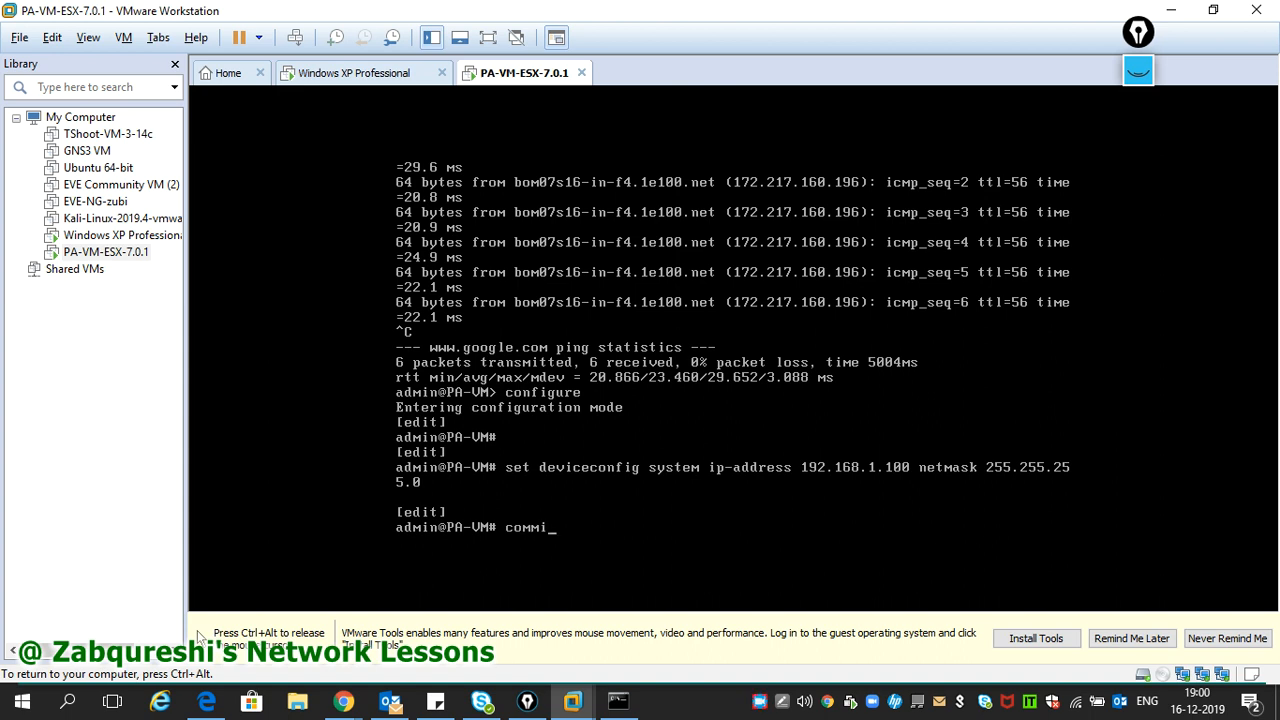
{"action": "key", "text": "Return"}
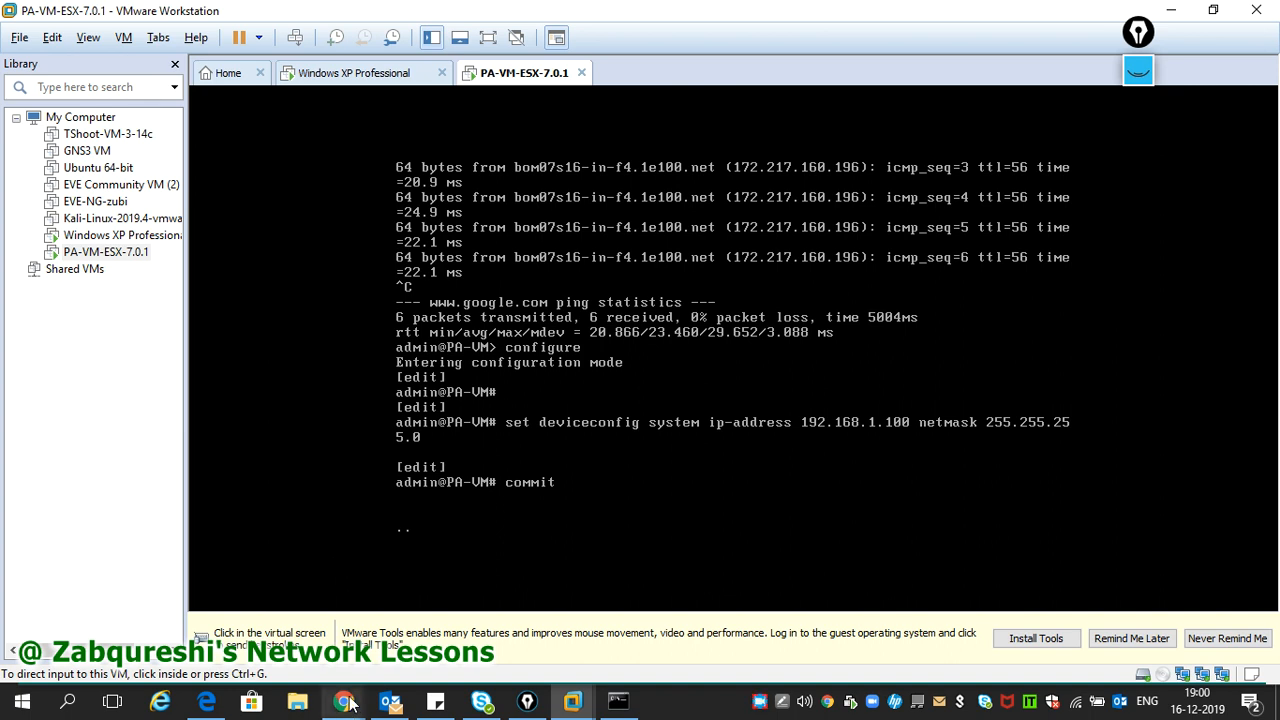
{"action": "mouse_move", "coordinate": [343, 703]}
{"action": "left_click", "coordinate": [650, 615]}
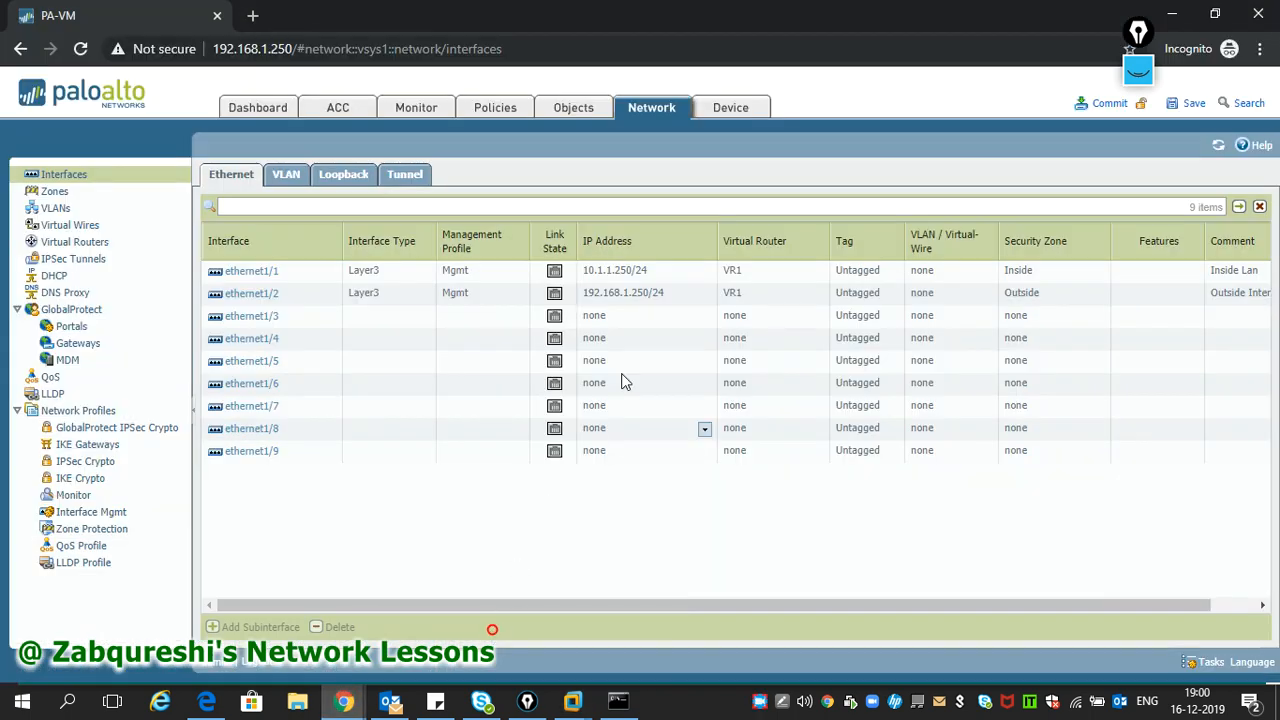
{"action": "left_click", "coordinate": [81, 49]}
{"action": "left_click", "coordinate": [292, 49]}
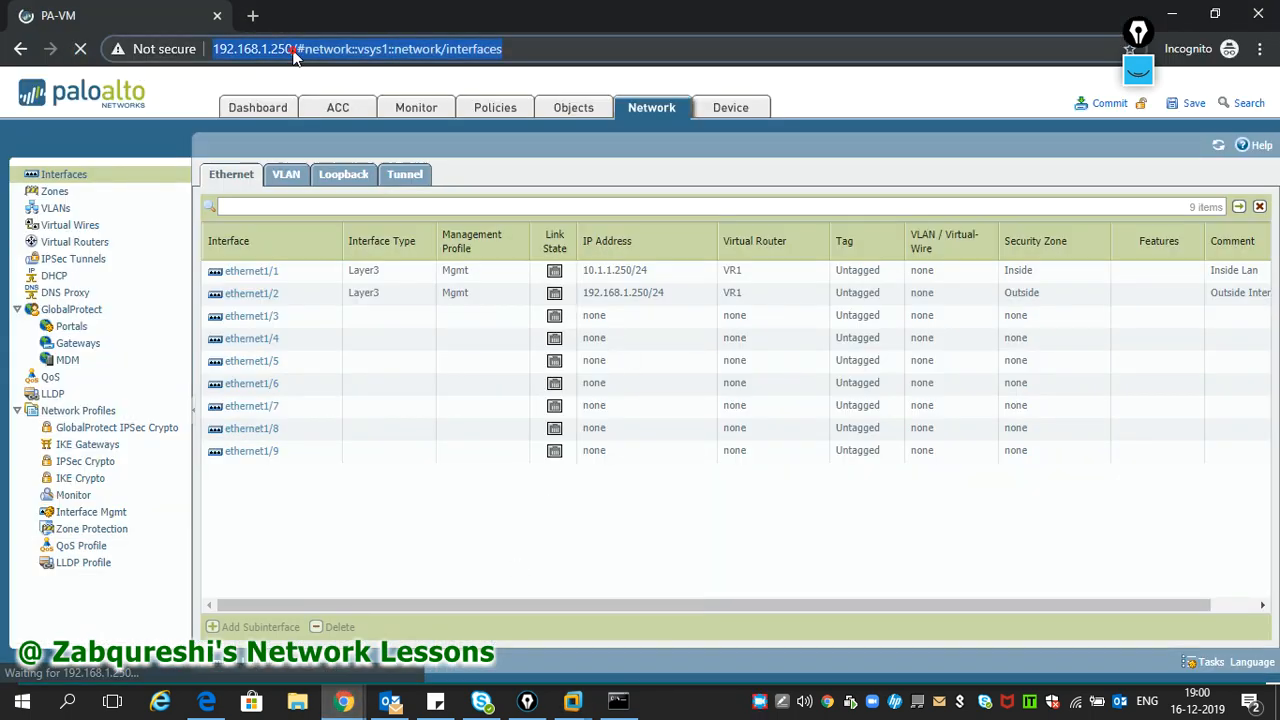
{"action": "type", "text": "https:/"}
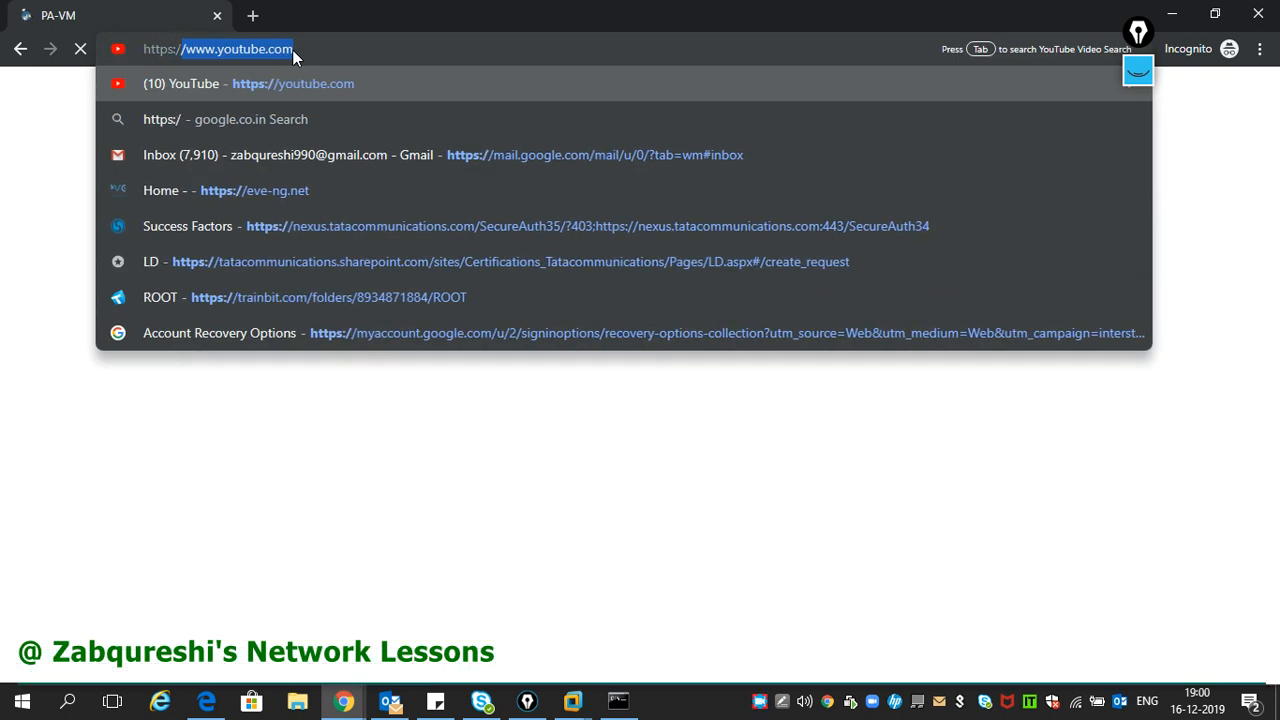
{"action": "type", "text": "/1"}
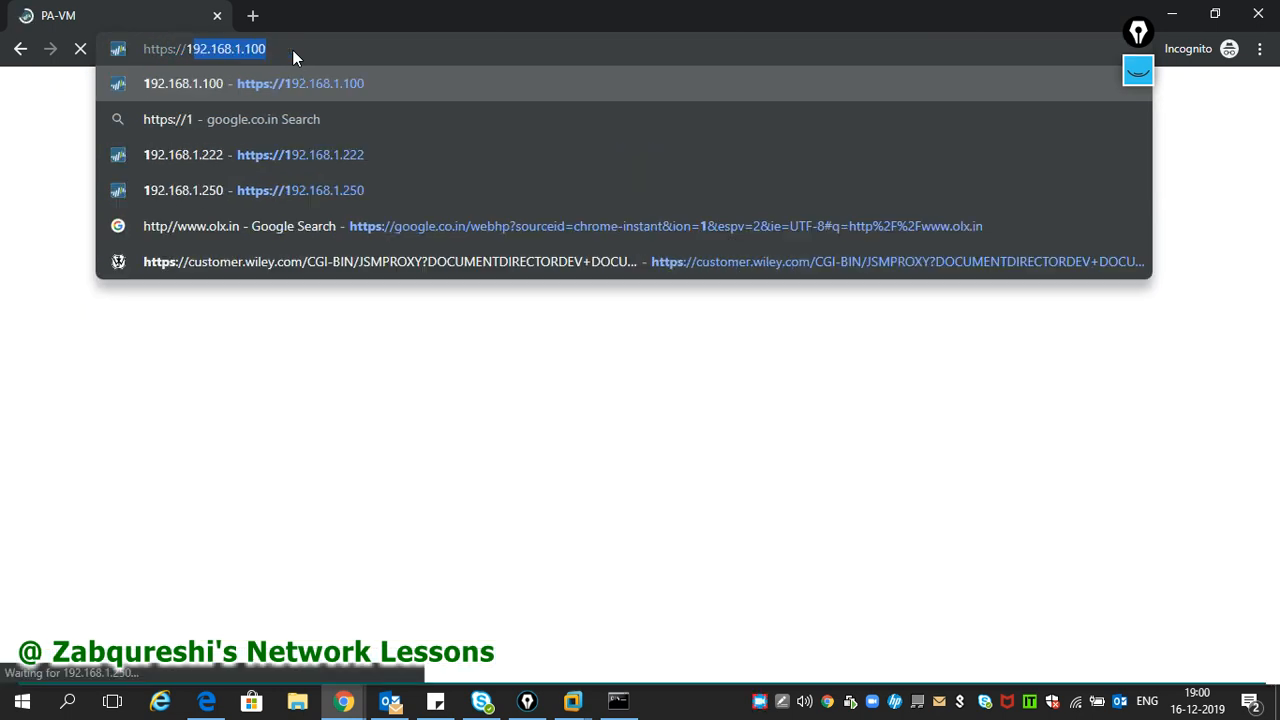
{"action": "type", "text": "92.17"}
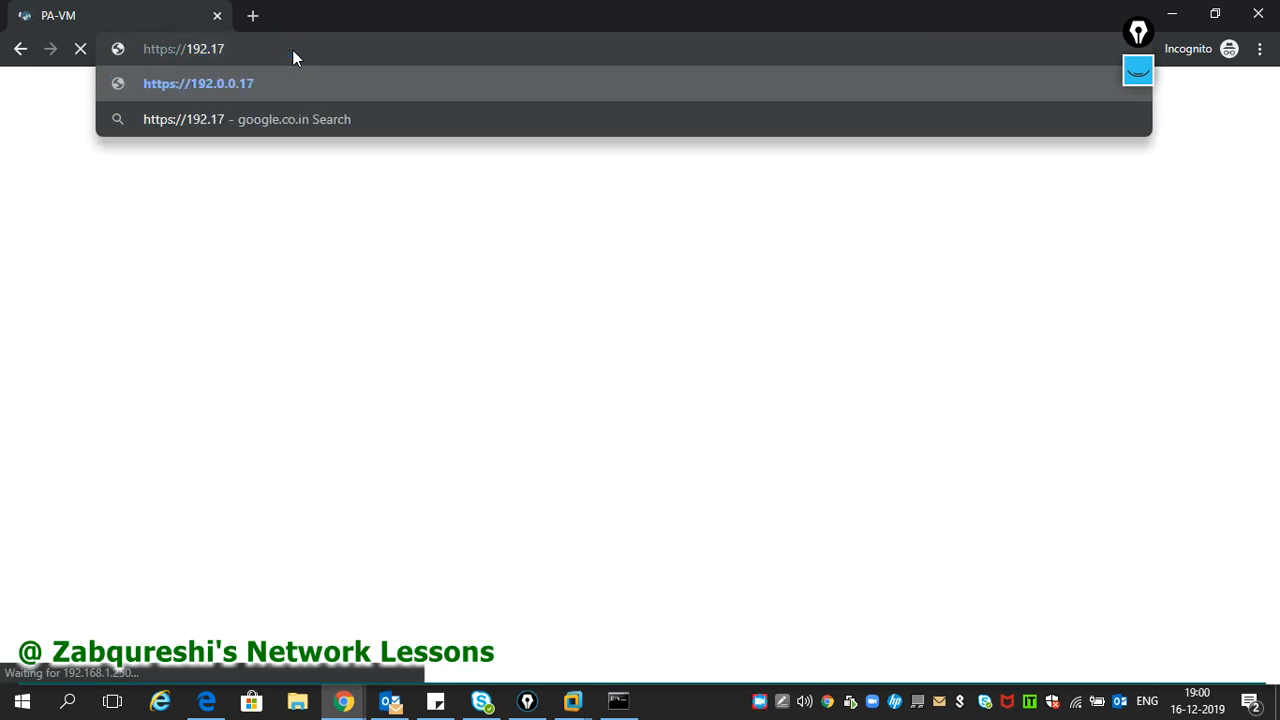
{"action": "type", "text": "68"}
{"action": "key", "text": "BackSpace"}
{"action": "key", "text": "BackSpace"}
{"action": "key", "text": "BackSpace"}
{"action": "key", "text": "BackSpace"}
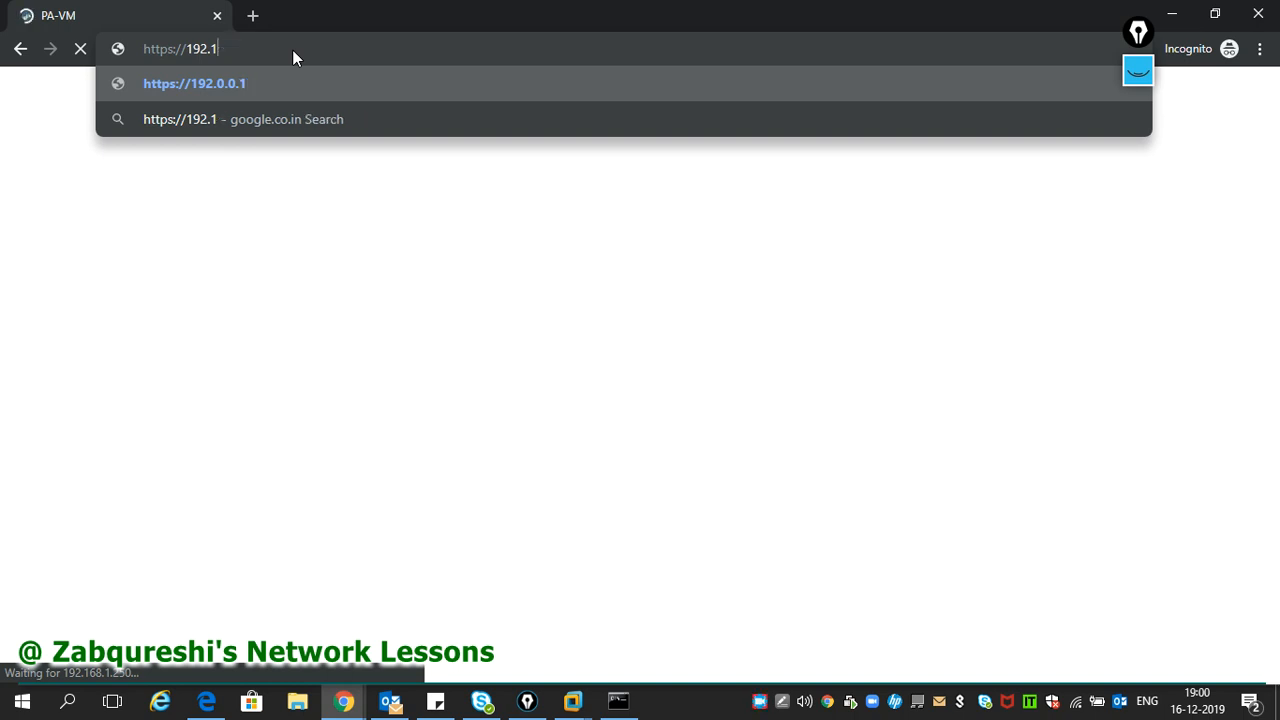
{"action": "type", "text": "168.1."}
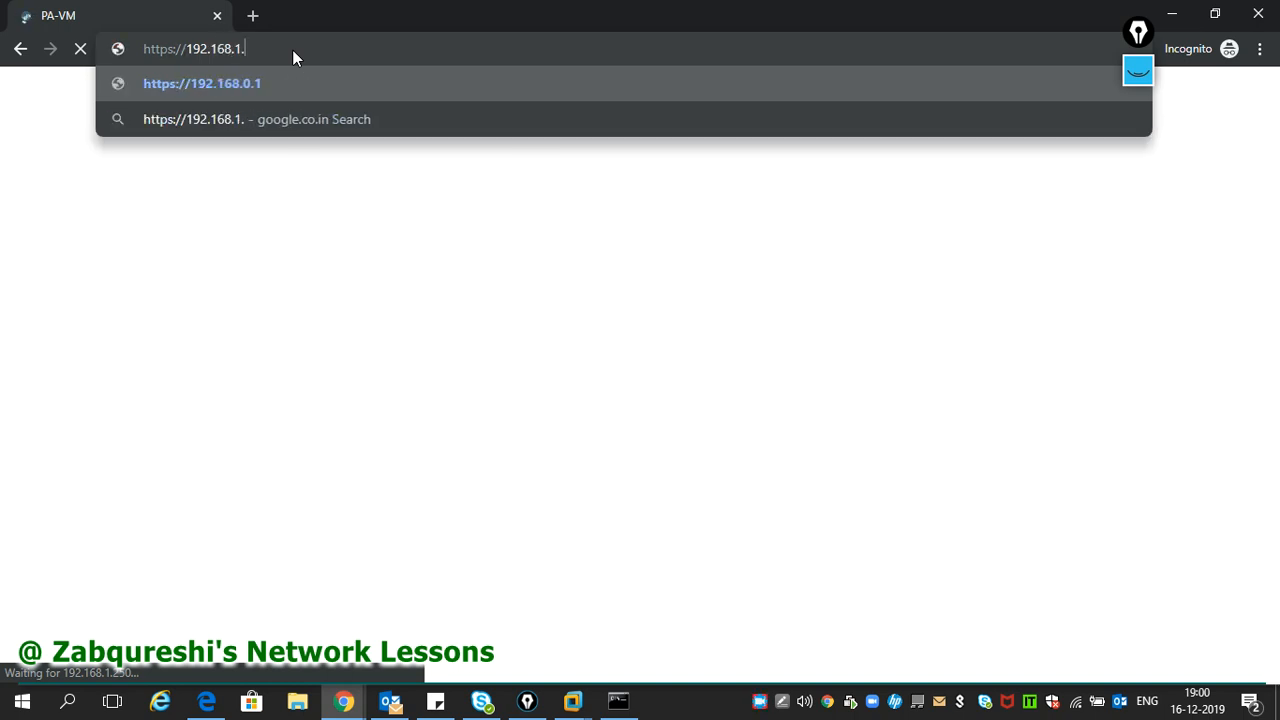
{"action": "type", "text": "100"}
{"action": "key", "text": "Return"}
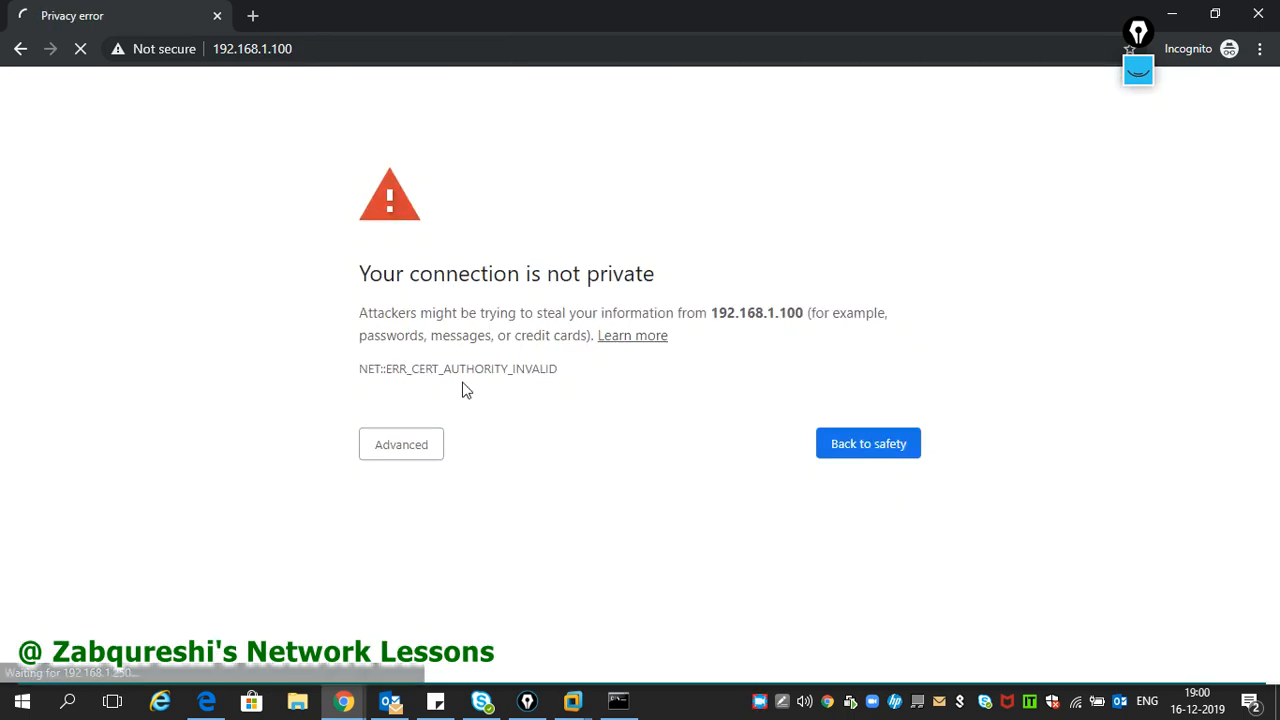
{"action": "left_click", "coordinate": [395, 445]}
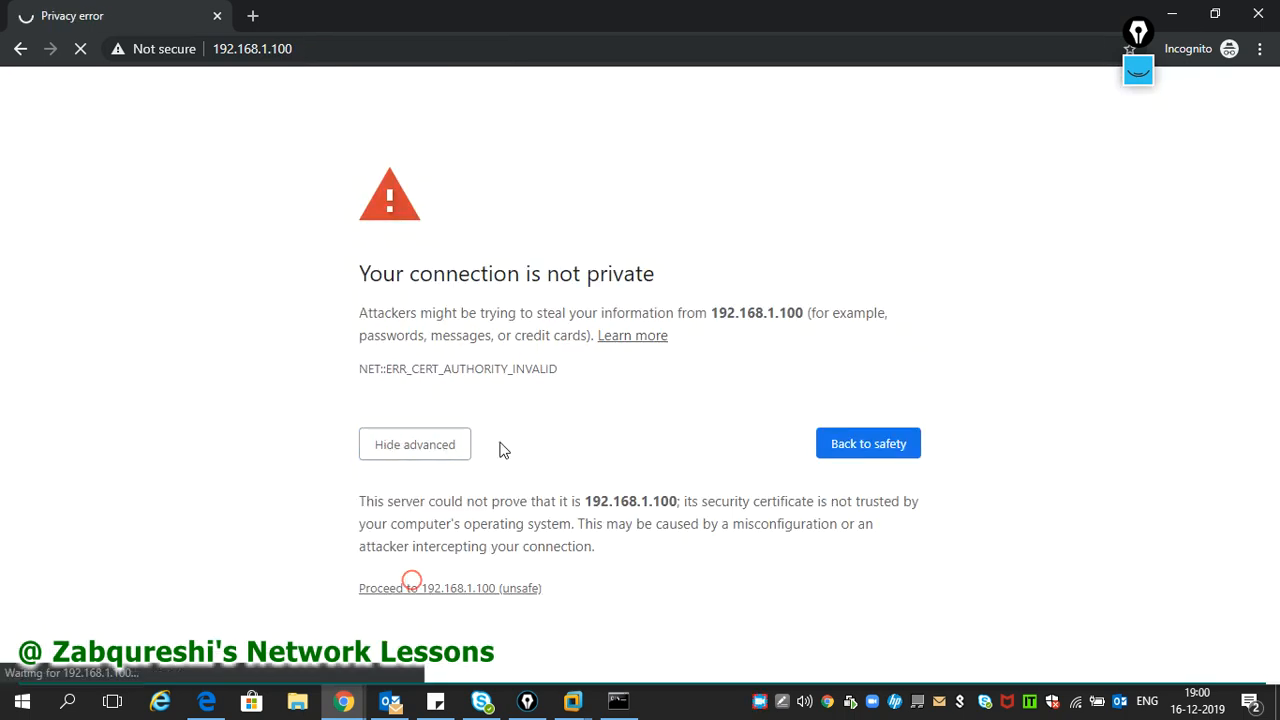
- Log in as admin, dismiss the default-credentials warning, and switch to the Windows XP VM
{"action": "type", "text": "admin"}
{"action": "key", "text": "Tab"}
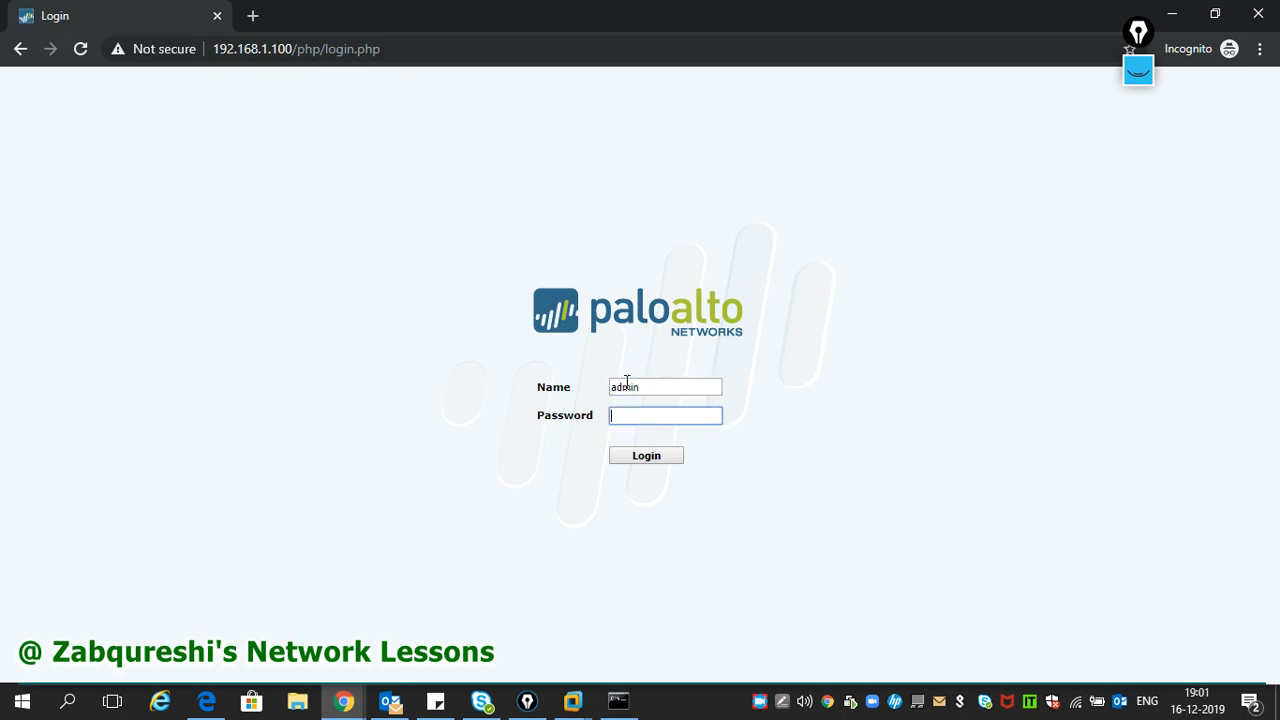
{"action": "type", "text": "admin"}
{"action": "key", "text": "Return"}
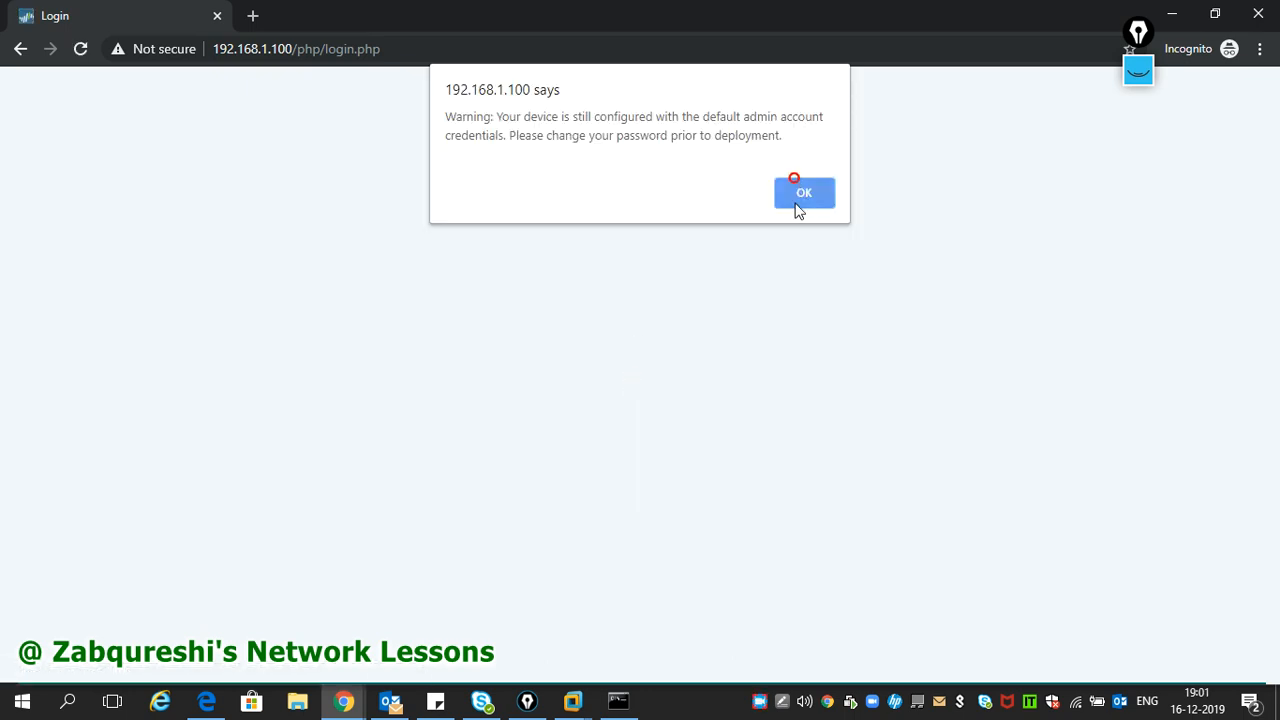
{"action": "left_click", "coordinate": [799, 197]}
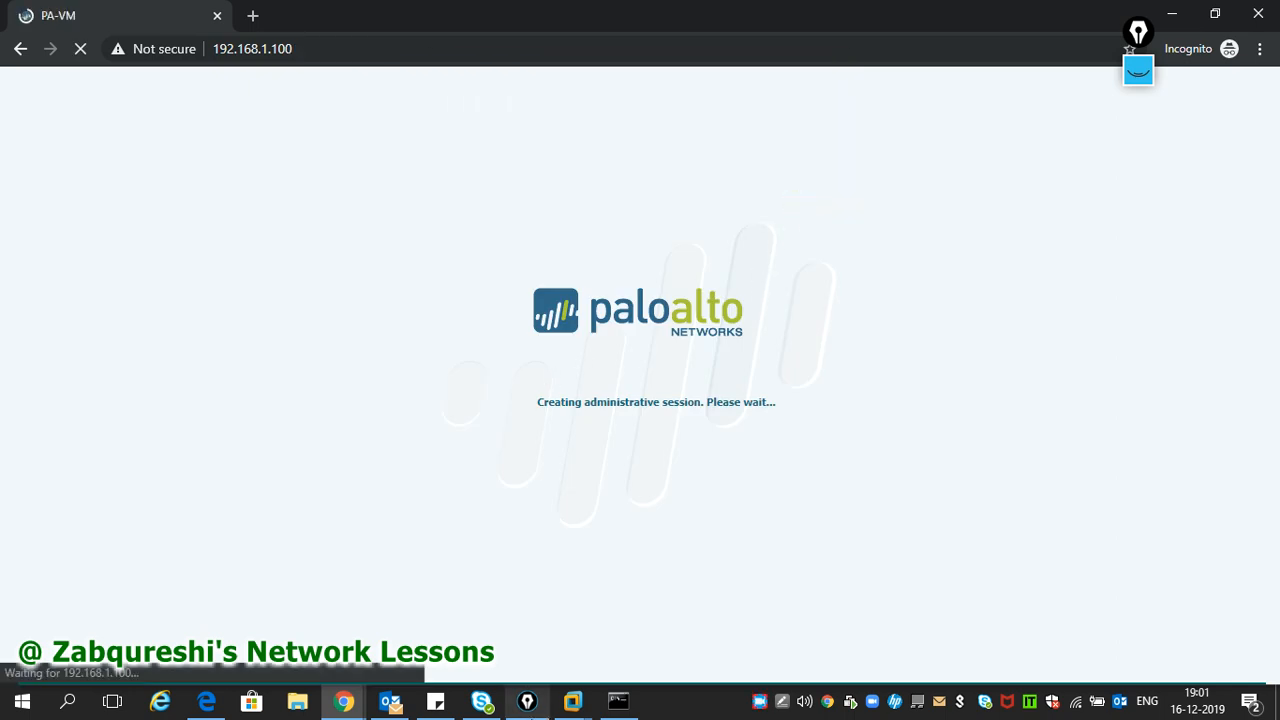
{"action": "mouse_move", "coordinate": [573, 700]}
{"action": "left_click", "coordinate": [593, 615]}
{"action": "left_click", "coordinate": [677, 460]}
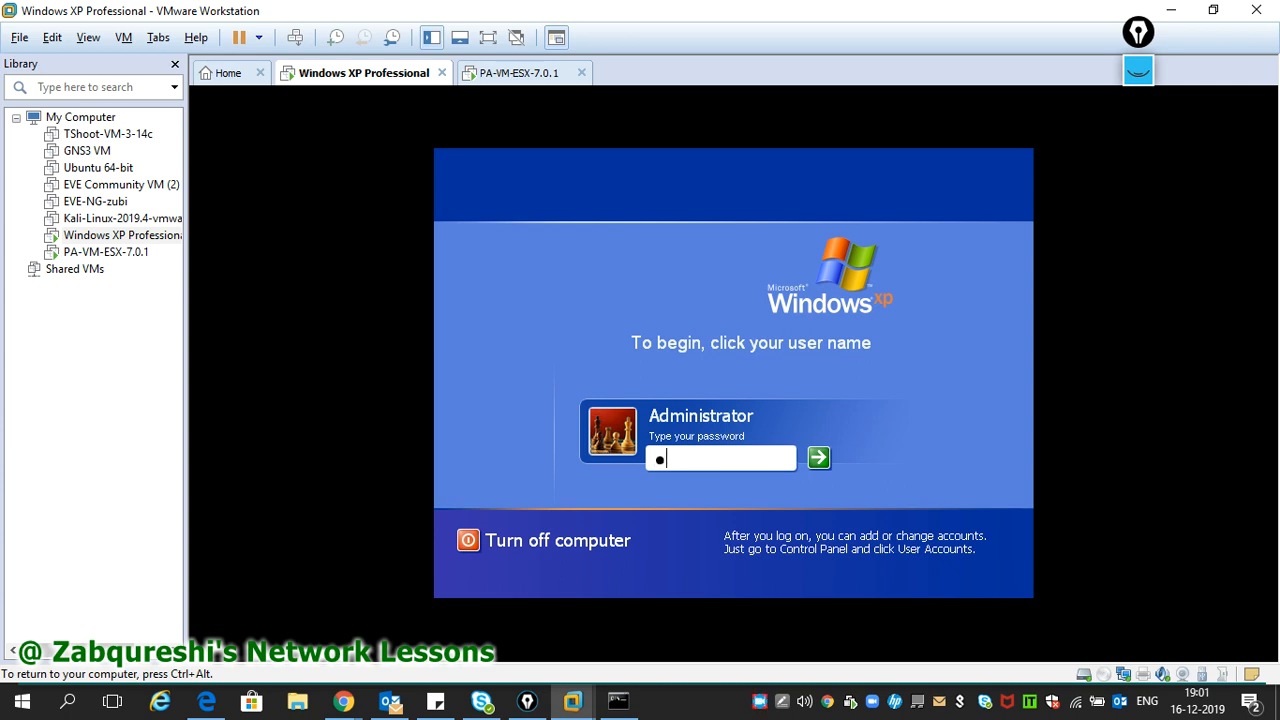
{"action": "type", "text": "**"}
{"action": "key", "text": "Return"}
{"action": "type", "text": "*********"}
{"action": "key", "text": "Return"}
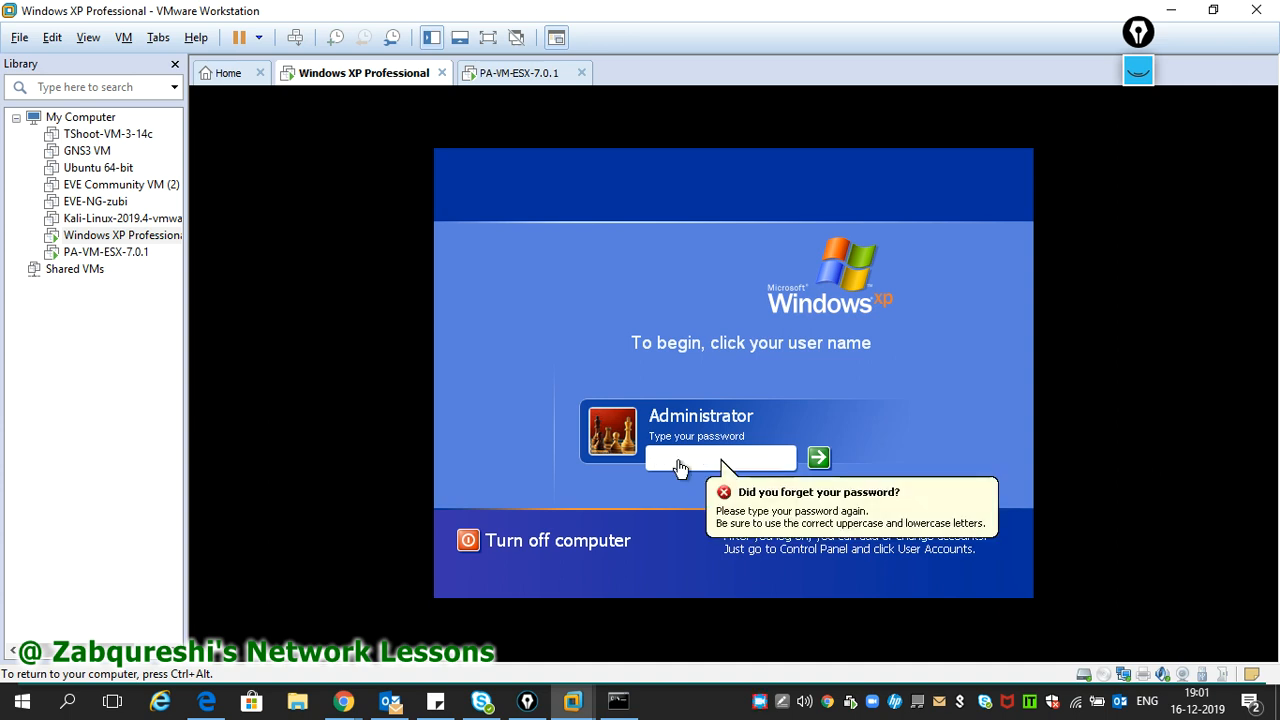
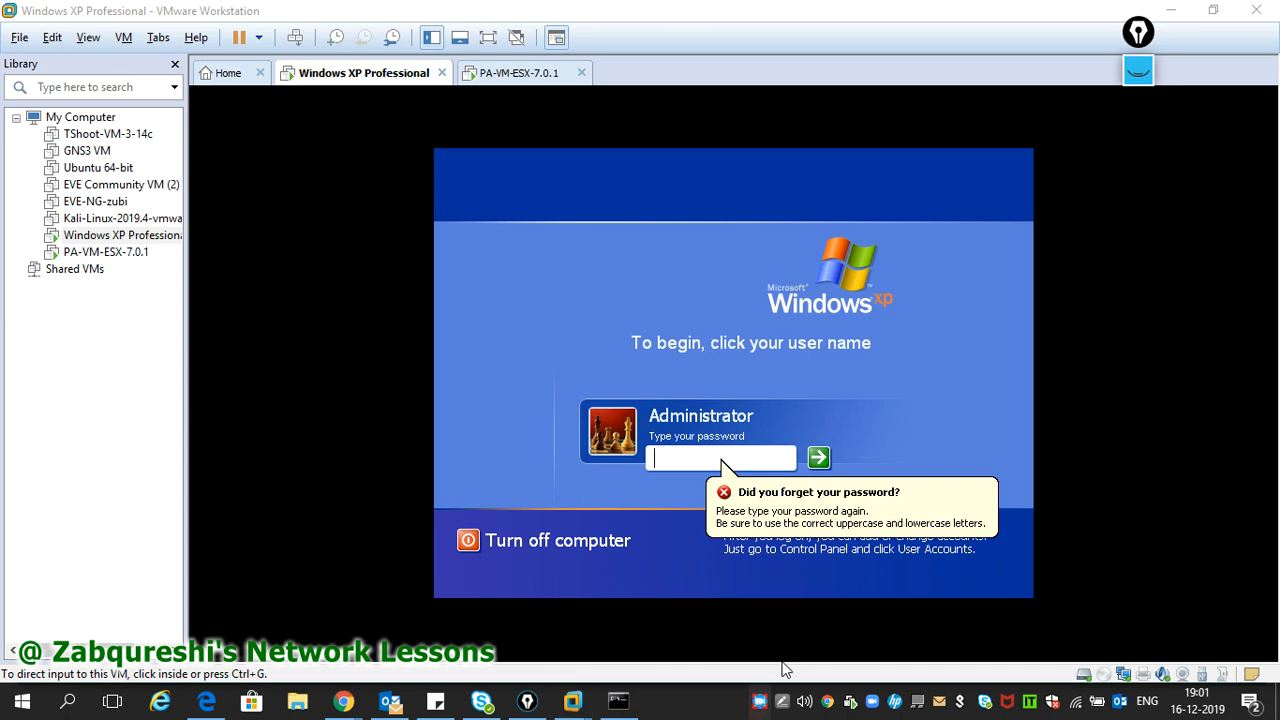
- Check the PA-VM-ESX console, then bring the 192.168.1.100 firewall dashboard forward in Chrome
{"action": "left_click", "coordinate": [760, 703]}
{"action": "left_click", "coordinate": [600, 481]}
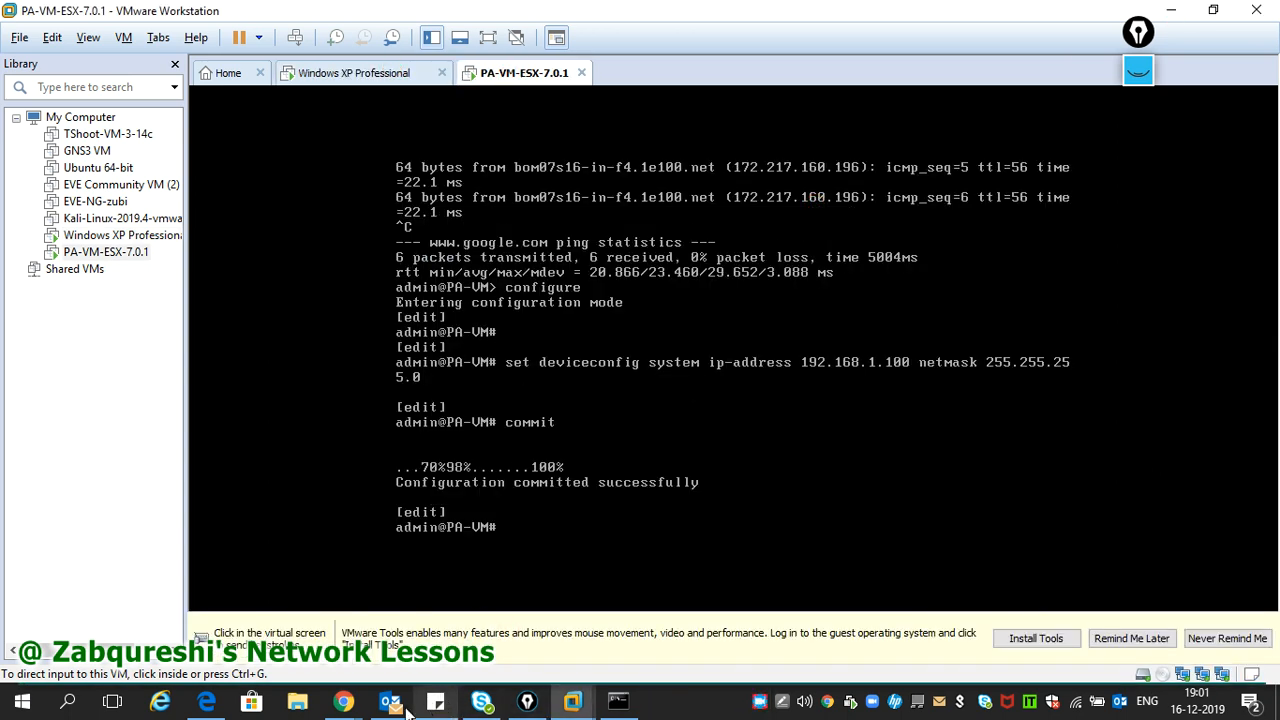
{"action": "mouse_move", "coordinate": [343, 703]}
{"action": "left_click", "coordinate": [552, 588]}
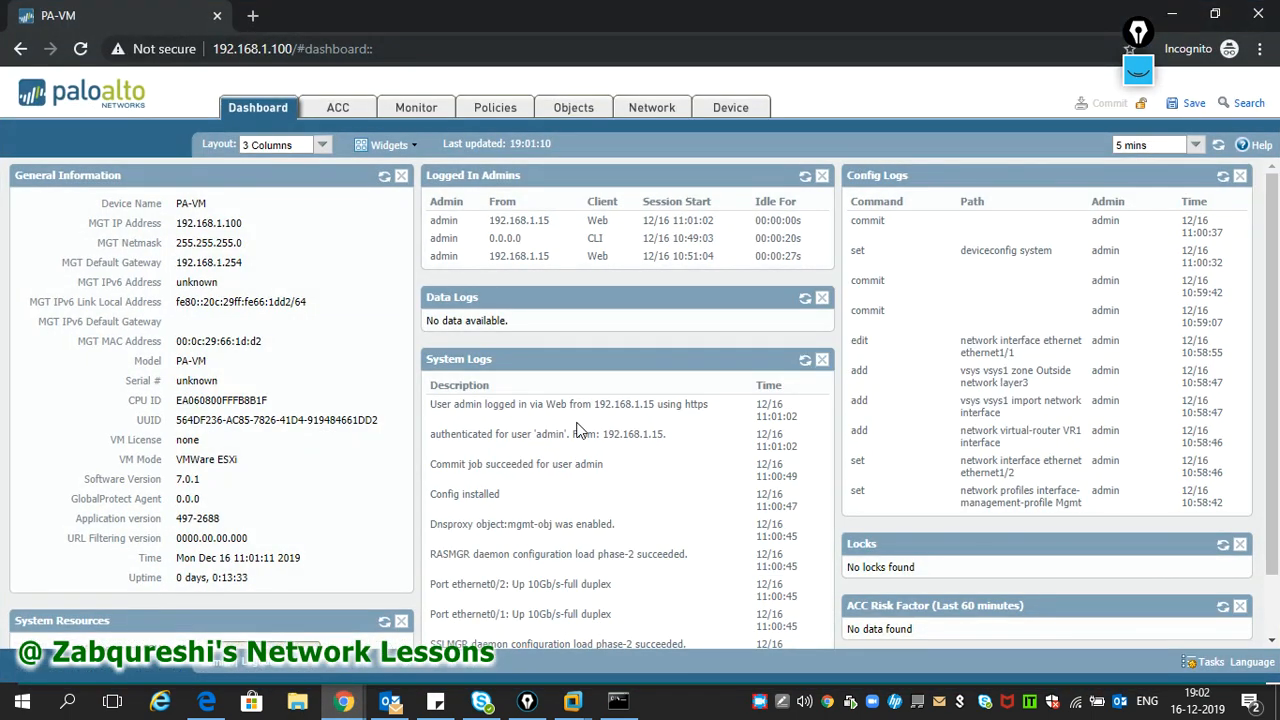
- Reload Network > Interfaces, then check the management IP, netmask and gateway under Device > Setup
{"action": "left_click", "coordinate": [651, 110]}
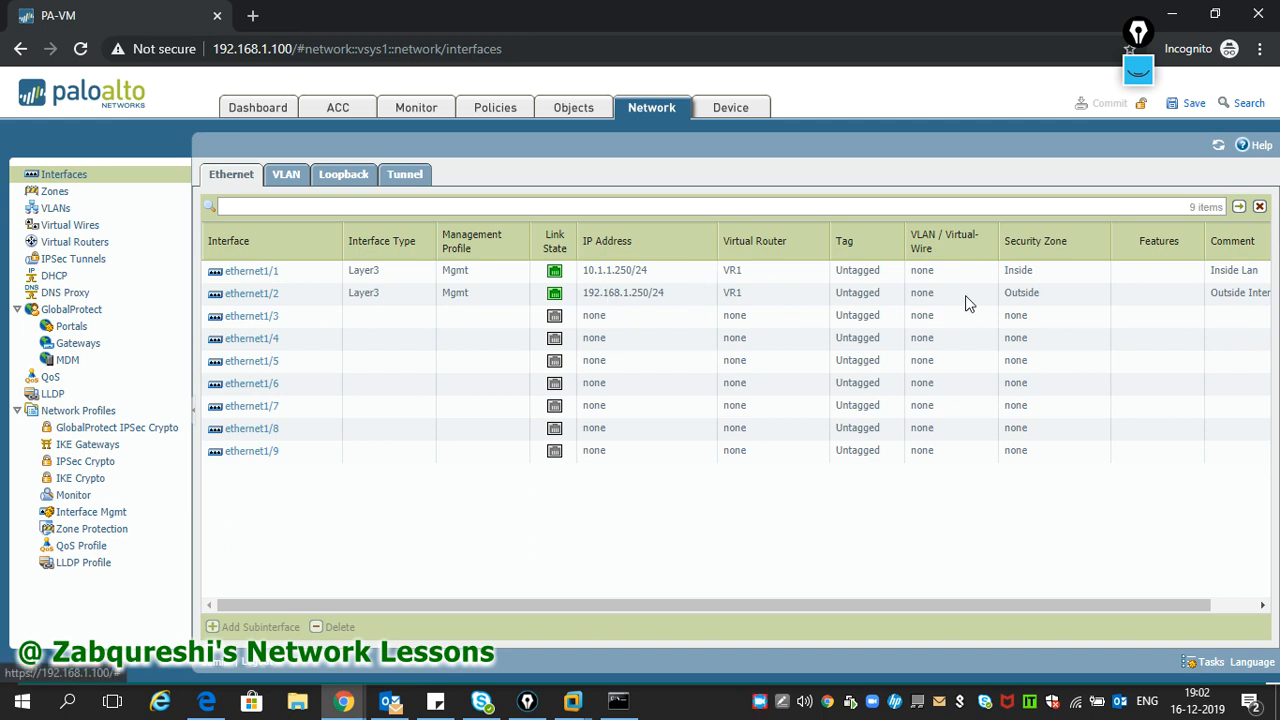
{"action": "left_click", "coordinate": [1220, 146]}
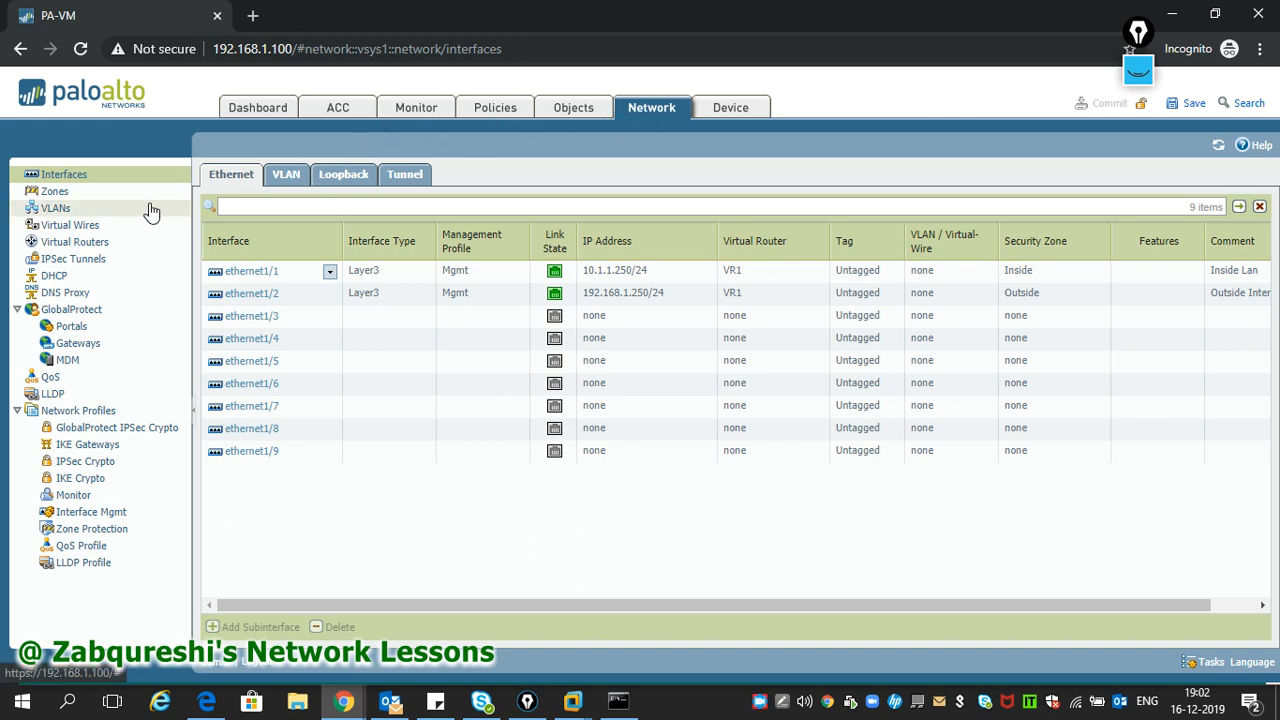
{"action": "left_click", "coordinate": [738, 113]}
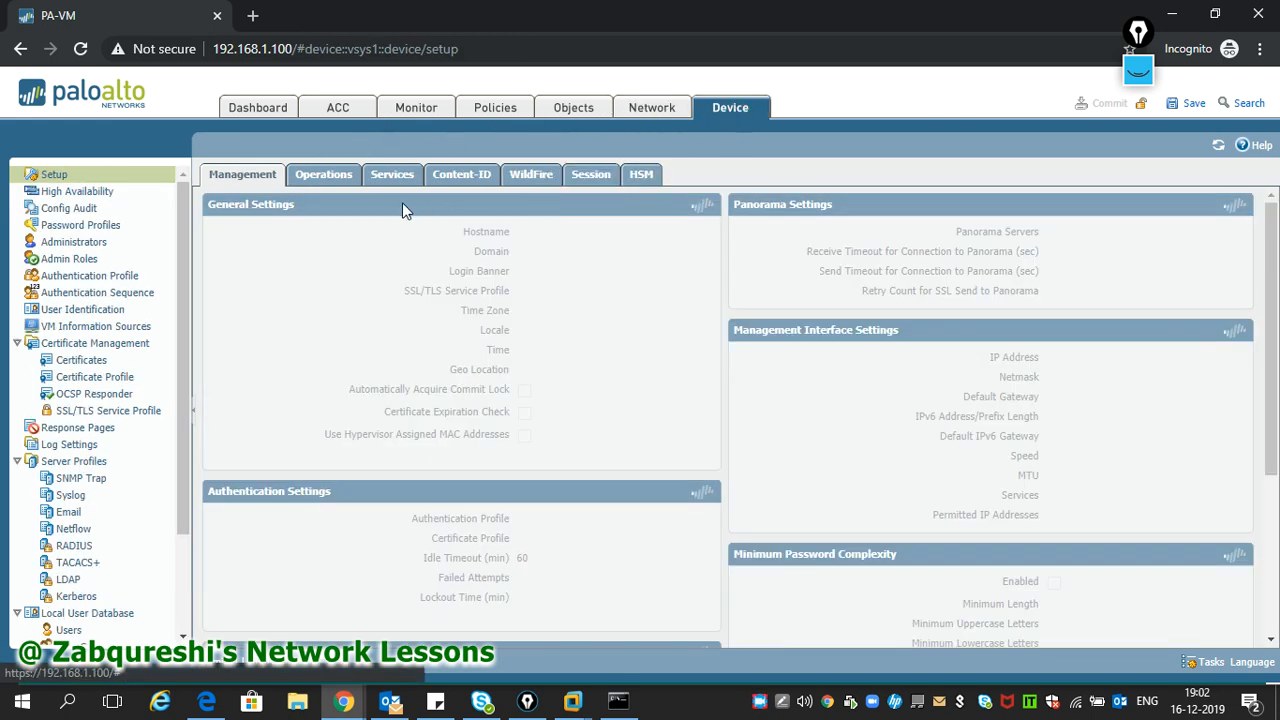
{"action": "left_click_drag", "start_coordinate": [1045, 356], "coordinate": [1124, 410]}
{"action": "left_click", "coordinate": [1124, 410]}
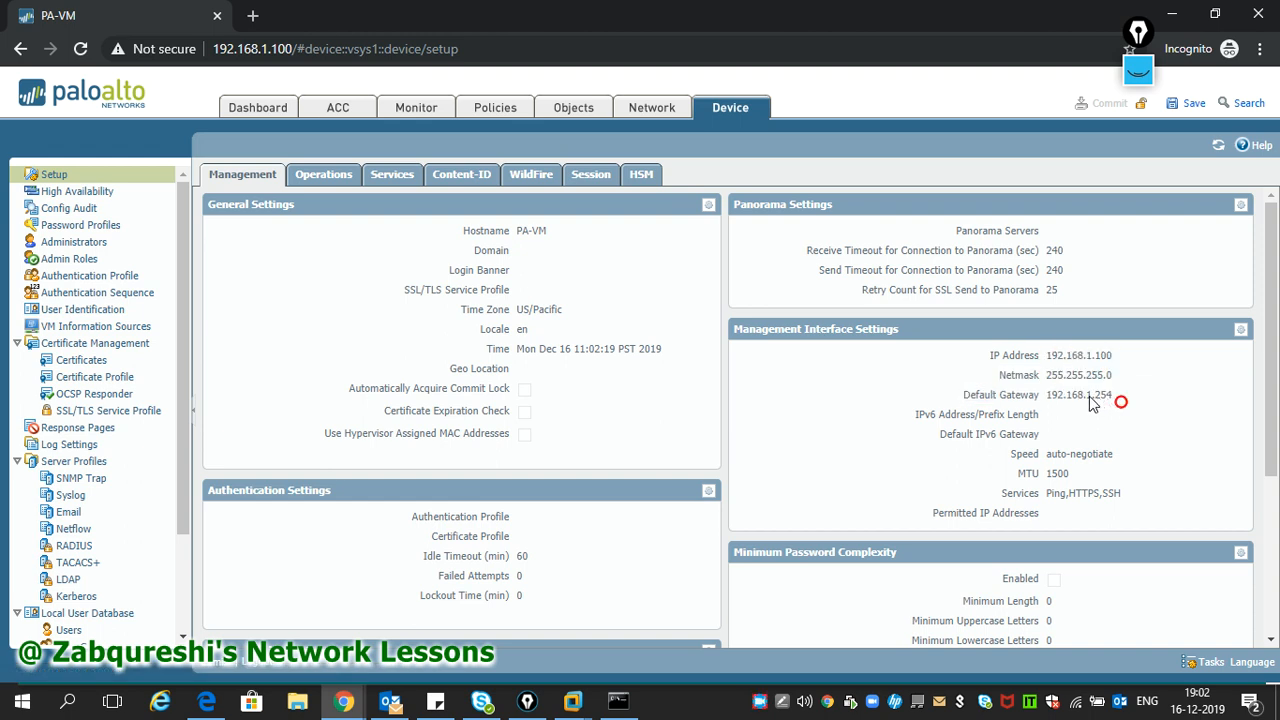
- Review the Services DNS settings and the Operations tab, then return to the Ethernet interfaces list
{"action": "left_click", "coordinate": [380, 178]}
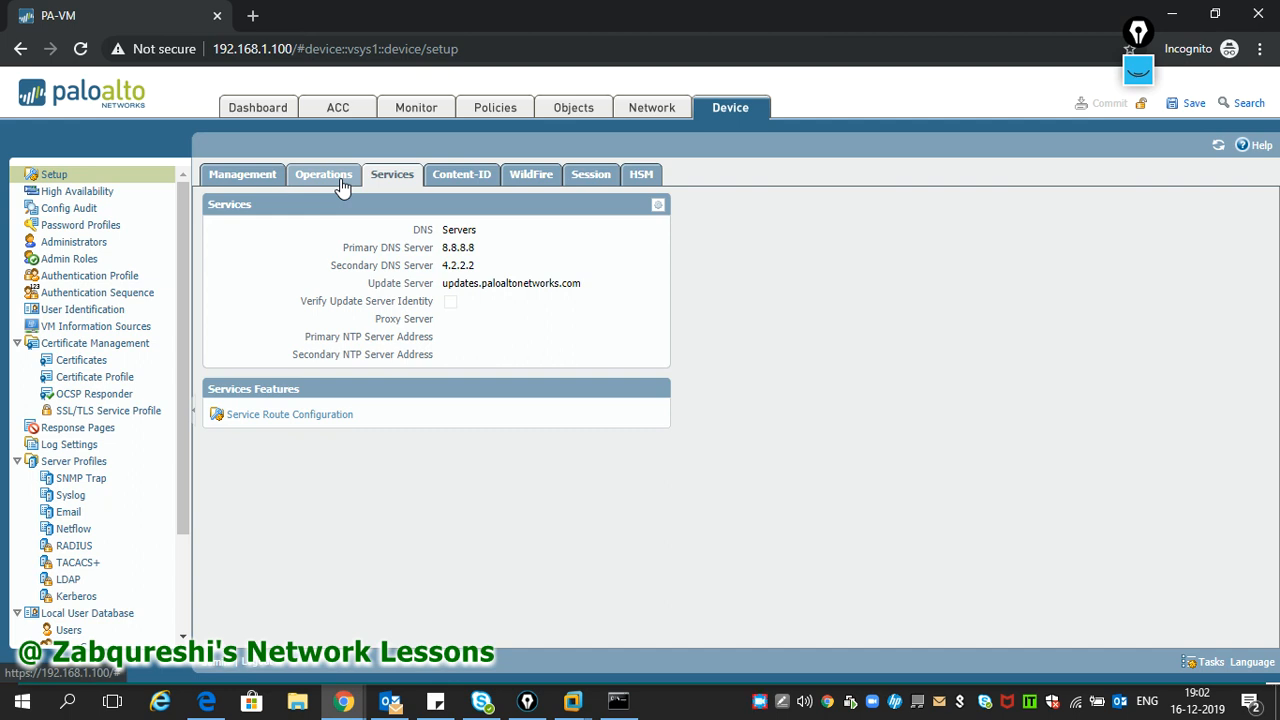
{"action": "left_click", "coordinate": [338, 178]}
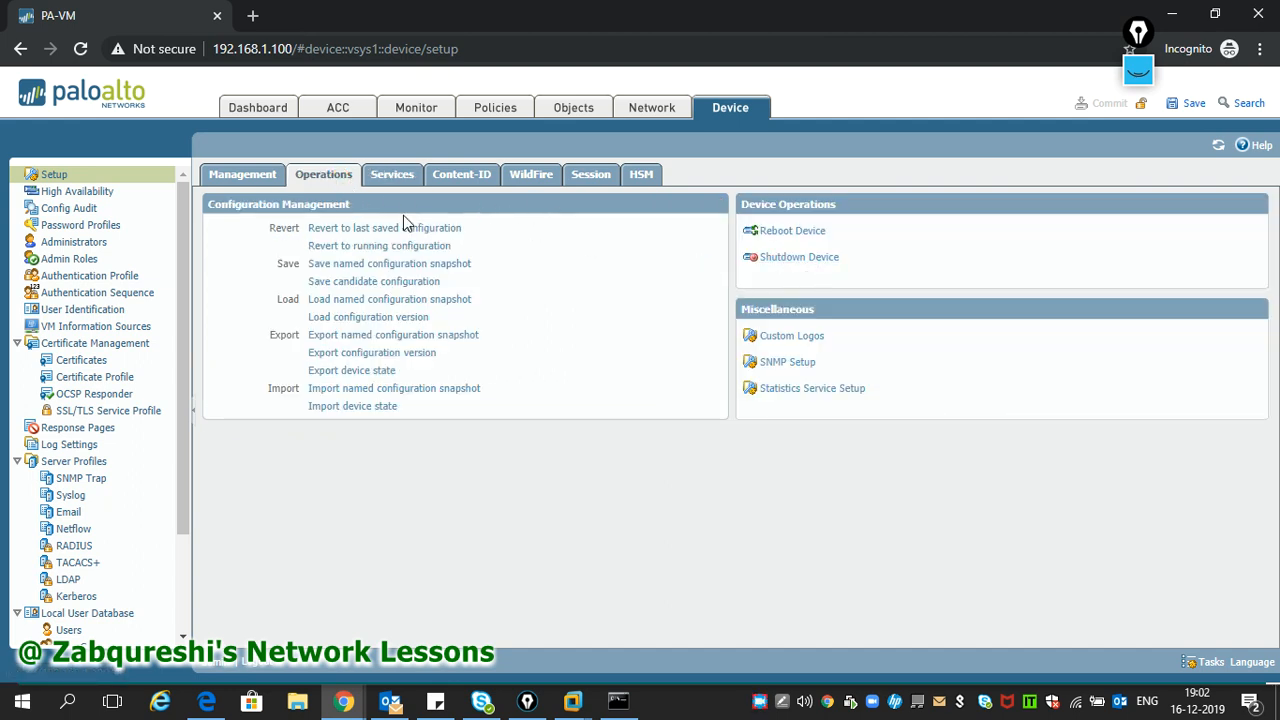
{"action": "left_click", "coordinate": [241, 174]}
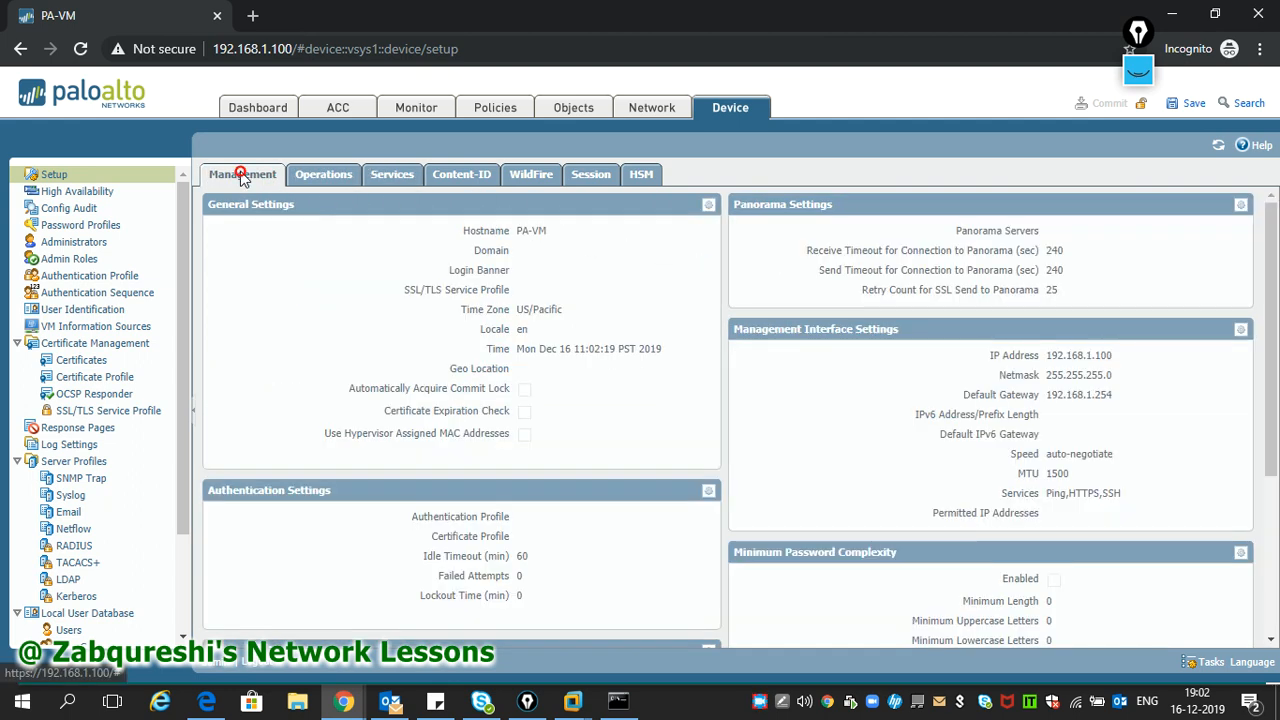
{"action": "left_click", "coordinate": [651, 108]}
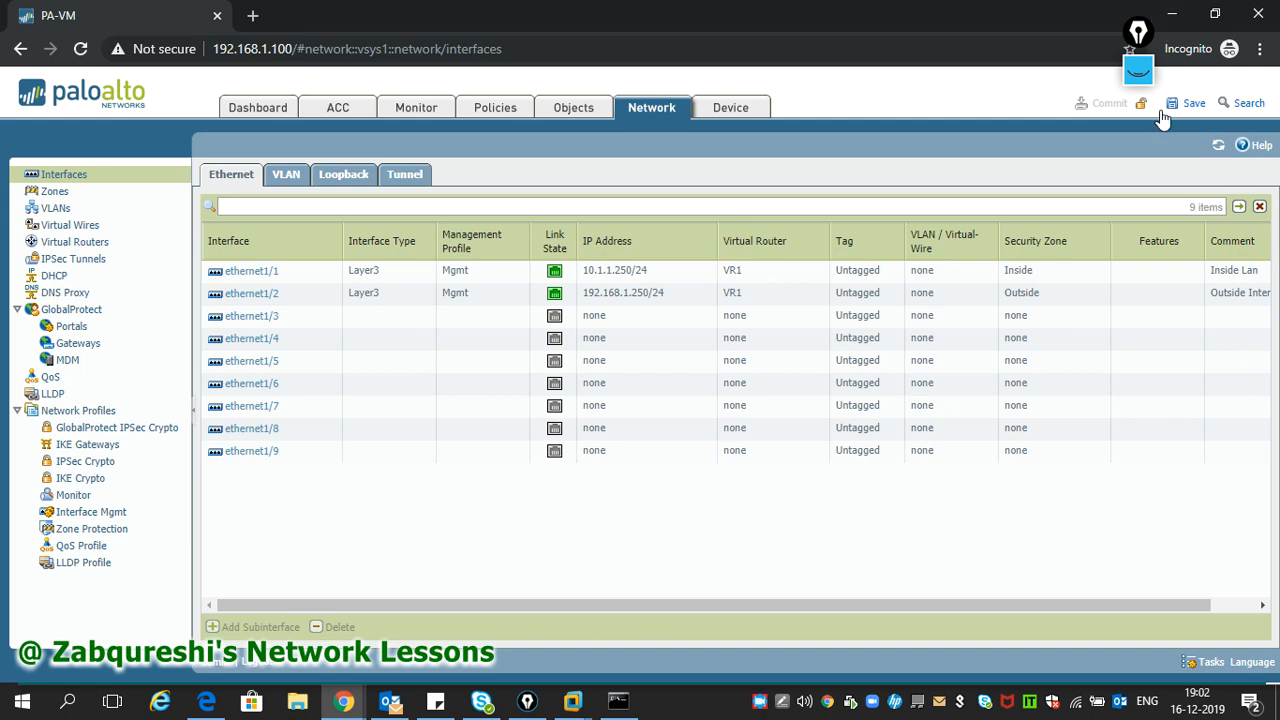
- Switch to the Windows XP VM and log in with the Administrator password
{"action": "mouse_move", "coordinate": [572, 700]}
{"action": "left_click", "coordinate": [593, 620]}
{"action": "left_click", "coordinate": [709, 456]}
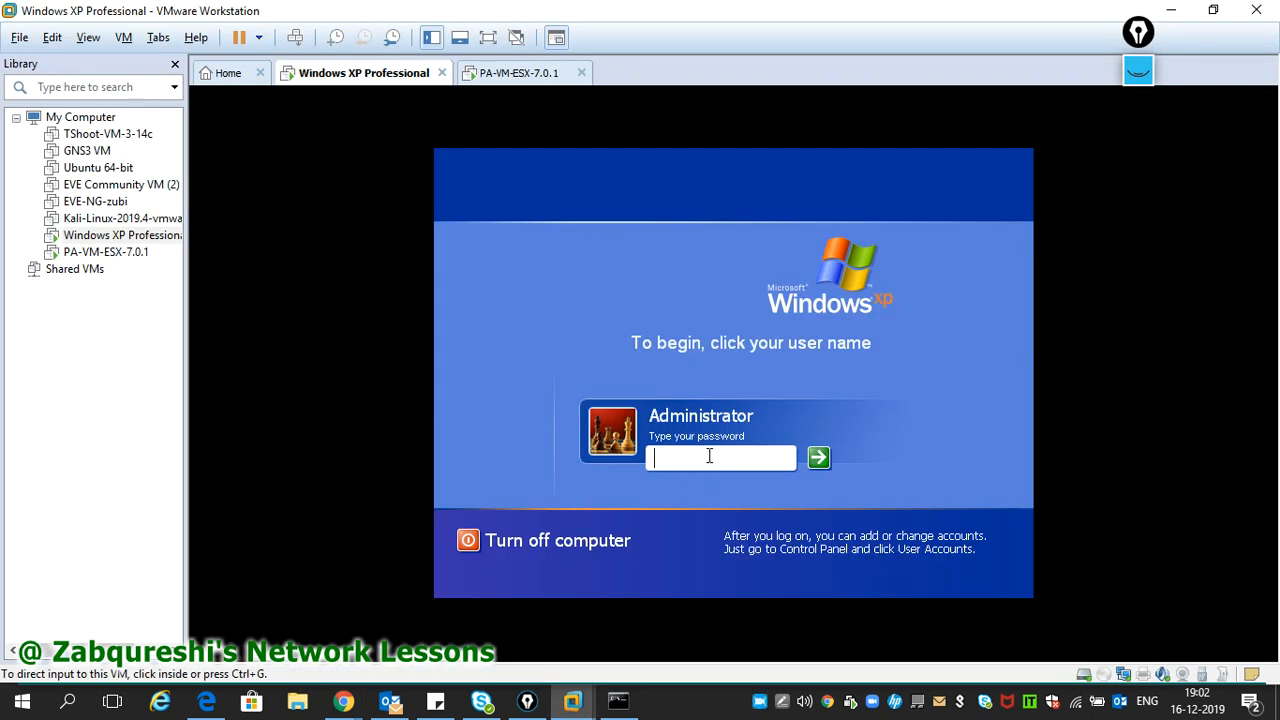
{"action": "type", "text": "•••••"}
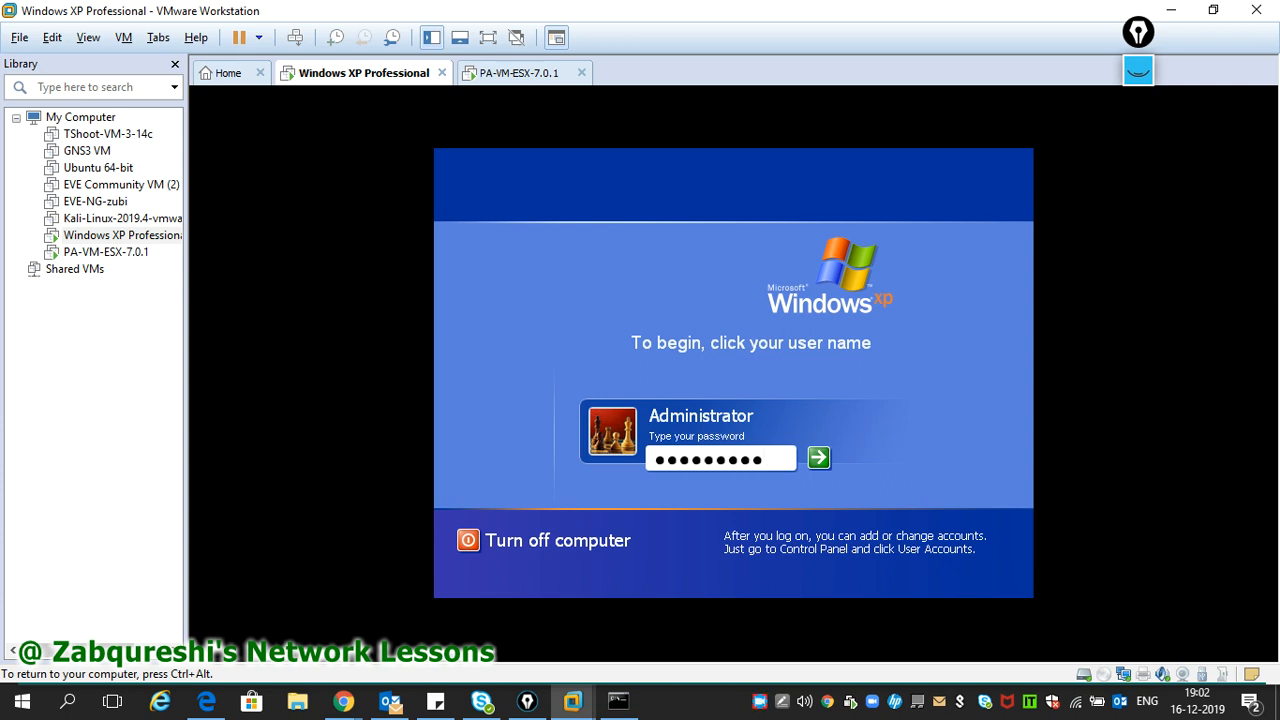
{"action": "key", "text": "ctrl+alt"}
{"action": "left_click", "coordinate": [760, 702]}
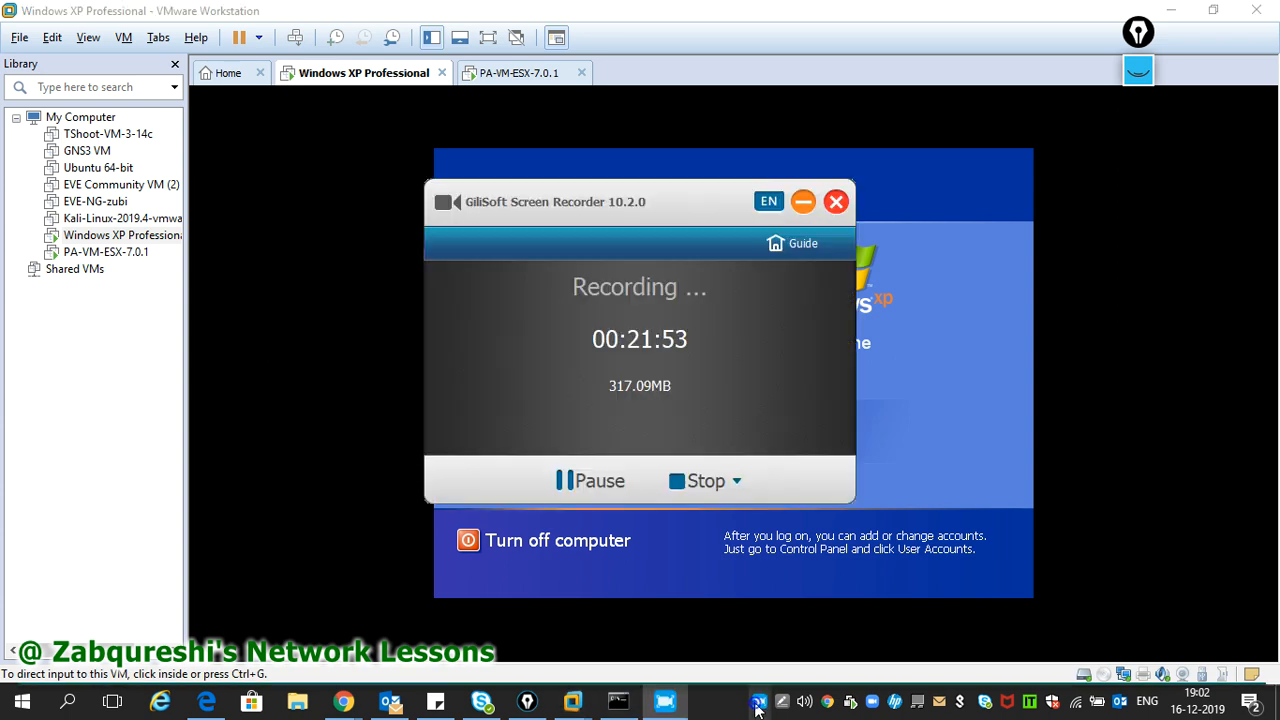
{"action": "left_click", "coordinate": [575, 483]}
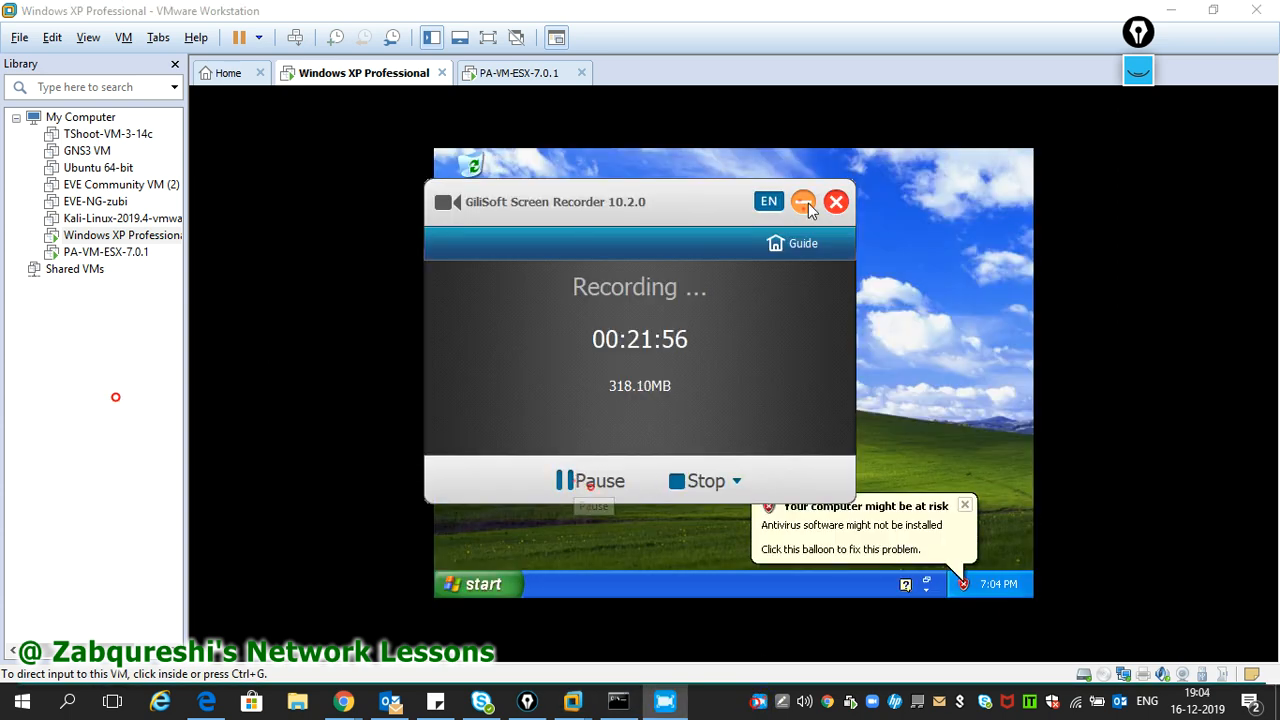
{"action": "left_click", "coordinate": [803, 201]}
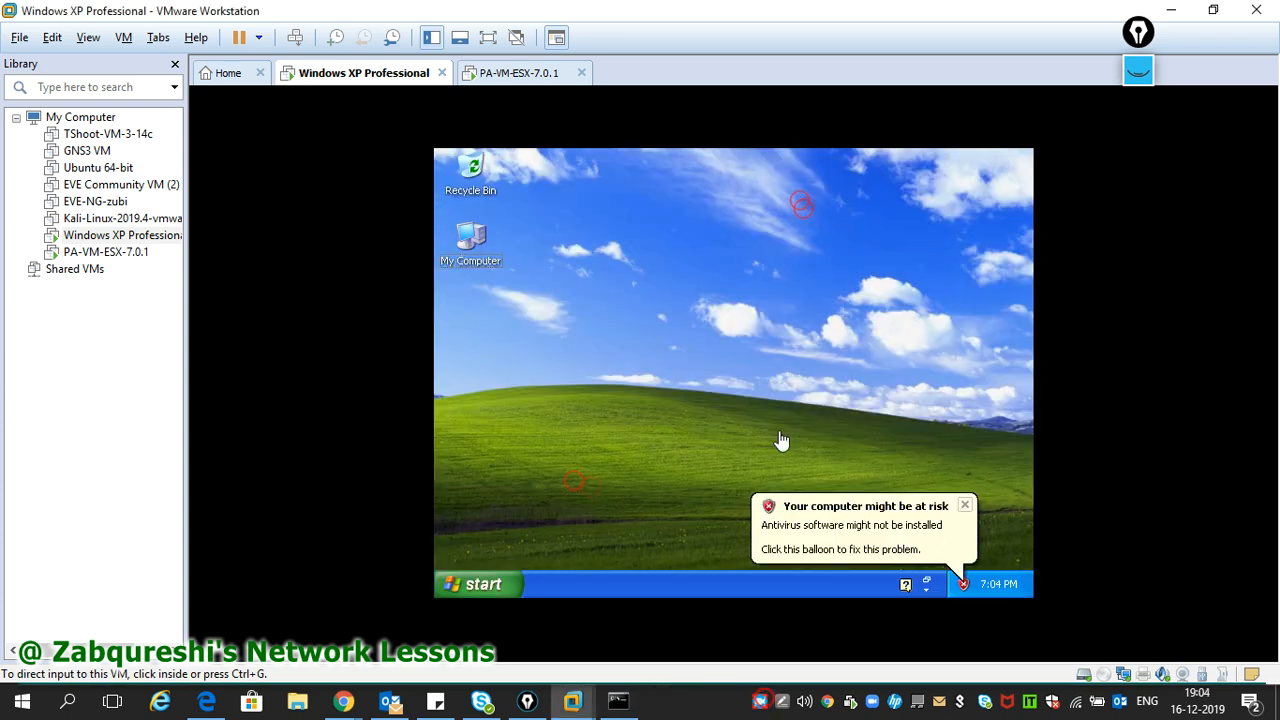
{"action": "left_click", "coordinate": [763, 403]}
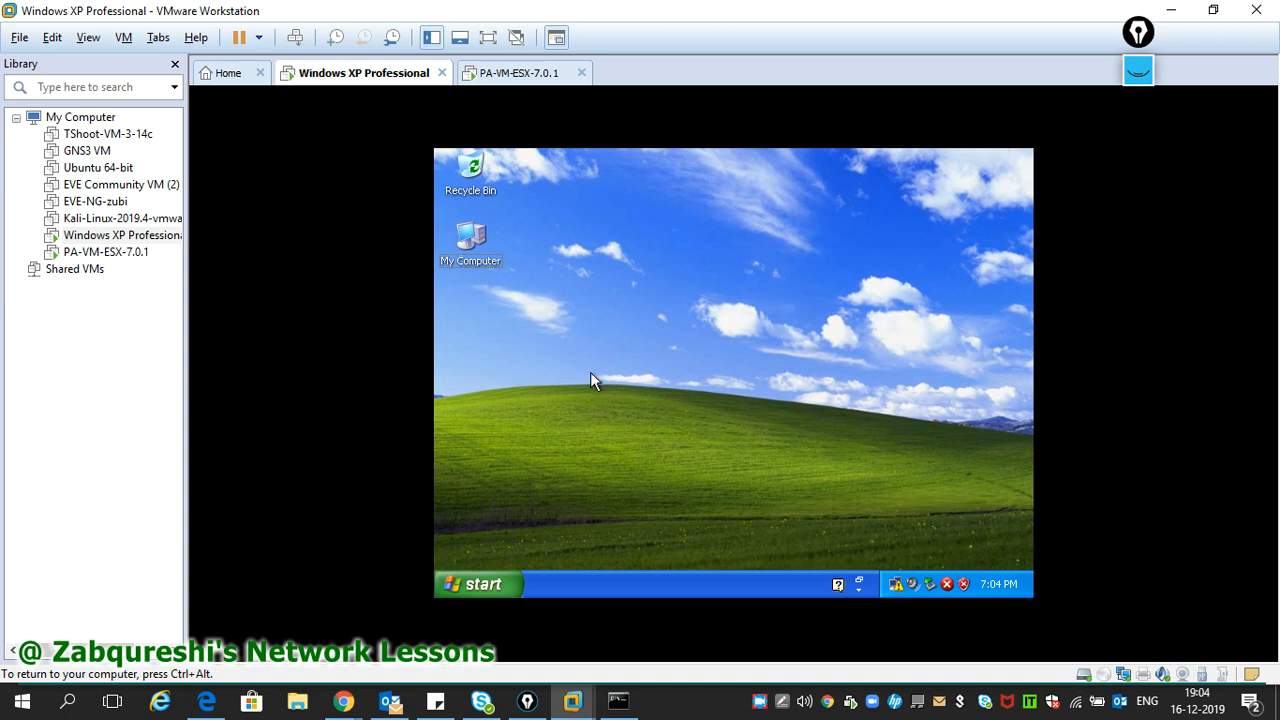
- Dismiss the notification balloon, refresh the desktop, and run ncpa to open Network Connections
{"action": "left_click", "coordinate": [947, 504]}
{"action": "right_click", "coordinate": [603, 262]}
{"action": "left_click", "coordinate": [633, 288]}
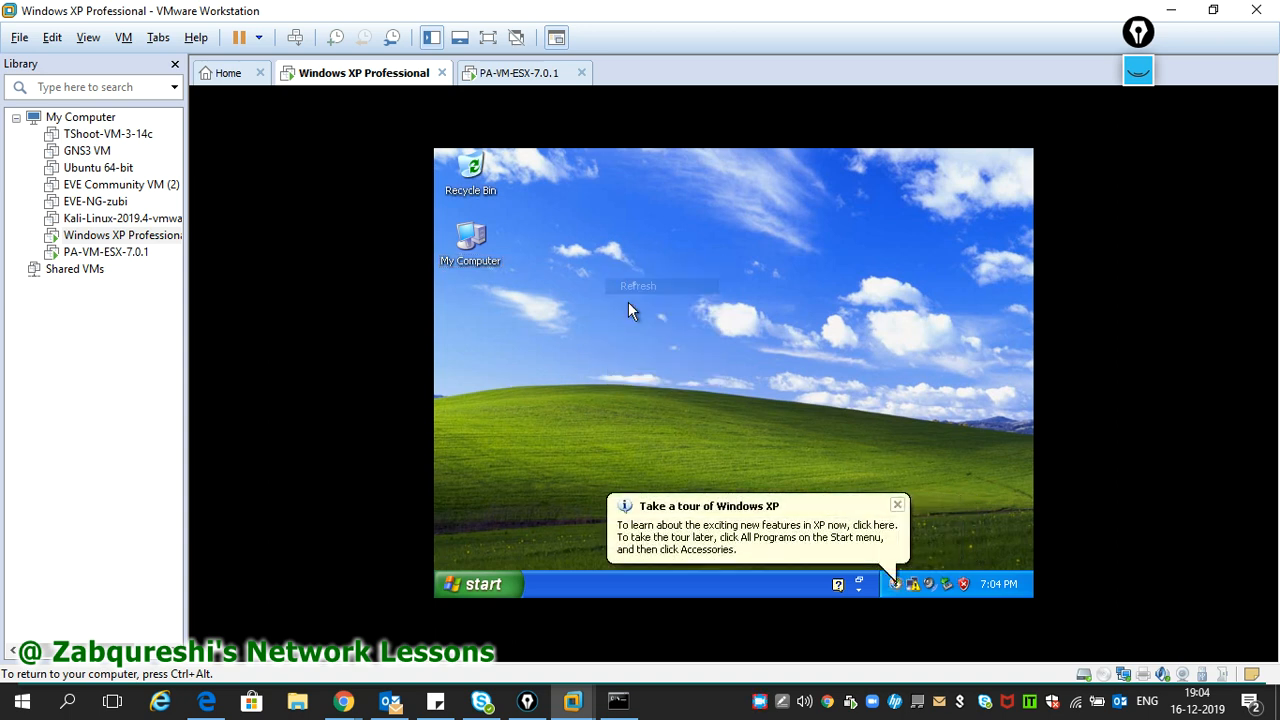
{"action": "key", "text": "super+r"}
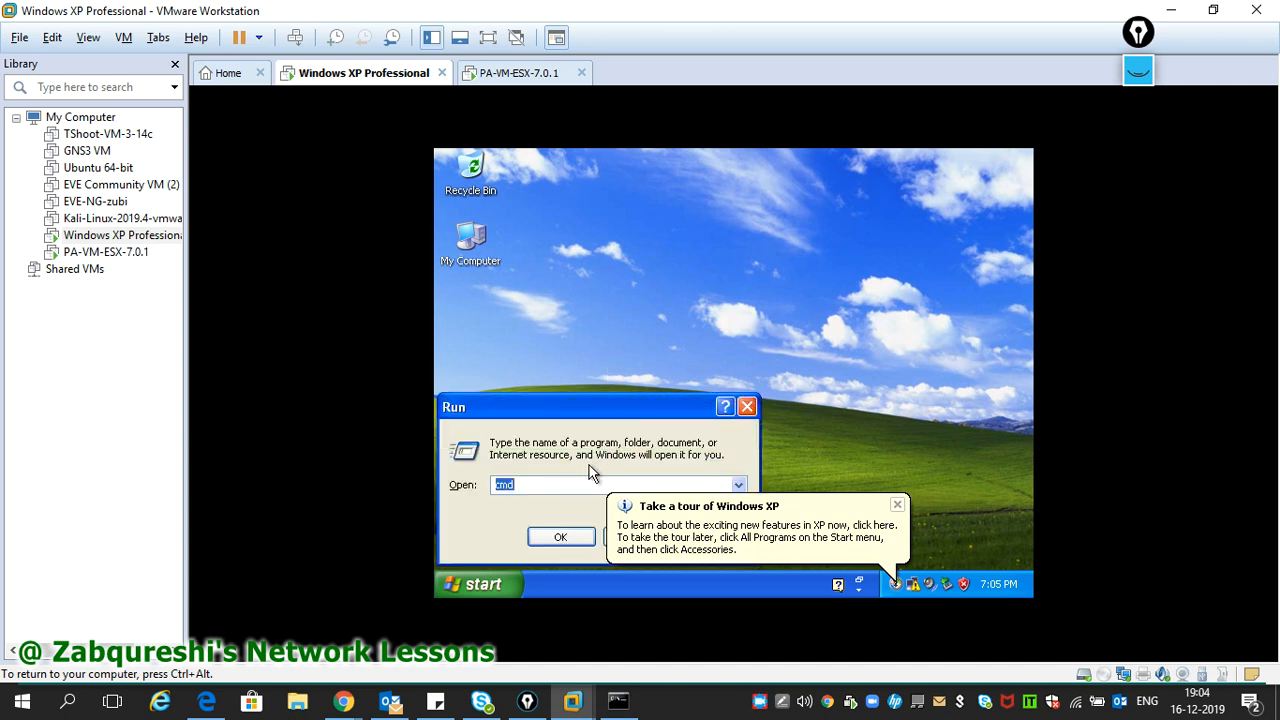
{"action": "type", "text": "ncpa.cpl"}
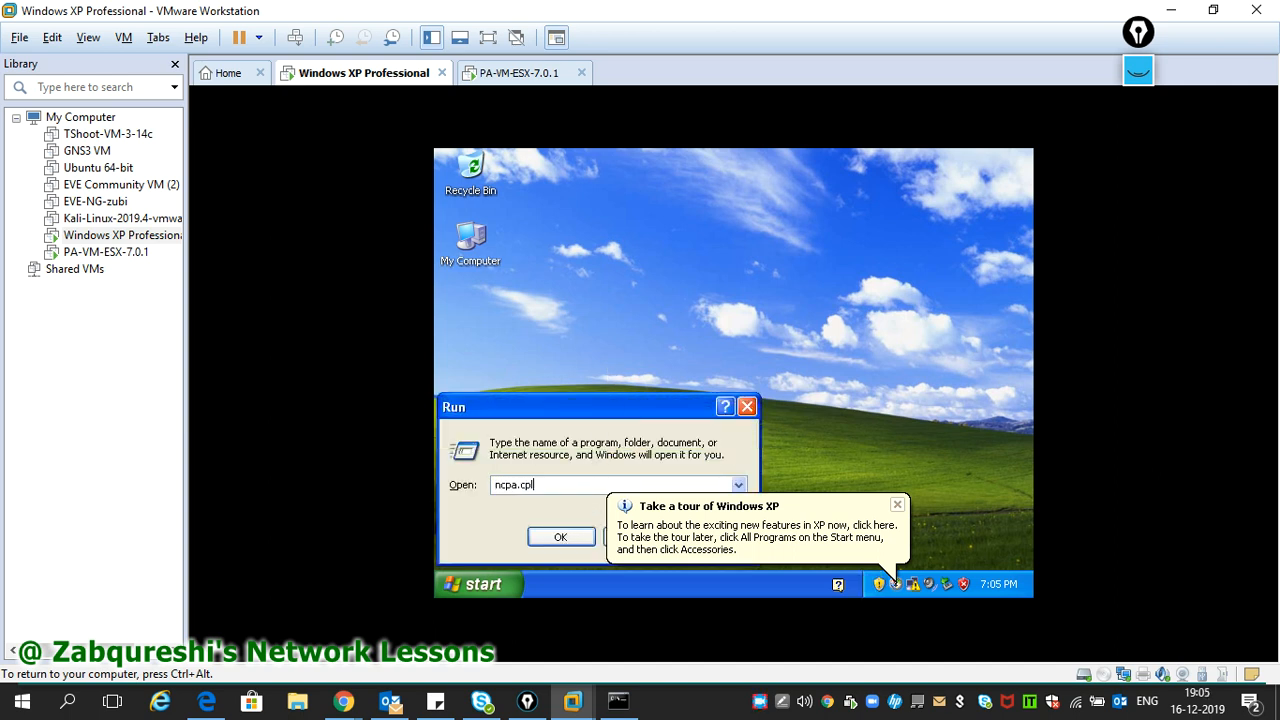
{"action": "key", "text": "Return"}
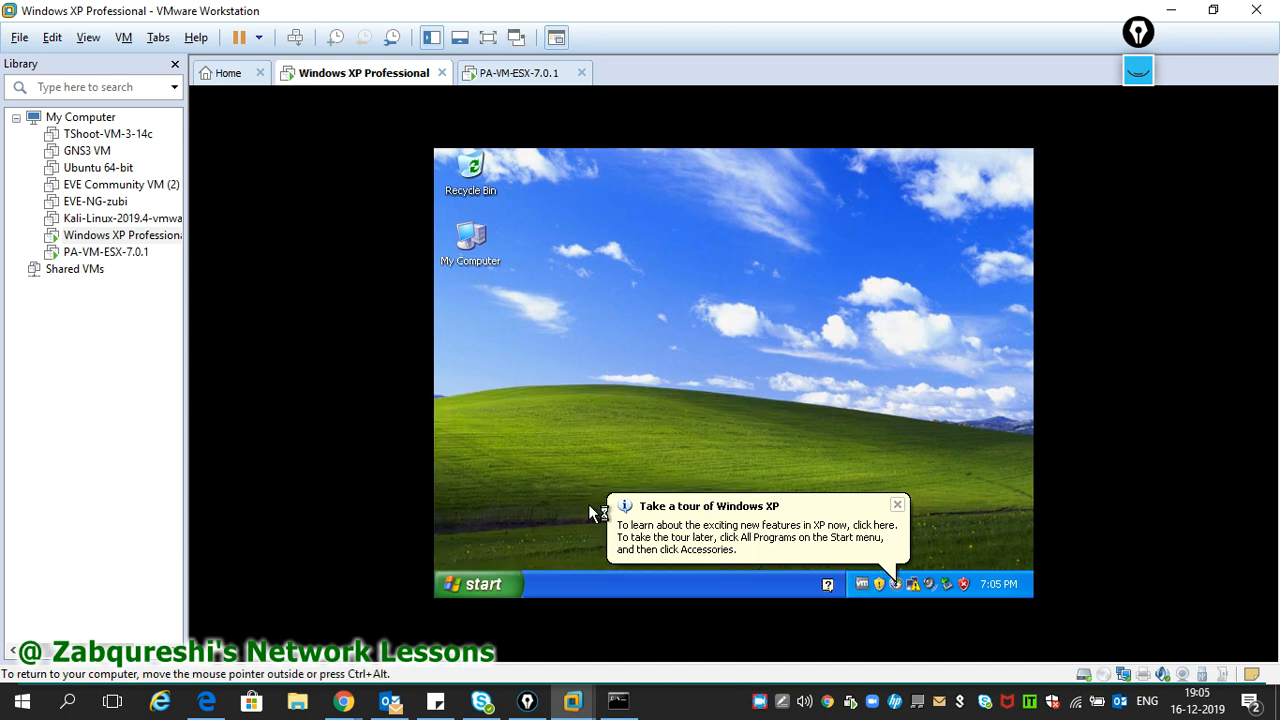
- In Local Area Connection's TCP/IP properties, assign static IP 10.1.1.10 with its subnet mask
{"action": "right_click", "coordinate": [765, 380]}
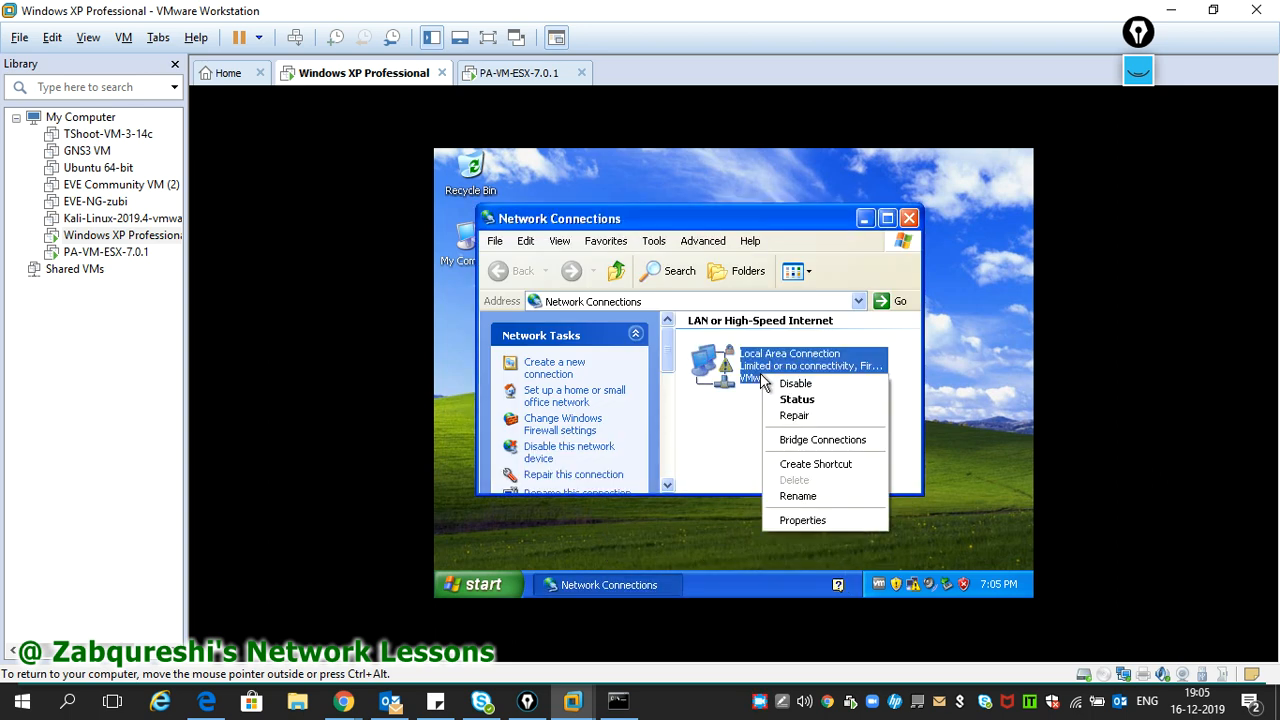
{"action": "left_click", "coordinate": [797, 521]}
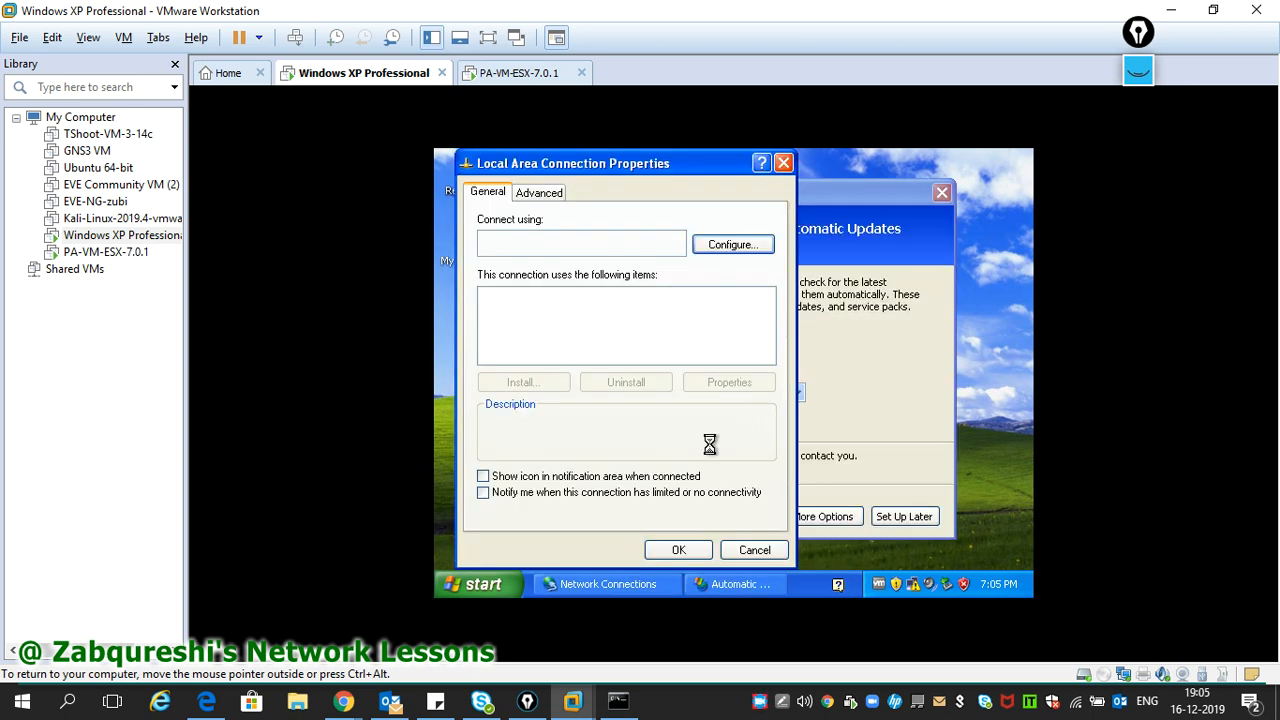
{"action": "left_click", "coordinate": [941, 194]}
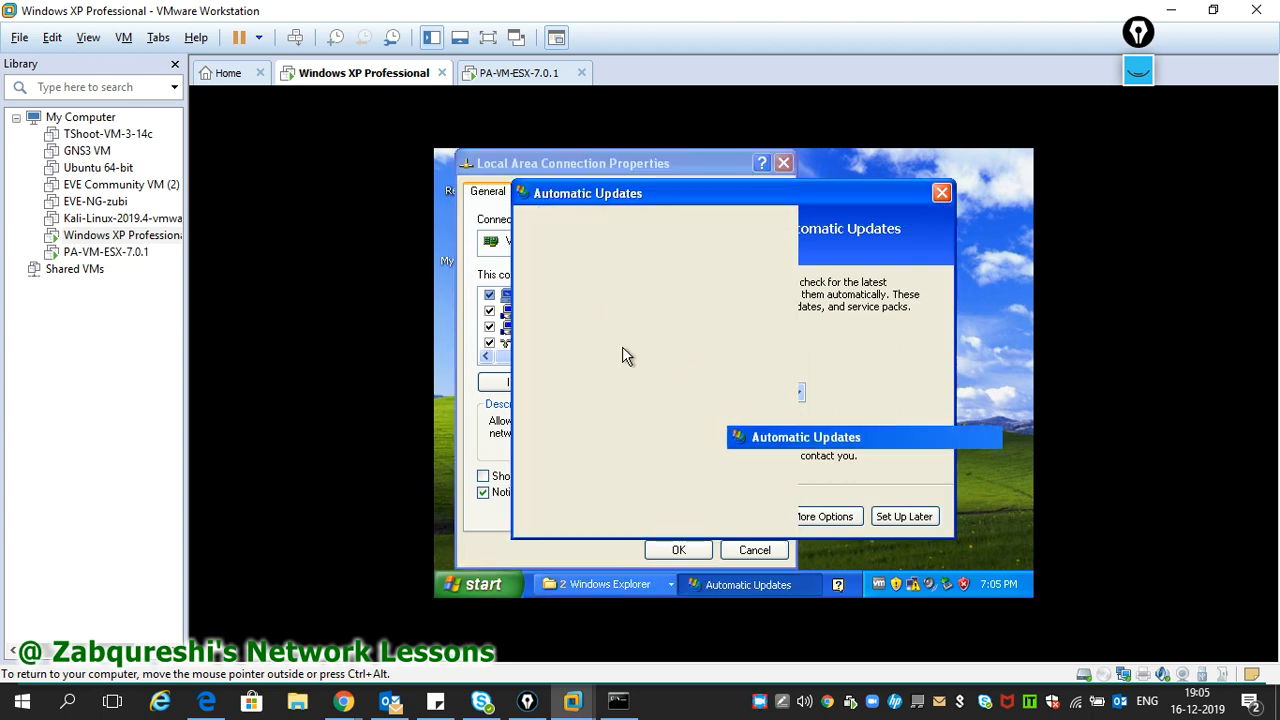
{"action": "scroll", "coordinate": [605, 340], "scroll_direction": "down", "scroll_amount": 1}
{"action": "left_click", "coordinate": [594, 328]}
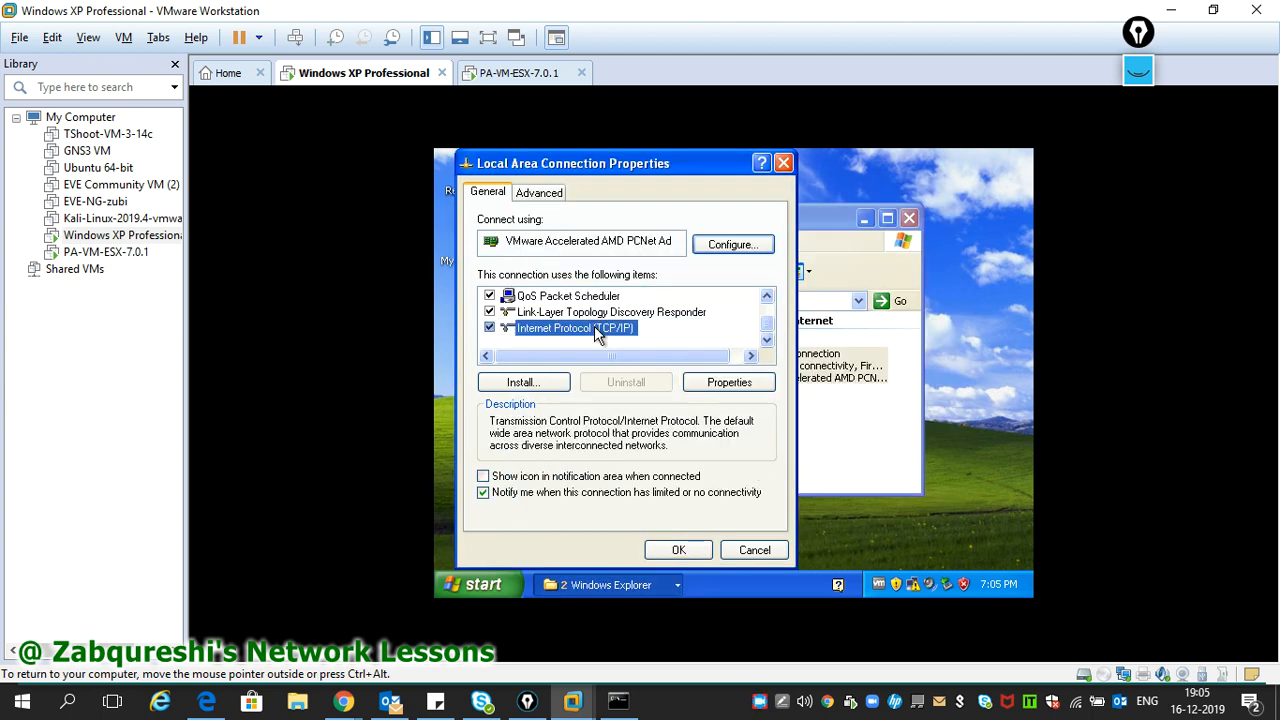
{"action": "double_click", "coordinate": [594, 328]}
{"action": "left_click", "coordinate": [522, 296]}
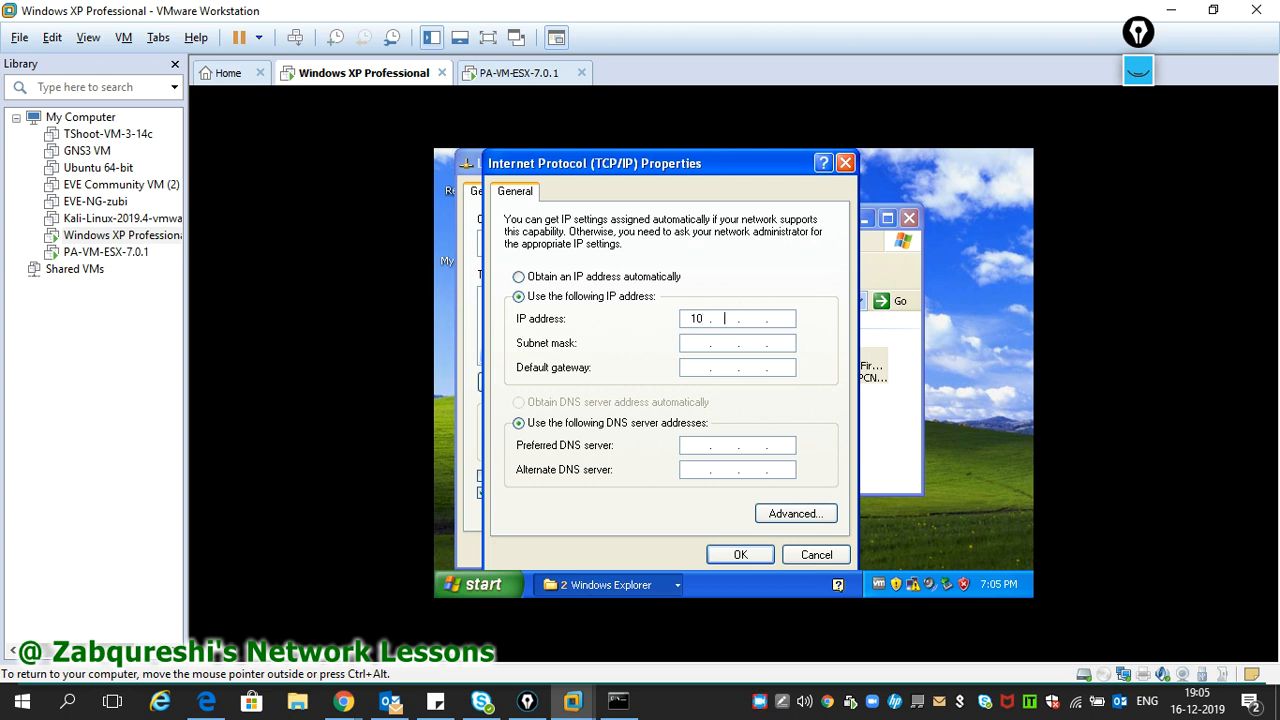
{"action": "key", "text": "Tab"}
{"action": "type", "text": "255.255.255.0"}
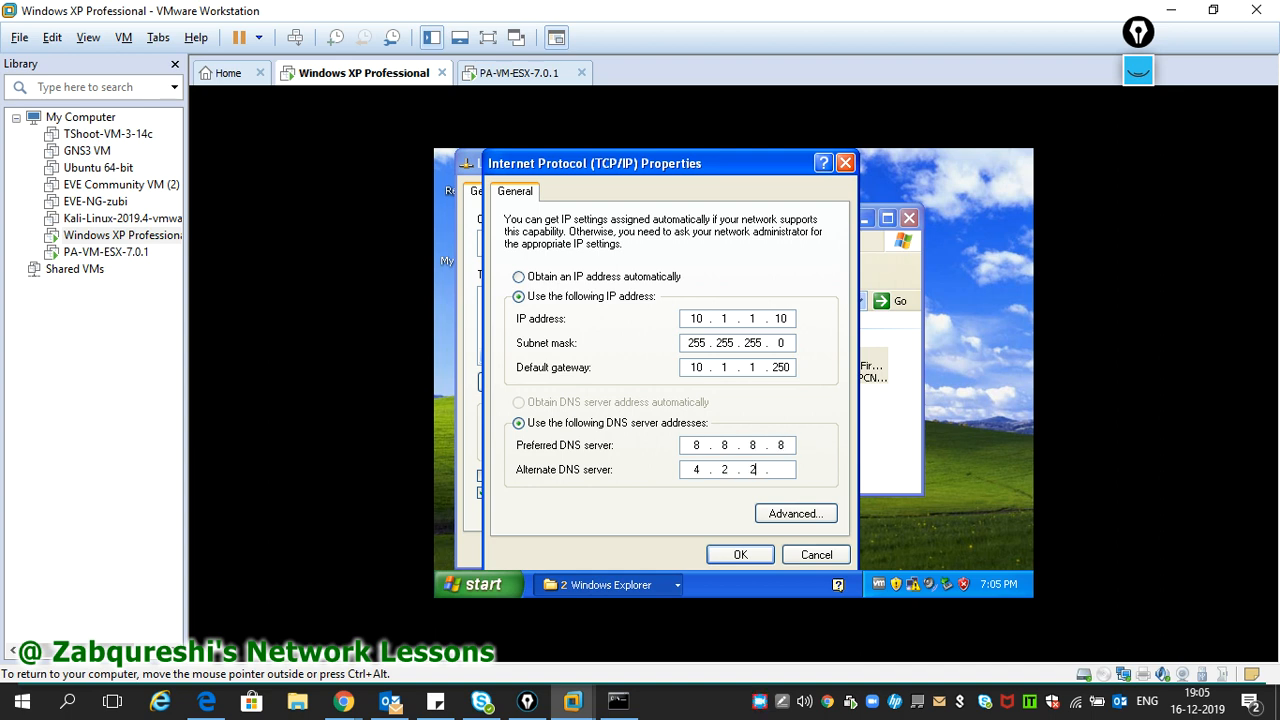
{"action": "left_click", "coordinate": [744, 554]}
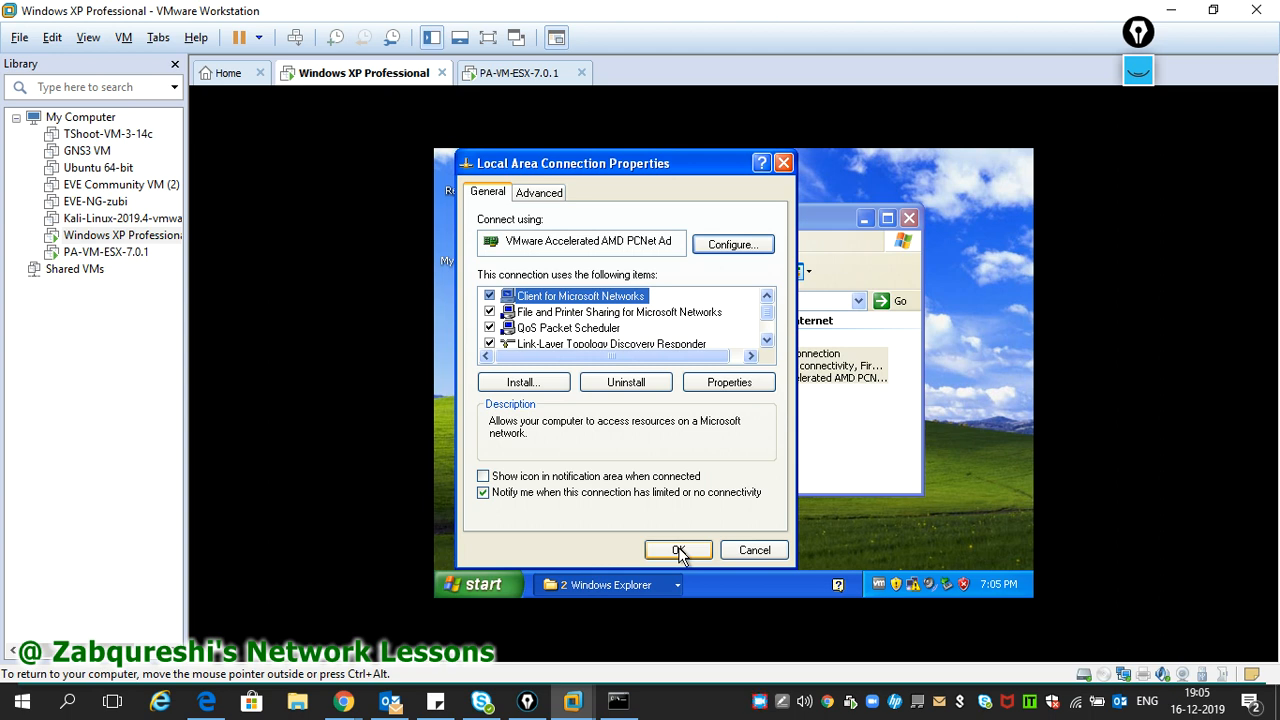
- Switch TCP/IP back to obtaining the IP and DNS server addresses automatically
{"action": "scroll", "coordinate": [596, 337], "scroll_direction": "down", "scroll_amount": 1}
{"action": "double_click", "coordinate": [596, 328]}
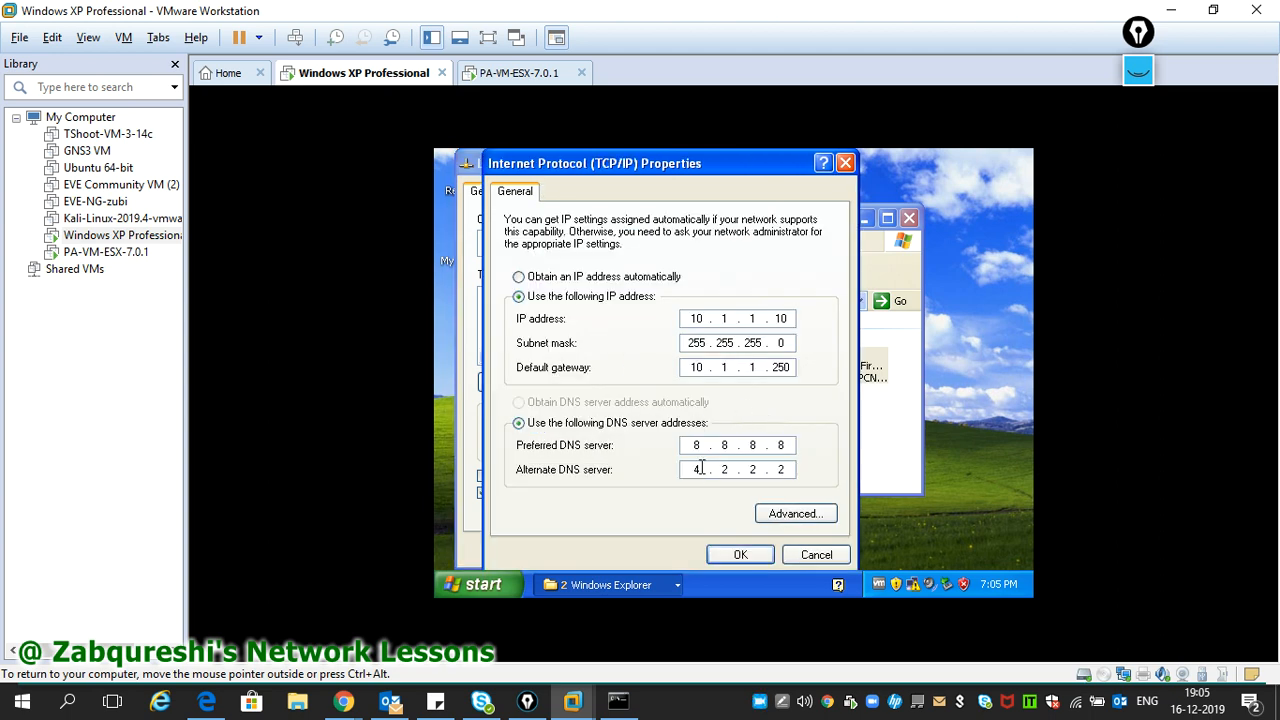
{"action": "left_click", "coordinate": [541, 280]}
{"action": "left_click", "coordinate": [588, 410]}
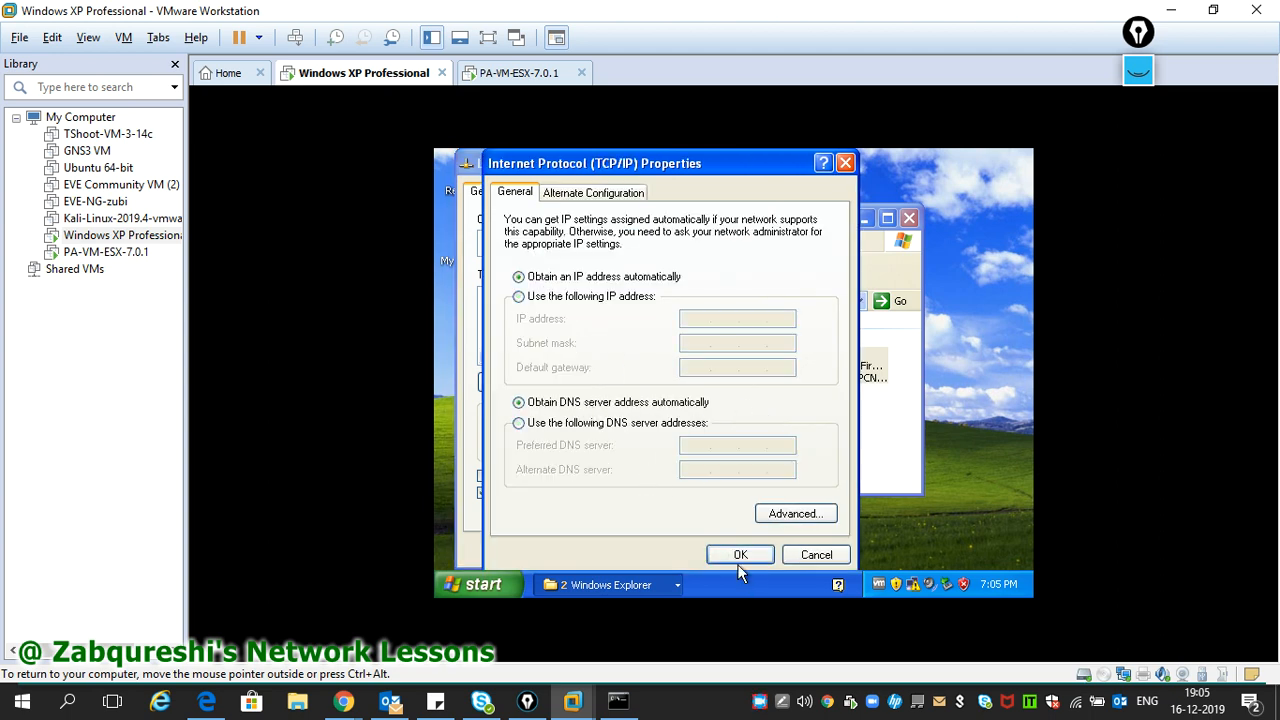
{"action": "left_click", "coordinate": [740, 555]}
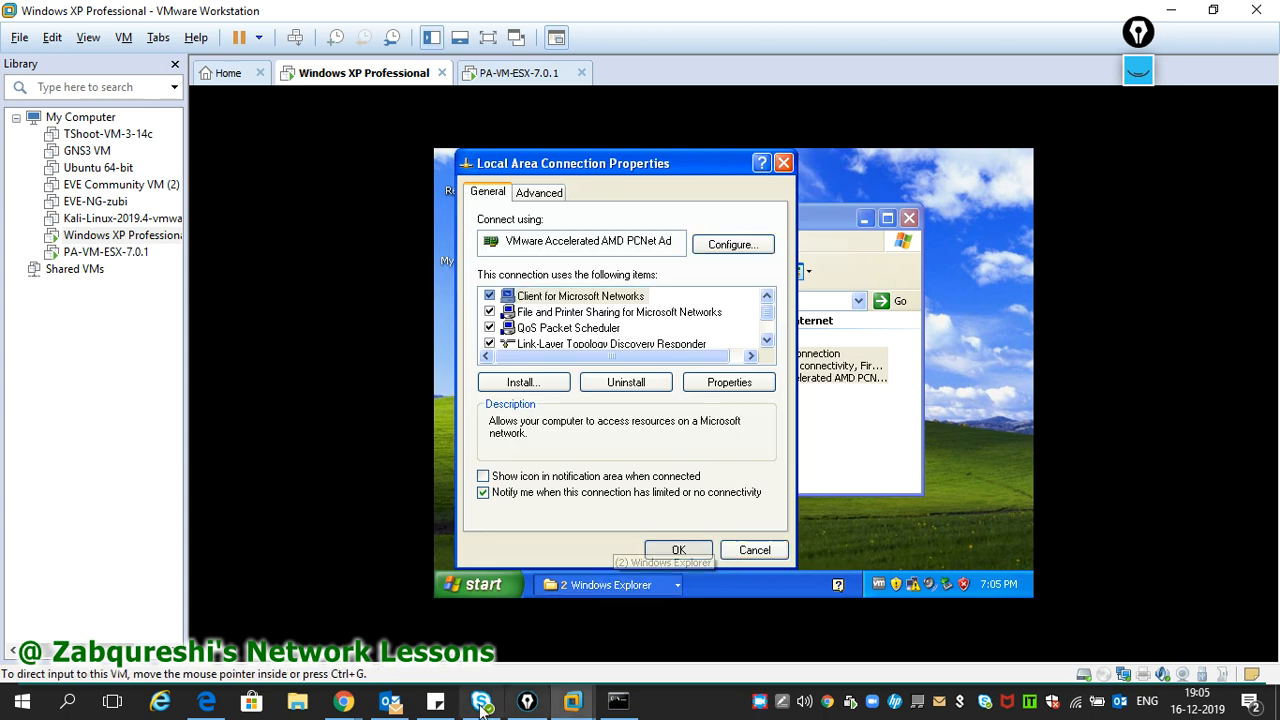
- In the firewall web interface, start a new DHCP server on interface ethernet1/1
{"action": "mouse_move", "coordinate": [343, 703]}
{"action": "left_click", "coordinate": [521, 623]}
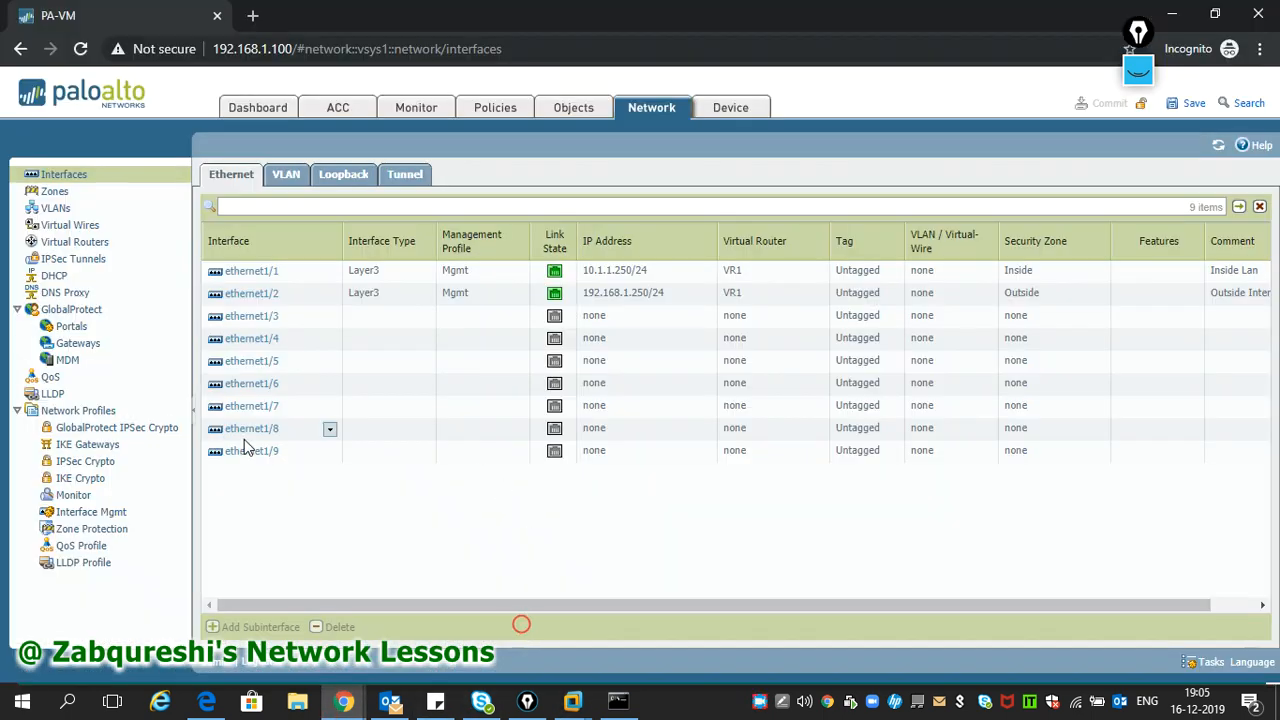
{"action": "left_click", "coordinate": [62, 276]}
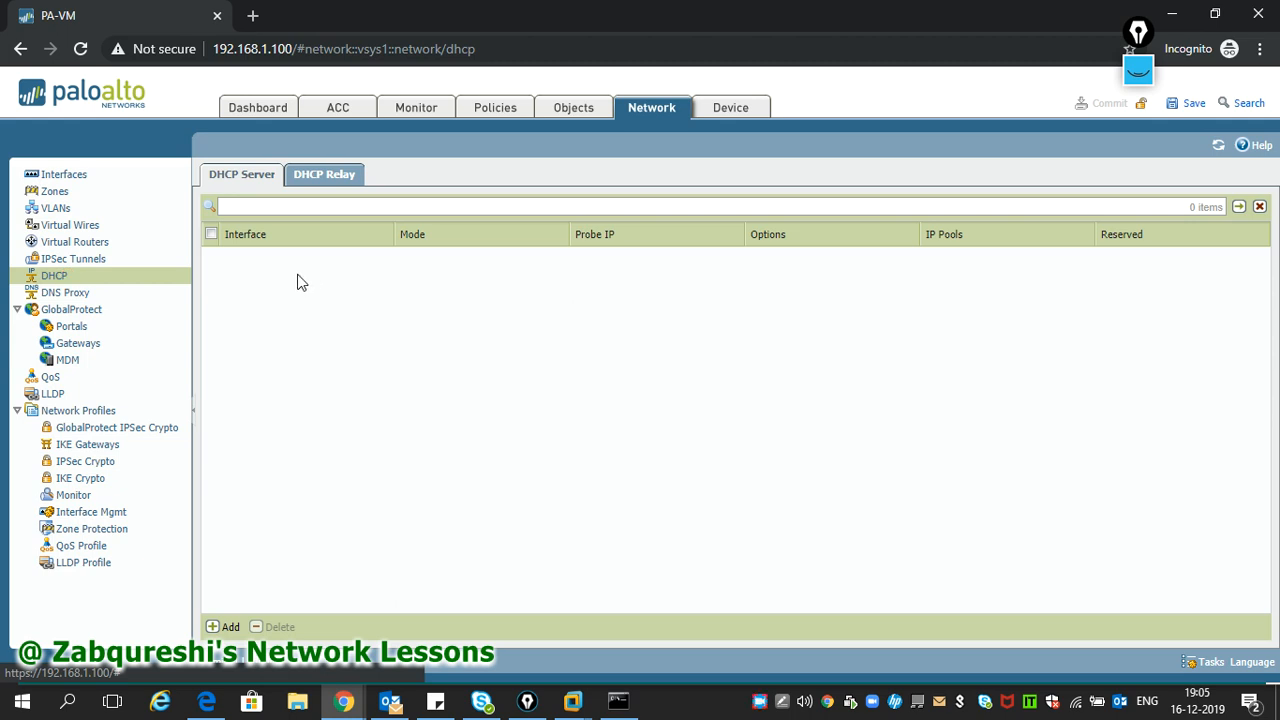
{"action": "left_click", "coordinate": [226, 626]}
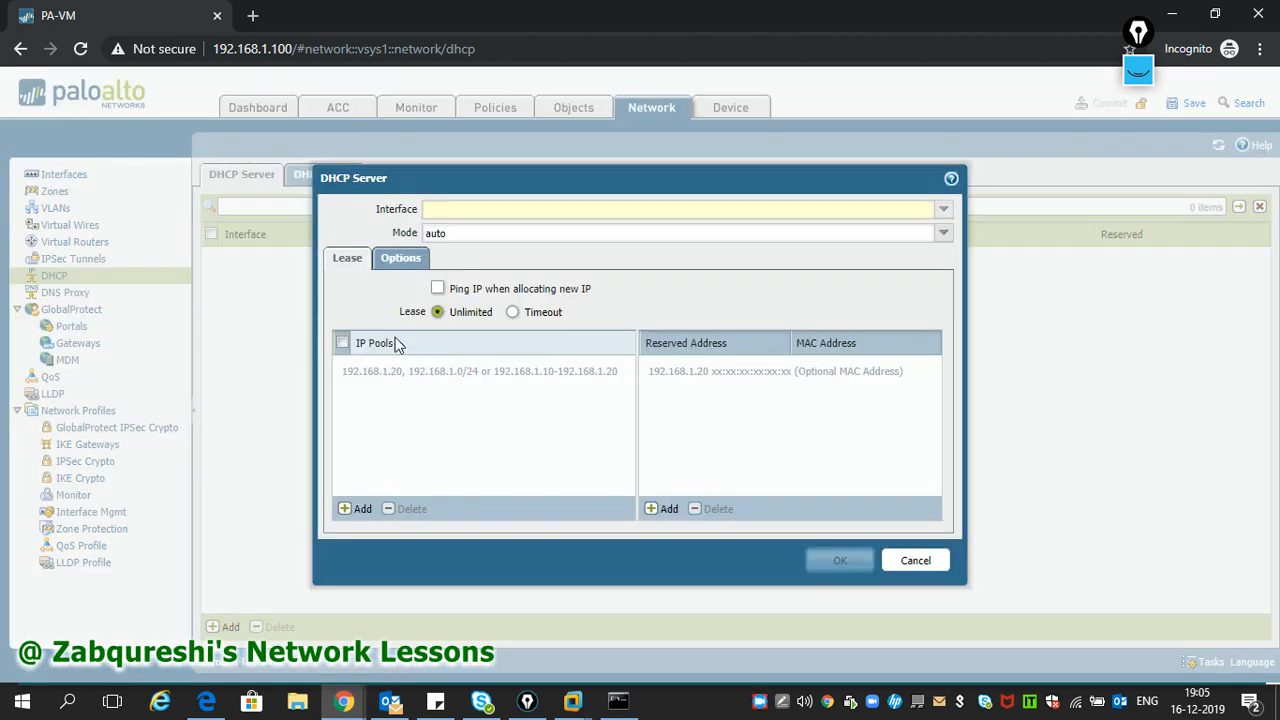
{"action": "left_click", "coordinate": [343, 343]}
{"action": "left_click", "coordinate": [937, 209]}
{"action": "left_click", "coordinate": [531, 231]}
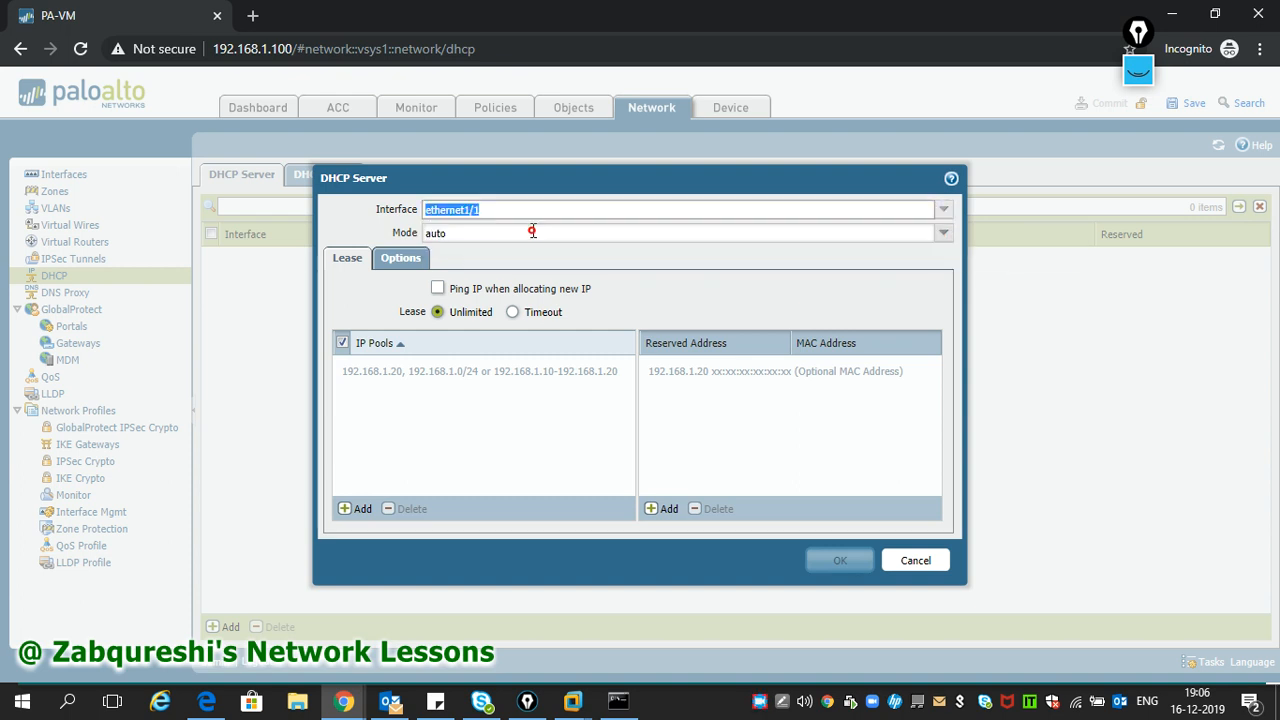
- Add IP pool 10.1.1.0/24 and reserved address 10.1.1.250 to the DHCP server
{"action": "left_click", "coordinate": [353, 516]}
{"action": "type", "text": "10.1.1.0/24"}
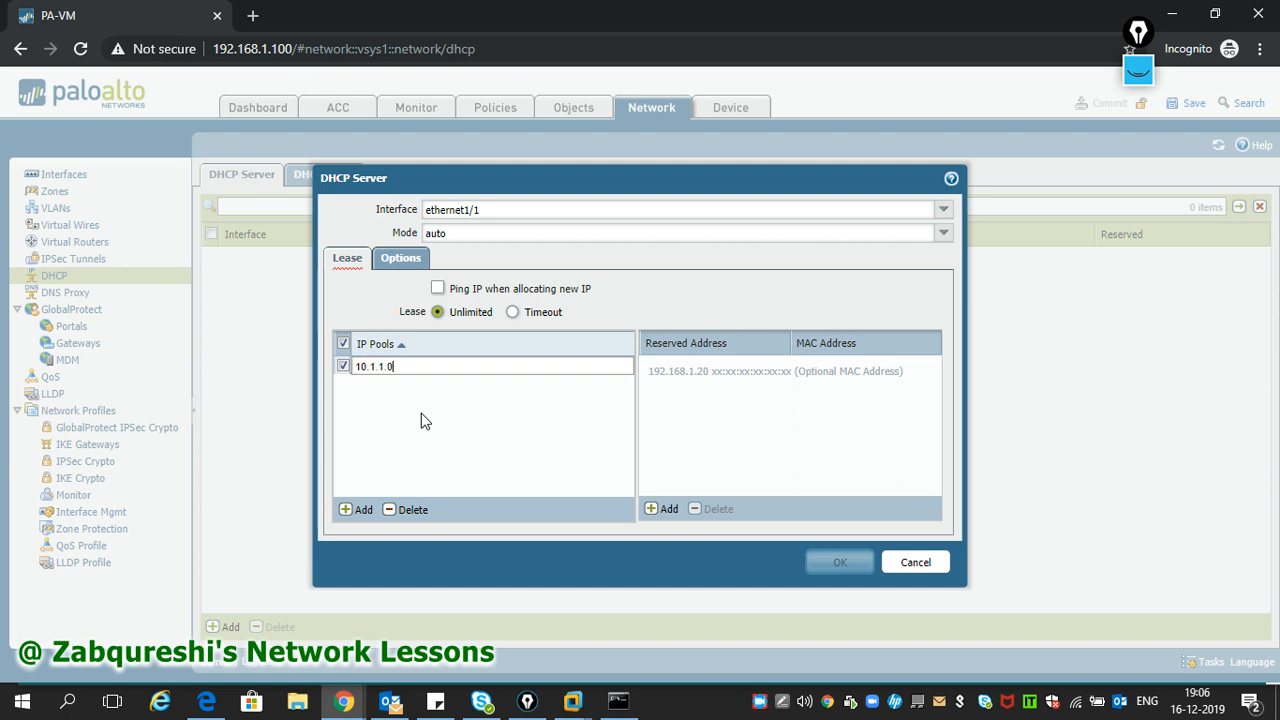
{"action": "left_click", "coordinate": [747, 424]}
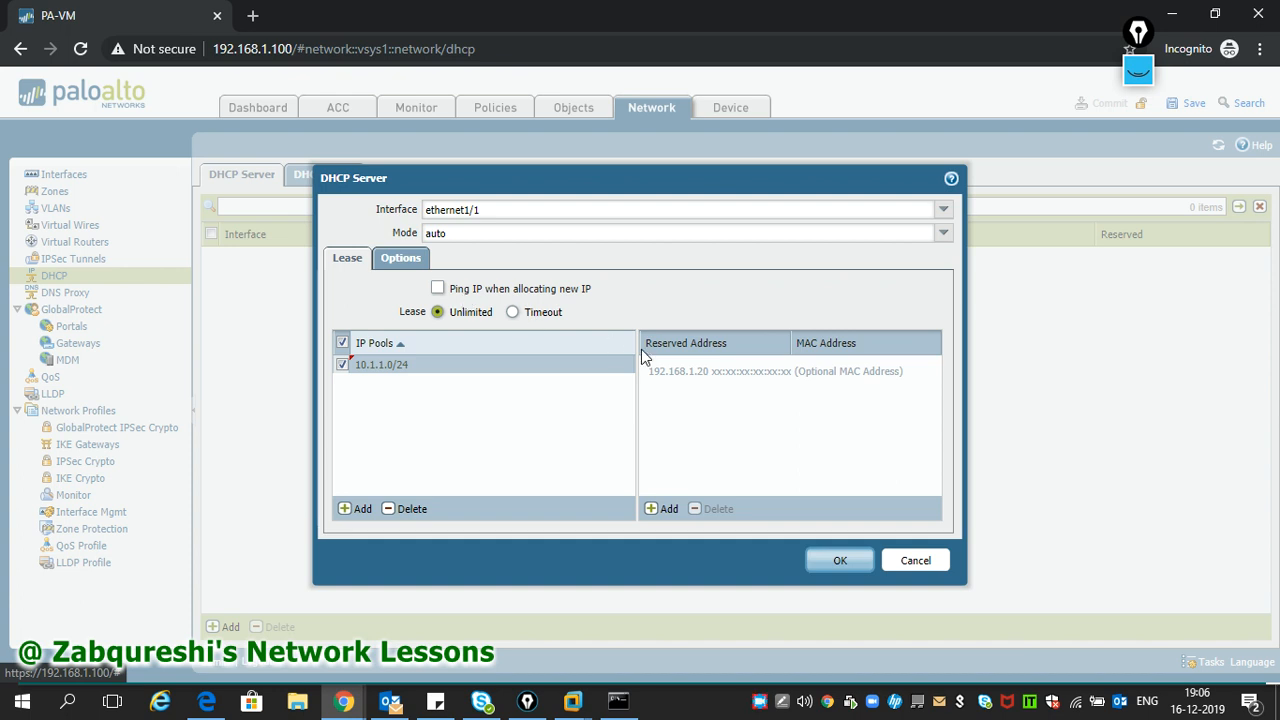
{"action": "left_click", "coordinate": [663, 508]}
{"action": "type", "text": "10.1.1.250"}
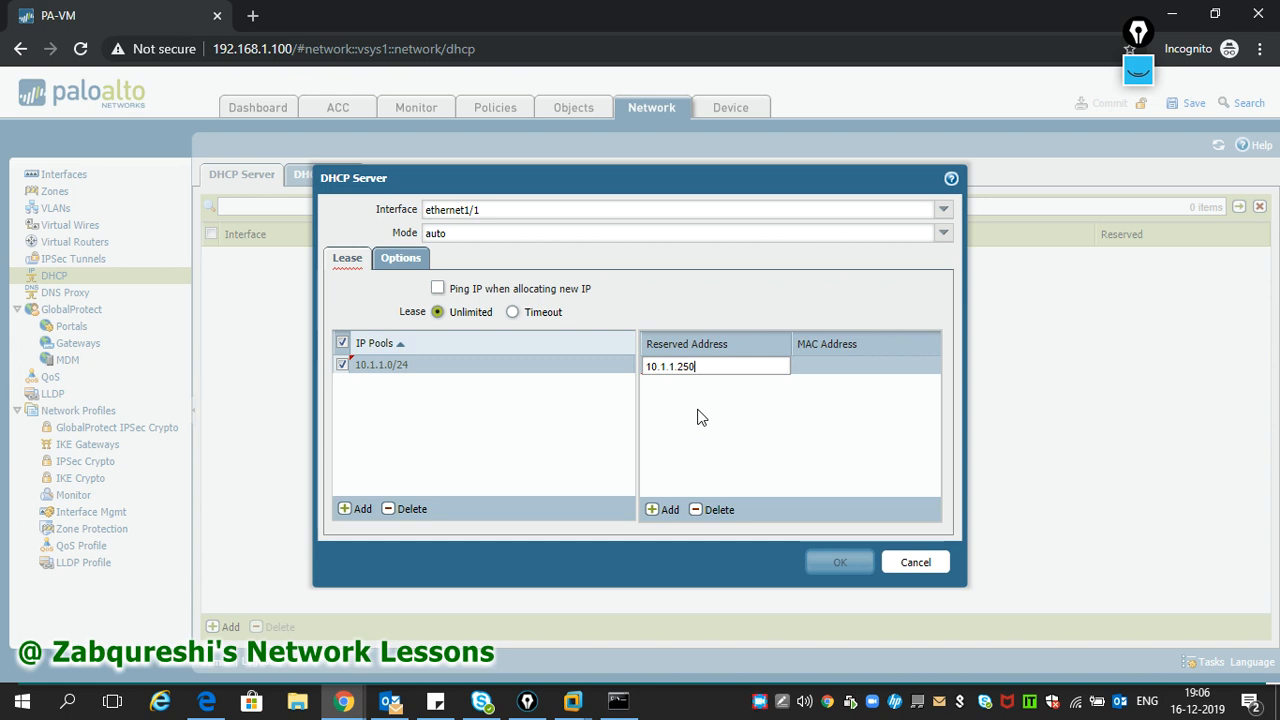
{"action": "left_click", "coordinate": [746, 432]}
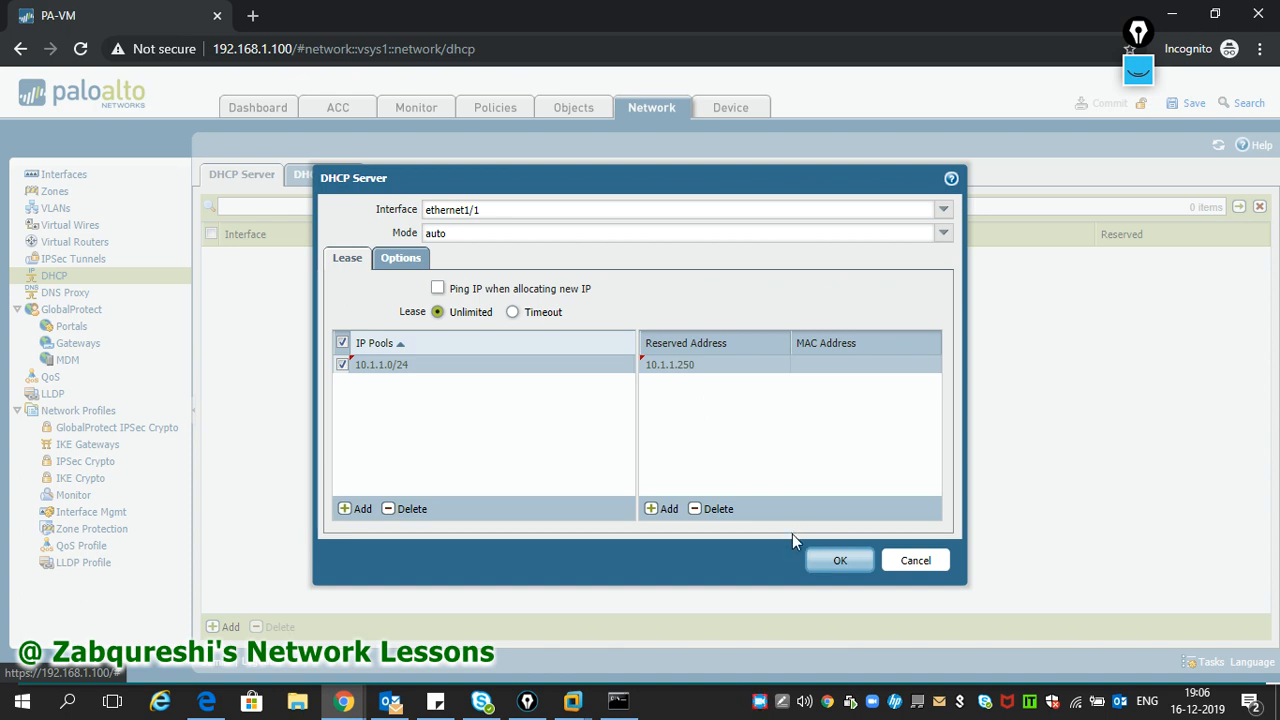
{"action": "left_click", "coordinate": [395, 259]}
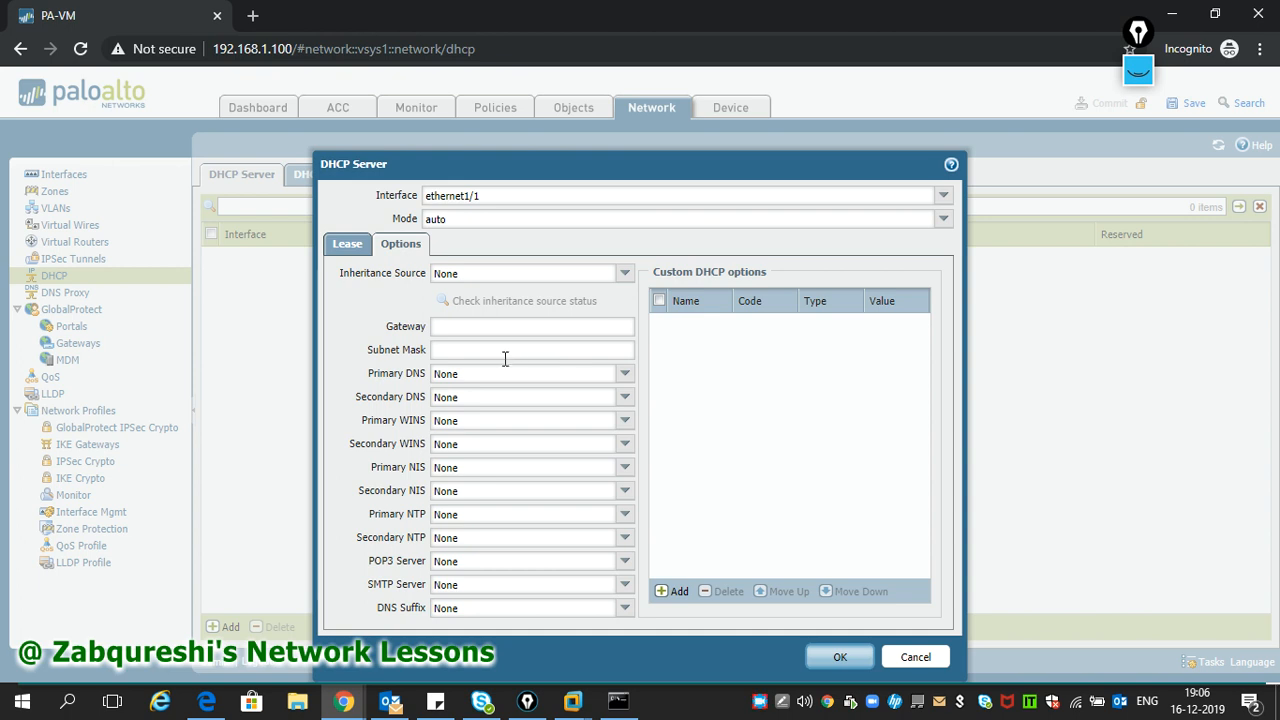
- Set DHCP options: gateway 10.1.1.250, mask 255.255.255.0, DNS 8.8.8.8 and 4.2.2.2
{"action": "left_click", "coordinate": [449, 330]}
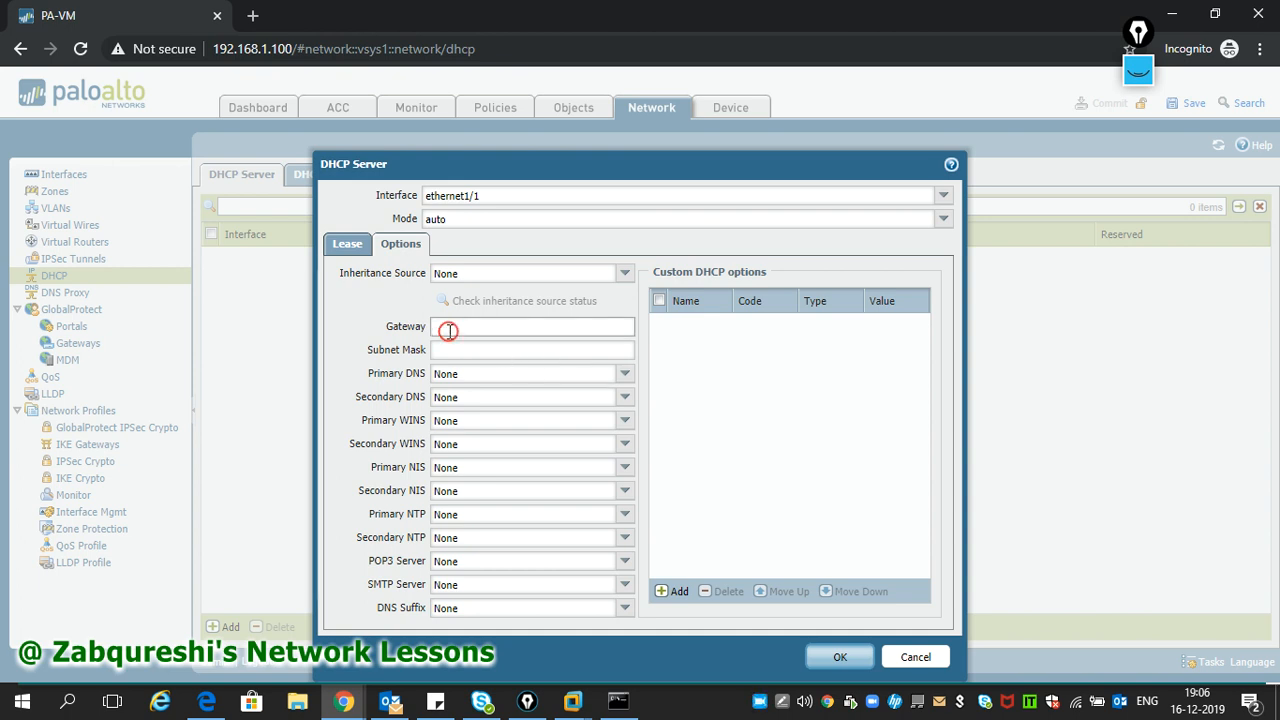
{"action": "type", "text": "10.1.1"}
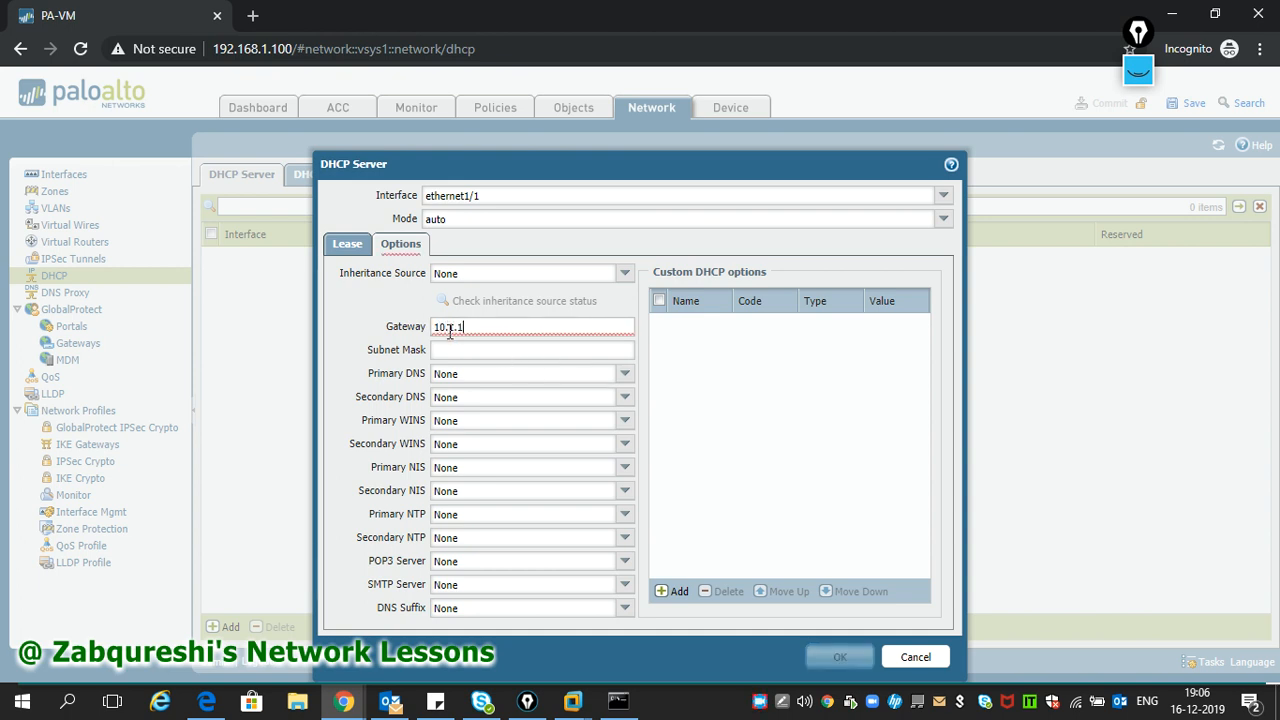
{"action": "type", "text": "250"}
{"action": "key", "text": "Tab"}
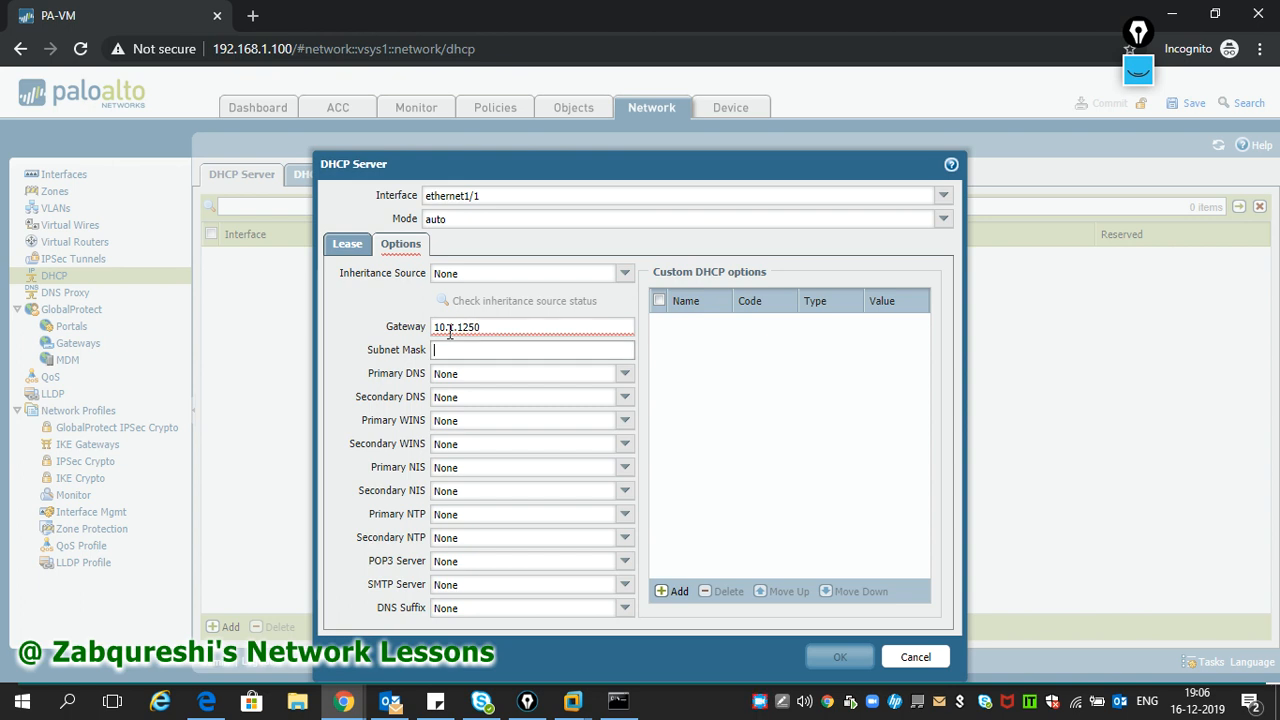
{"action": "left_click", "coordinate": [465, 326]}
{"action": "type", "text": "."}
{"action": "left_click", "coordinate": [459, 347]}
{"action": "type", "text": "255.255.255.0"}
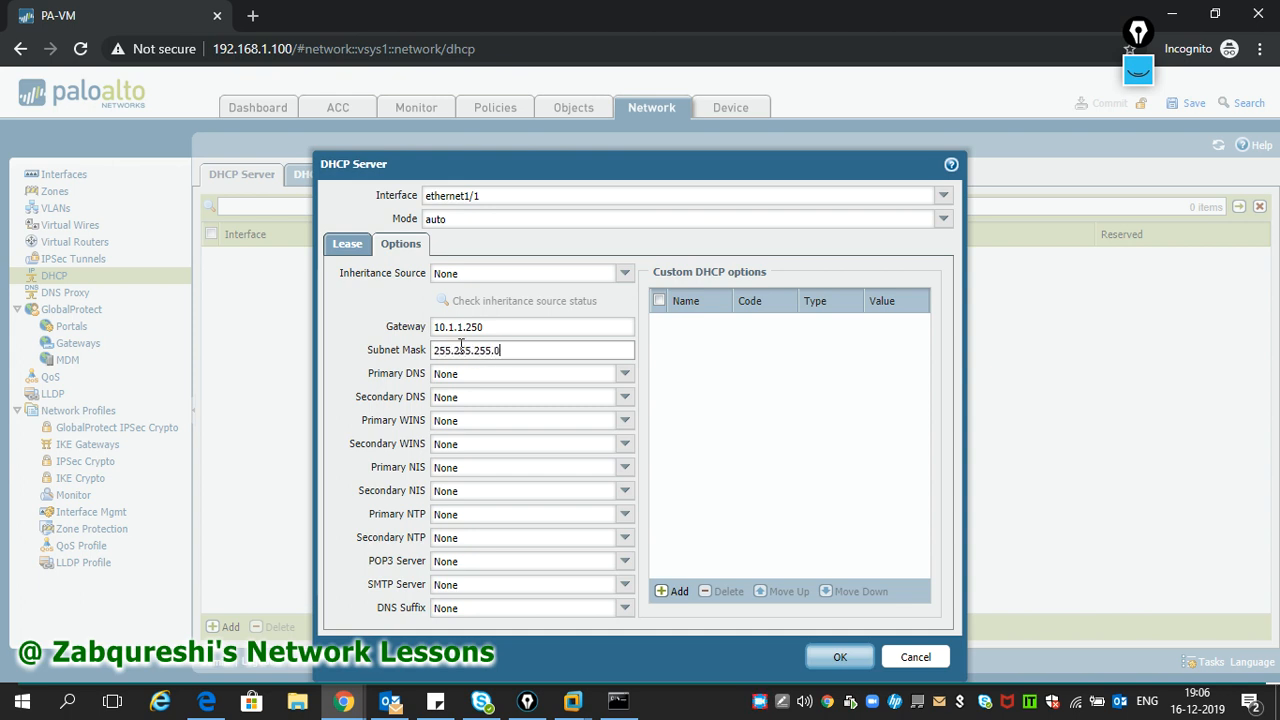
{"action": "key", "text": "Tab"}
{"action": "type", "text": "8.8.8.8"}
{"action": "key", "text": "Tab"}
{"action": "type", "text": "4.2.2.2"}
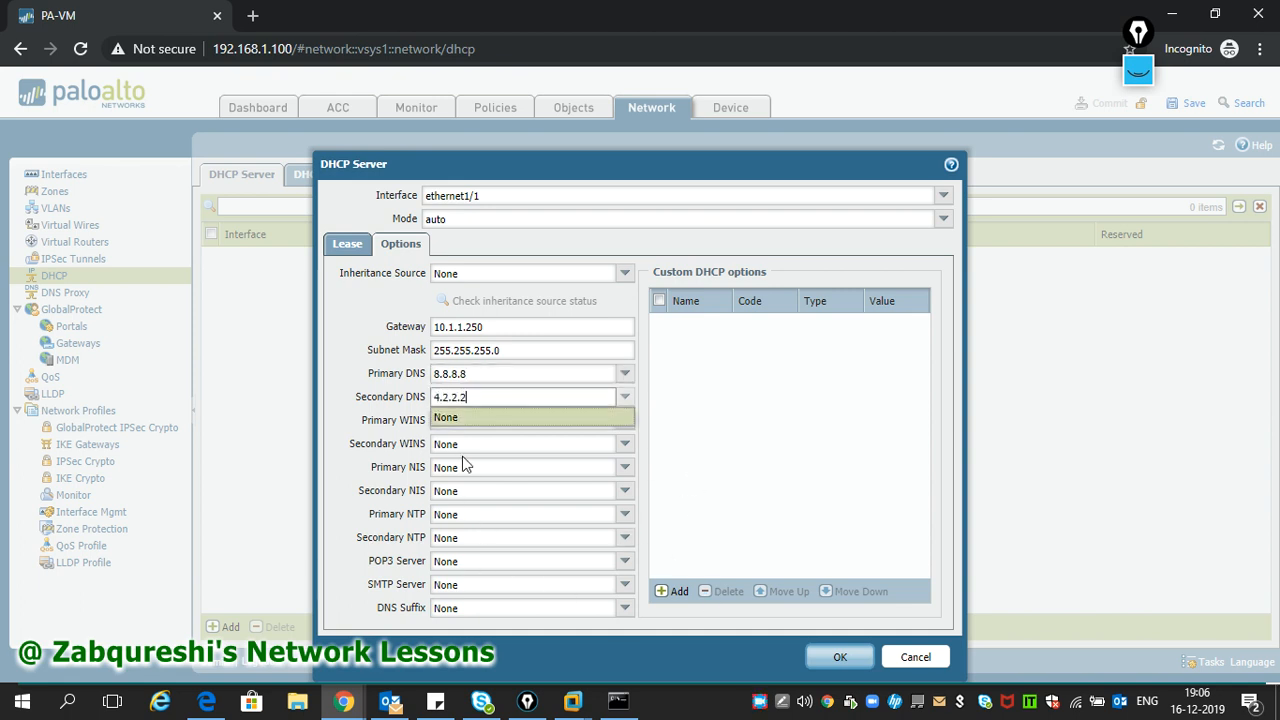
- Save the DHCP server and commit the configuration
{"action": "left_click", "coordinate": [838, 658]}
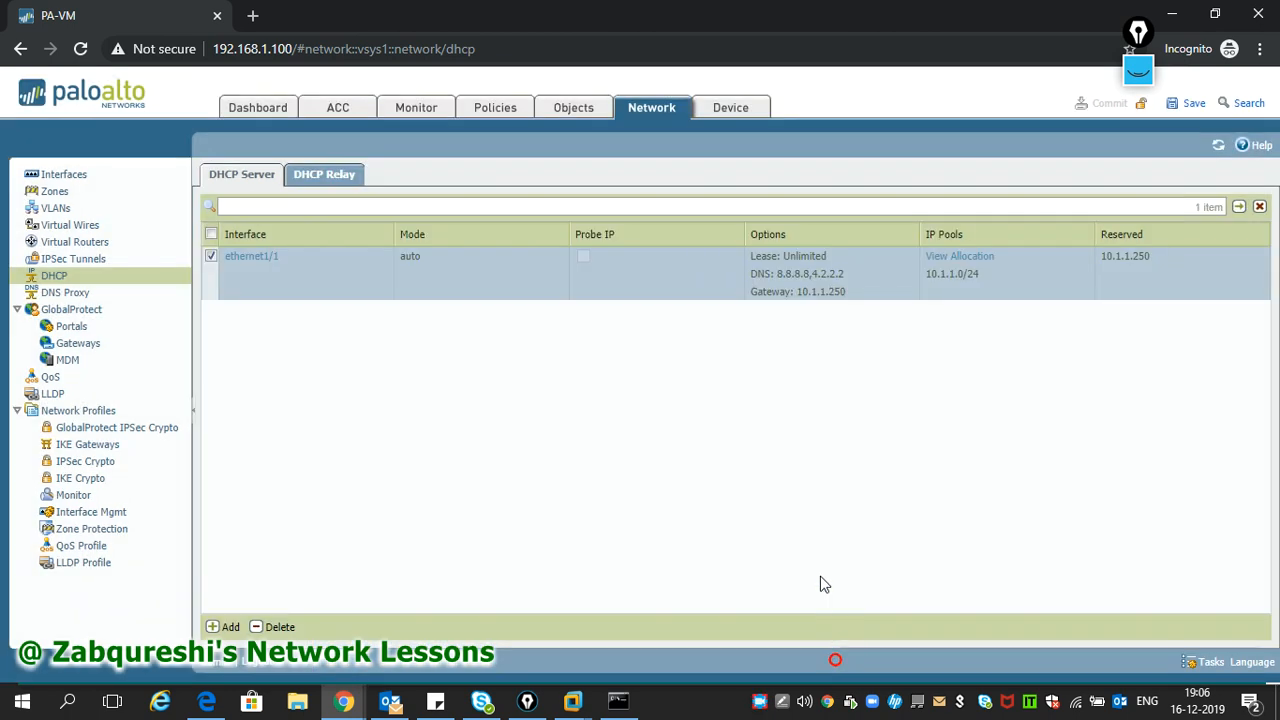
{"action": "left_click", "coordinate": [1106, 103]}
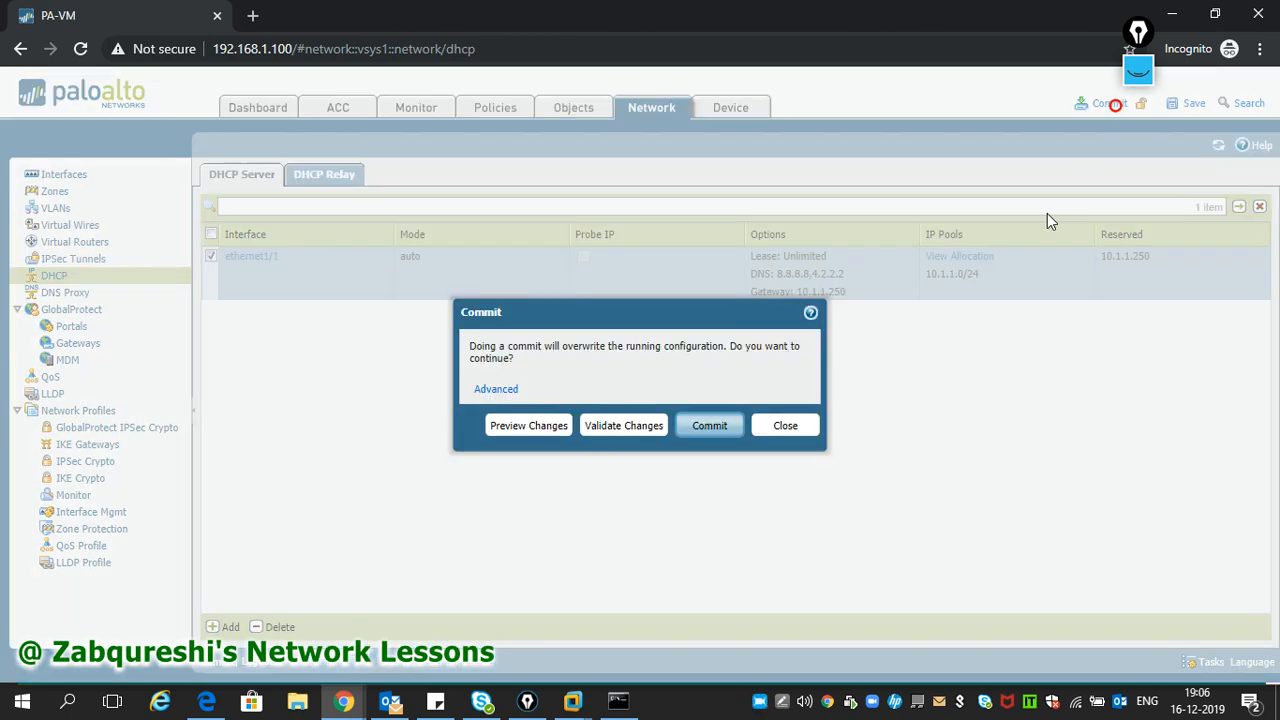
{"action": "left_click", "coordinate": [724, 424]}
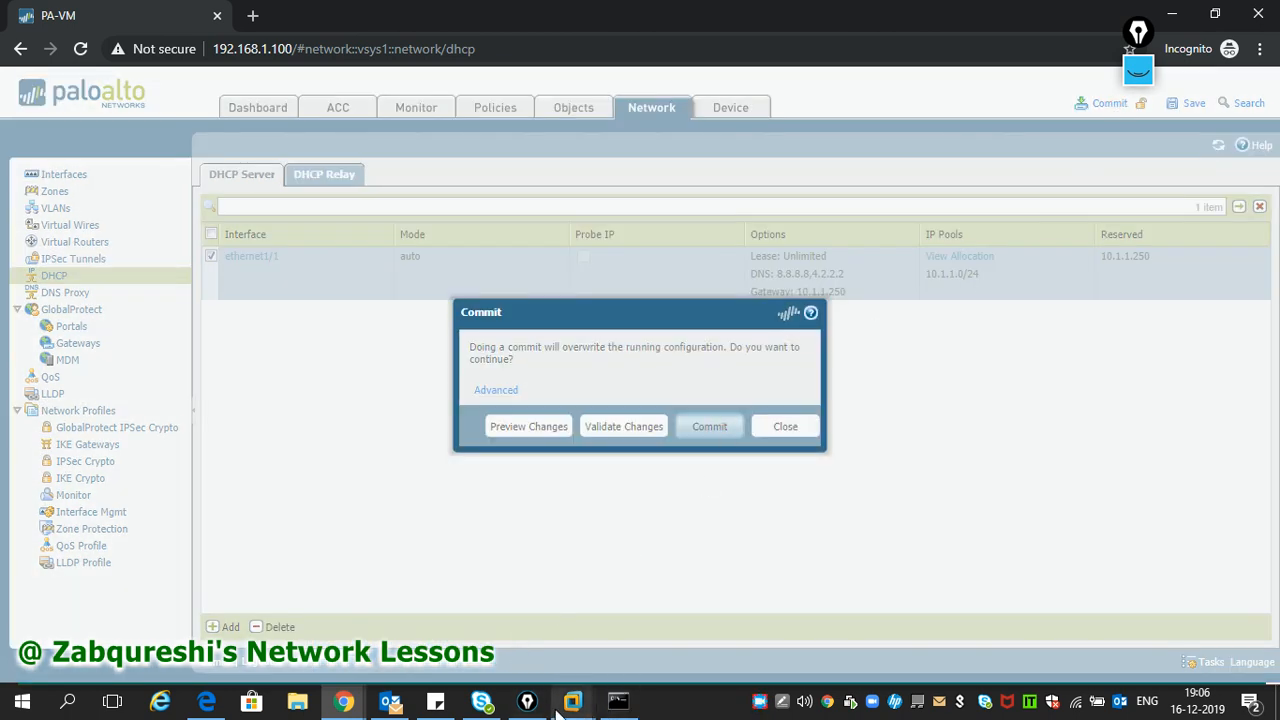
- On the XP VM, disable Local Area Connection and run ipconfig in a cmd prompt
{"action": "mouse_move", "coordinate": [570, 702]}
{"action": "left_click", "coordinate": [584, 600]}
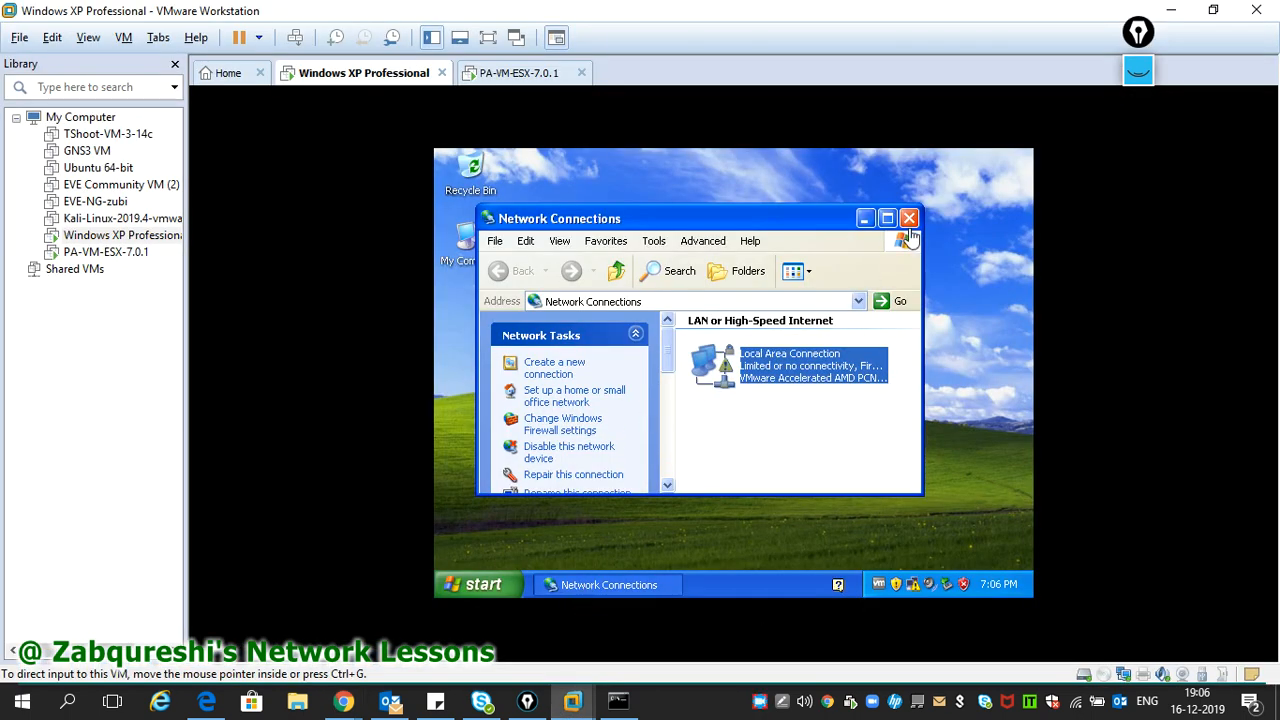
{"action": "right_click", "coordinate": [754, 370]}
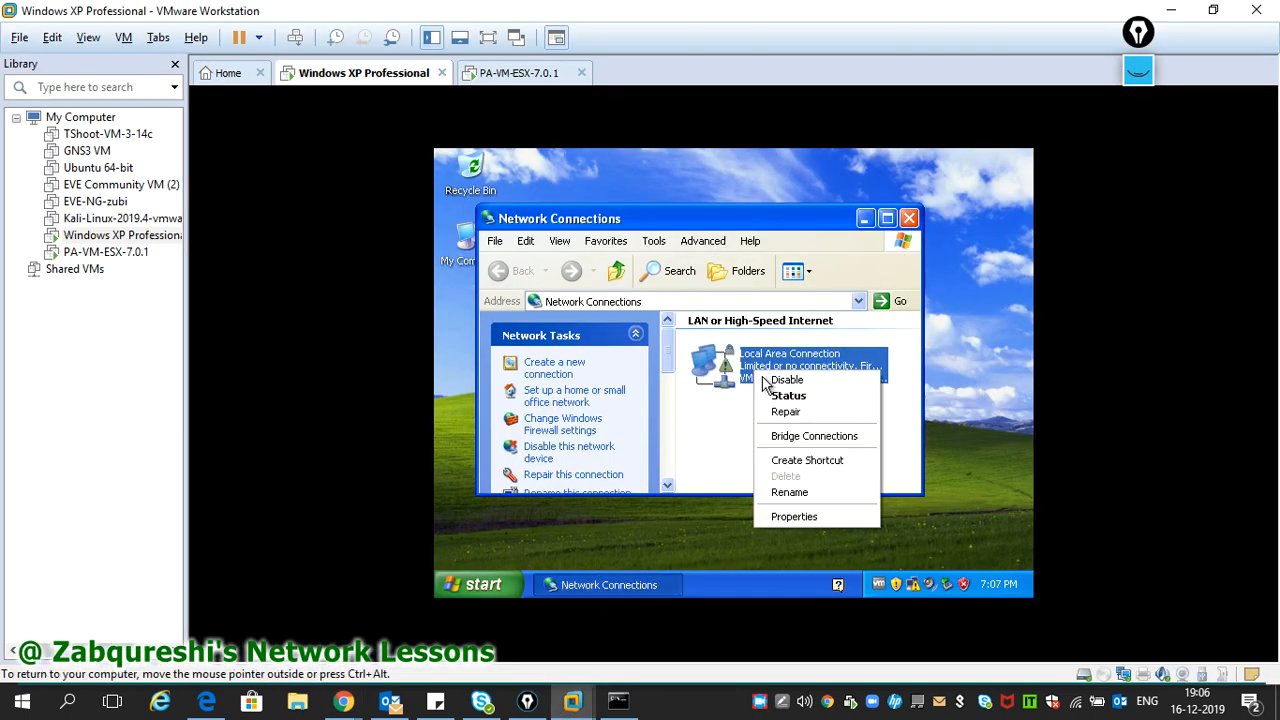
{"action": "left_click", "coordinate": [789, 379]}
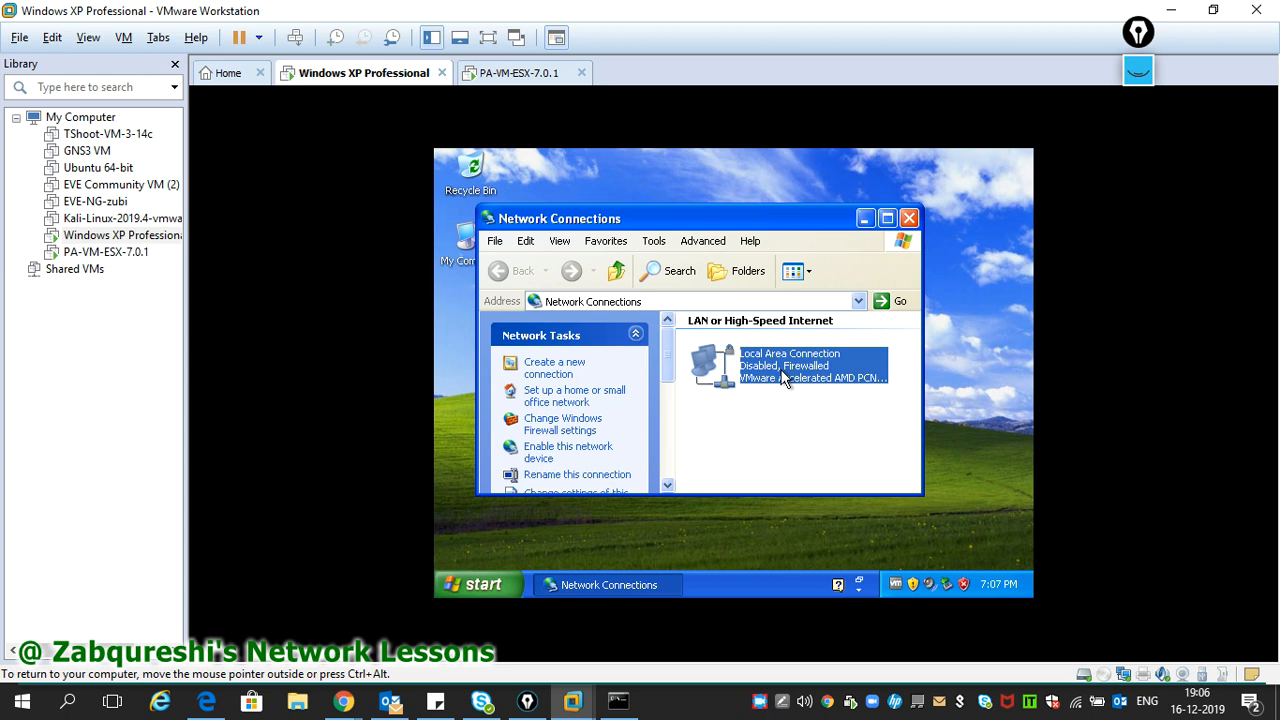
{"action": "right_click", "coordinate": [686, 534]}
{"action": "left_click", "coordinate": [691, 540]}
{"action": "key", "text": "super+r"}
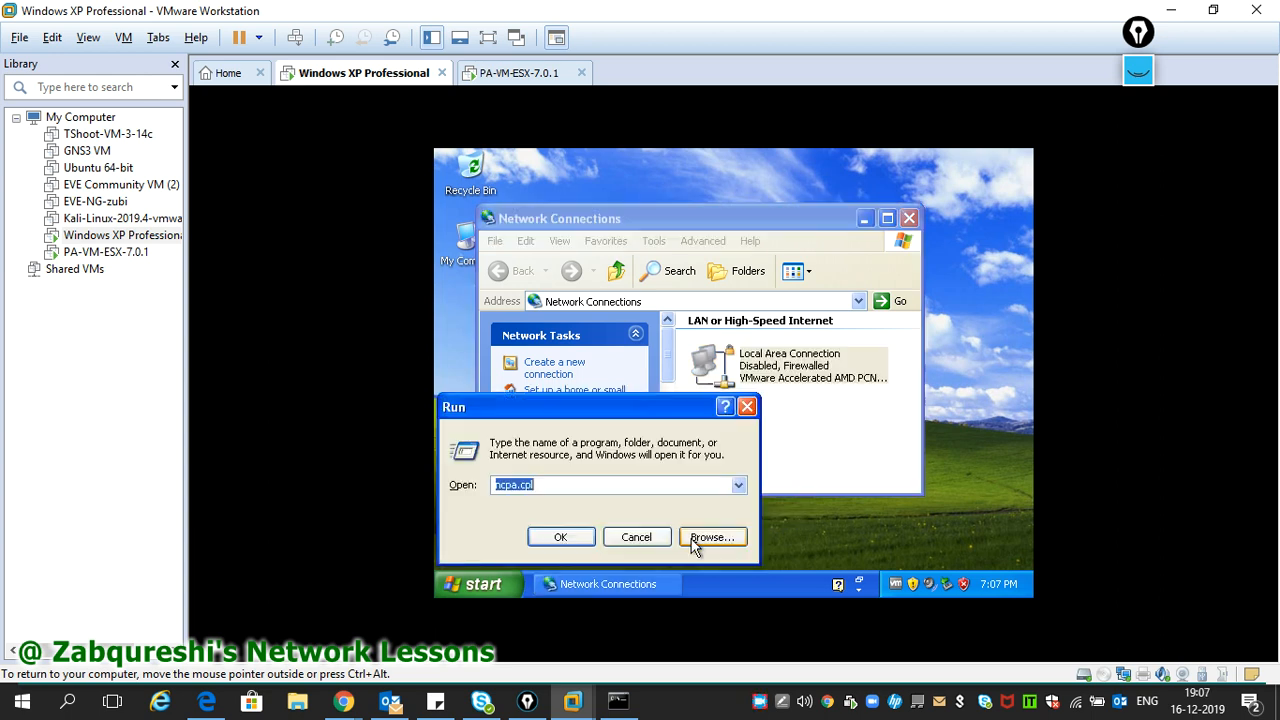
{"action": "type", "text": "cmd"}
{"action": "key", "text": "Return"}
{"action": "type", "text": "ipconfig"}
{"action": "key", "text": "Return"}
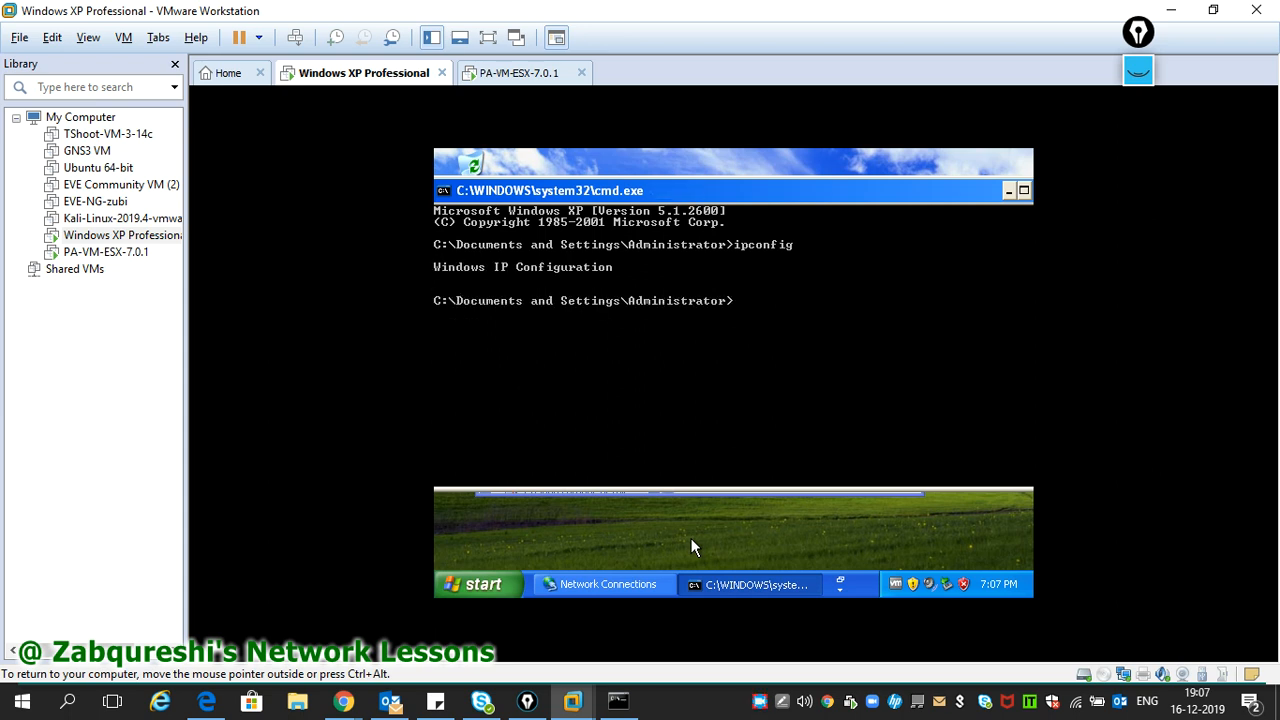
- Re-enable Local Area Connection and rerun ipconfig until it shows 10.1.1.1 with gateway 10.1.1.250
{"action": "left_click", "coordinate": [648, 494]}
{"action": "right_click", "coordinate": [766, 355]}
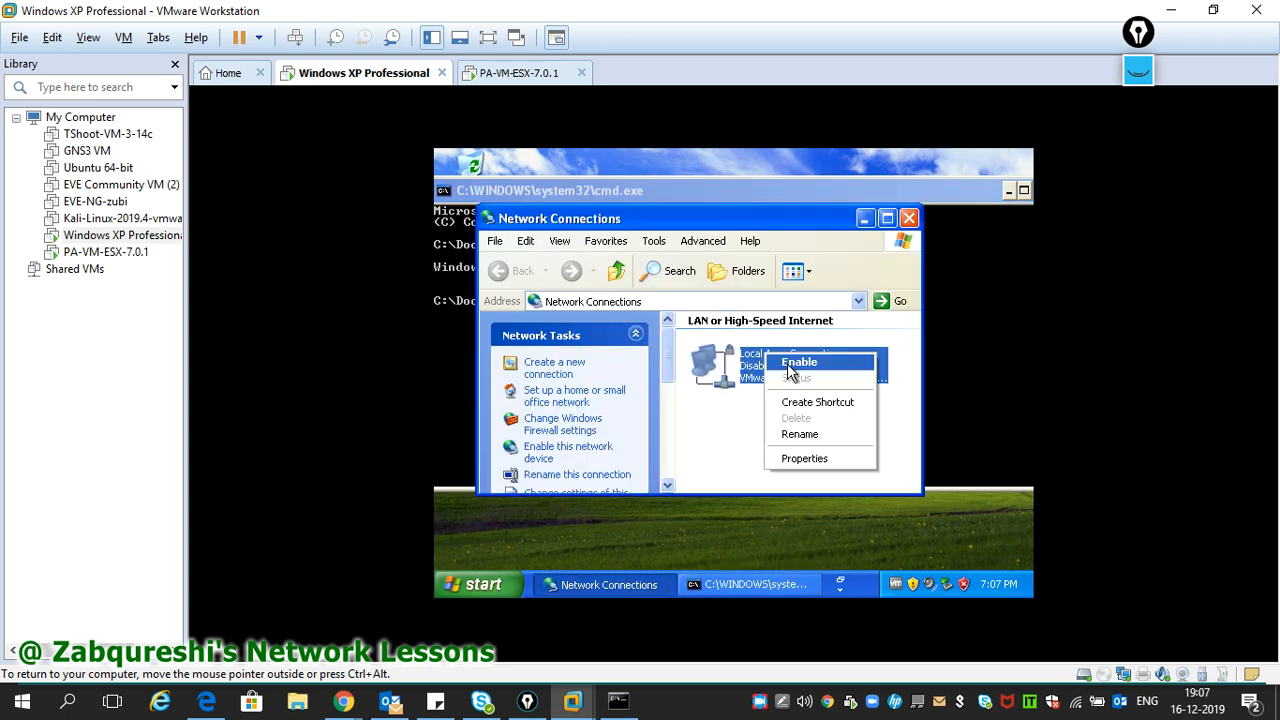
{"action": "left_click", "coordinate": [798, 362]}
{"action": "left_click", "coordinate": [953, 366]}
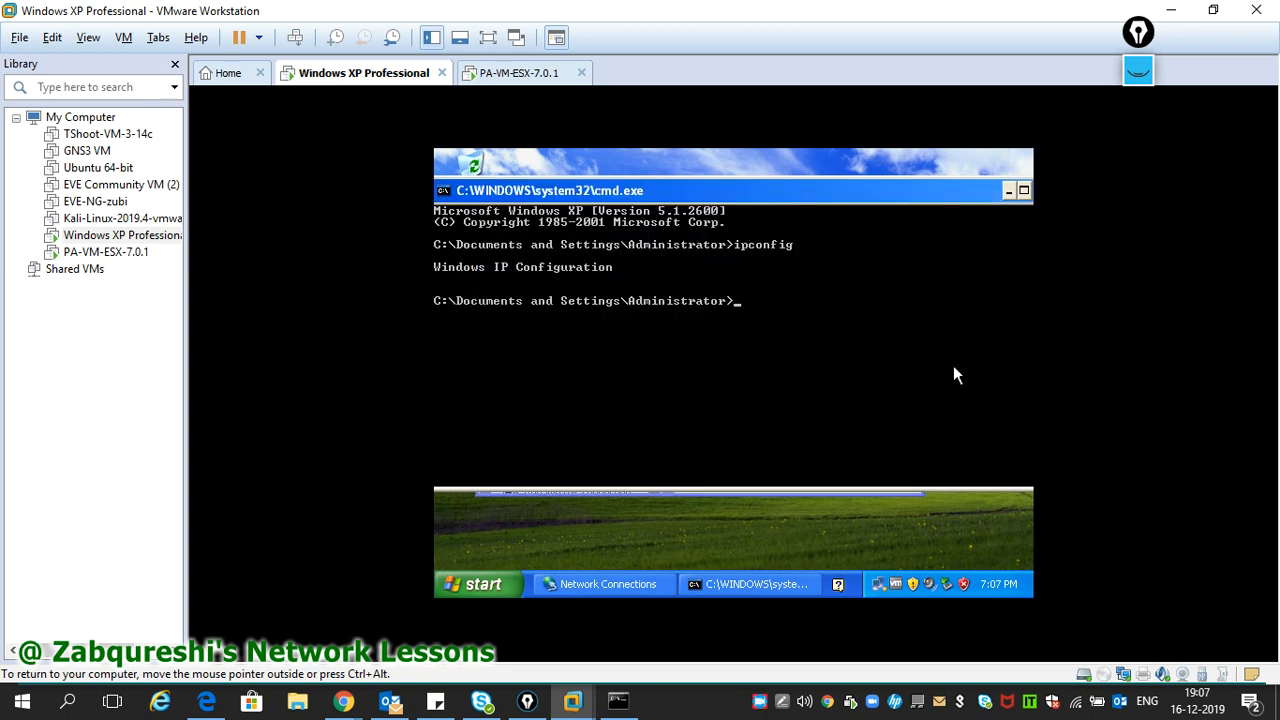
{"action": "key", "text": "Up"}
{"action": "key", "text": "Return"}
{"action": "key", "text": "Up"}
{"action": "key", "text": "Return"}
{"action": "key", "text": "Up"}
{"action": "key", "text": "Return"}
{"action": "key", "text": "Up"}
{"action": "key", "text": "Return"}
{"action": "key", "text": "Up"}
{"action": "key", "text": "Return"}
{"action": "key", "text": "Up"}
{"action": "key", "text": "Return"}
{"action": "key", "text": "Up"}
{"action": "key", "text": "Return"}
{"action": "key", "text": "Up"}
{"action": "key", "text": "Return"}
{"action": "key", "text": "Up"}
{"action": "key", "text": "Return"}
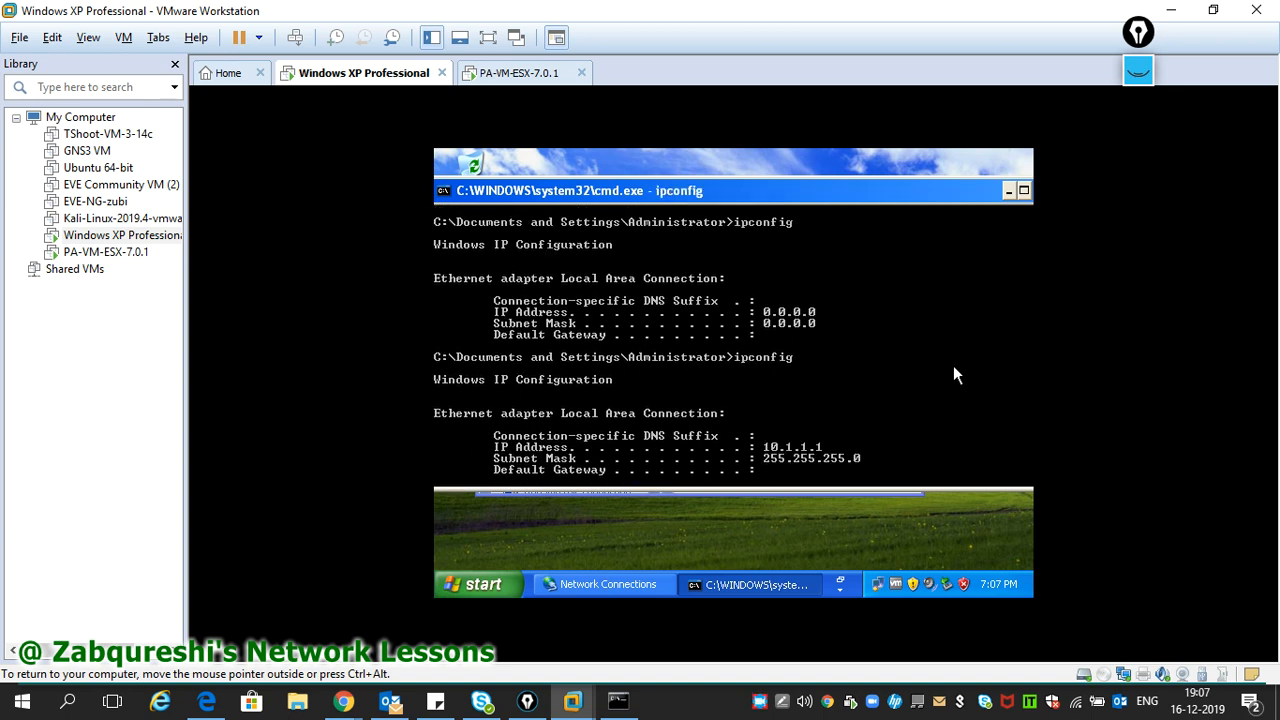
{"action": "key", "text": "Up"}
{"action": "key", "text": "Return"}
{"action": "key", "text": "Up"}
{"action": "key", "text": "Return"}
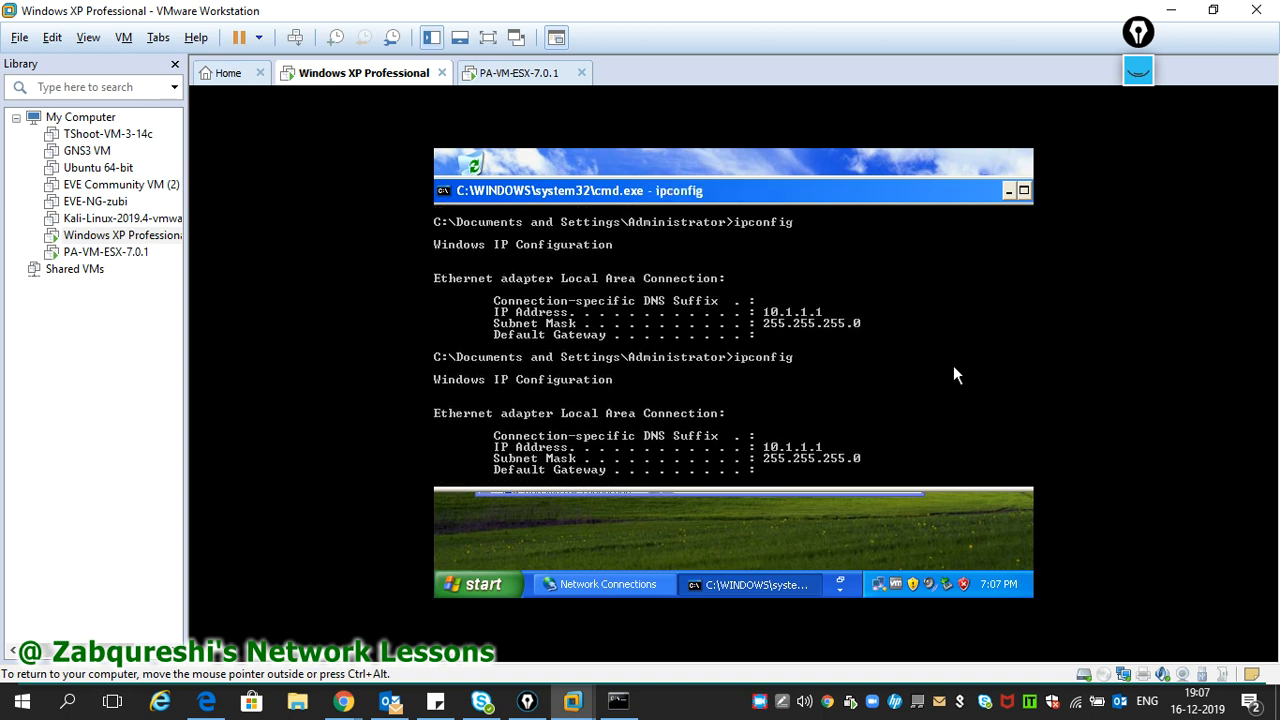
{"action": "key", "text": "Up"}
{"action": "key", "text": "Return"}
{"action": "key", "text": "Up"}
{"action": "key", "text": "Return"}
{"action": "key", "text": "Up"}
{"action": "key", "text": "Return"}
{"action": "key", "text": "Up"}
{"action": "key", "text": "Return"}
{"action": "key", "text": "Up"}
{"action": "key", "text": "Return"}
{"action": "key", "text": "Up"}
{"action": "key", "text": "Return"}
{"action": "key", "text": "Up"}
{"action": "key", "text": "Return"}
{"action": "key", "text": "Up"}
{"action": "key", "text": "Return"}
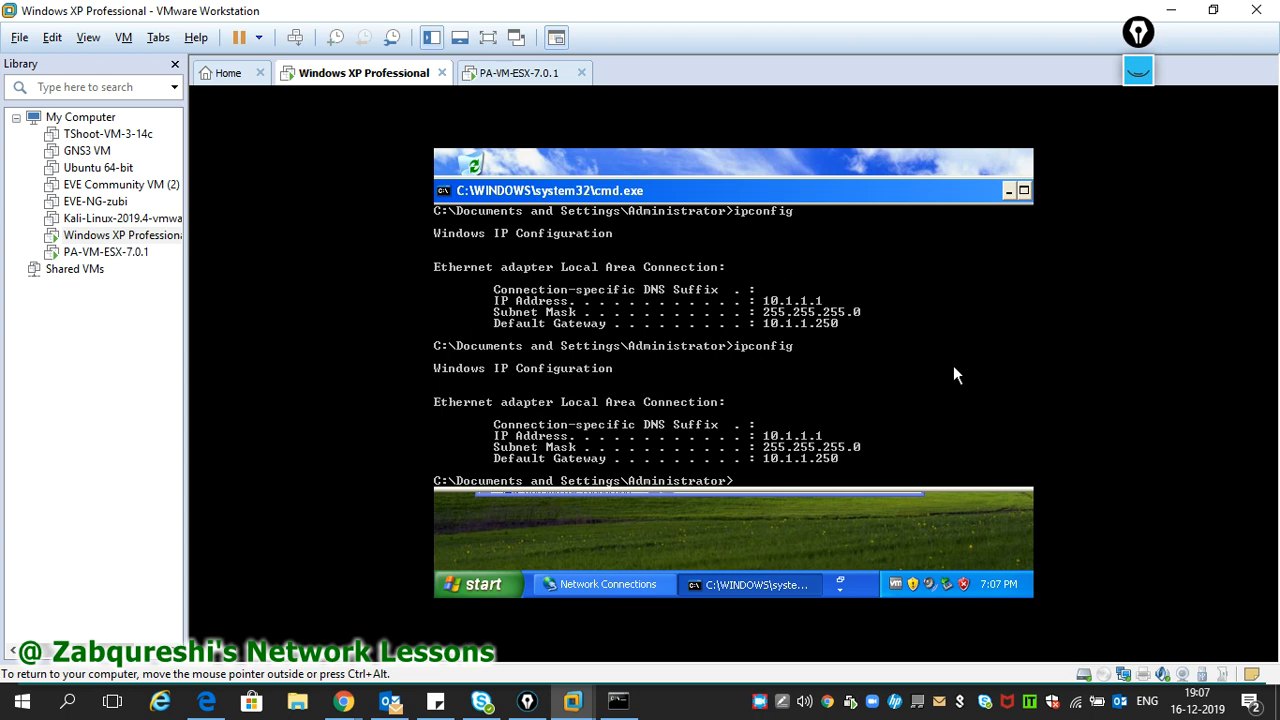
- Ping the gateway 10.1.1.250 from the command prompt, getting 4 of 4 replies
{"action": "left_click_drag", "start_coordinate": [826, 194], "coordinate": [794, 183]}
{"action": "type", "text": "ping 10.1.1."}
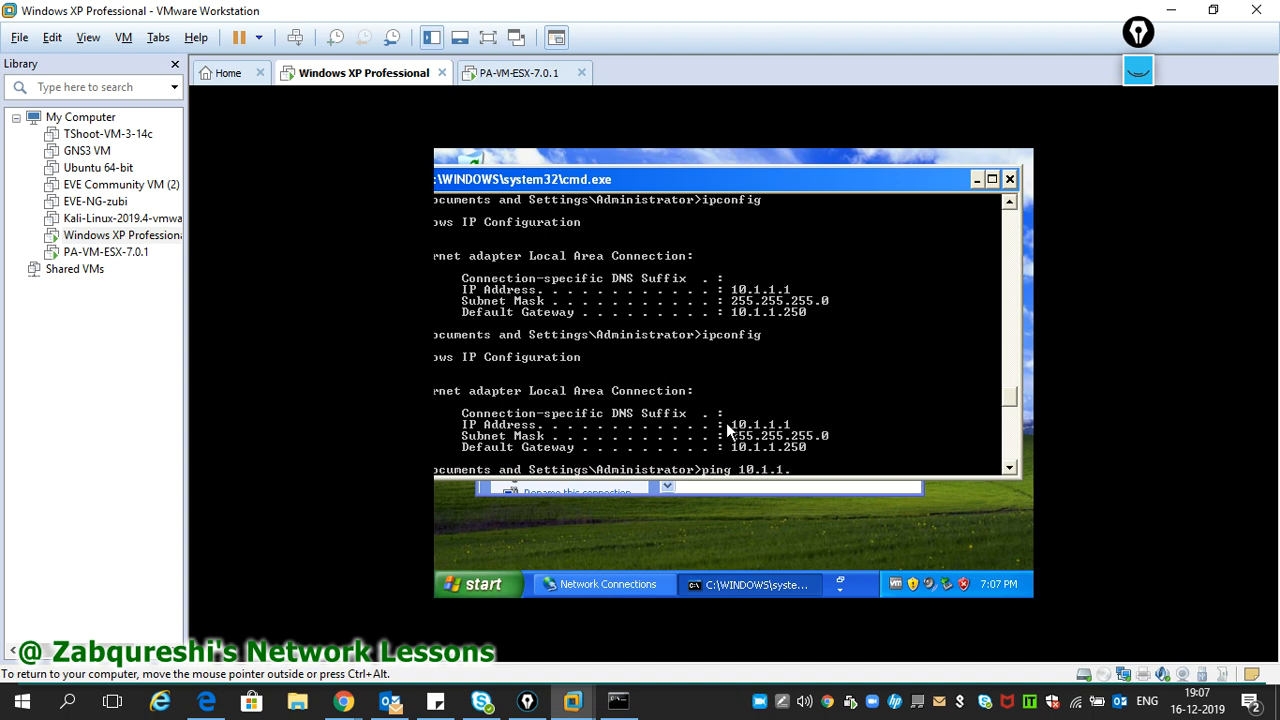
{"action": "type", "text": "250"}
{"action": "key", "text": "Return"}
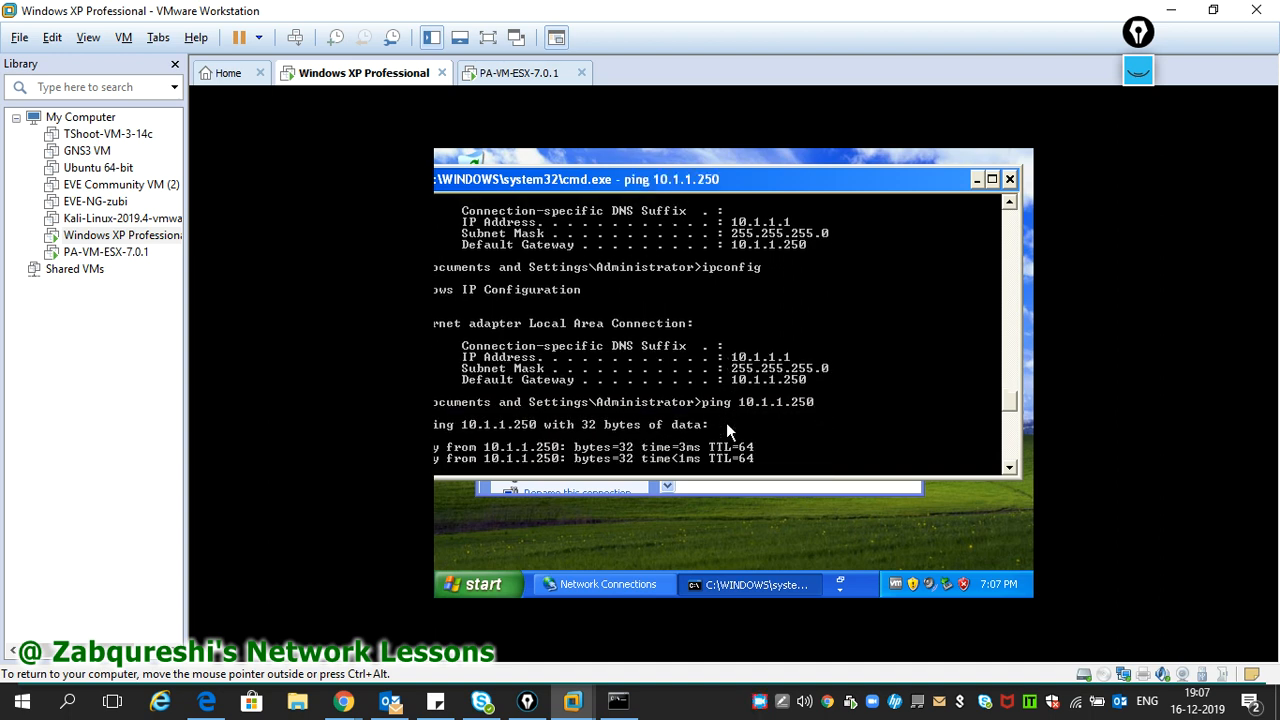
{"action": "left_click_drag", "start_coordinate": [639, 180], "coordinate": [695, 191]}
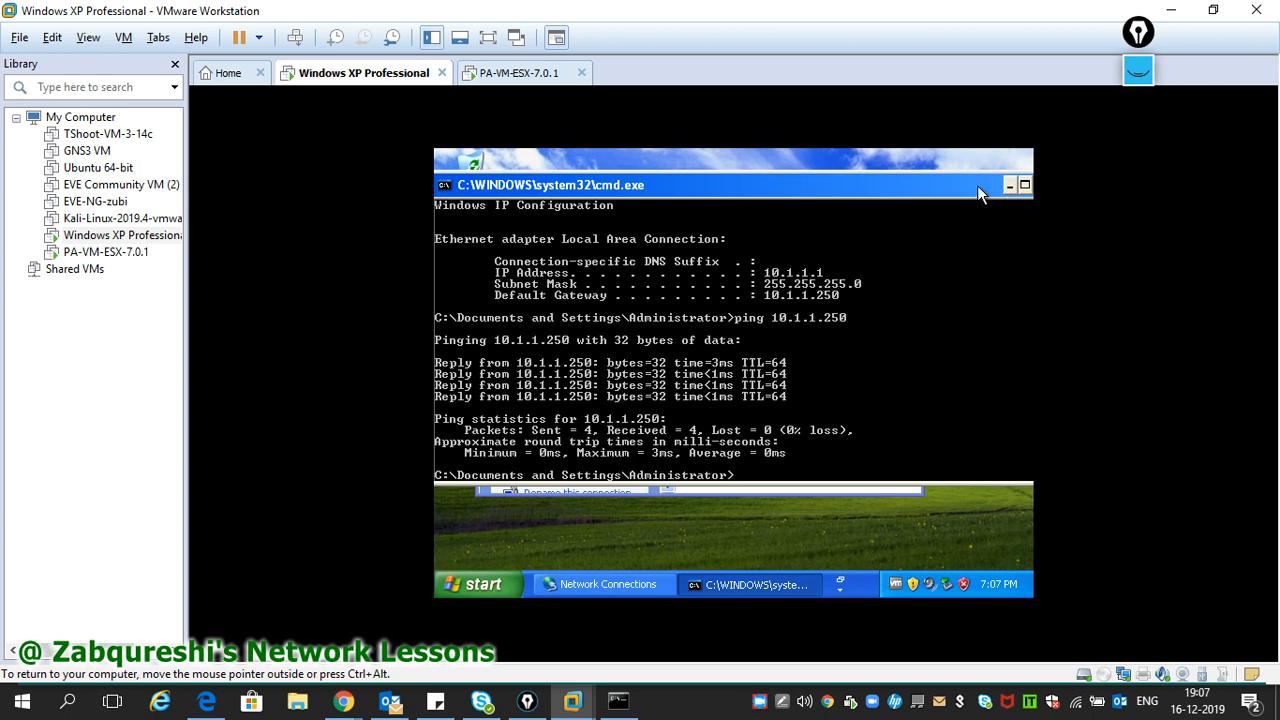
{"action": "left_click_drag", "start_coordinate": [977, 185], "coordinate": [979, 185]}
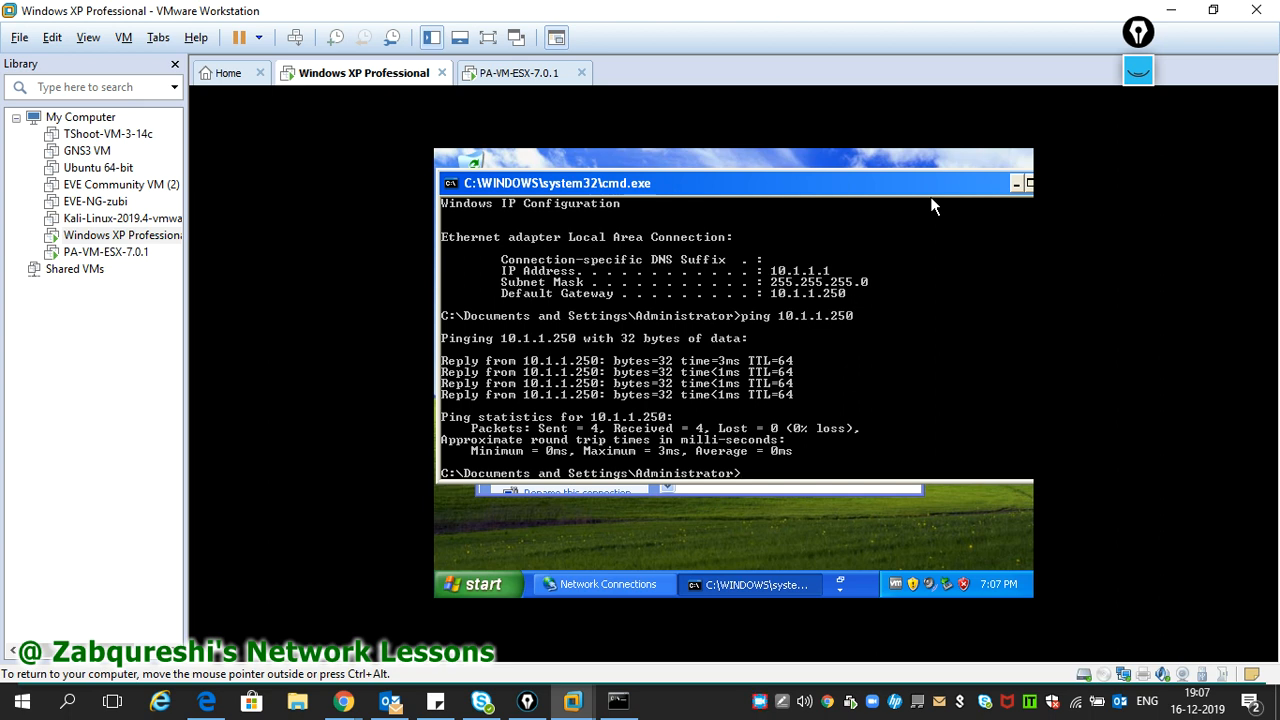
{"action": "left_click_drag", "start_coordinate": [890, 186], "coordinate": [900, 187]}
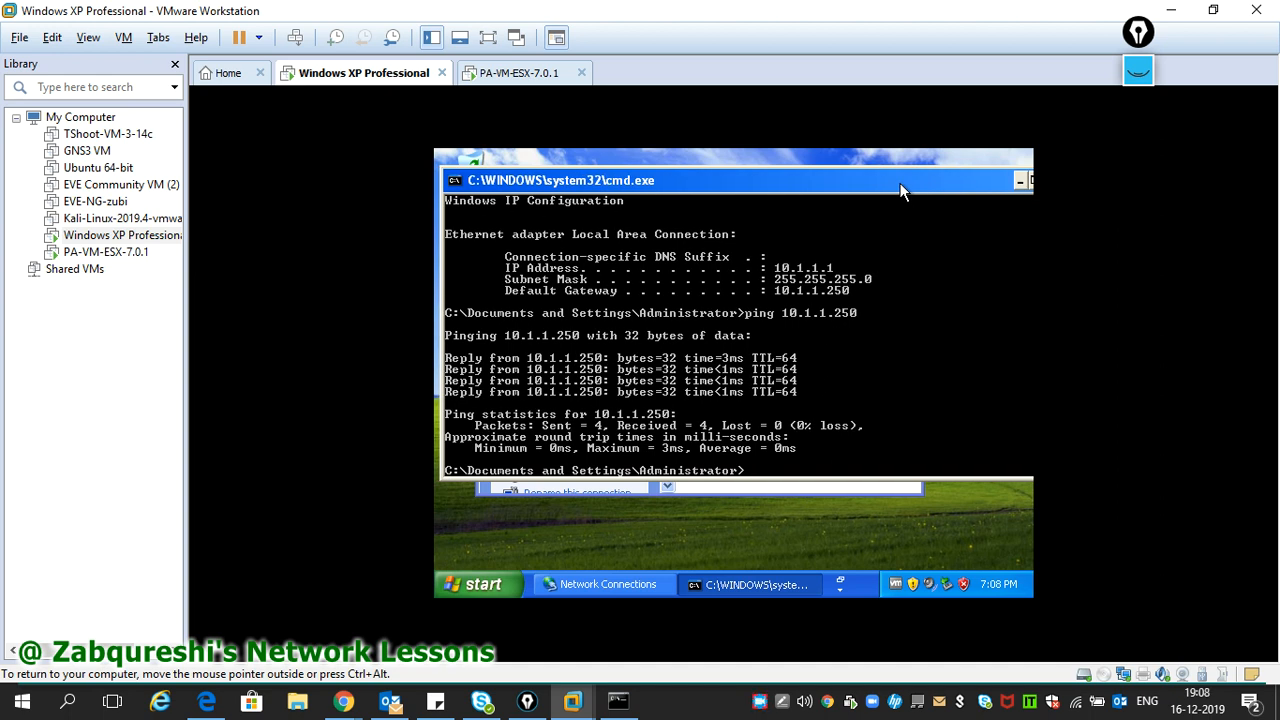
{"action": "left_click_drag", "start_coordinate": [901, 185], "coordinate": [900, 188]}
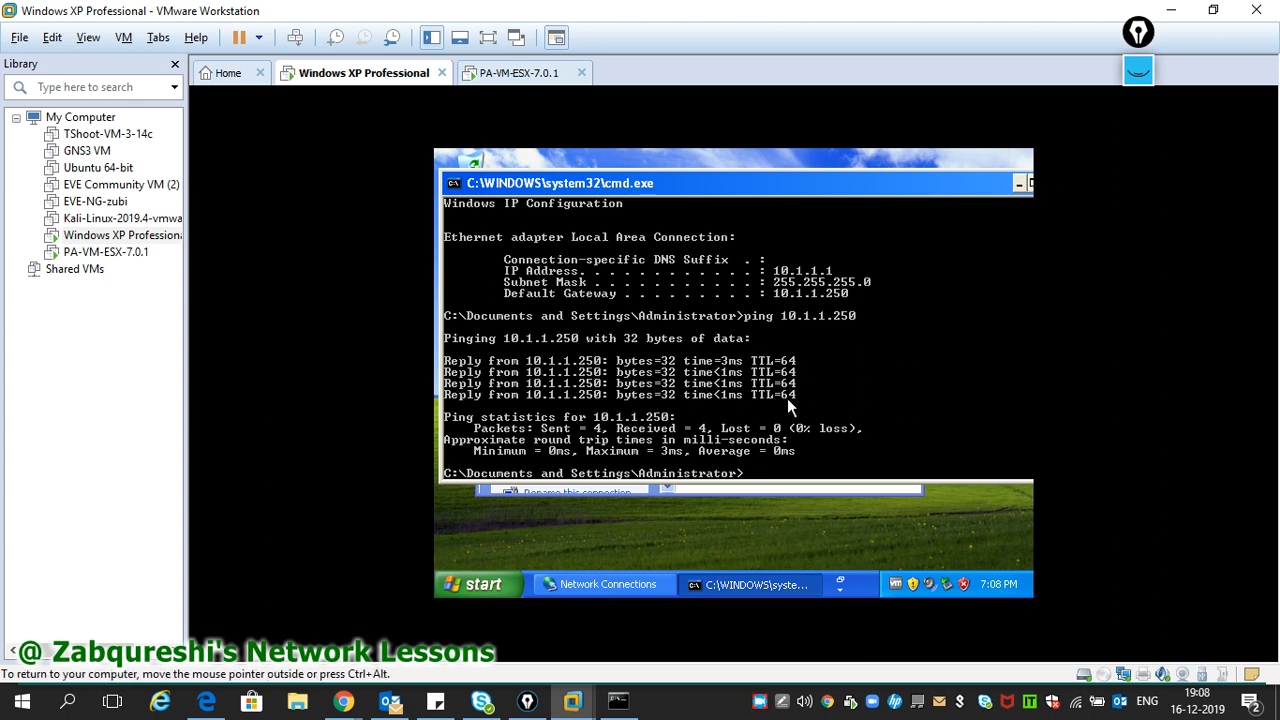
- Ping 8.8.8.8 from the command prompt and stop it with Ctrl+C when no replies arrive
{"action": "left_click", "coordinate": [1018, 186]}
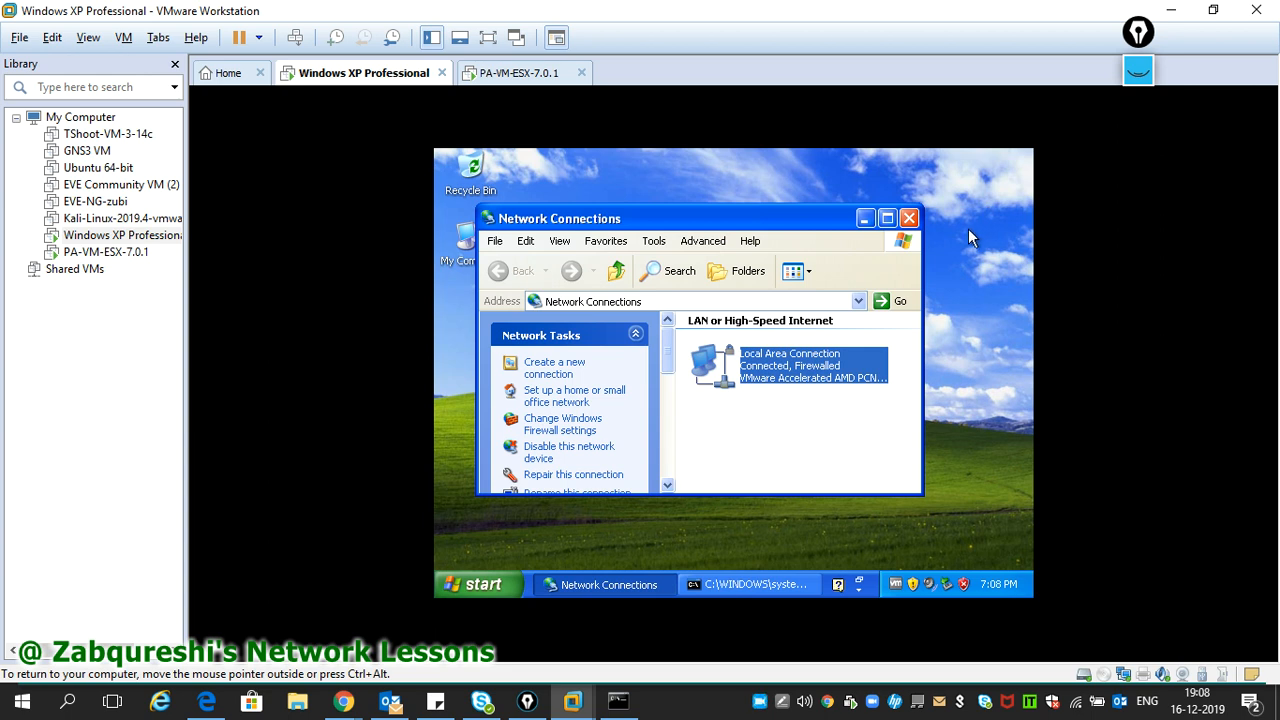
{"action": "left_click", "coordinate": [866, 220]}
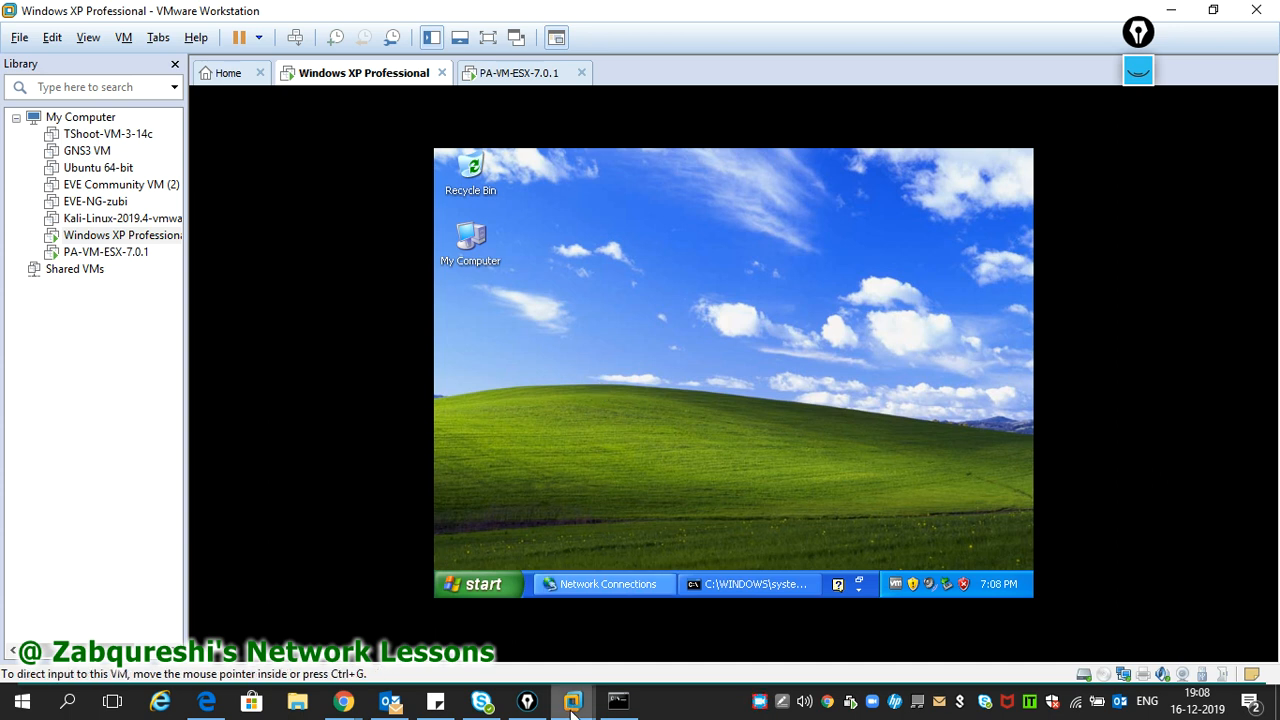
{"action": "left_click", "coordinate": [477, 586]}
{"action": "left_click", "coordinate": [764, 587]}
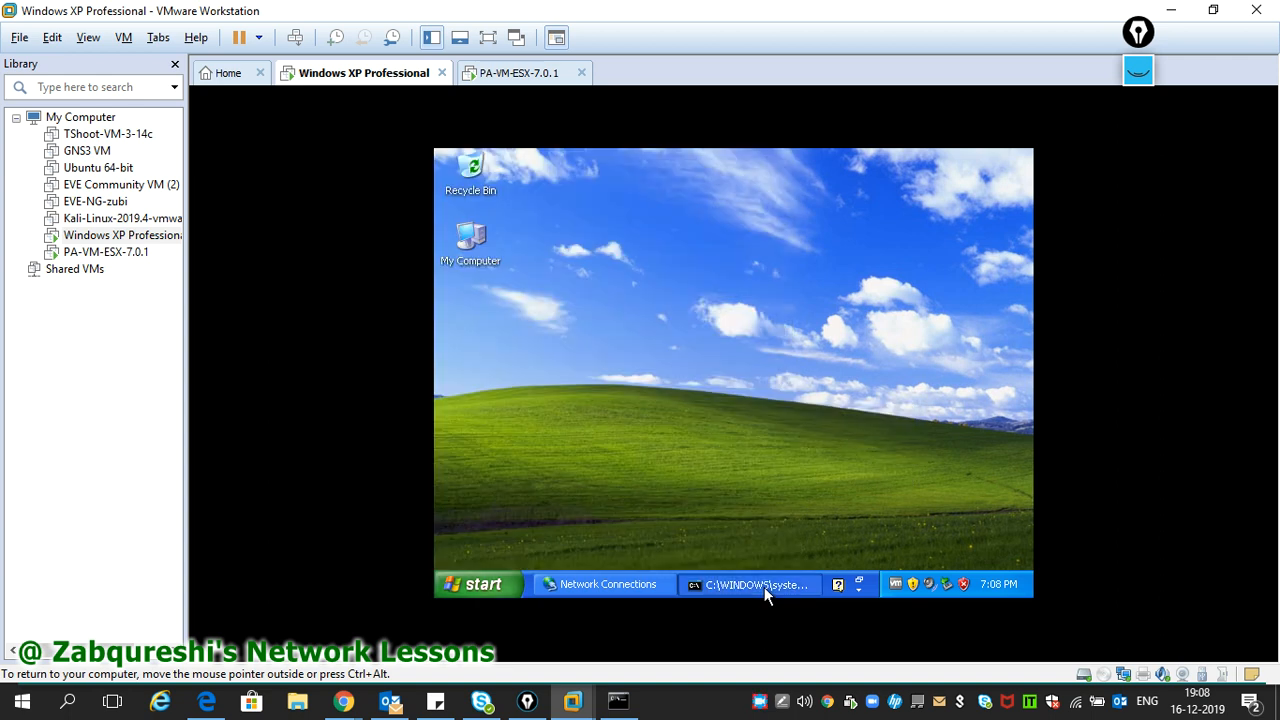
{"action": "left_click", "coordinate": [764, 587]}
{"action": "type", "text": "ping 8.8.8.8"}
{"action": "key", "text": "Return"}
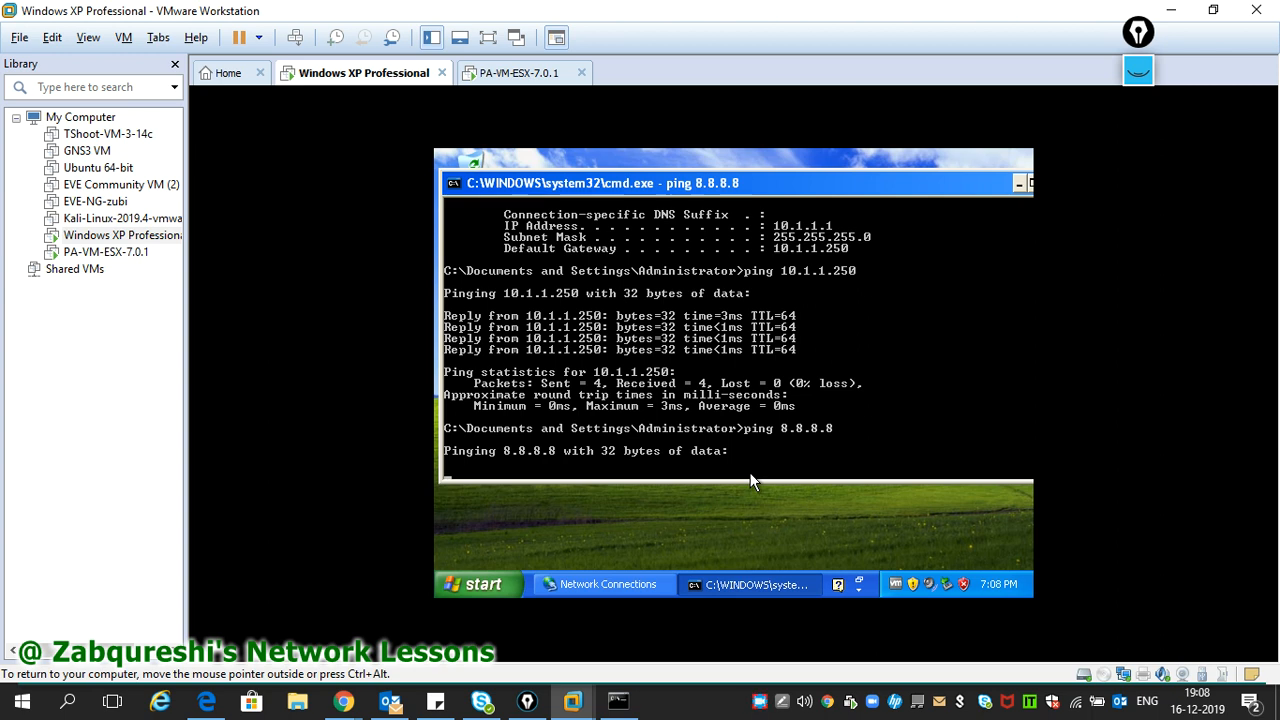
{"action": "key", "text": "ctrl+c"}
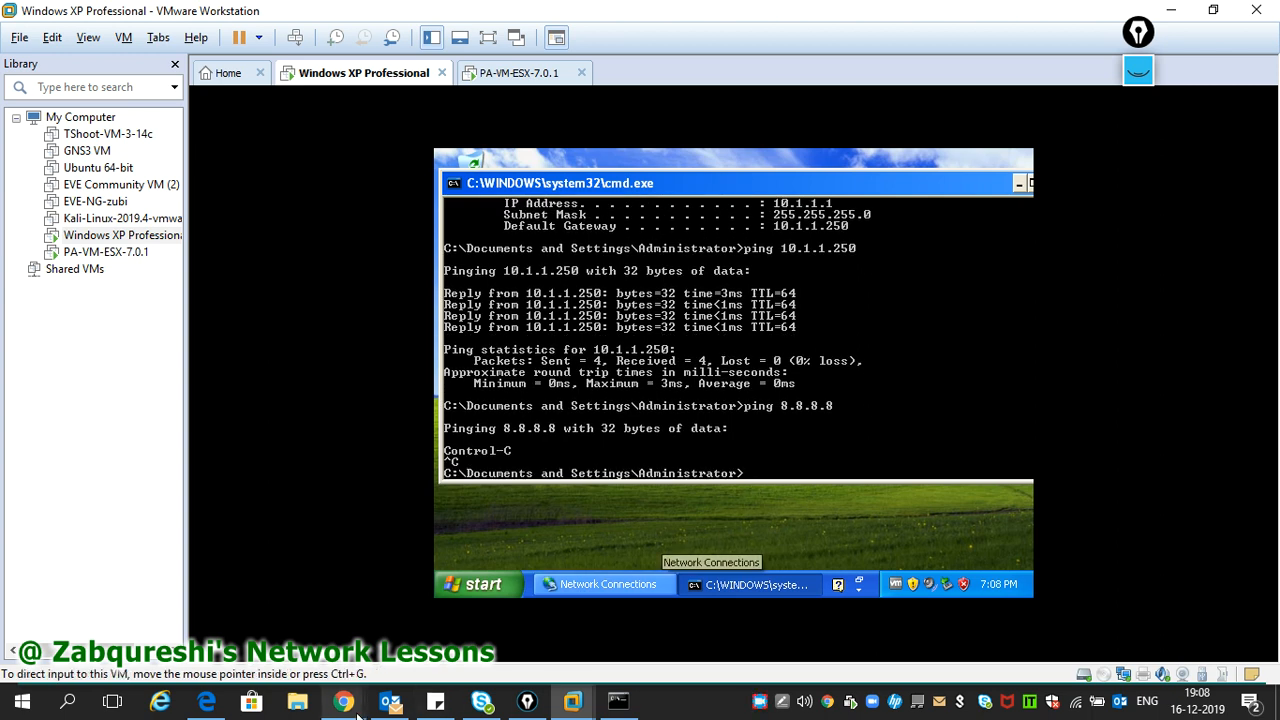
- Close the successful commit result and show the Security rulebase with intrazone-default and interzone-default
{"action": "mouse_move", "coordinate": [343, 703]}
{"action": "left_click", "coordinate": [580, 632]}
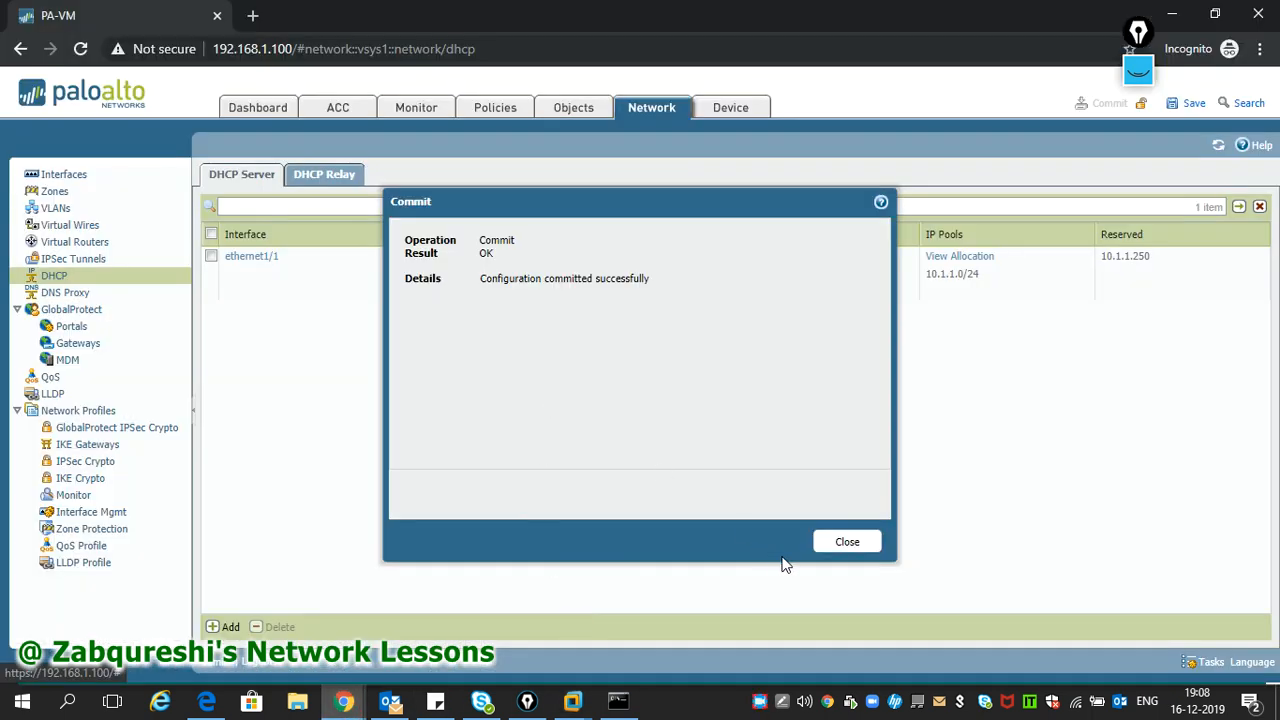
{"action": "left_click", "coordinate": [852, 545]}
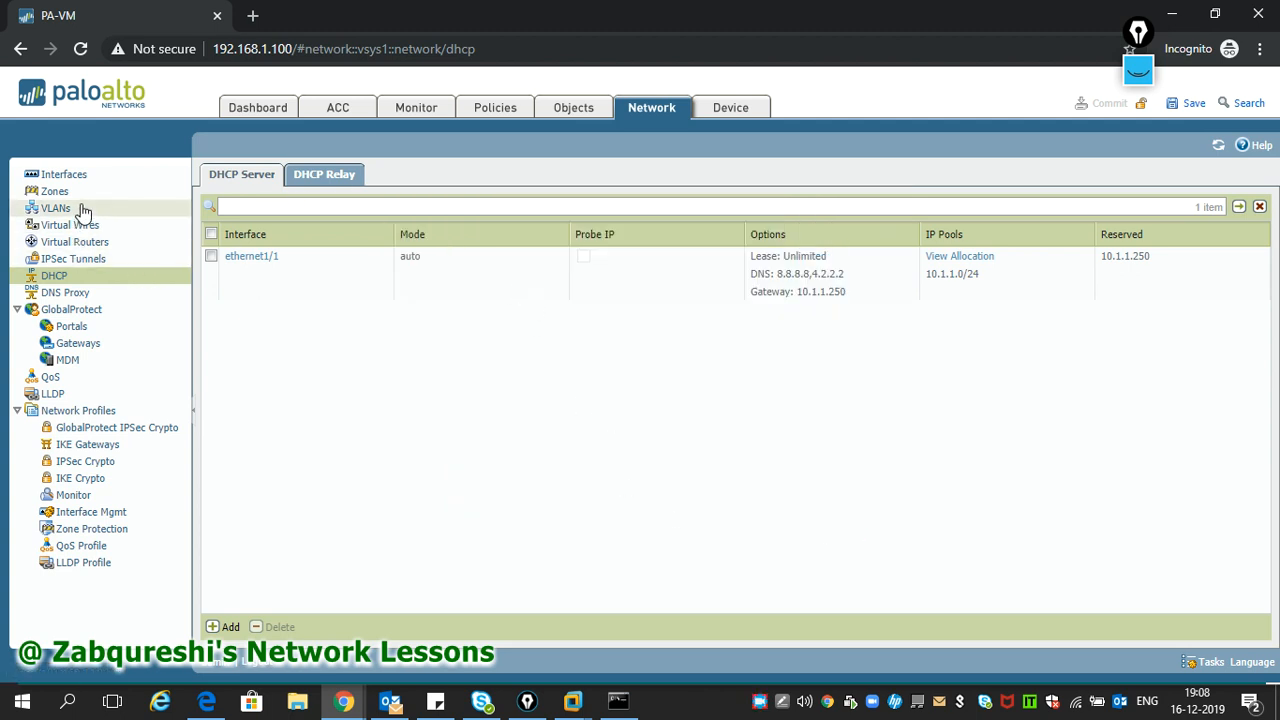
{"action": "left_click", "coordinate": [494, 124]}
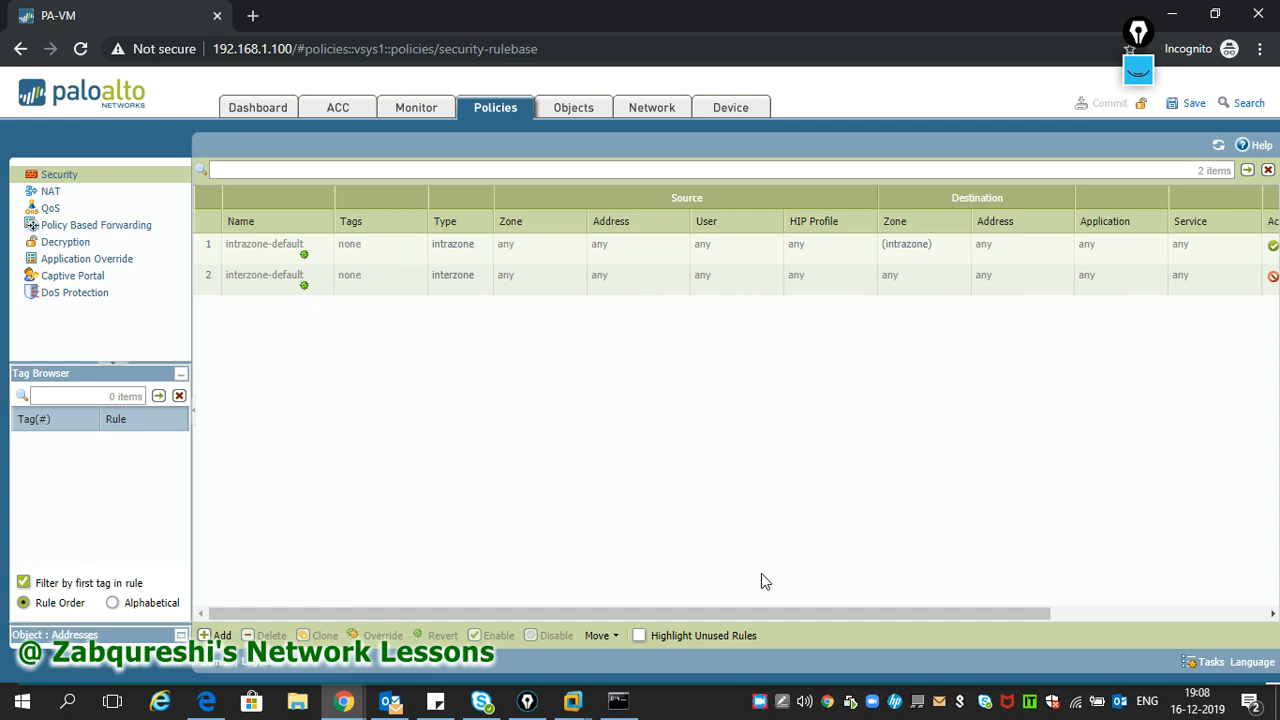
{"action": "left_click_drag", "start_coordinate": [705, 617], "coordinate": [848, 609]}
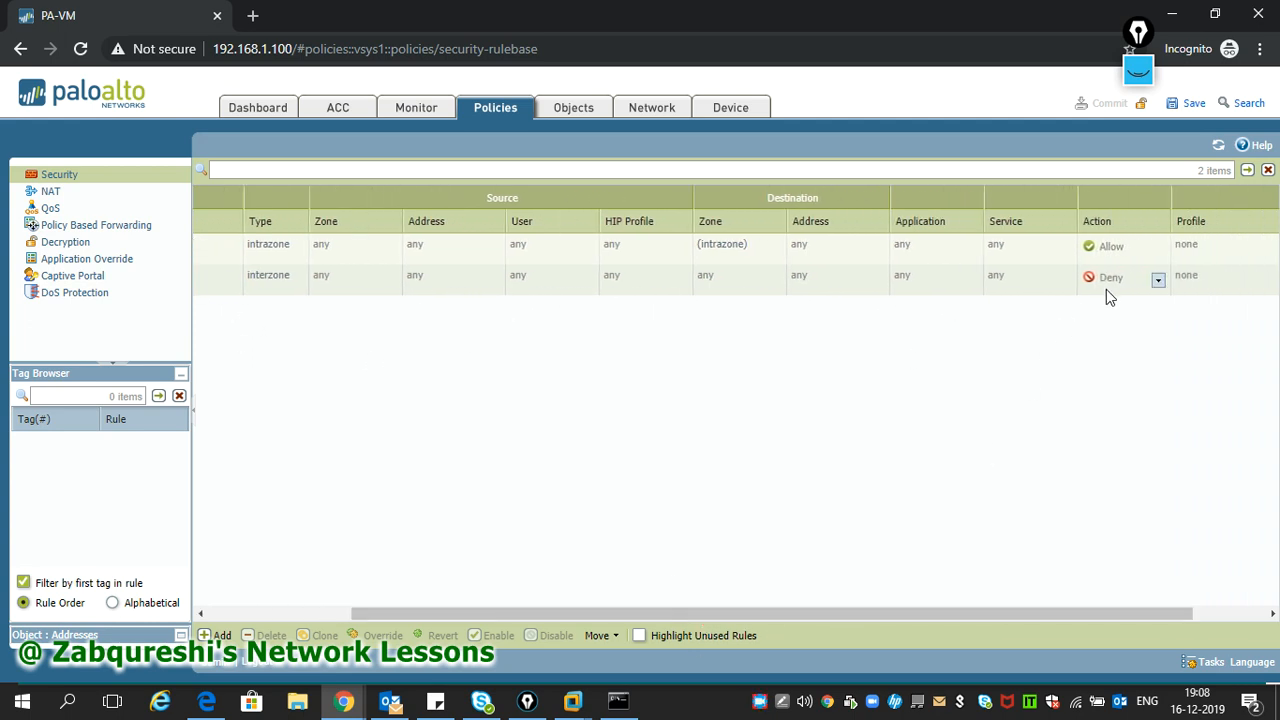
{"action": "left_click_drag", "start_coordinate": [957, 617], "coordinate": [640, 611]}
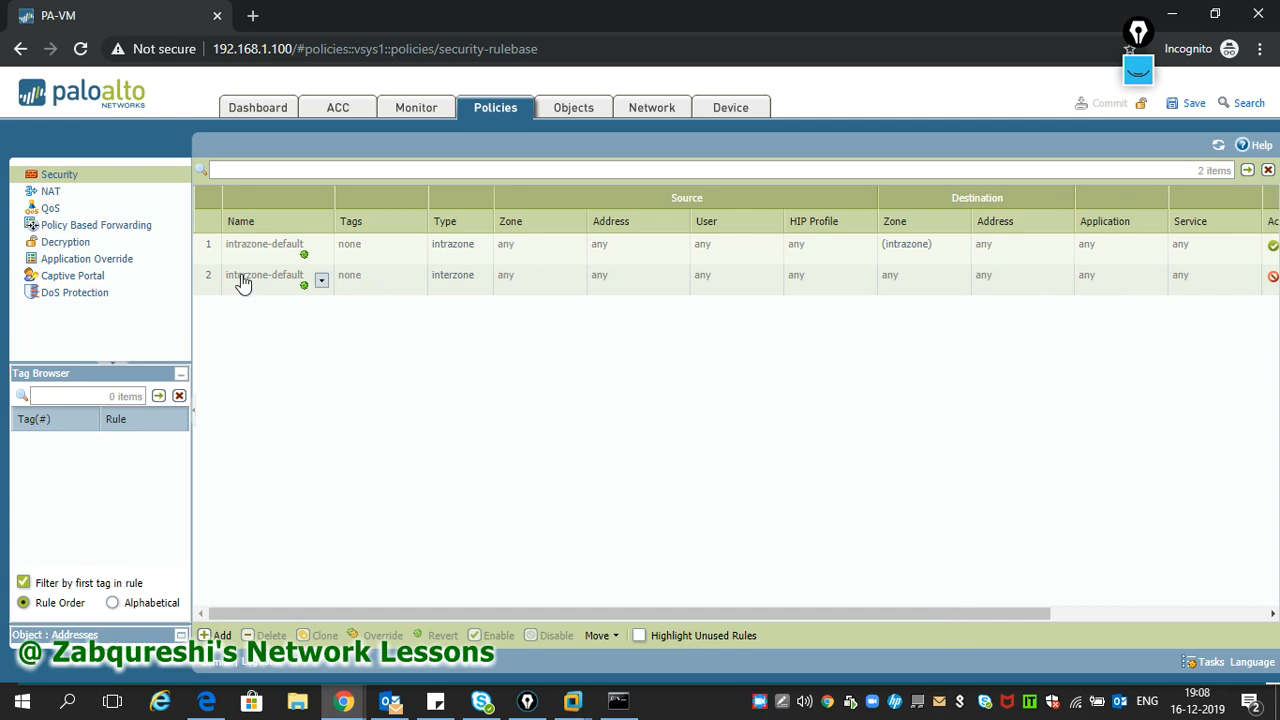
- Add security rule In-Out, type intrazone, described 'Inside User going to Internet'
{"action": "left_click", "coordinate": [218, 634]}
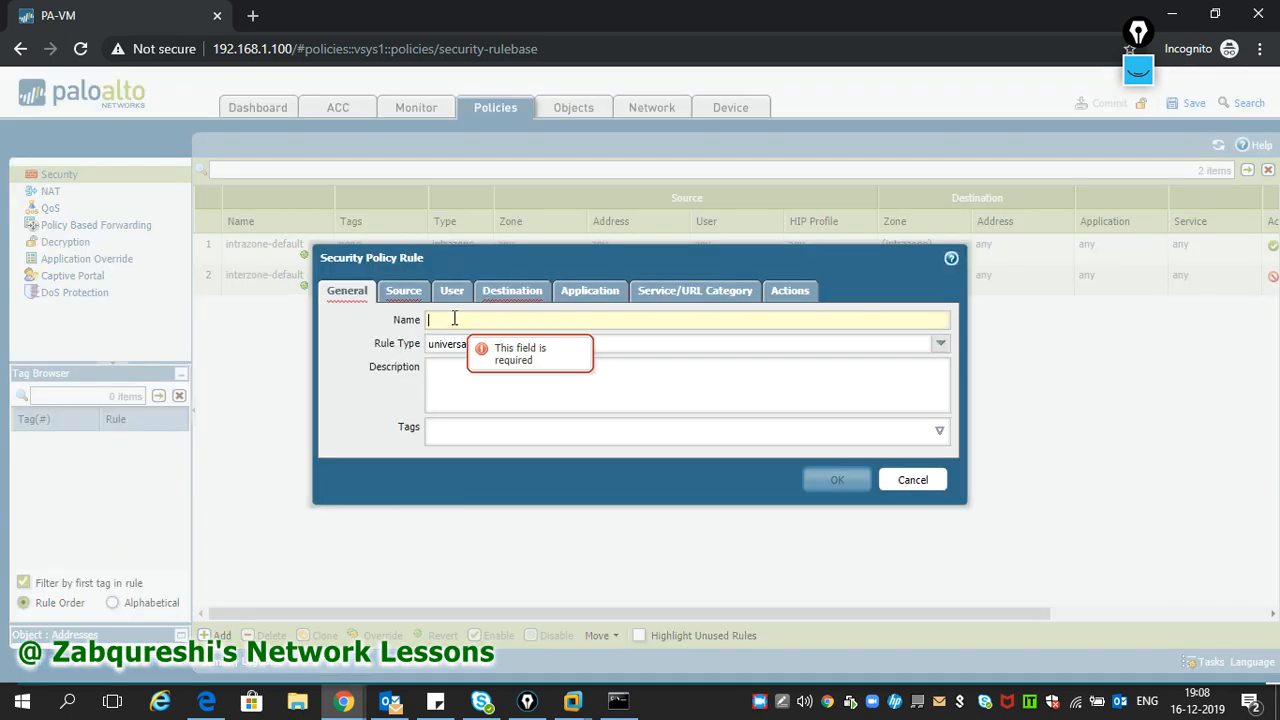
{"action": "type", "text": "I"}
{"action": "key", "text": "BackSpace"}
{"action": "type", "text": "In"}
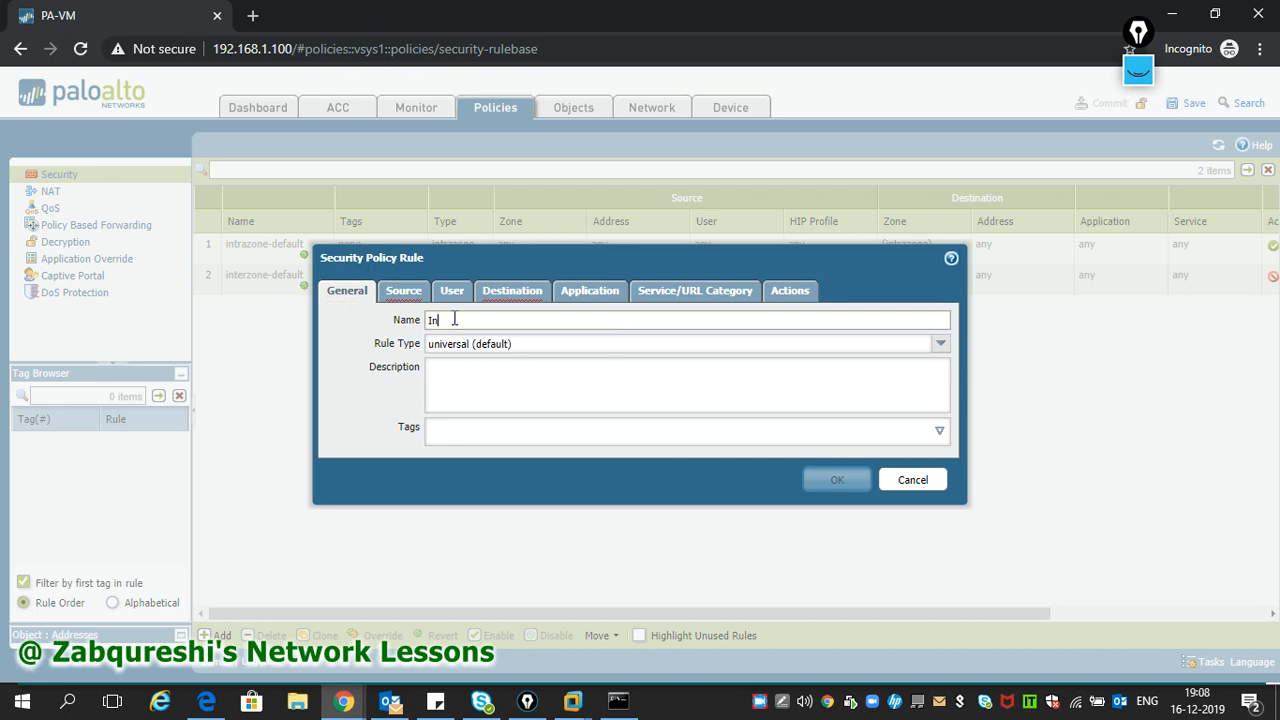
{"action": "type", "text": "-Out"}
{"action": "left_click", "coordinate": [495, 348]}
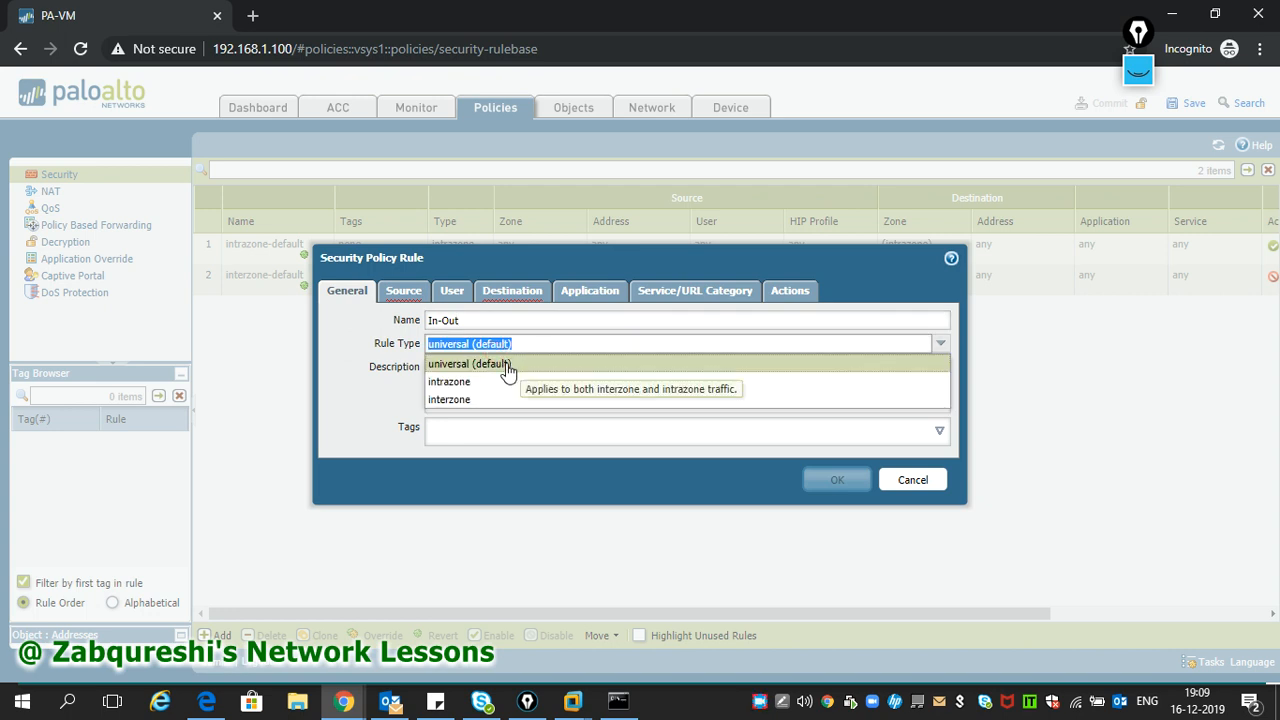
{"action": "left_click", "coordinate": [495, 382]}
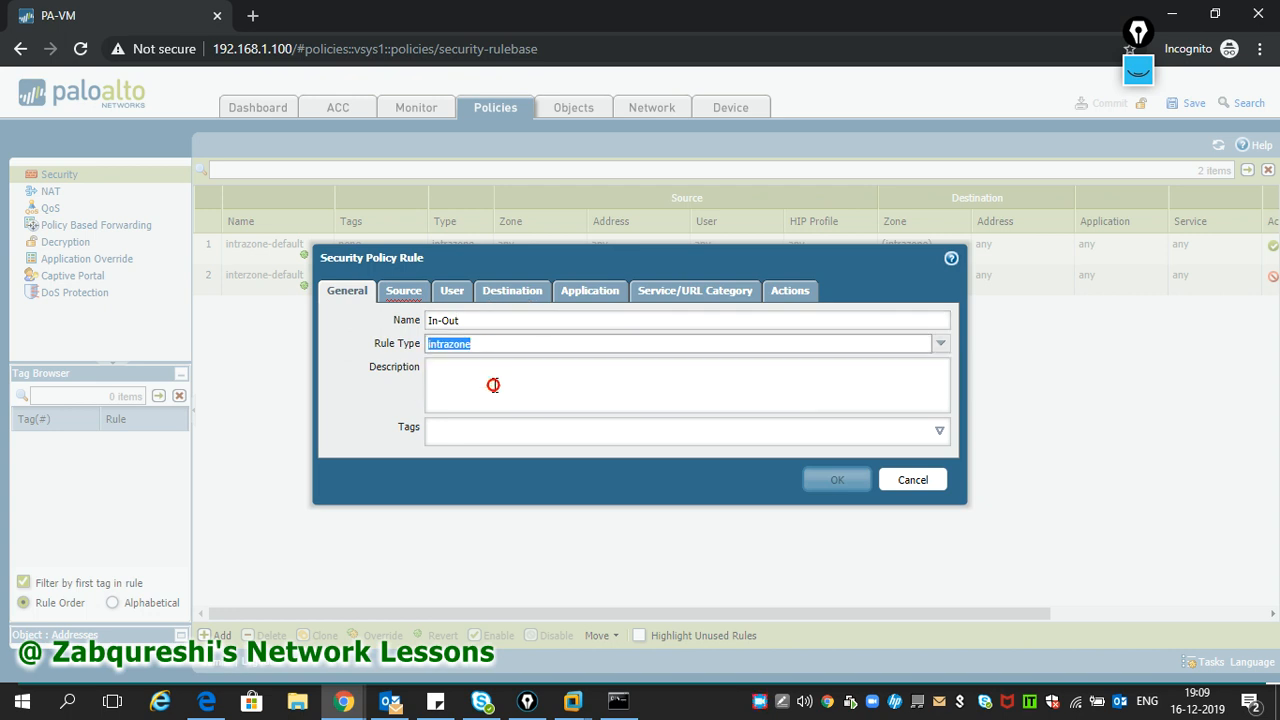
{"action": "left_click", "coordinate": [496, 381]}
{"action": "type", "text": "Inside Use"}
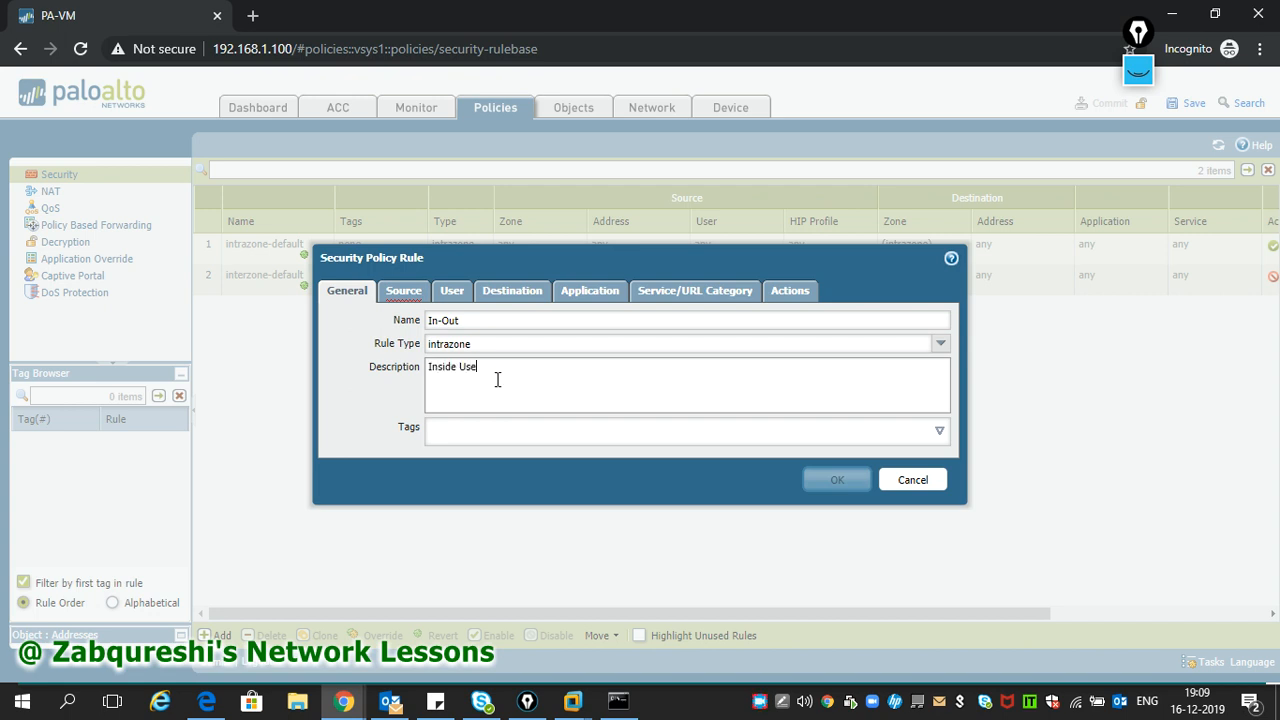
{"action": "type", "text": "r going to Internet"}
{"action": "left_click", "coordinate": [403, 290]}
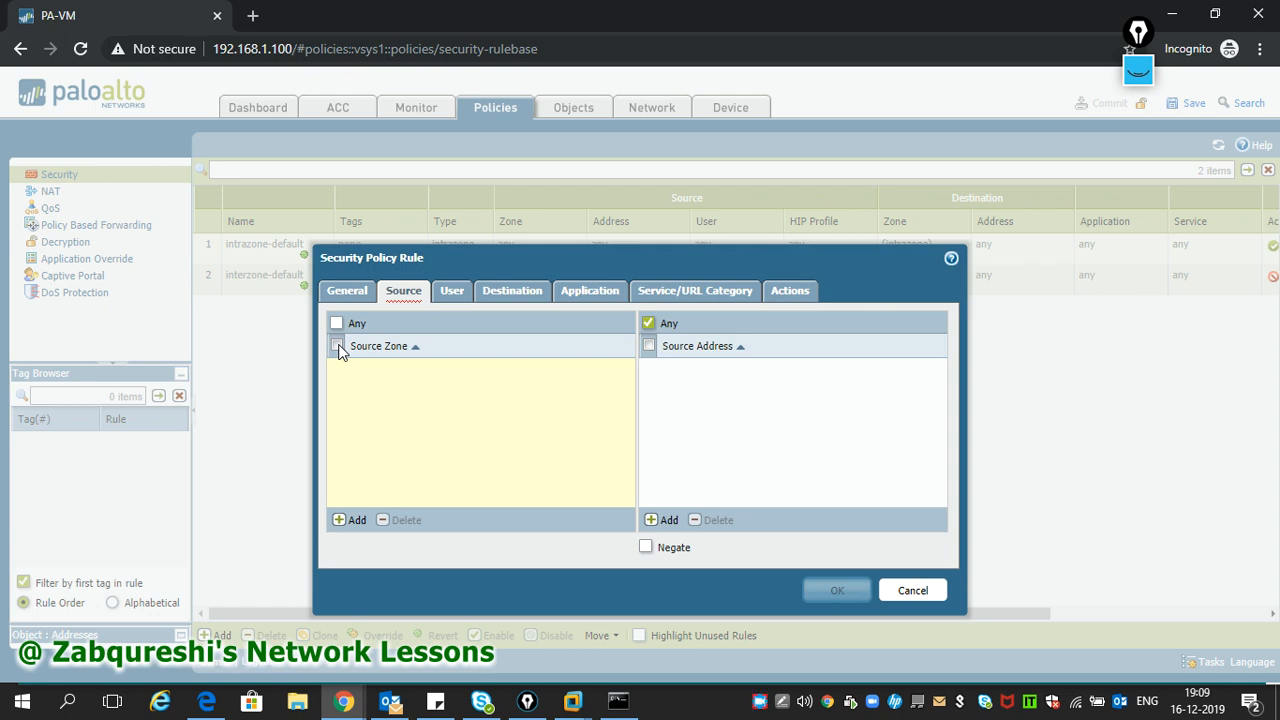
- Add Inside as the In-Out rule's source zone
{"action": "left_click", "coordinate": [351, 520]}
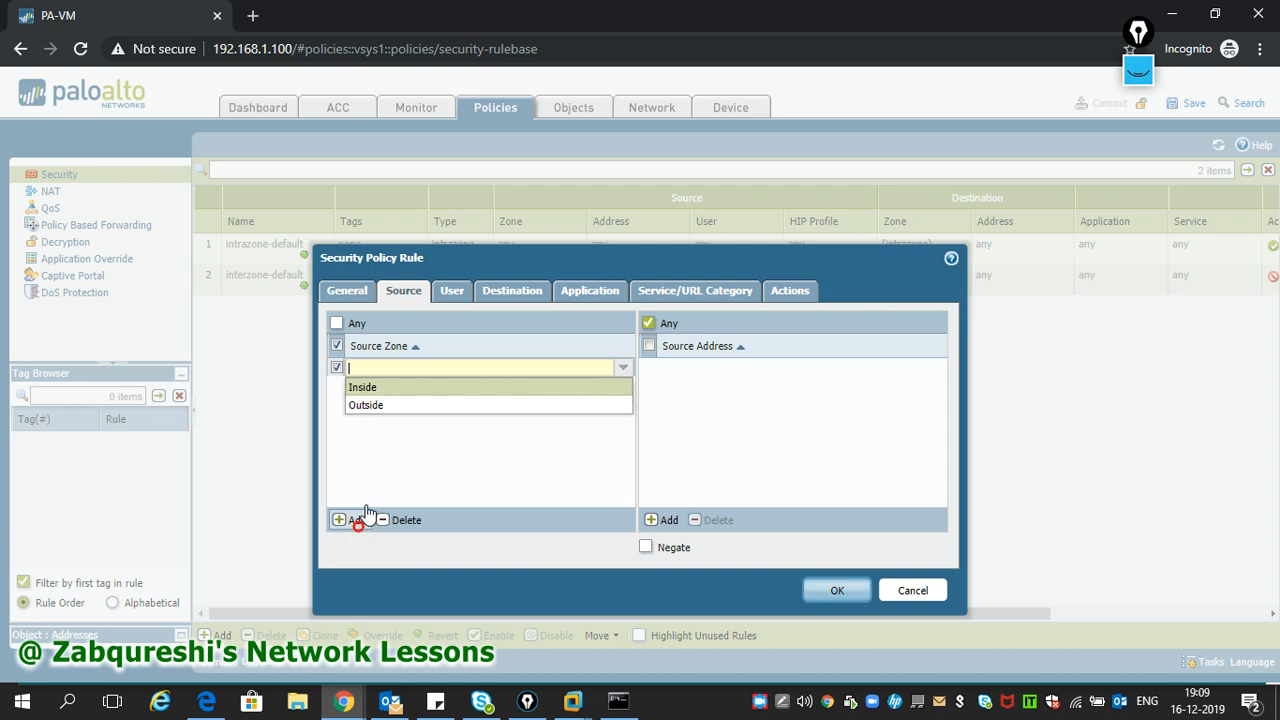
{"action": "left_click", "coordinate": [386, 390]}
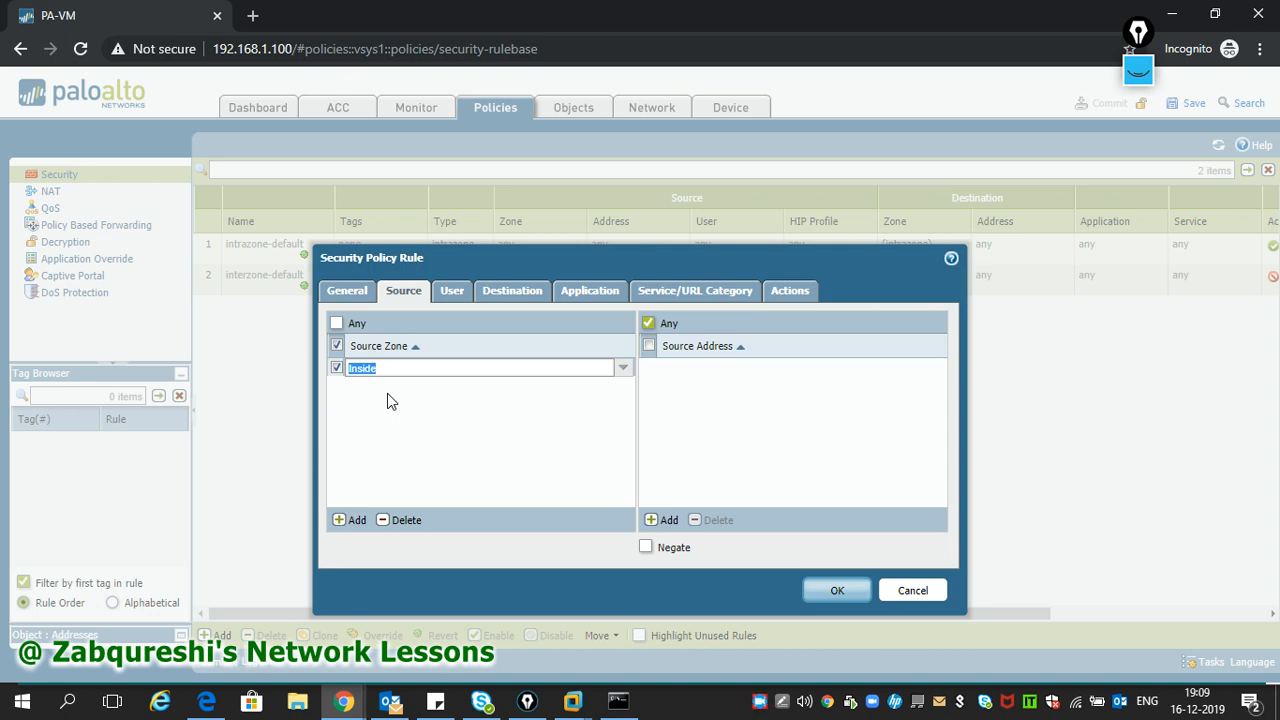
{"action": "left_click", "coordinate": [746, 410]}
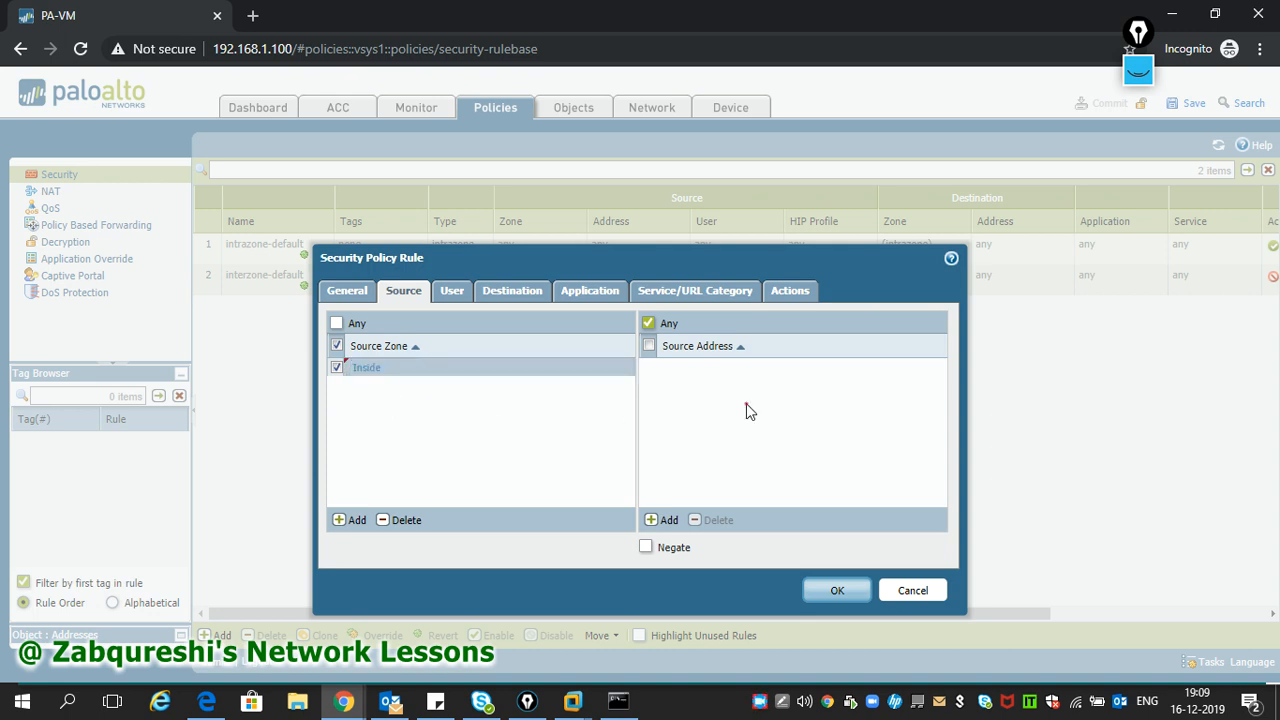
{"action": "left_click", "coordinate": [673, 395]}
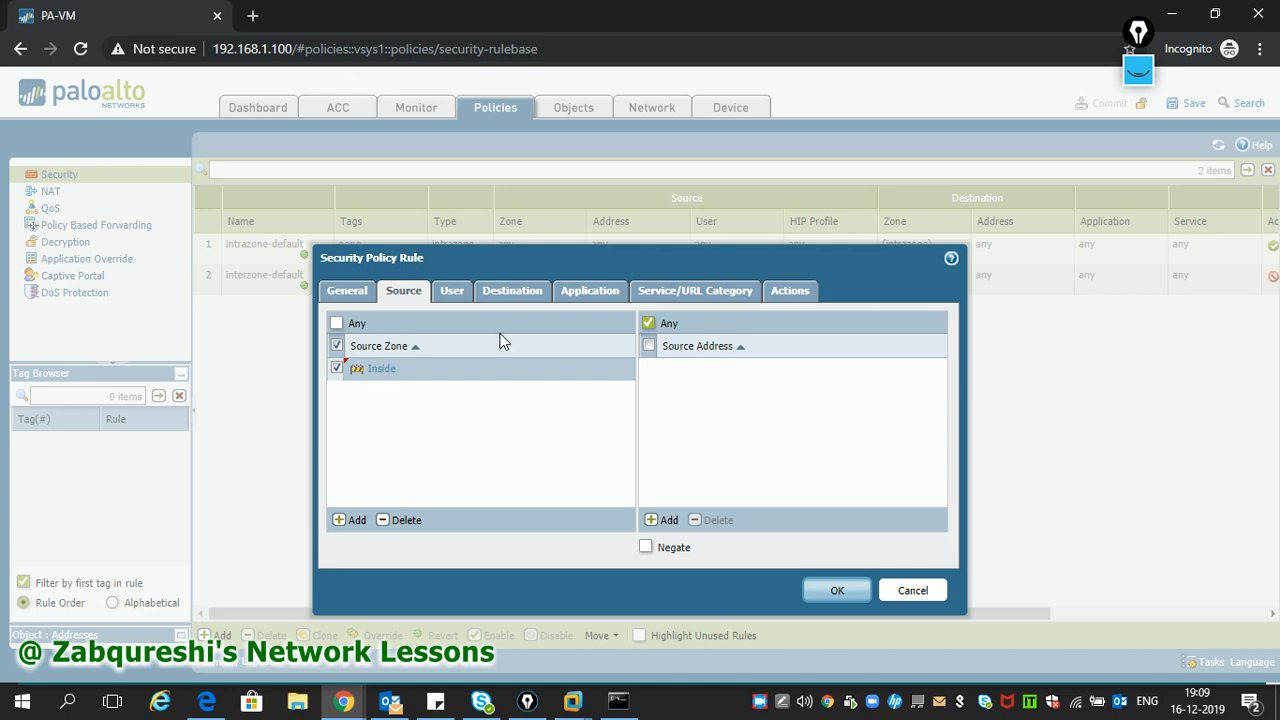
- Review the User and Destination tabs, then set the source address to Any
{"action": "left_click", "coordinate": [452, 295]}
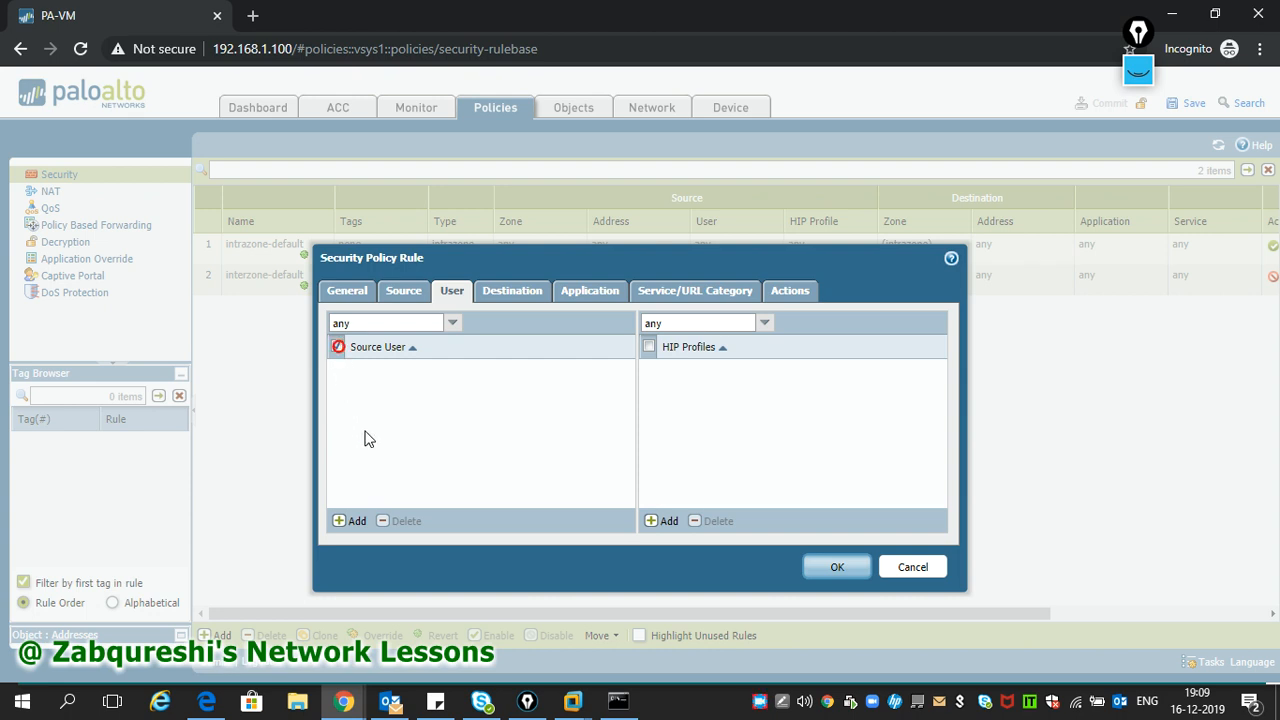
{"action": "left_click", "coordinate": [513, 302]}
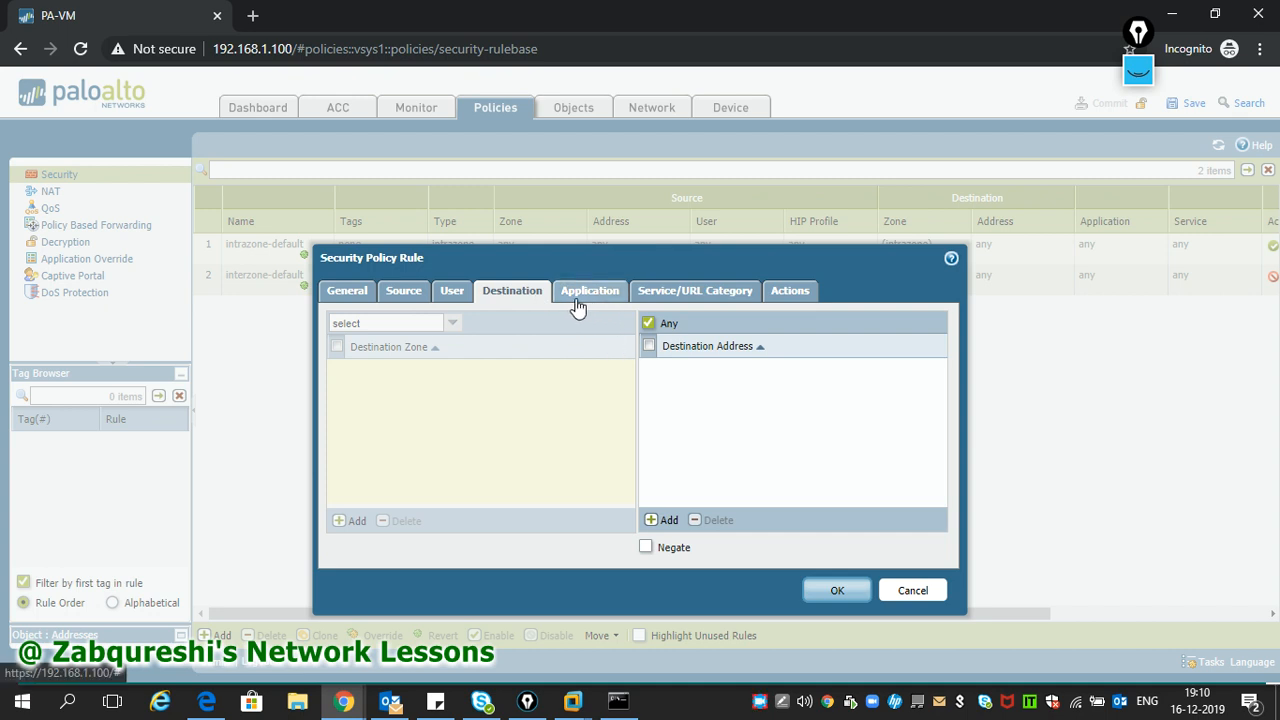
{"action": "left_click", "coordinate": [405, 296]}
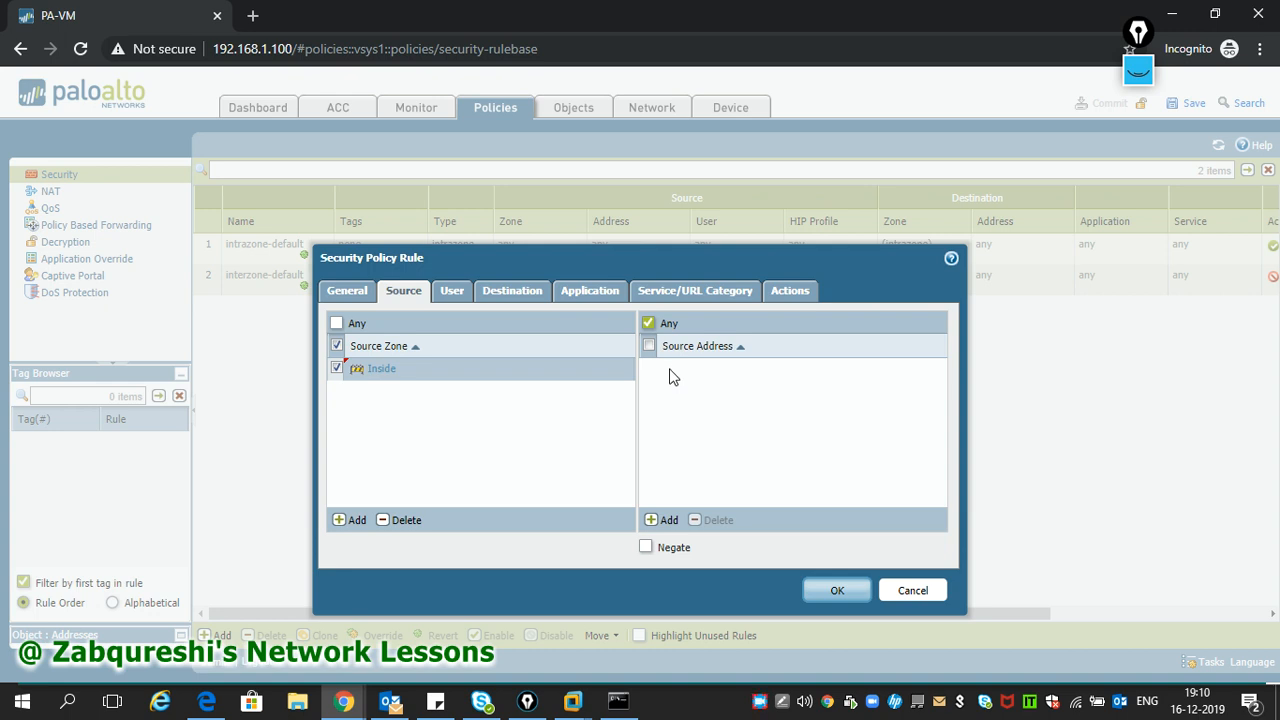
{"action": "left_click", "coordinate": [655, 521]}
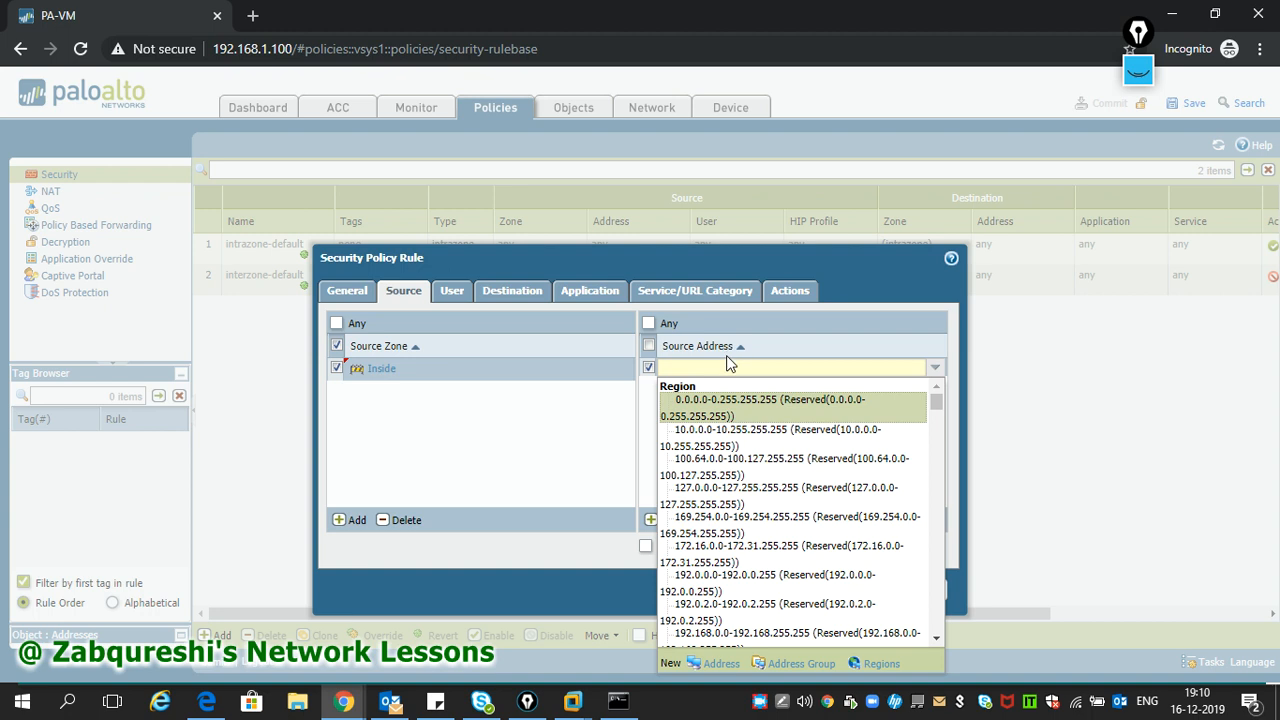
{"action": "left_click", "coordinate": [605, 413]}
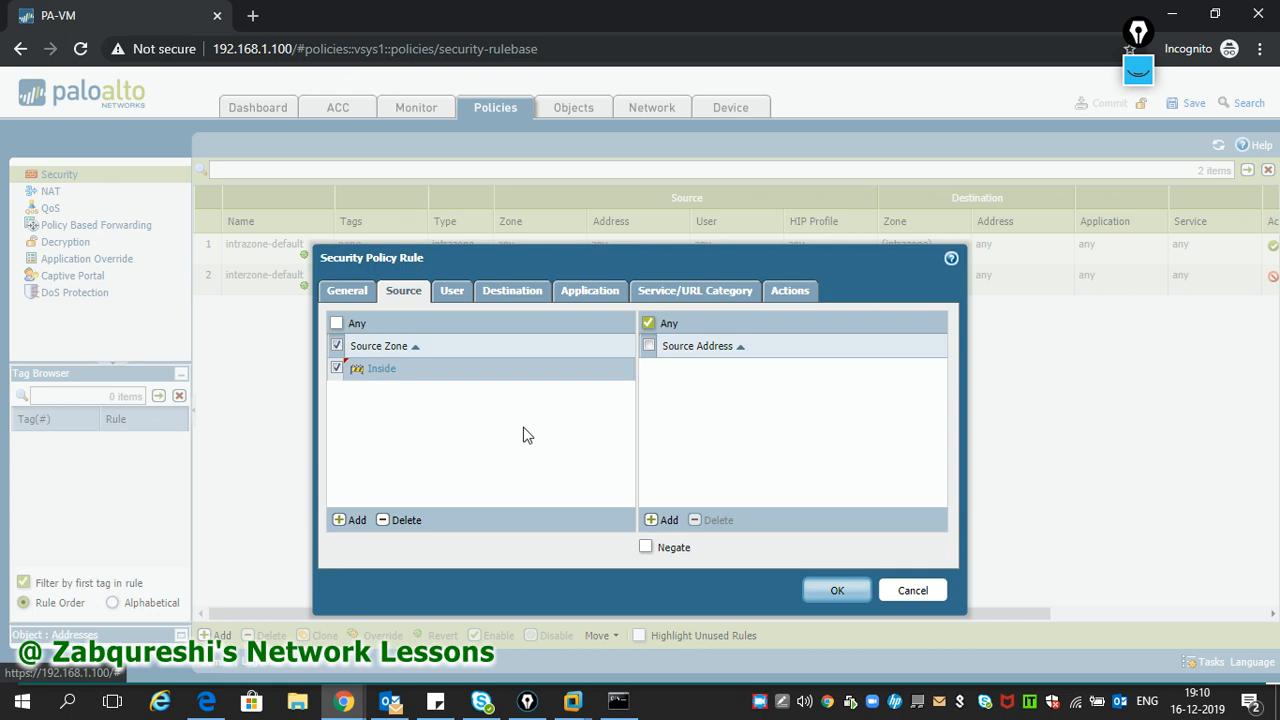
- Add then remove web-browsing on the Application tab, leaving the application list empty
{"action": "left_click", "coordinate": [522, 300]}
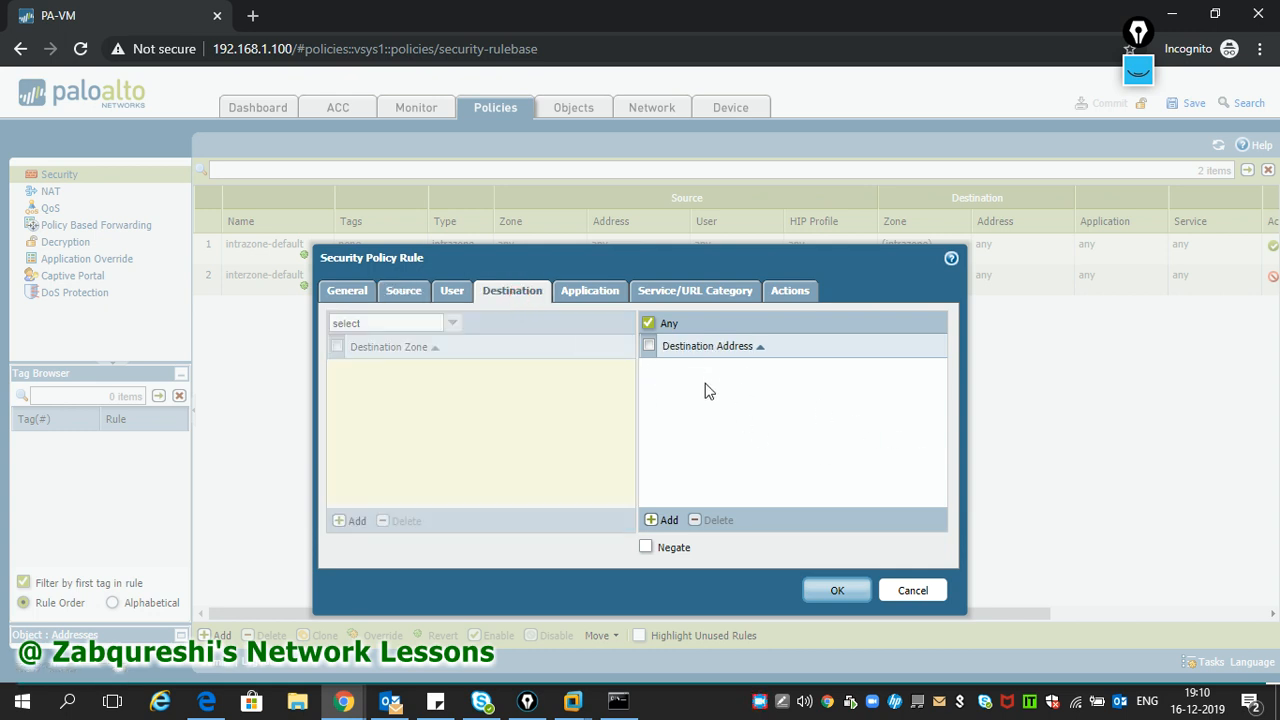
{"action": "left_click", "coordinate": [583, 292]}
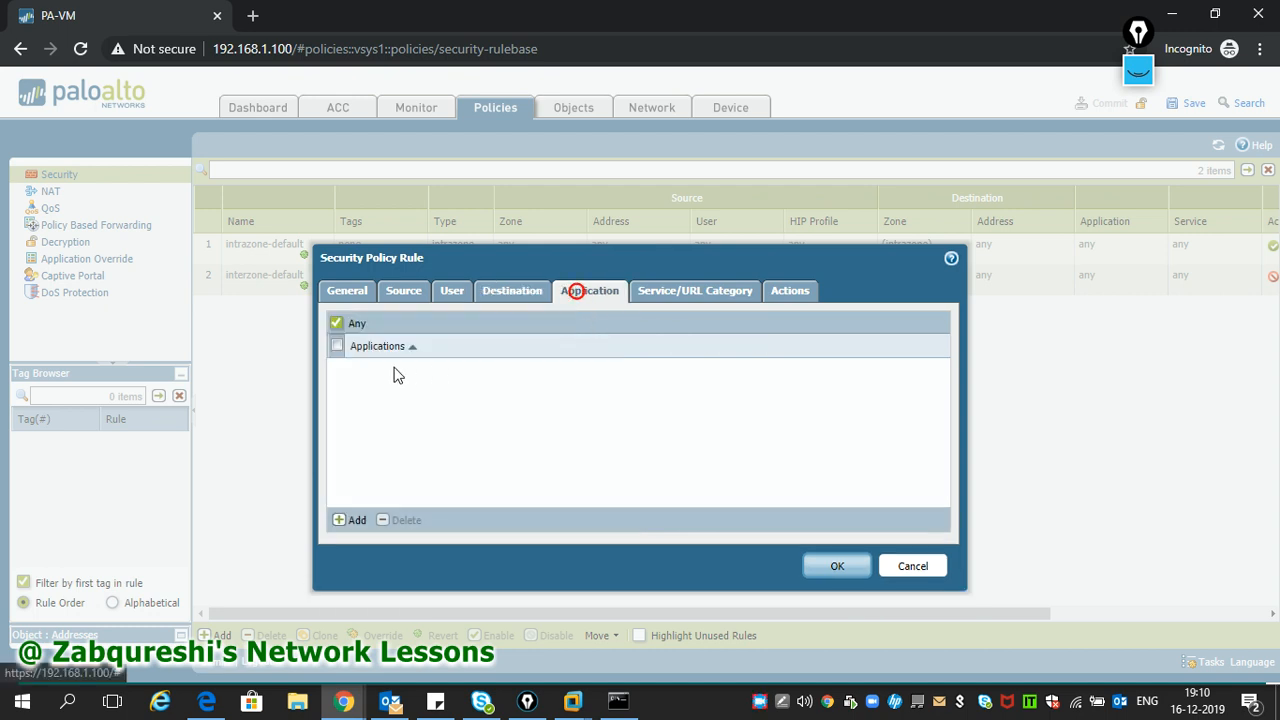
{"action": "left_click", "coordinate": [352, 520]}
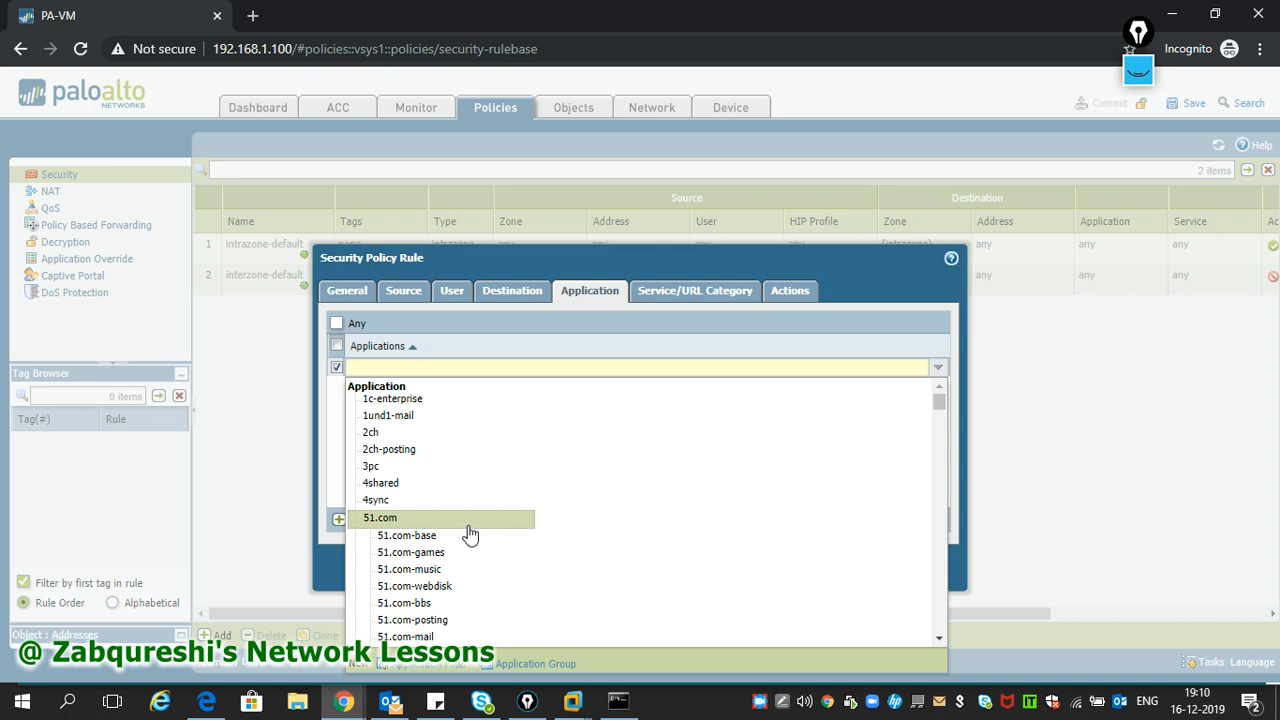
{"action": "type", "text": "web"}
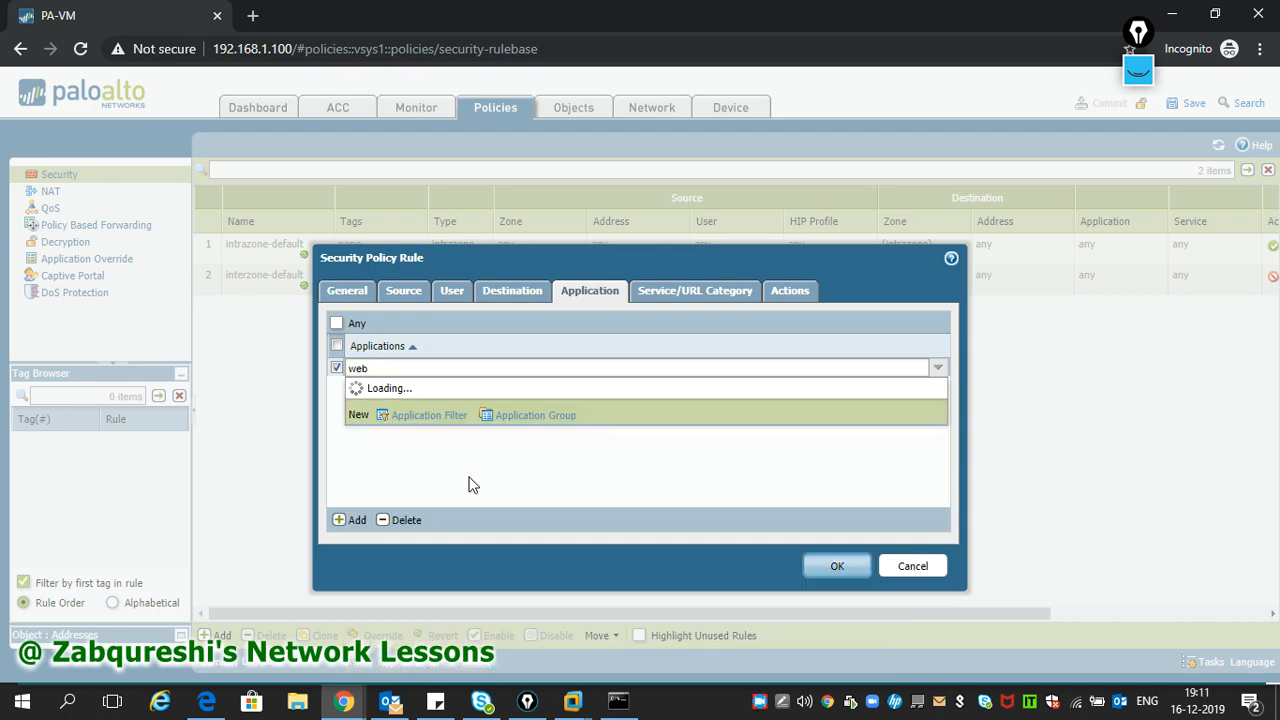
{"action": "type", "text": "-brow"}
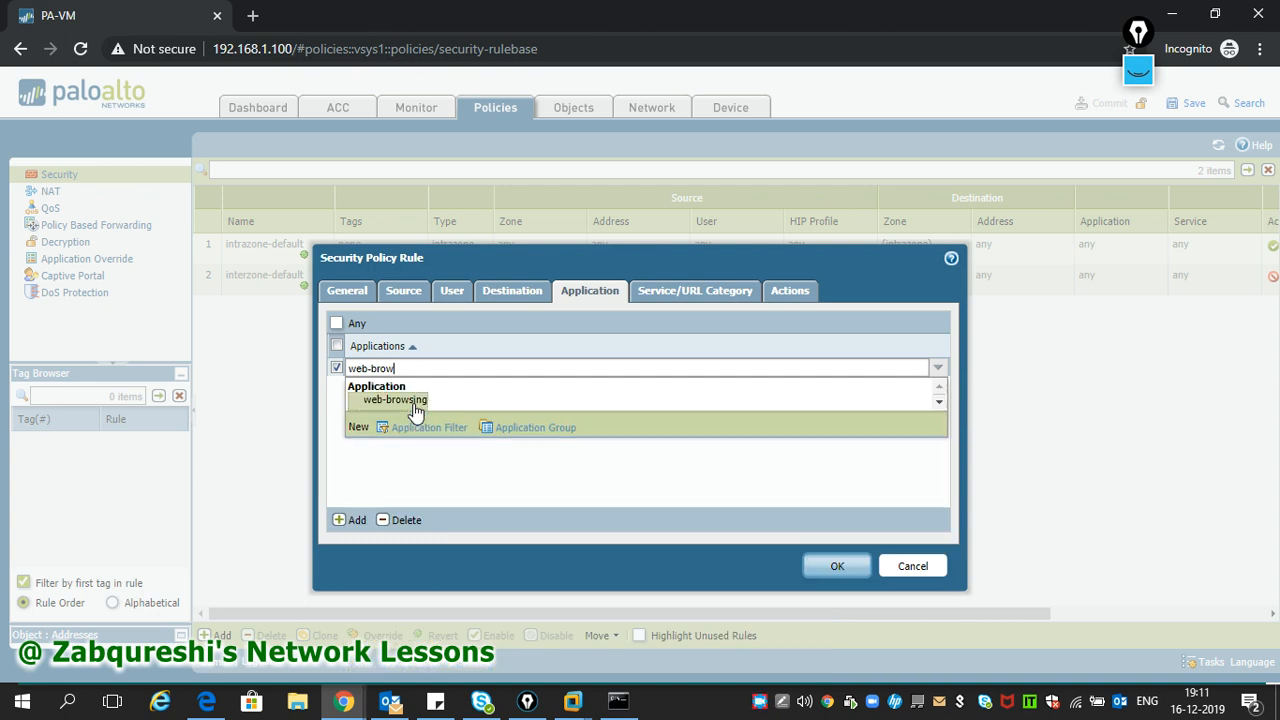
{"action": "left_click", "coordinate": [413, 404]}
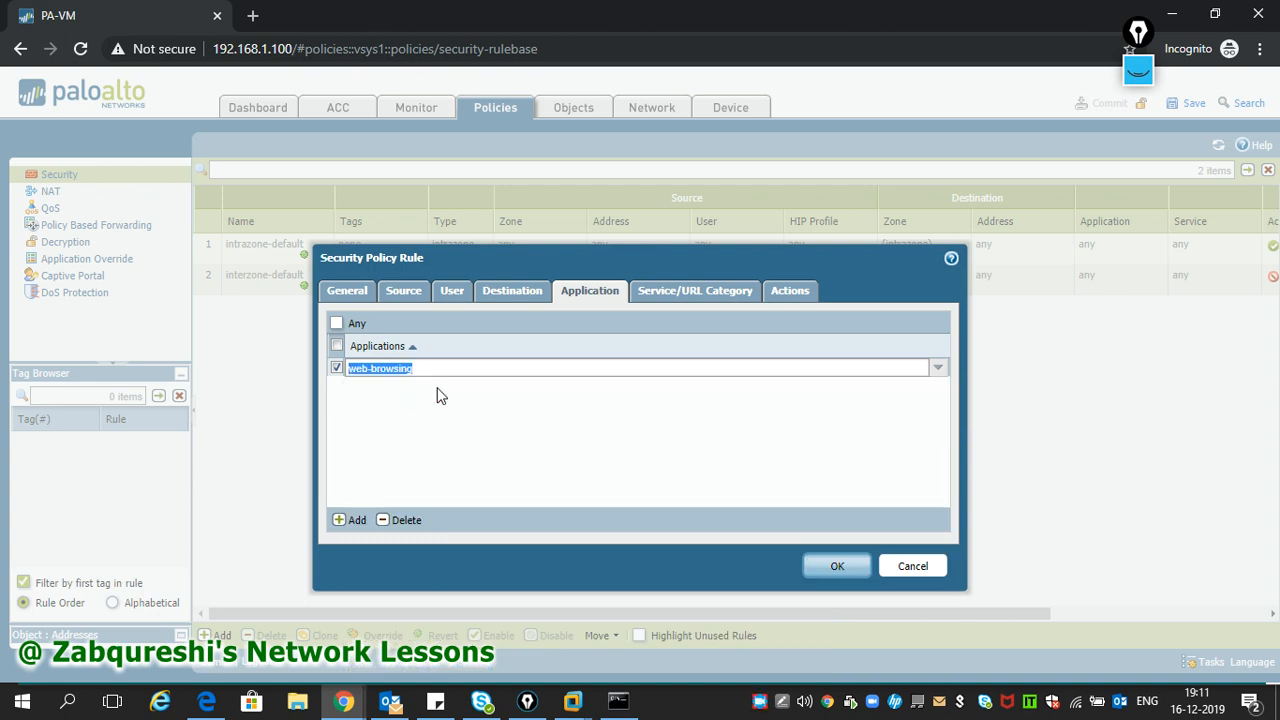
{"action": "key", "text": "BackSpace"}
{"action": "left_click", "coordinate": [424, 368]}
{"action": "left_click", "coordinate": [337, 324]}
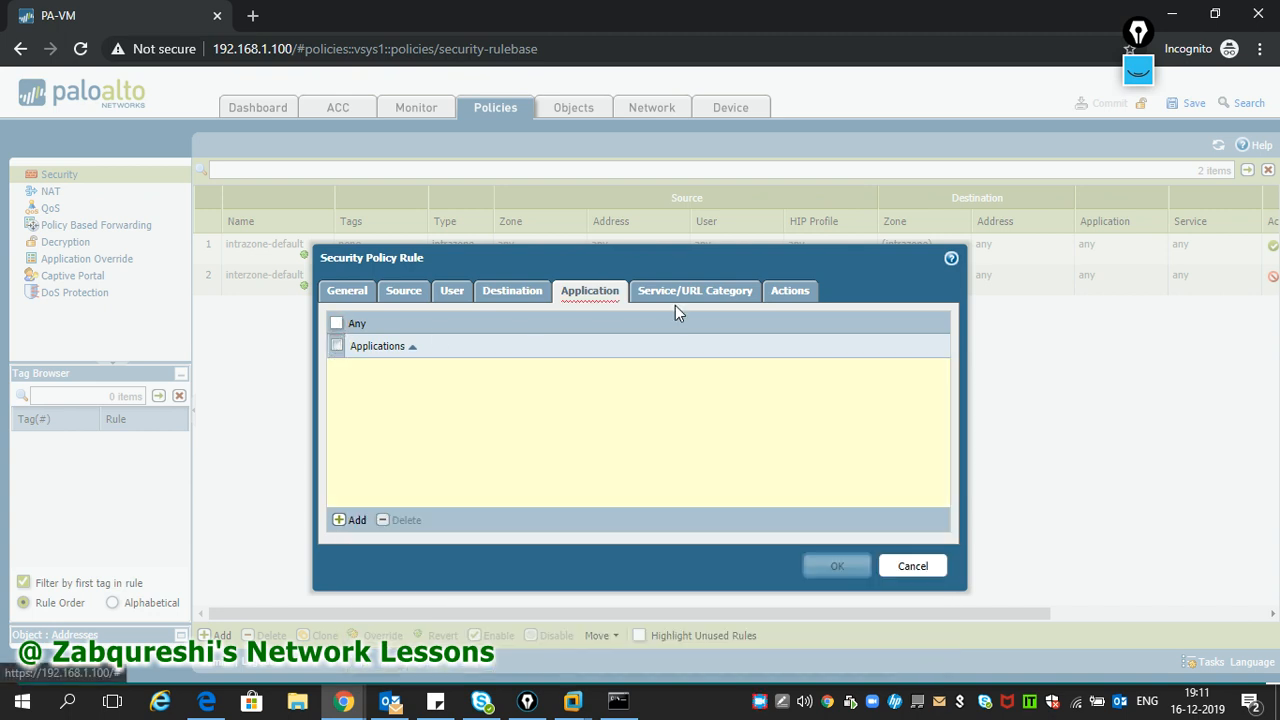
- Set the In-Out rule to match any application and verify its action is Allow
{"action": "left_click", "coordinate": [676, 296]}
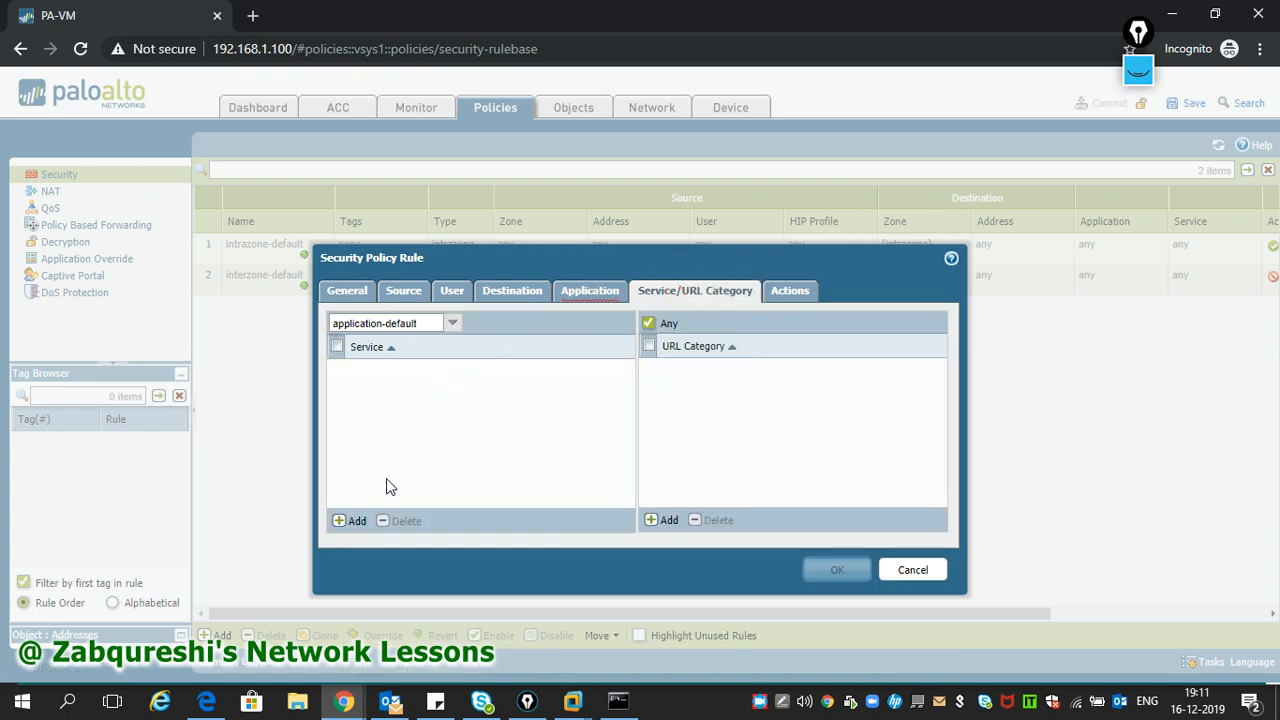
{"action": "left_click", "coordinate": [805, 291]}
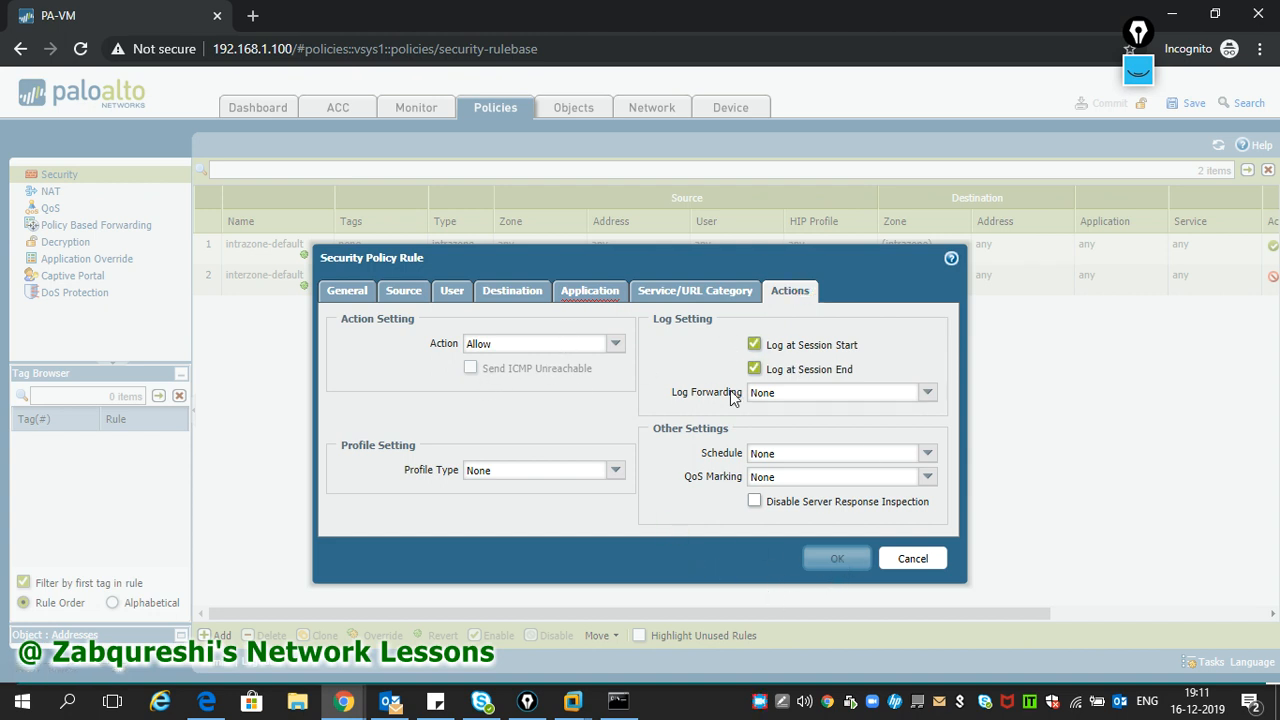
{"action": "left_click", "coordinate": [606, 294]}
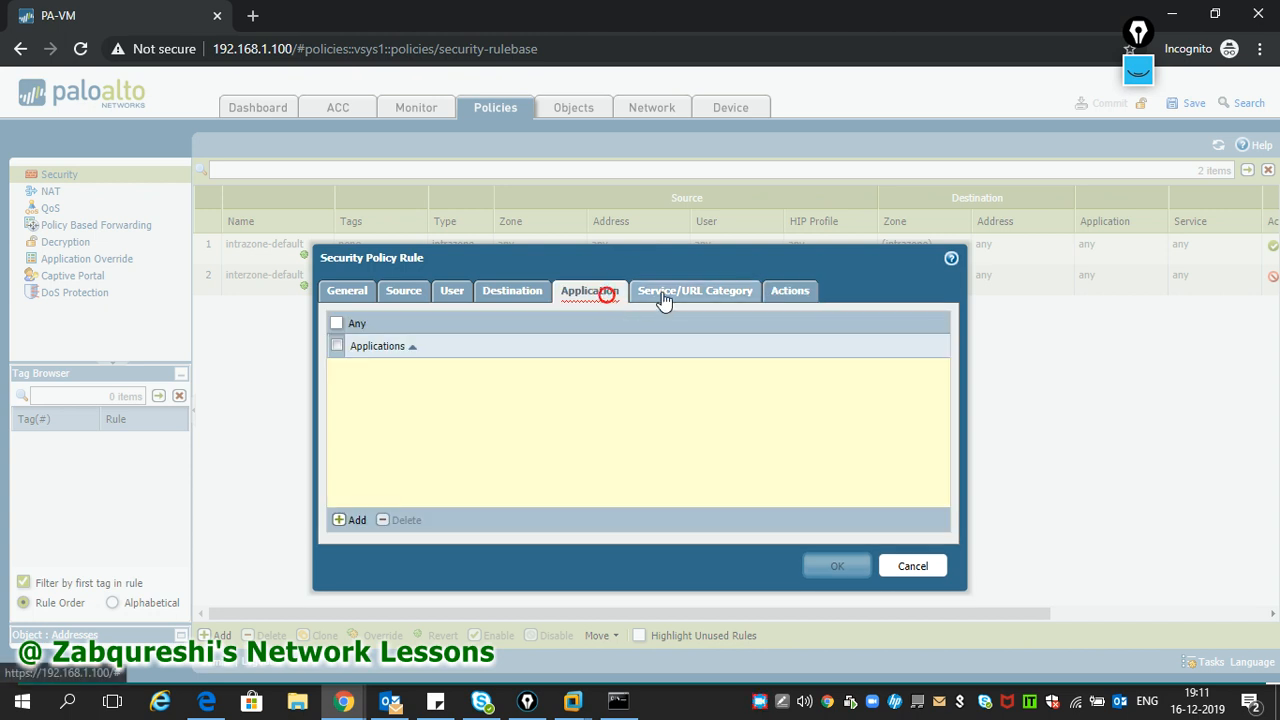
{"action": "left_click", "coordinate": [700, 293]}
{"action": "left_click", "coordinate": [776, 295]}
{"action": "left_click", "coordinate": [715, 293]}
{"action": "left_click", "coordinate": [578, 295]}
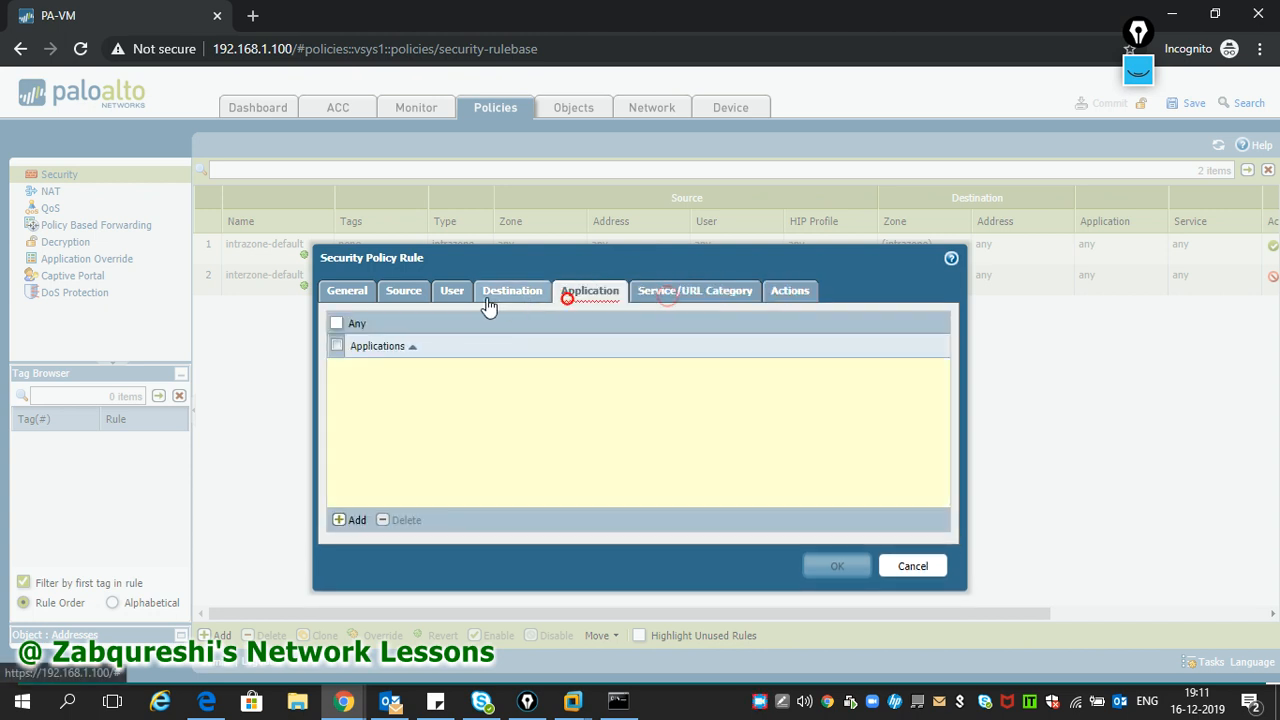
{"action": "left_click", "coordinate": [485, 298]}
{"action": "left_click", "coordinate": [585, 298]}
{"action": "left_click", "coordinate": [338, 324]}
{"action": "left_click", "coordinate": [337, 325]}
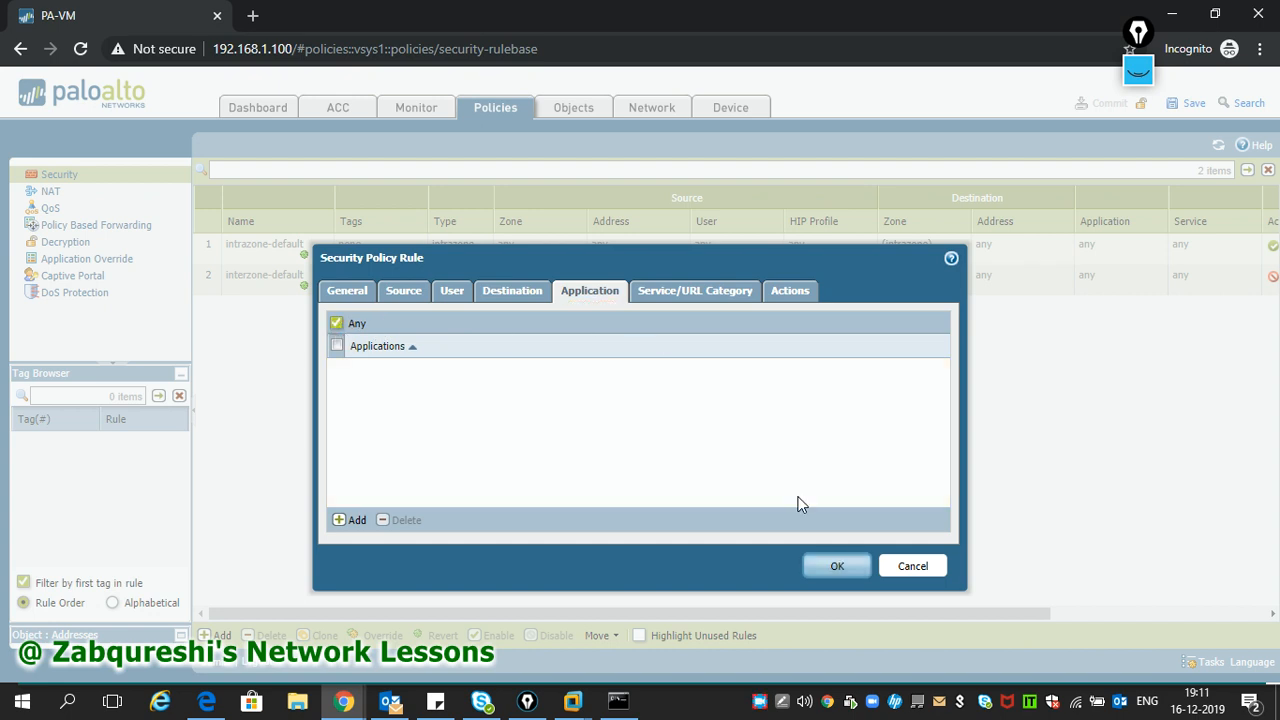
{"action": "left_click", "coordinate": [708, 300]}
{"action": "left_click", "coordinate": [785, 291]}
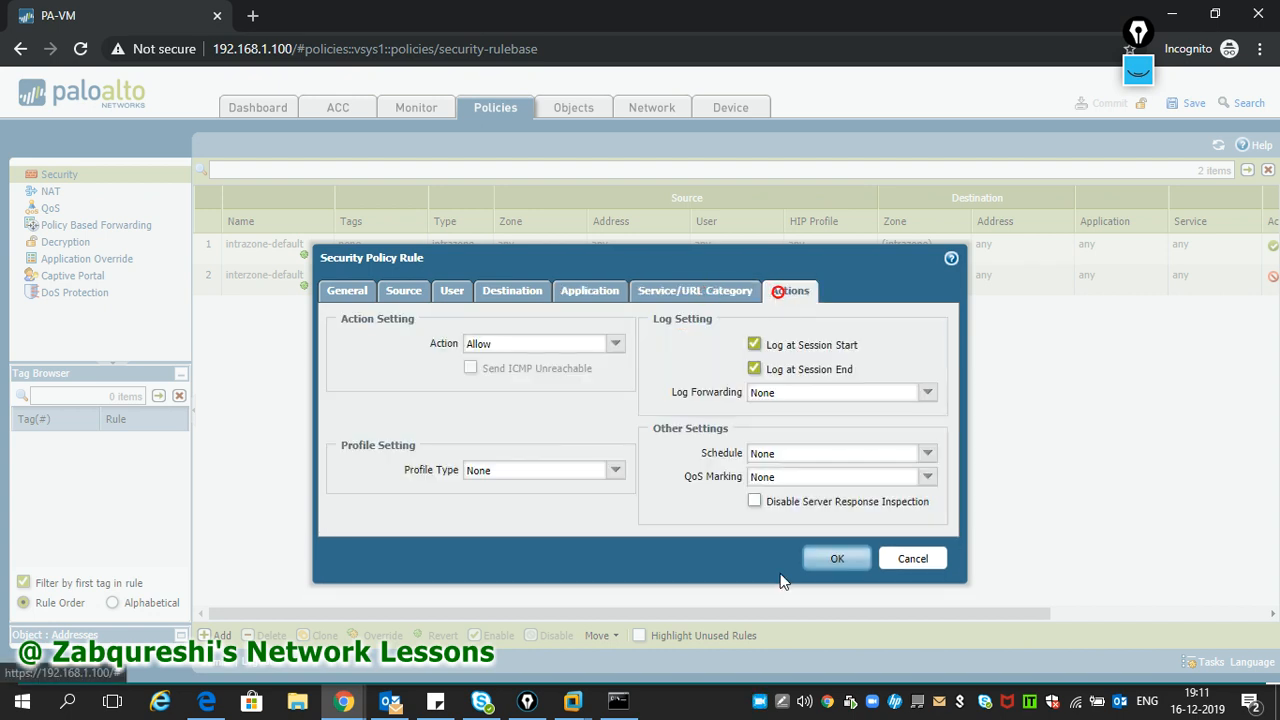
- Save the In-Out rule as rule 1 and commit the configuration
{"action": "left_click", "coordinate": [833, 560]}
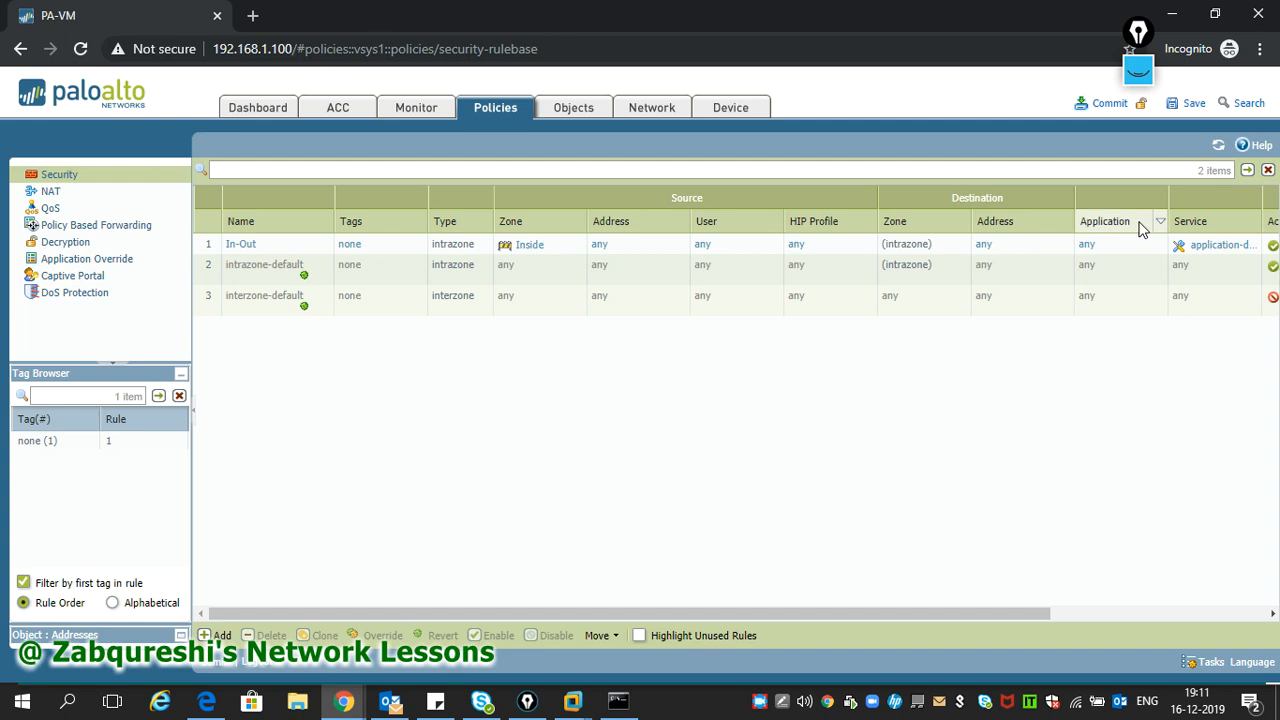
{"action": "left_click", "coordinate": [1105, 104]}
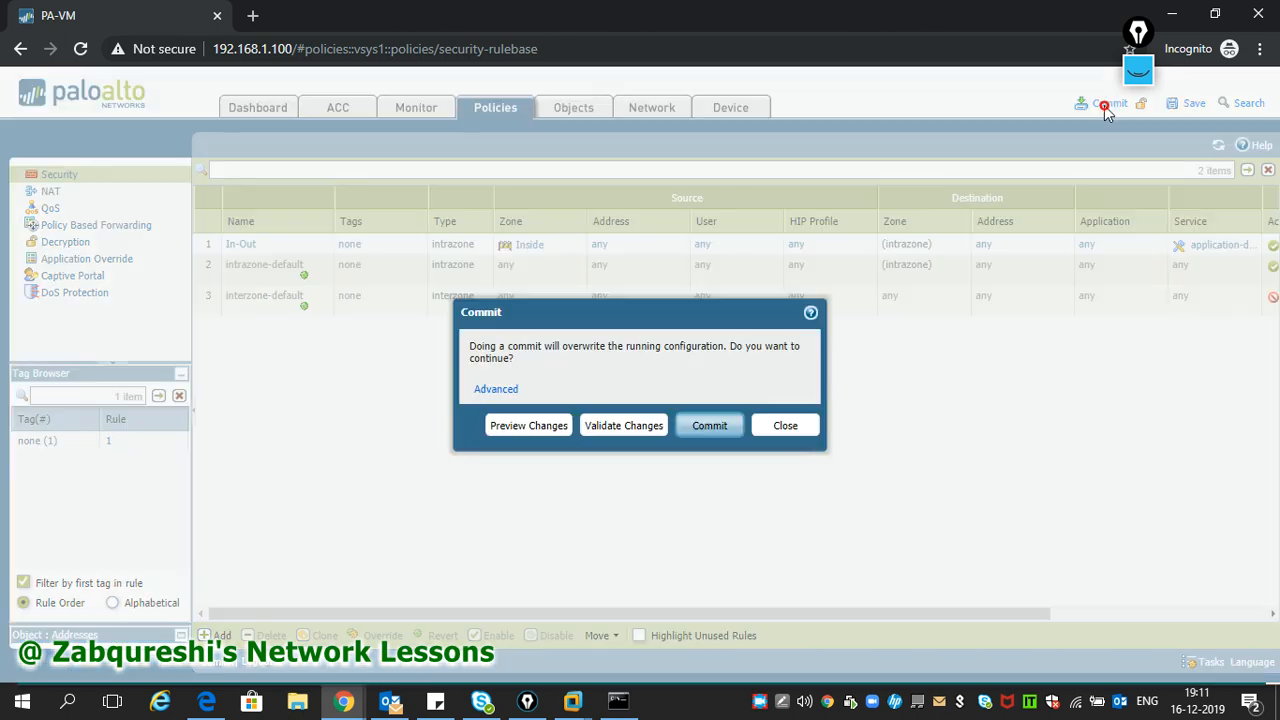
{"action": "left_click", "coordinate": [701, 428]}
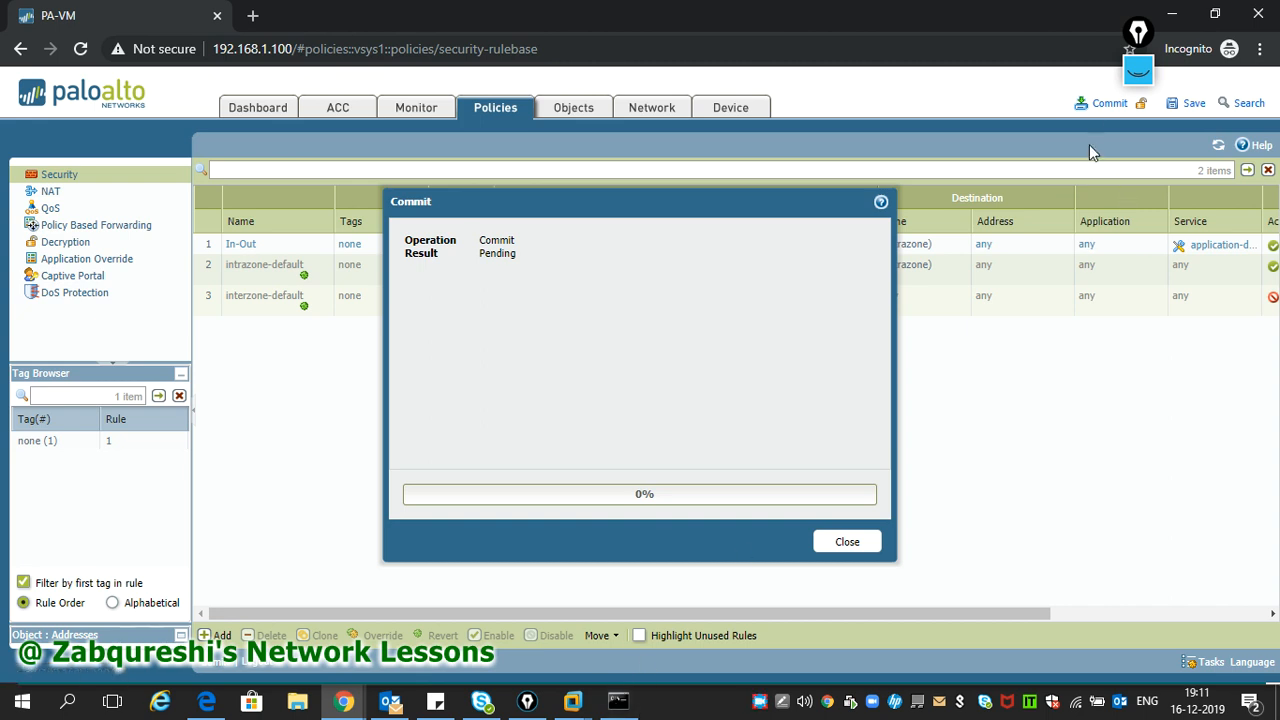
{"action": "left_click", "coordinate": [1138, 70]}
{"action": "left_click", "coordinate": [1148, 79]}
{"action": "left_click", "coordinate": [1138, 72]}
{"action": "left_click", "coordinate": [1140, 113]}
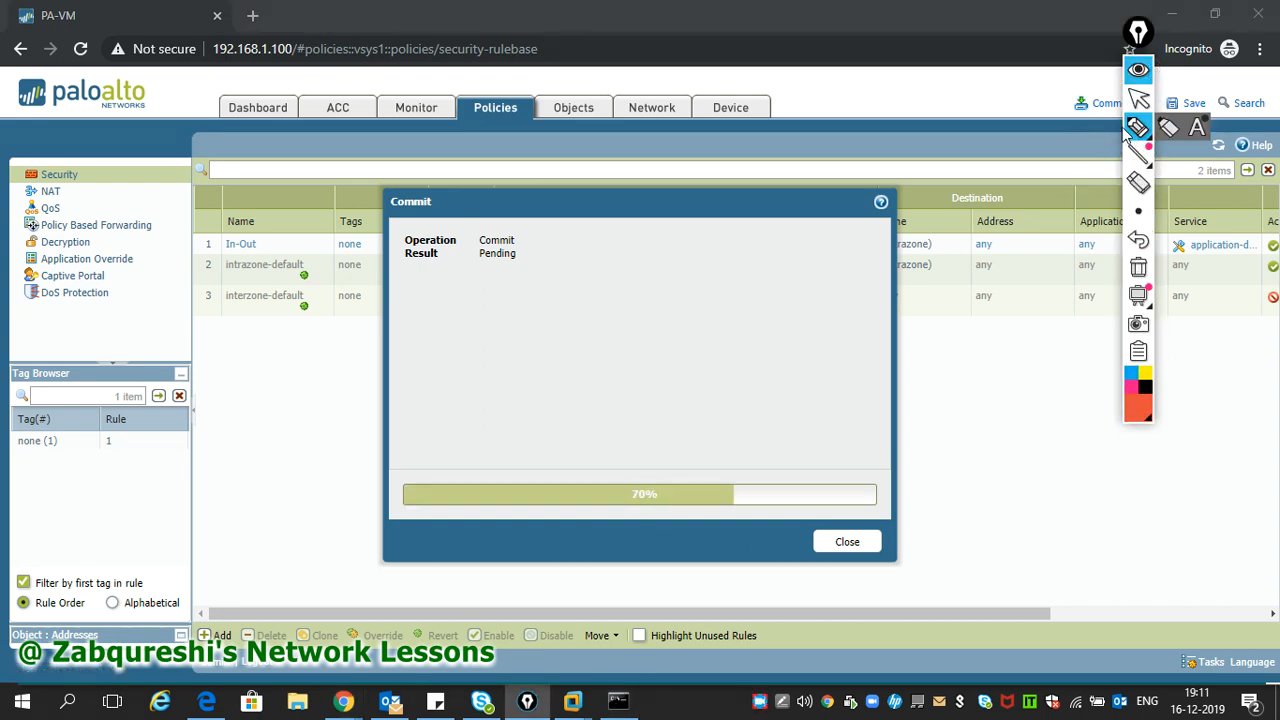
- Wait for the commit to reach 100% with 'Configuration committed successfully'
{"action": "mouse_move", "coordinate": [188, 352]}
{"action": "left_mouse_down"}
{"action": "mouse_move", "coordinate": [200, 380]}
{"action": "mouse_move", "coordinate": [266, 354]}
{"action": "mouse_move", "coordinate": [195, 383]}
{"action": "left_mouse_up"}
{"action": "mouse_move", "coordinate": [228, 371]}
{"action": "left_mouse_down"}
{"action": "mouse_move", "coordinate": [213, 382]}
{"action": "mouse_move", "coordinate": [232, 386]}
{"action": "mouse_move", "coordinate": [205, 385]}
{"action": "mouse_move", "coordinate": [200, 461]}
{"action": "mouse_move", "coordinate": [212, 430]}
{"action": "mouse_move", "coordinate": [249, 456]}
{"action": "left_mouse_up"}
{"action": "mouse_move", "coordinate": [256, 446]}
{"action": "left_mouse_down"}
{"action": "mouse_move", "coordinate": [506, 429]}
{"action": "mouse_move", "coordinate": [505, 446]}
{"action": "left_mouse_up"}
{"action": "mouse_move", "coordinate": [474, 362]}
{"action": "left_mouse_down"}
{"action": "mouse_move", "coordinate": [483, 418]}
{"action": "mouse_move", "coordinate": [565, 316]}
{"action": "mouse_move", "coordinate": [498, 426]}
{"action": "mouse_move", "coordinate": [485, 372]}
{"action": "mouse_move", "coordinate": [505, 380]}
{"action": "mouse_move", "coordinate": [503, 366]}
{"action": "mouse_move", "coordinate": [537, 388]}
{"action": "mouse_move", "coordinate": [530, 376]}
{"action": "mouse_move", "coordinate": [803, 380]}
{"action": "left_mouse_up"}
{"action": "mouse_move", "coordinate": [608, 352]}
{"action": "left_mouse_down"}
{"action": "mouse_move", "coordinate": [608, 376]}
{"action": "mouse_move", "coordinate": [657, 372]}
{"action": "mouse_move", "coordinate": [710, 330]}
{"action": "mouse_move", "coordinate": [706, 352]}
{"action": "mouse_move", "coordinate": [758, 334]}
{"action": "mouse_move", "coordinate": [757, 321]}
{"action": "left_mouse_up"}
{"action": "left_click", "coordinate": [659, 354]}
{"action": "left_click", "coordinate": [671, 334]}
{"action": "left_click", "coordinate": [723, 337]}
{"action": "left_click", "coordinate": [742, 342]}
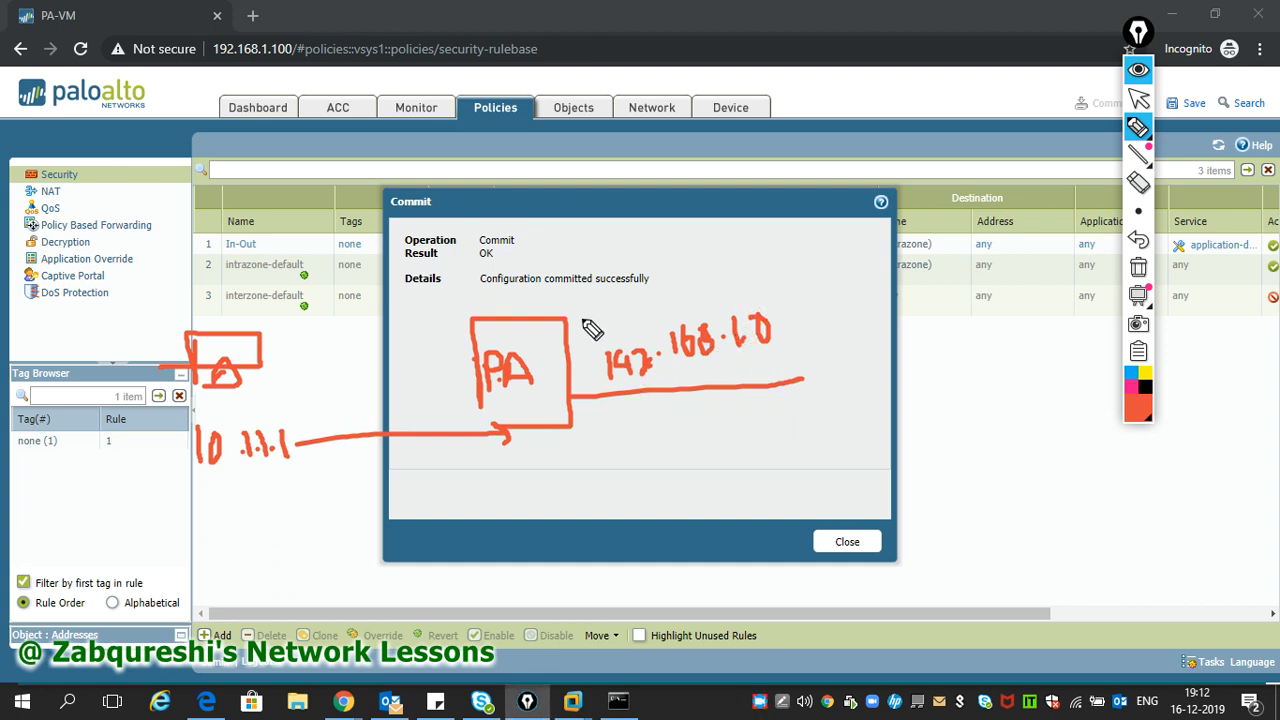
{"action": "mouse_move", "coordinate": [588, 352]}
{"action": "left_mouse_down"}
{"action": "mouse_move", "coordinate": [900, 357]}
{"action": "mouse_move", "coordinate": [640, 400]}
{"action": "mouse_move", "coordinate": [595, 350]}
{"action": "left_mouse_up"}
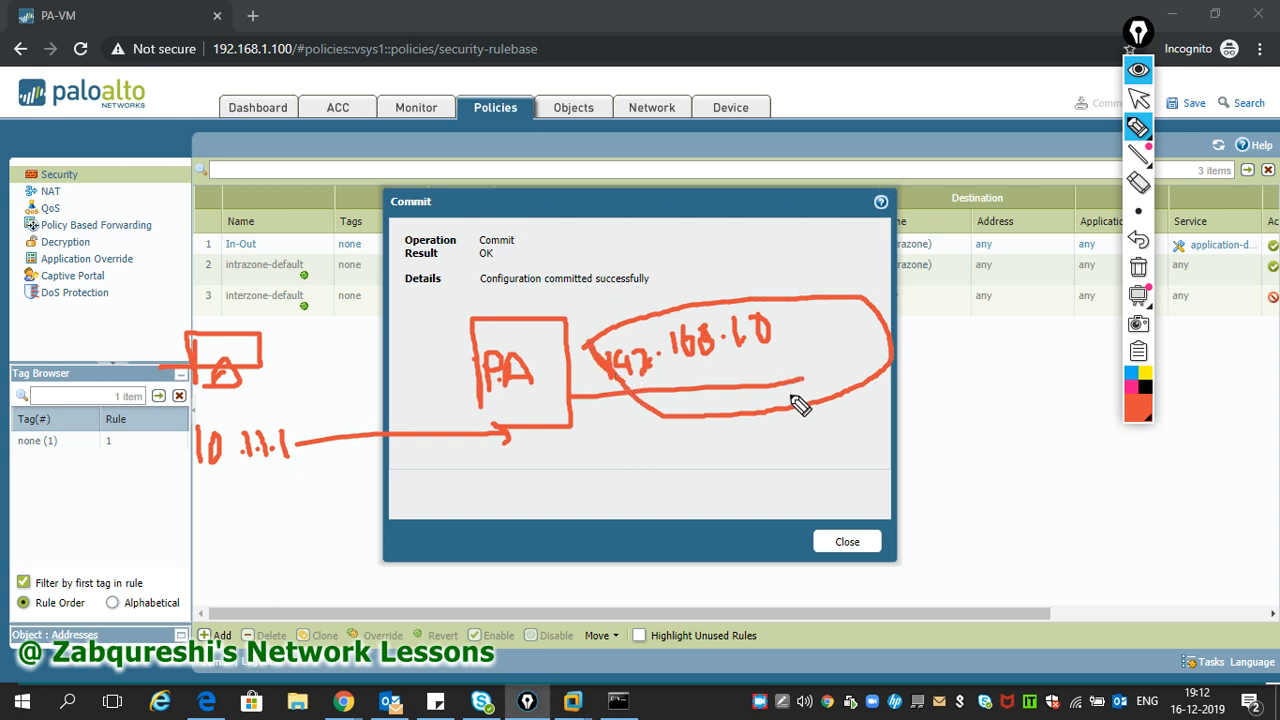
{"action": "mouse_move", "coordinate": [835, 333]}
{"action": "left_mouse_down"}
{"action": "mouse_move", "coordinate": [830, 417]}
{"action": "mouse_move", "coordinate": [826, 362]}
{"action": "mouse_move", "coordinate": [929, 403]}
{"action": "left_mouse_up"}
{"action": "left_click_drag", "start_coordinate": [926, 347], "coordinate": [870, 405]}
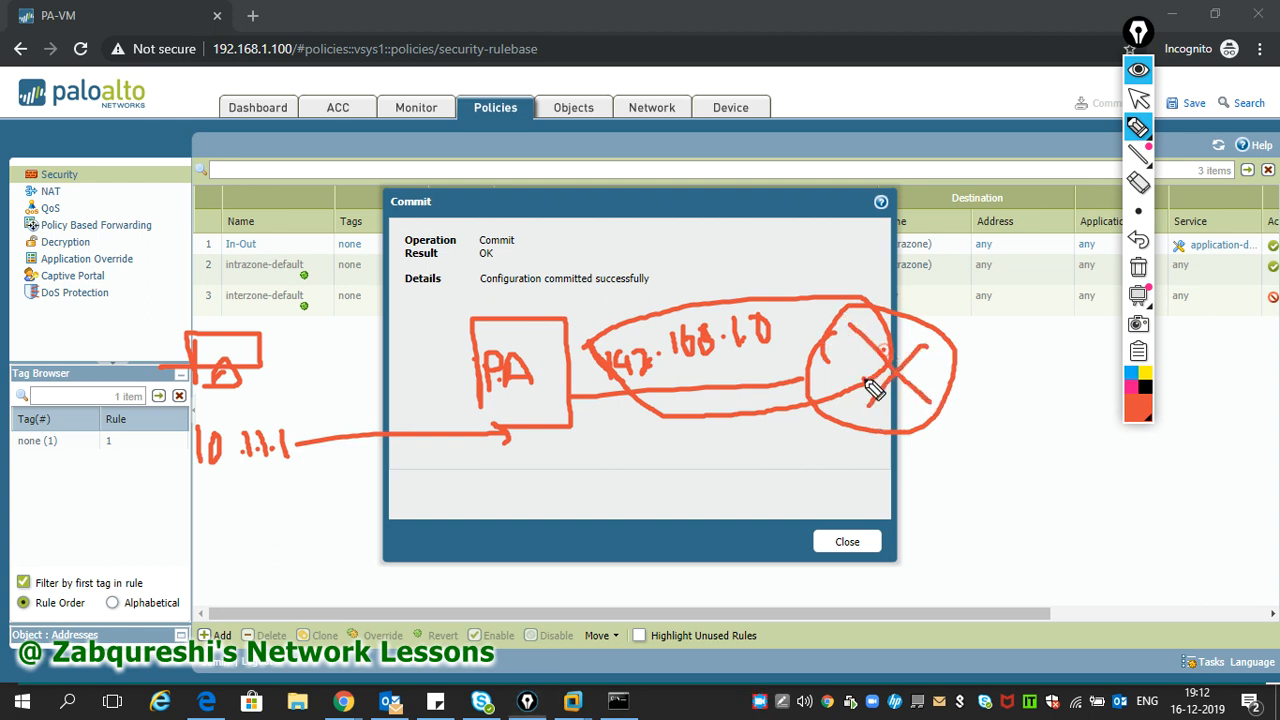
{"action": "left_click_drag", "start_coordinate": [940, 375], "coordinate": [1082, 335]}
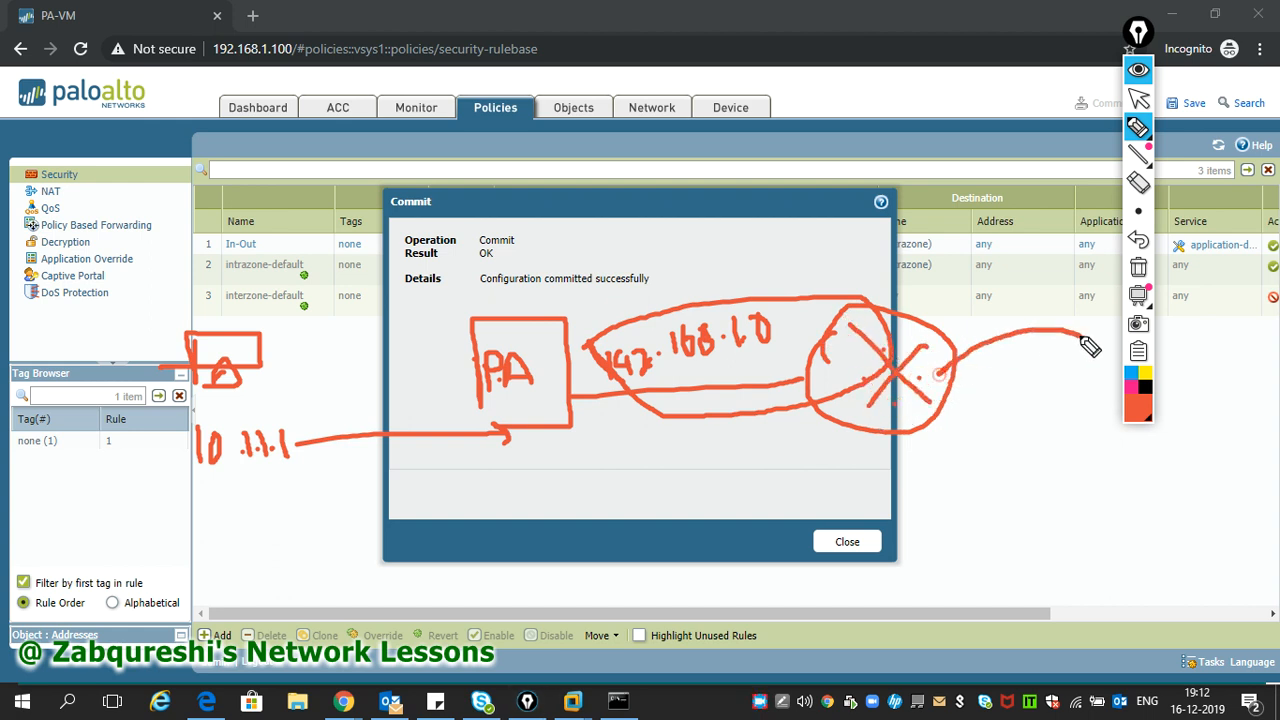
{"action": "left_click_drag", "start_coordinate": [968, 310], "coordinate": [968, 331]}
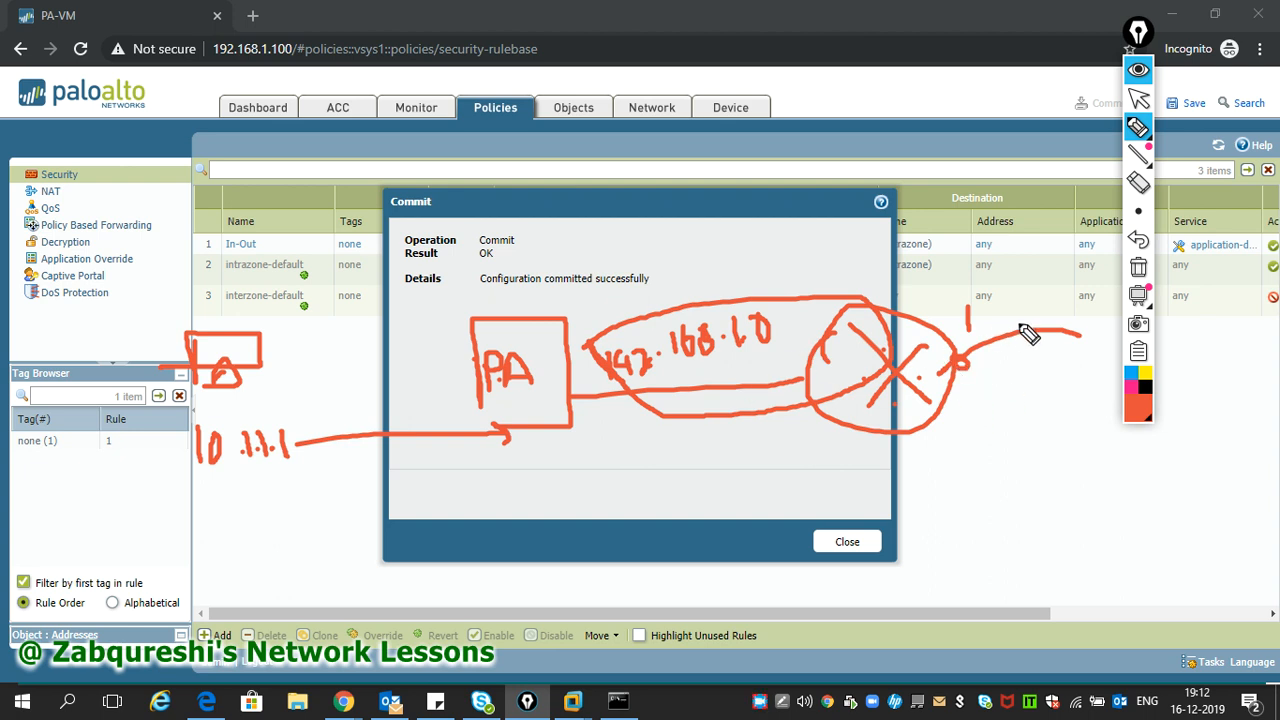
{"action": "mouse_move", "coordinate": [480, 404]}
{"action": "left_mouse_down"}
{"action": "mouse_move", "coordinate": [476, 431]}
{"action": "mouse_move", "coordinate": [500, 427]}
{"action": "mouse_move", "coordinate": [503, 446]}
{"action": "left_mouse_up"}
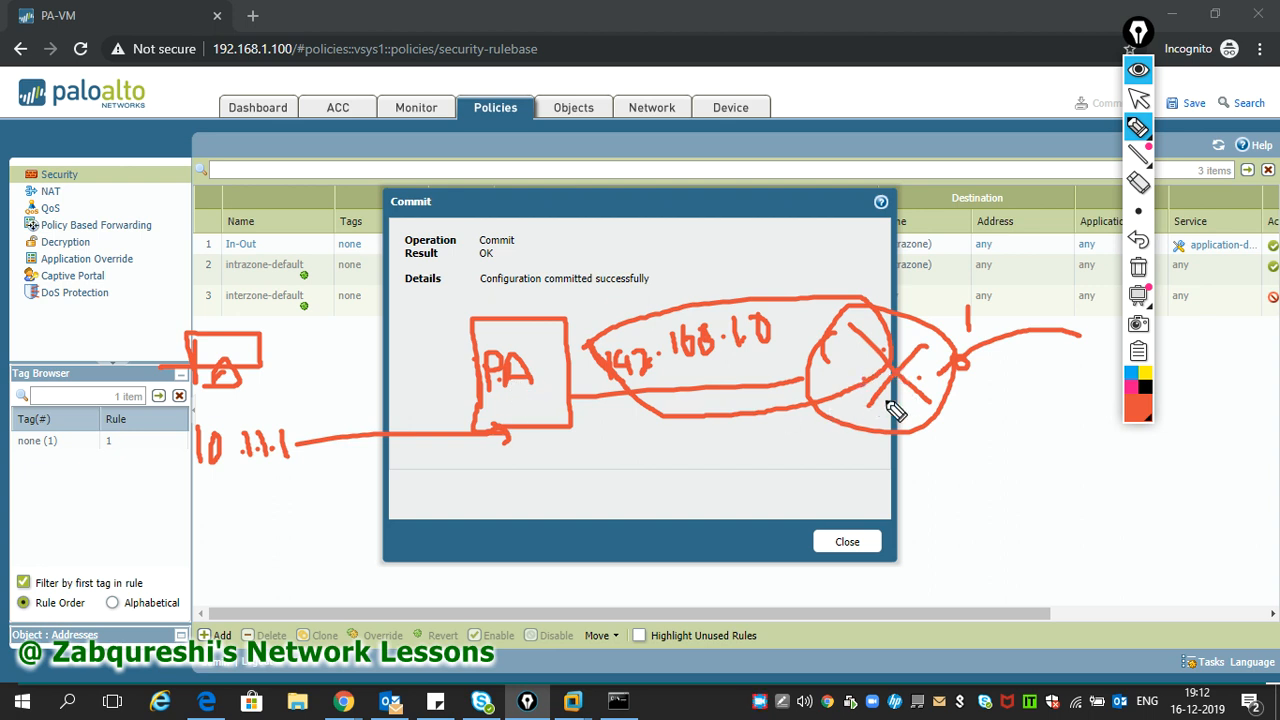
{"action": "left_click_drag", "start_coordinate": [642, 397], "coordinate": [800, 360]}
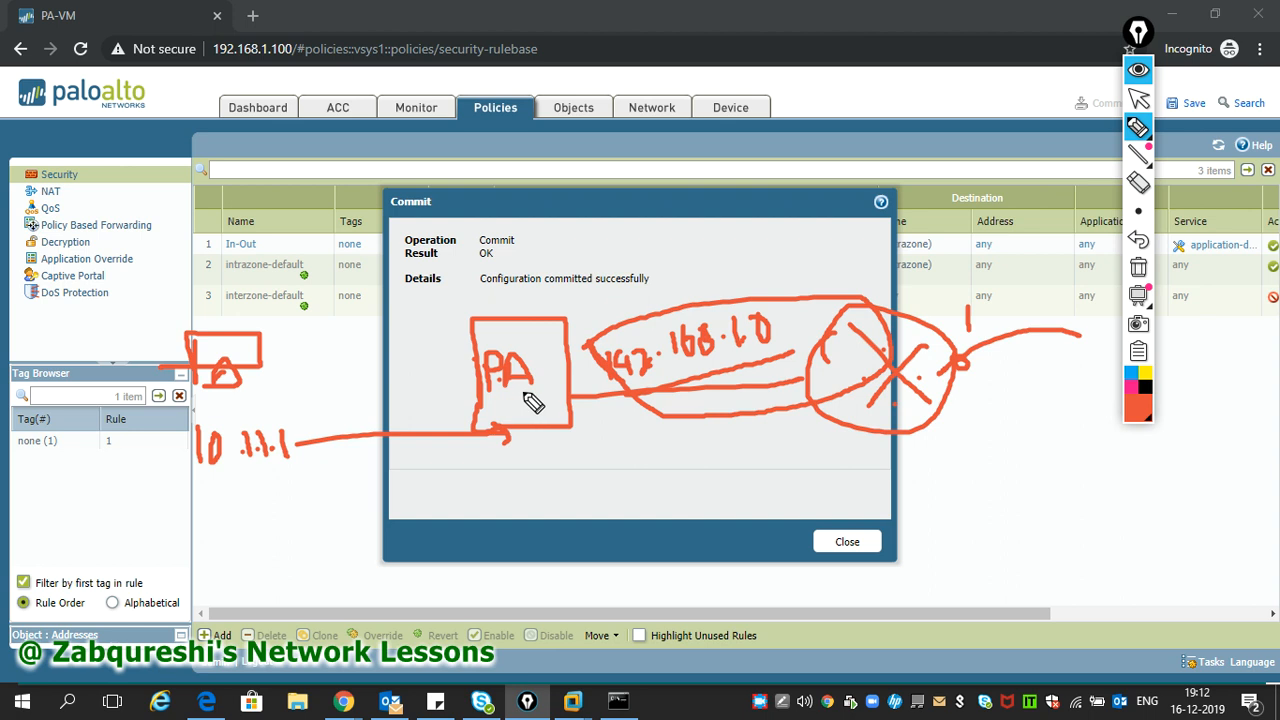
{"action": "mouse_move", "coordinate": [437, 476]}
{"action": "left_mouse_down"}
{"action": "mouse_move", "coordinate": [437, 518]}
{"action": "mouse_move", "coordinate": [468, 482]}
{"action": "mouse_move", "coordinate": [510, 515]}
{"action": "mouse_move", "coordinate": [541, 516]}
{"action": "left_mouse_up"}
{"action": "left_click", "coordinate": [489, 510]}
{"action": "left_click", "coordinate": [527, 512]}
{"action": "left_click", "coordinate": [557, 505]}
{"action": "left_click_drag", "start_coordinate": [586, 478], "coordinate": [587, 515]}
{"action": "mouse_move", "coordinate": [673, 471]}
{"action": "left_mouse_down"}
{"action": "mouse_move", "coordinate": [674, 498]}
{"action": "mouse_move", "coordinate": [752, 500]}
{"action": "mouse_move", "coordinate": [790, 478]}
{"action": "mouse_move", "coordinate": [798, 488]}
{"action": "left_mouse_up"}
{"action": "left_click", "coordinate": [737, 485]}
{"action": "left_click_drag", "start_coordinate": [820, 470], "coordinate": [849, 471]}
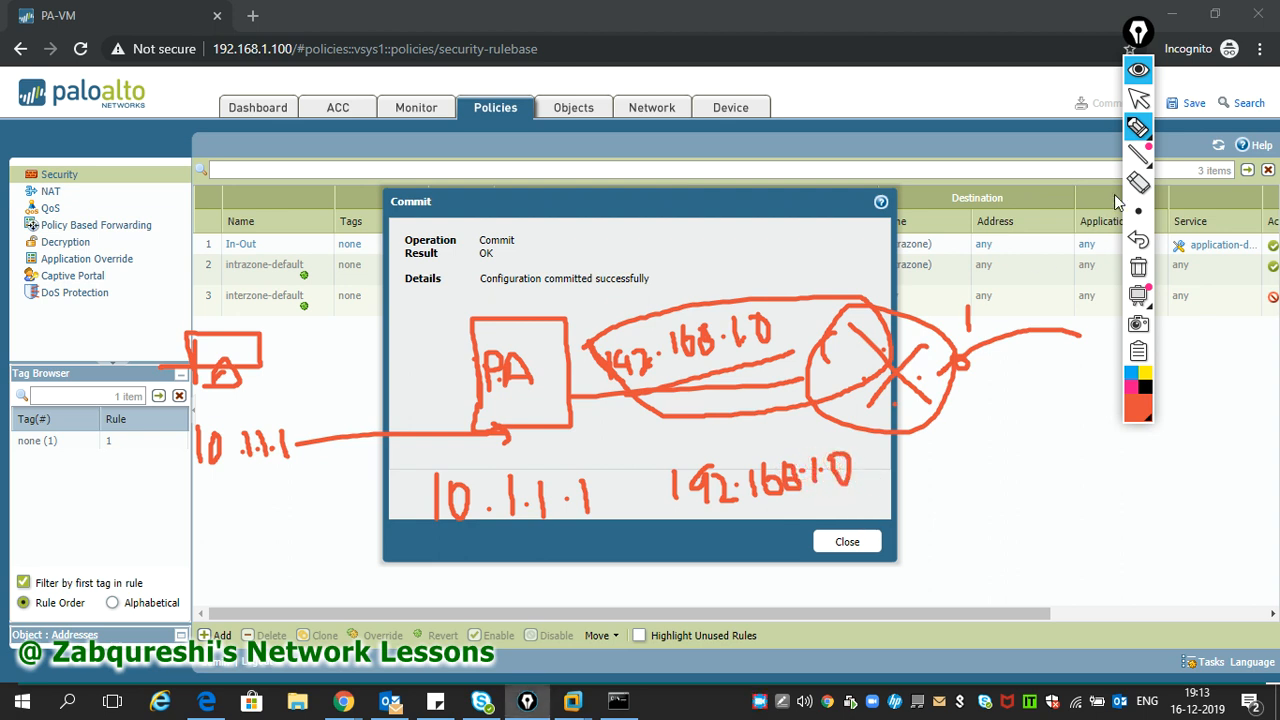
{"action": "left_click", "coordinate": [1138, 71]}
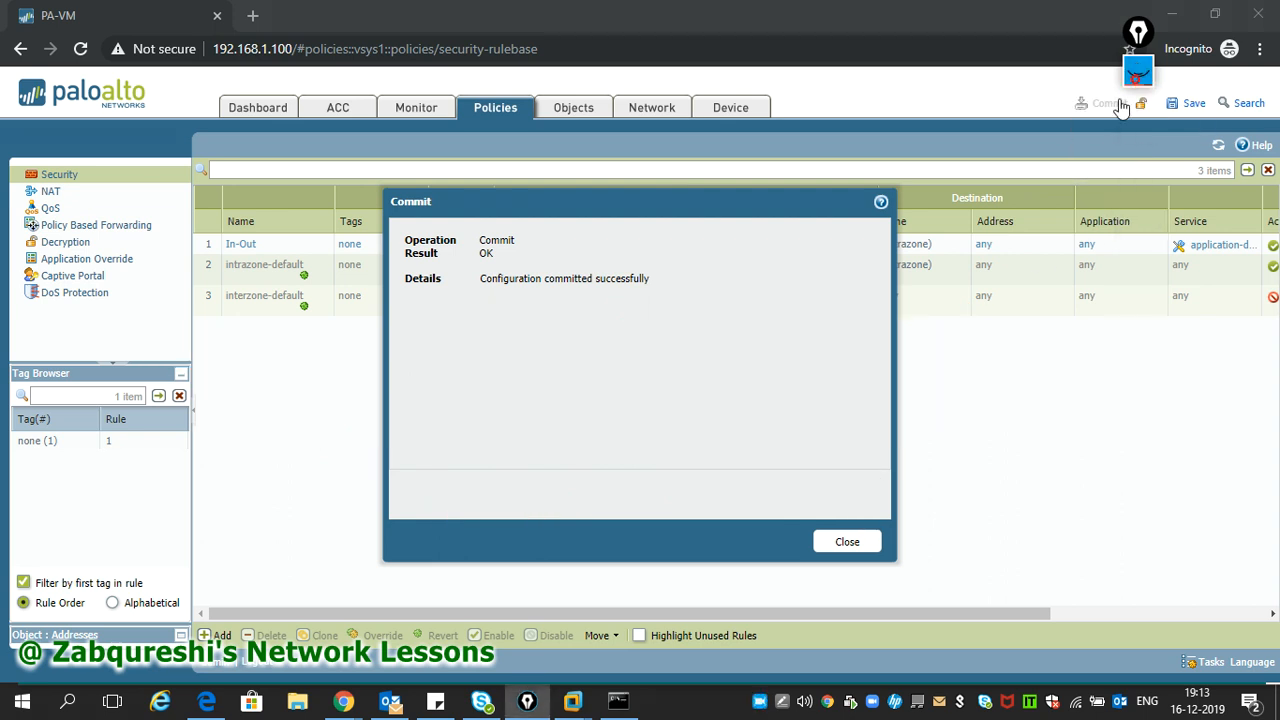
- Close the finished commit result and switch to the VMware Workstation window
{"action": "left_click", "coordinate": [850, 543]}
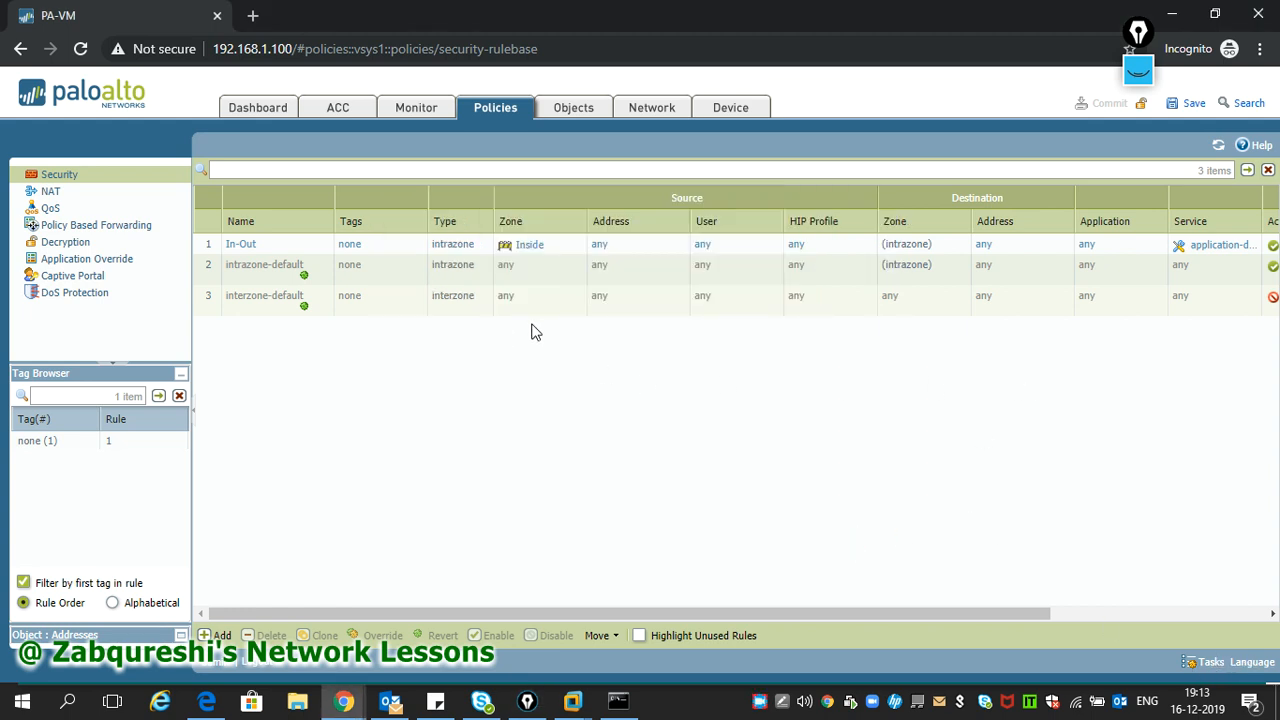
{"action": "left_click", "coordinate": [573, 702]}
{"action": "left_click", "coordinate": [731, 611]}
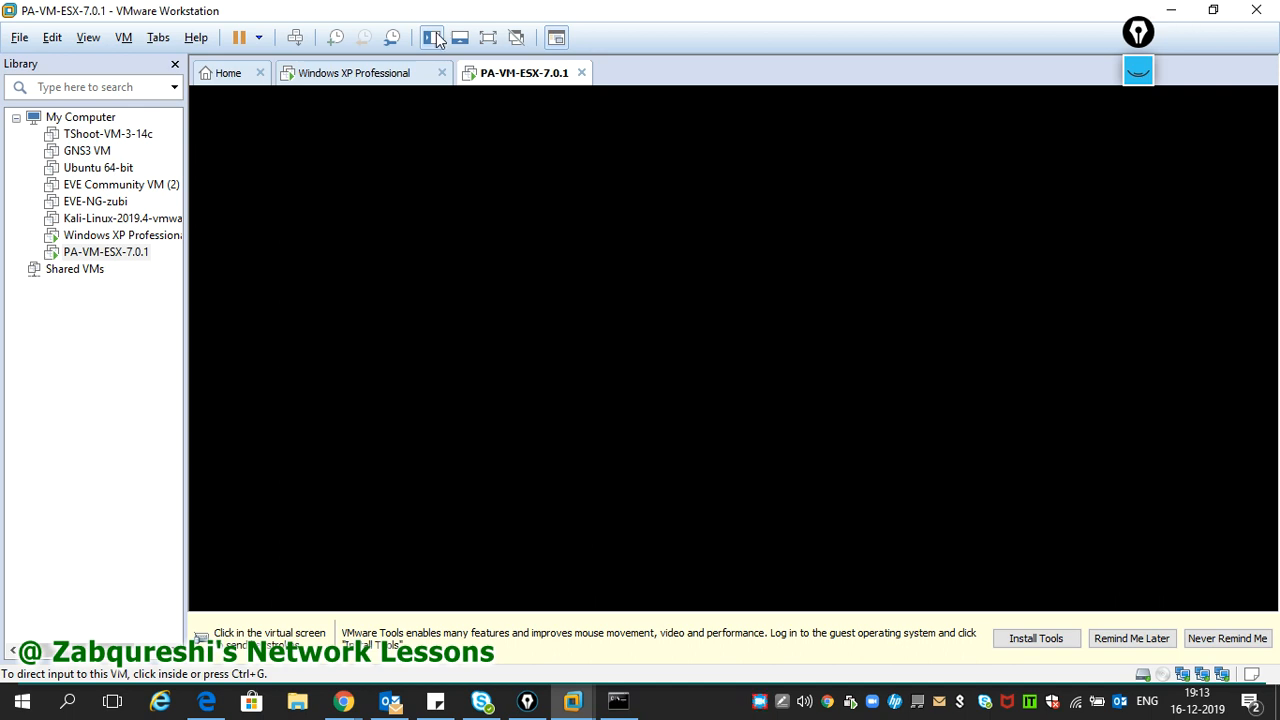
- Rerun ping 8.8.8.8 on the XP VM, stop it after no replies, and return to the firewall page
{"action": "left_click", "coordinate": [381, 76]}
{"action": "left_click", "coordinate": [593, 409]}
{"action": "key", "text": "Up"}
{"action": "key", "text": "Return"}
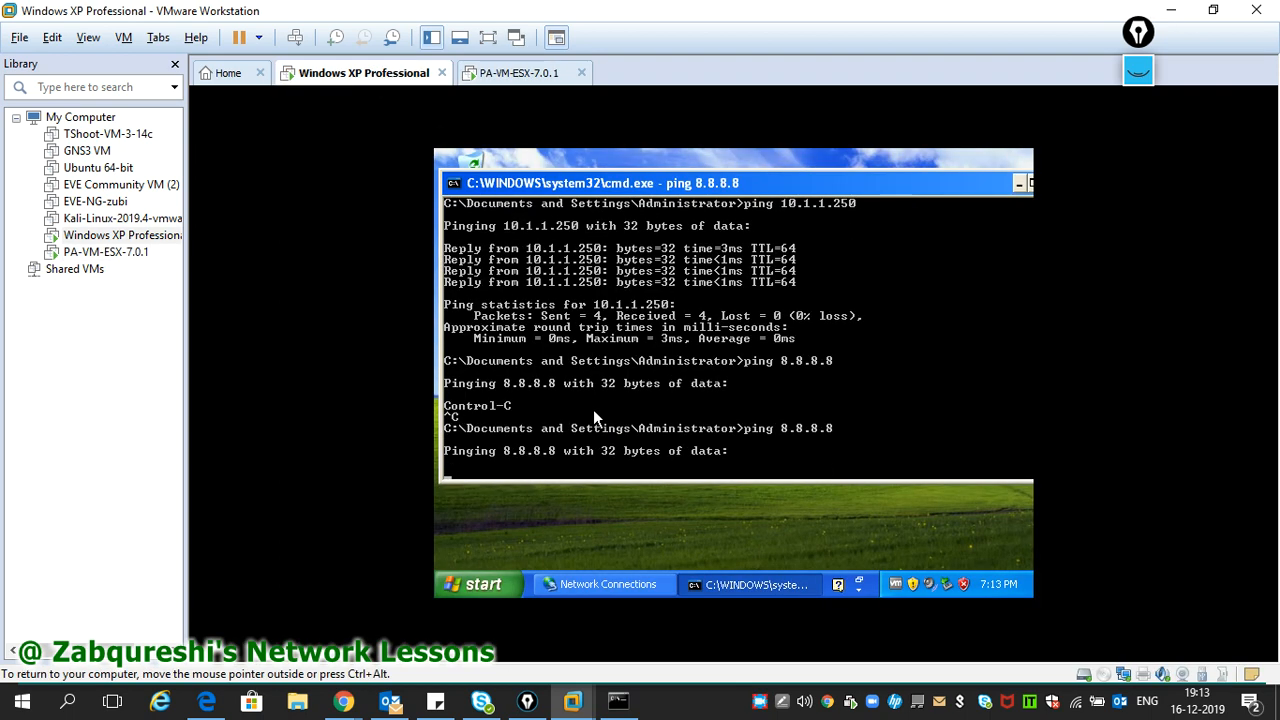
{"action": "key", "text": "ctrl+c"}
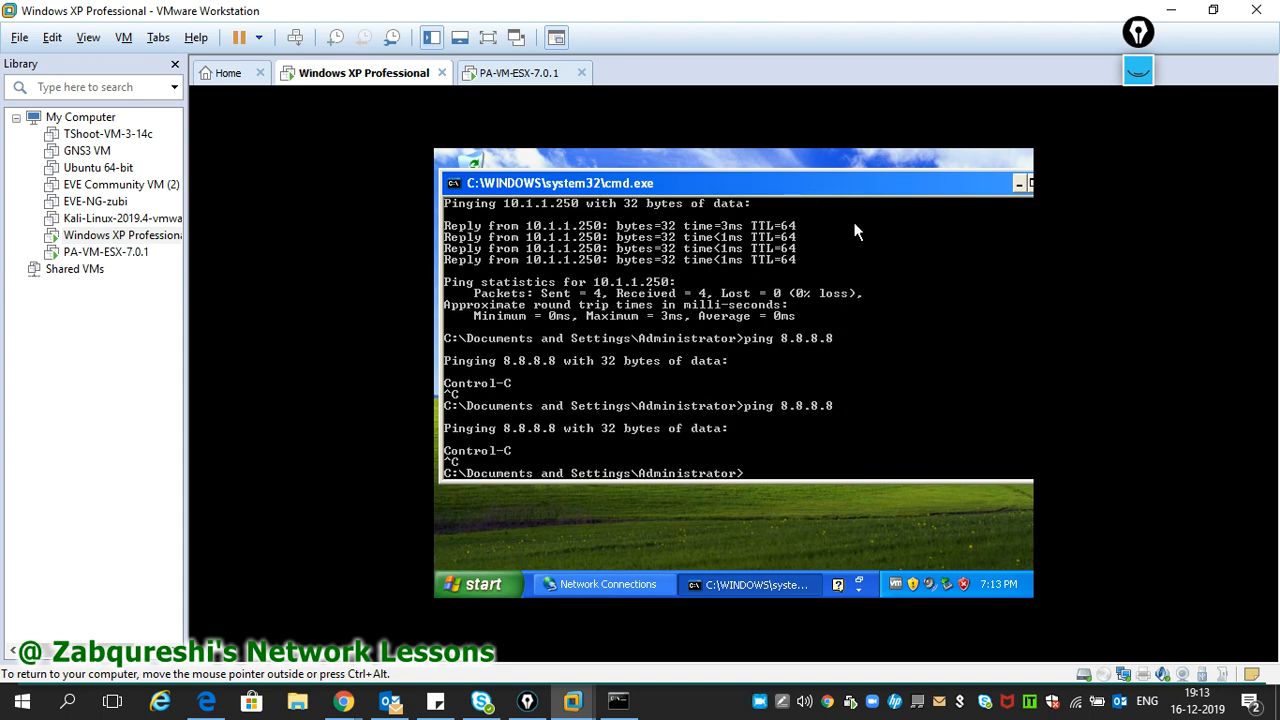
{"action": "mouse_move", "coordinate": [343, 703]}
{"action": "left_click", "coordinate": [557, 625]}
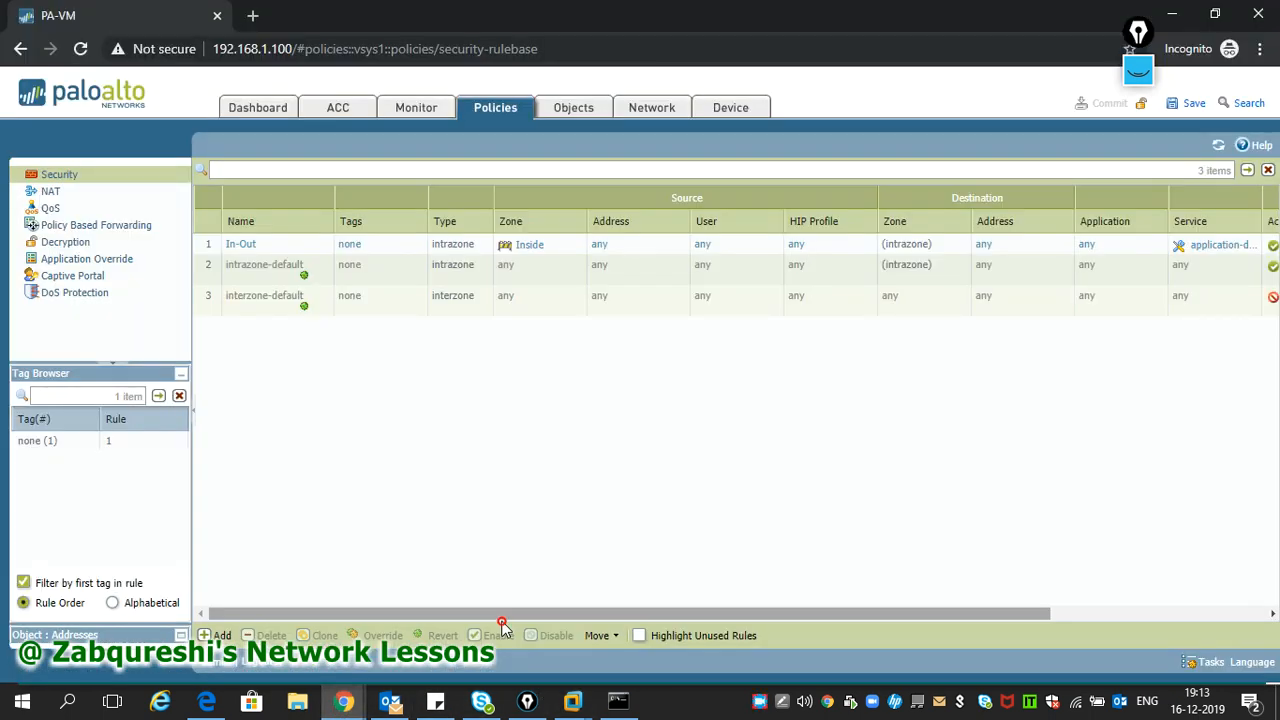
- Open the NAT rulebase and start a new NAT rule named In-Out Nat with a description
{"action": "left_click", "coordinate": [482, 118]}
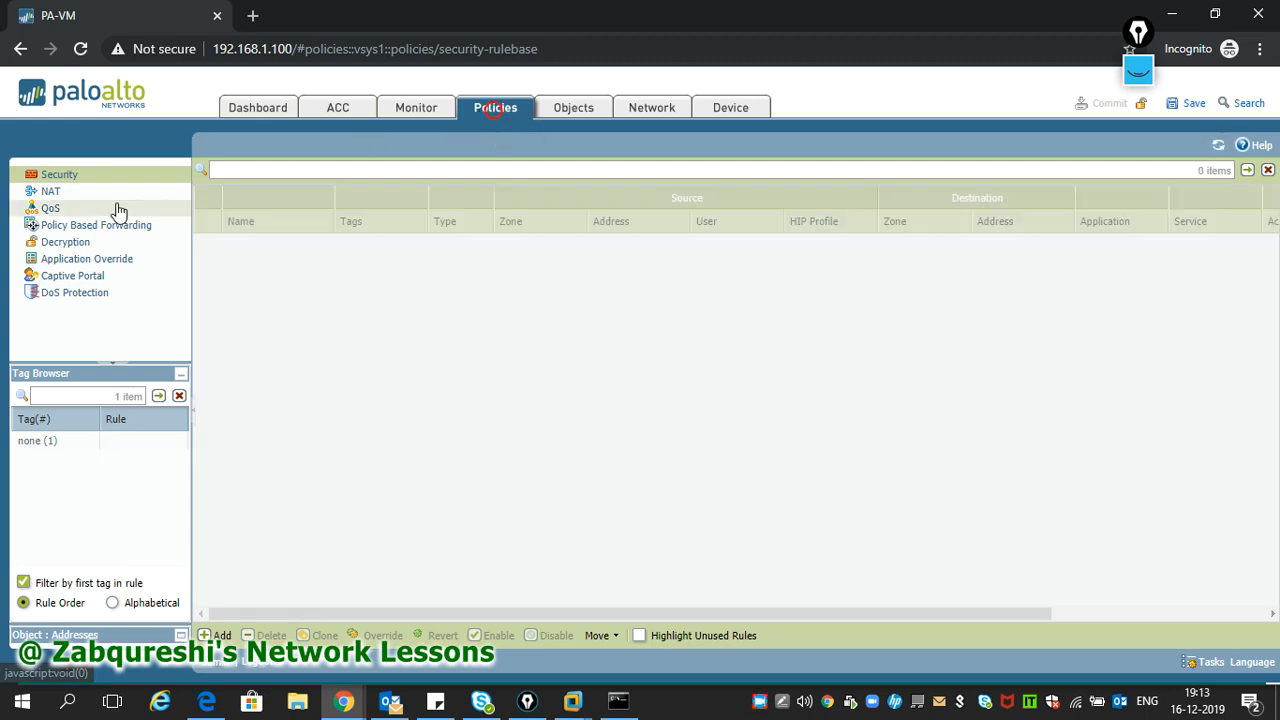
{"action": "left_click", "coordinate": [88, 196]}
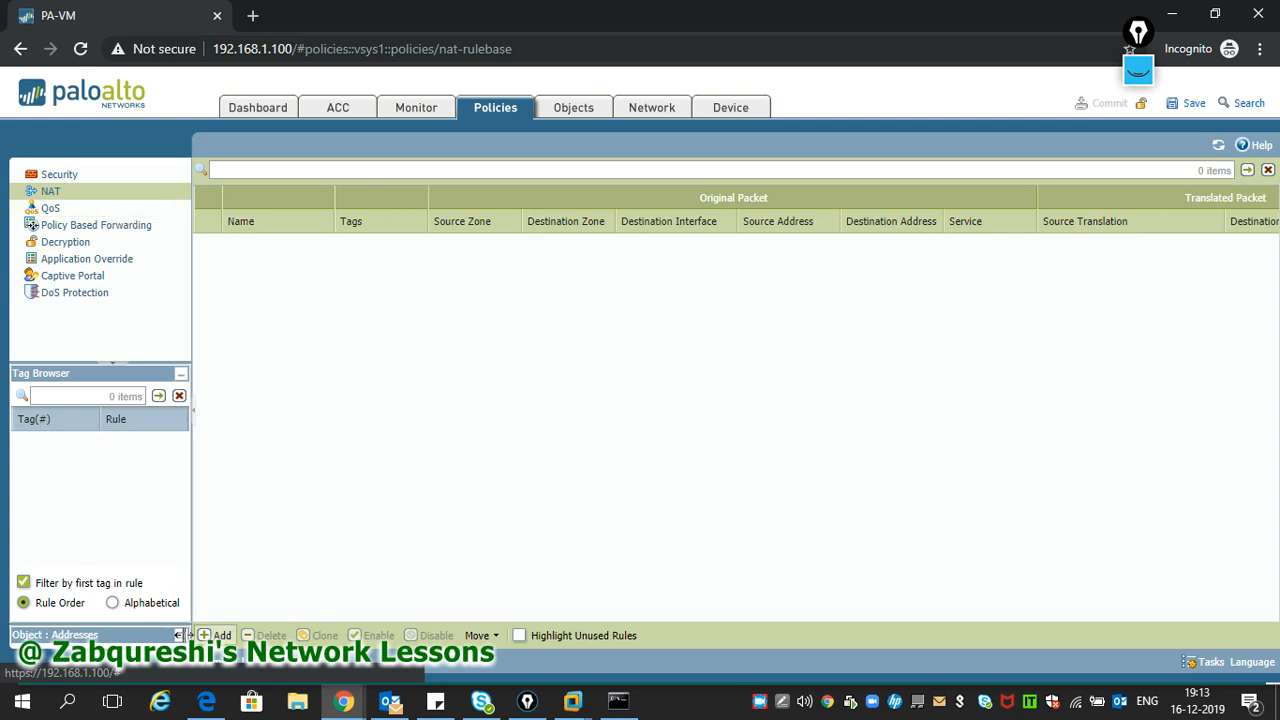
{"action": "left_click", "coordinate": [178, 635]}
{"action": "left_click", "coordinate": [215, 635]}
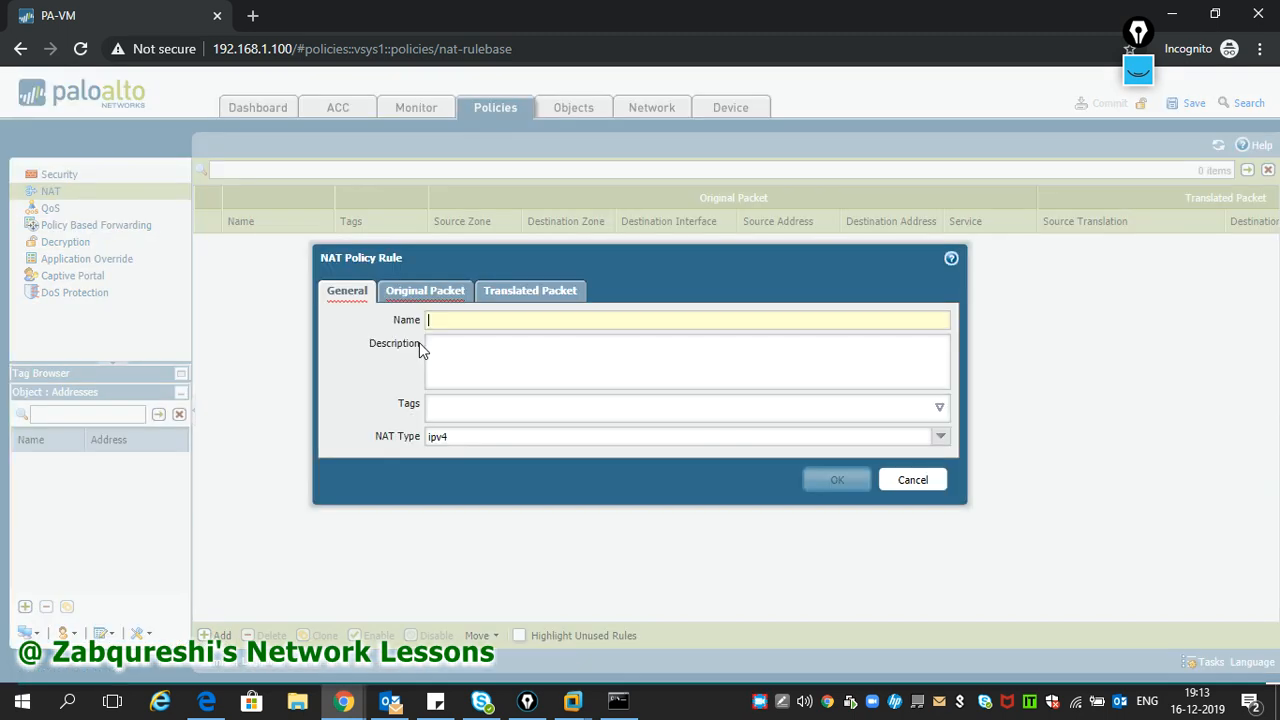
{"action": "left_click", "coordinate": [439, 320]}
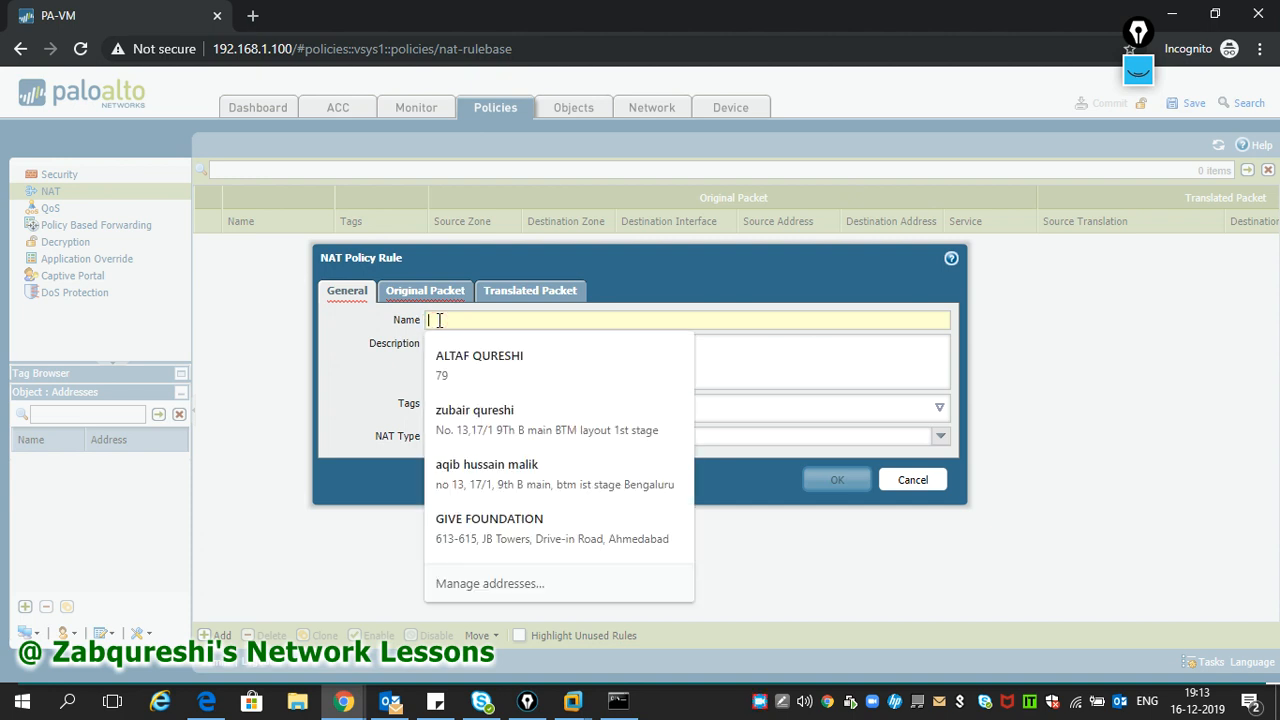
{"action": "type", "text": "In-Out-NAt"}
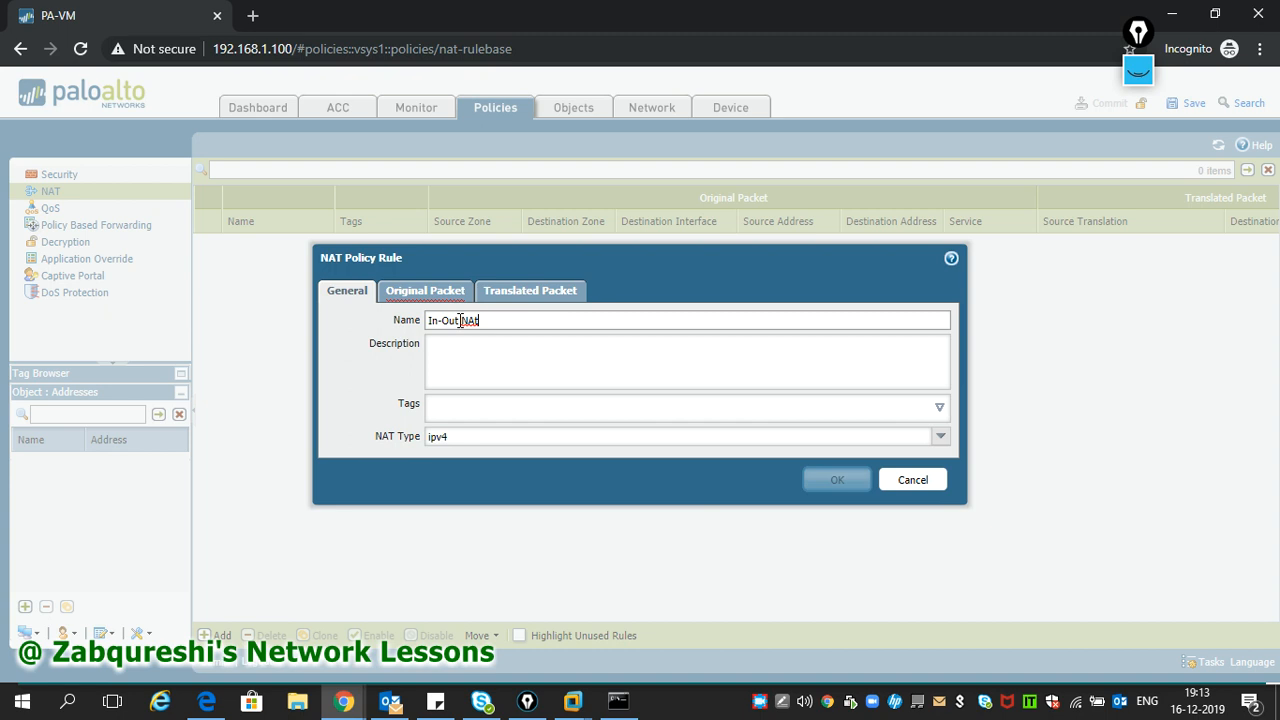
{"action": "left_click", "coordinate": [454, 356]}
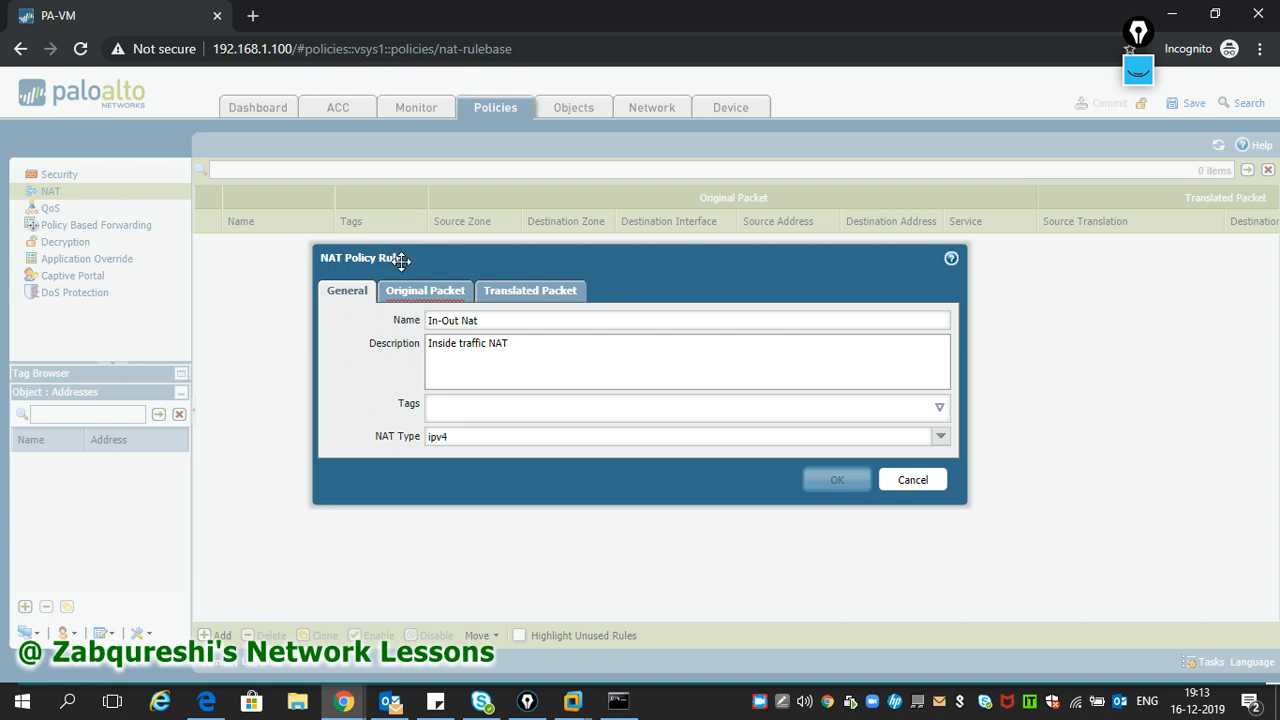
- Match Inside to Outside zones via ethernet1/2 from source address 10.1.1.0/24
{"action": "left_click", "coordinate": [425, 290]}
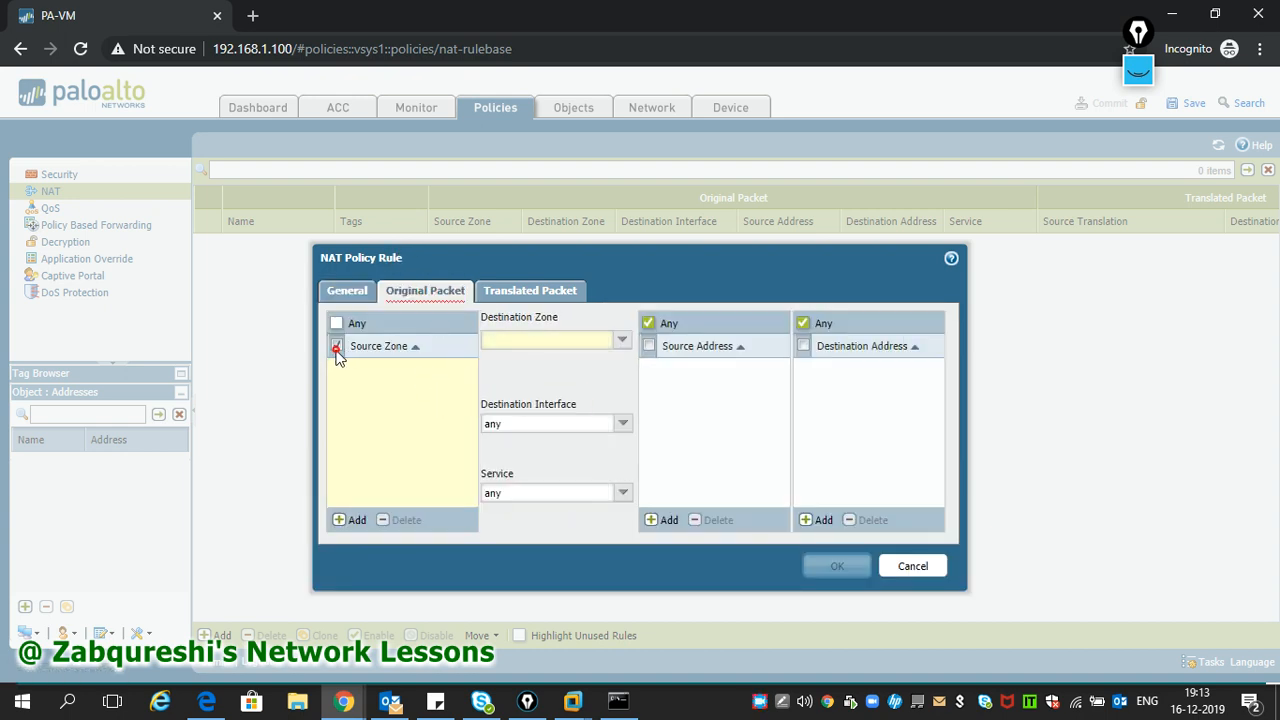
{"action": "left_click", "coordinate": [350, 520]}
{"action": "left_click", "coordinate": [366, 390]}
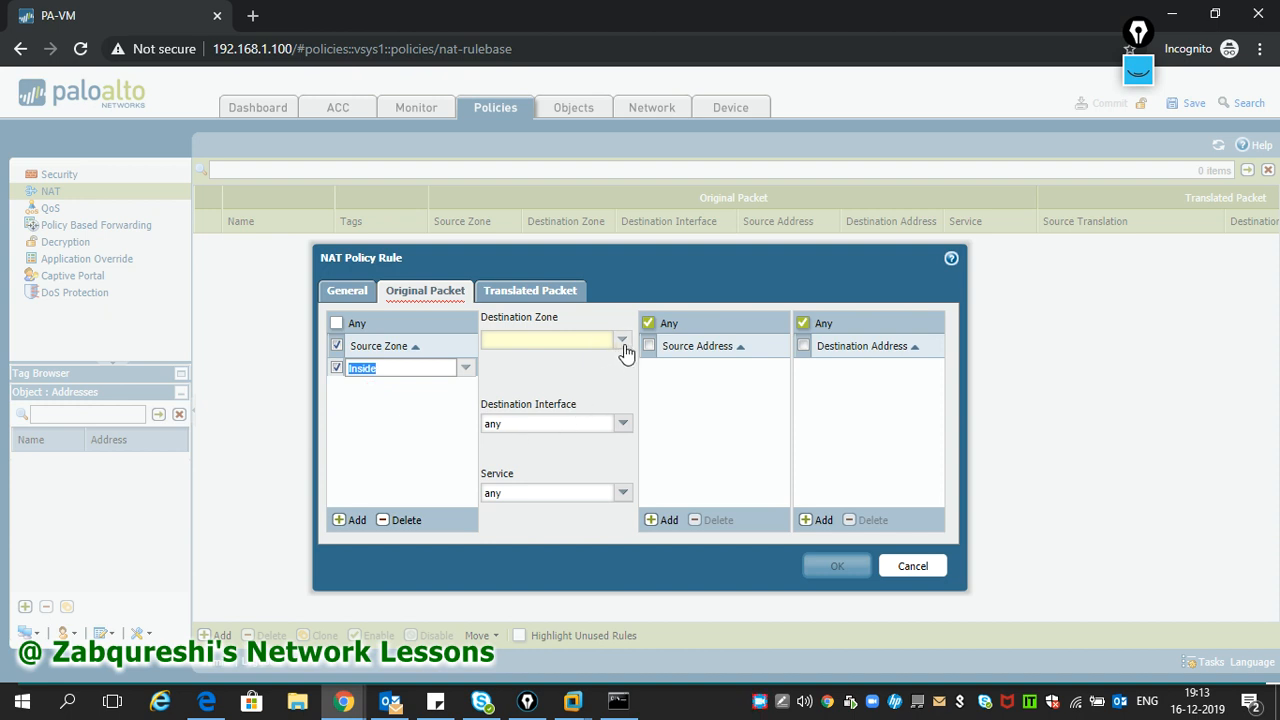
{"action": "left_click", "coordinate": [622, 340]}
{"action": "left_click", "coordinate": [563, 377]}
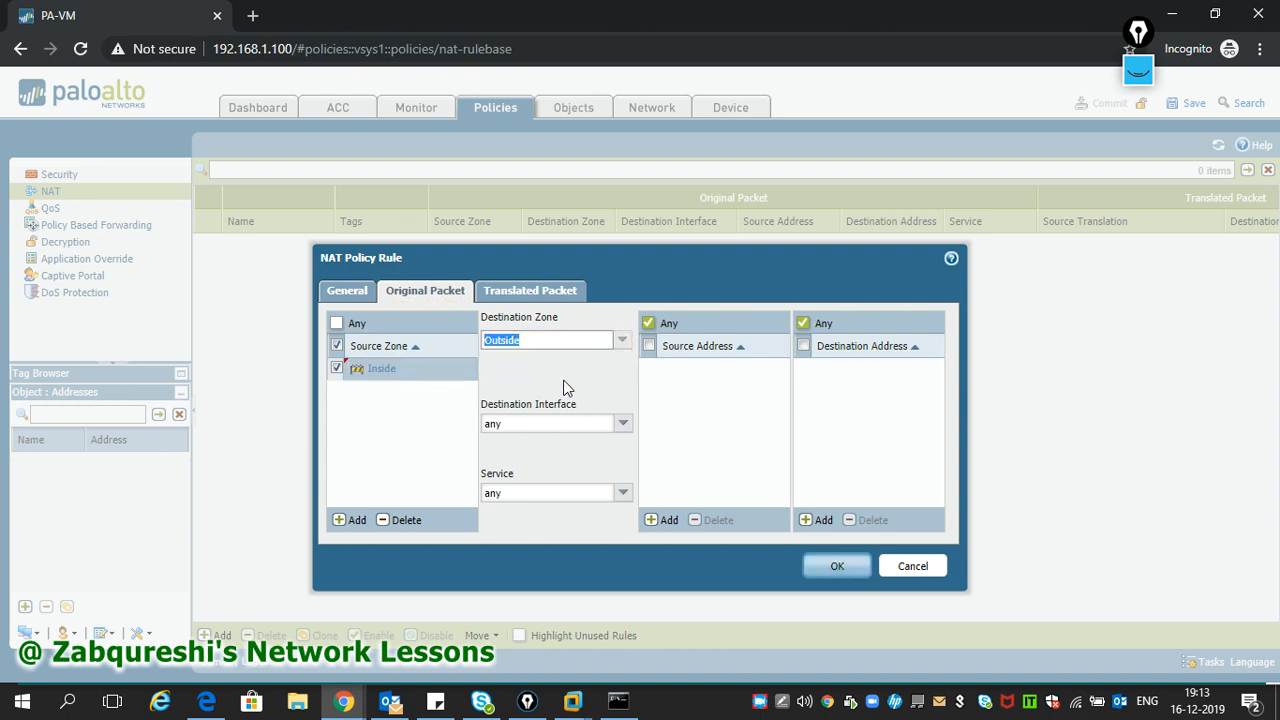
{"action": "left_click", "coordinate": [624, 425]}
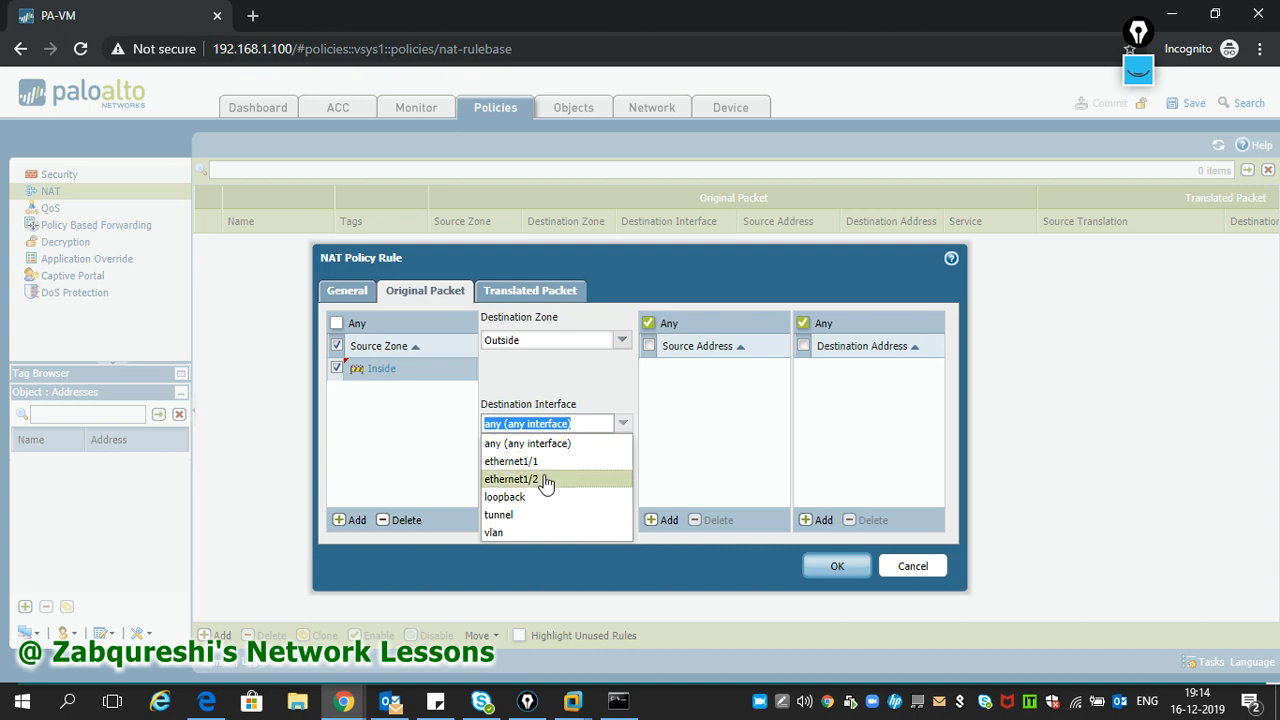
{"action": "left_click", "coordinate": [541, 479]}
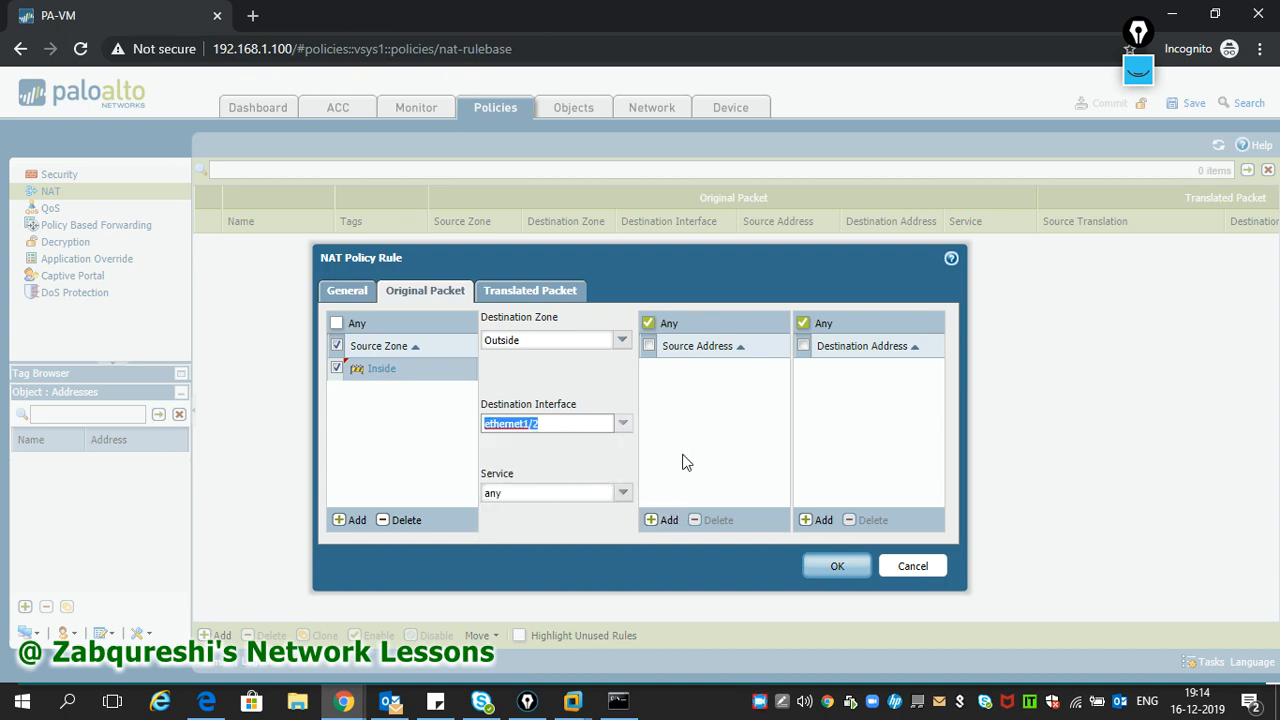
{"action": "left_click", "coordinate": [665, 521]}
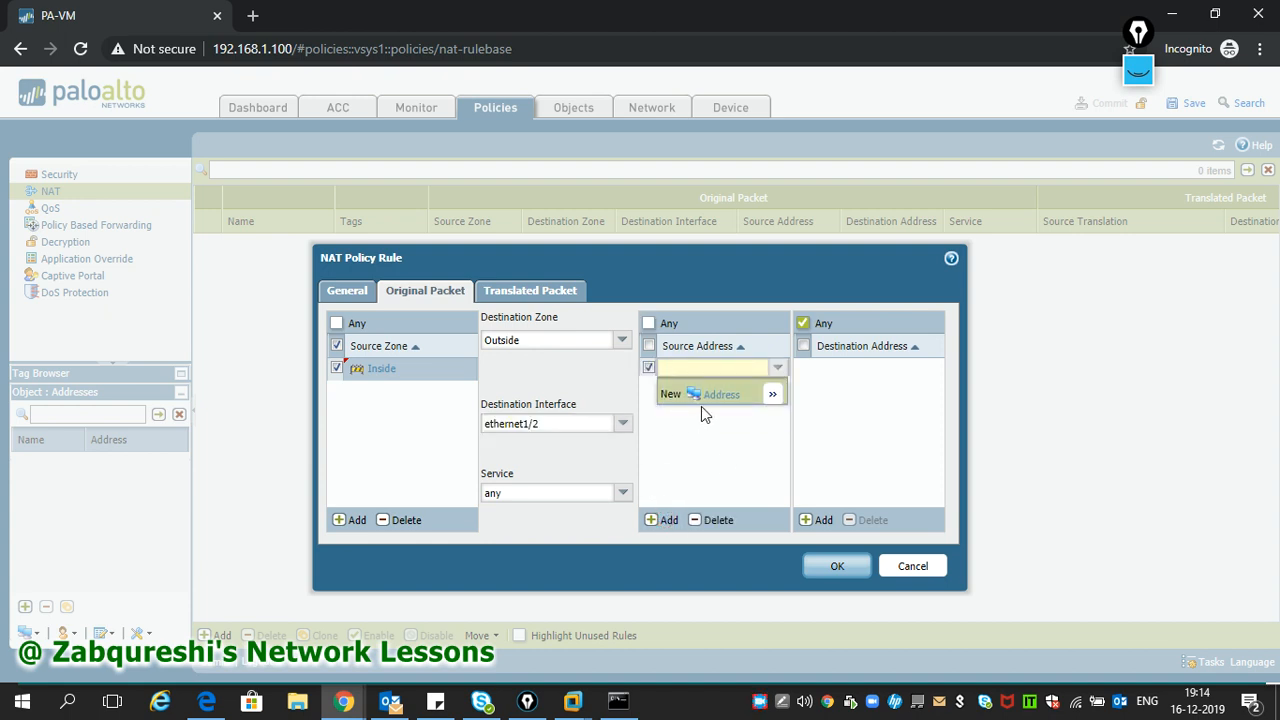
{"action": "left_click", "coordinate": [690, 368]}
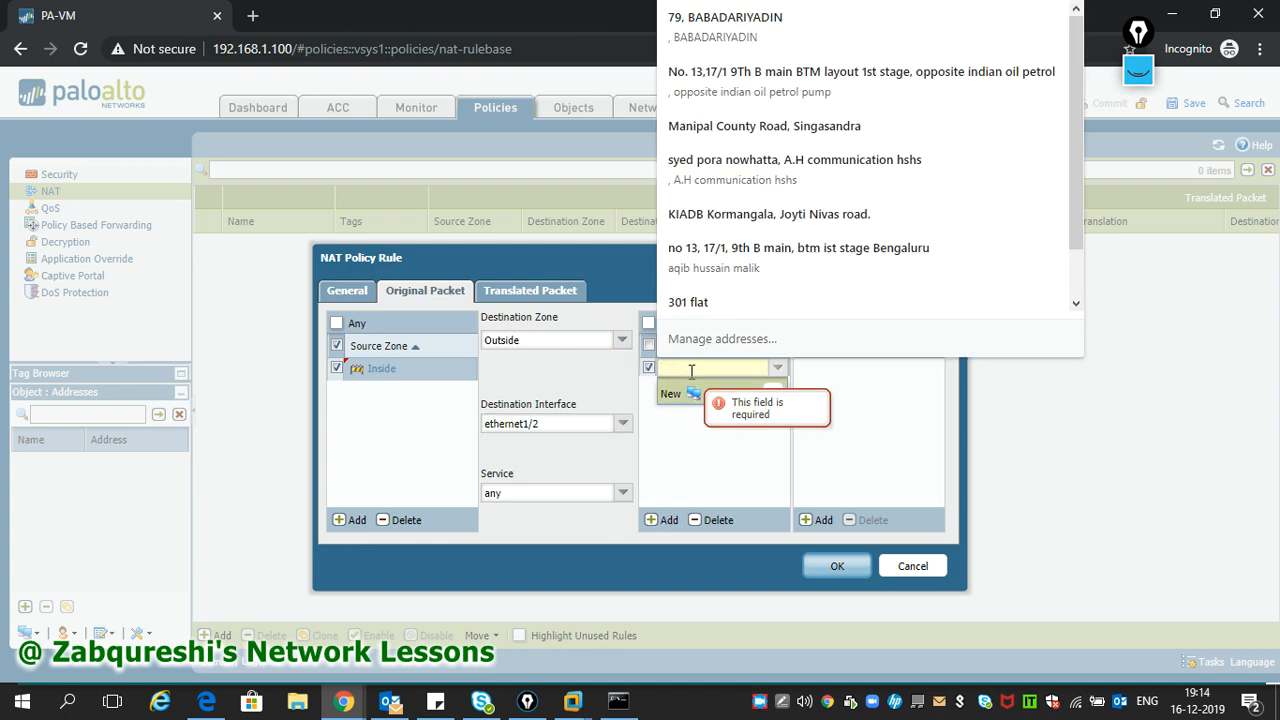
{"action": "type", "text": "10"}
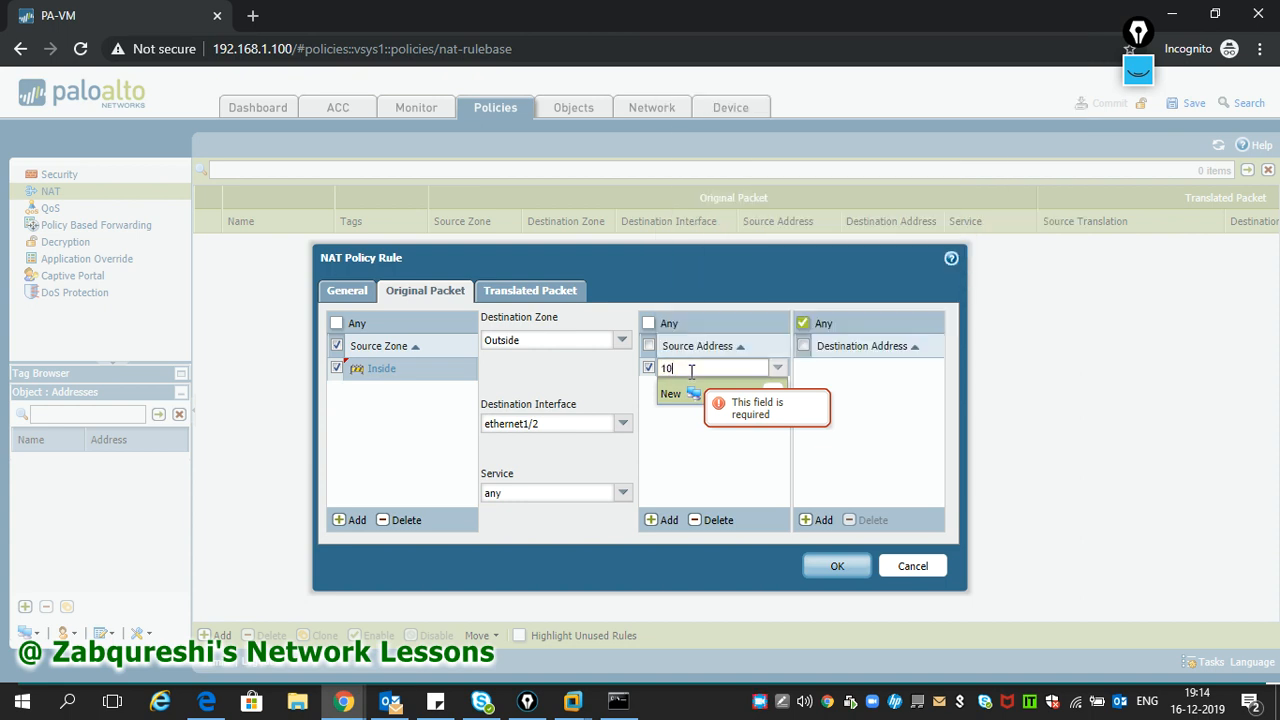
{"action": "type", "text": ".1.1.0/24"}
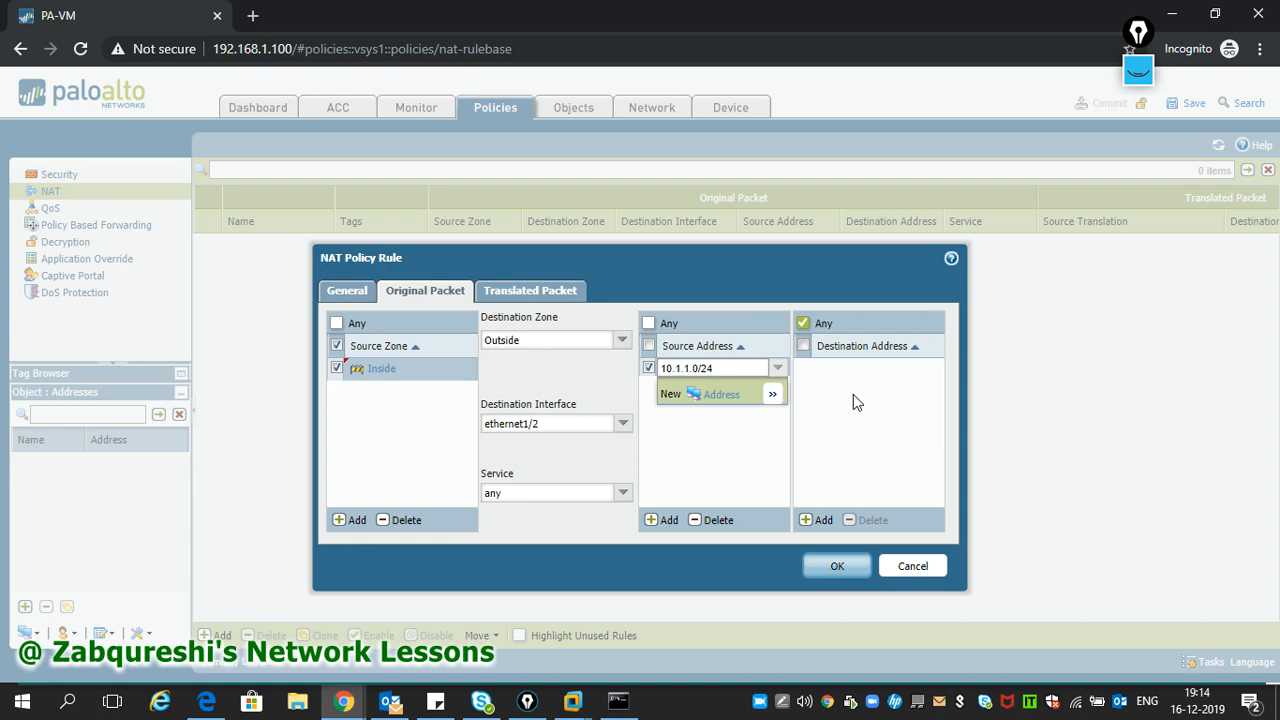
{"action": "left_click", "coordinate": [853, 395]}
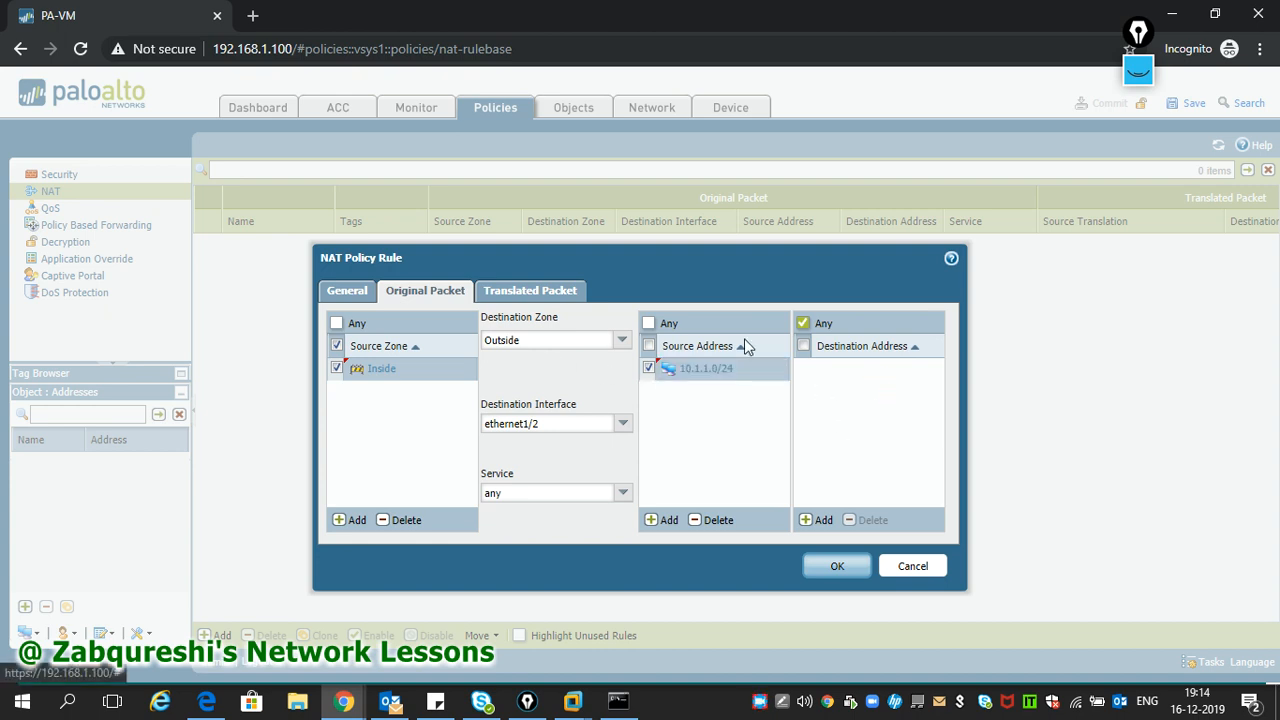
{"action": "left_click", "coordinate": [505, 289]}
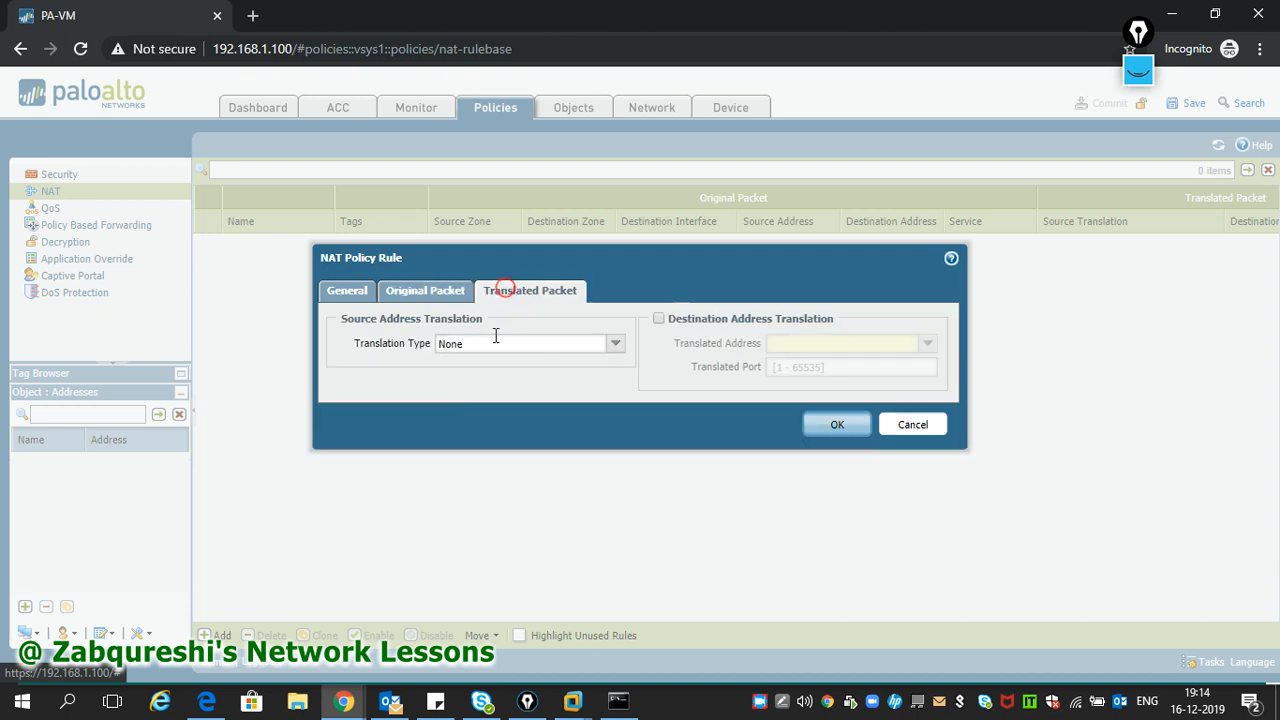
- Translate sources with Dynamic IP to 192.168.1.0/24 and save the In-Out Nat rule
{"action": "left_click", "coordinate": [619, 345]}
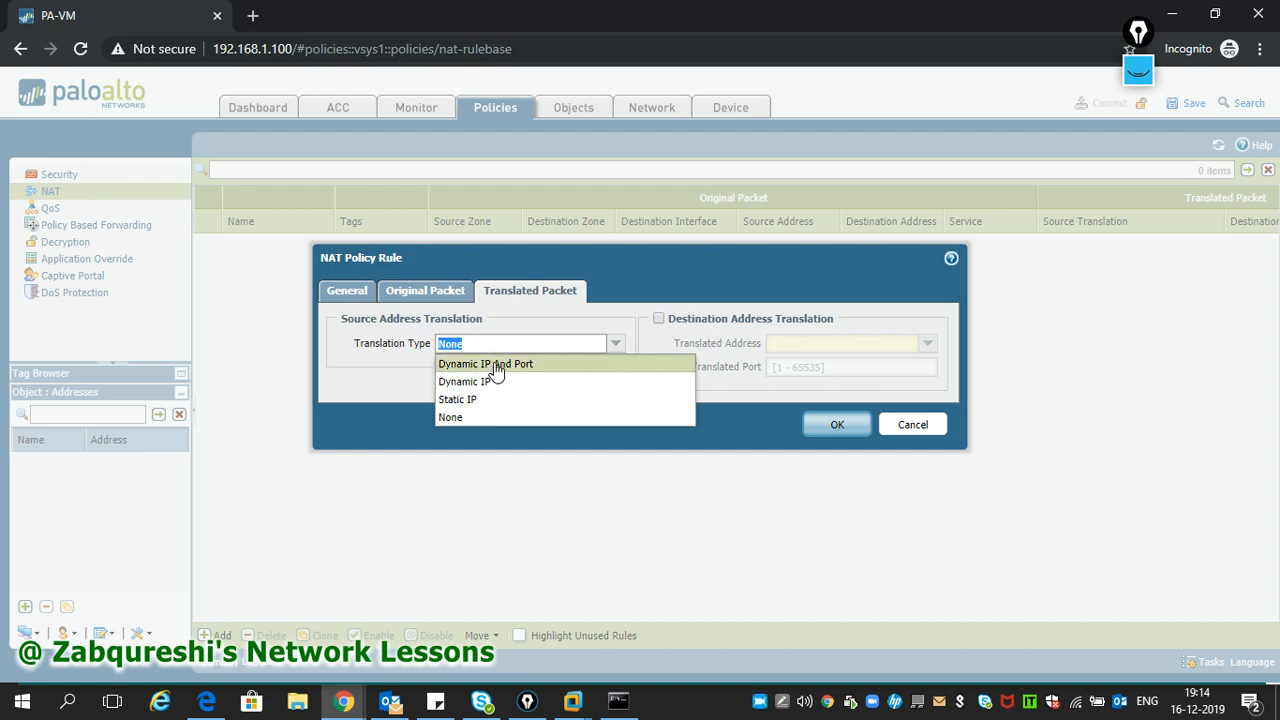
{"action": "left_click", "coordinate": [486, 384]}
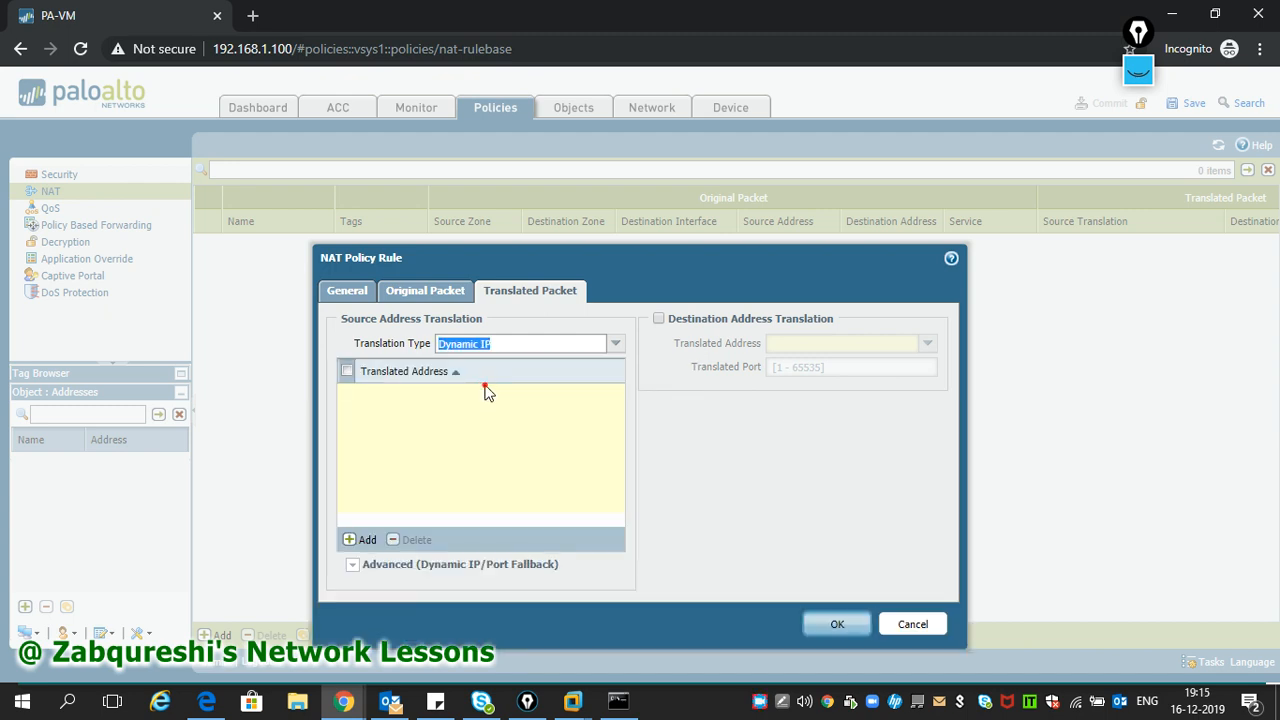
{"action": "left_click", "coordinate": [360, 539]}
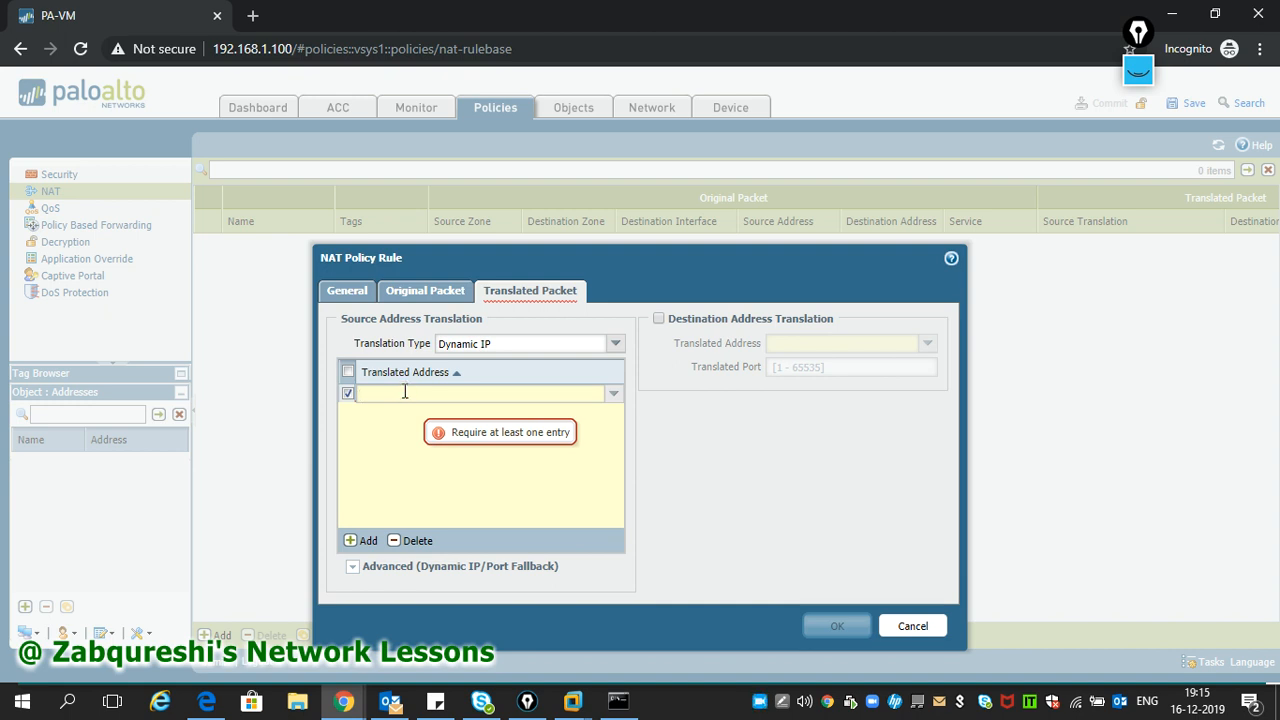
{"action": "left_click", "coordinate": [362, 540]}
{"action": "left_click", "coordinate": [381, 394]}
{"action": "type", "text": "192.168.1"}
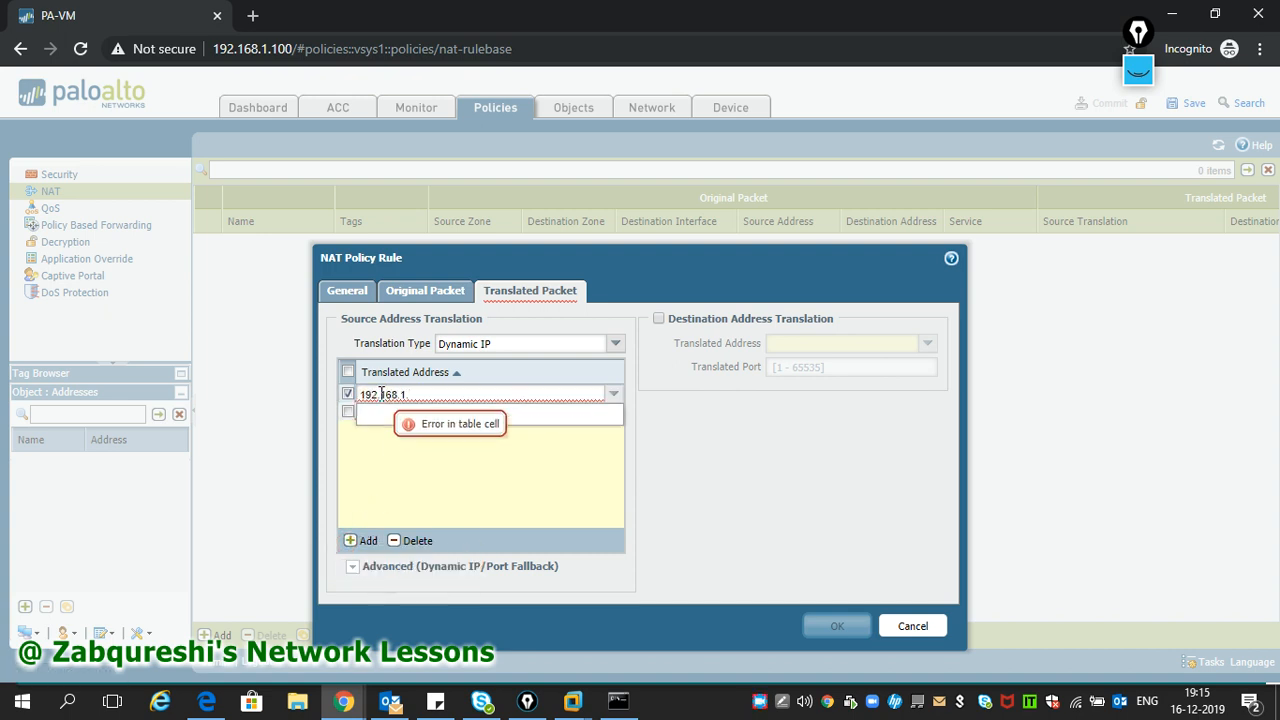
{"action": "left_click", "coordinate": [778, 705]}
{"action": "left_click", "coordinate": [591, 504]}
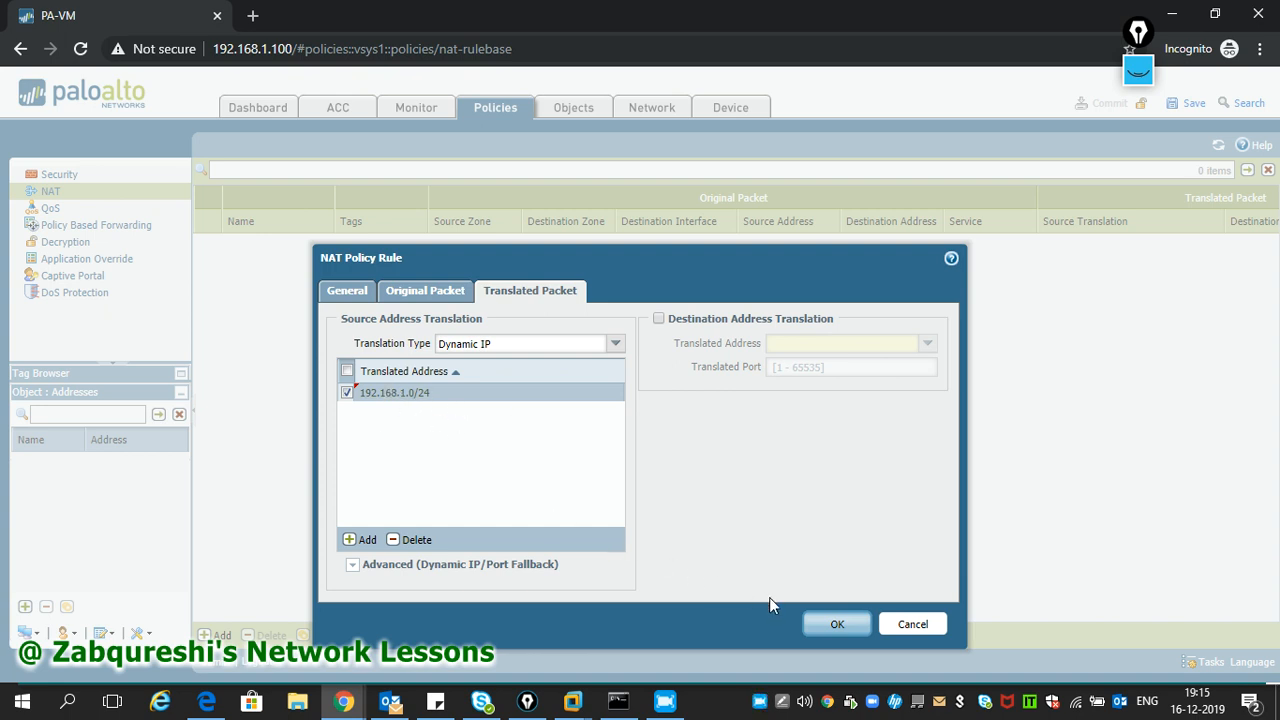
{"action": "left_click", "coordinate": [834, 626]}
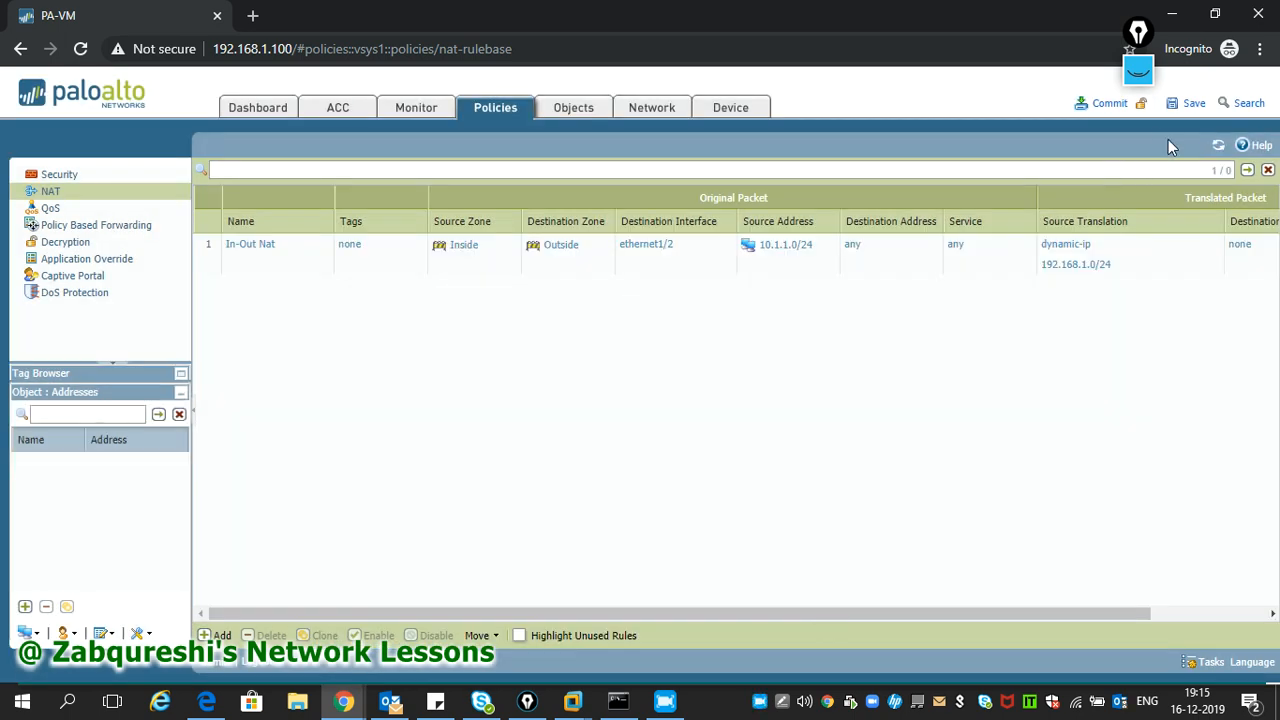
{"action": "left_click", "coordinate": [1117, 106]}
- Confirm the commit of the In-Out Nat rule and return to the XP virtual machine
{"action": "left_click", "coordinate": [711, 428]}
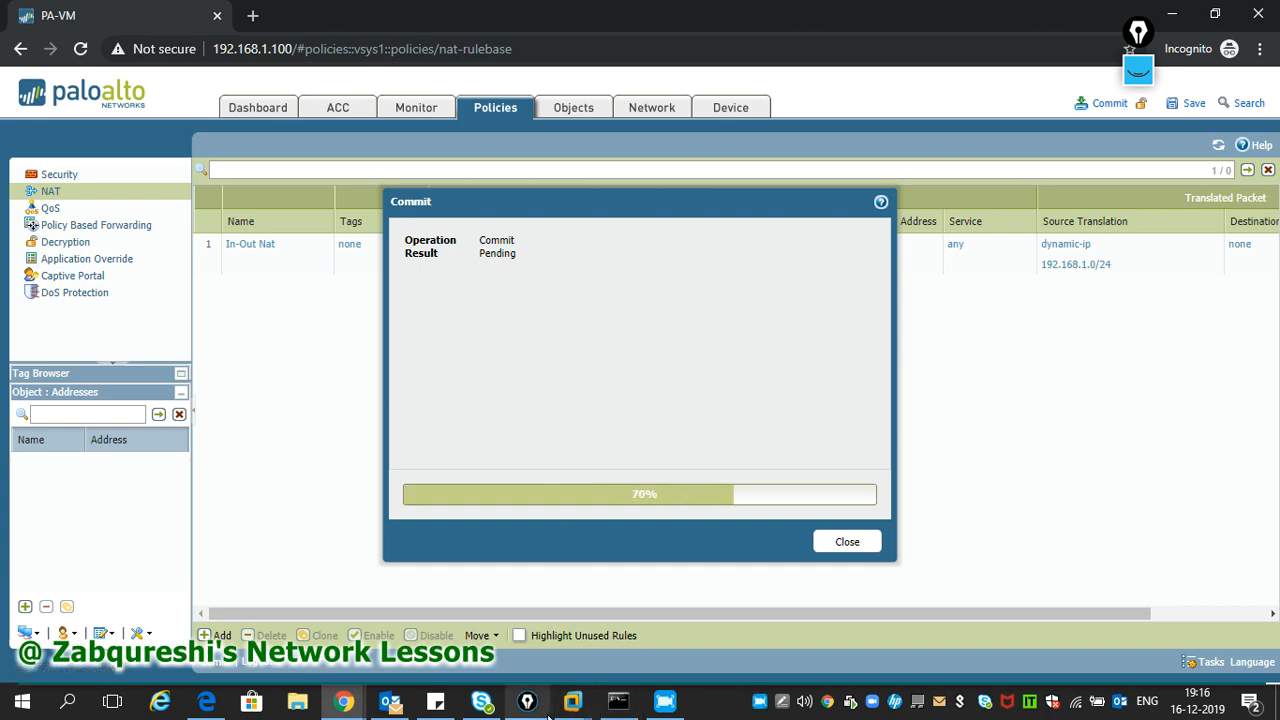
{"action": "mouse_move", "coordinate": [561, 711]}
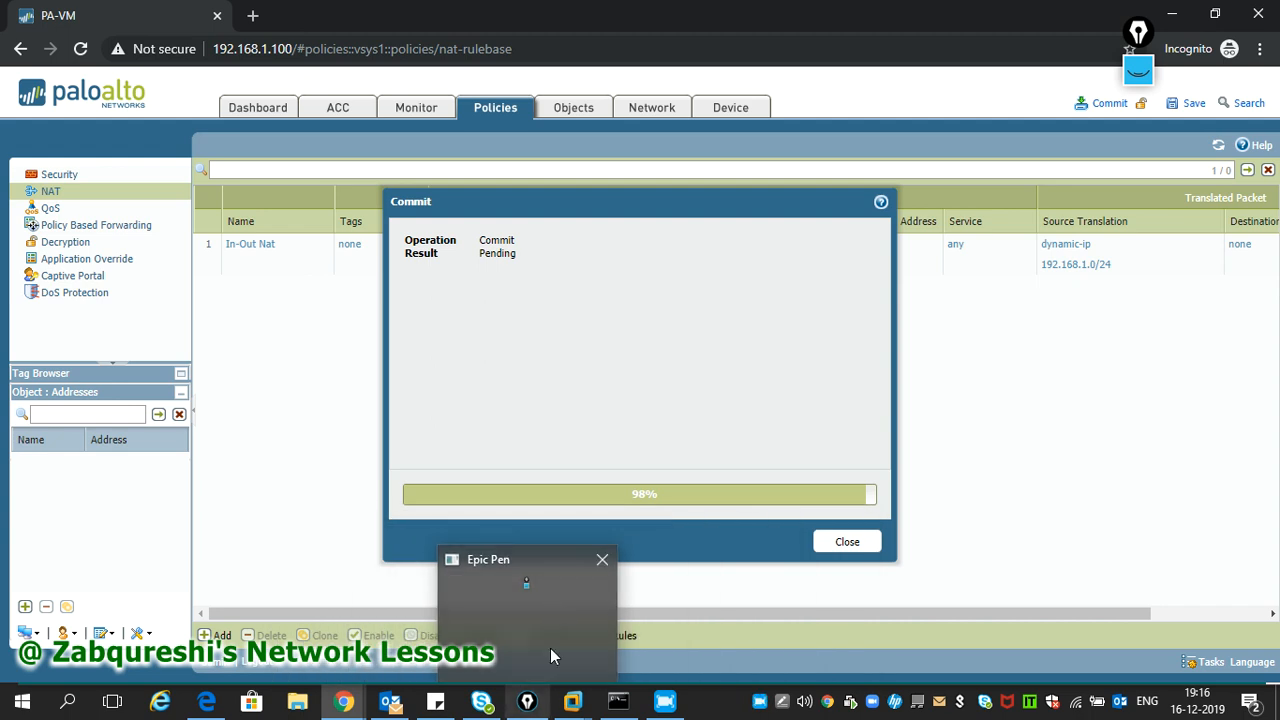
{"action": "left_click", "coordinate": [563, 610]}
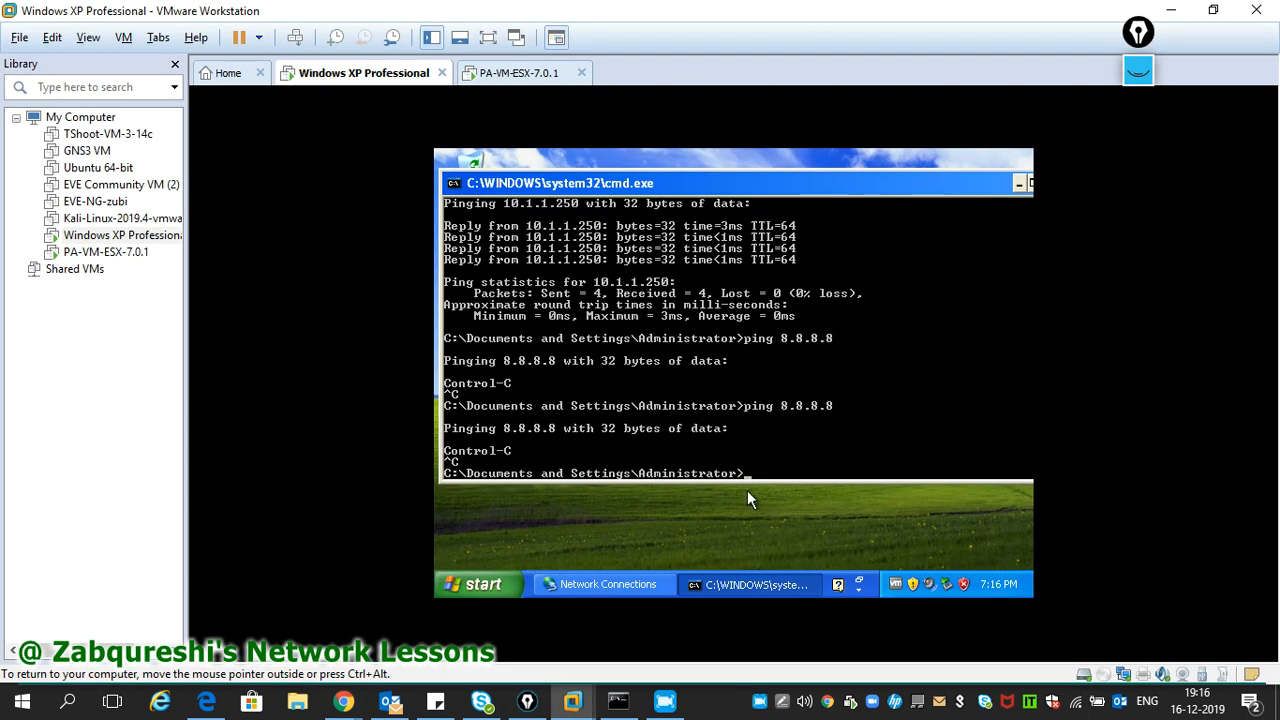
- Rerun the ping to 8.8.8.8 in the XP command prompt, then return to the PA-VM page in Chrome
{"action": "key", "text": "Up"}
{"action": "key", "text": "Return"}
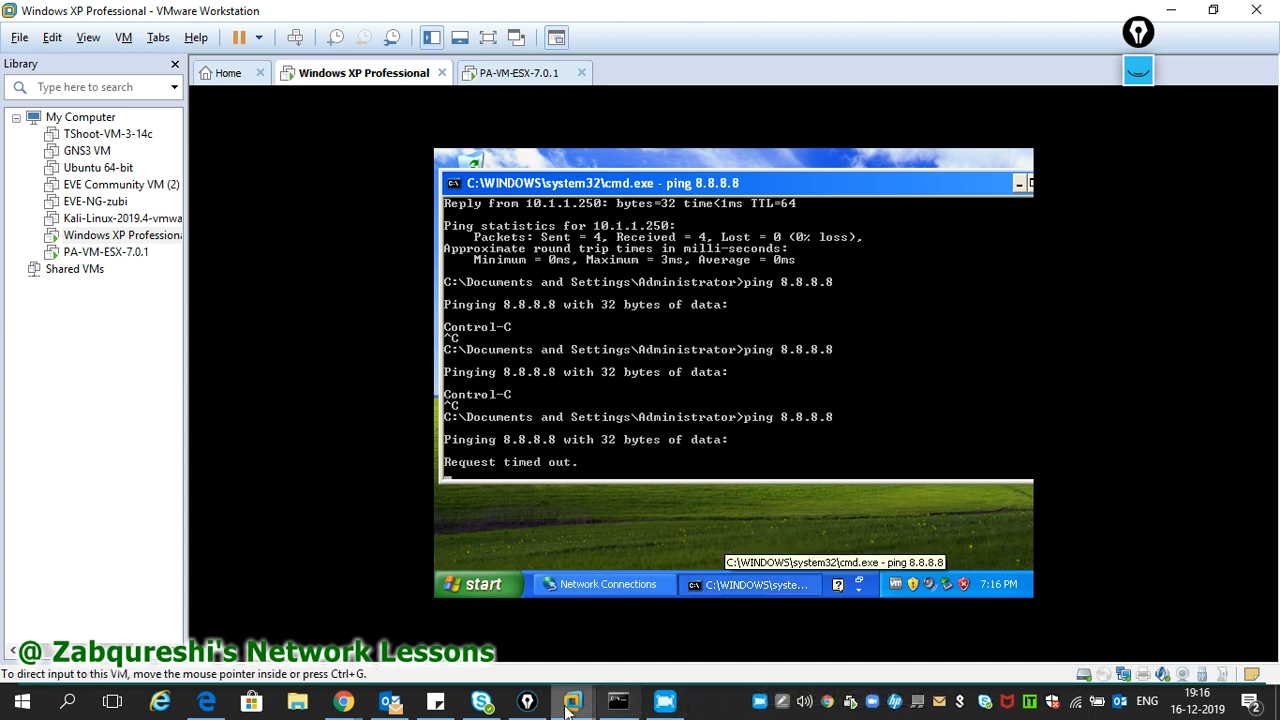
{"action": "mouse_move", "coordinate": [345, 703]}
{"action": "left_click", "coordinate": [560, 618]}
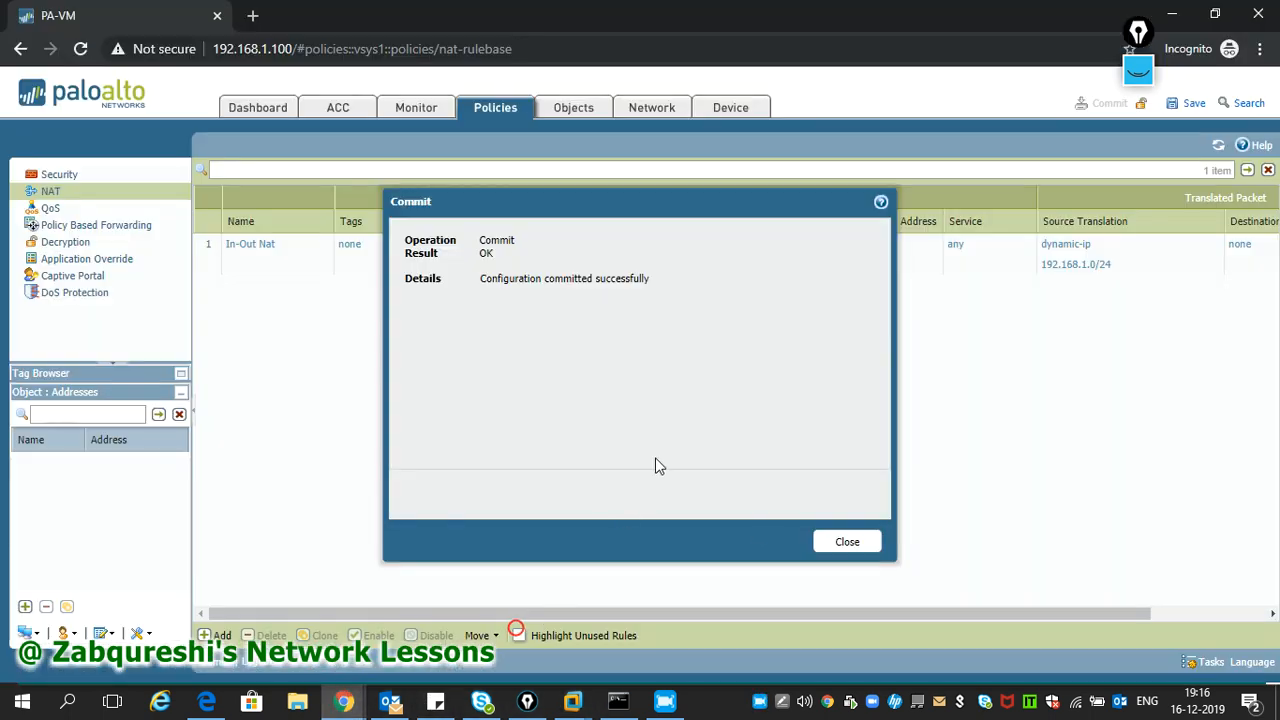
- Dismiss the commit result and check the rule's Source Address, Destination Interface and Destination Zone unchanged
{"action": "left_click", "coordinate": [822, 538]}
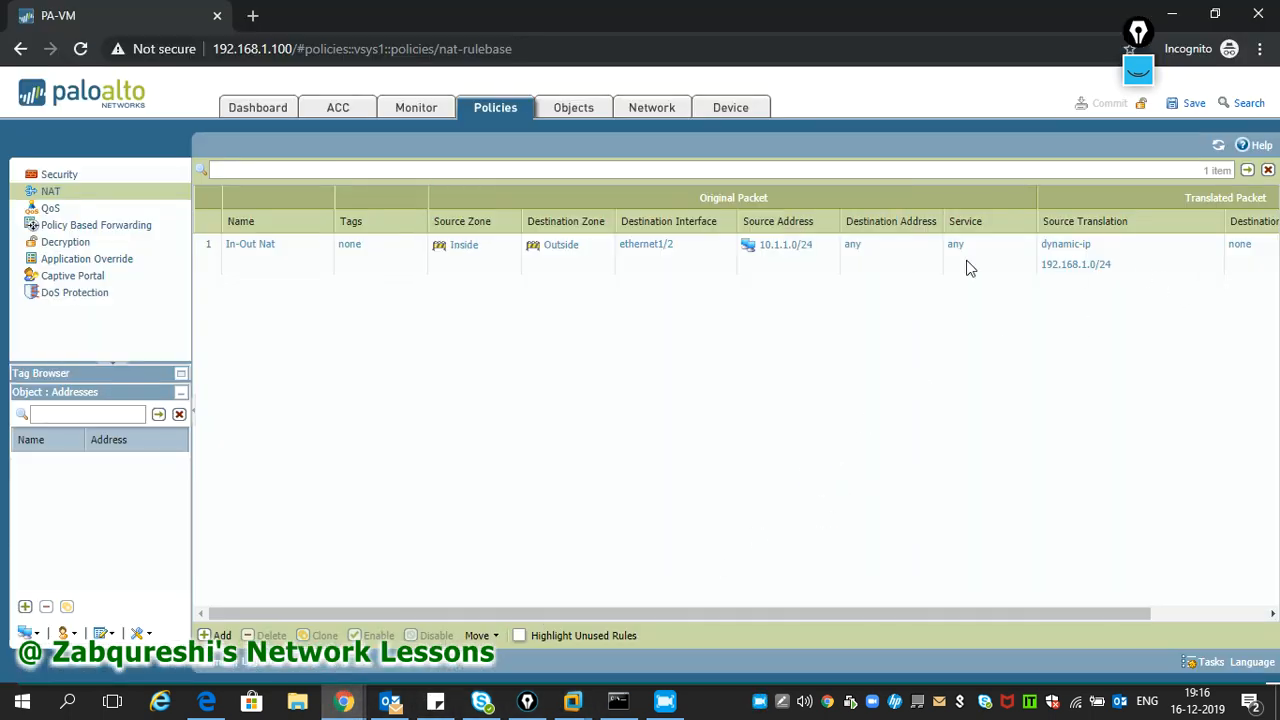
{"action": "left_click", "coordinate": [775, 250]}
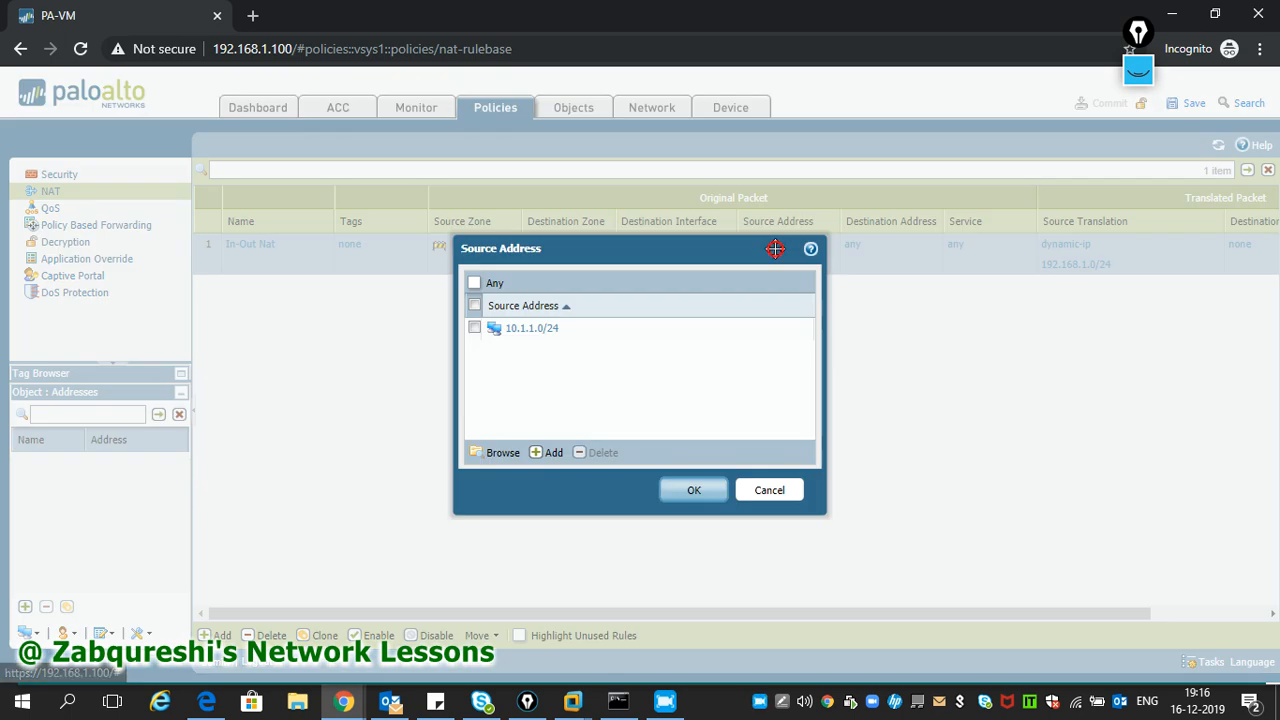
{"action": "left_click", "coordinate": [770, 490]}
{"action": "left_click", "coordinate": [642, 244]}
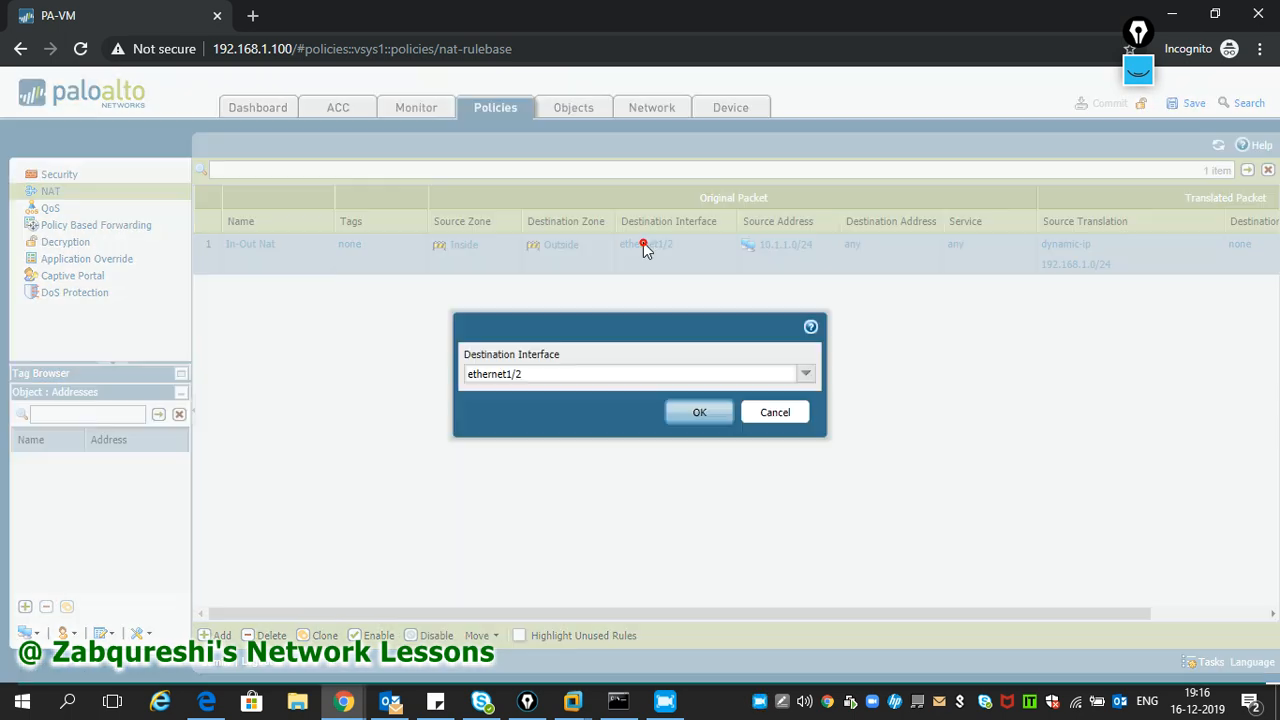
{"action": "left_click", "coordinate": [787, 418]}
{"action": "left_click", "coordinate": [566, 250]}
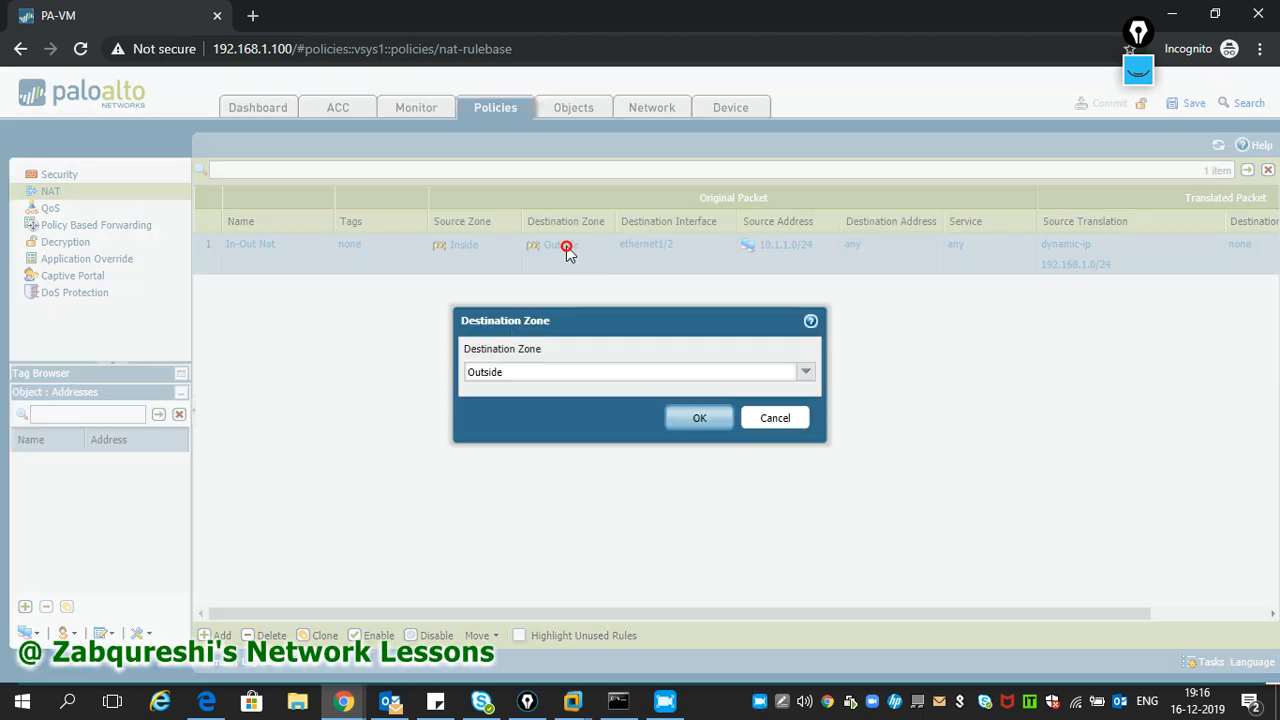
{"action": "left_click", "coordinate": [775, 421]}
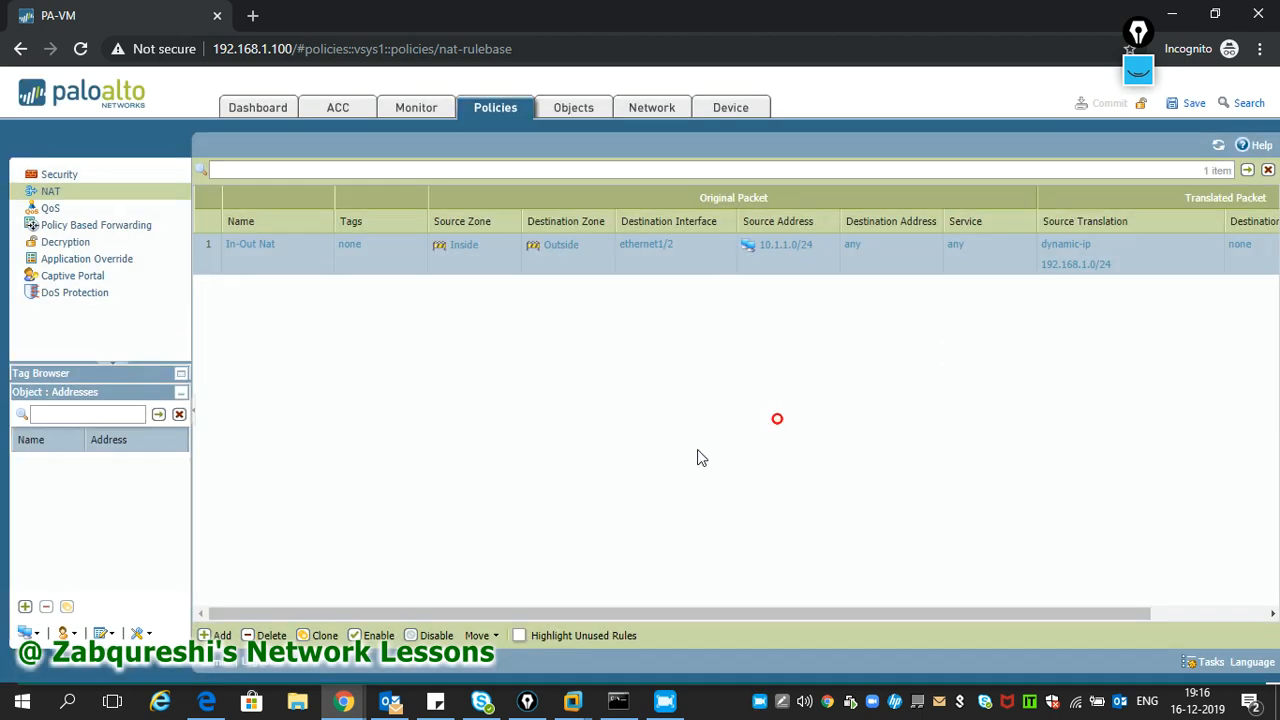
- Check the rule's General and Destination Translation settings unchanged, then open Source Translation
{"action": "left_click", "coordinate": [264, 249]}
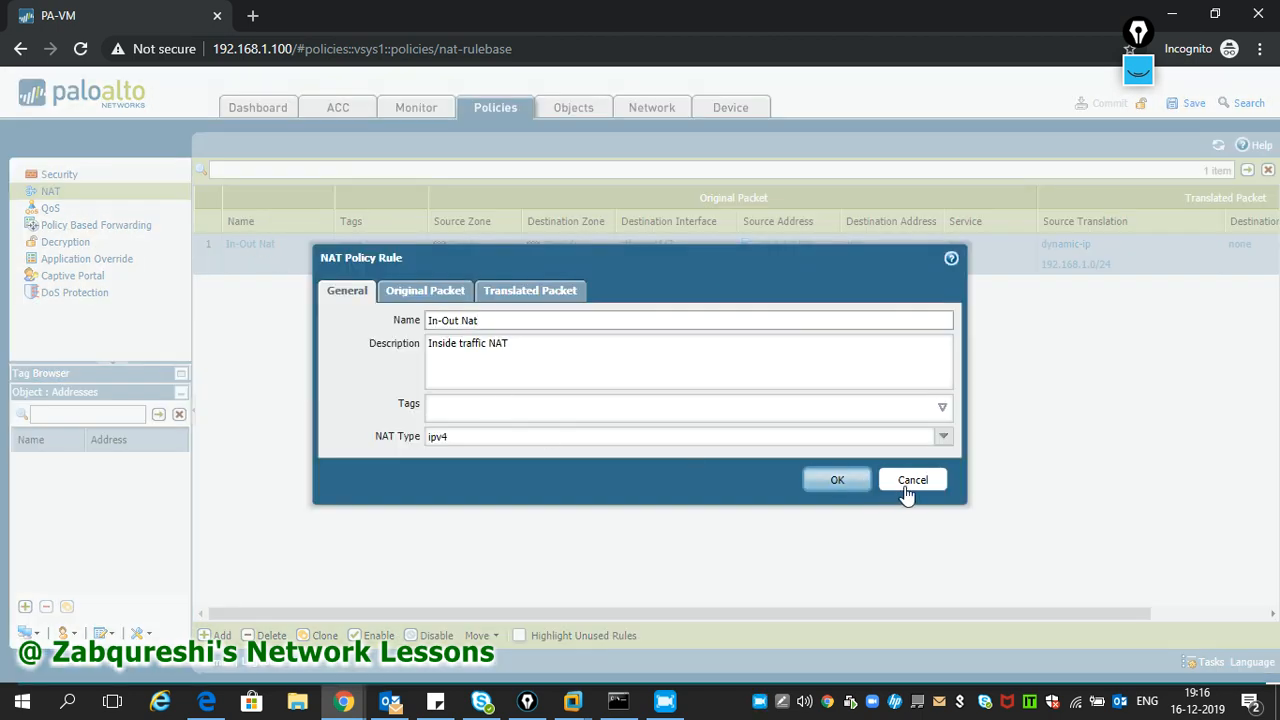
{"action": "left_click", "coordinate": [907, 486]}
{"action": "left_click_drag", "start_coordinate": [646, 619], "coordinate": [800, 623]}
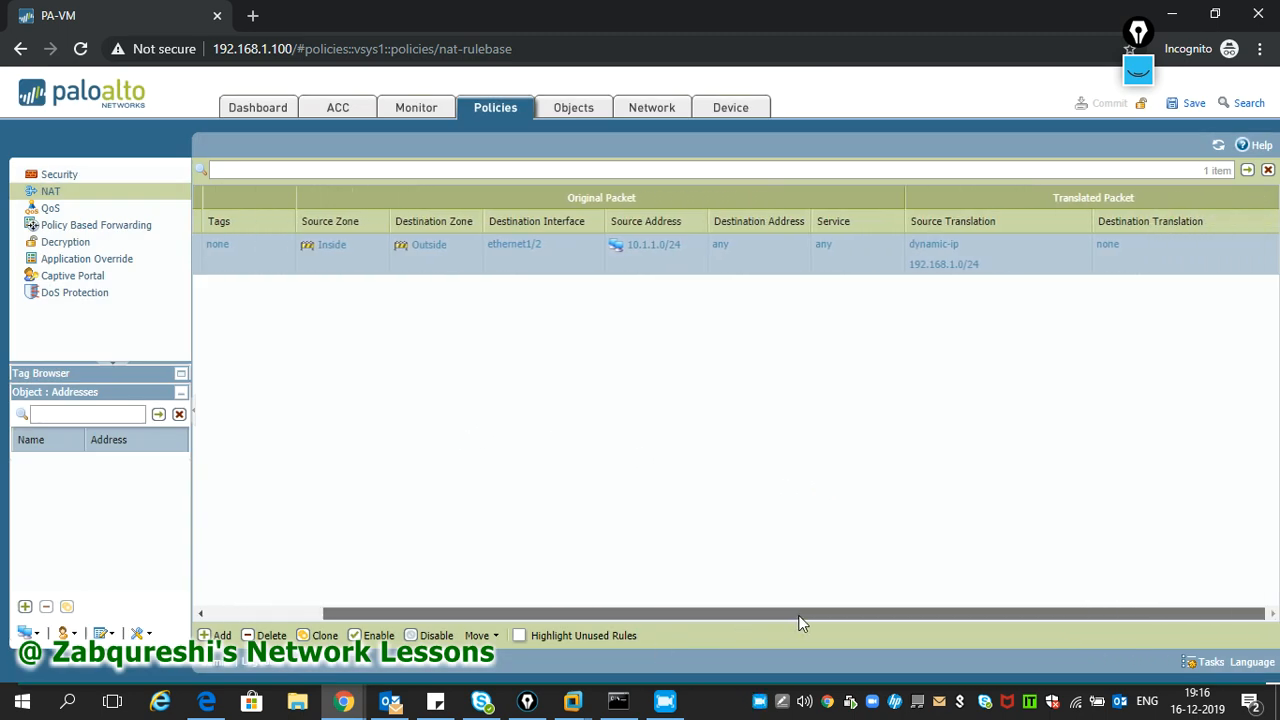
{"action": "left_click", "coordinate": [1108, 246]}
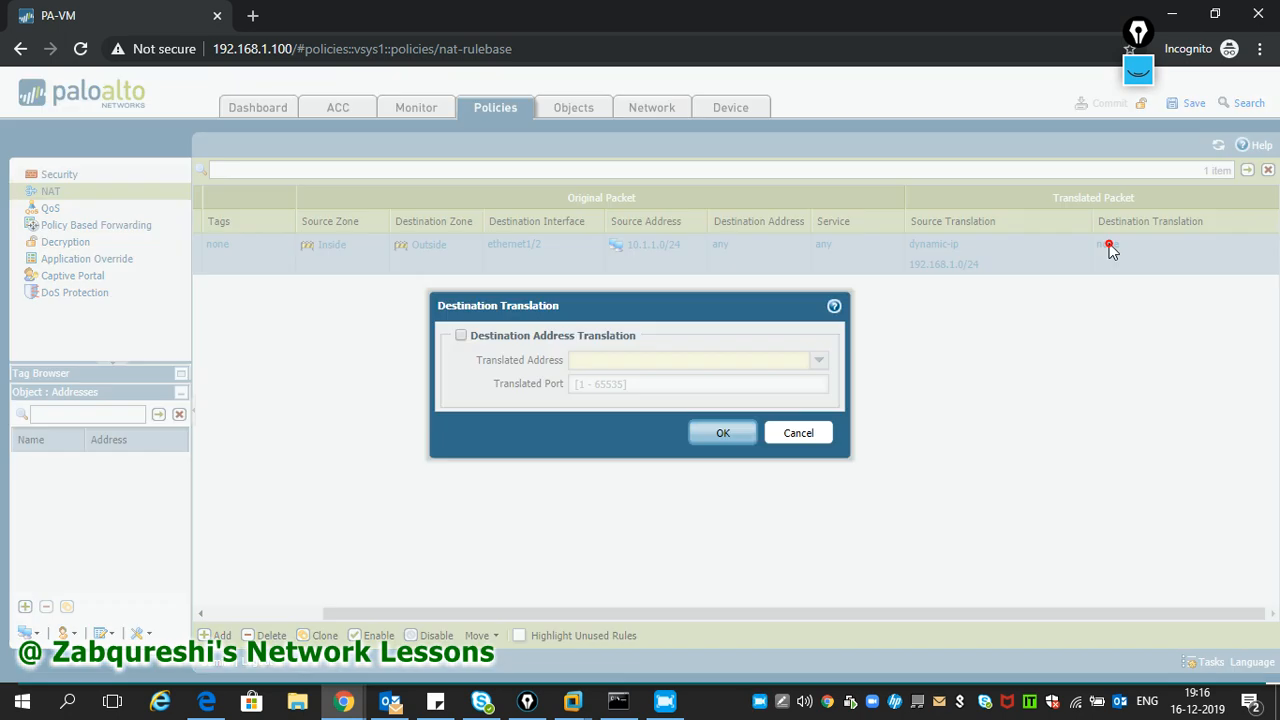
{"action": "left_click", "coordinate": [798, 434]}
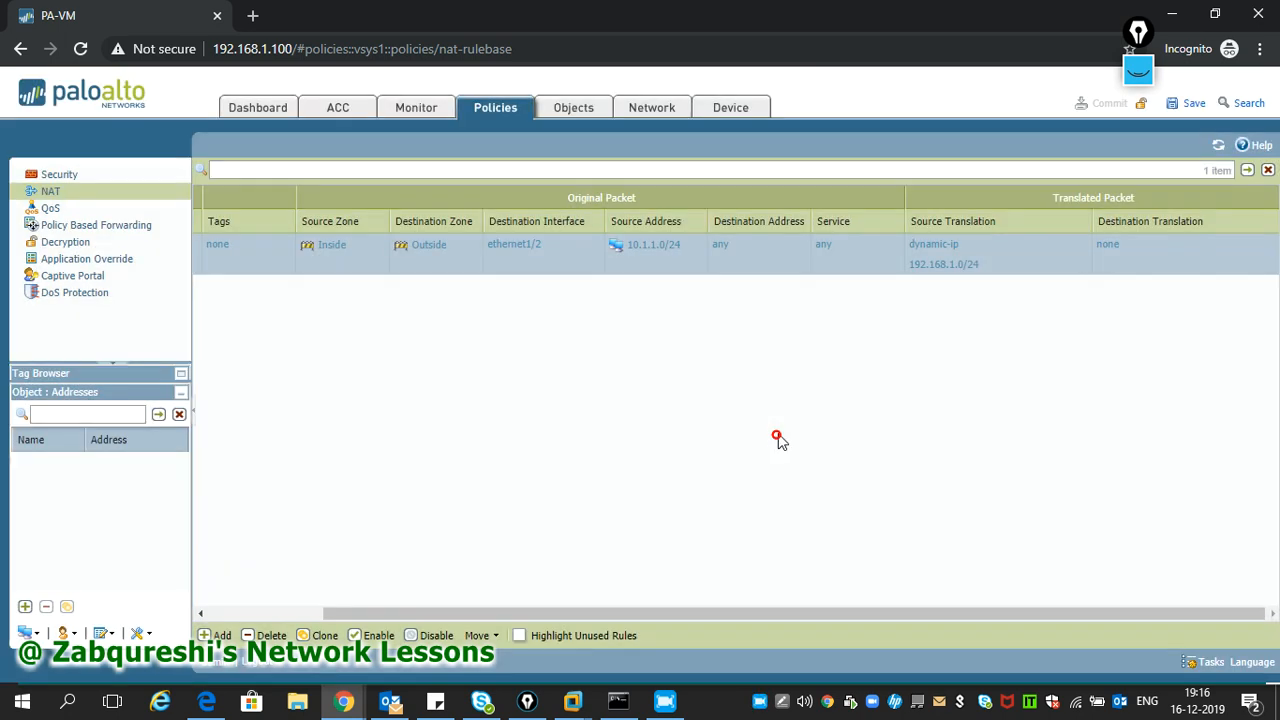
{"action": "left_click", "coordinate": [944, 254]}
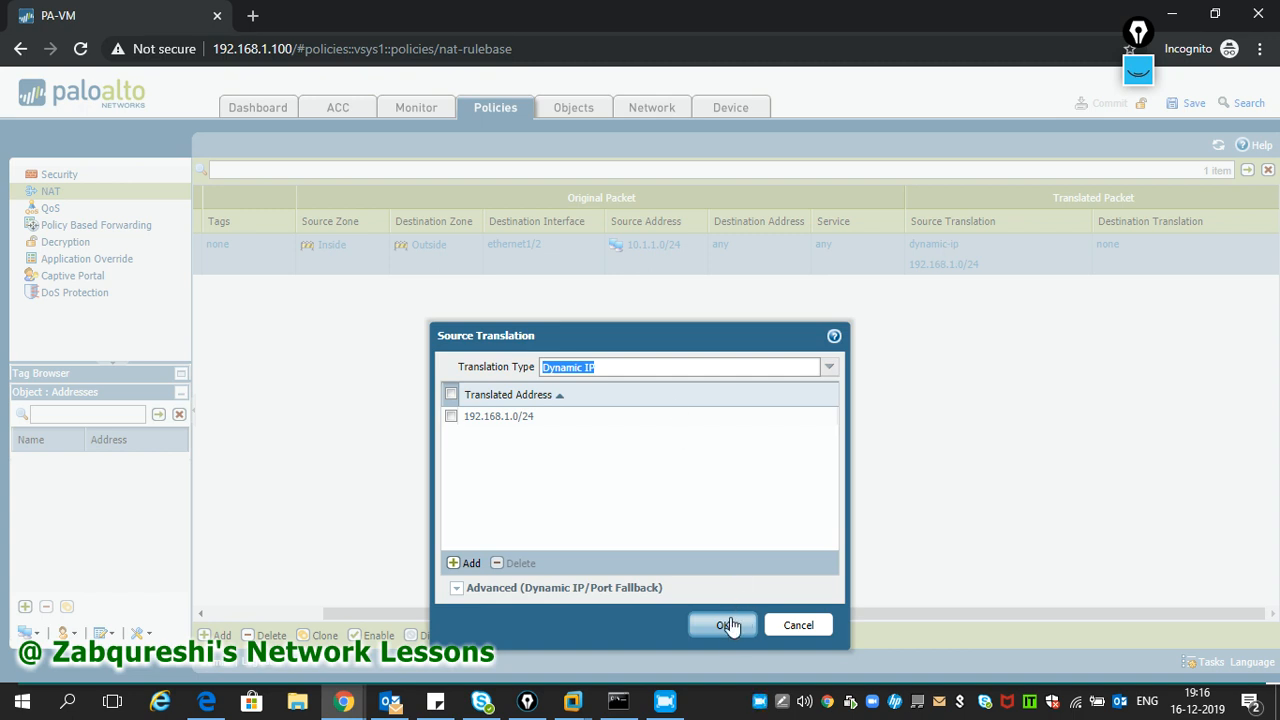
- Change the translated address from 192.168.1.0/24 toward 192.168.1.50 and 192.168.1.100
{"action": "left_click", "coordinate": [520, 416]}
{"action": "left_click", "coordinate": [520, 416]}
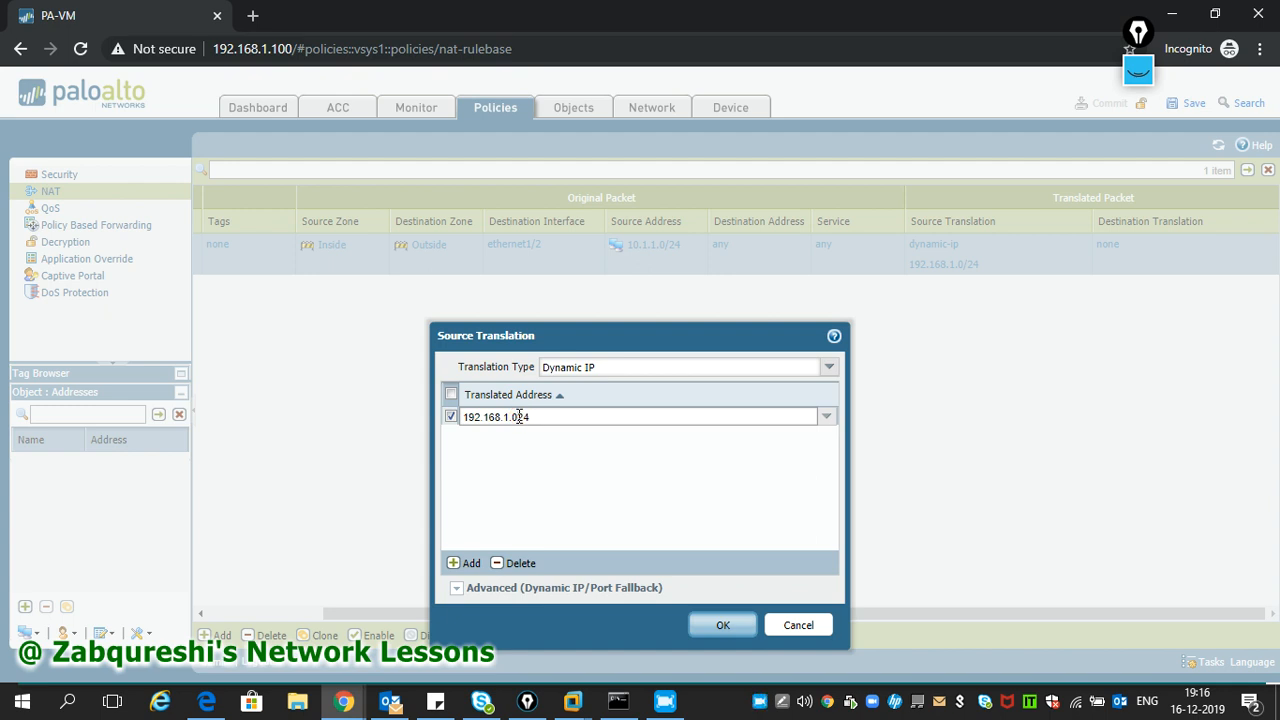
{"action": "type", "text": "/"}
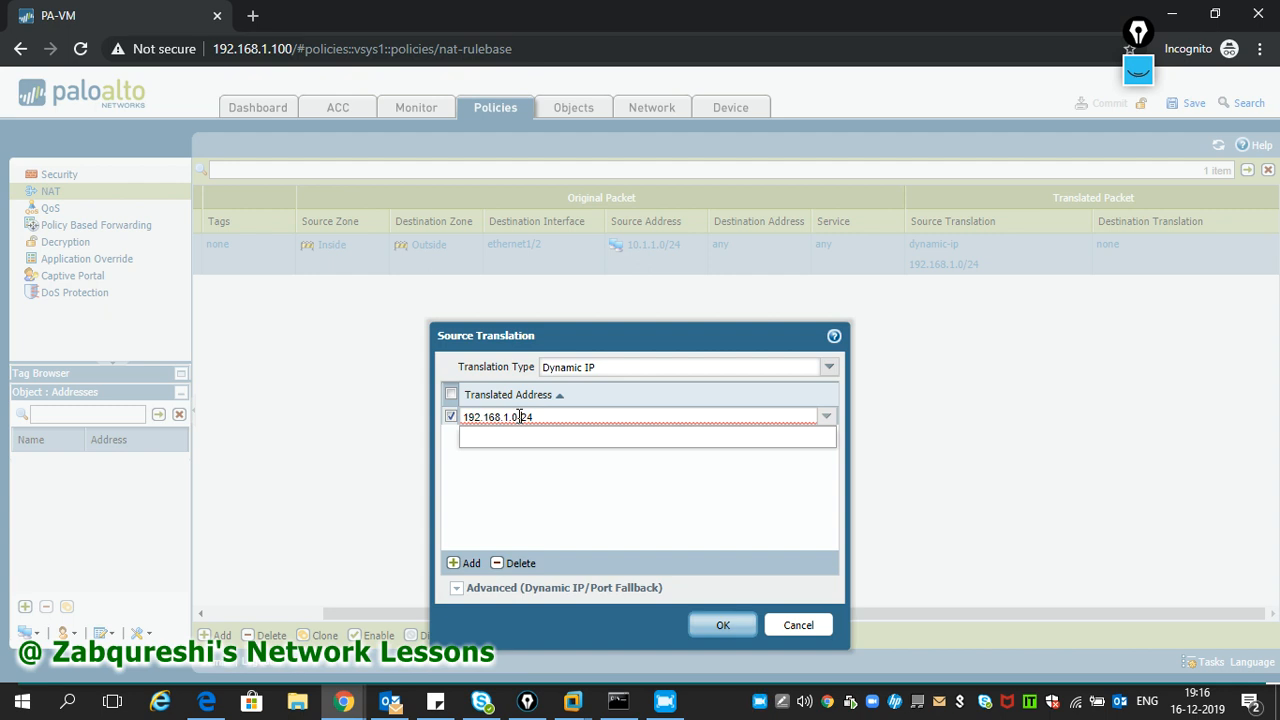
{"action": "key", "text": "BackSpace"}
{"action": "key", "text": "BackSpace"}
{"action": "type", "text": "50/"}
{"action": "type", "text": "192"}
{"action": "type", "text": ".168.1.100"}
{"action": "left_click", "coordinate": [612, 524]}
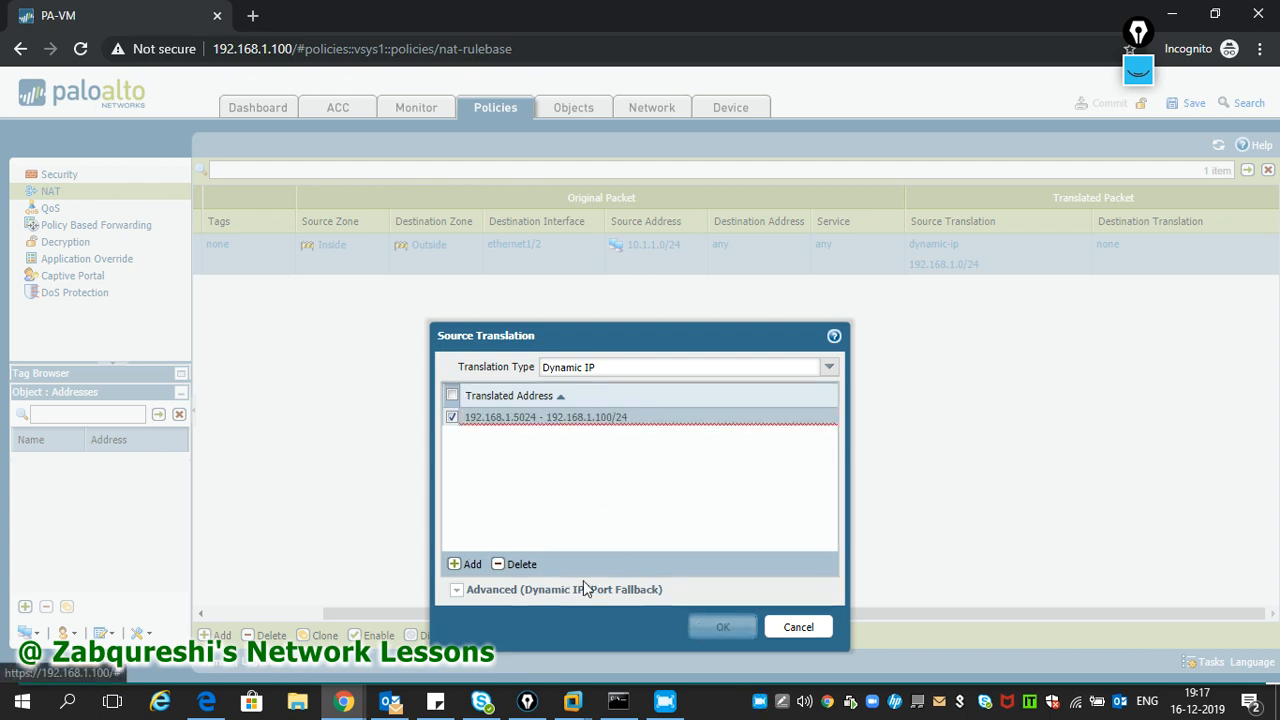
{"action": "left_click", "coordinate": [515, 489]}
- Remove the stray /24 suffixes from the 192.168.1.50-192.168.1.100 range entry
{"action": "left_click", "coordinate": [510, 416]}
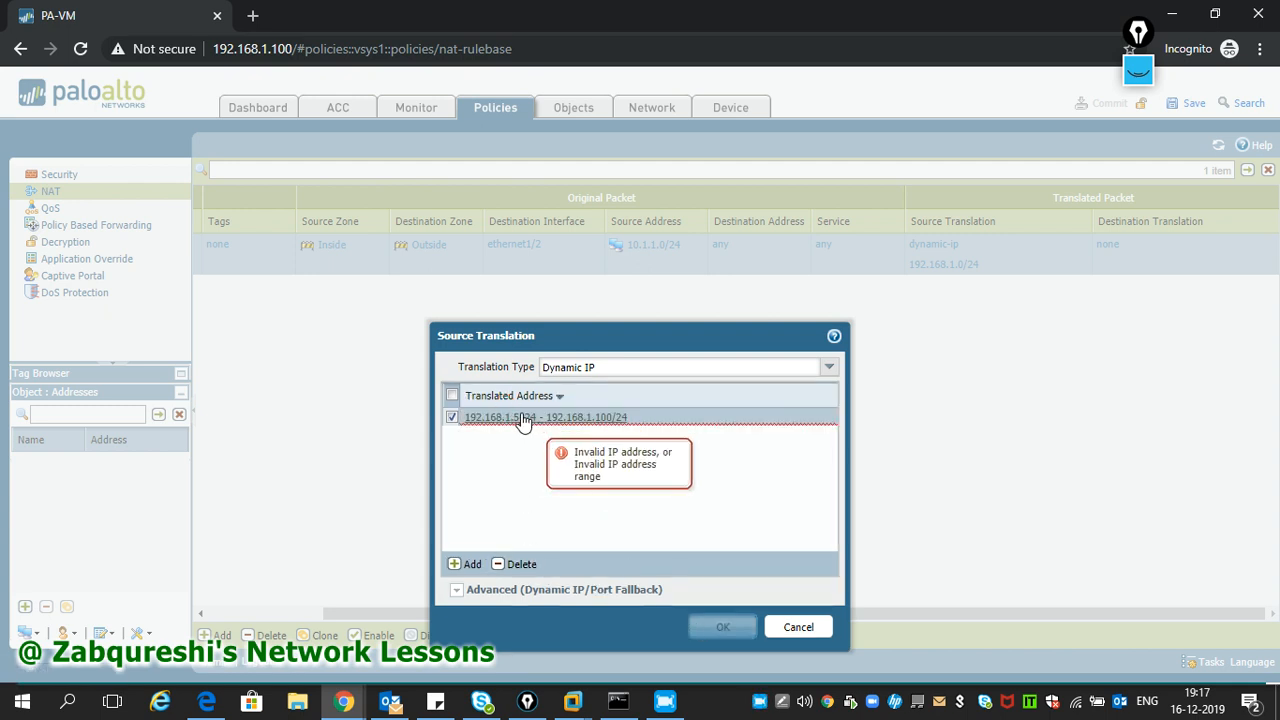
{"action": "left_click", "coordinate": [521, 415]}
{"action": "type", "text": "/"}
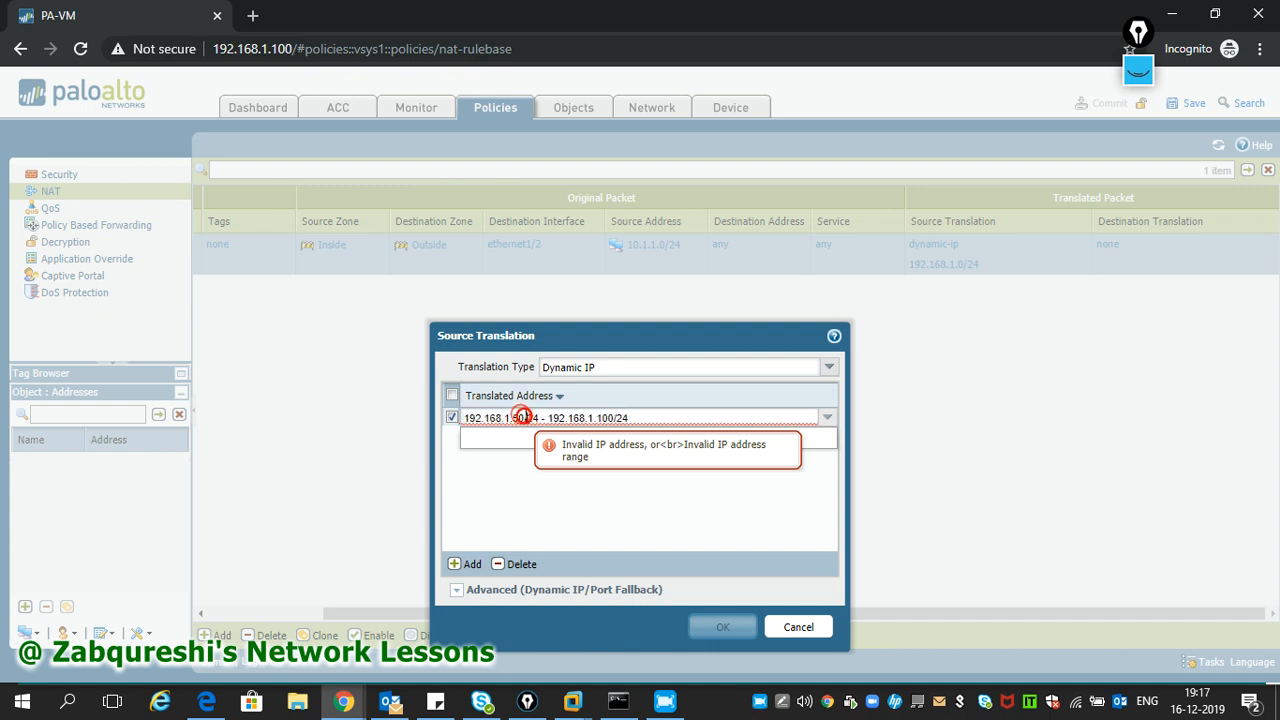
{"action": "left_click", "coordinate": [661, 520]}
{"action": "left_click", "coordinate": [527, 417]}
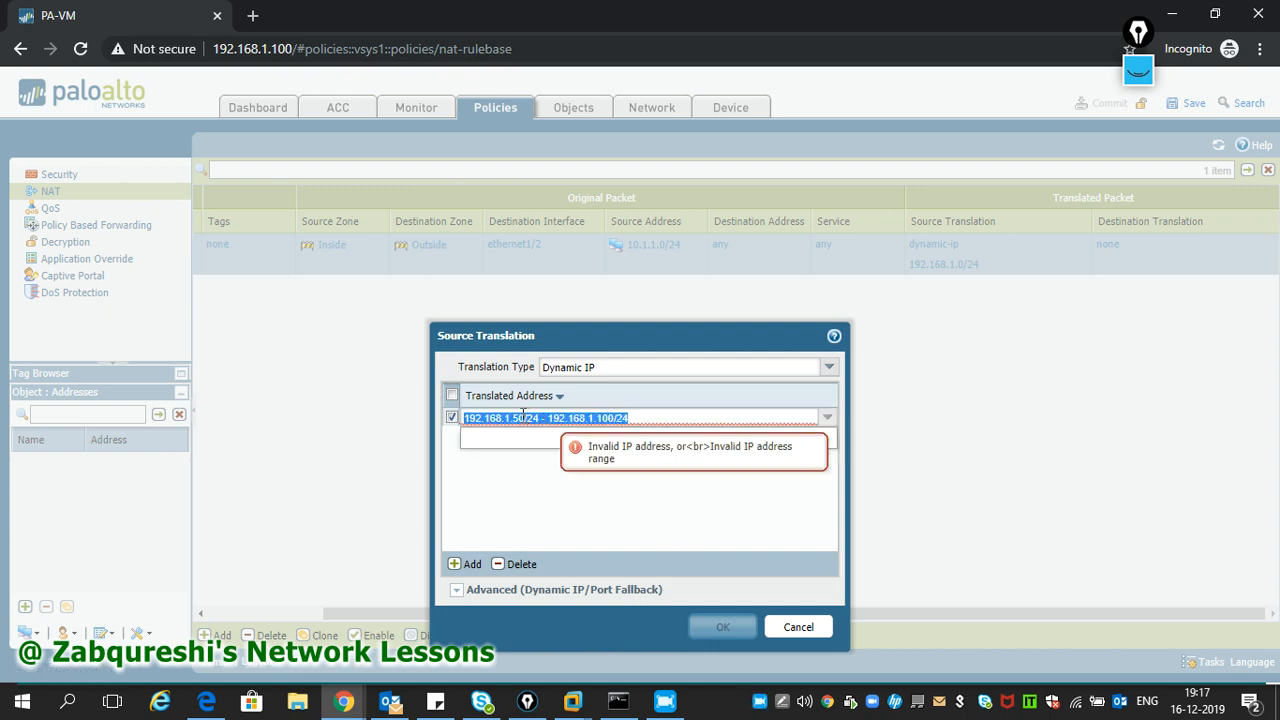
{"action": "left_click", "coordinate": [530, 418]}
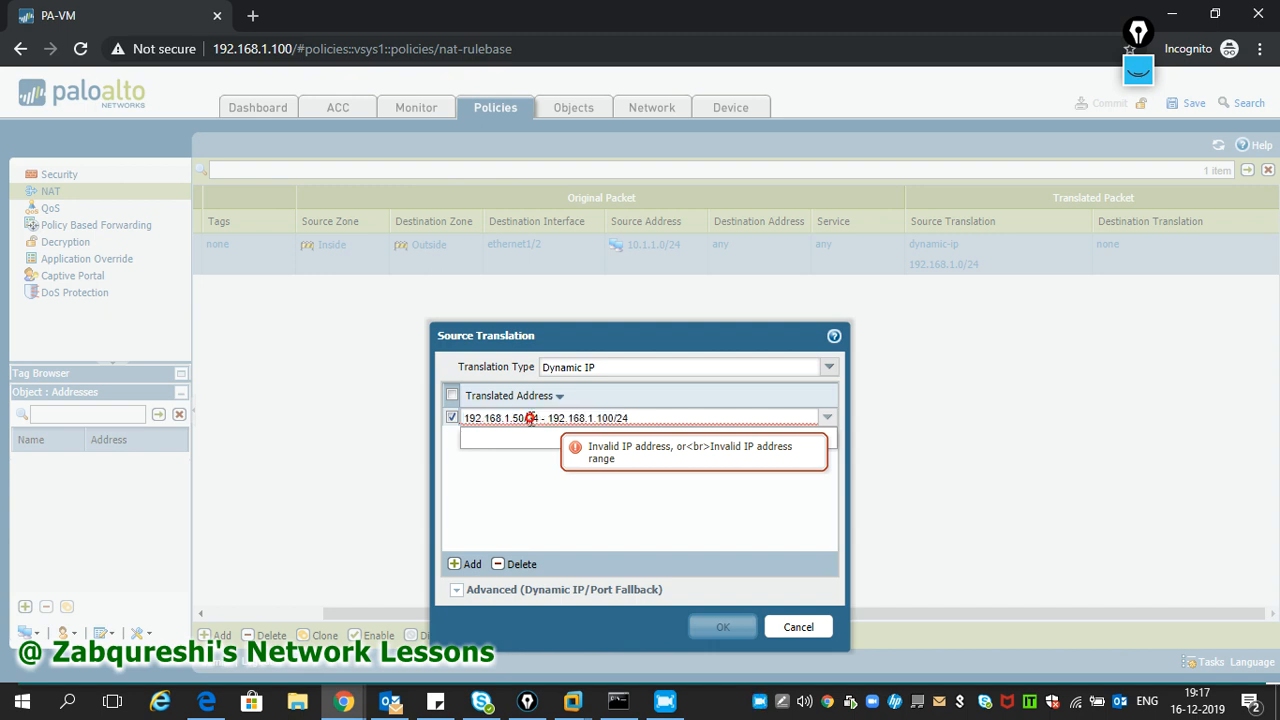
{"action": "key", "text": "BackSpace"}
{"action": "key", "text": "BackSpace"}
{"action": "key", "text": "BackSpace"}
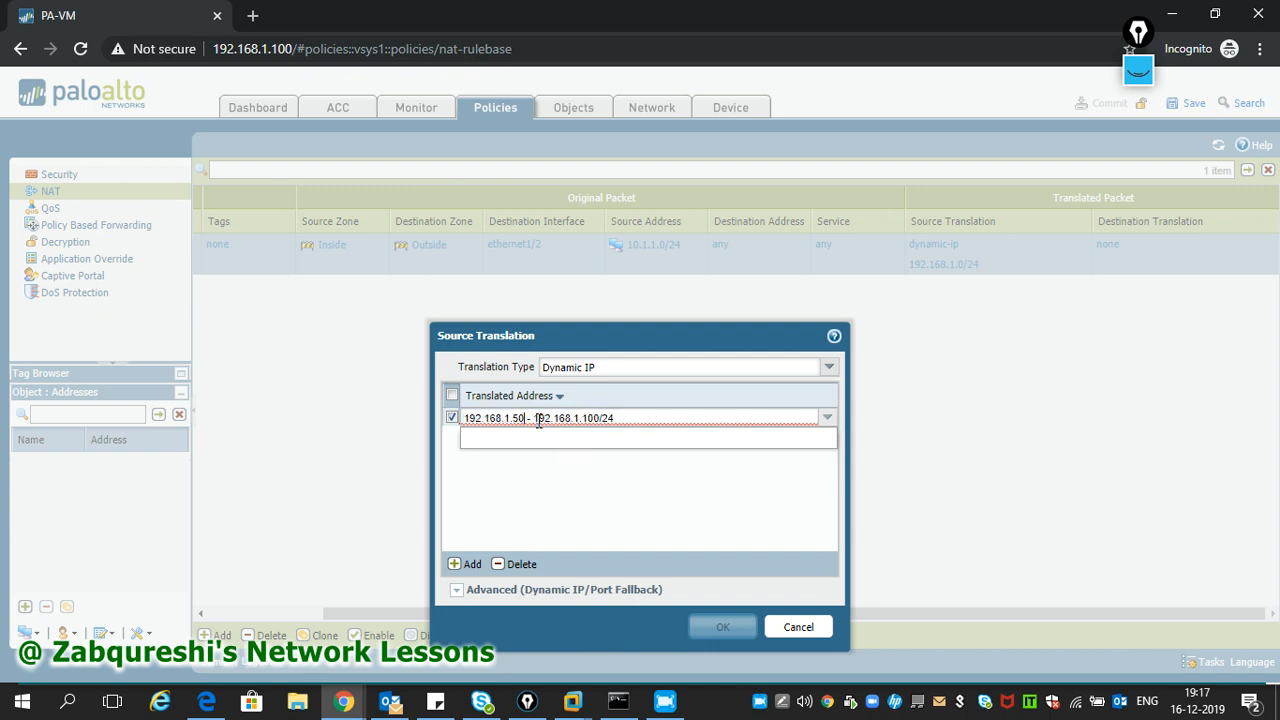
{"action": "left_click", "coordinate": [615, 417]}
{"action": "key", "text": "BackSpace"}
{"action": "key", "text": "BackSpace"}
{"action": "key", "text": "BackSpace"}
{"action": "left_click", "coordinate": [639, 553]}
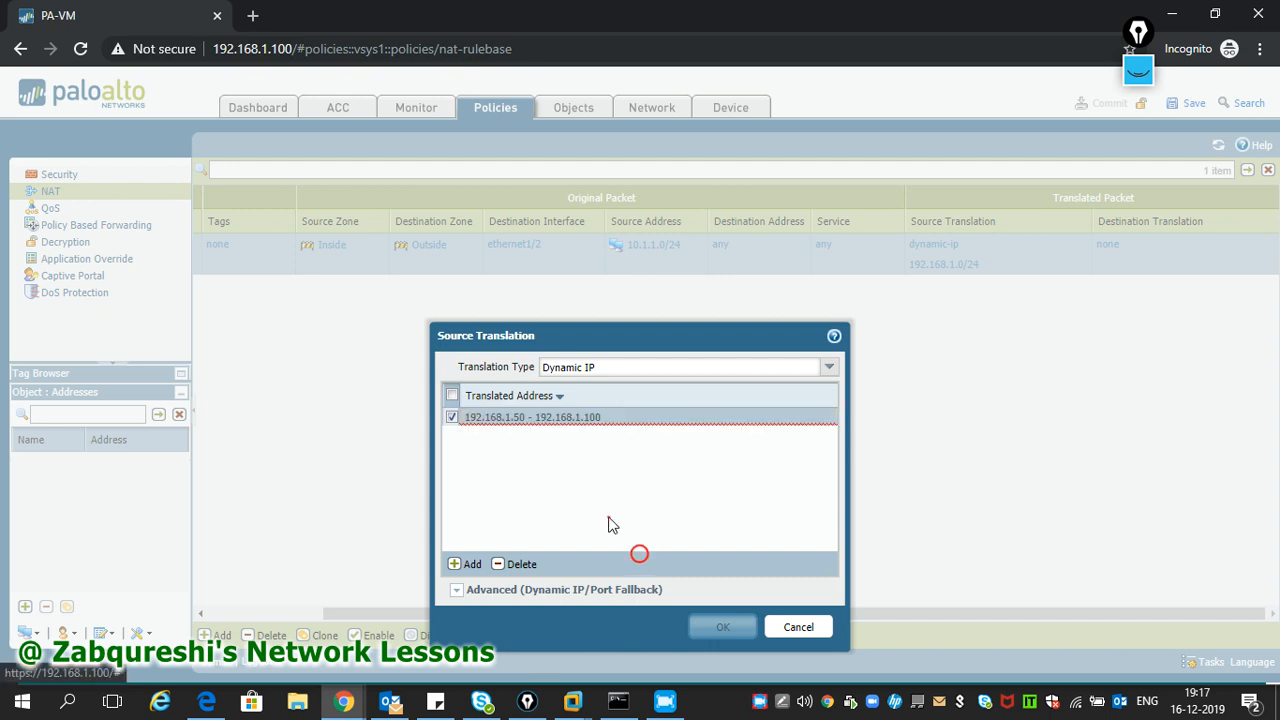
- Remove the spaces around the hyphen so it reads 192.168.1.50-192.168.1.100, and confirm
{"action": "left_click", "coordinate": [533, 418]}
{"action": "left_click", "coordinate": [533, 418]}
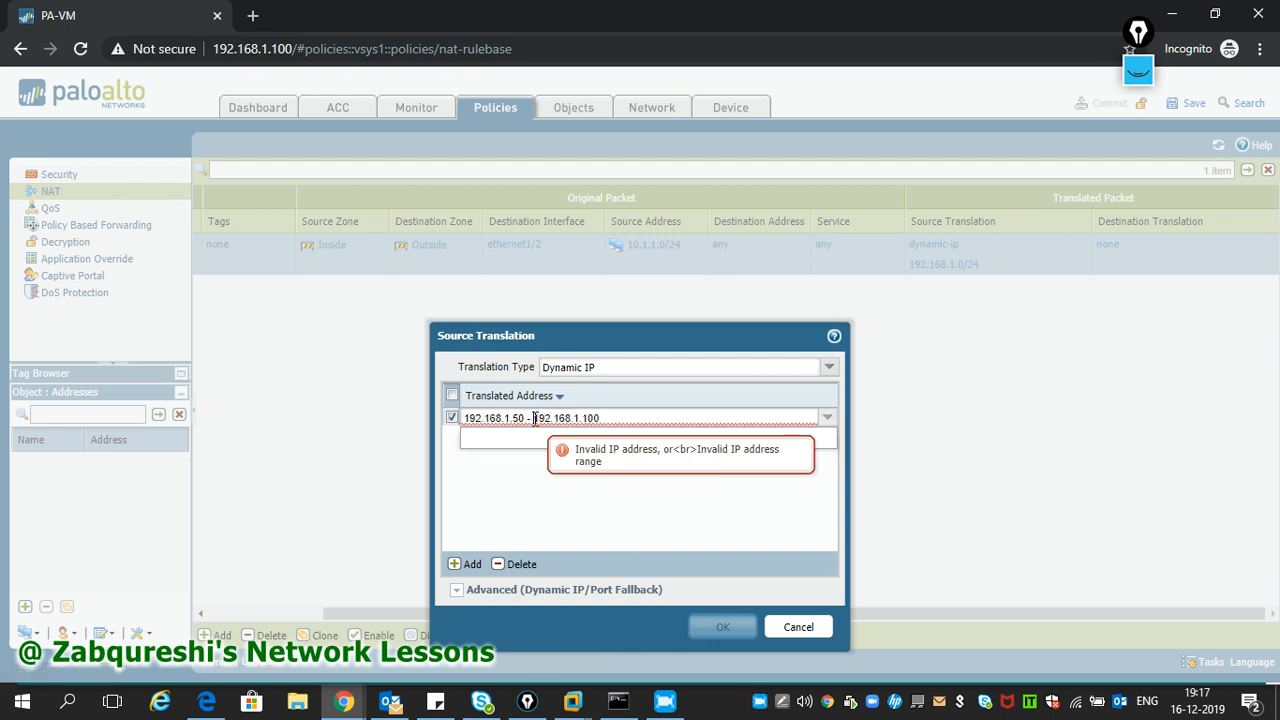
{"action": "key", "text": "BackSpace"}
{"action": "key", "text": "Left"}
{"action": "key", "text": "BackSpace"}
{"action": "left_click", "coordinate": [575, 512]}
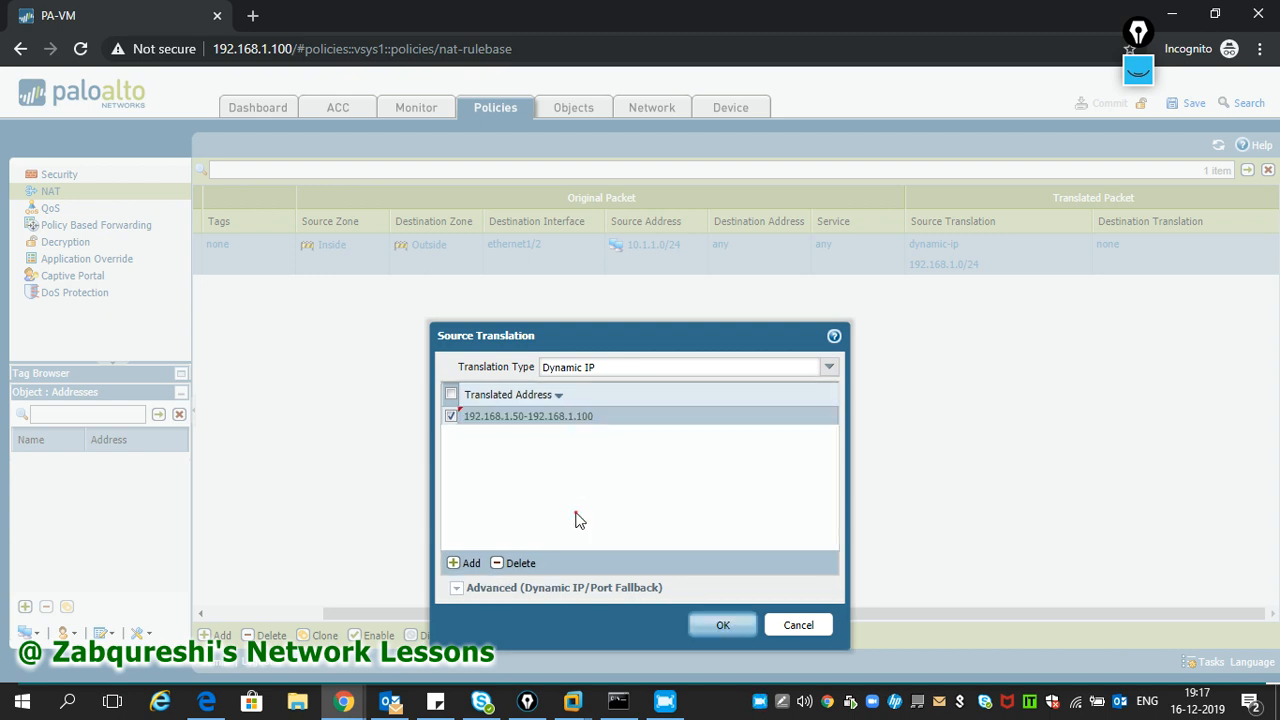
{"action": "left_click", "coordinate": [722, 624]}
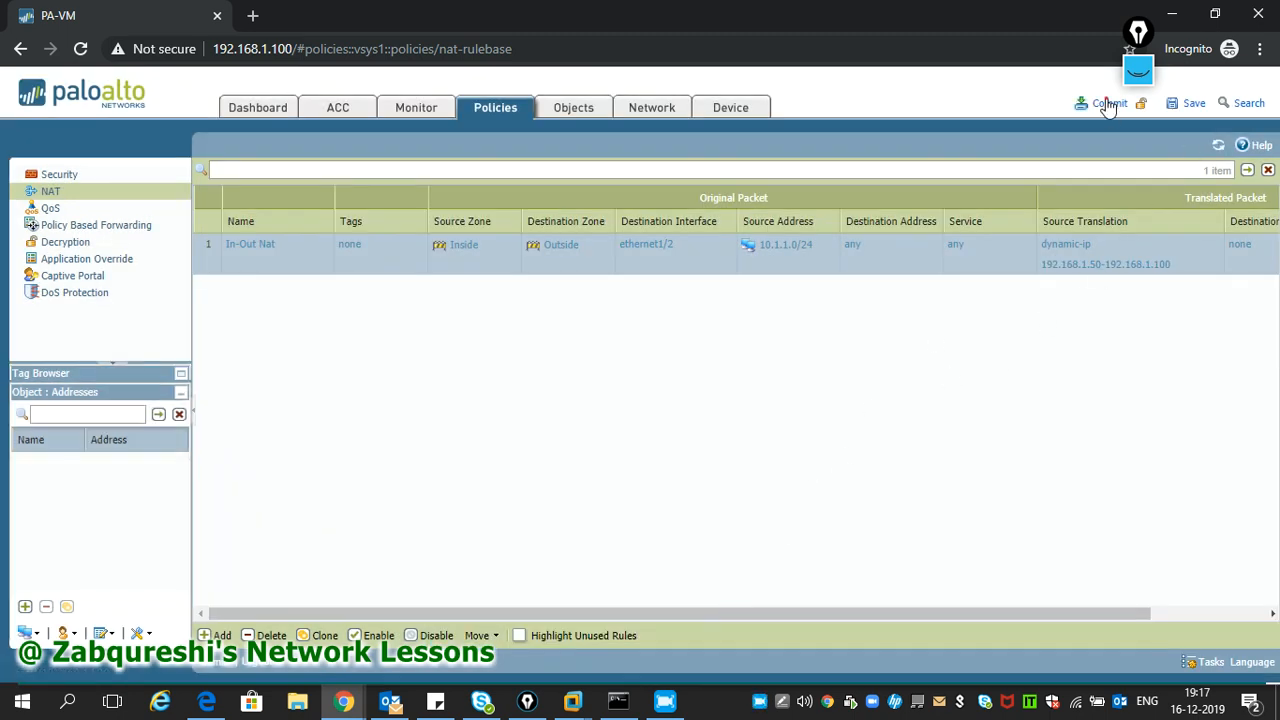
- Commit the NAT change, then rerun the ping to 8.8.8.8 on the XP guest
{"action": "left_click", "coordinate": [1108, 102]}
{"action": "left_click", "coordinate": [716, 420]}
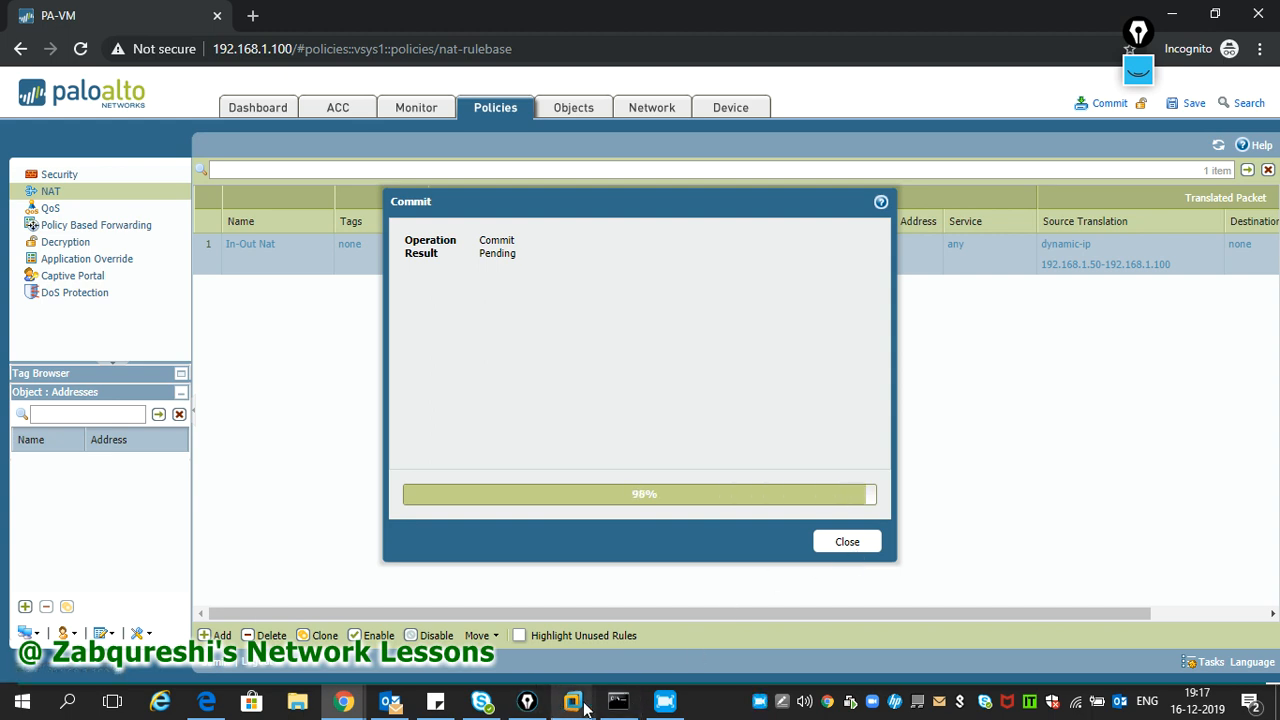
{"action": "mouse_move", "coordinate": [572, 701]}
{"action": "left_click", "coordinate": [577, 600]}
{"action": "key", "text": "Up"}
{"action": "key", "text": "Return"}
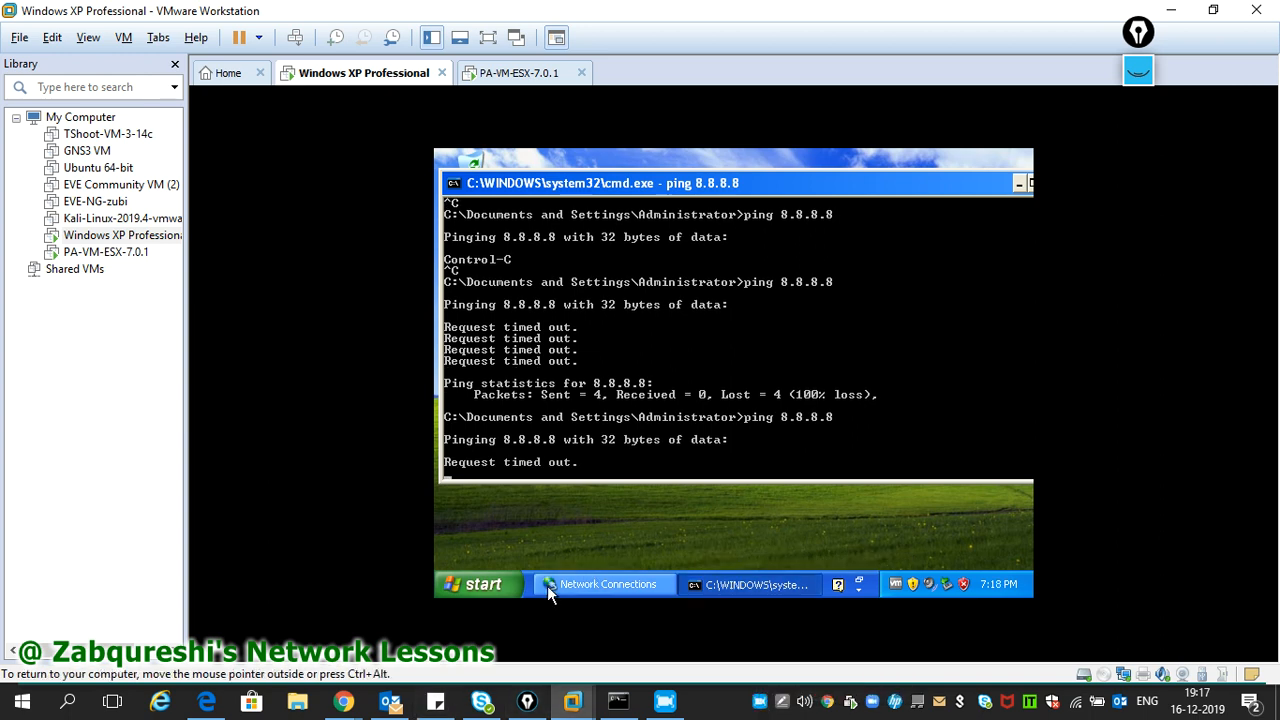
- Launch Internet Explorer on the XP guest and reposition the command prompt window
{"action": "left_click", "coordinate": [492, 590]}
{"action": "left_click", "coordinate": [485, 230]}
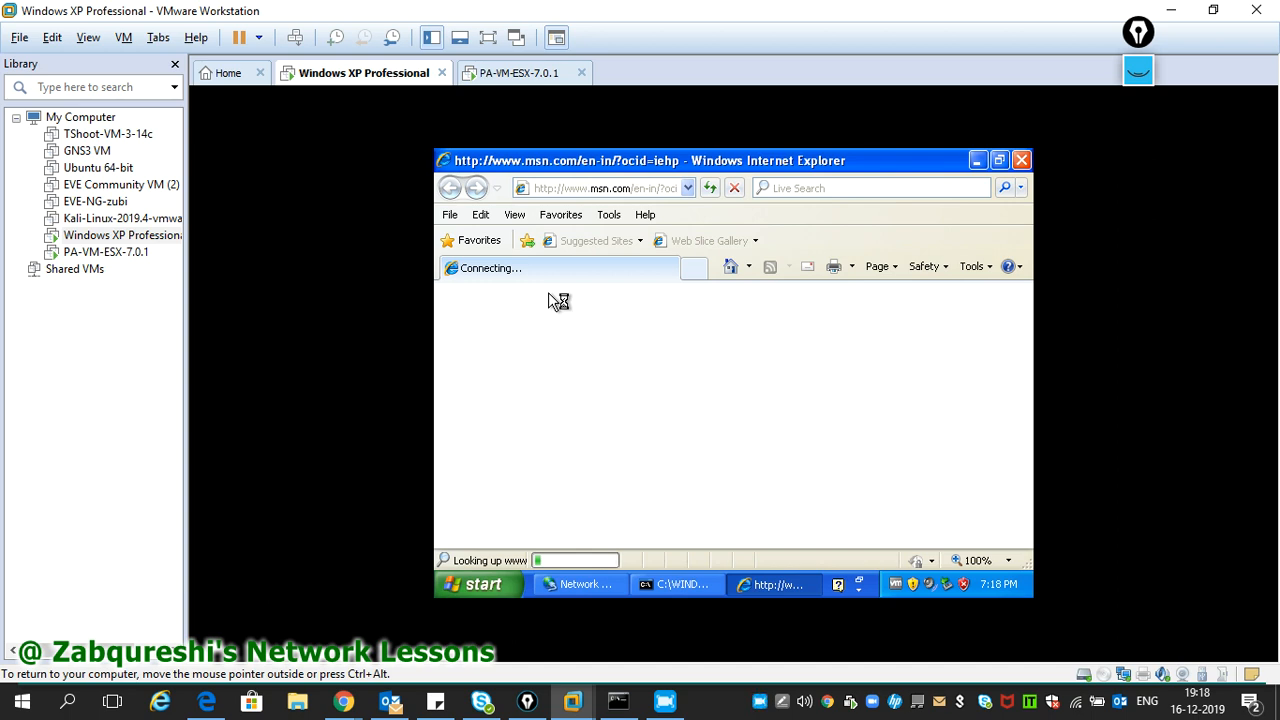
{"action": "left_click", "coordinate": [760, 701]}
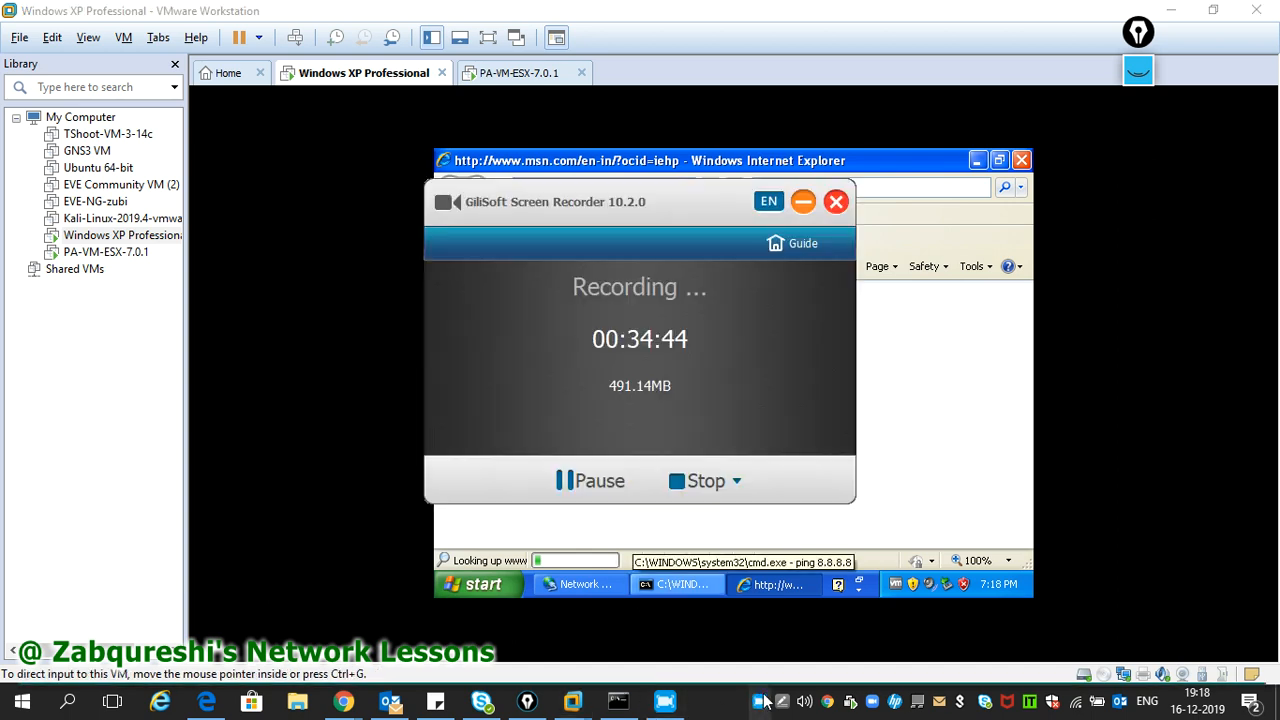
{"action": "left_click", "coordinate": [880, 432]}
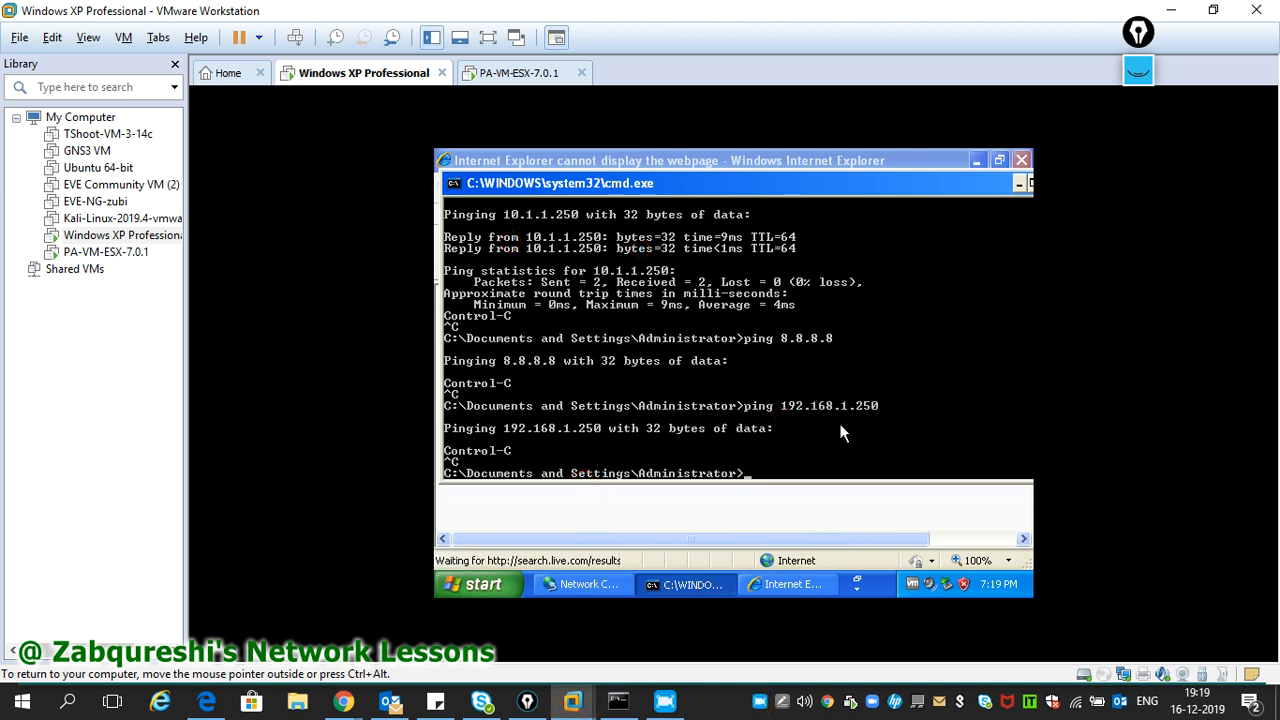
{"action": "left_click_drag", "start_coordinate": [855, 188], "coordinate": [819, 188]}
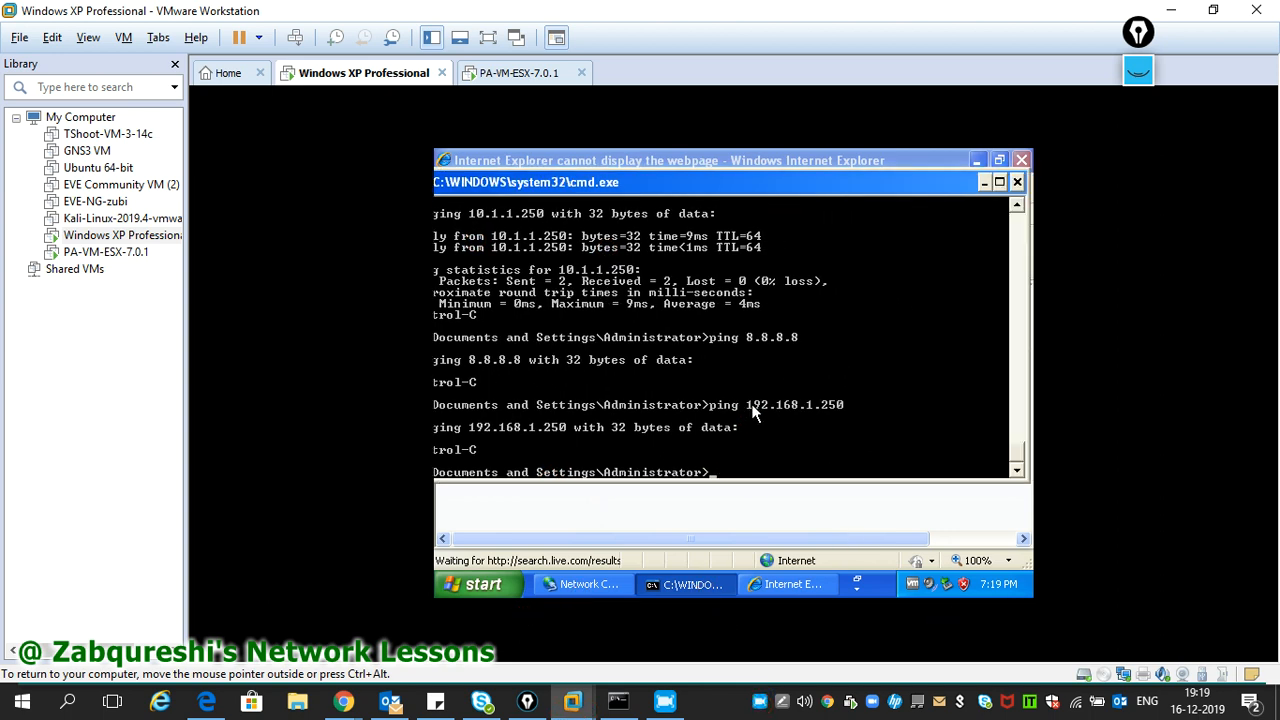
{"action": "left_click_drag", "start_coordinate": [672, 182], "coordinate": [722, 186]}
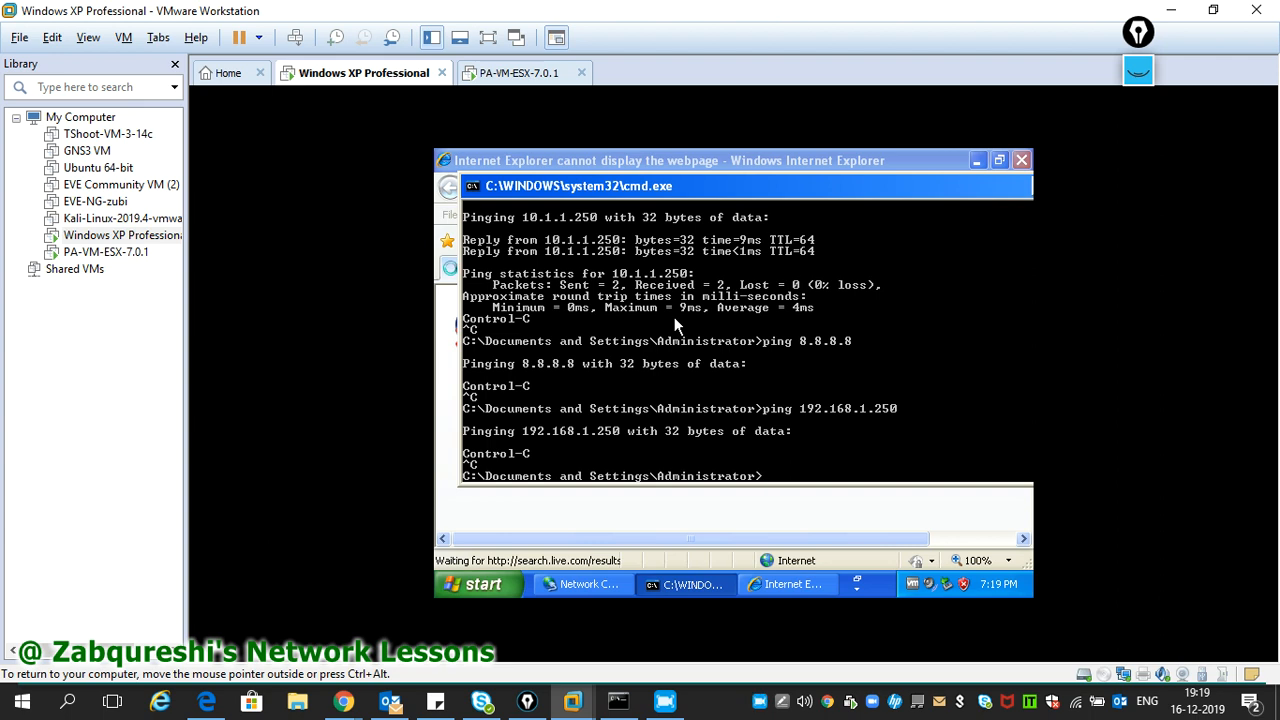
- Ping 8.8.8.8 from the command prompt, then return to the PA-VM web interface
{"action": "key", "text": "Up"}
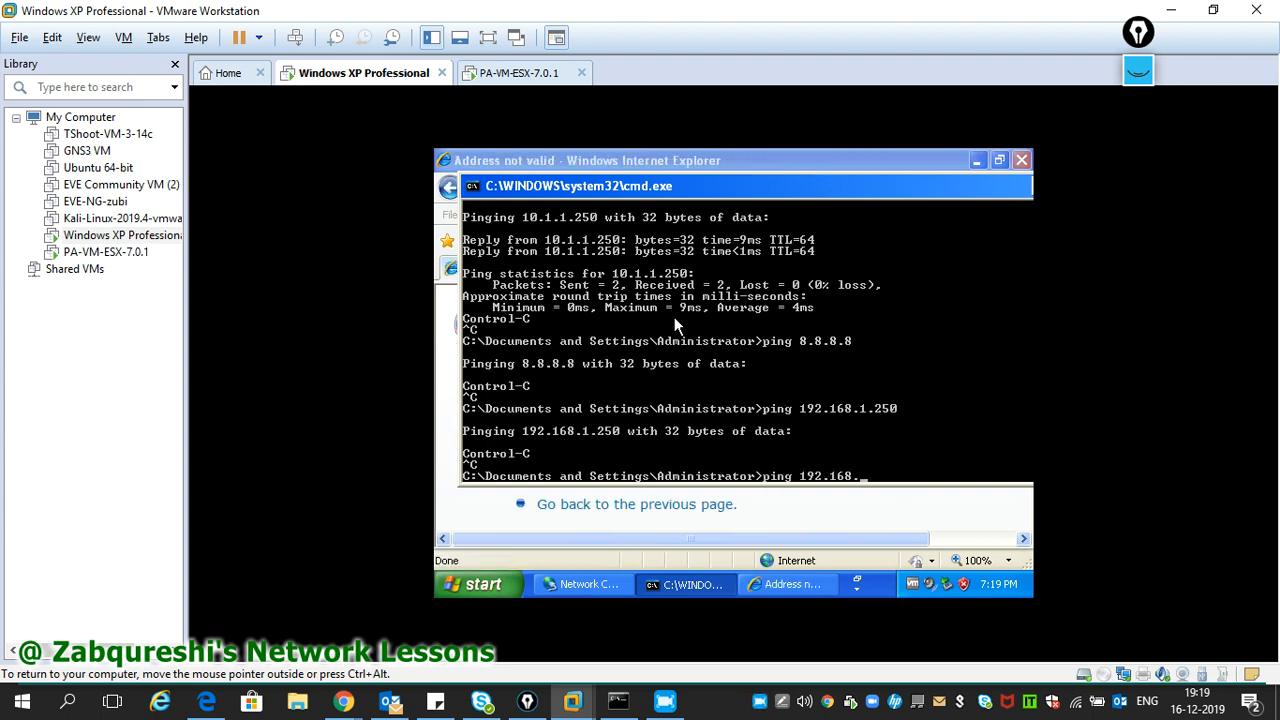
{"action": "type", "text": "8.8.8.8"}
{"action": "key", "text": "Return"}
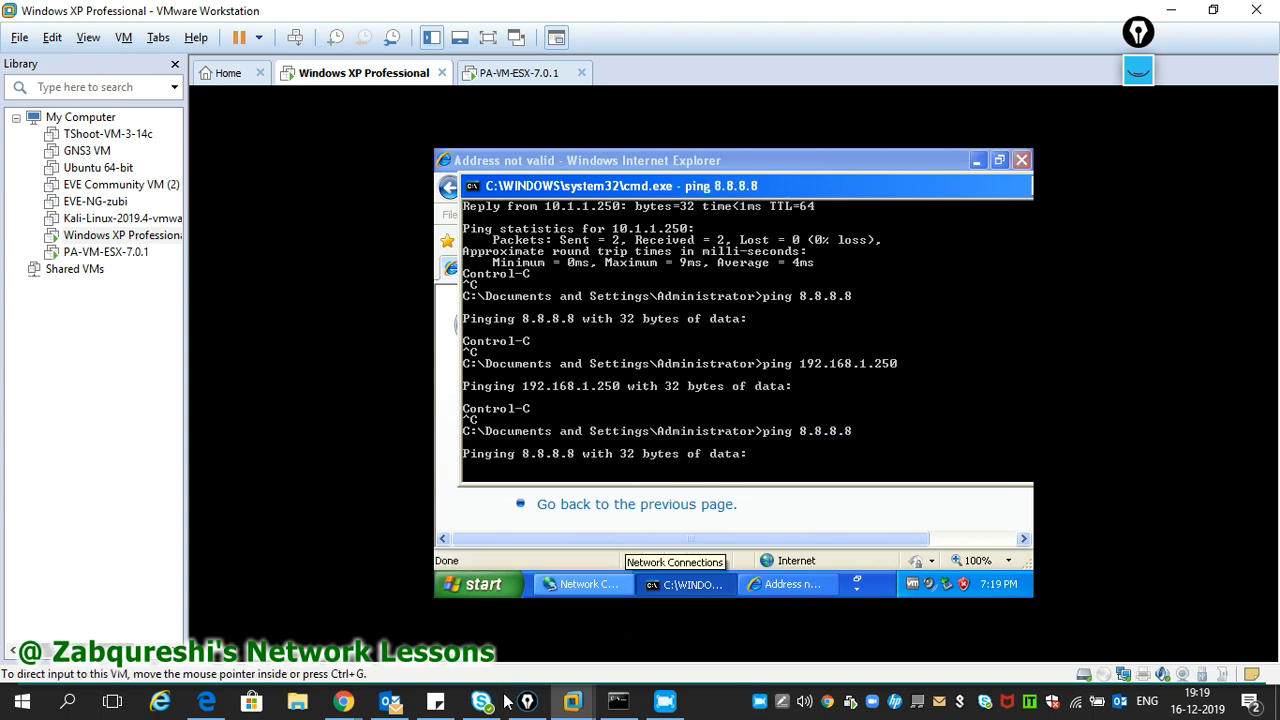
{"action": "left_click", "coordinate": [574, 703]}
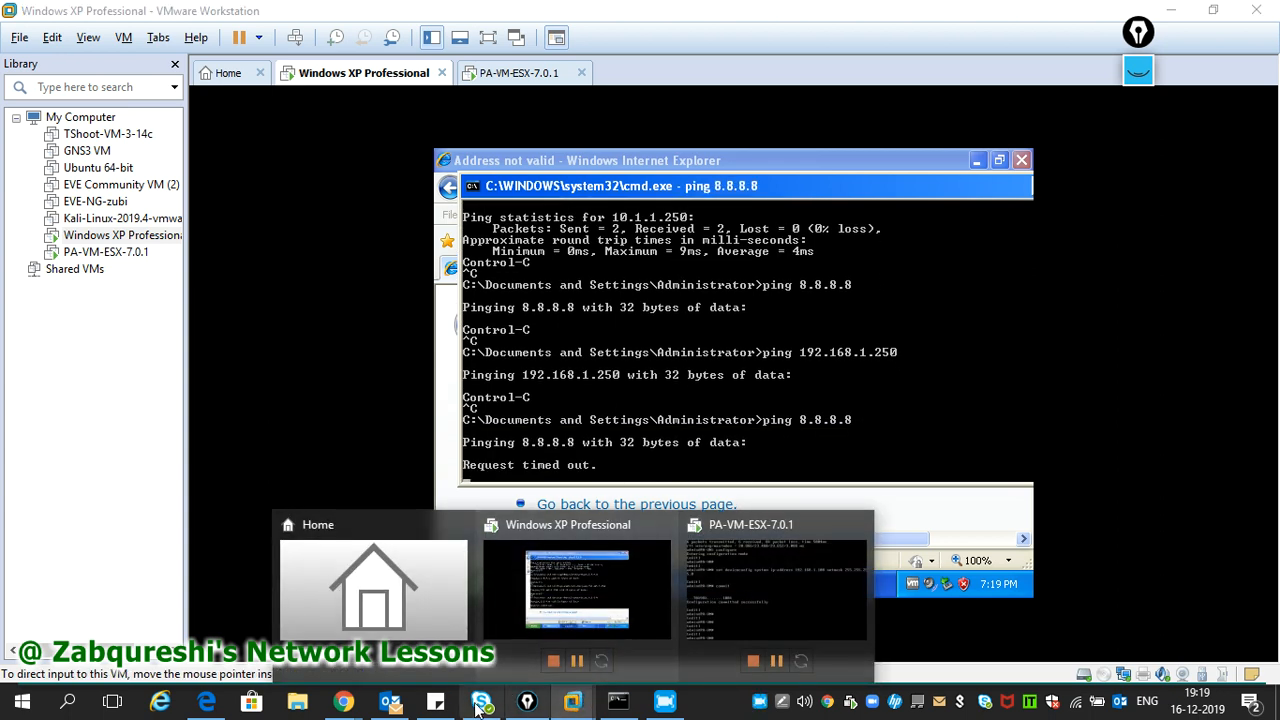
{"action": "mouse_move", "coordinate": [368, 695]}
{"action": "left_click", "coordinate": [600, 600]}
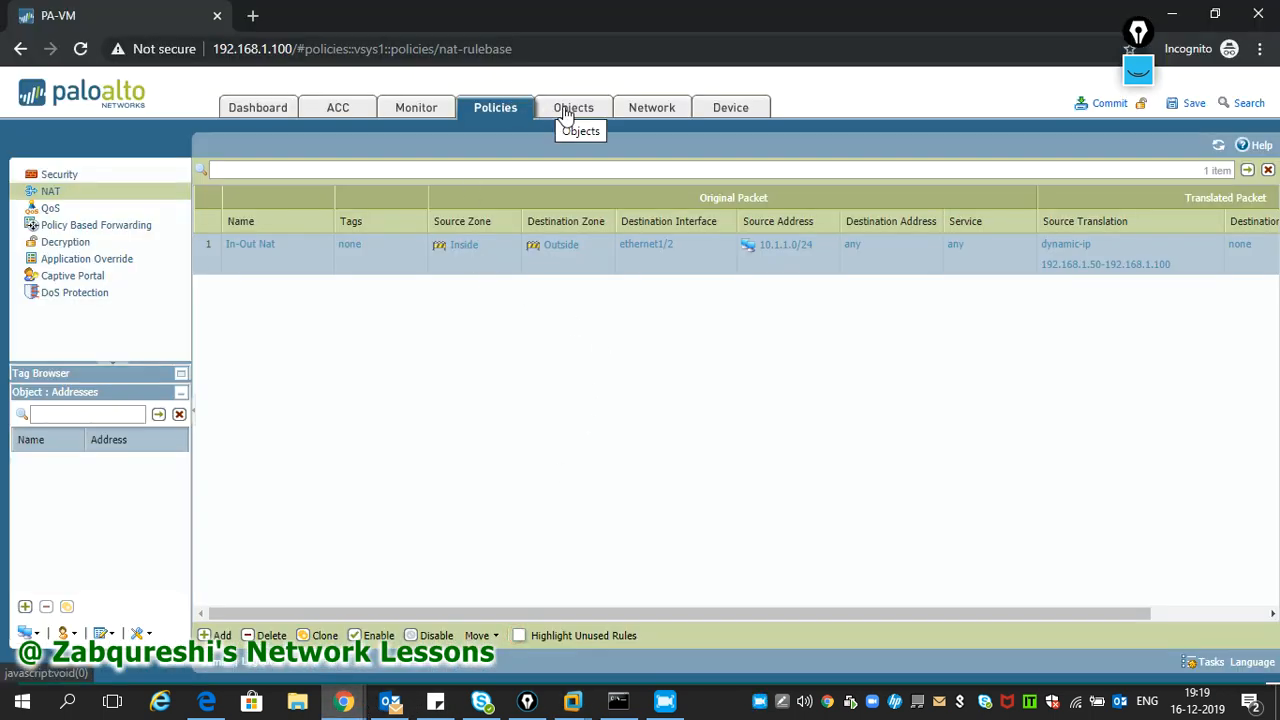
- Check the DNS servers and management default gateway in Device Setup, then view the DHCP server page
{"action": "left_click", "coordinate": [717, 108]}
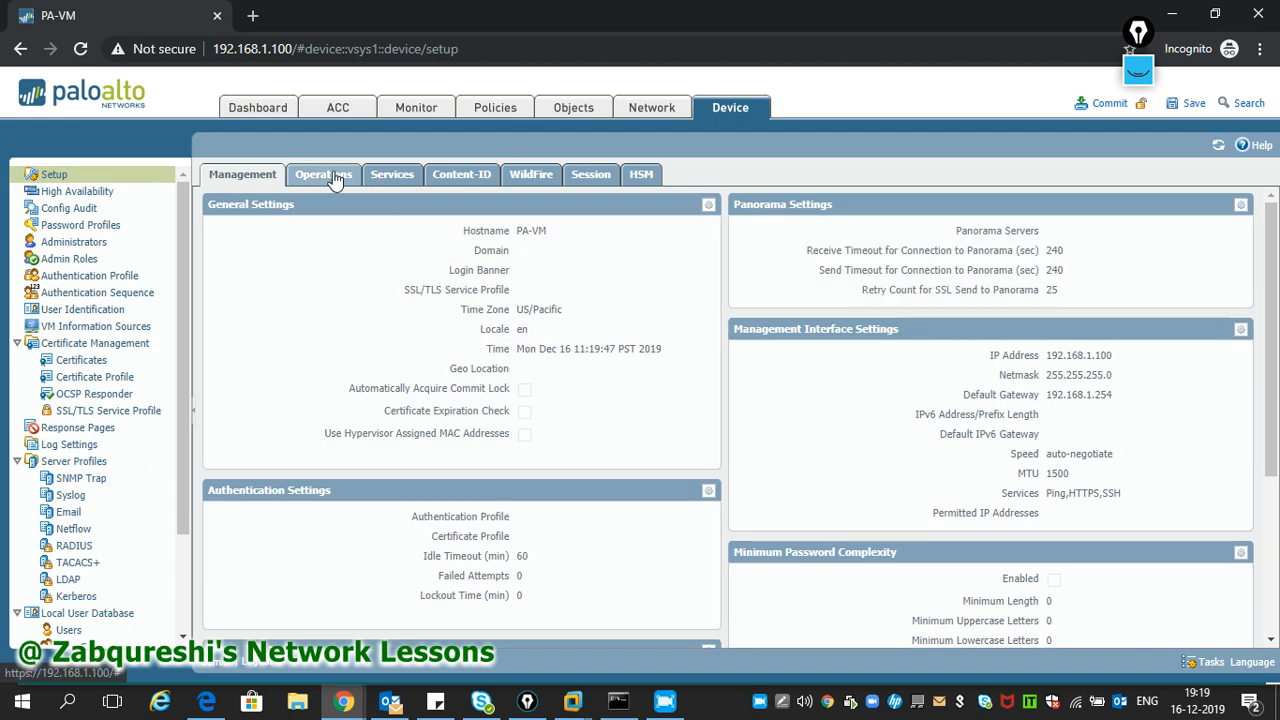
{"action": "left_click", "coordinate": [336, 178]}
{"action": "left_click", "coordinate": [392, 174]}
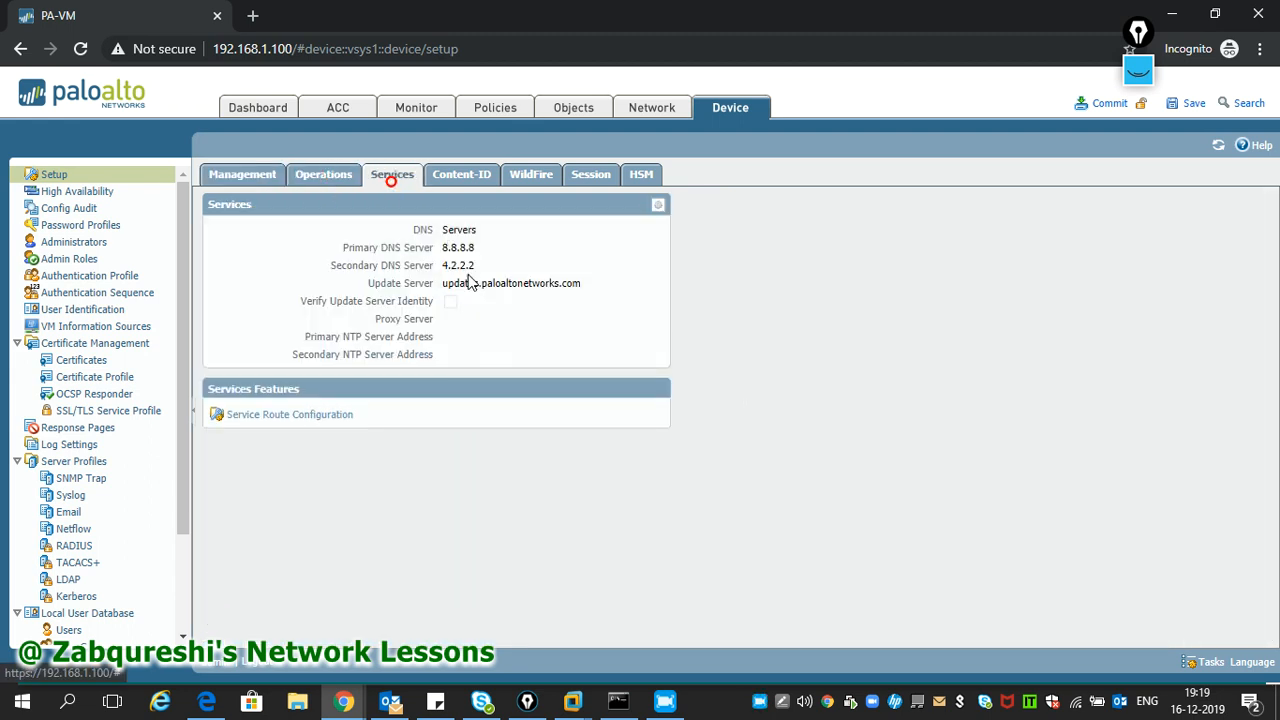
{"action": "left_click", "coordinate": [262, 180]}
{"action": "left_click_drag", "start_coordinate": [1047, 398], "coordinate": [1117, 403]}
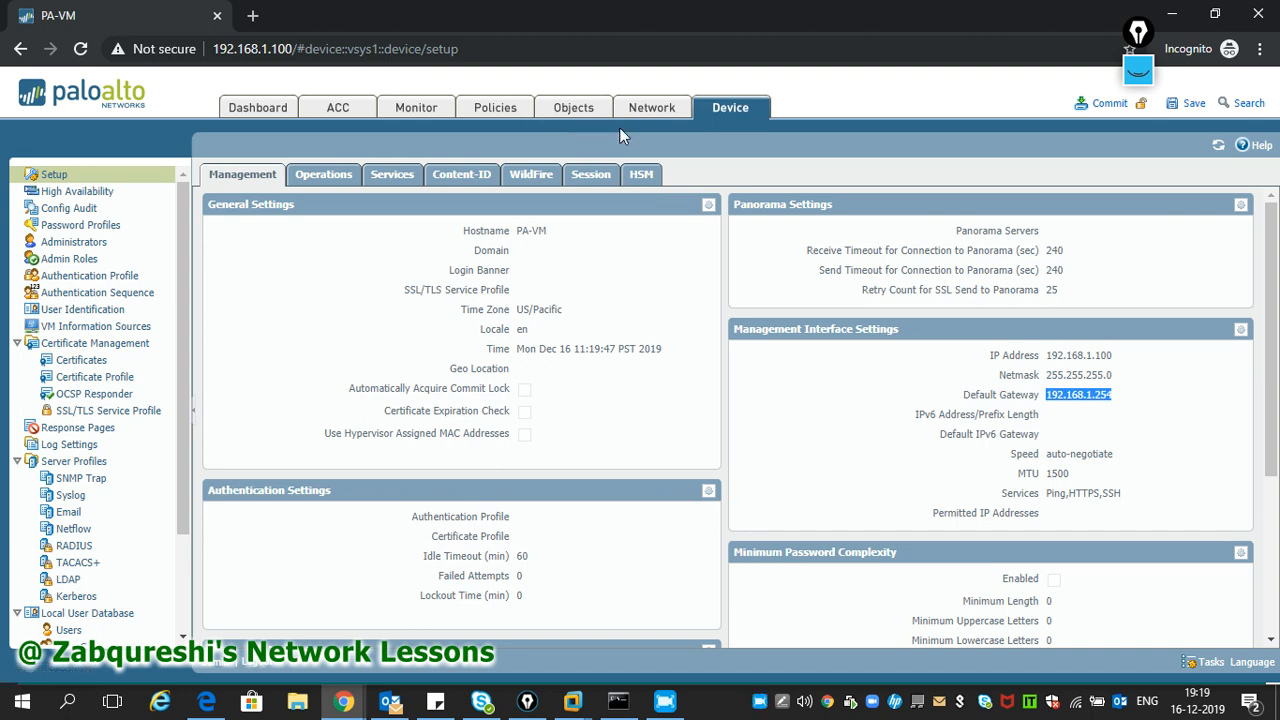
{"action": "left_click", "coordinate": [641, 114]}
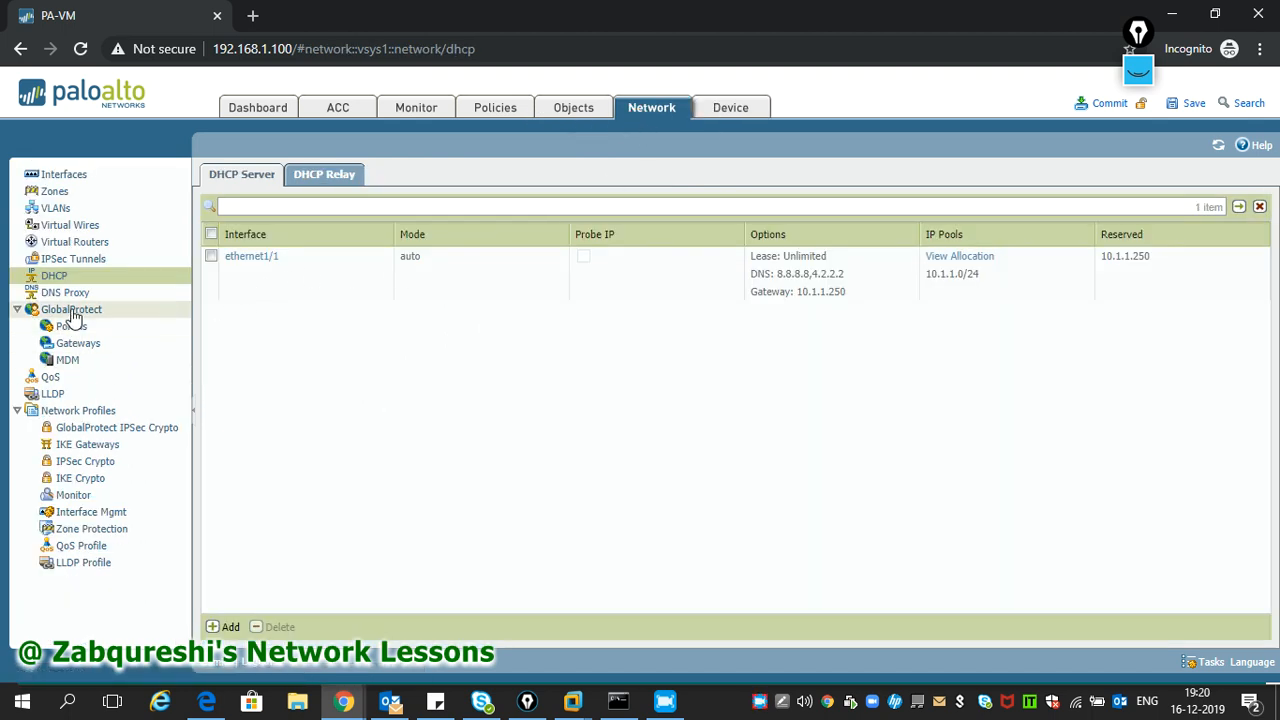
- Add a static route to VR1 named 'Default Route' with destination 0.0.0.0/0
{"action": "left_click", "coordinate": [114, 247]}
{"action": "left_click", "coordinate": [225, 238]}
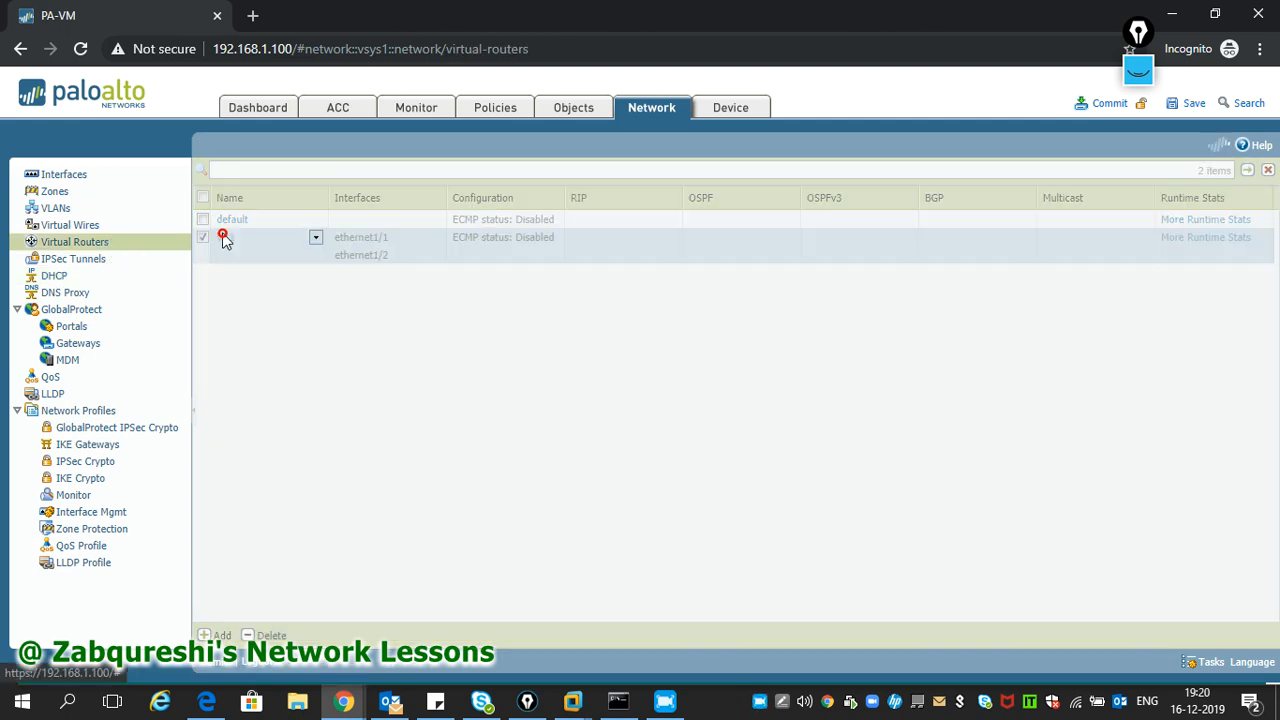
{"action": "left_click", "coordinate": [337, 208]}
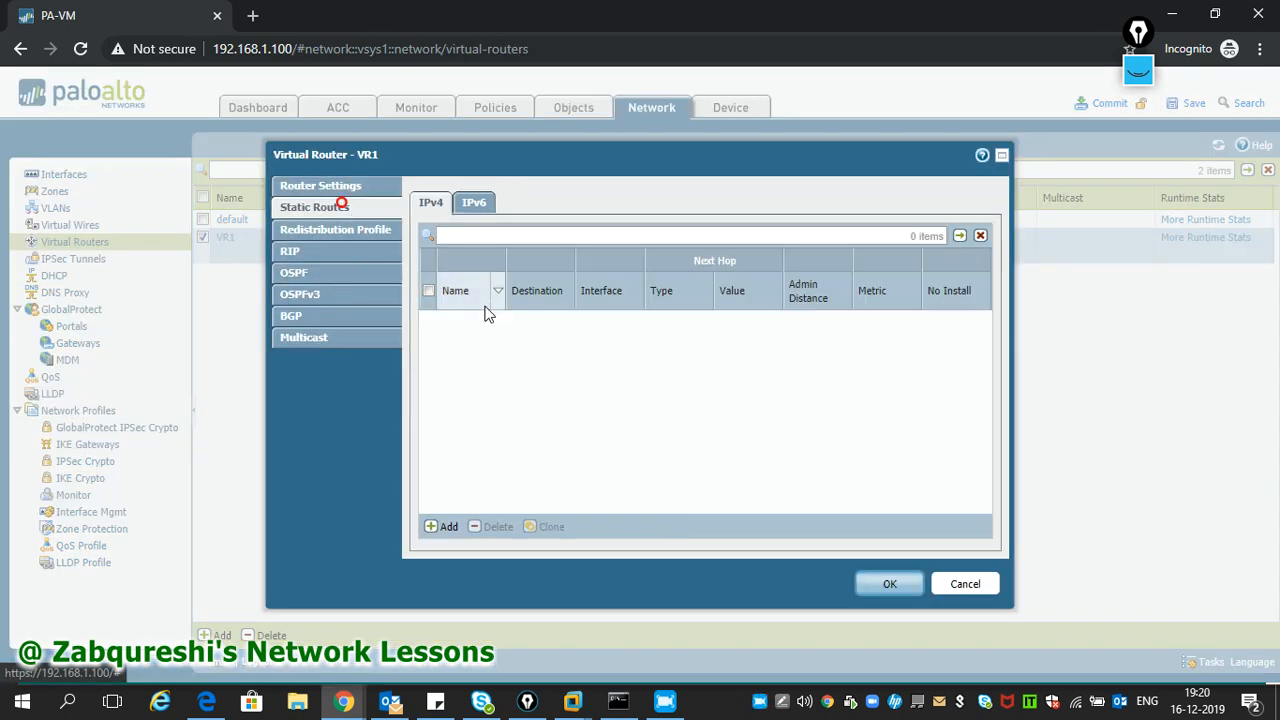
{"action": "left_click", "coordinate": [445, 530]}
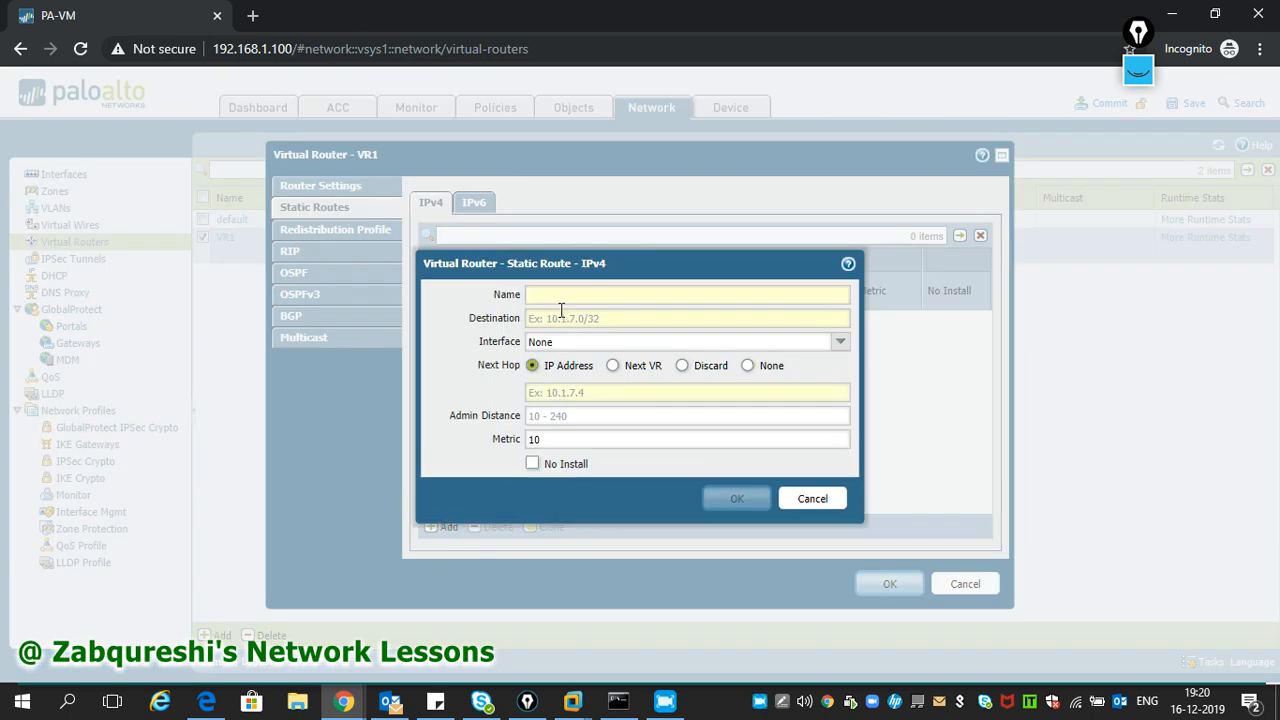
{"action": "left_click", "coordinate": [559, 297]}
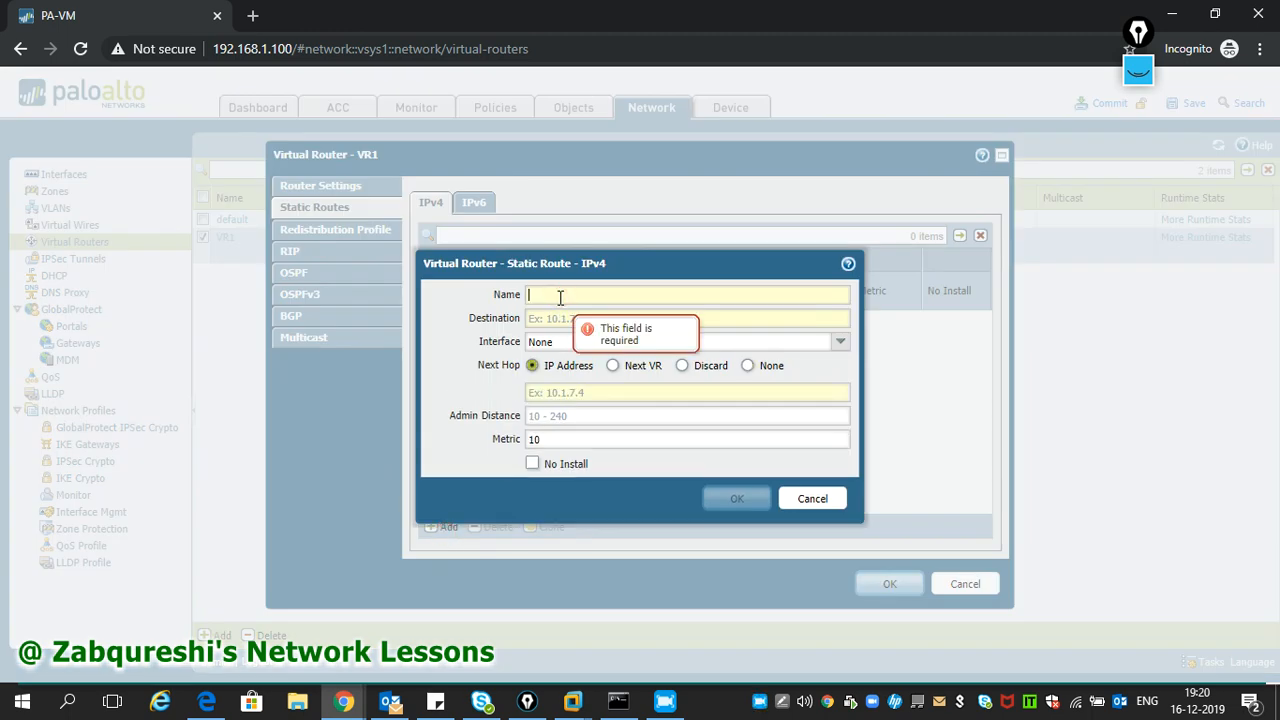
{"action": "type", "text": "De"}
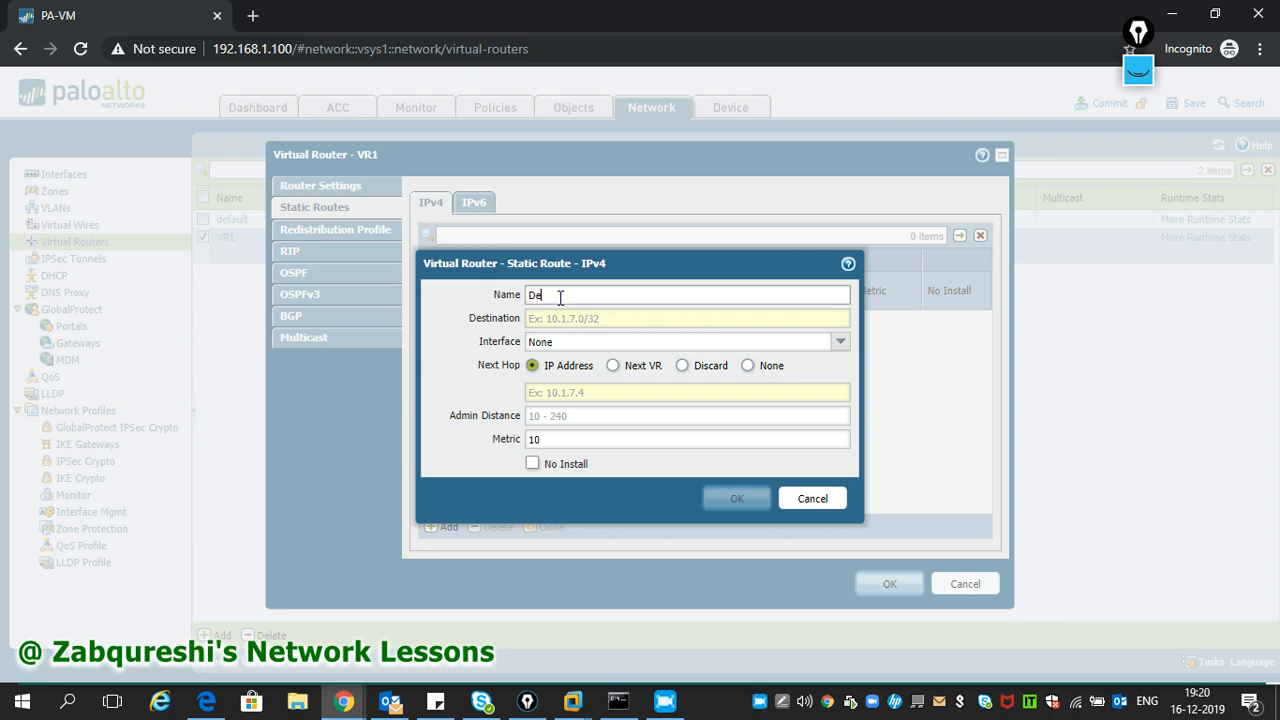
{"action": "type", "text": "fault Route"}
{"action": "left_click", "coordinate": [553, 320]}
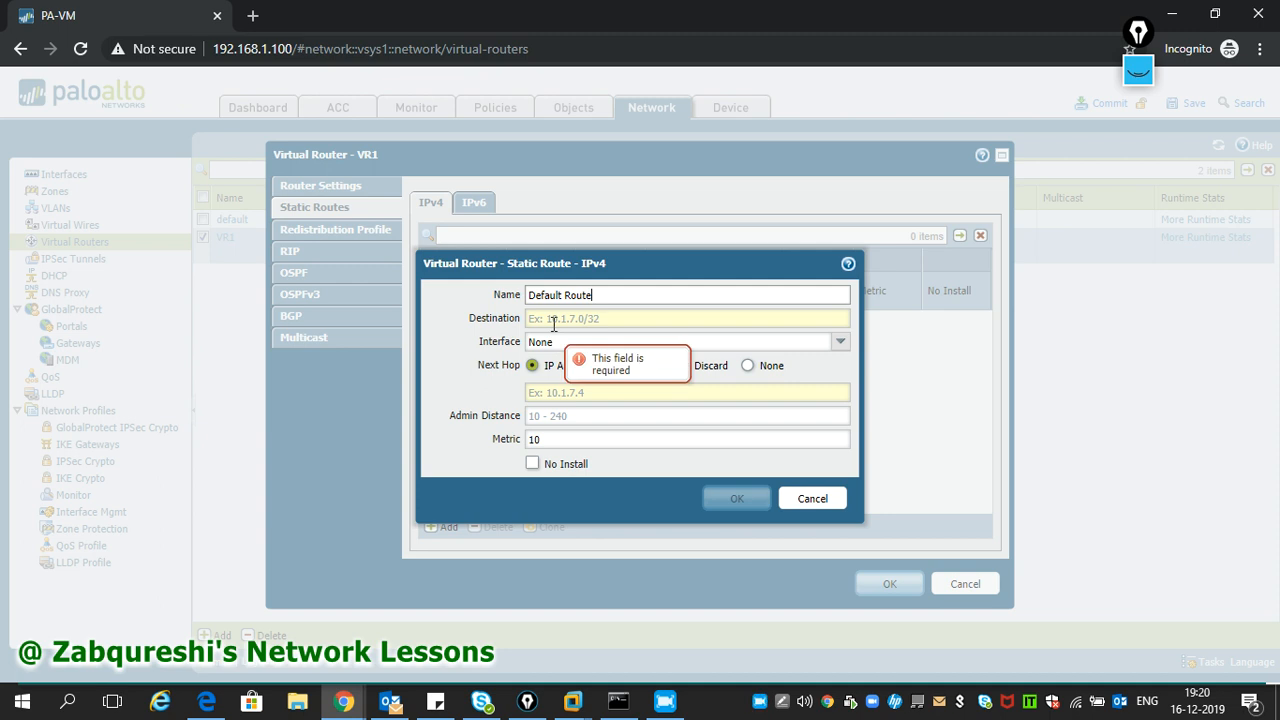
{"action": "type", "text": "0/0/0/0"}
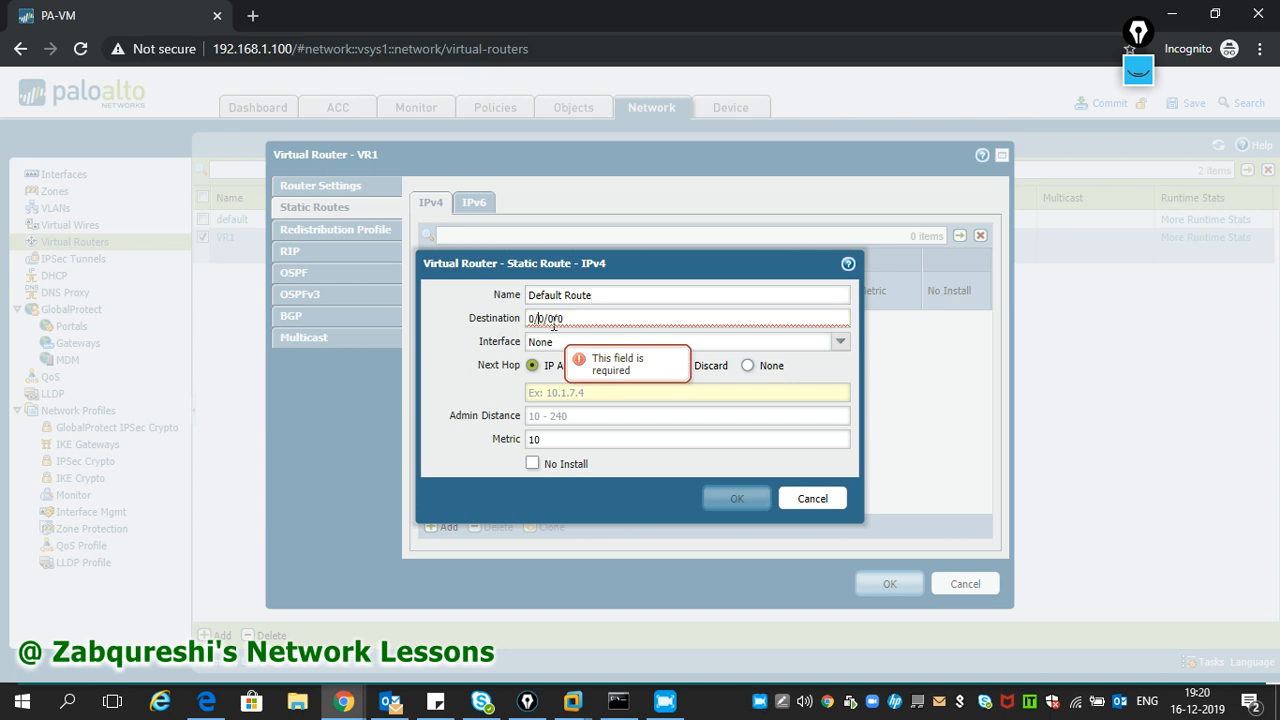
{"action": "key", "text": "BackSpace"}
{"action": "key", "text": "BackSpace"}
{"action": "key", "text": "BackSpace"}
{"action": "key", "text": "BackSpace"}
{"action": "key", "text": "BackSpace"}
{"action": "key", "text": "BackSpace"}
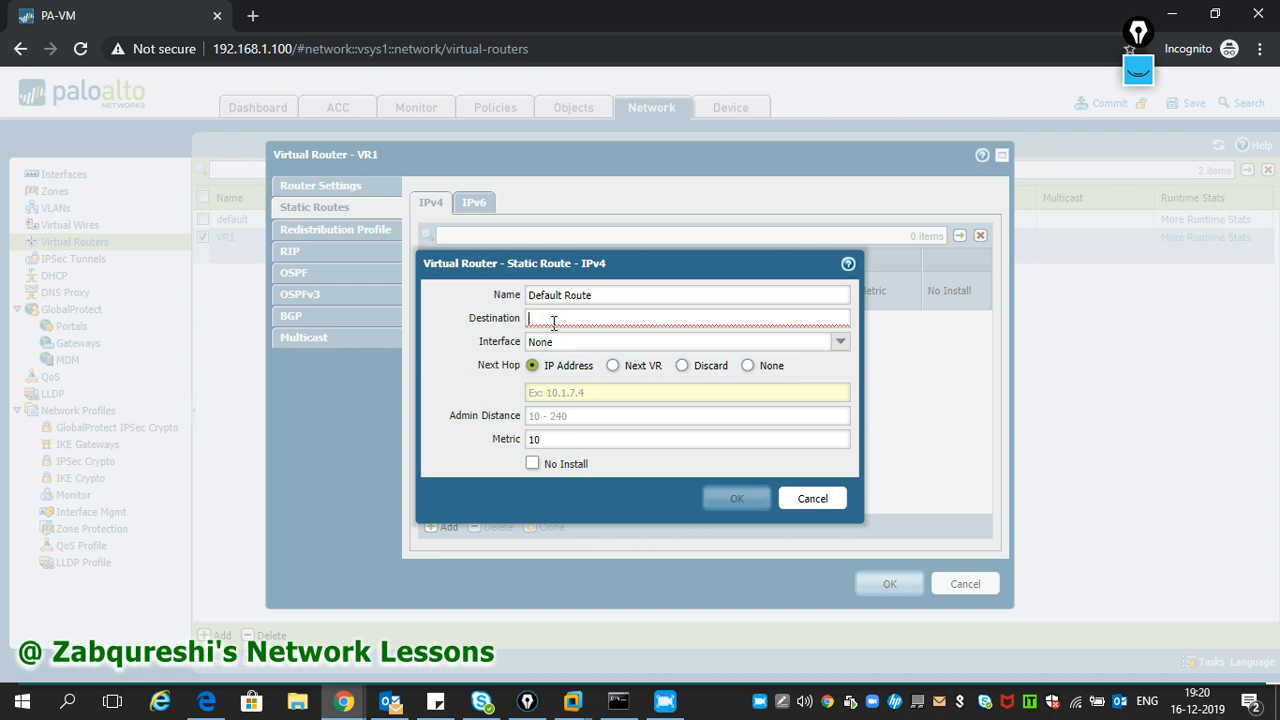
{"action": "type", "text": "0.0.0.0"}
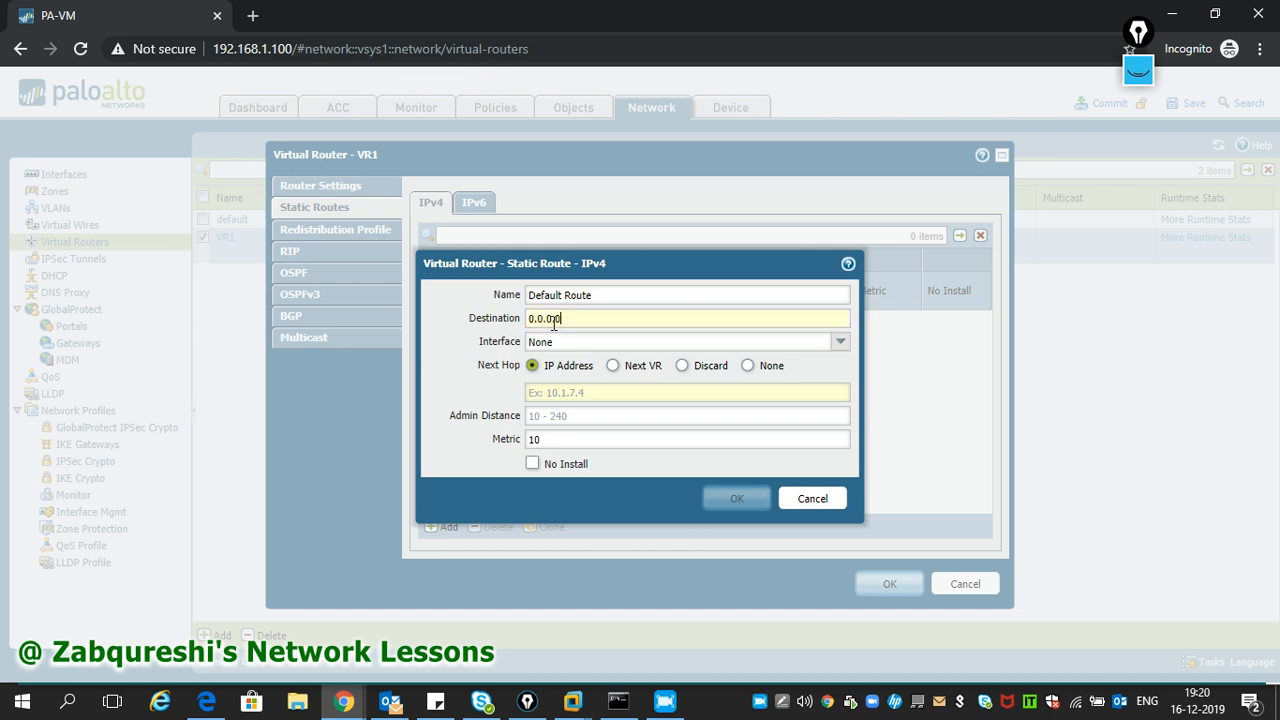
{"action": "type", "text": "/0"}
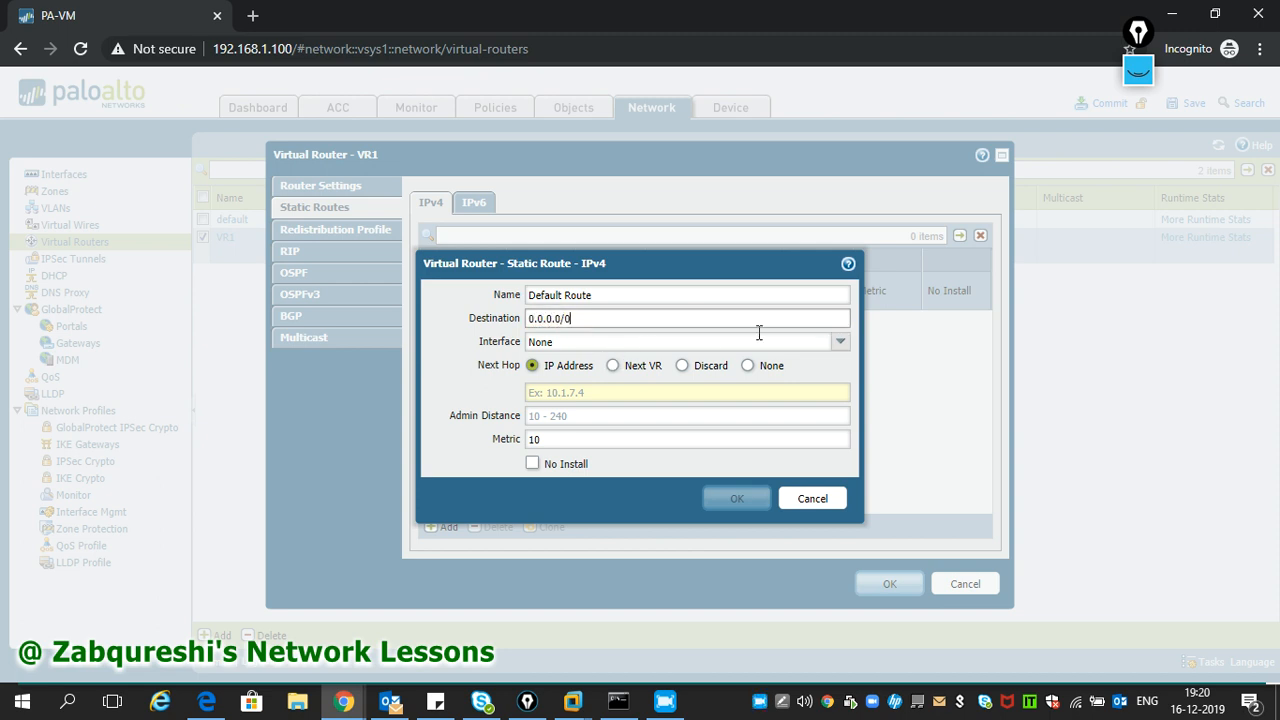
- Send it out ethernet1/2 to next hop 192.168.1.254, save the router, and commit
{"action": "left_click", "coordinate": [840, 341]}
{"action": "left_click", "coordinate": [611, 401]}
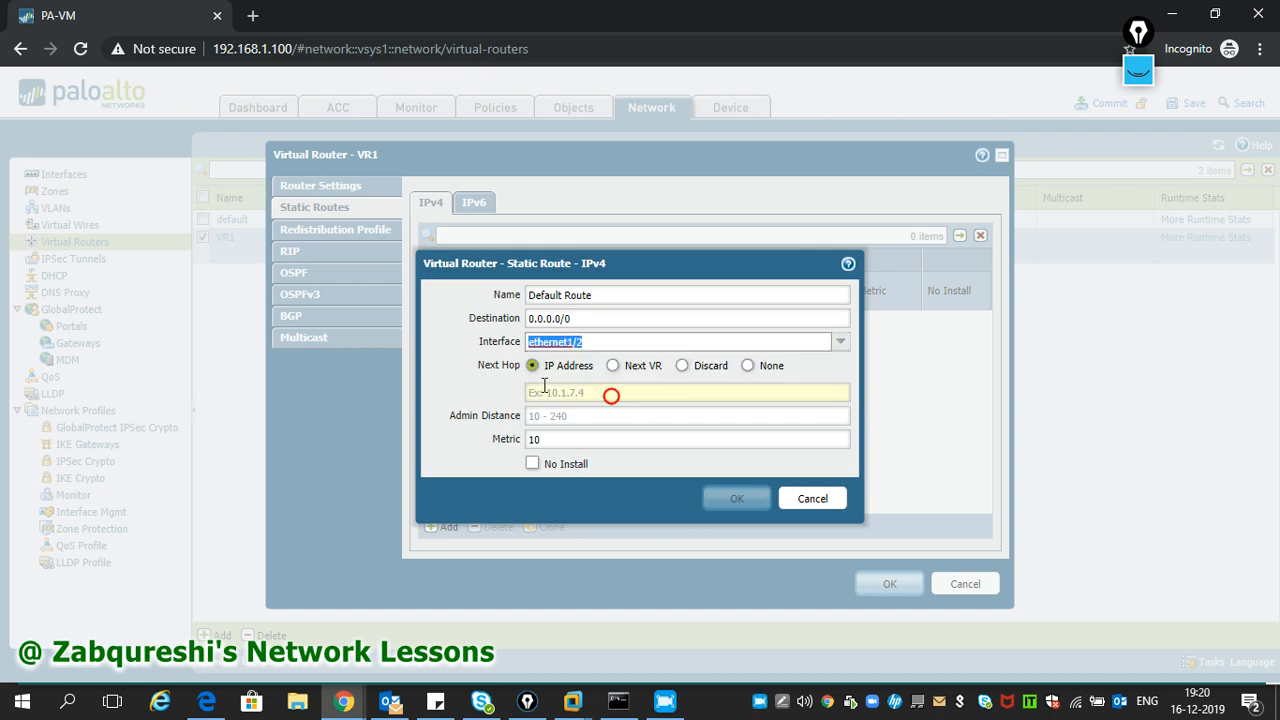
{"action": "left_click", "coordinate": [560, 392]}
{"action": "type", "text": "192.168.1.254"}
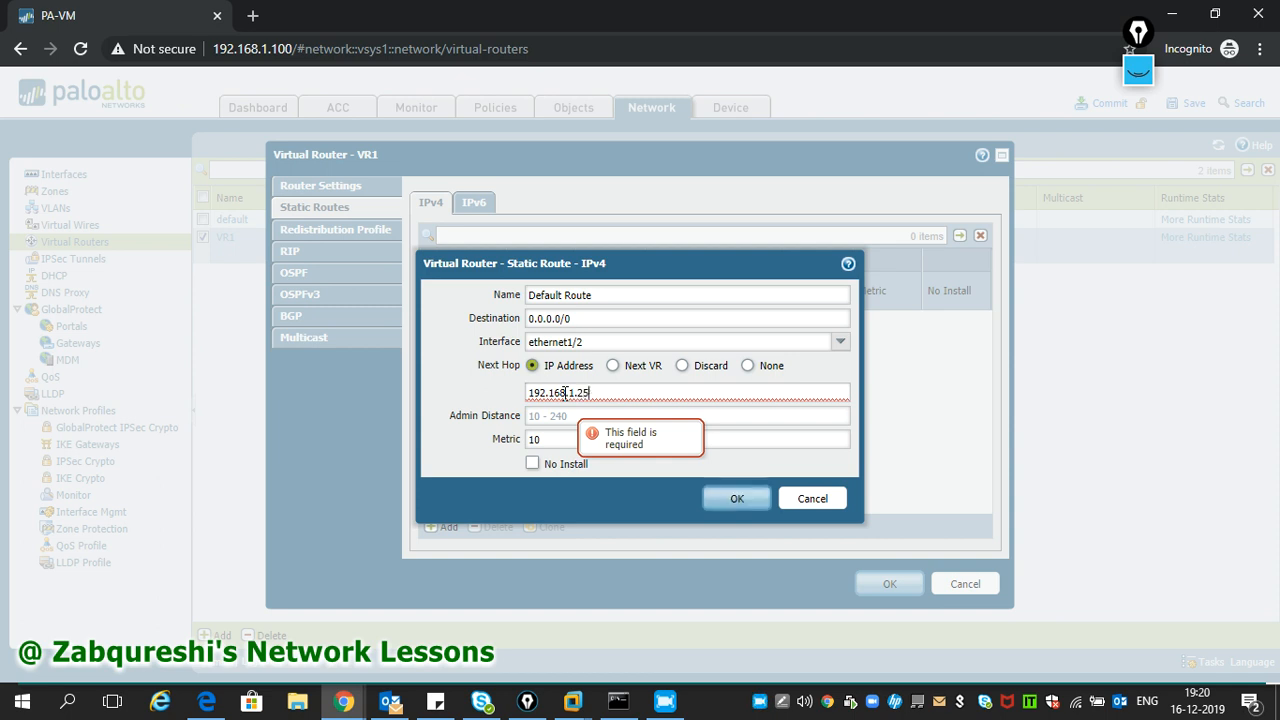
{"action": "left_click", "coordinate": [744, 509]}
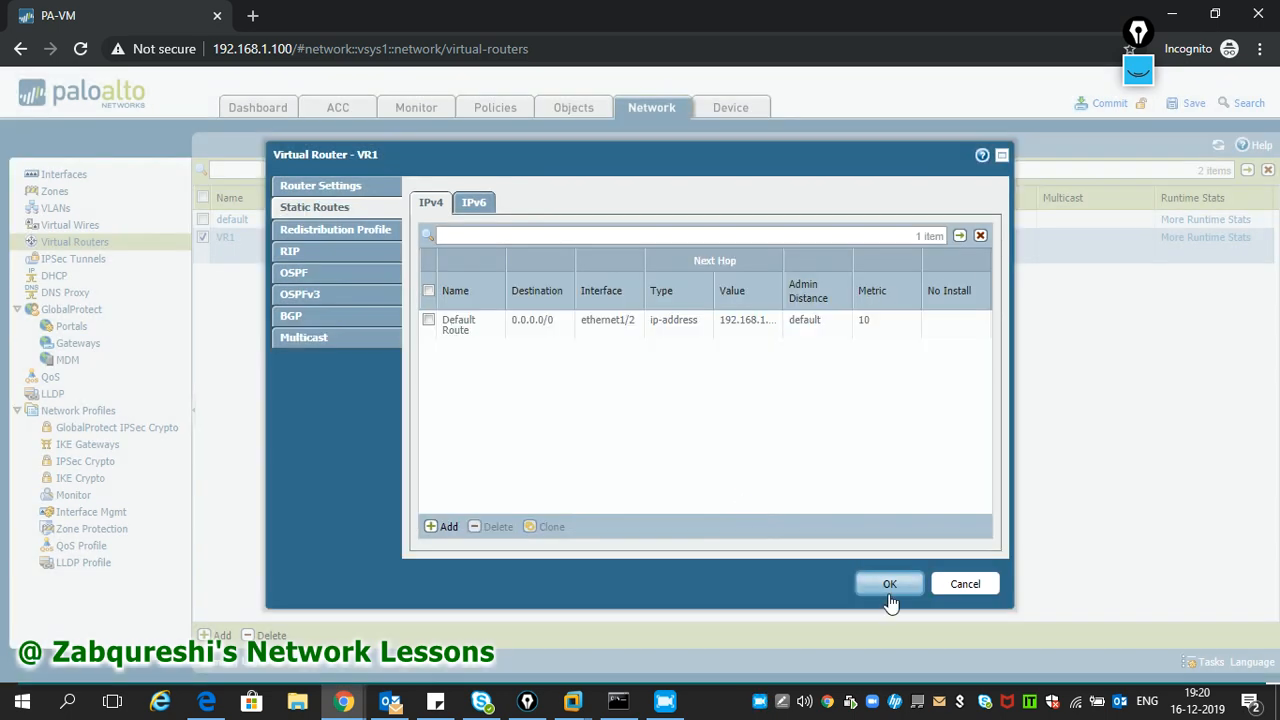
{"action": "left_click", "coordinate": [889, 588]}
{"action": "left_click", "coordinate": [1104, 103]}
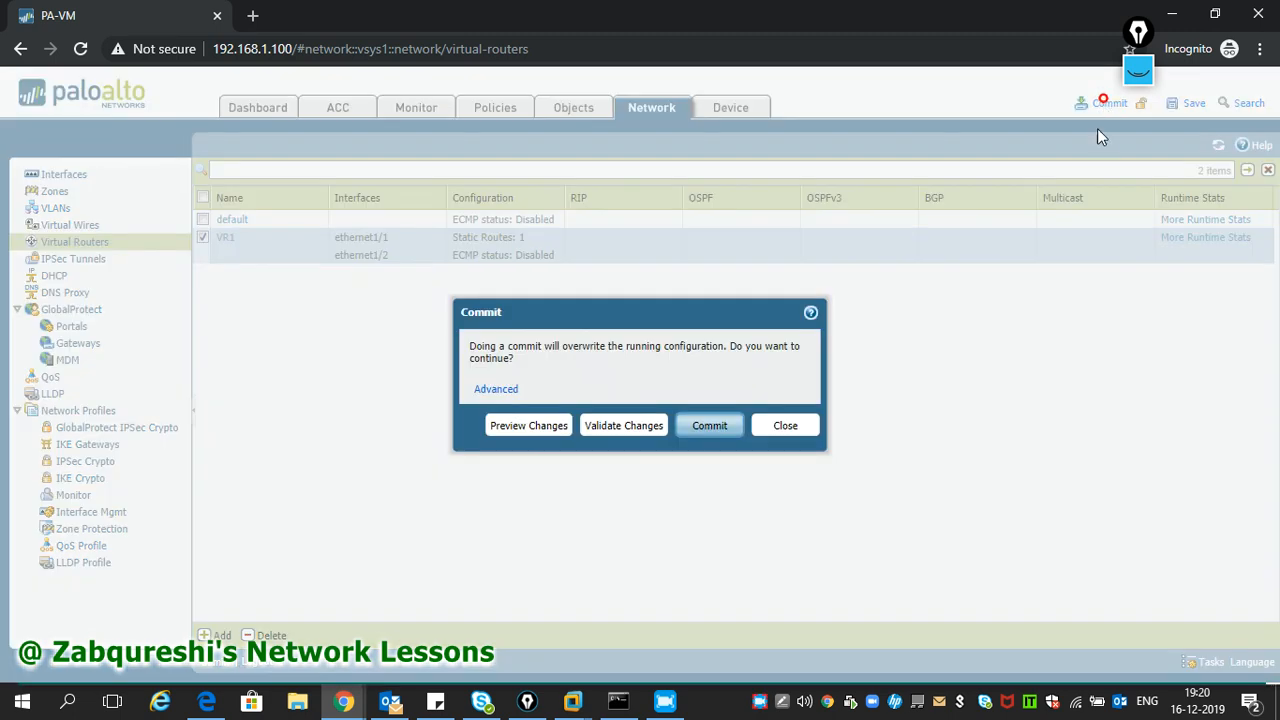
{"action": "left_click", "coordinate": [723, 427]}
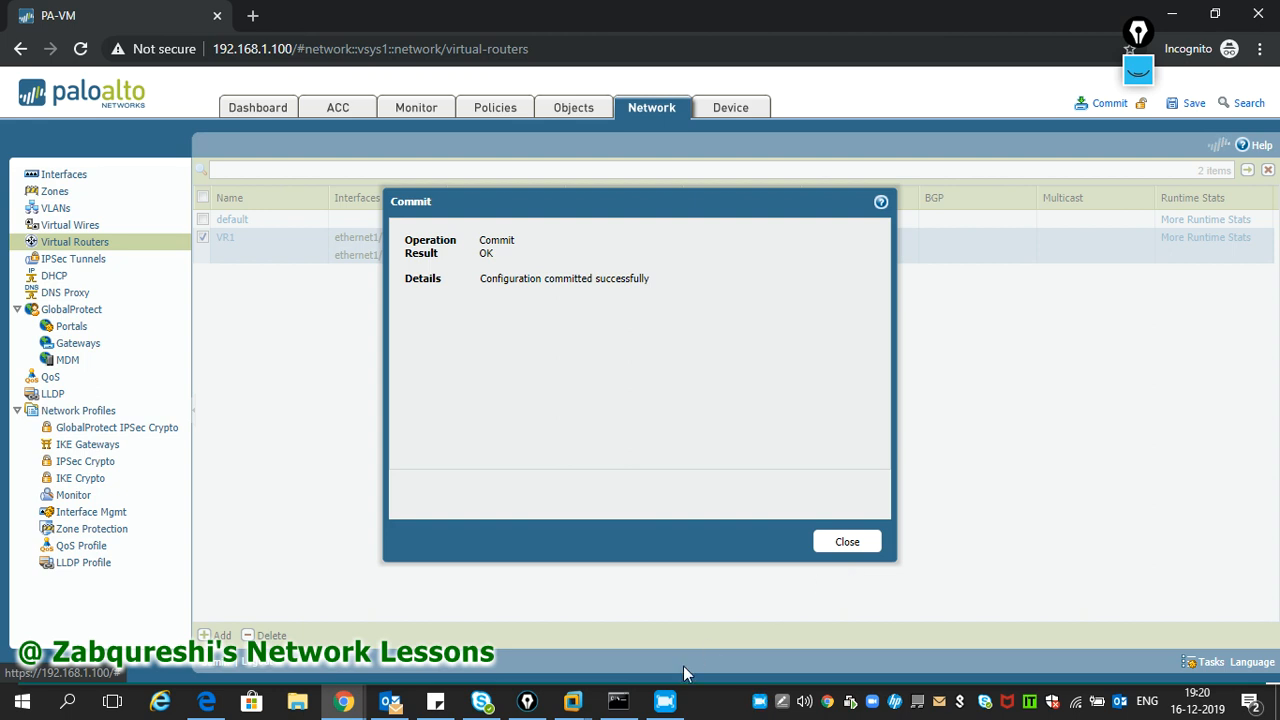
- Rerun the ping to 8.8.8.8 on the XP guest, then stop it with Ctrl+C
{"action": "mouse_move", "coordinate": [565, 704]}
{"action": "left_click", "coordinate": [562, 574]}
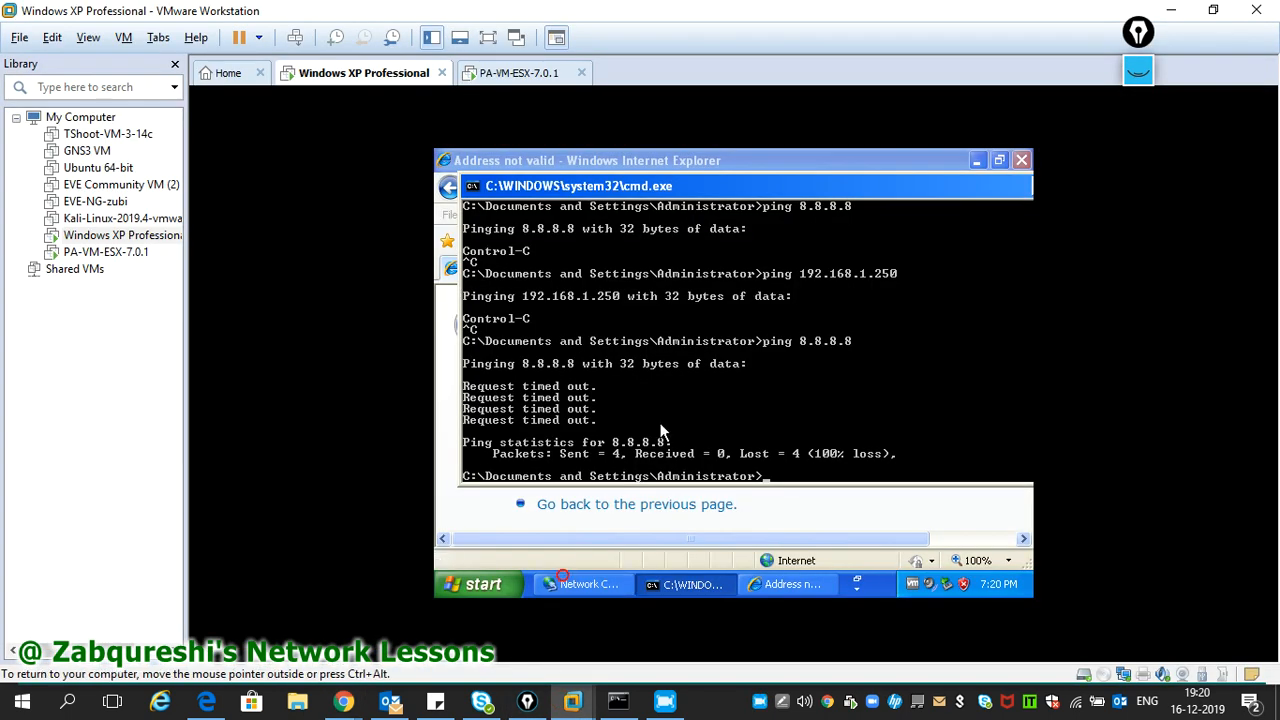
{"action": "key", "text": "Return"}
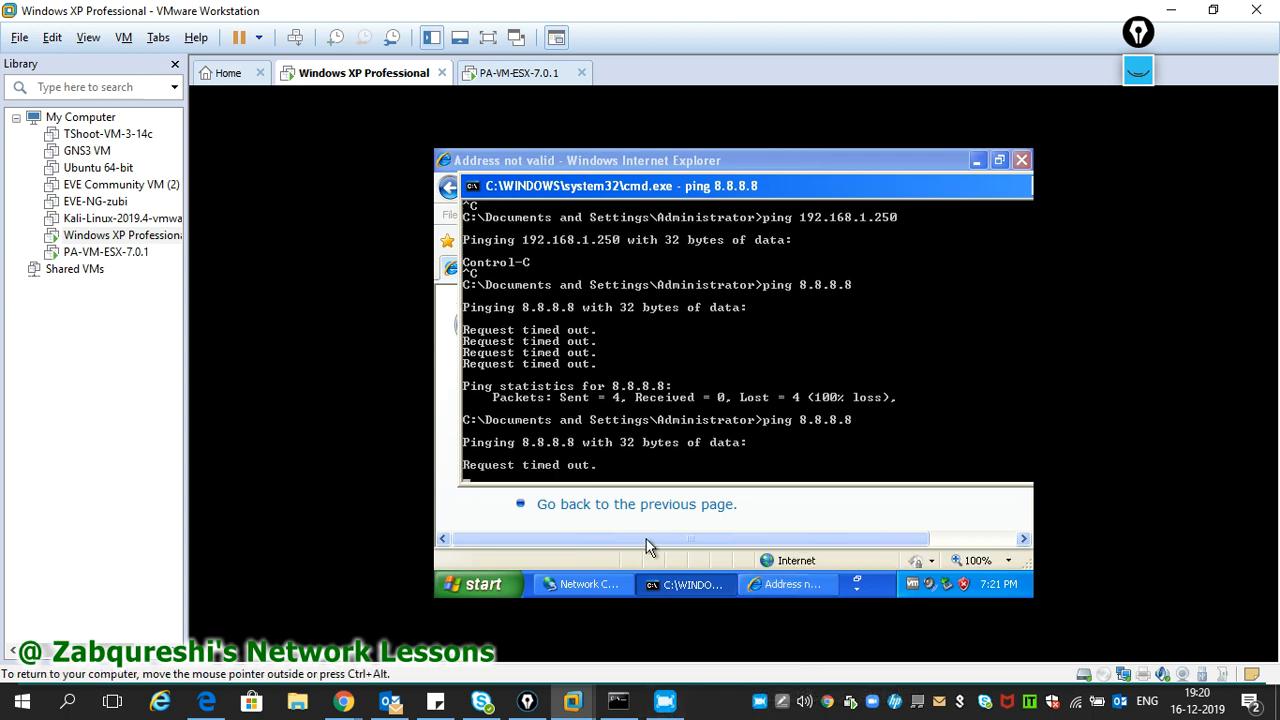
{"action": "key", "text": "ctrl+c"}
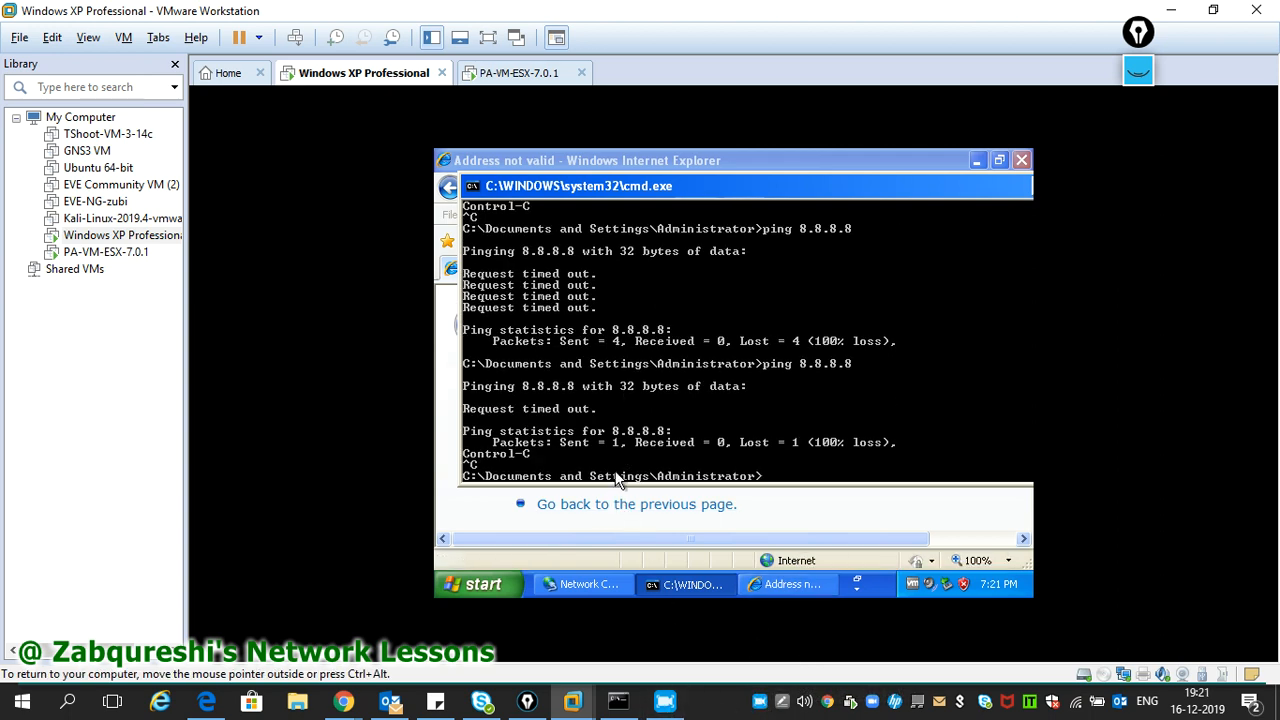
{"action": "left_click", "coordinate": [605, 504]}
{"action": "left_click", "coordinate": [613, 190]}
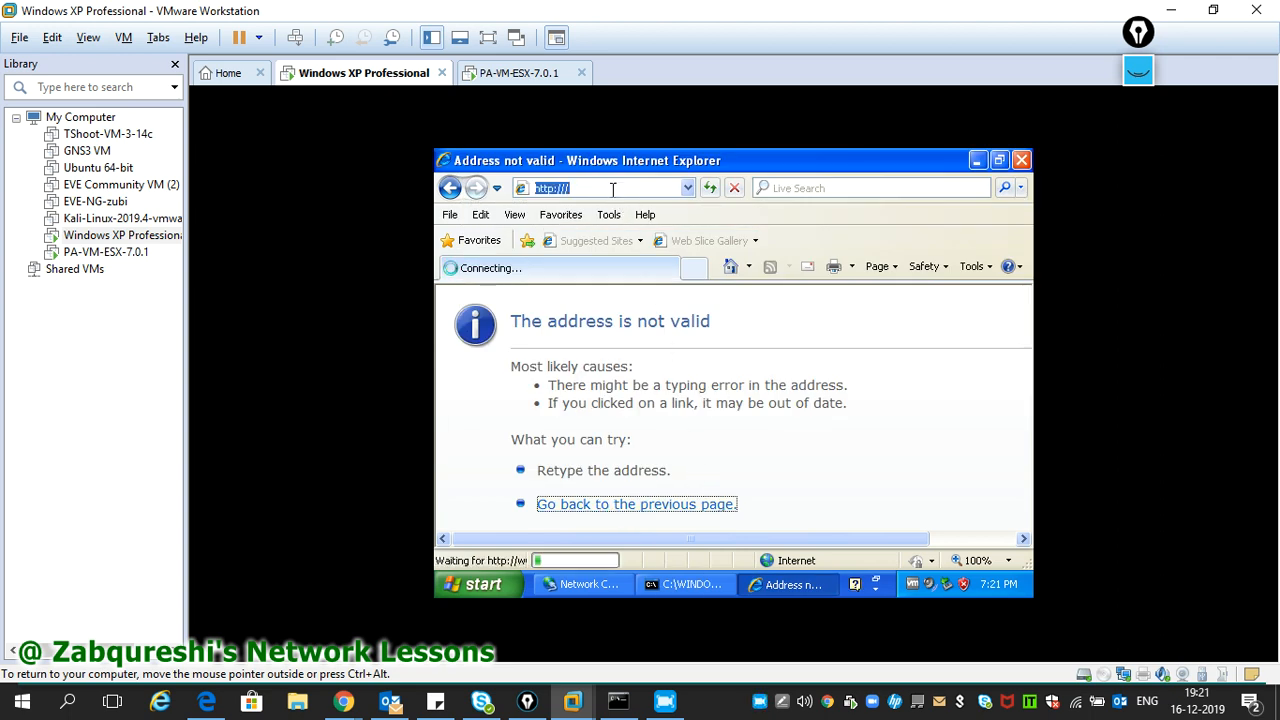
{"action": "type", "text": "www.ggogl"}
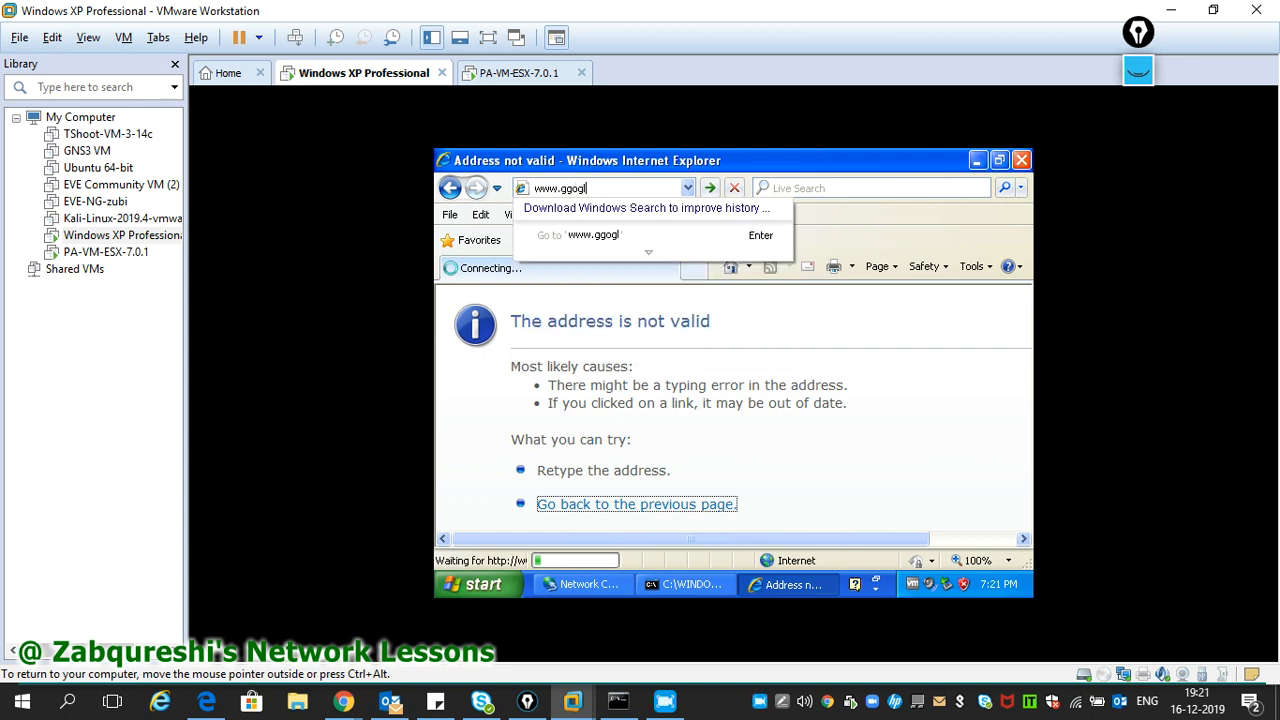
{"action": "key", "text": "BackSpace"}
{"action": "key", "text": "BackSpace"}
{"action": "key", "text": "BackSpace"}
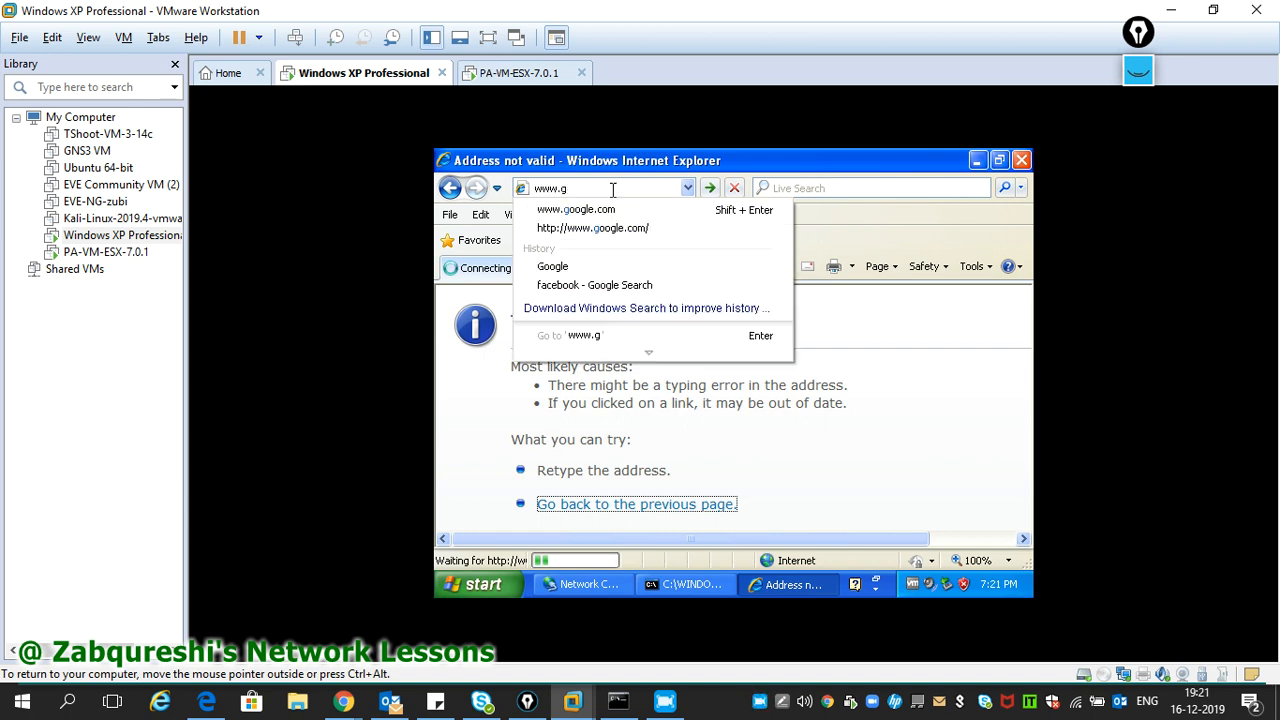
{"action": "key", "text": "Down"}
{"action": "key", "text": "Return"}
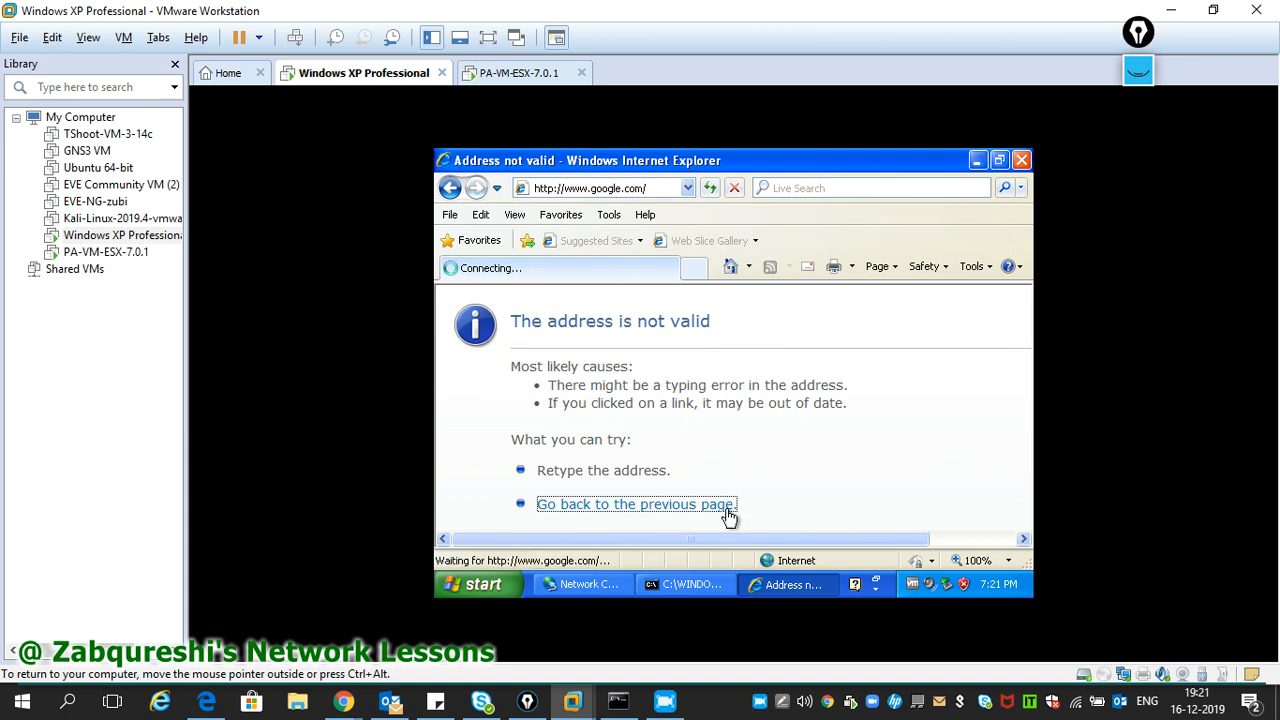
{"action": "left_click", "coordinate": [759, 703]}
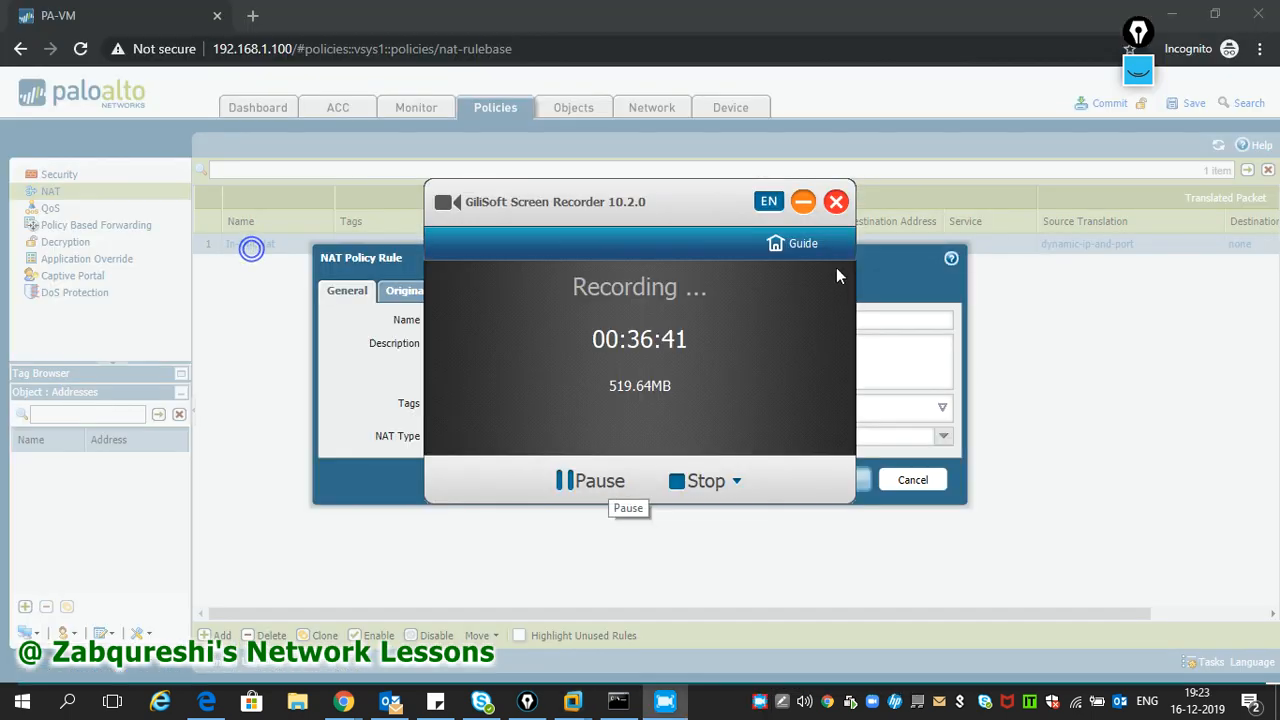
- Minimize the screen recorder, cancel the NAT dialog and reopen the In-Out Nat rule
{"action": "left_click", "coordinate": [803, 201]}
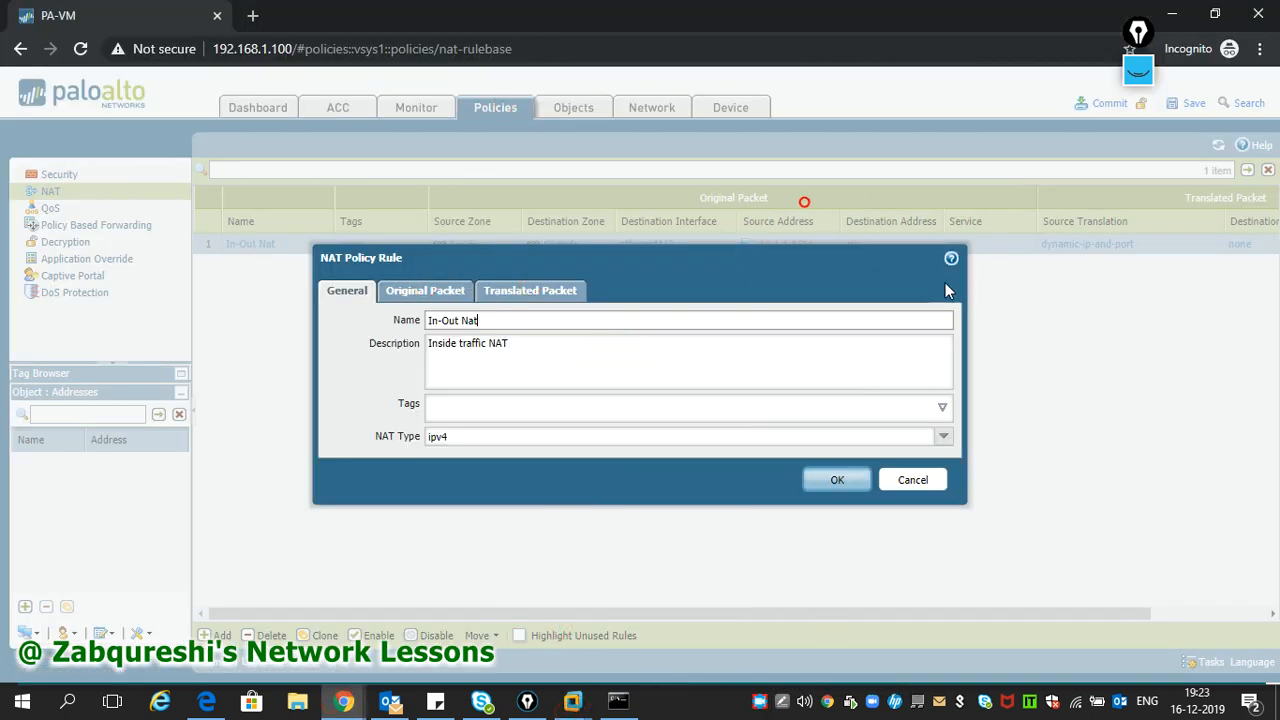
{"action": "left_click", "coordinate": [898, 485]}
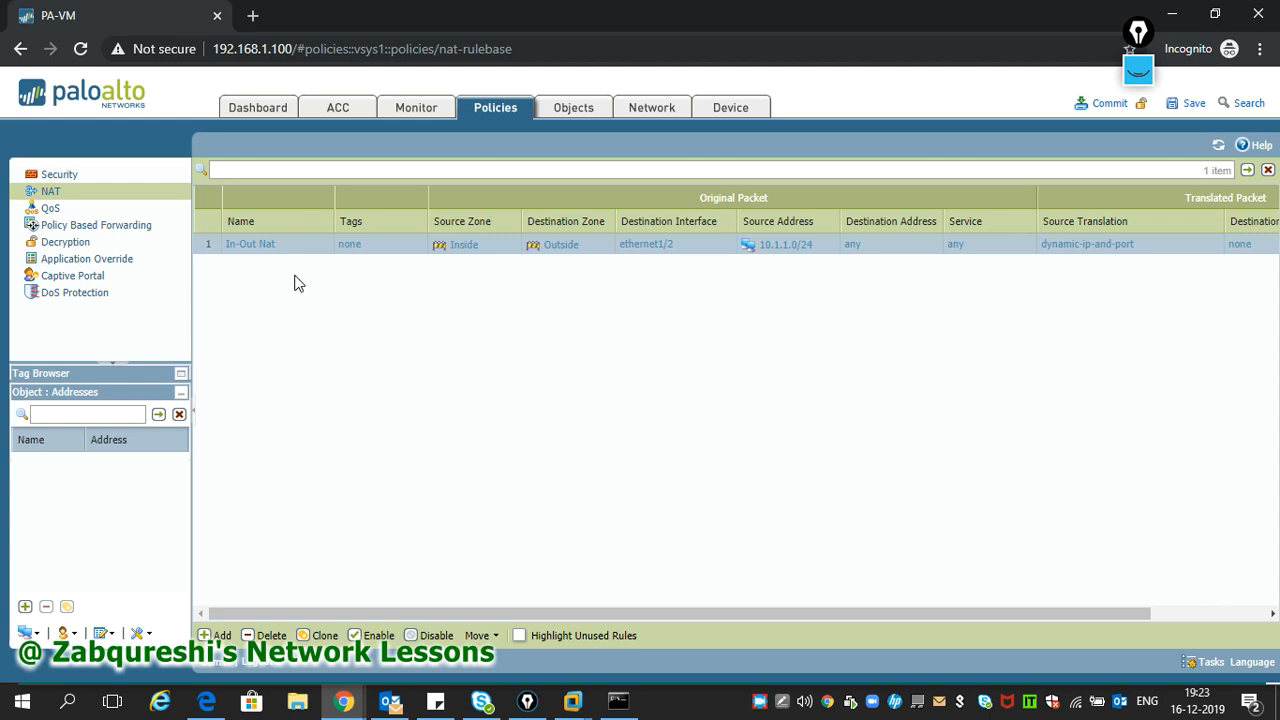
{"action": "left_click", "coordinate": [254, 244]}
{"action": "left_click", "coordinate": [759, 704]}
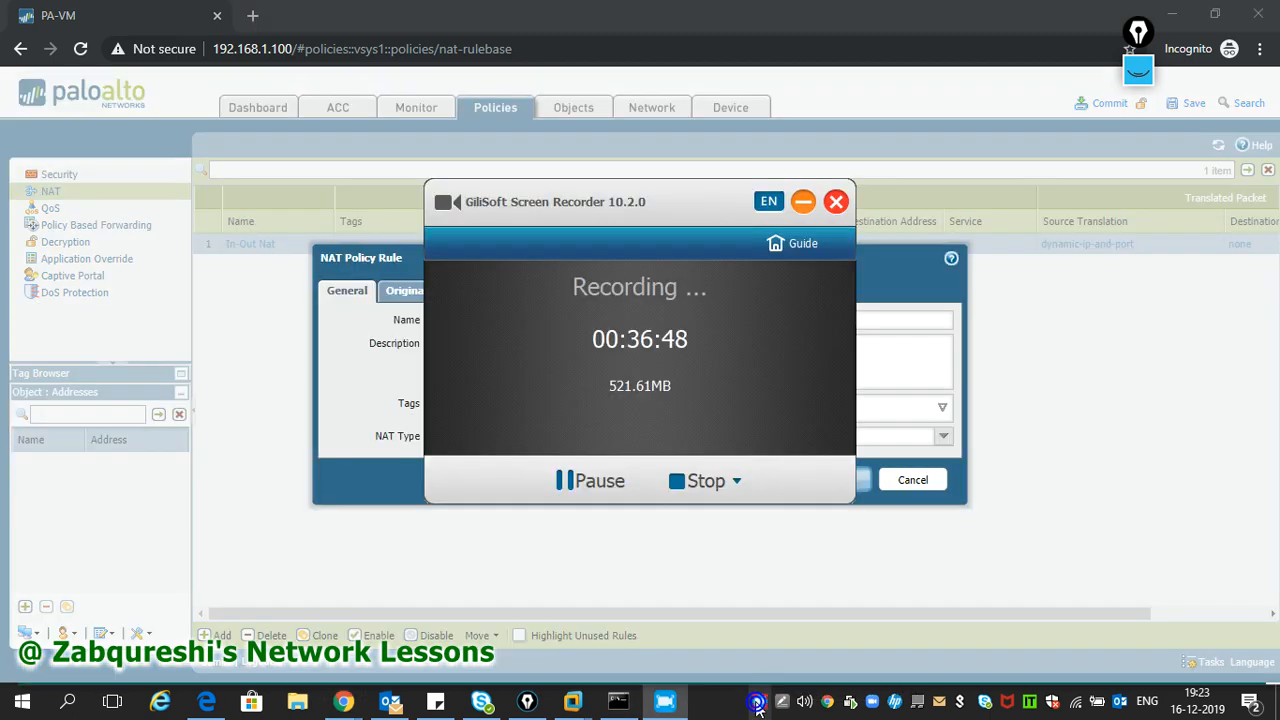
{"action": "left_click", "coordinate": [801, 205]}
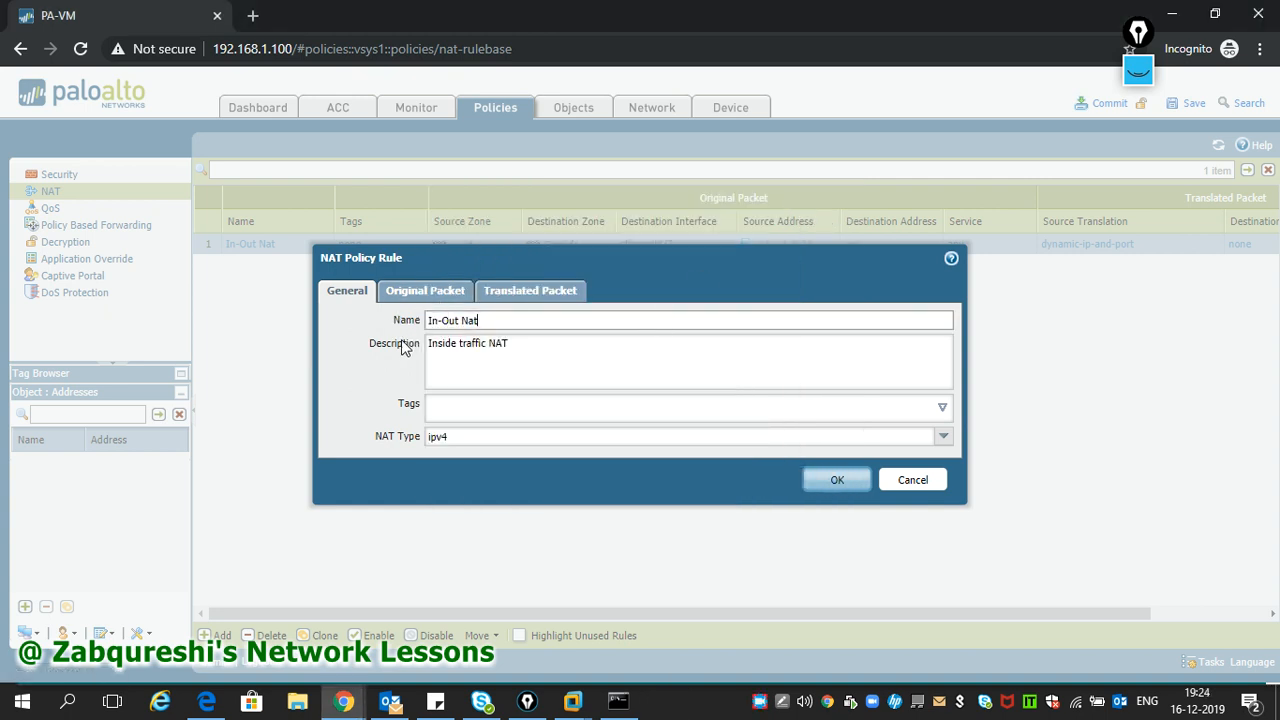
- Set source translation to Dynamic IP And Port using interface ethernet1/2 at 192.168.1.250/24
{"action": "left_click", "coordinate": [416, 294]}
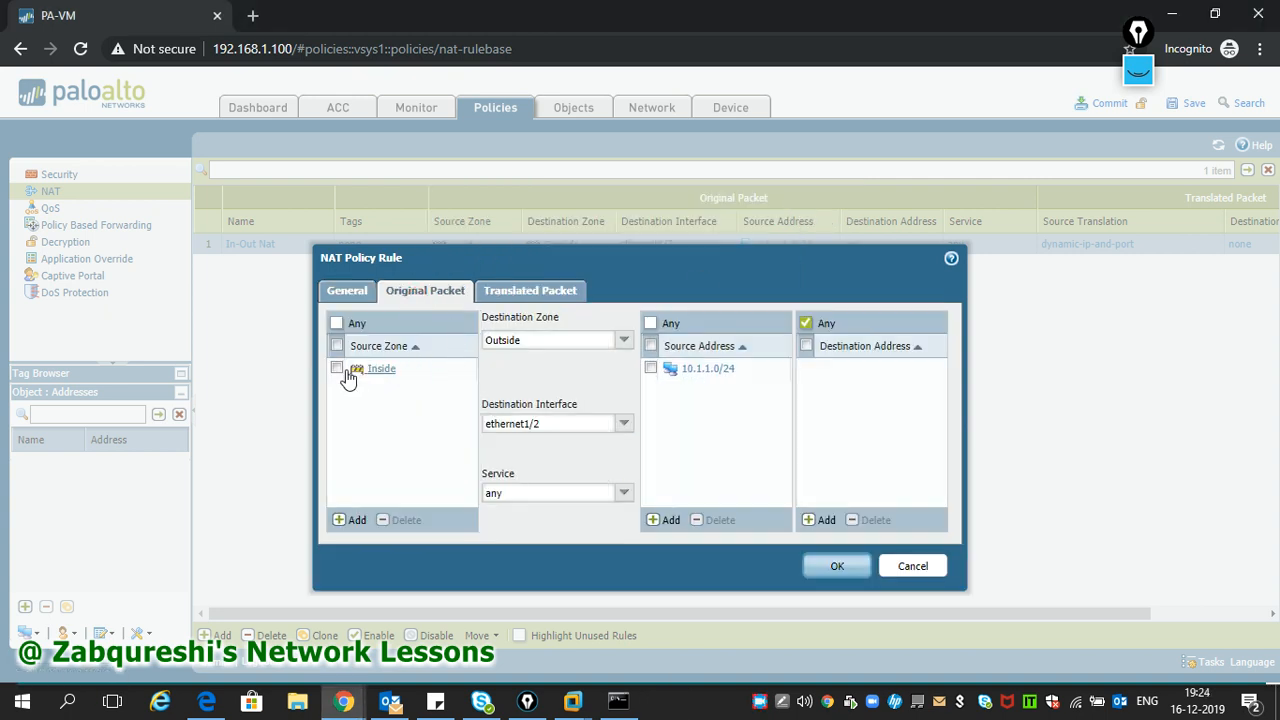
{"action": "left_click", "coordinate": [336, 368]}
{"action": "left_click", "coordinate": [515, 298]}
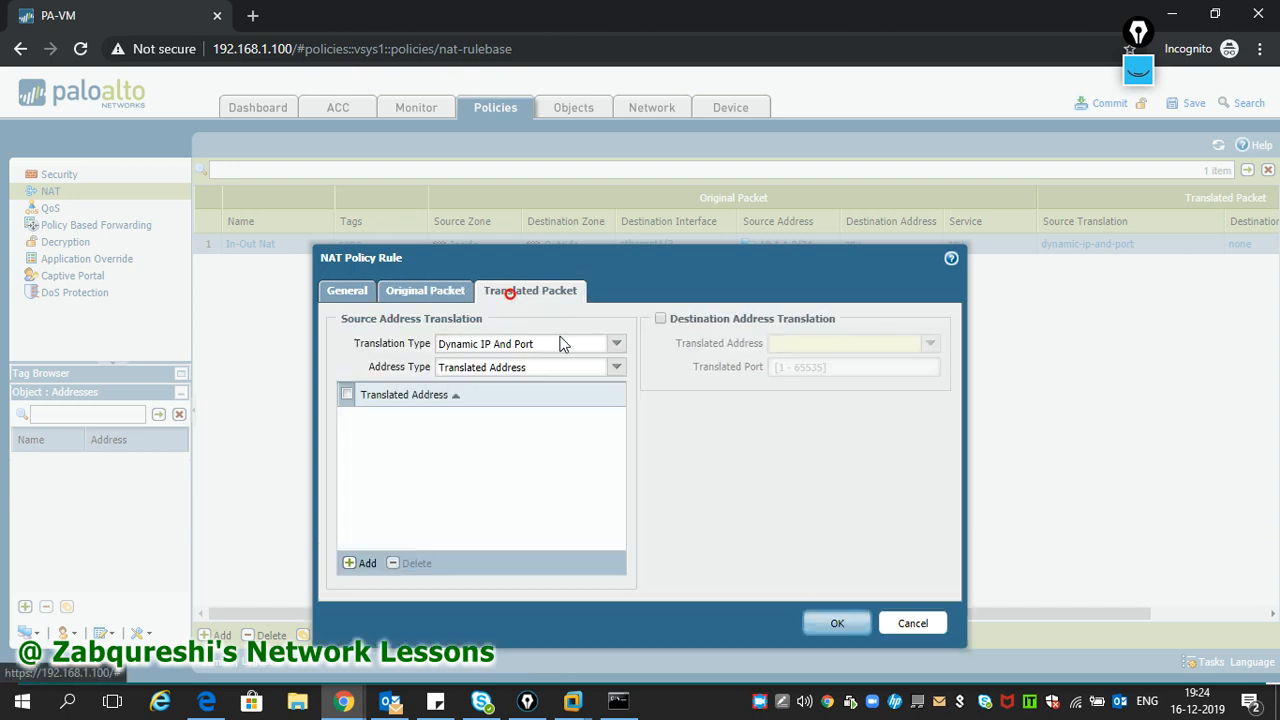
{"action": "left_click", "coordinate": [573, 345]}
{"action": "left_click", "coordinate": [612, 370]}
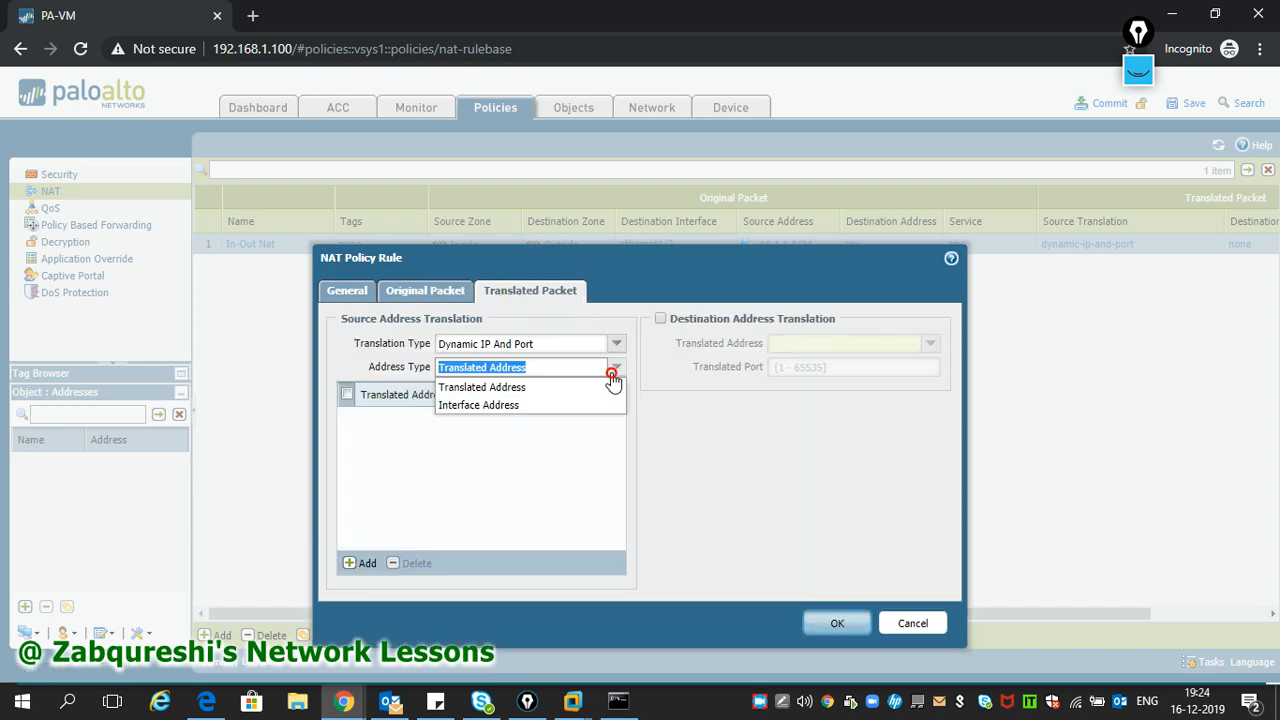
{"action": "left_click", "coordinate": [524, 403]}
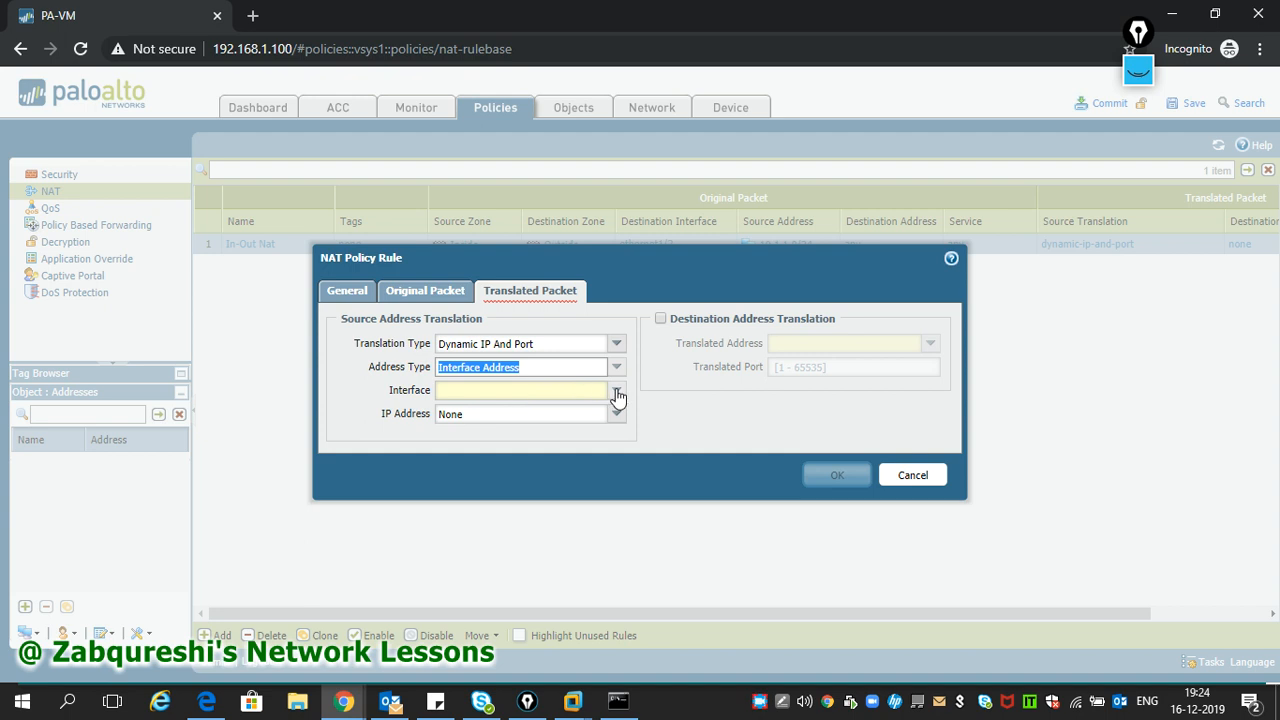
{"action": "left_click", "coordinate": [615, 391]}
{"action": "left_click", "coordinate": [493, 431]}
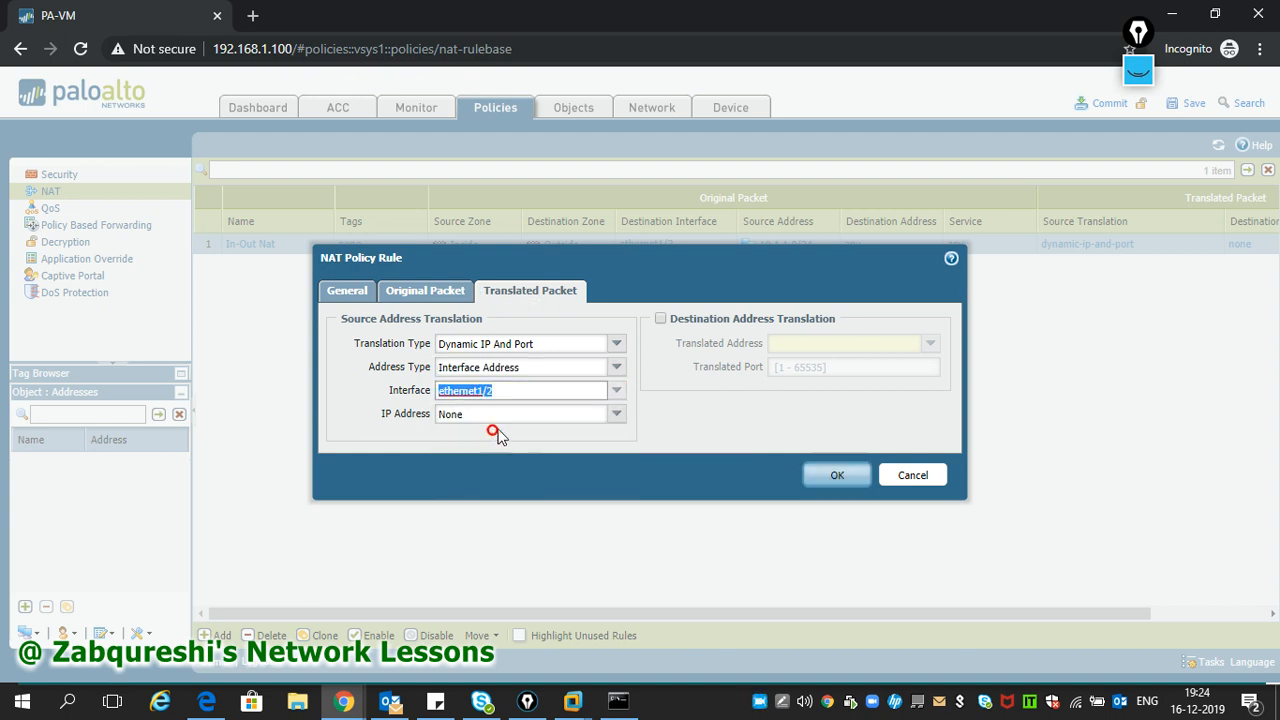
{"action": "left_click", "coordinate": [616, 413]}
{"action": "left_click", "coordinate": [522, 449]}
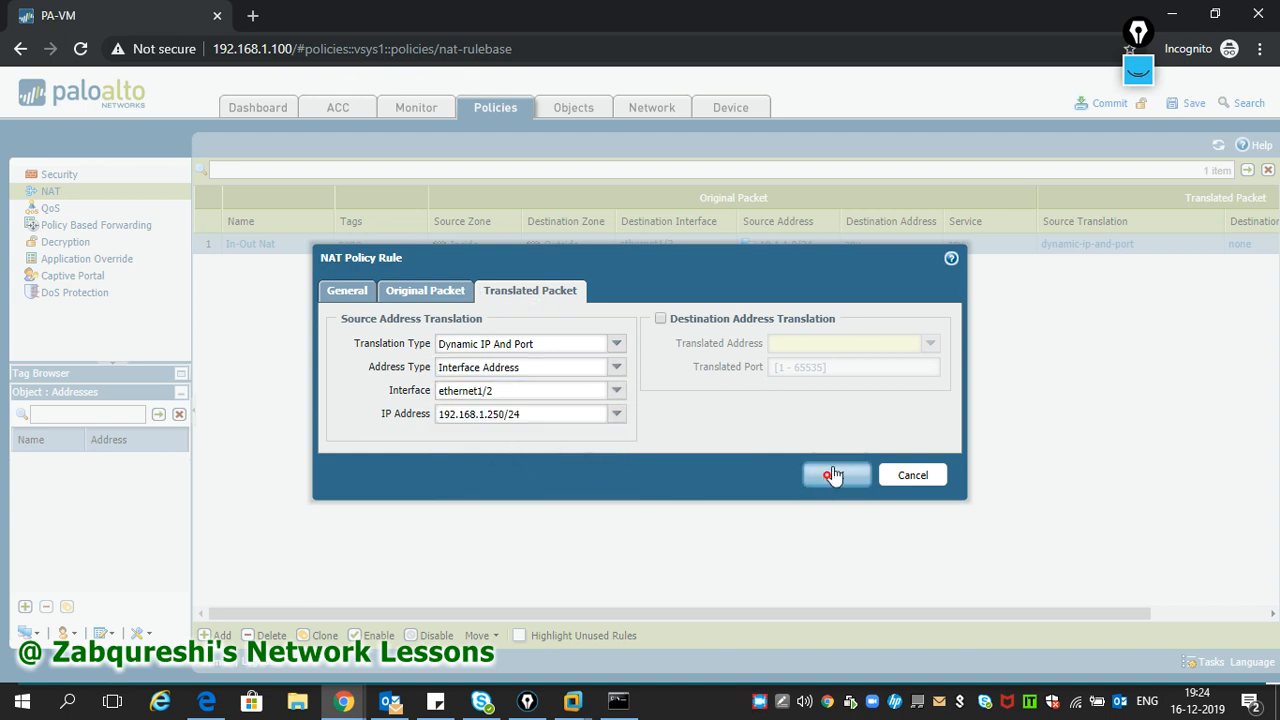
- Save the In-Out Nat rule and commit the configuration
{"action": "left_click", "coordinate": [832, 476]}
{"action": "left_click", "coordinate": [1104, 105]}
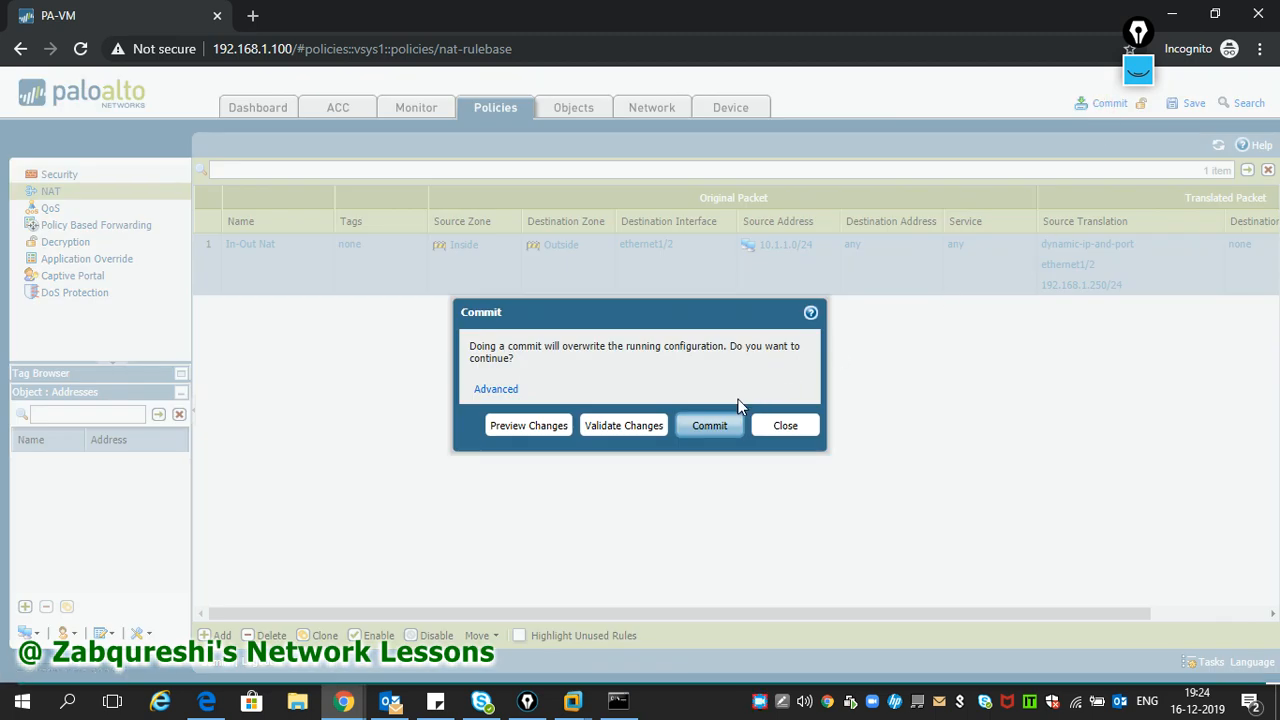
{"action": "left_click", "coordinate": [709, 426]}
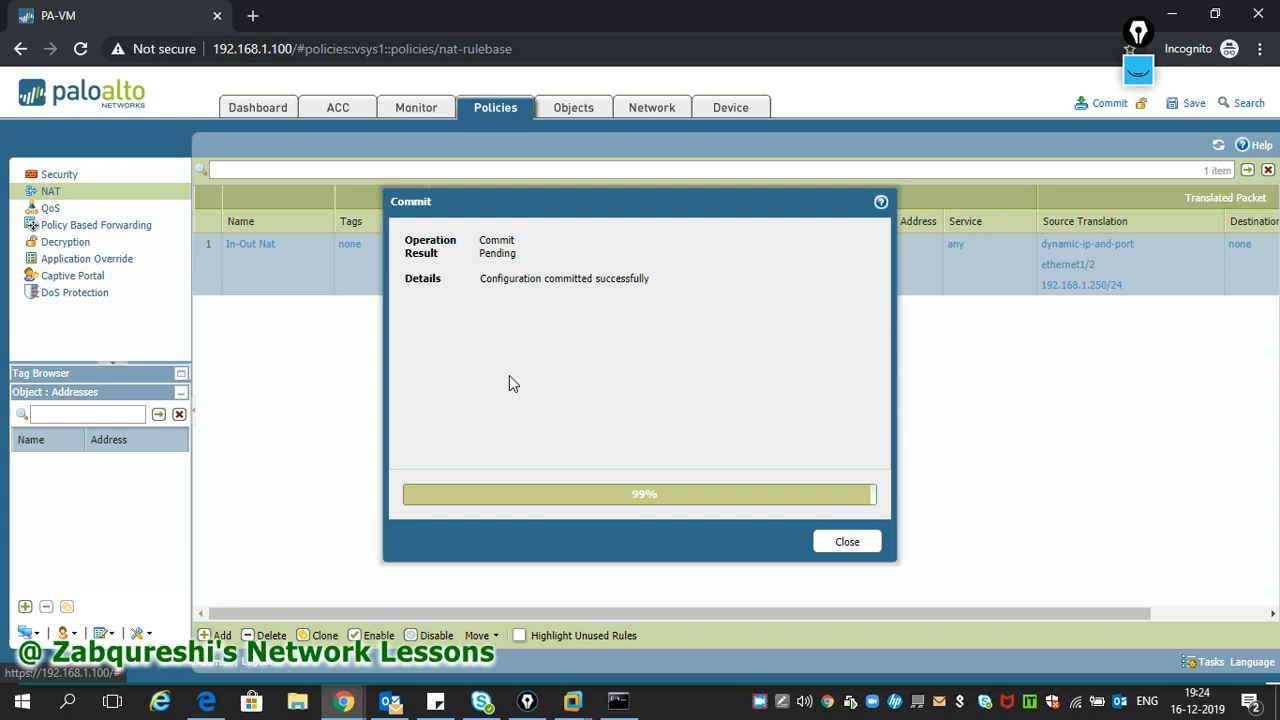
- Close the commit results and exit configuration mode on the PA-VM-ESX-7.0.1 console
{"action": "left_click", "coordinate": [840, 542]}
{"action": "mouse_move", "coordinate": [578, 695]}
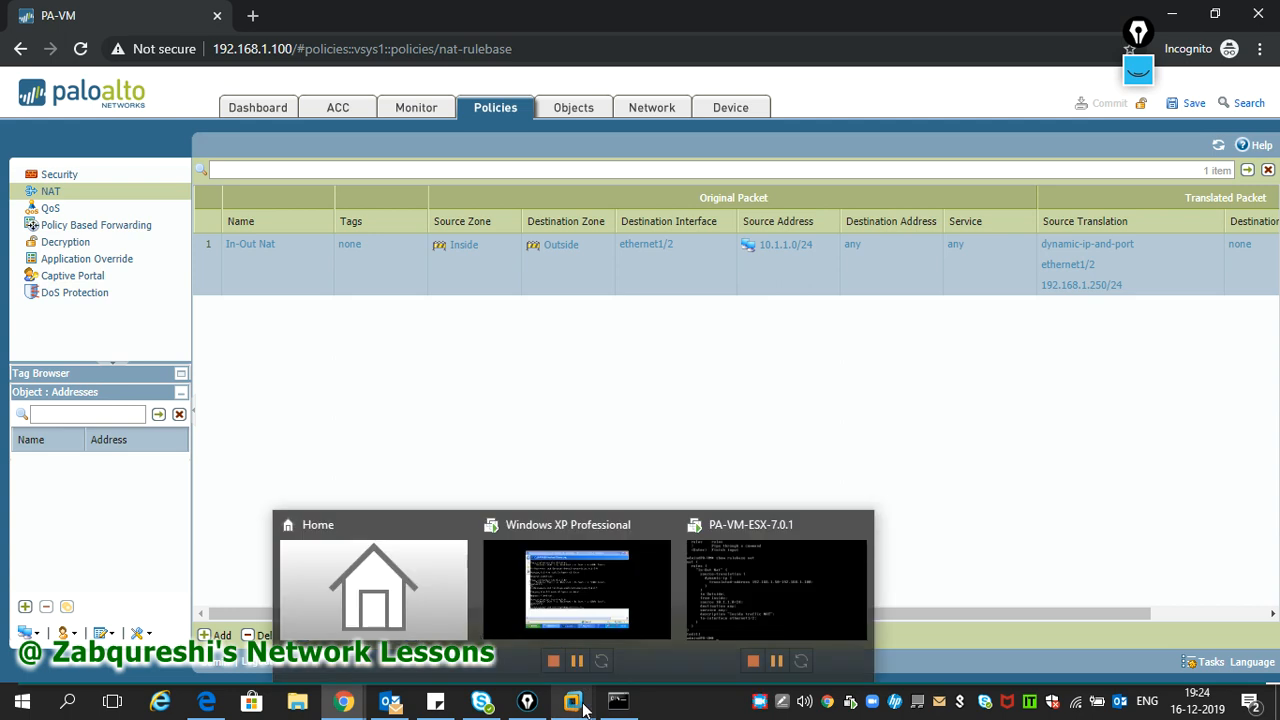
{"action": "left_click", "coordinate": [711, 592]}
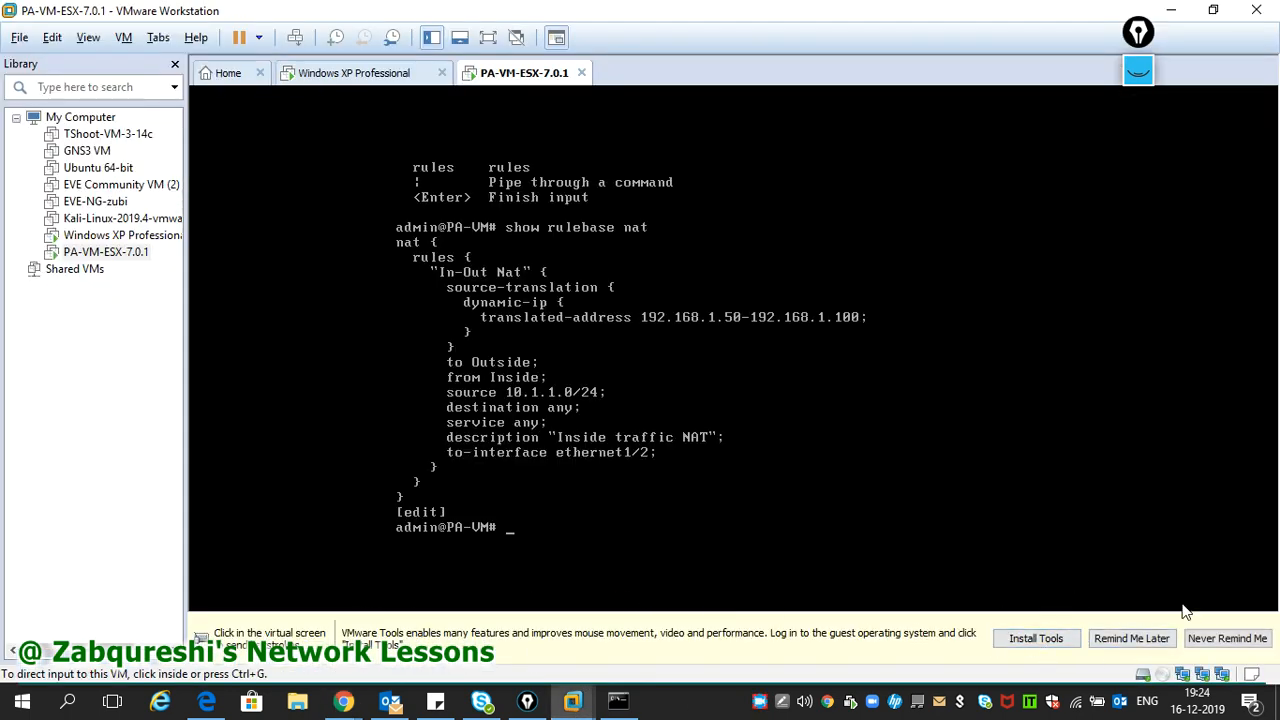
{"action": "left_click", "coordinate": [1217, 639]}
{"action": "left_click", "coordinate": [691, 537]}
{"action": "key", "text": "Return"}
{"action": "key", "text": "Return"}
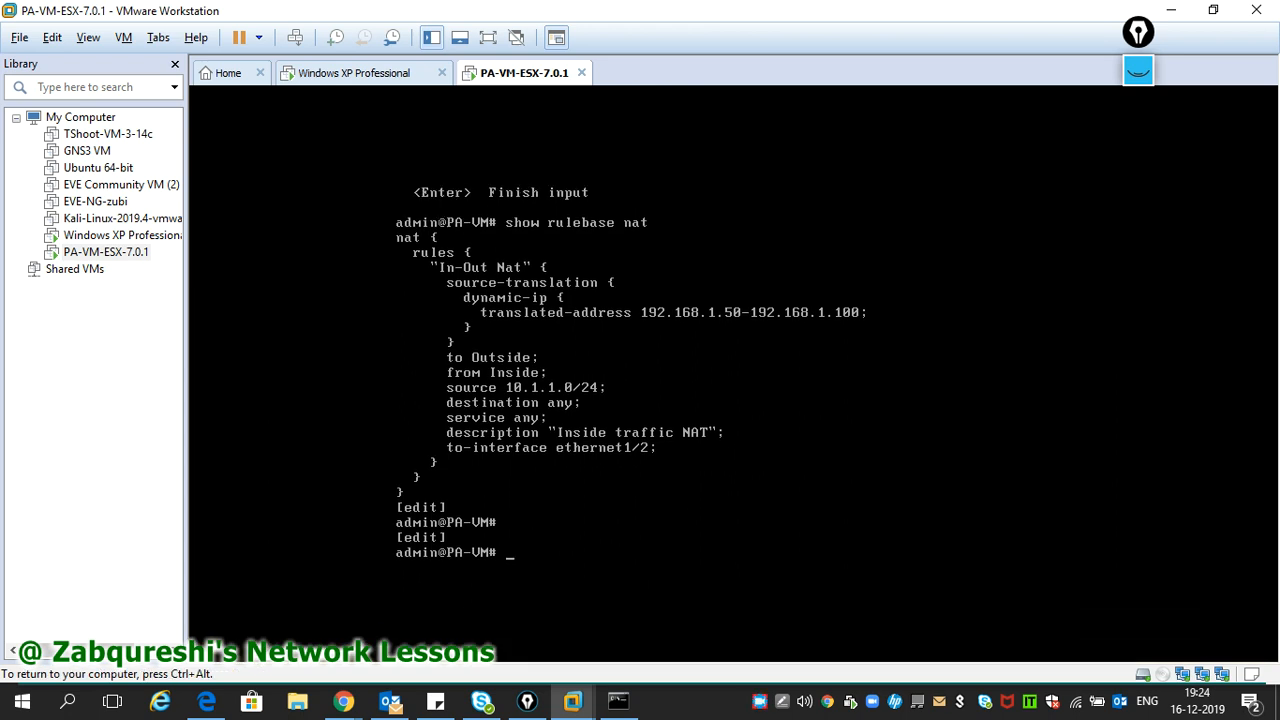
{"action": "type", "text": "exit"}
{"action": "key", "text": "Return"}
{"action": "key", "text": "Return"}
{"action": "key", "text": "Return"}
{"action": "key", "text": "Return"}
{"action": "key", "text": "Return"}
{"action": "key", "text": "Return"}
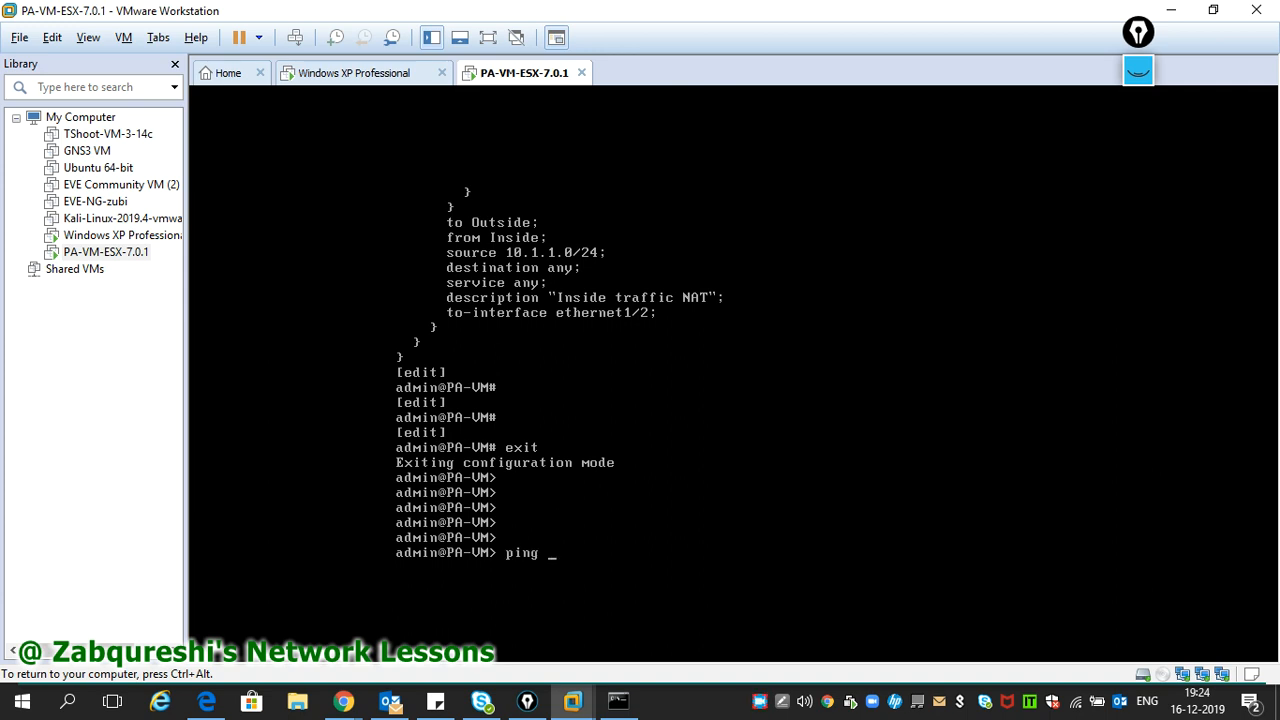
- Run 'ping source 192.168.1.250 host 8.8.8.8', getting 2 of 2 replies, then stop it
{"action": "type", "text": "ping s"}
{"action": "key", "text": "question"}
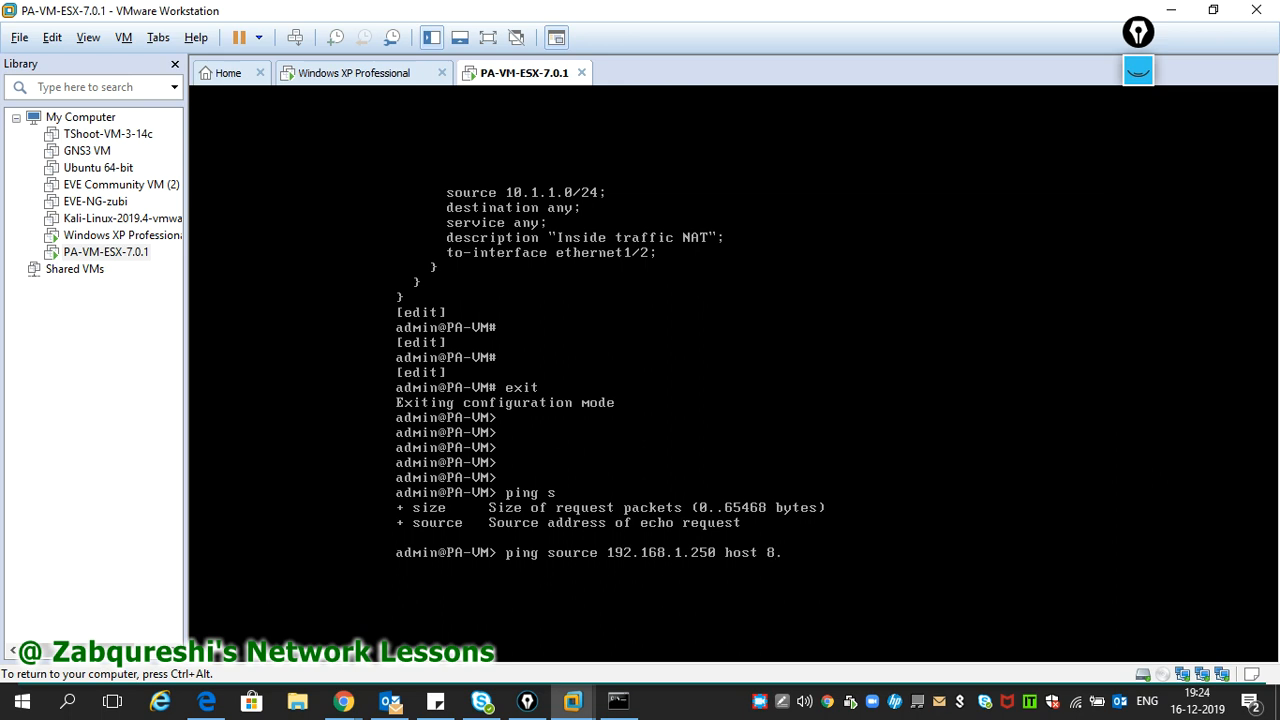
{"action": "type", "text": ".8"}
{"action": "key", "text": "Return"}
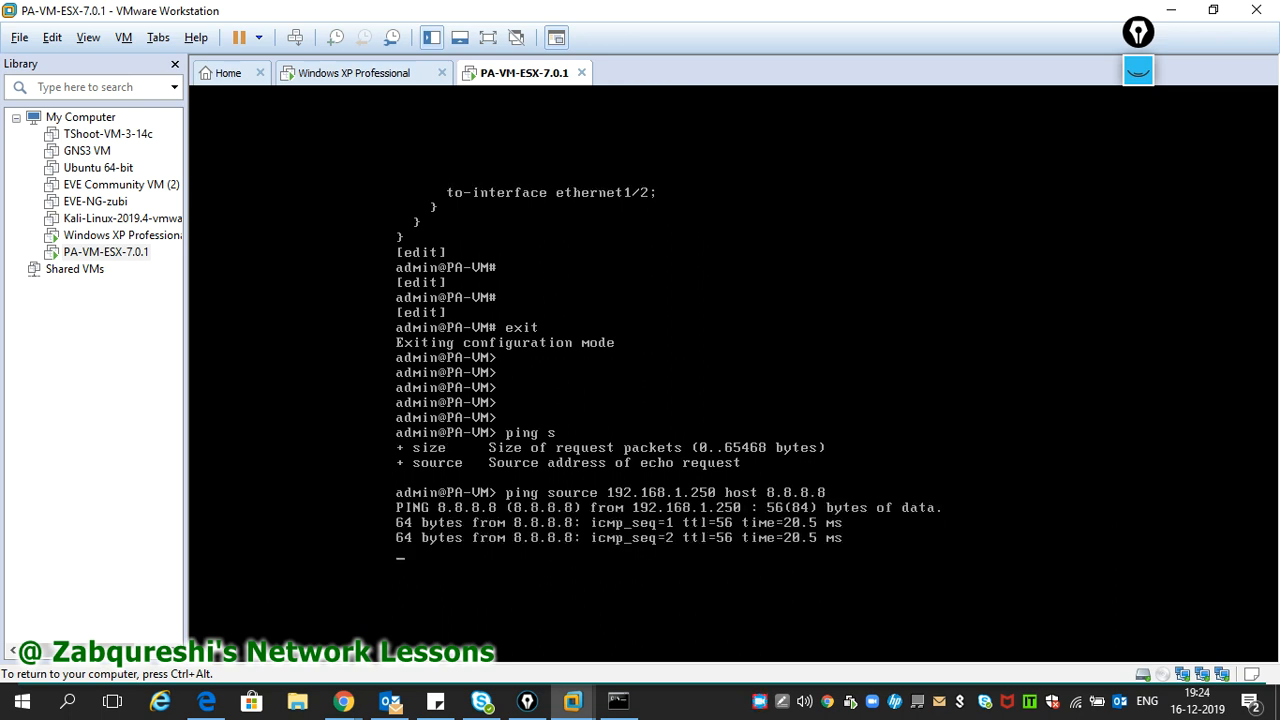
{"action": "key", "text": "ctrl+c"}
{"action": "key", "text": "ctrl+alt"}
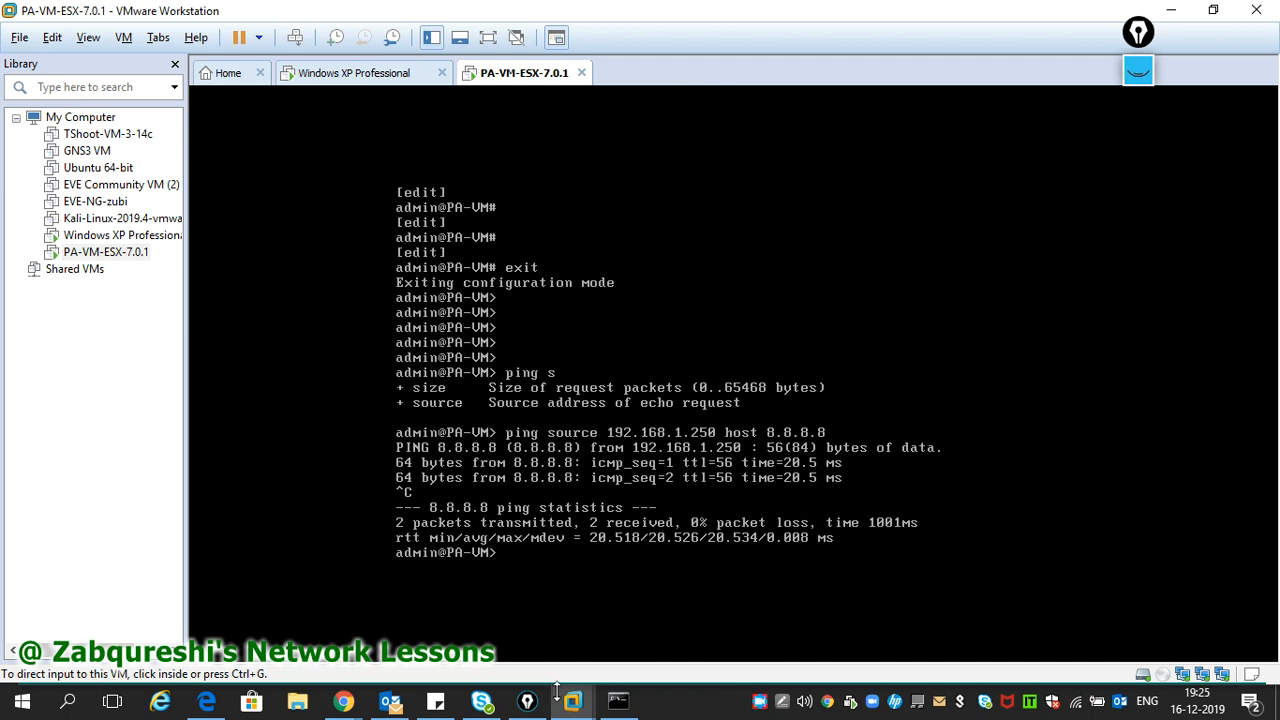
- Show the Windows XP machine's IP configuration with ipconfig
{"action": "mouse_move", "coordinate": [537, 686]}
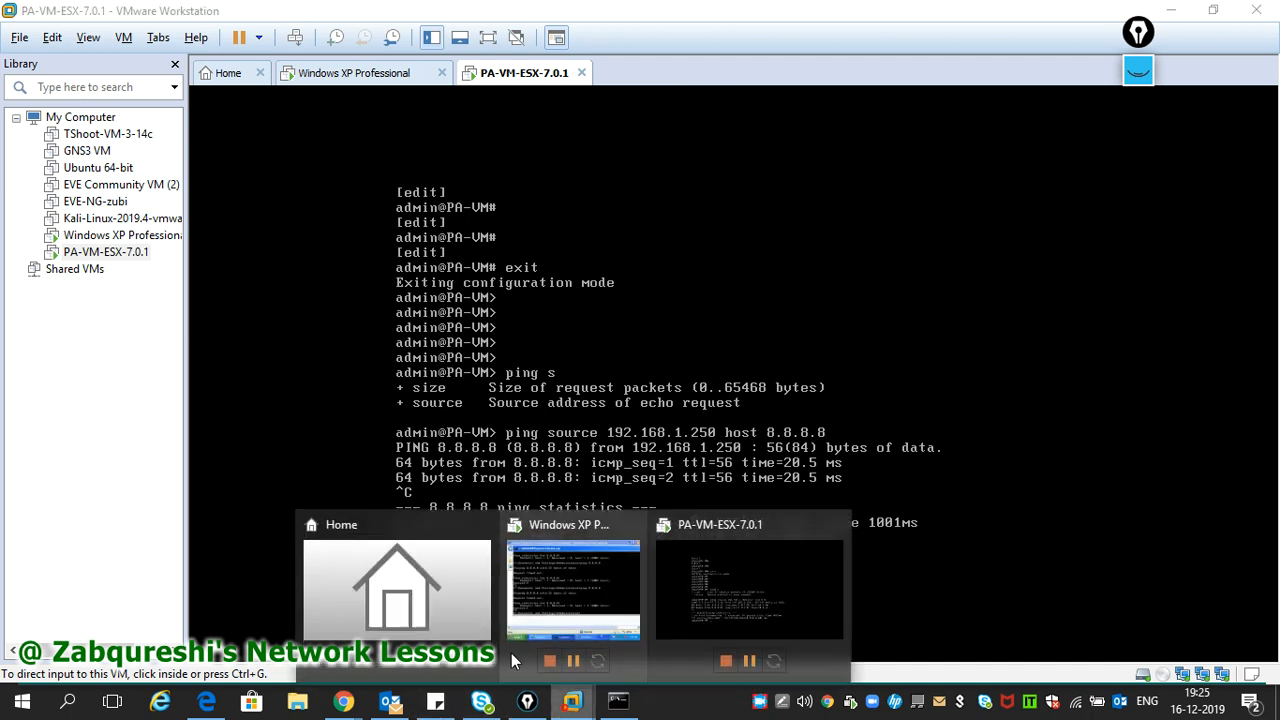
{"action": "left_click", "coordinate": [531, 597]}
{"action": "type", "text": "ipconfig"}
{"action": "key", "text": "Return"}
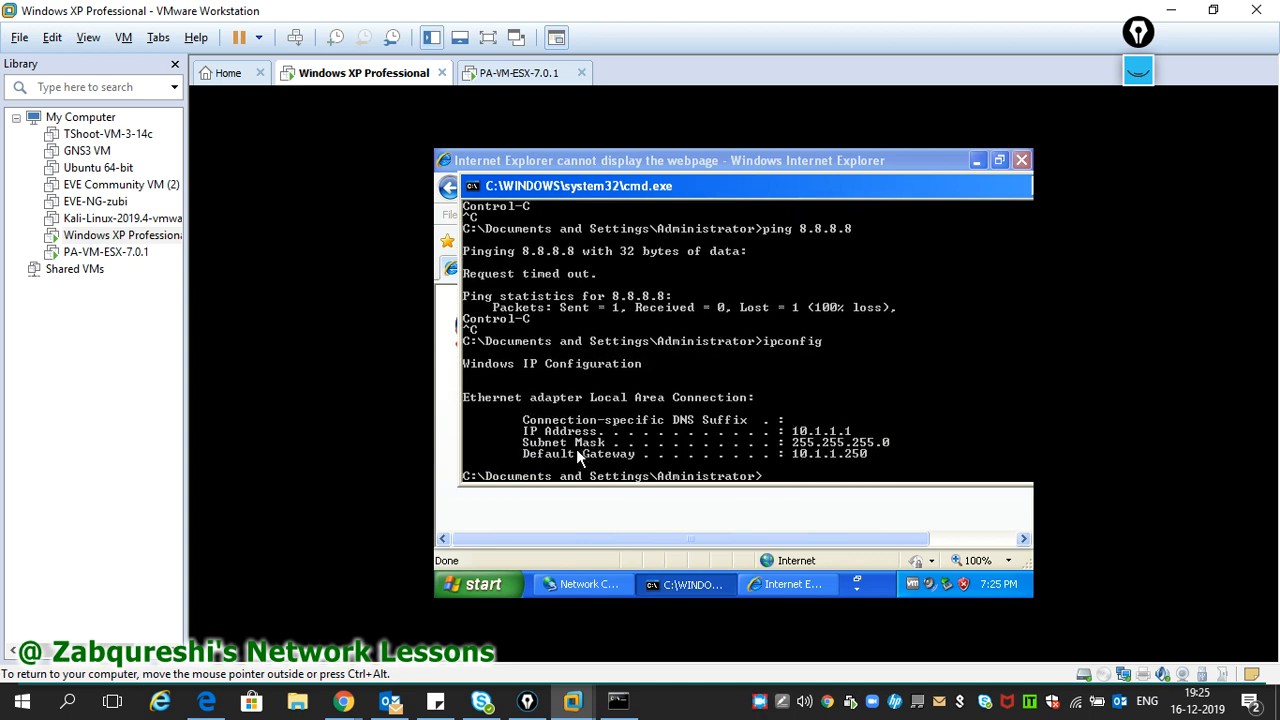
- Ping 8.8.8.8 from the XP machine; the first request times out
{"action": "type", "text": "ping 8.8.8.8"}
{"action": "key", "text": "Return"}
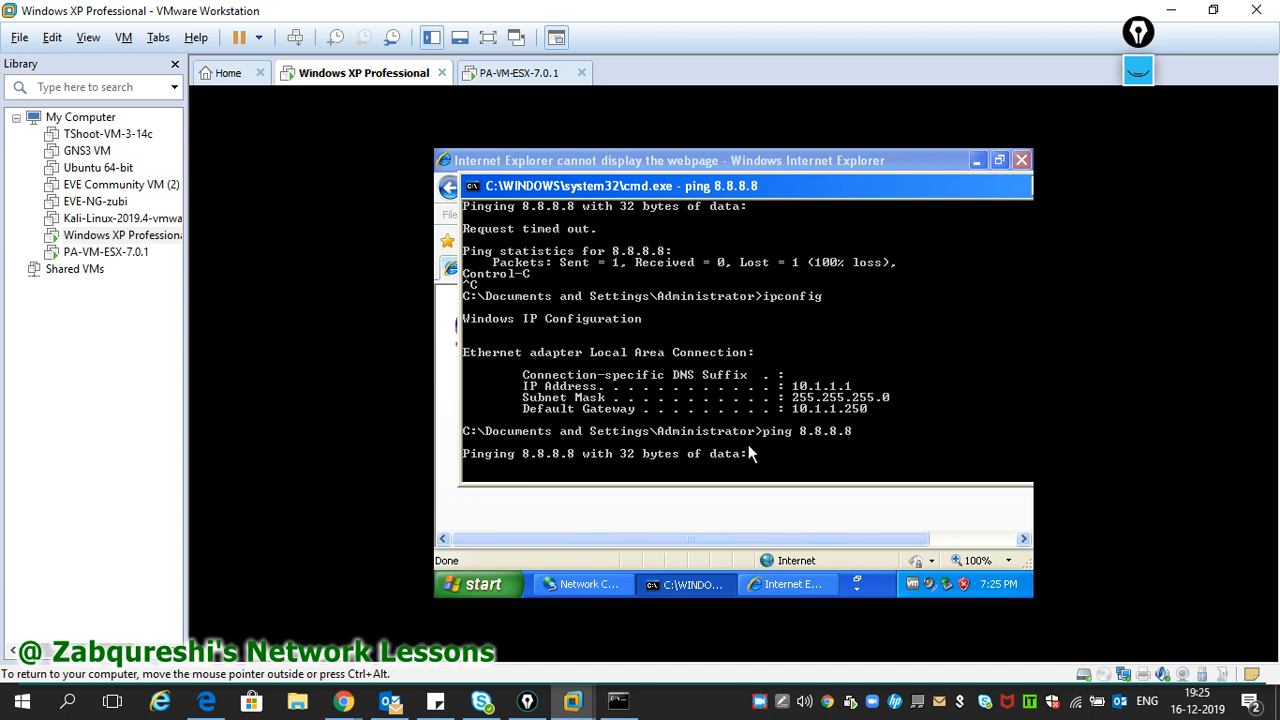
{"action": "left_click", "coordinate": [760, 703]}
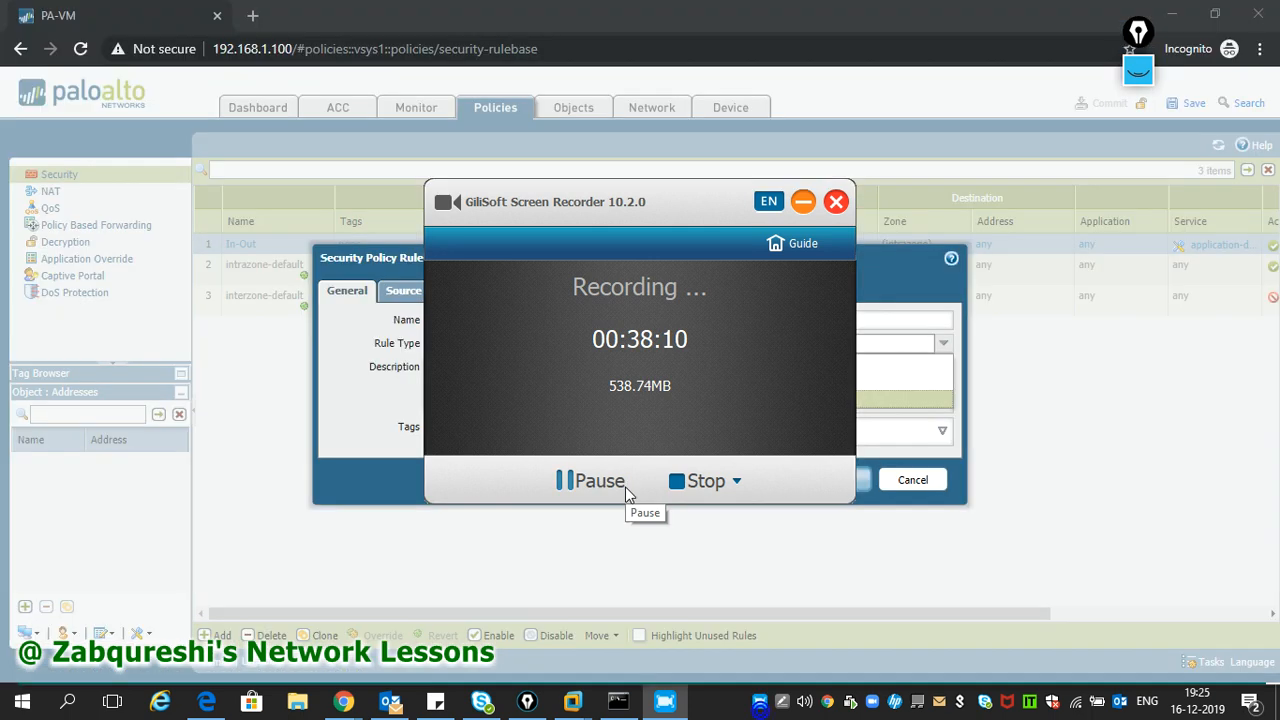
- Set the In-Out rule type to interzone and attempt to save, dismissing the invalid-rule error
{"action": "left_click", "coordinate": [806, 203]}
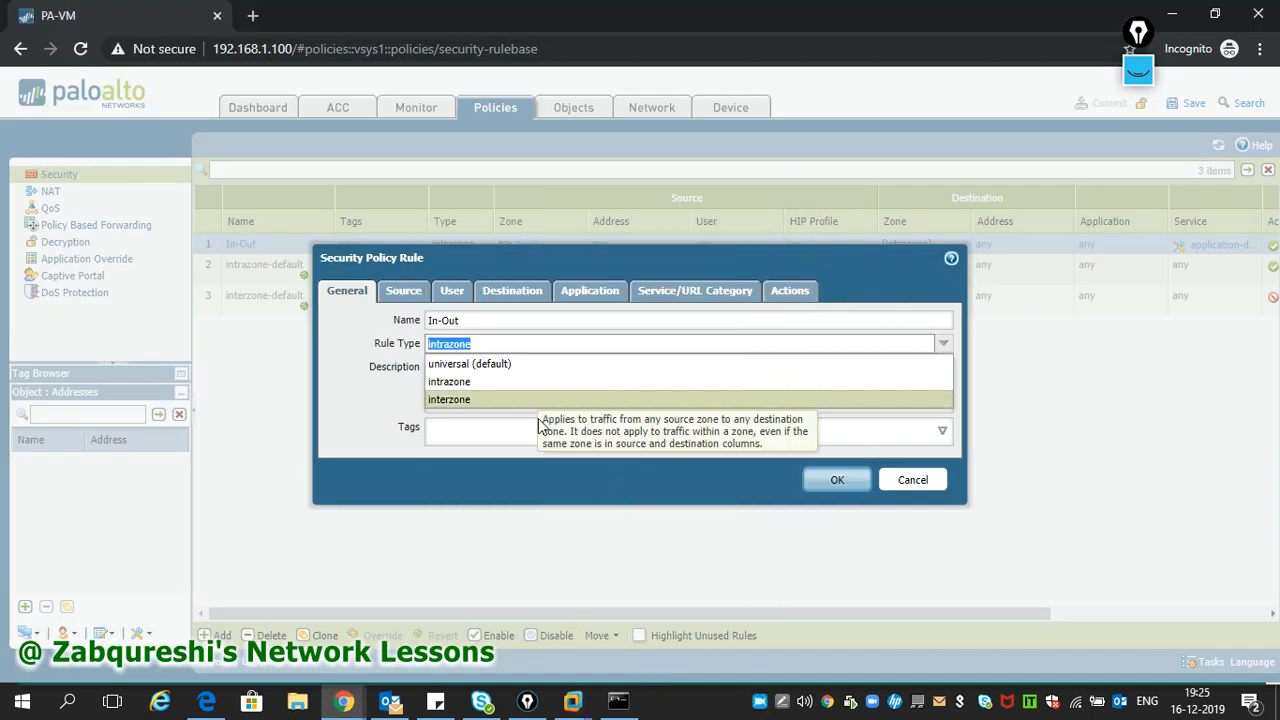
{"action": "left_click", "coordinate": [457, 402]}
{"action": "left_click", "coordinate": [408, 291]}
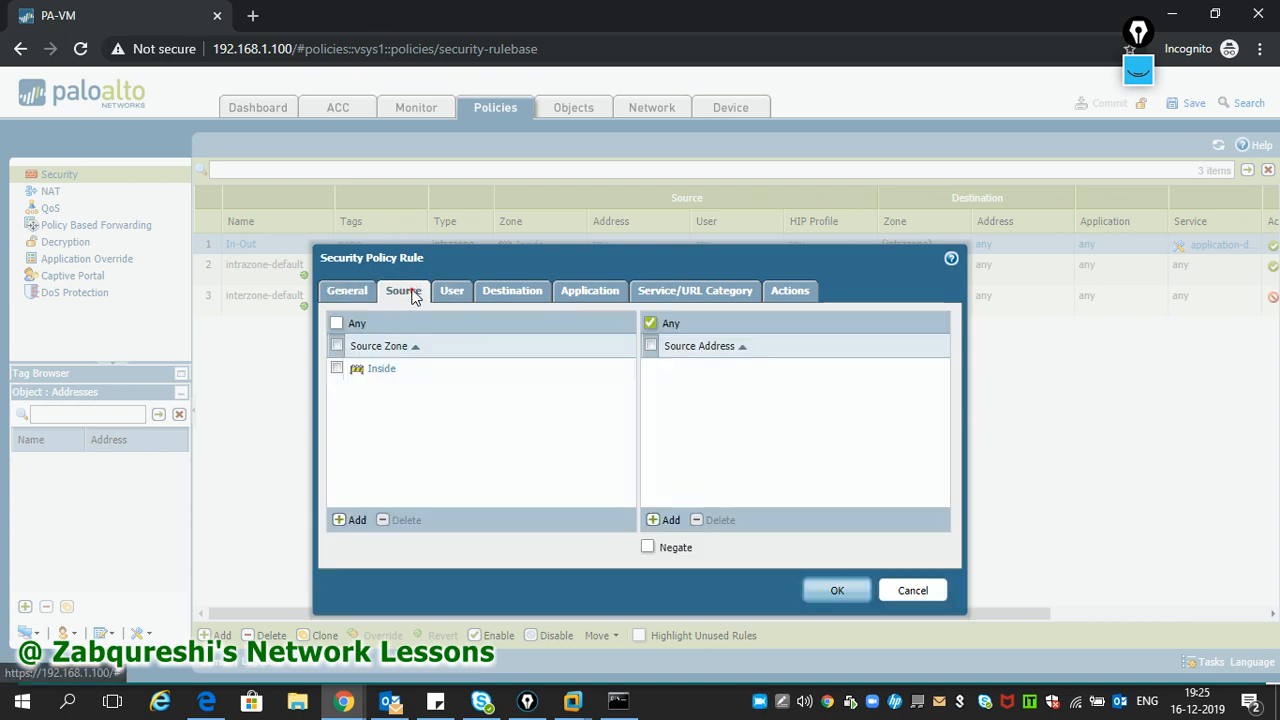
{"action": "left_click", "coordinate": [452, 292]}
{"action": "left_click", "coordinate": [520, 294]}
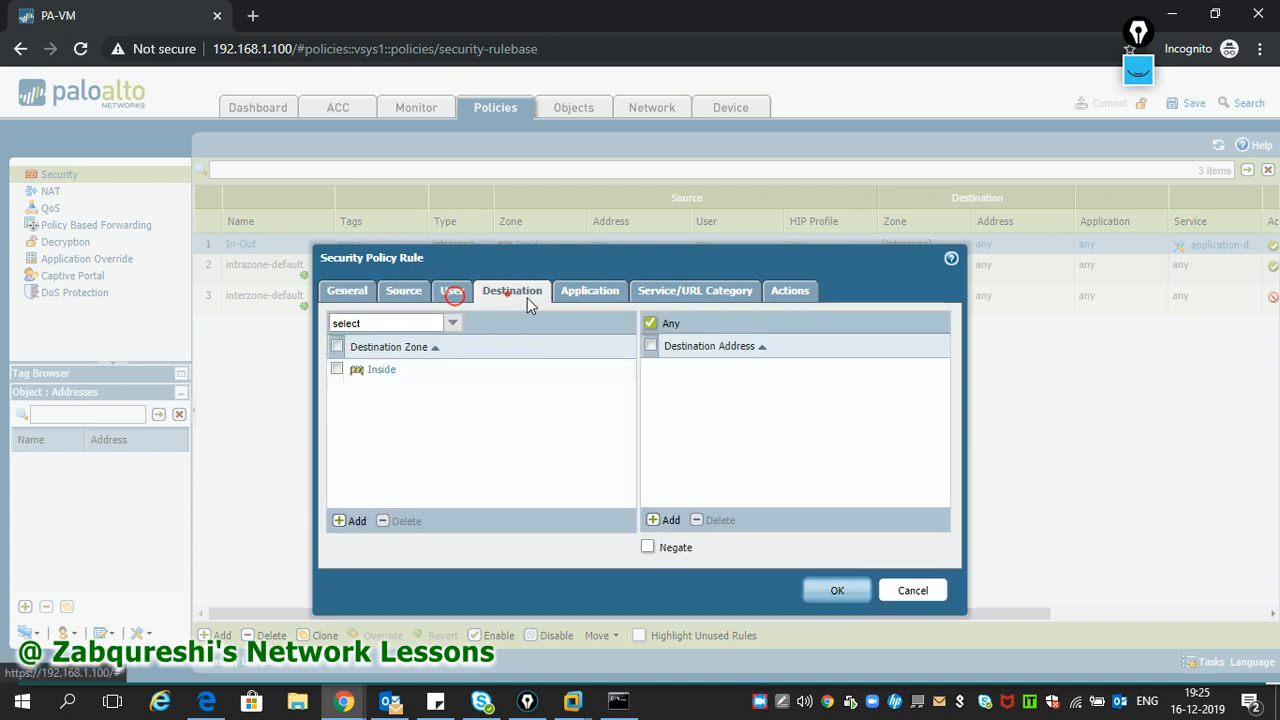
{"action": "left_click", "coordinate": [602, 296]}
{"action": "left_click", "coordinate": [694, 298]}
{"action": "left_click", "coordinate": [836, 567]}
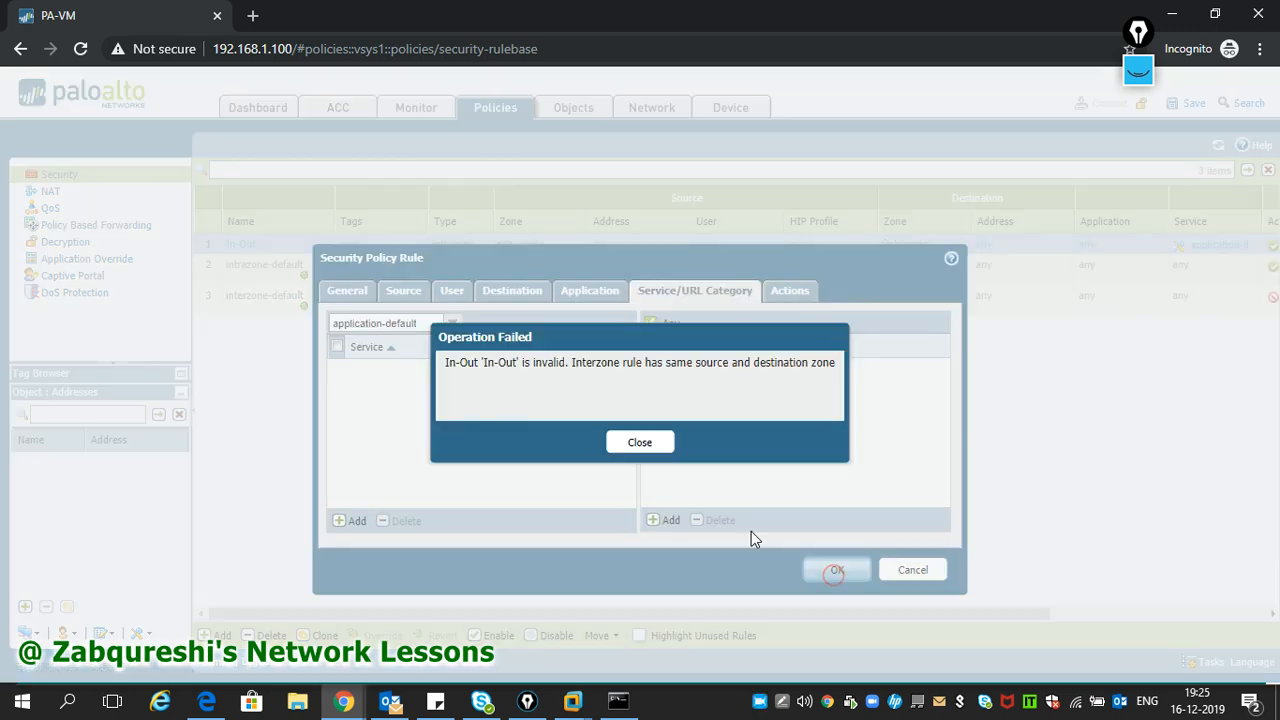
{"action": "left_click", "coordinate": [647, 444]}
- Set the rule's source zone to Inside and destination zone to any, then save it
{"action": "left_click", "coordinate": [402, 292]}
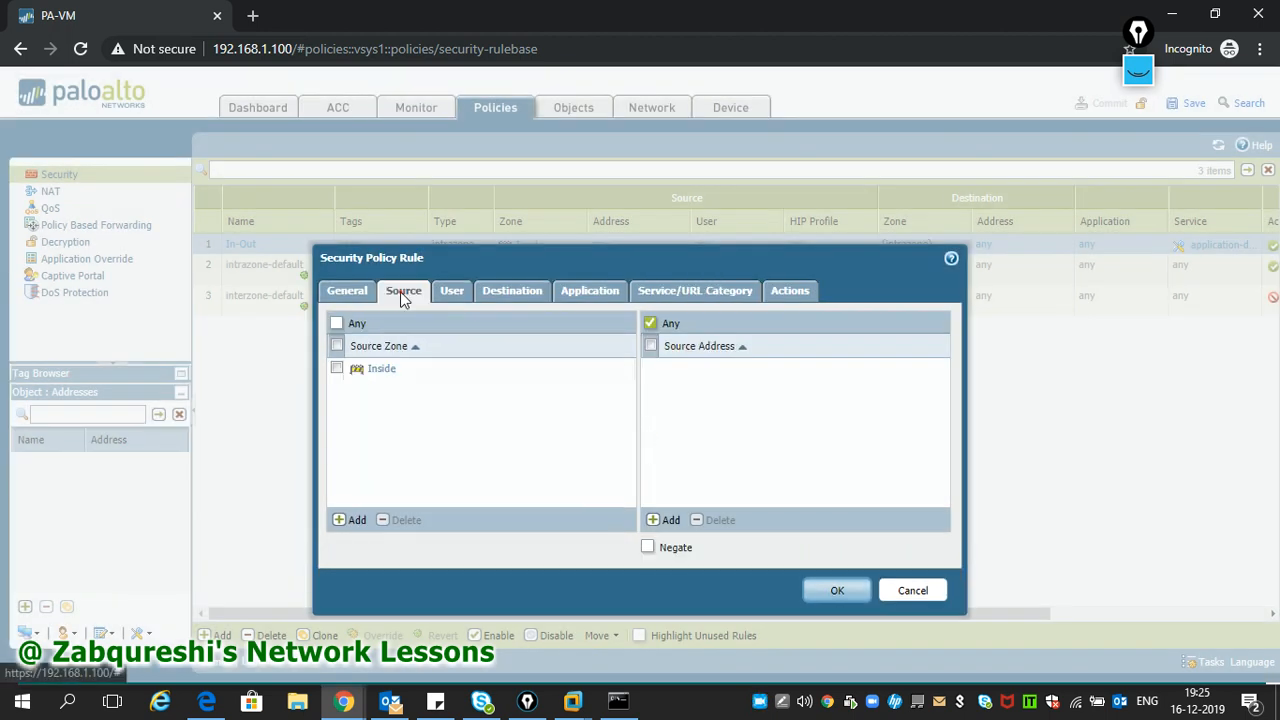
{"action": "left_click", "coordinate": [338, 369]}
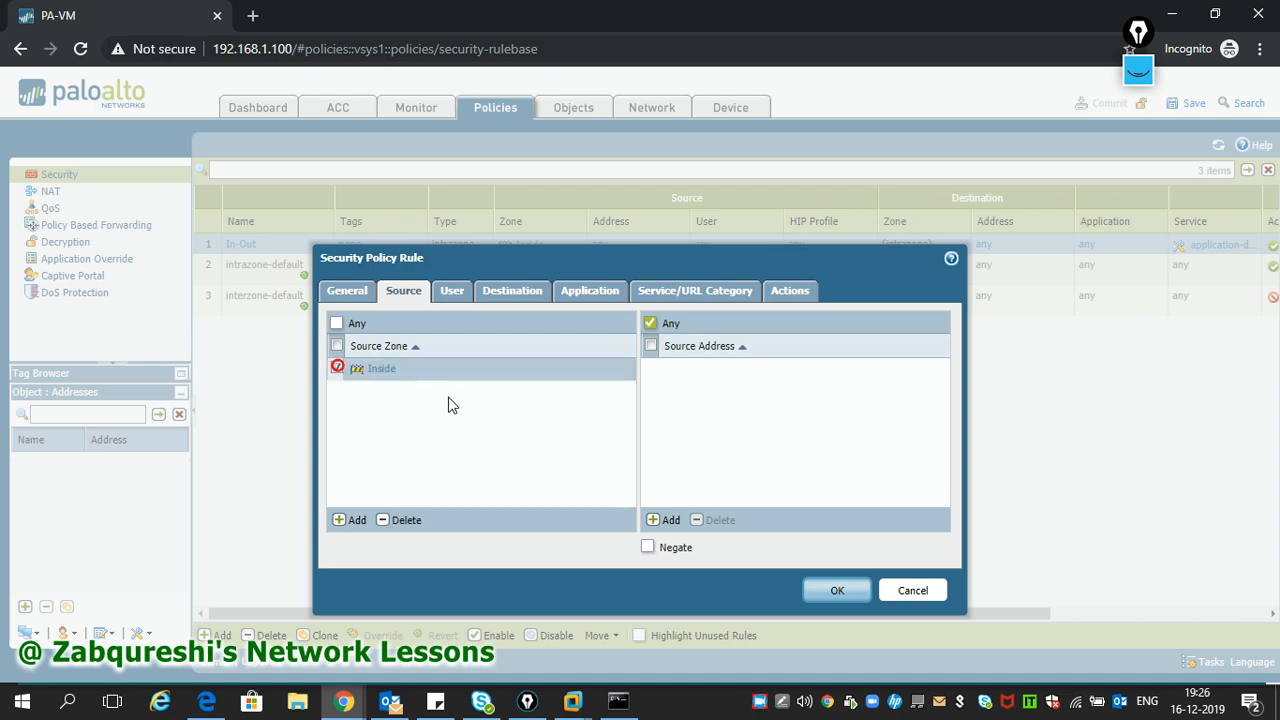
{"action": "left_click", "coordinate": [452, 292]}
{"action": "left_click", "coordinate": [526, 291]}
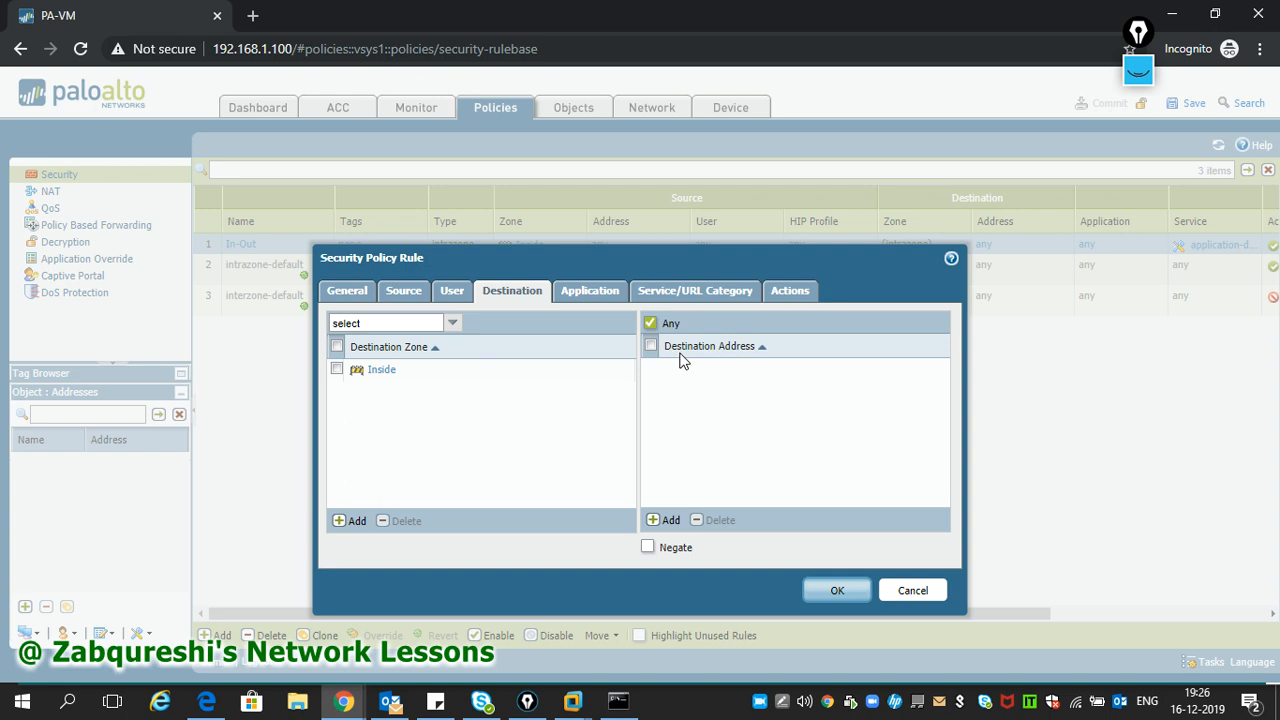
{"action": "left_click", "coordinate": [338, 369]}
{"action": "left_click", "coordinate": [400, 522]}
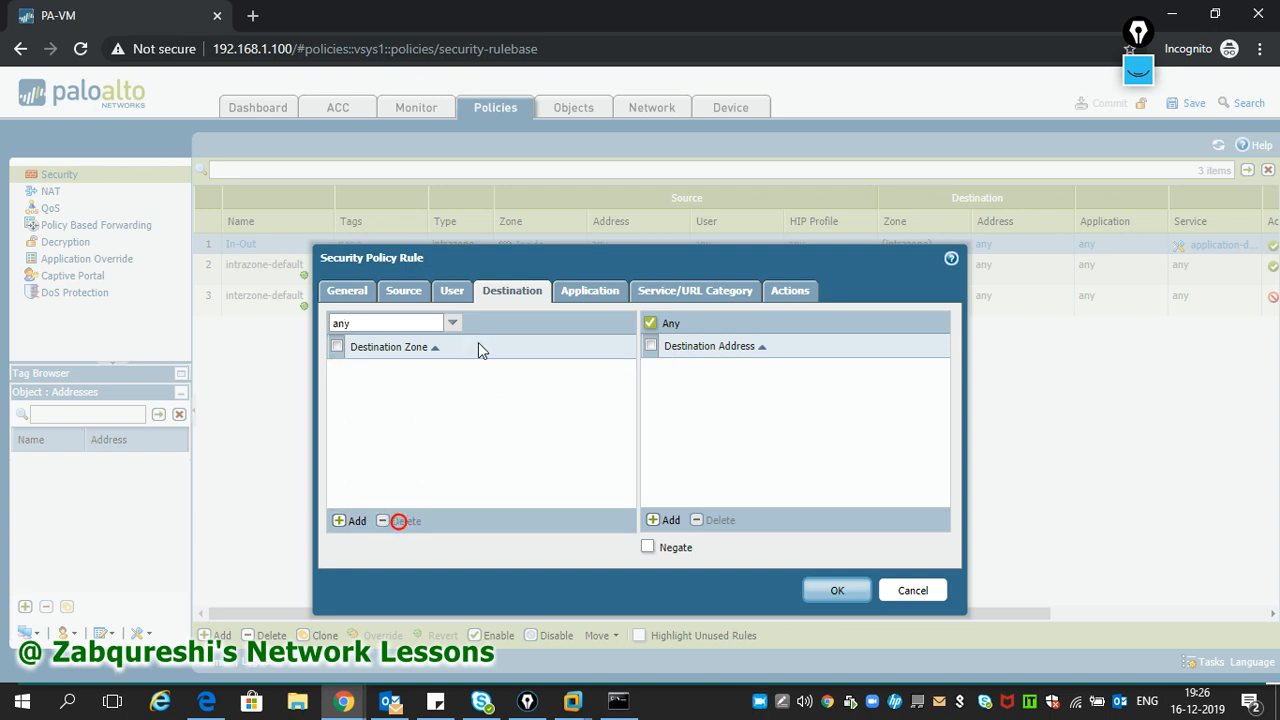
{"action": "left_click", "coordinate": [585, 292]}
{"action": "left_click", "coordinate": [700, 292]}
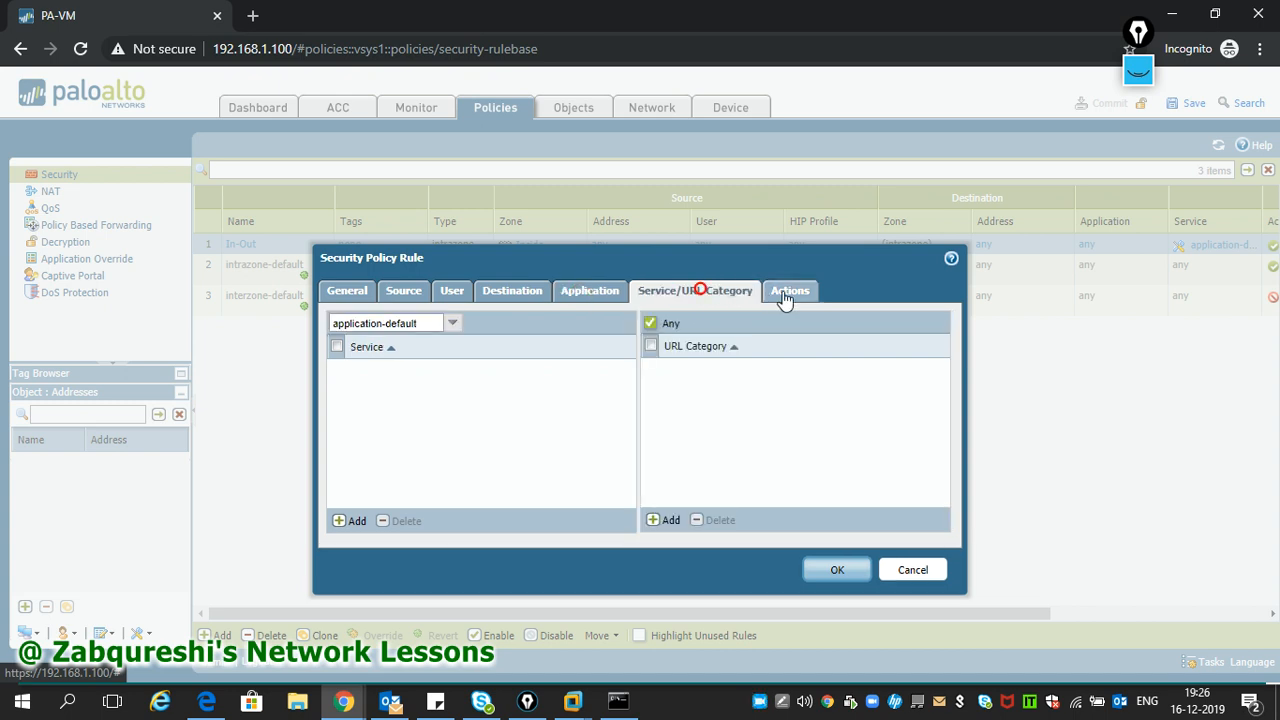
{"action": "left_click", "coordinate": [789, 291]}
{"action": "left_click", "coordinate": [828, 557]}
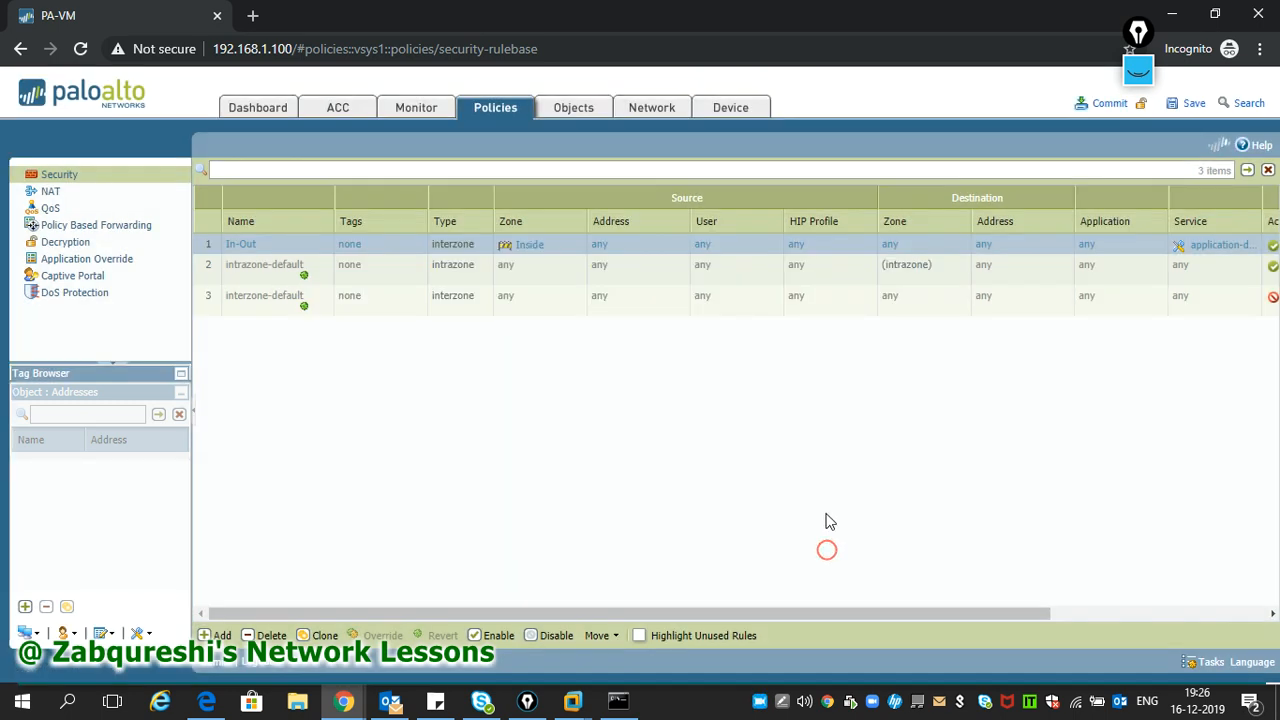
- Commit the configuration and close the successful commit result
{"action": "left_click", "coordinate": [1110, 106]}
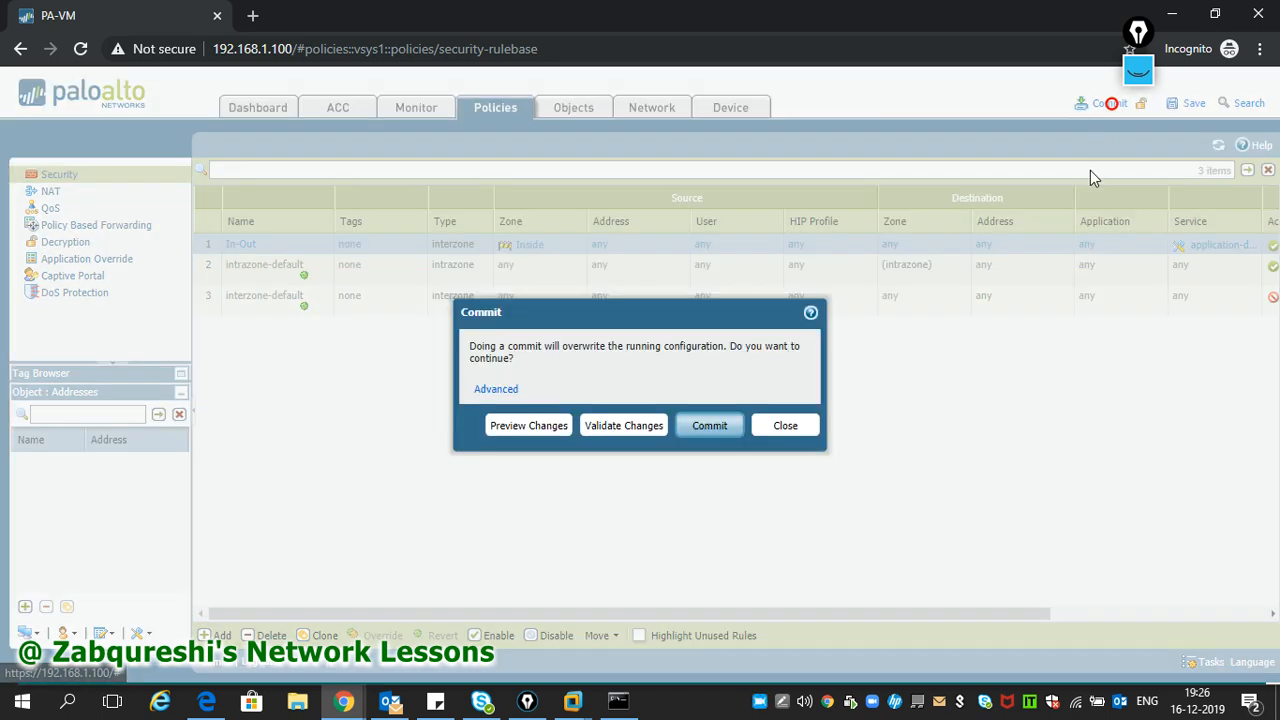
{"action": "left_click", "coordinate": [709, 428]}
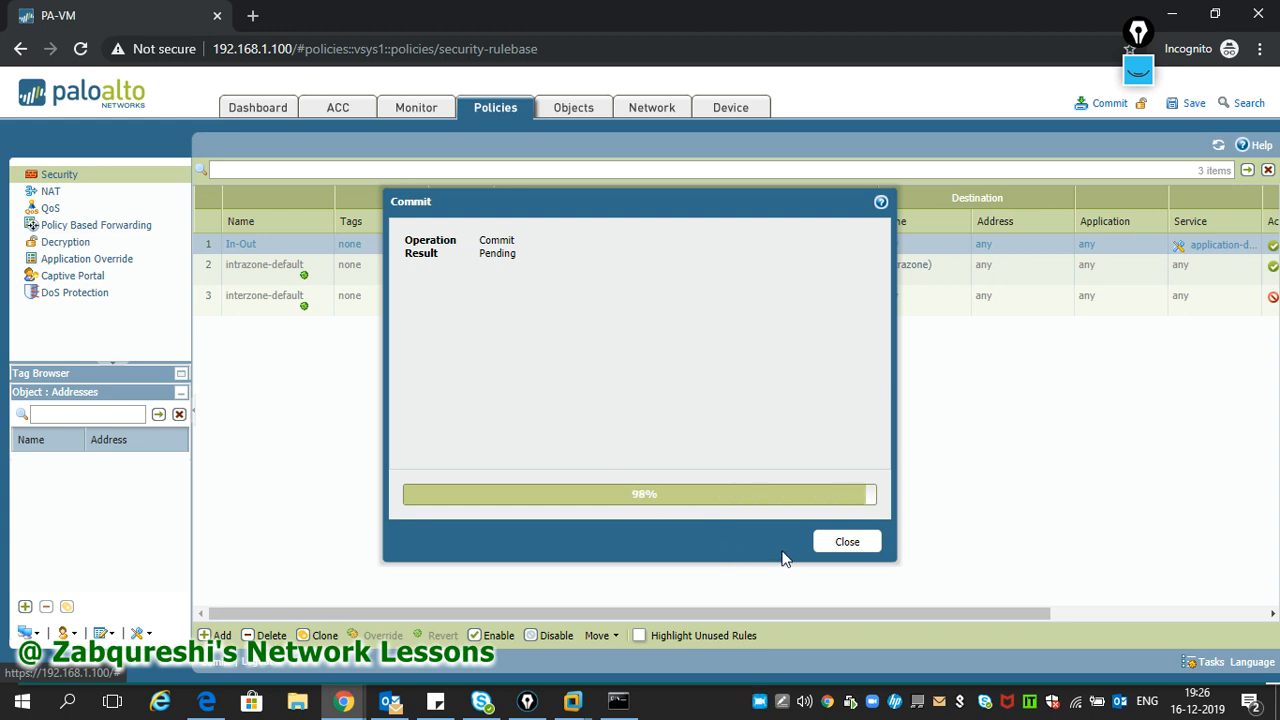
{"action": "left_click", "coordinate": [847, 543]}
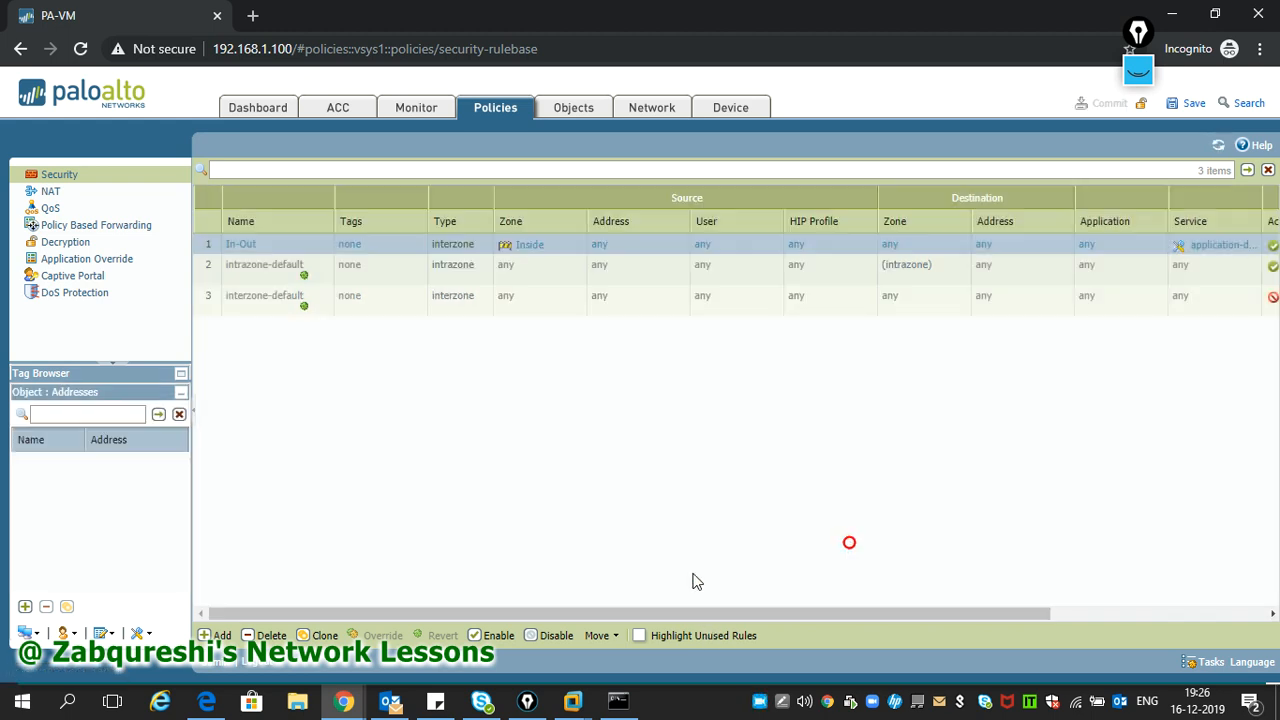
{"action": "mouse_move", "coordinate": [484, 704]}
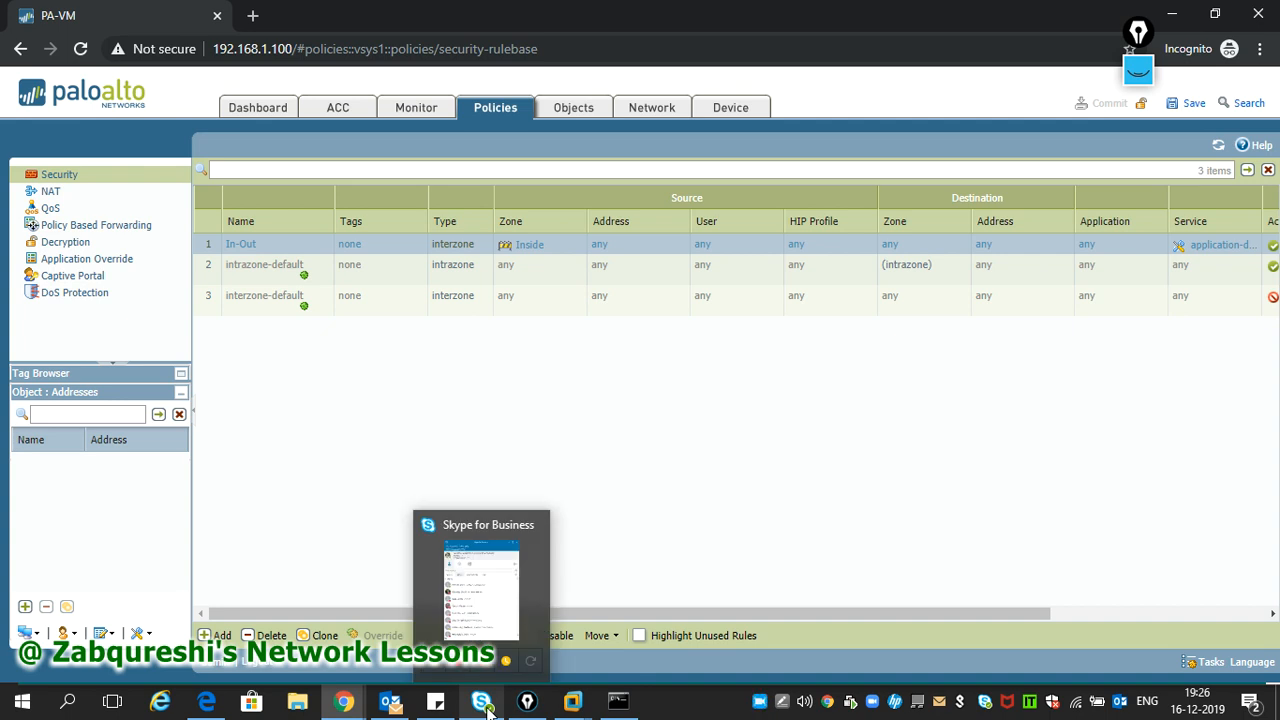
- Re-run ping 8.8.8.8 in the XP cmd window, now getting replies, then stop it
{"action": "mouse_move", "coordinate": [573, 701]}
{"action": "left_click", "coordinate": [558, 638]}
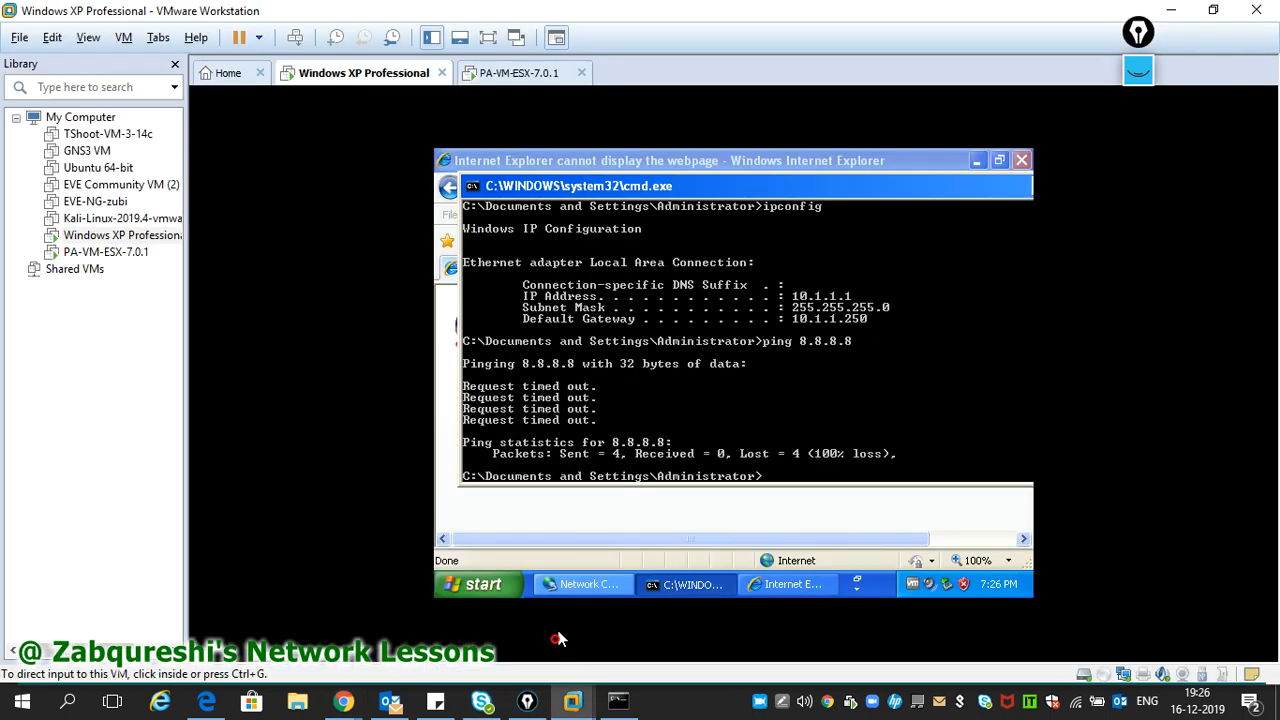
{"action": "key", "text": "Up"}
{"action": "key", "text": "Return"}
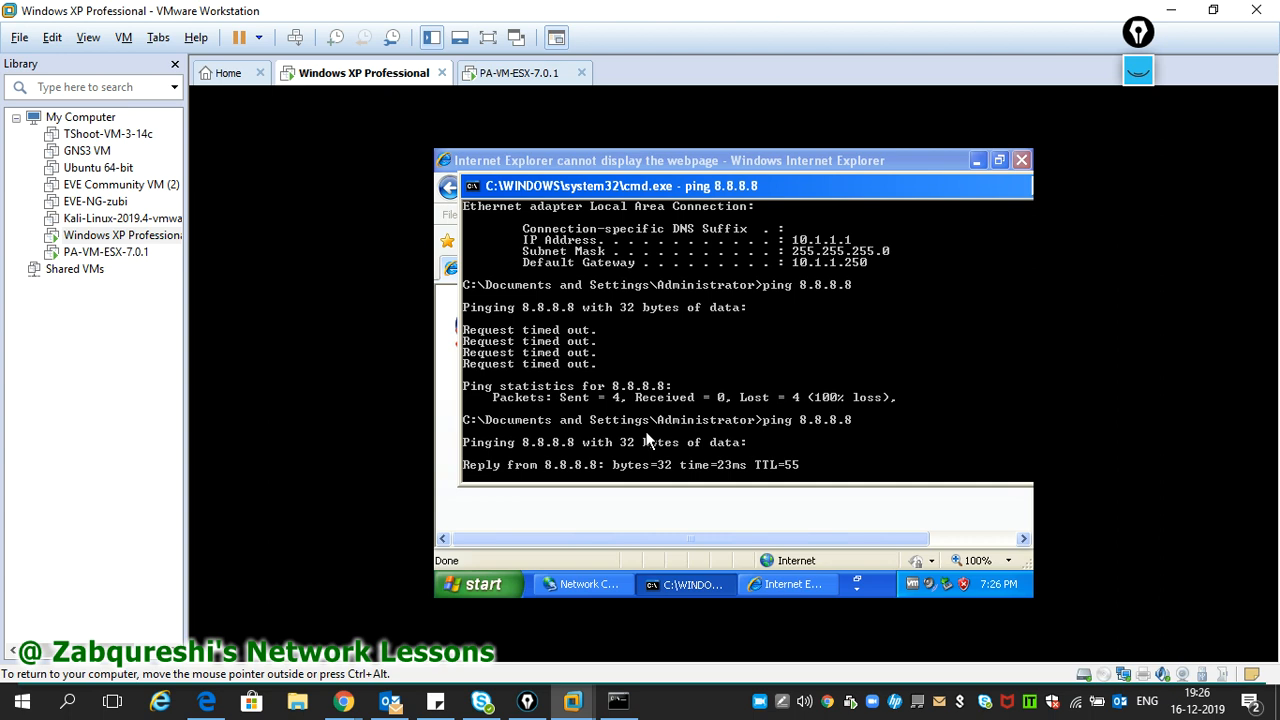
{"action": "key", "text": "ctrl+c"}
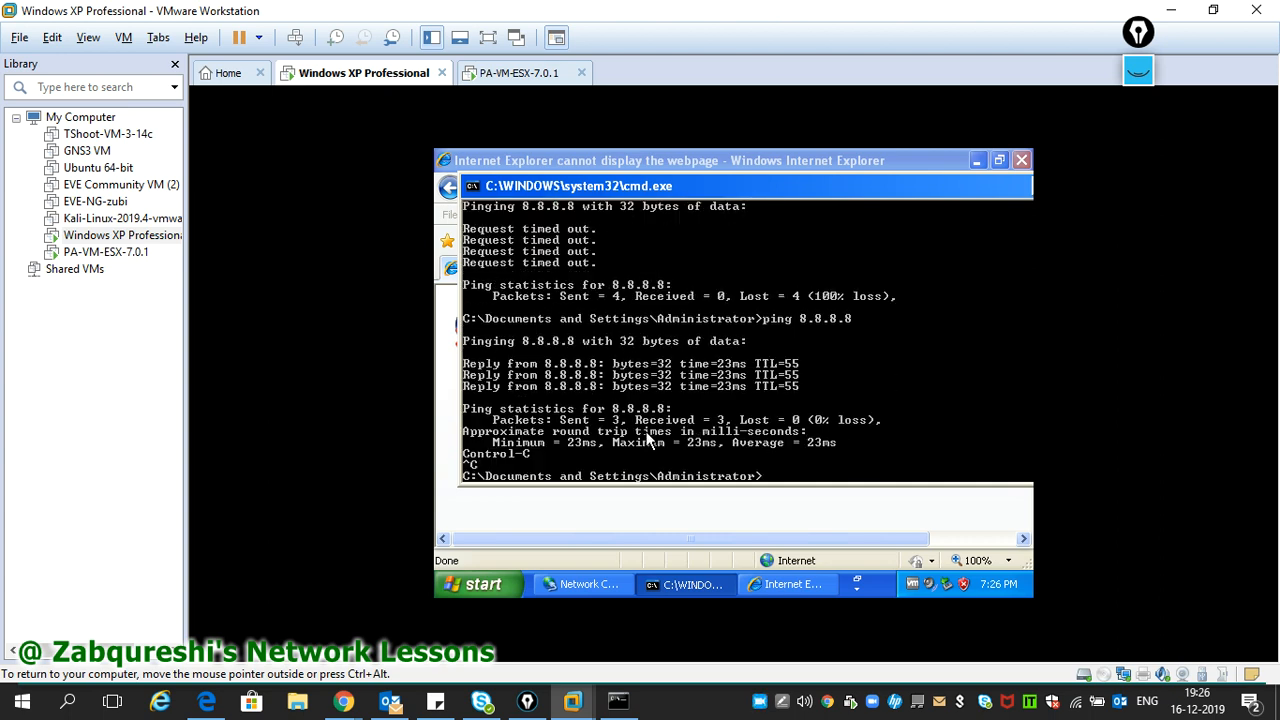
- Reload google.com in Internet Explorer, which now loads, then glance at the PA-VM console
{"action": "left_click", "coordinate": [790, 585]}
{"action": "left_click", "coordinate": [585, 190]}
{"action": "key", "text": "Return"}
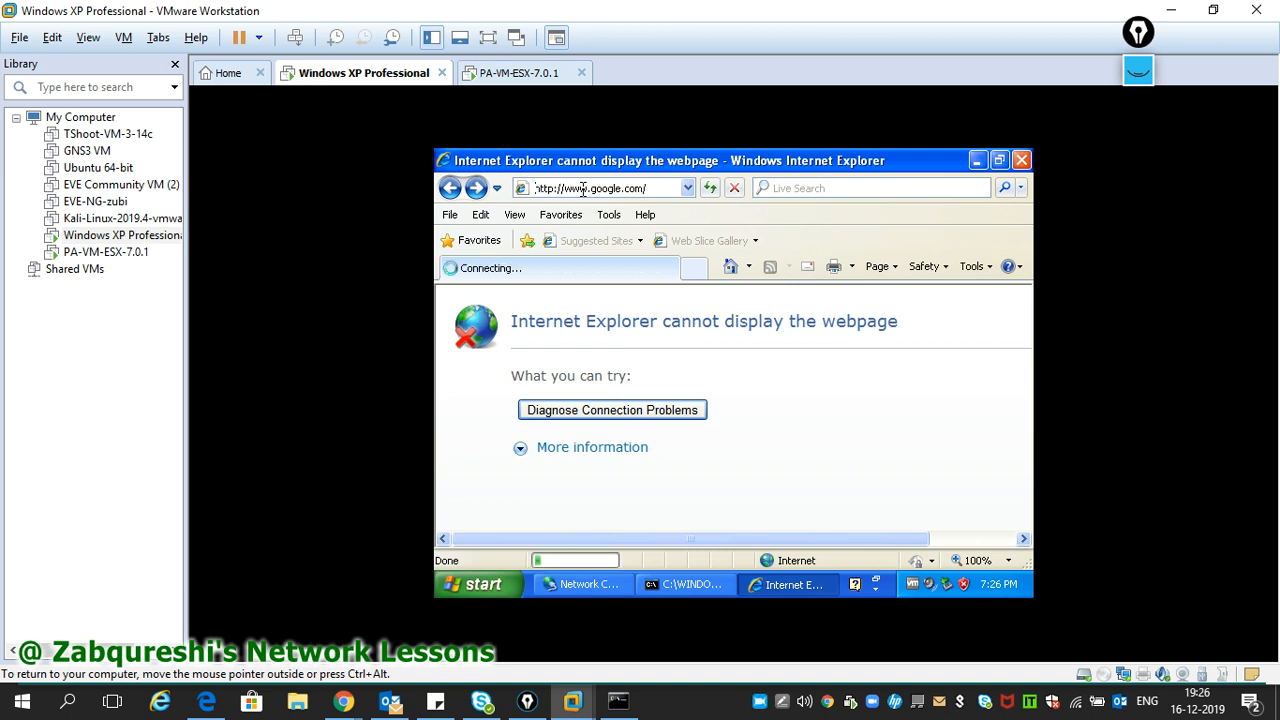
{"action": "left_click", "coordinate": [998, 160]}
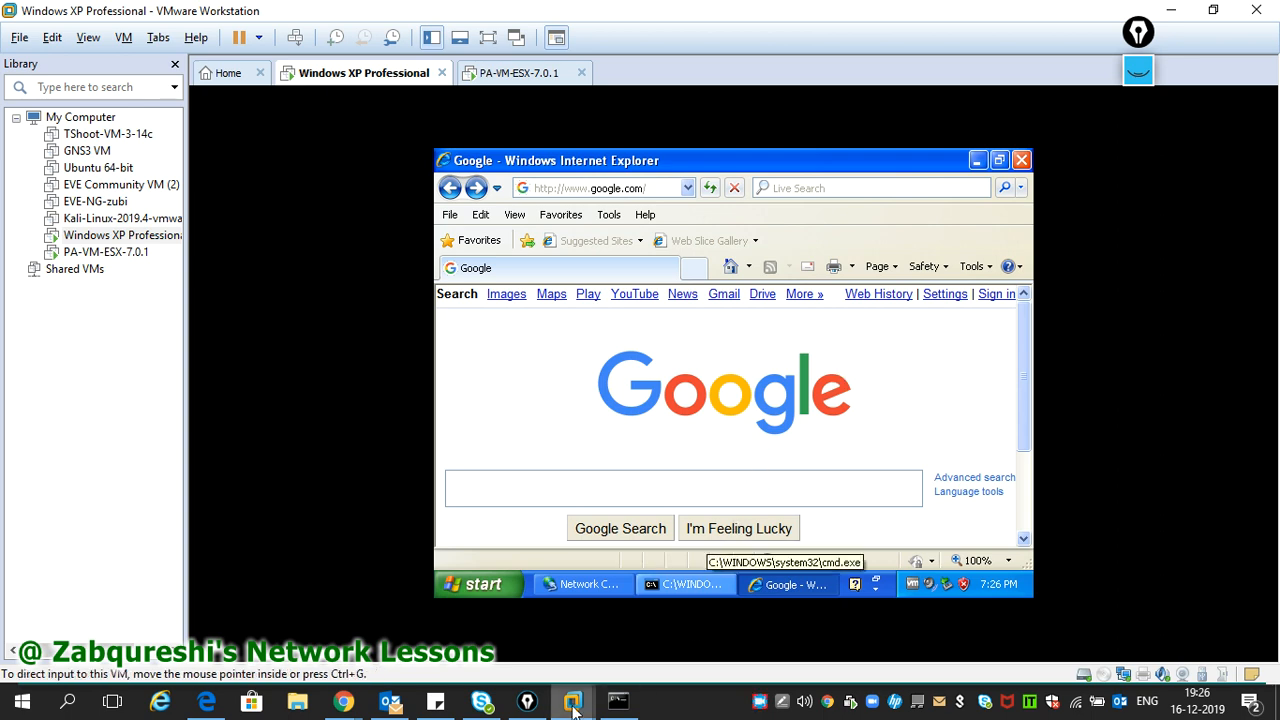
{"action": "mouse_move", "coordinate": [573, 706]}
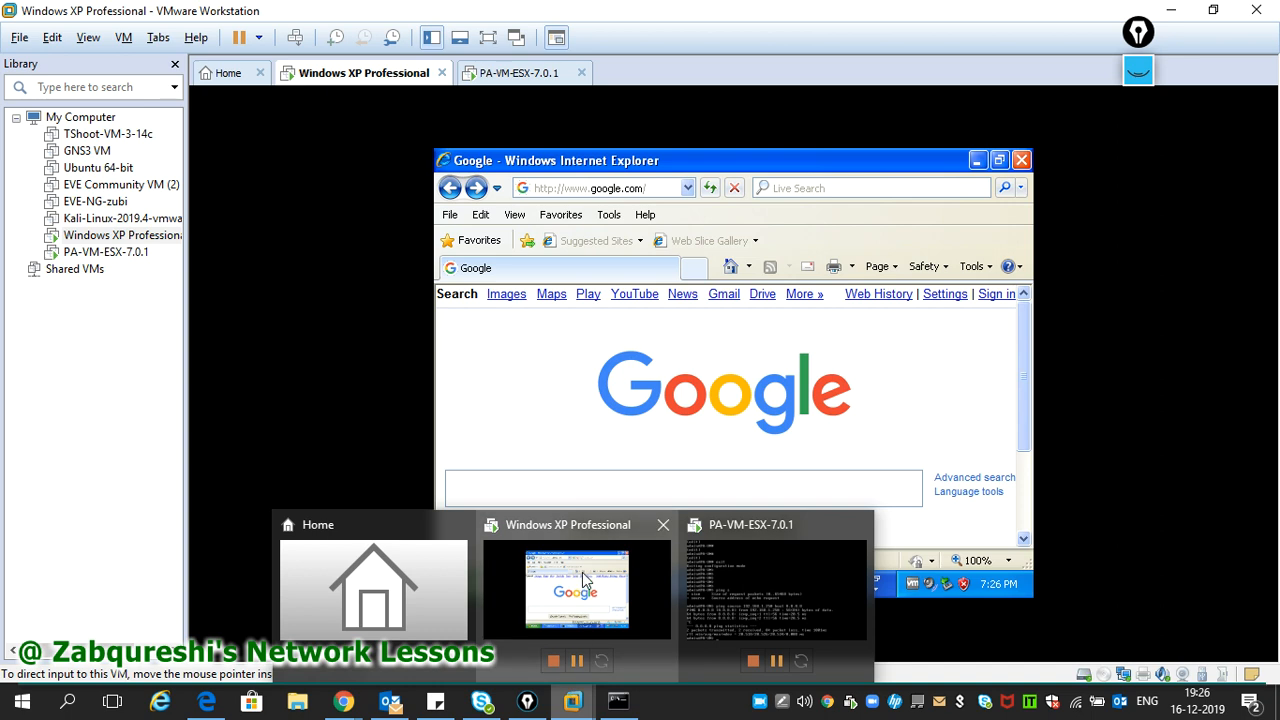
{"action": "left_click", "coordinate": [733, 603]}
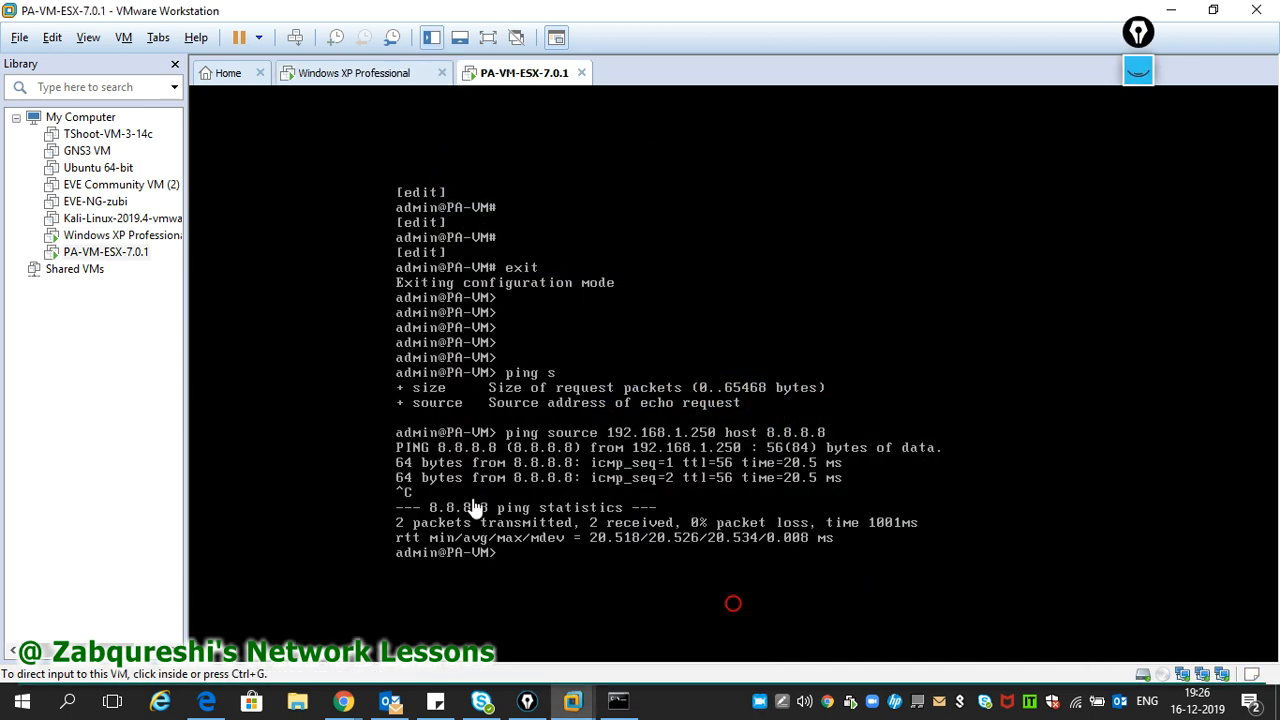
{"action": "left_click", "coordinate": [342, 73]}
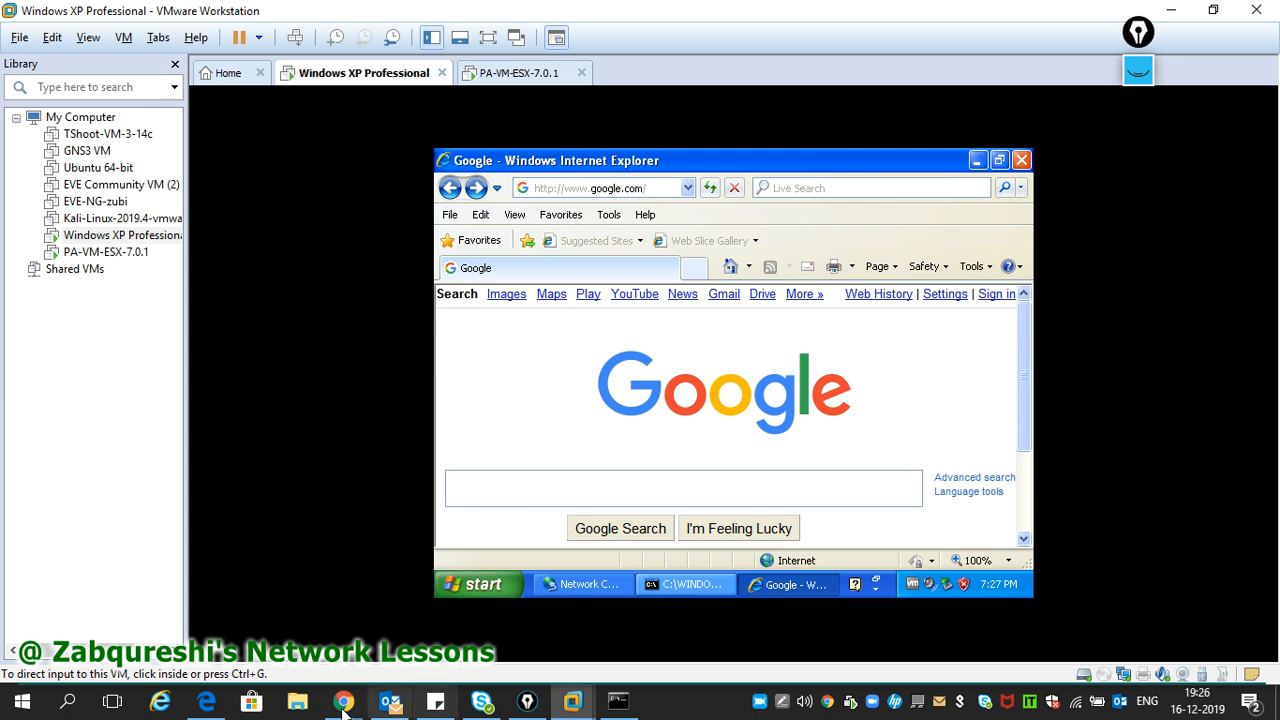
- Review the DNS server settings under Device > Setup > Services in PAN-OS
{"action": "mouse_move", "coordinate": [343, 703]}
{"action": "left_click", "coordinate": [521, 637]}
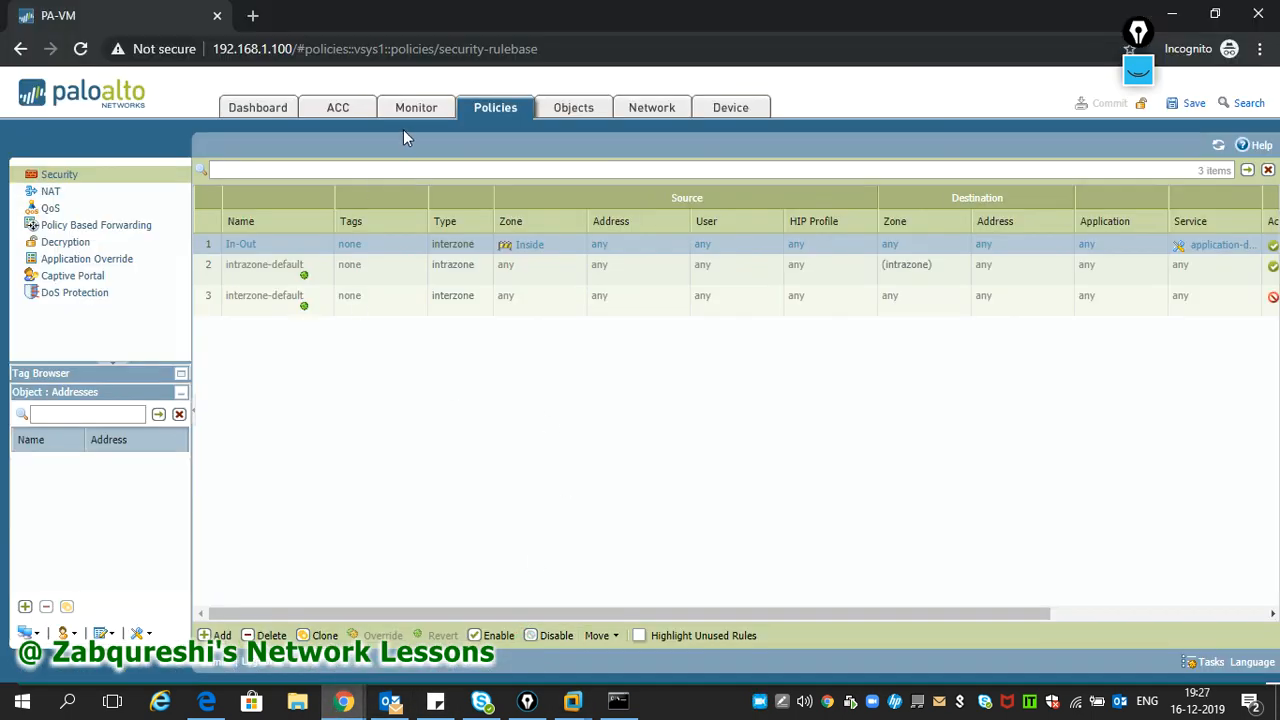
{"action": "left_click", "coordinate": [595, 113]}
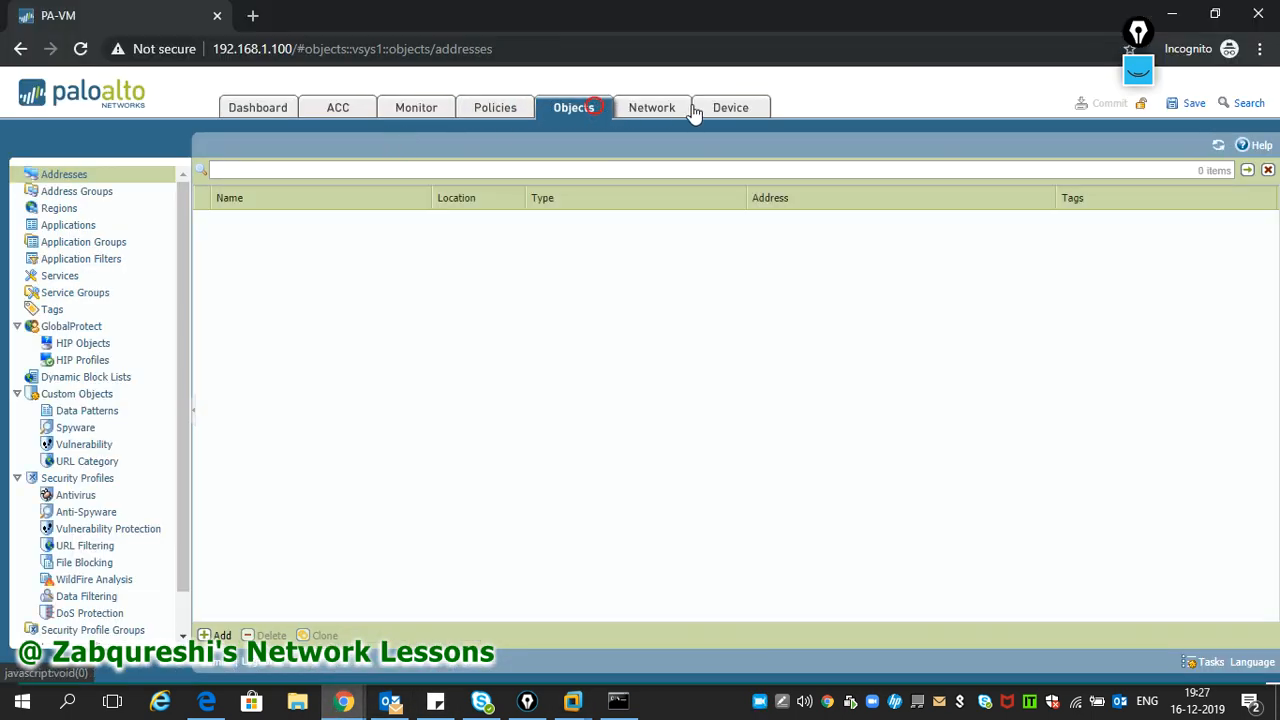
{"action": "left_click", "coordinate": [727, 110]}
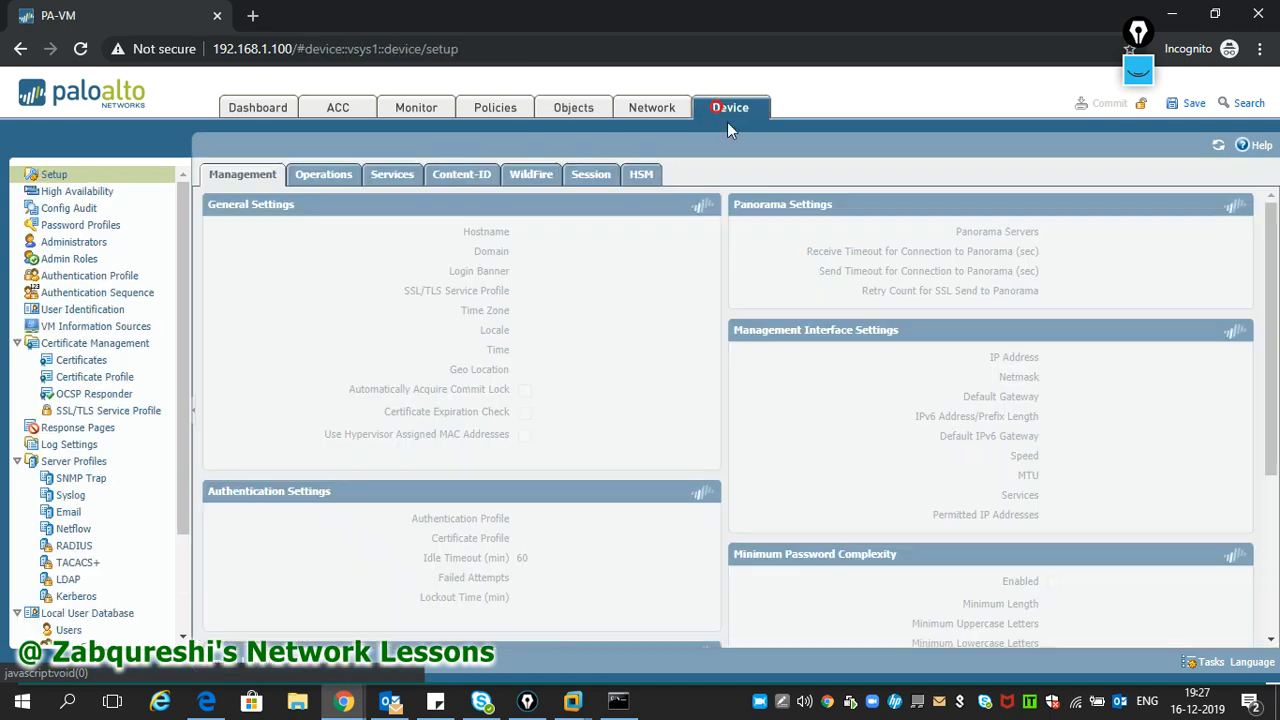
{"action": "left_click", "coordinate": [390, 185]}
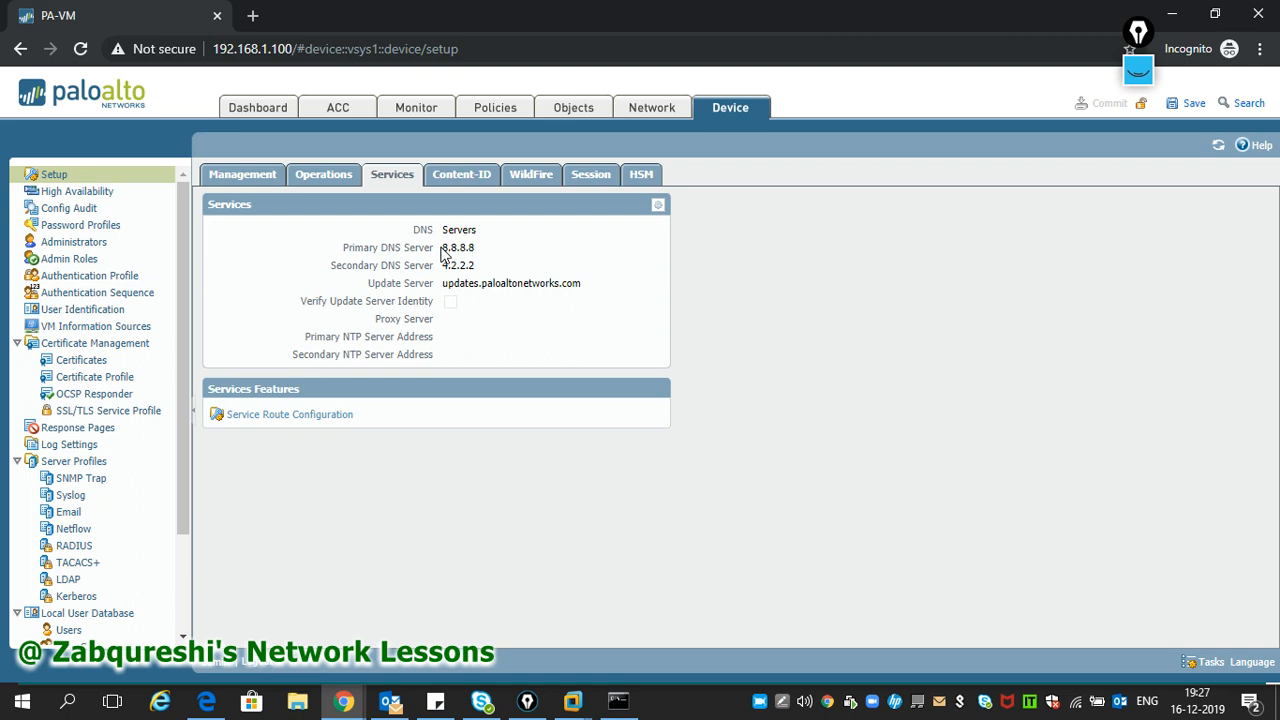
- Show the NAT rules with the In-Out Nat rule and restore the browser window
{"action": "left_click", "coordinate": [497, 112]}
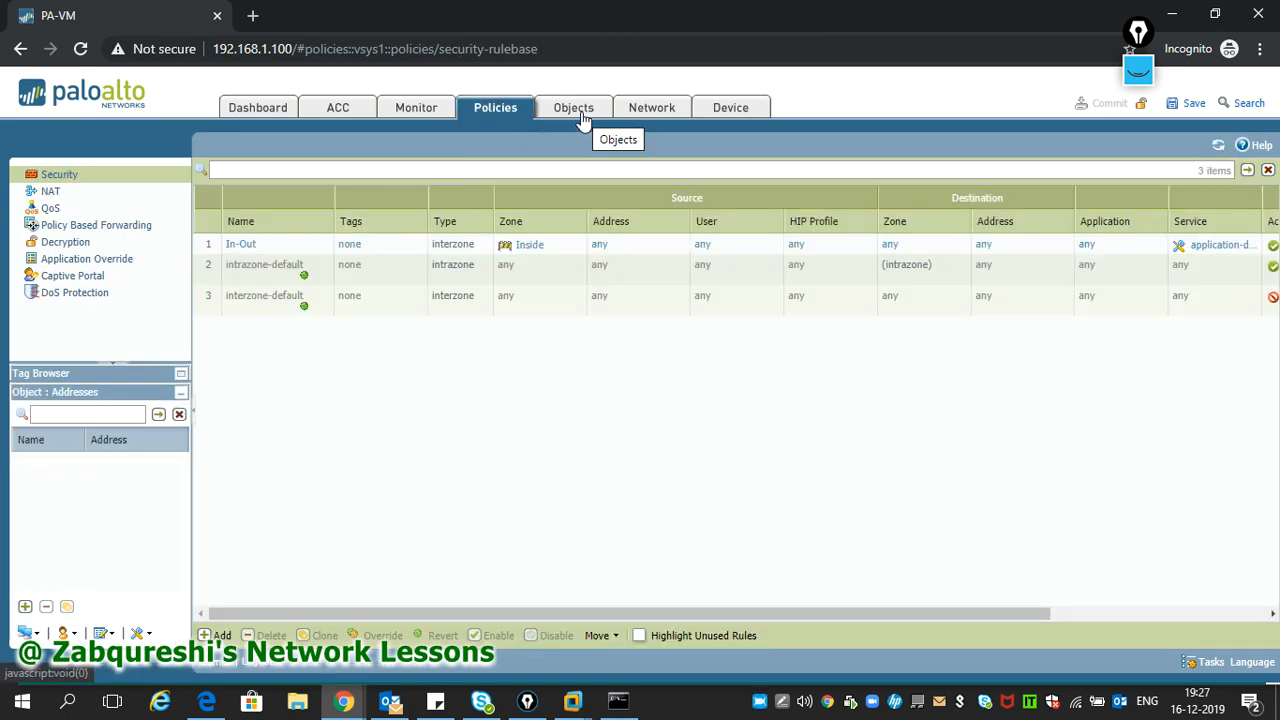
{"action": "left_click", "coordinate": [140, 191]}
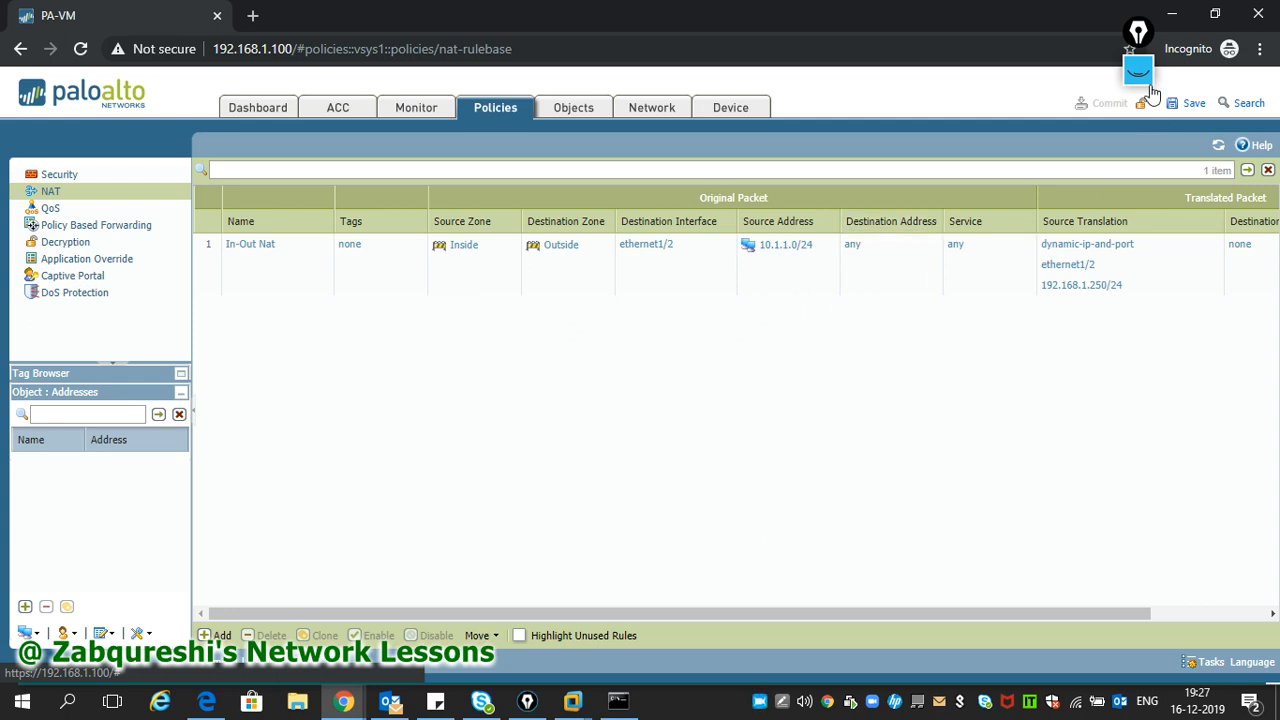
{"action": "left_click_drag", "start_coordinate": [1139, 45], "coordinate": [1261, 92]}
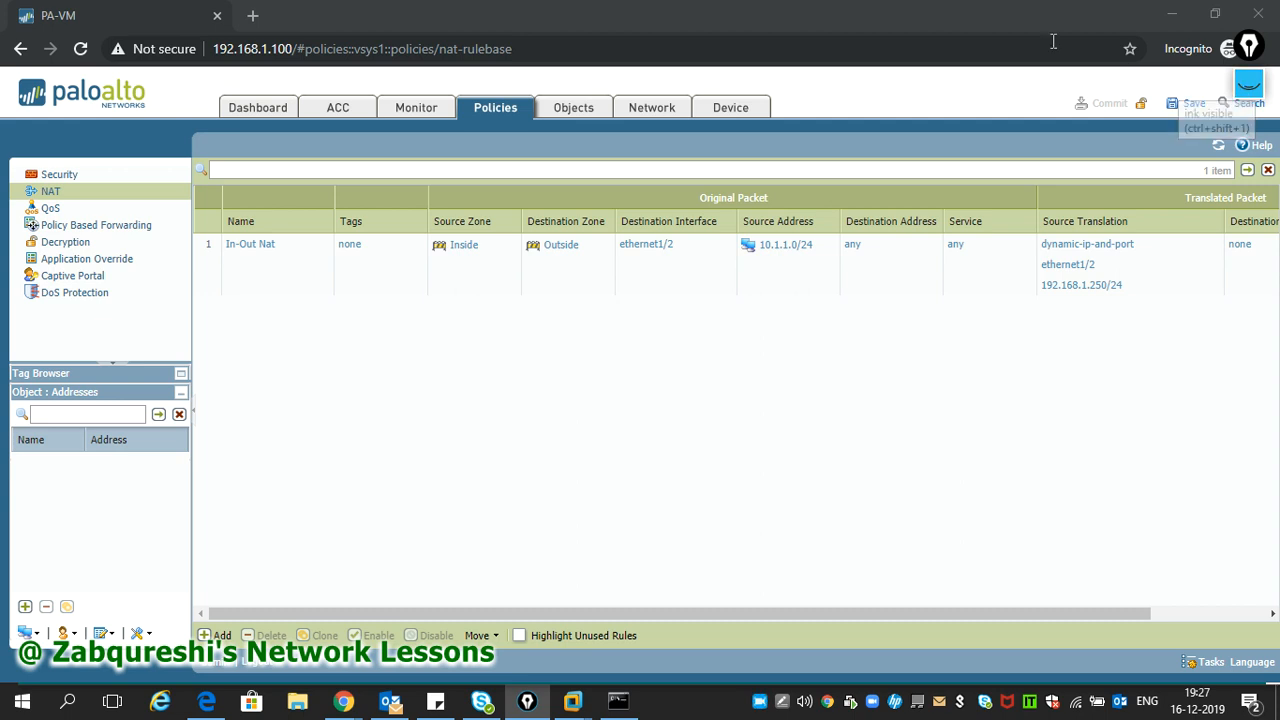
{"action": "double_click", "coordinate": [990, 16]}
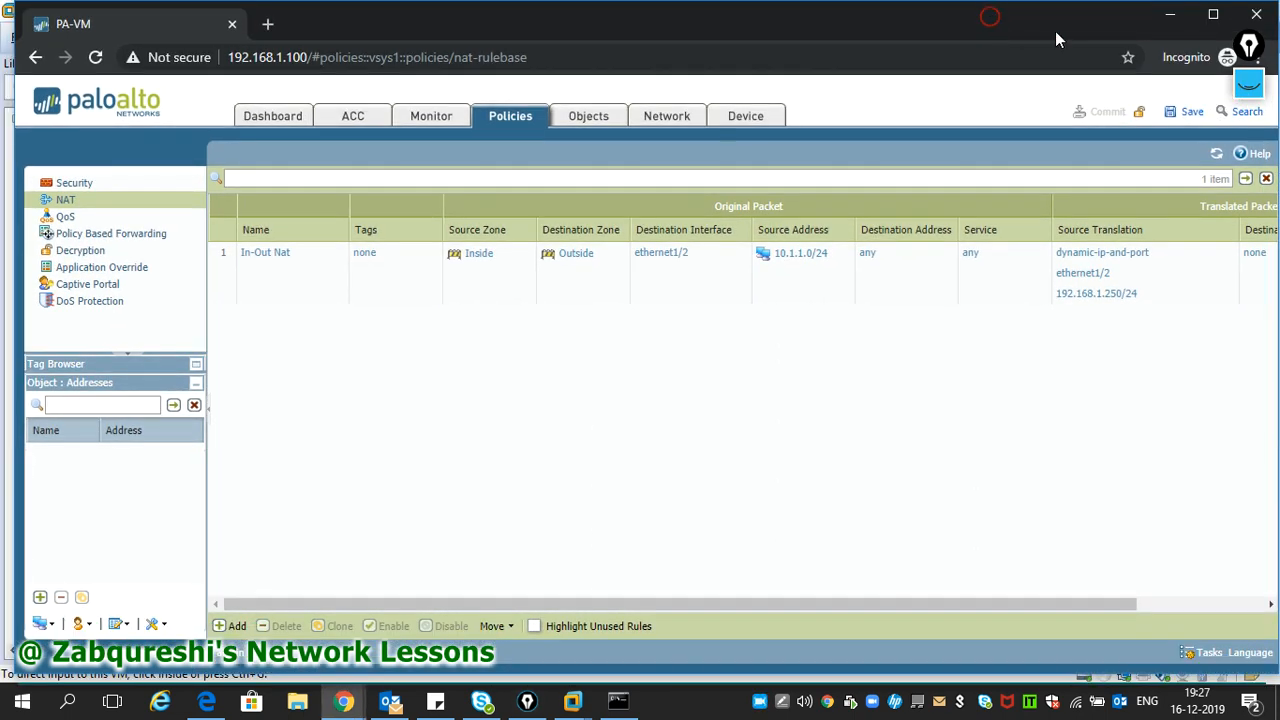